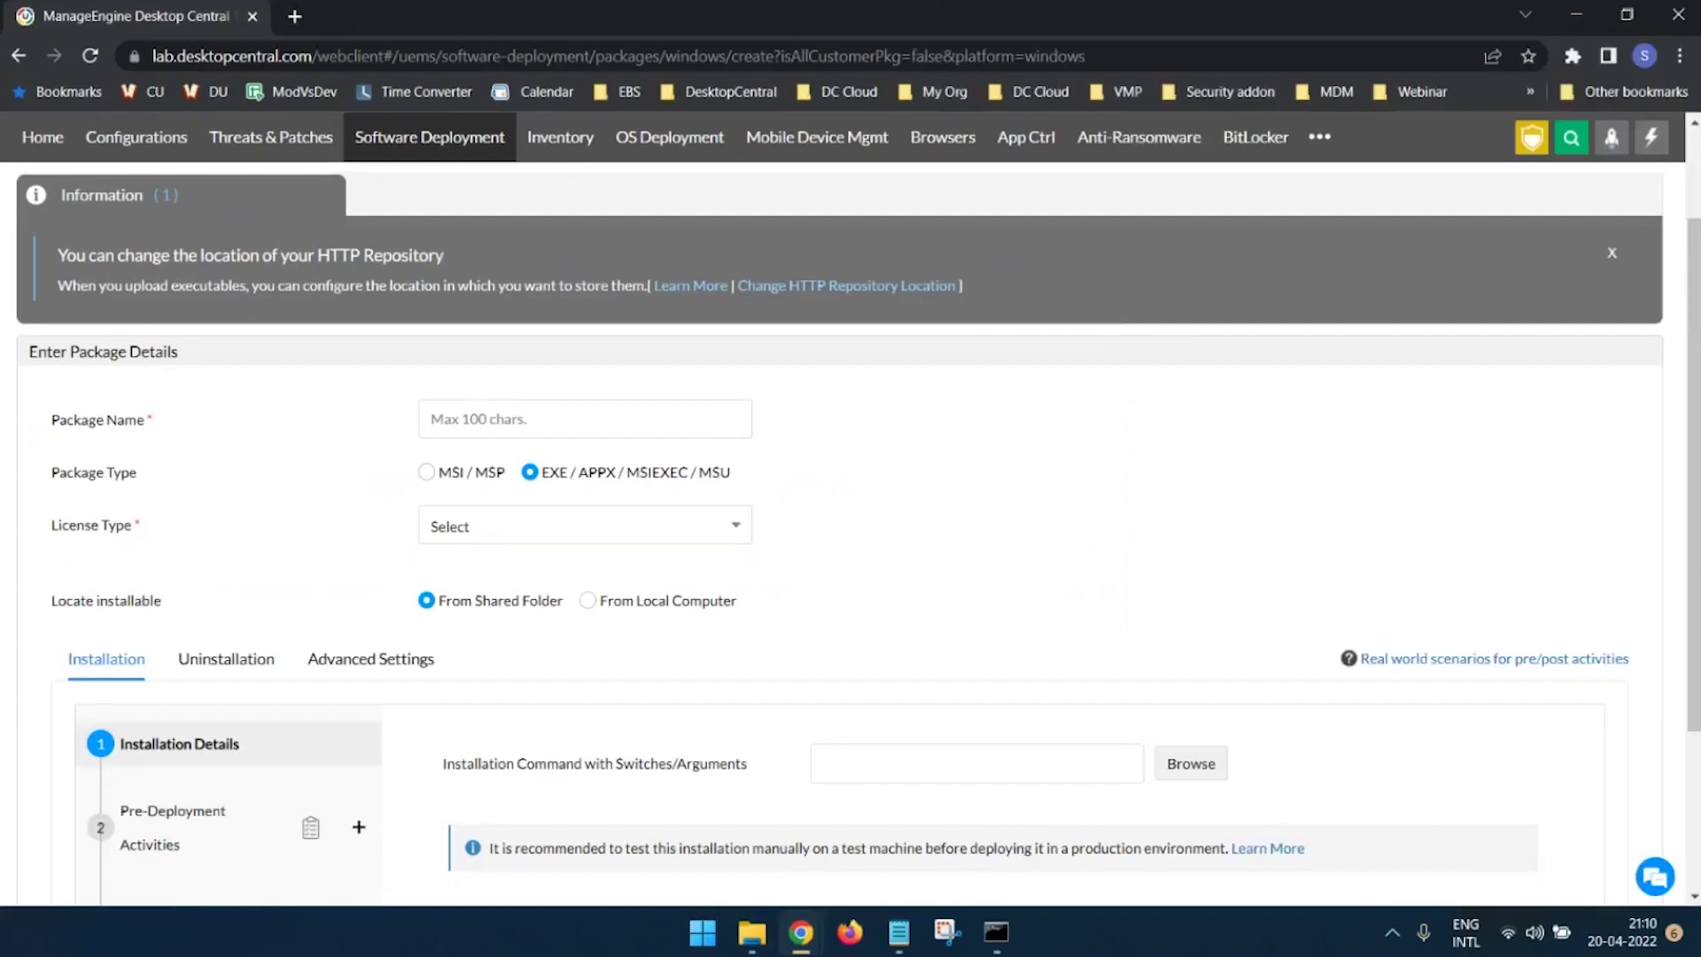
- Go back to the Software Deployment packages list showing 693 packages
left_click(430, 136)
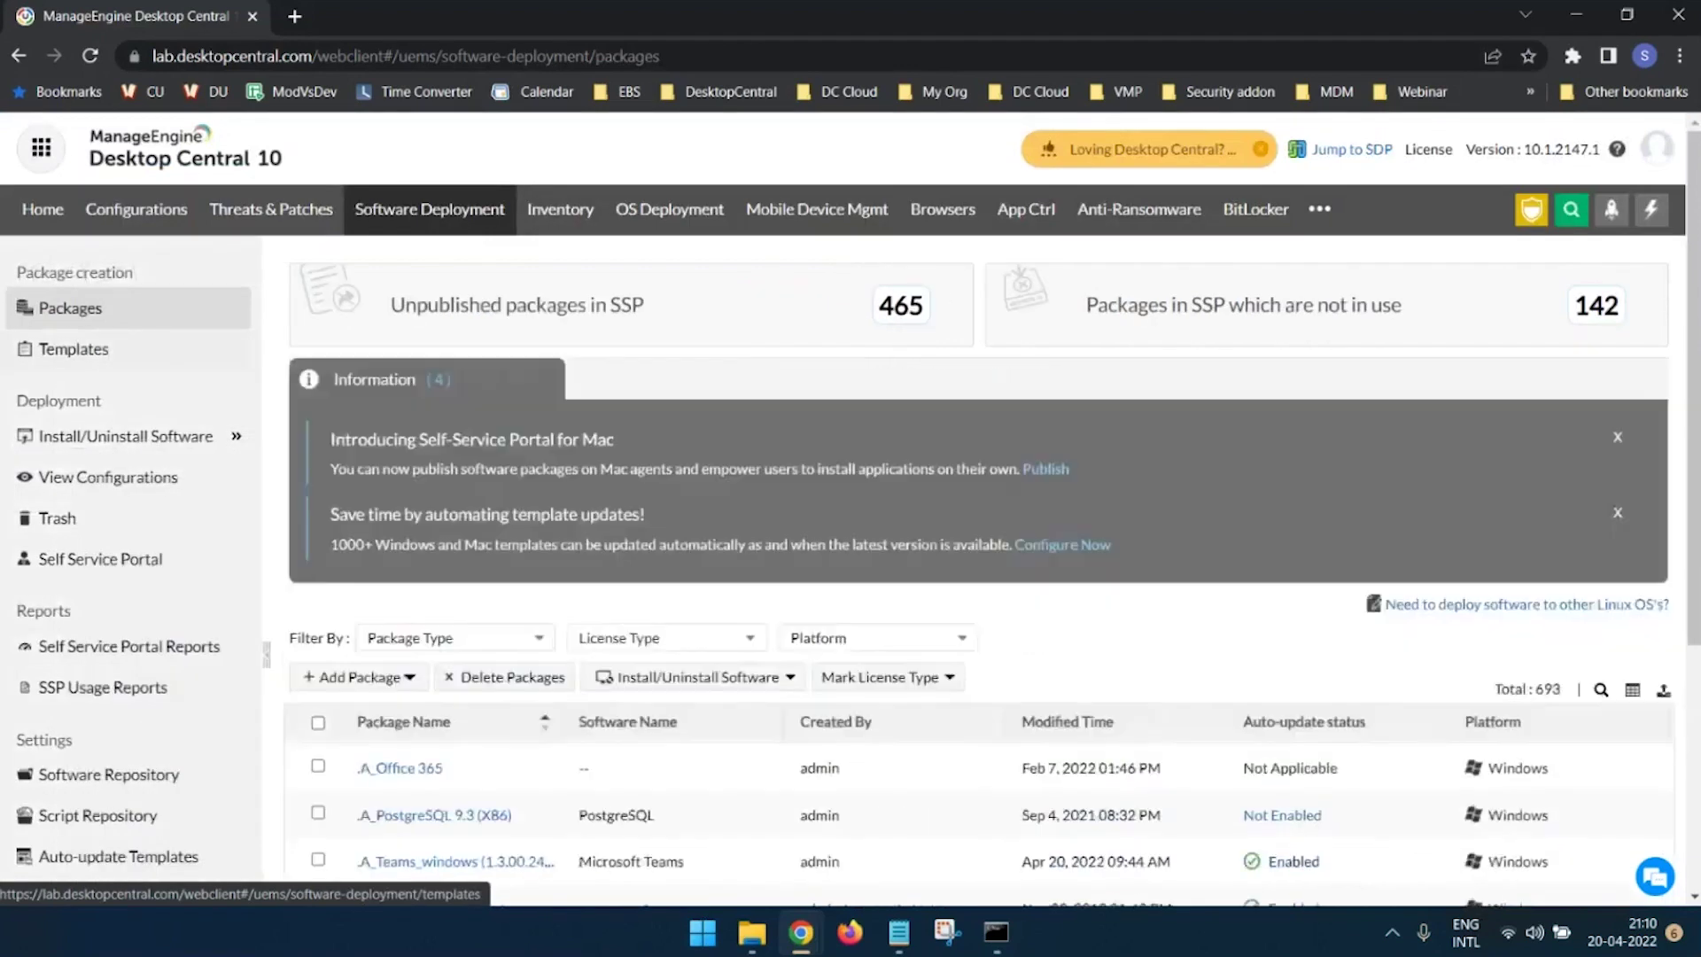
- Filter the templates by application 'teams' and open Microsoft Teams (x64) 1.3.00.28779 details
scroll(850, 509, "down", 1)
scroll(850, 510, "down", 4)
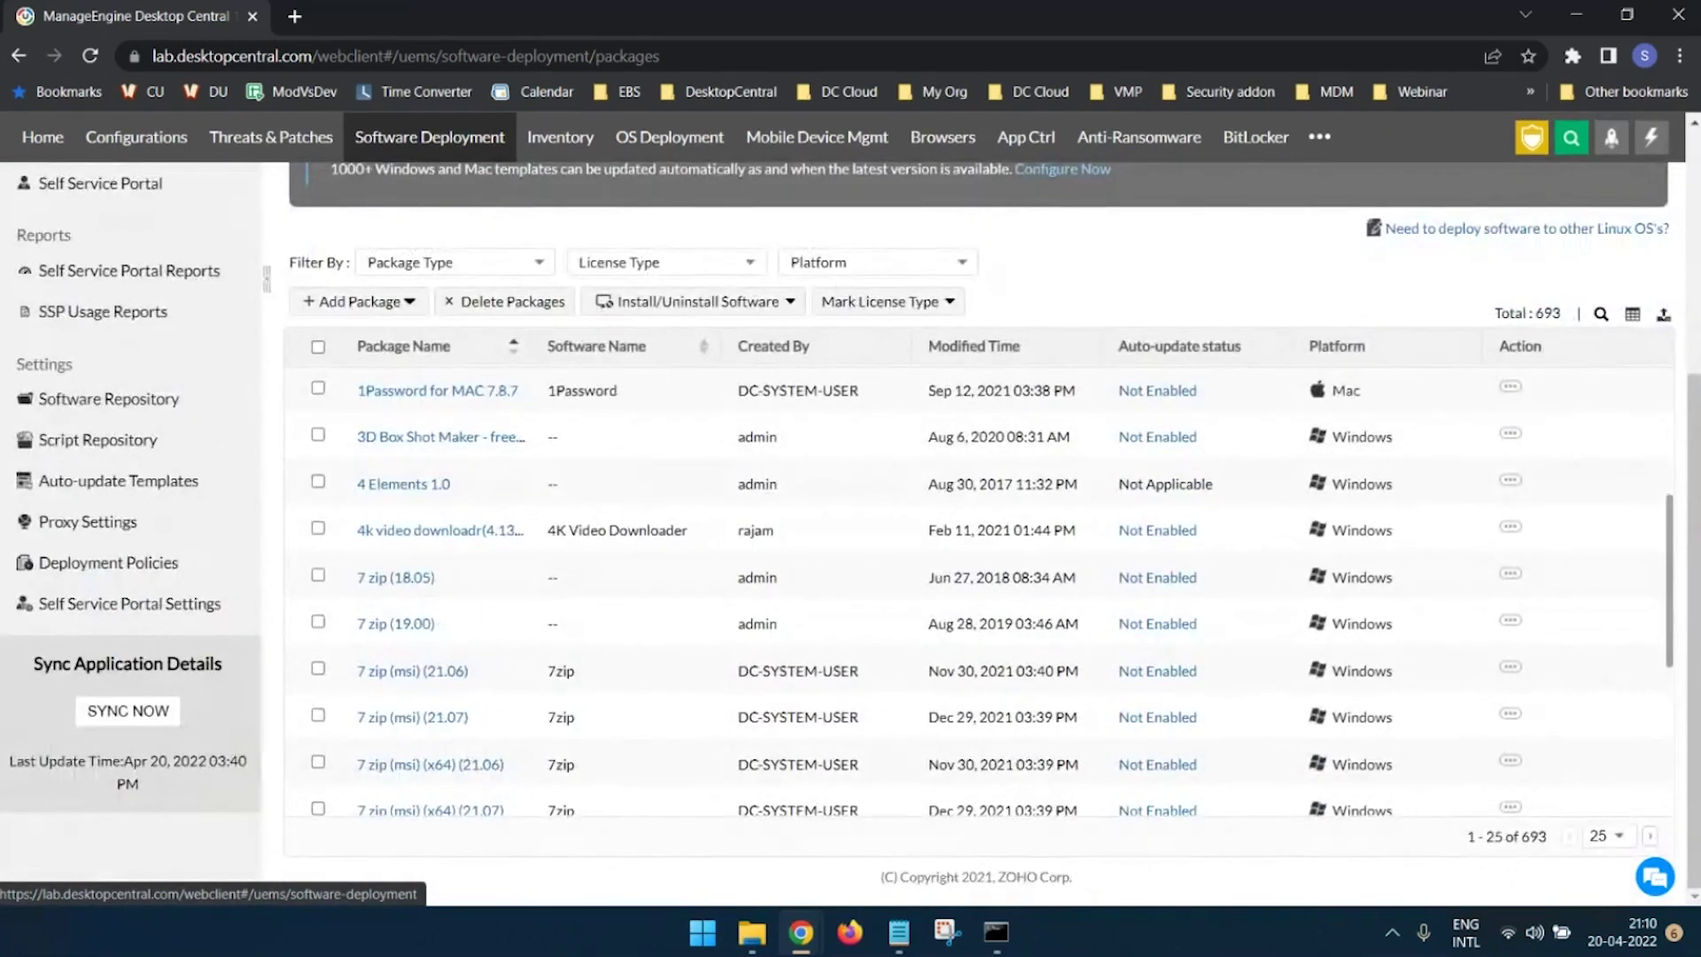
left_click(429, 136)
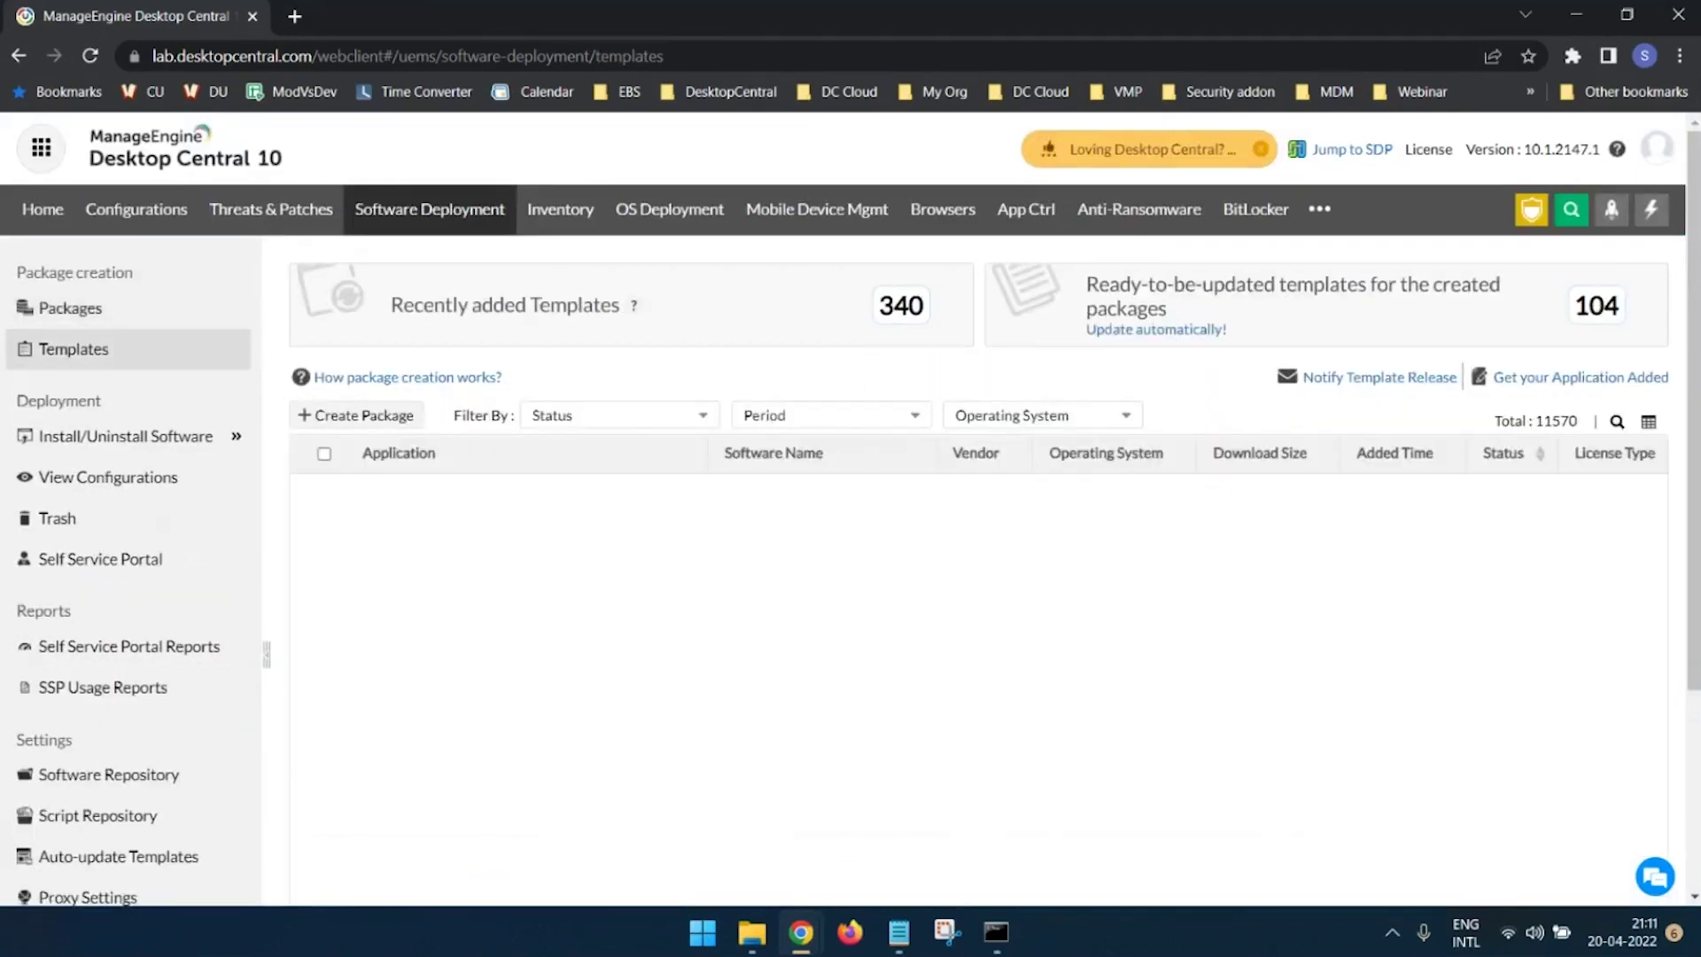
left_click(526, 493)
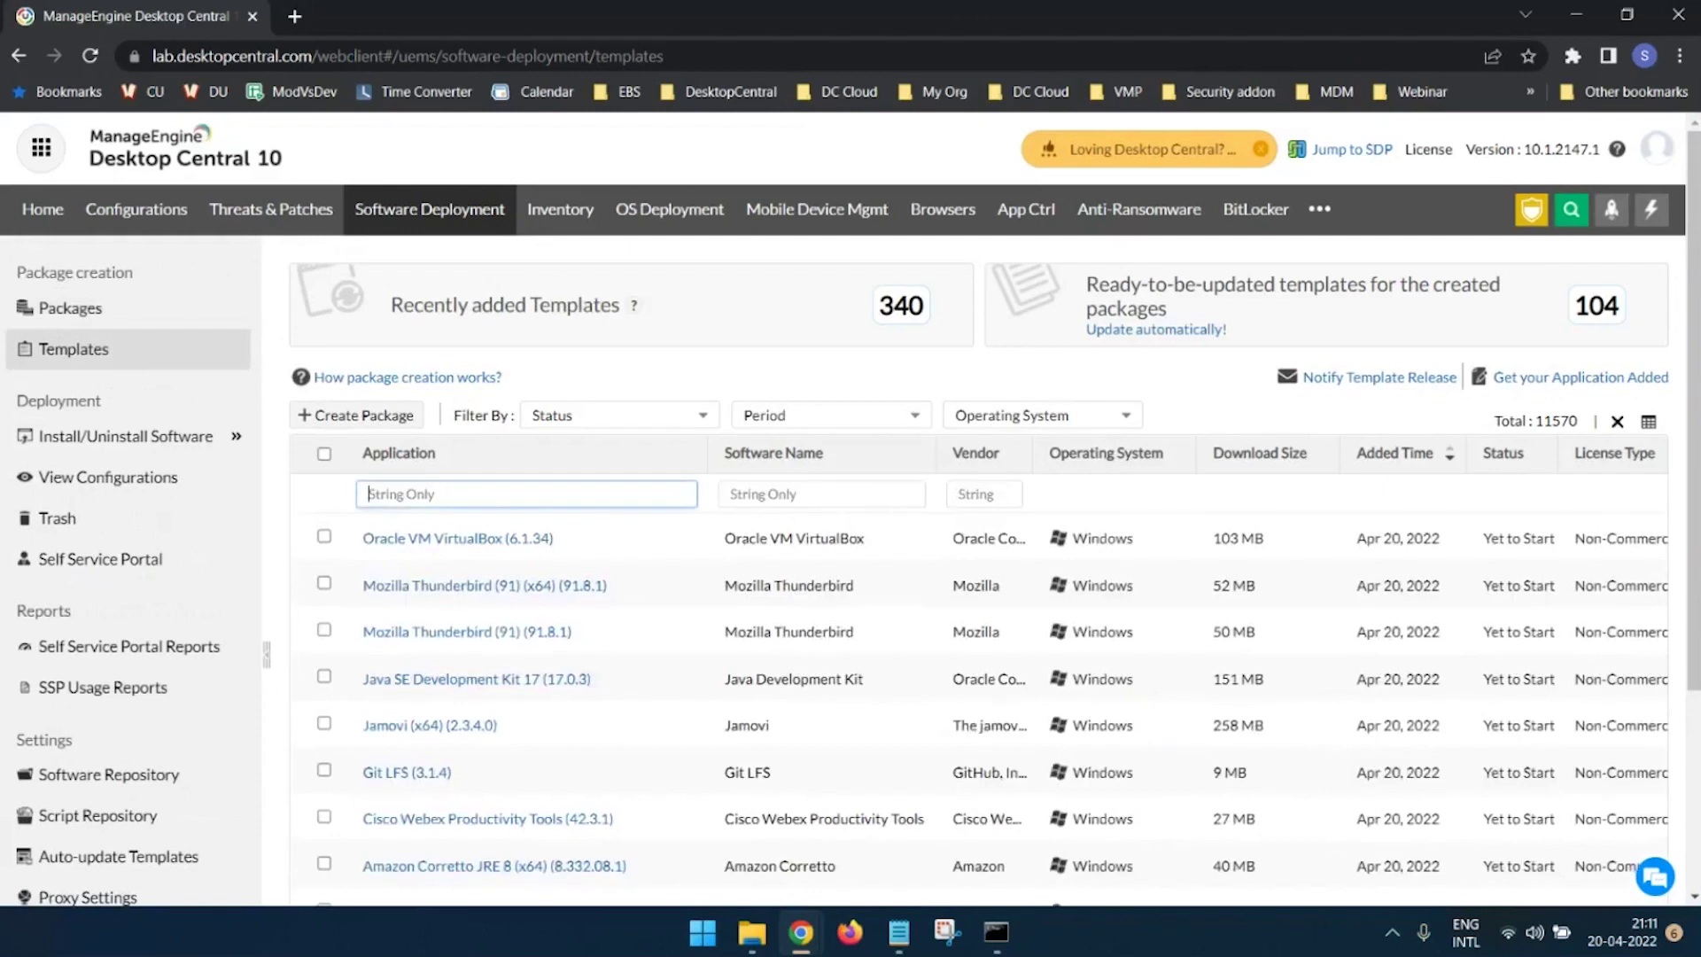
type("teams")
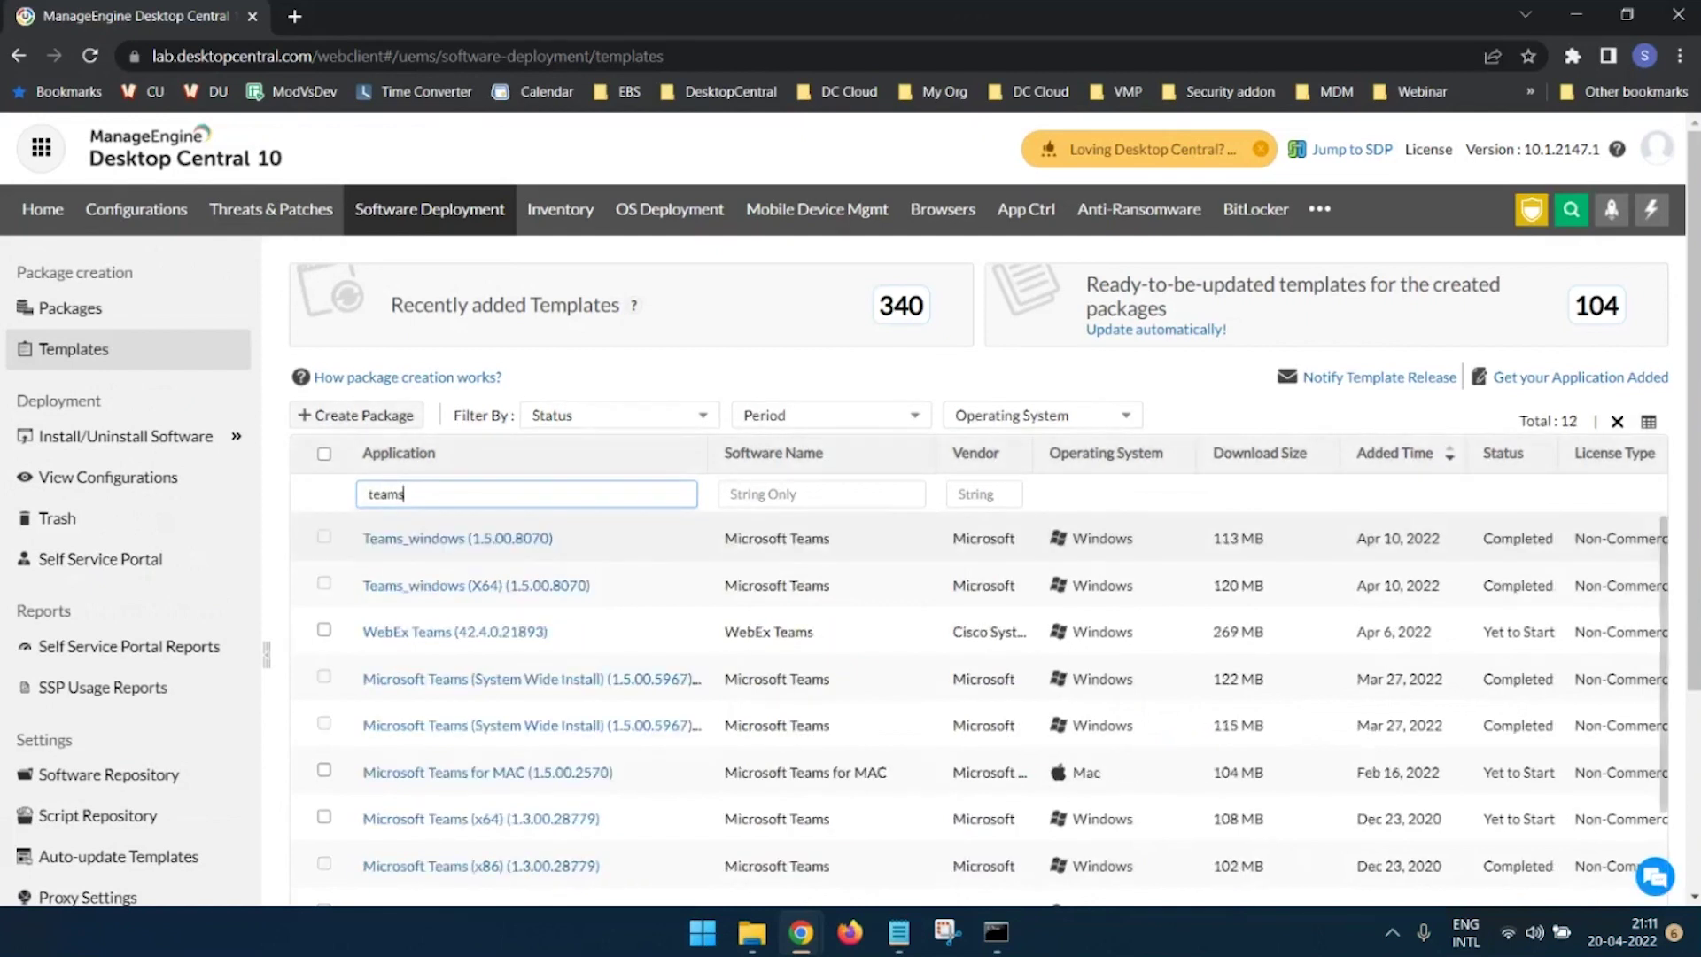
scroll(978, 686, "down", 1)
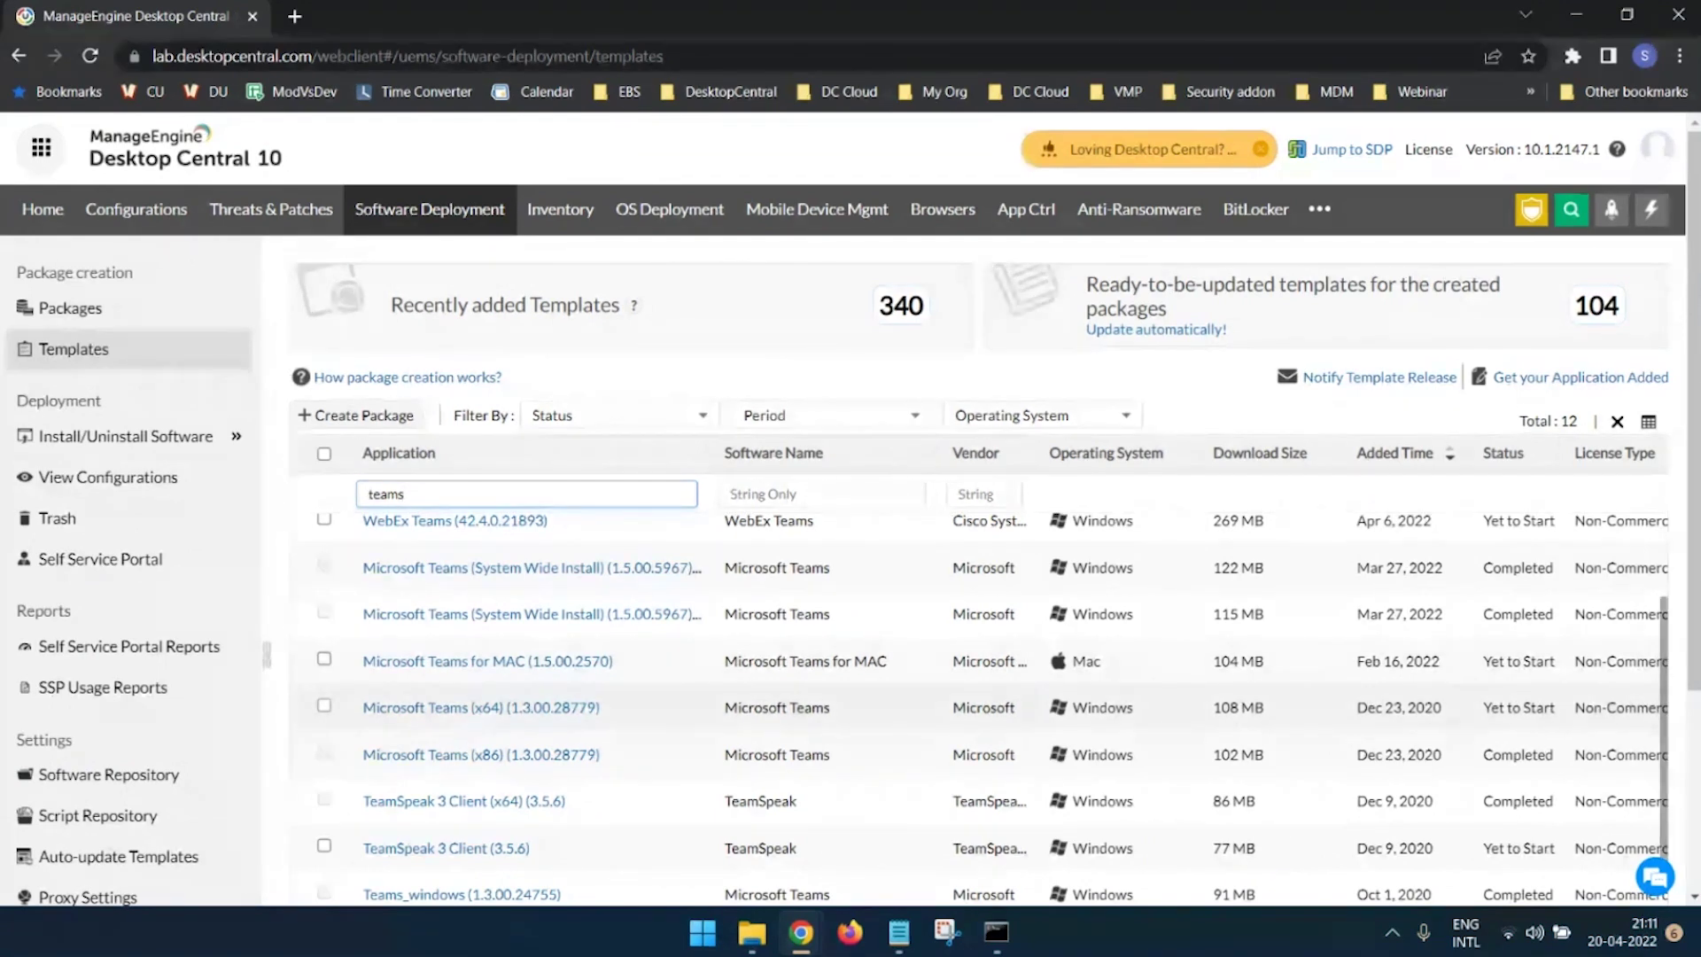
left_click(324, 706)
left_click(355, 414)
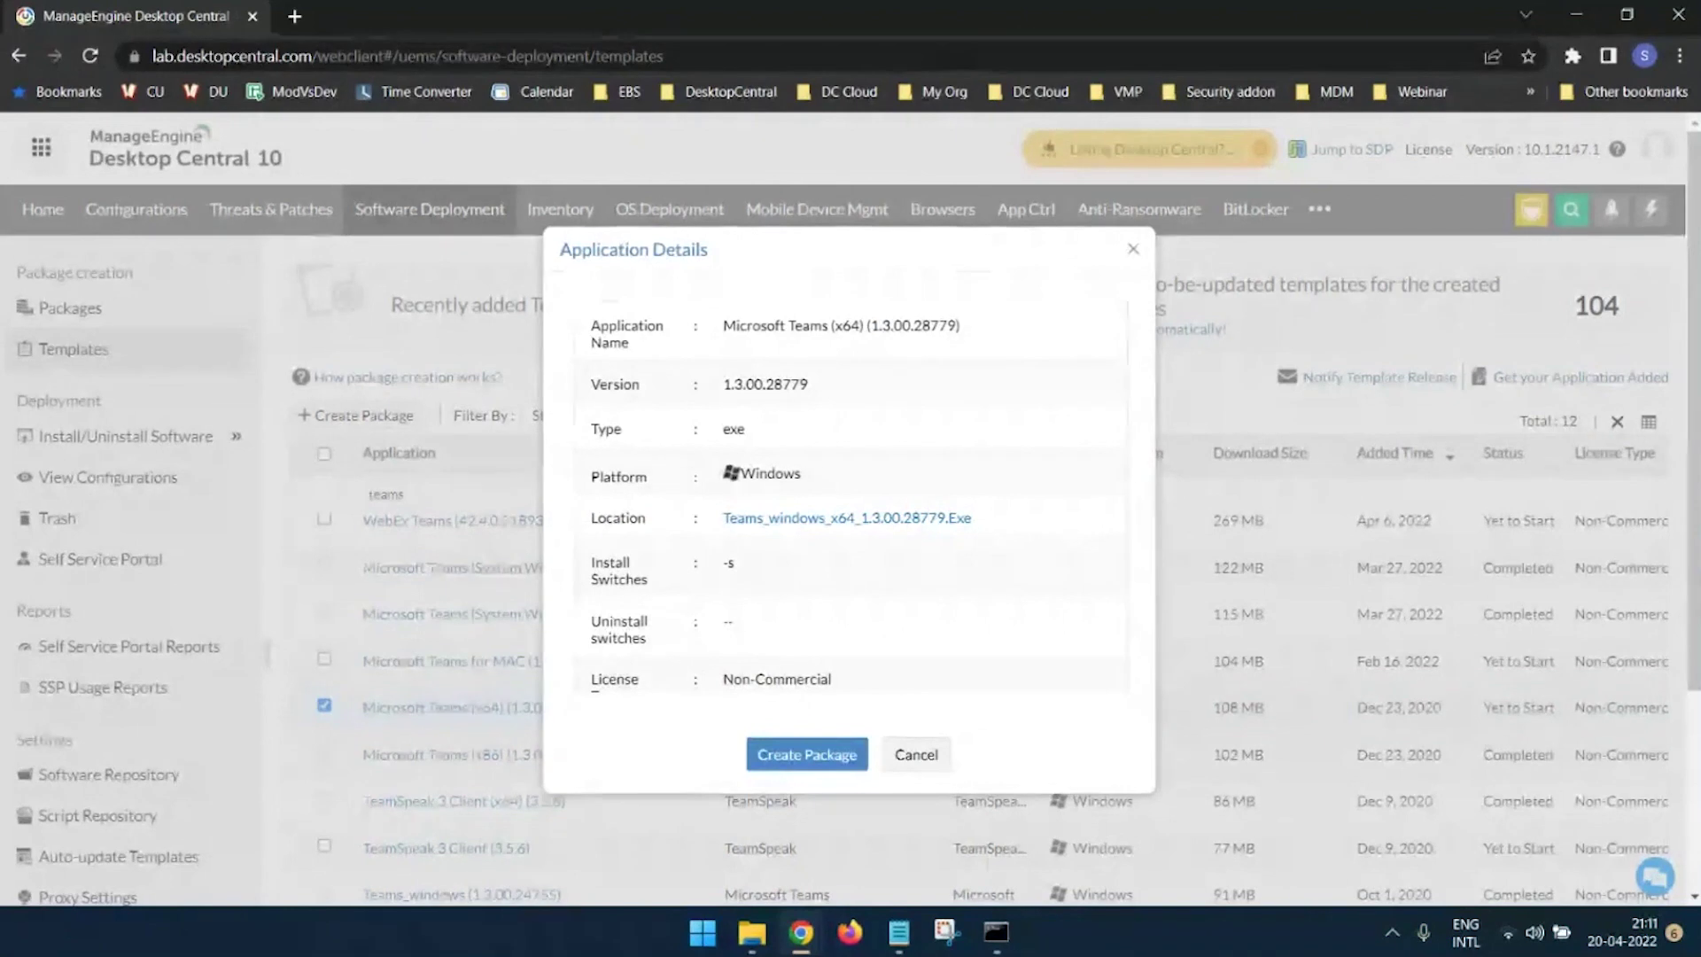
- Highlight the Teams template's install switch, version and installer location, then close Application Details
double_click(728, 563)
left_click_drag(807, 384, 732, 383)
left_click_drag(971, 517, 696, 517)
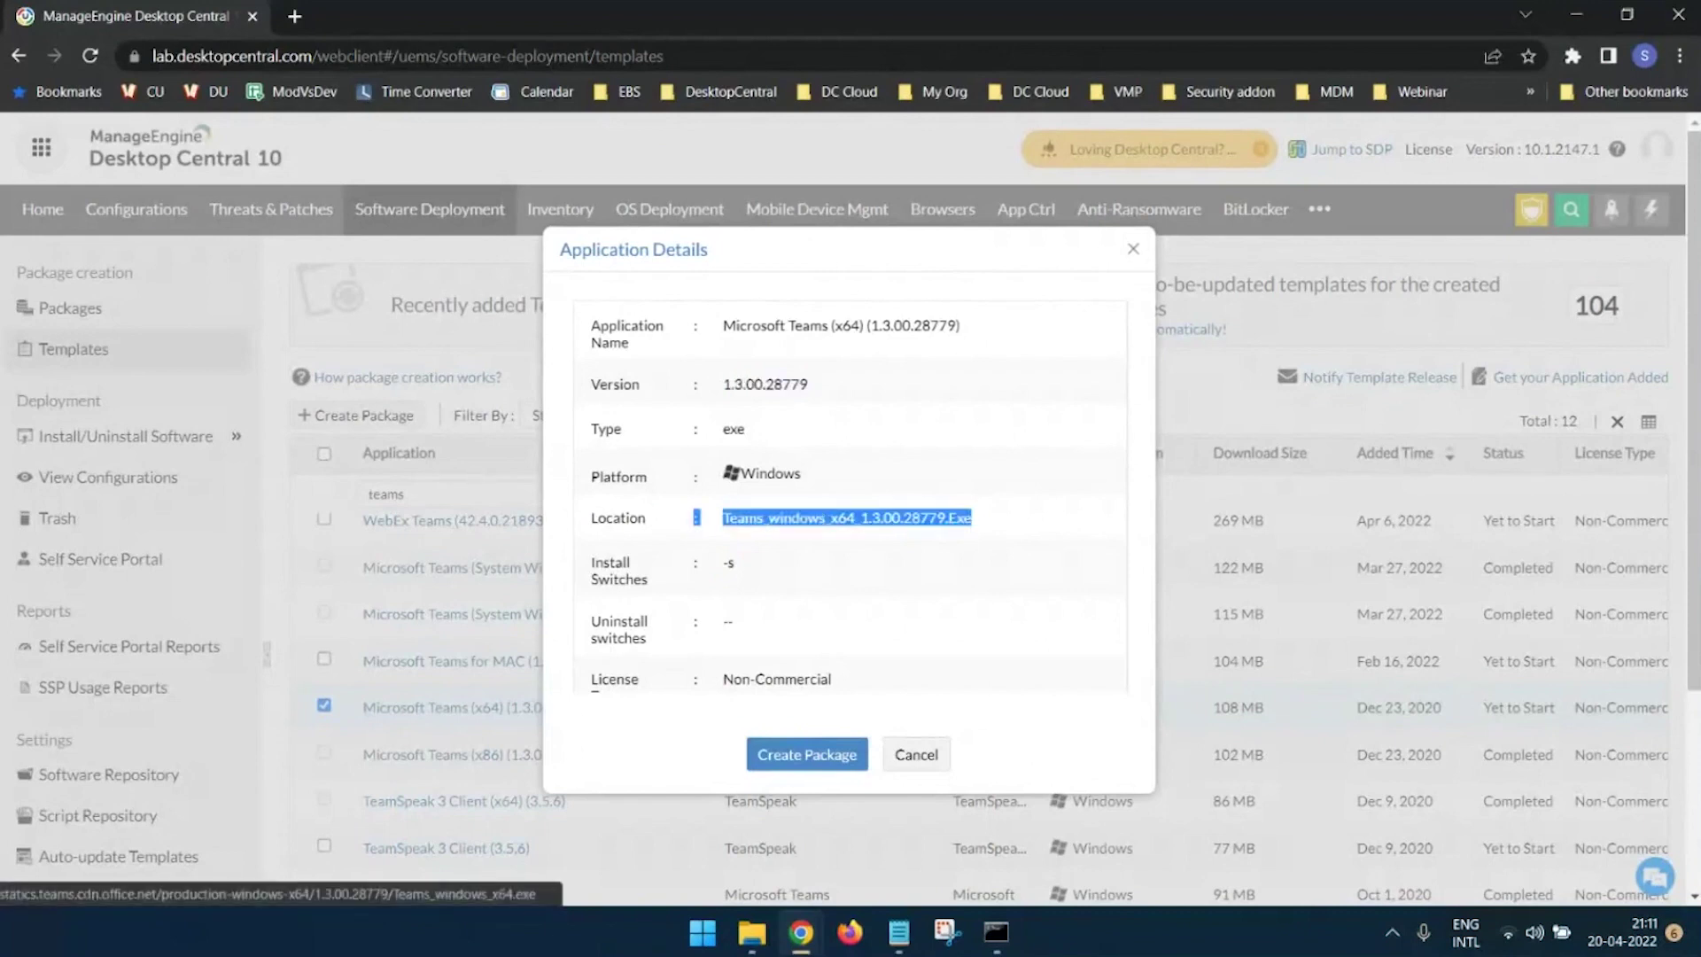
left_click(682, 523)
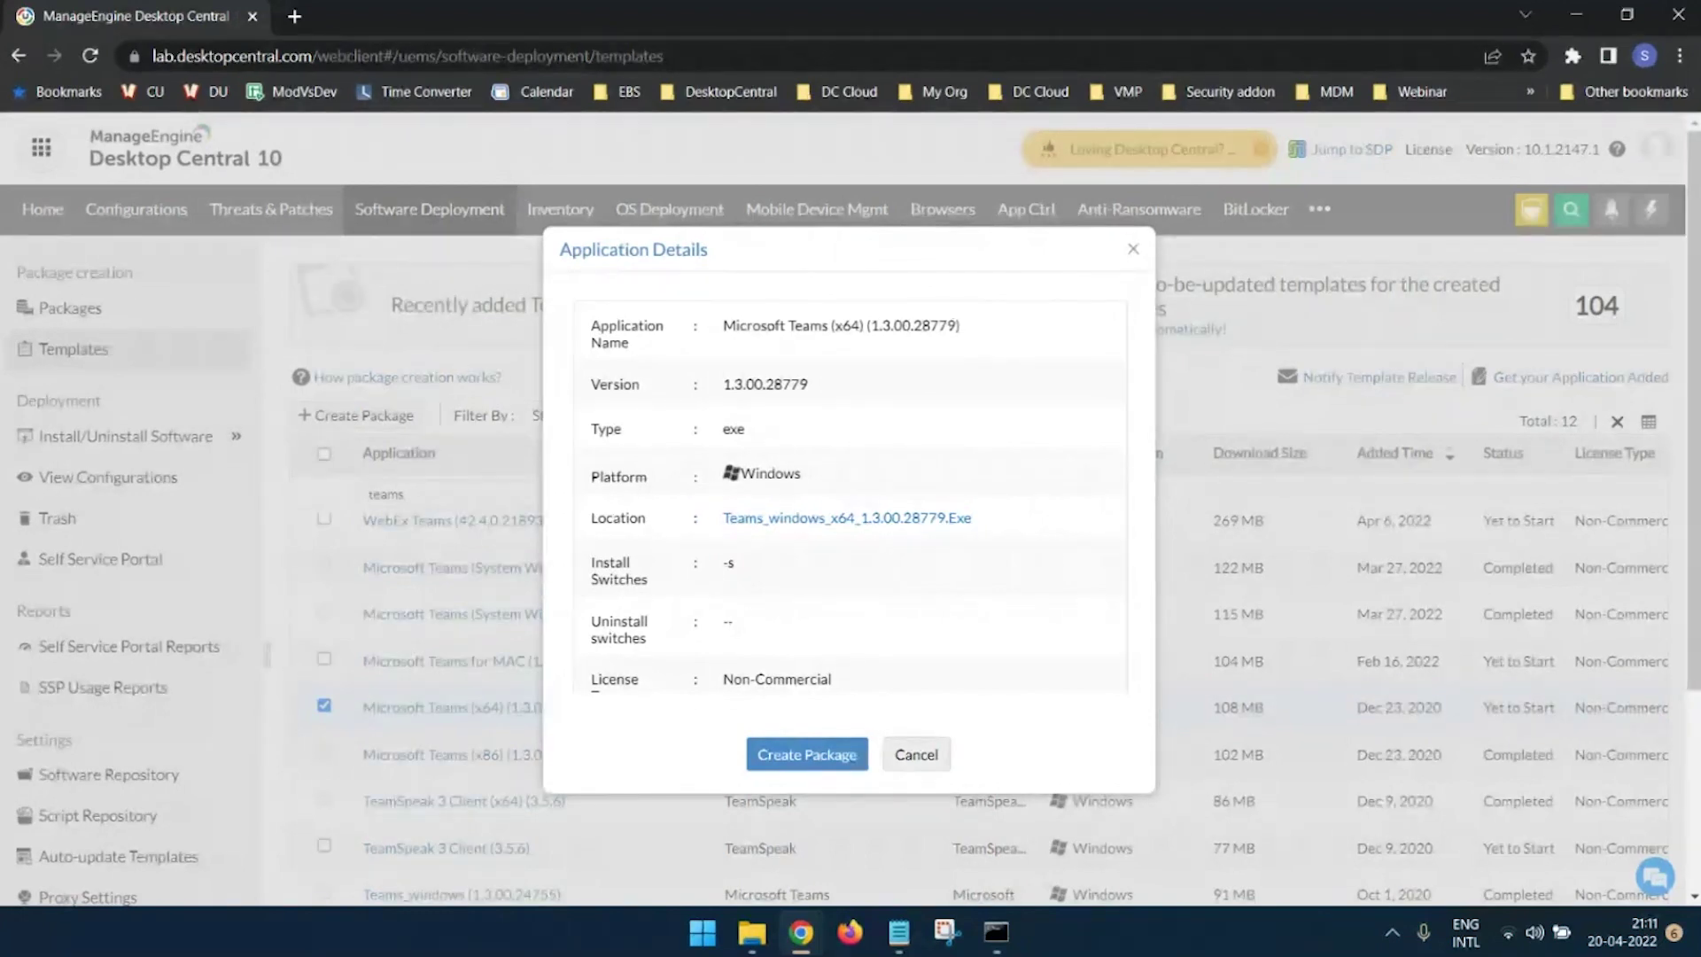
key("Escape")
- Create a Windows computer install configuration named 'teams deployment'
mouse_move(235, 436)
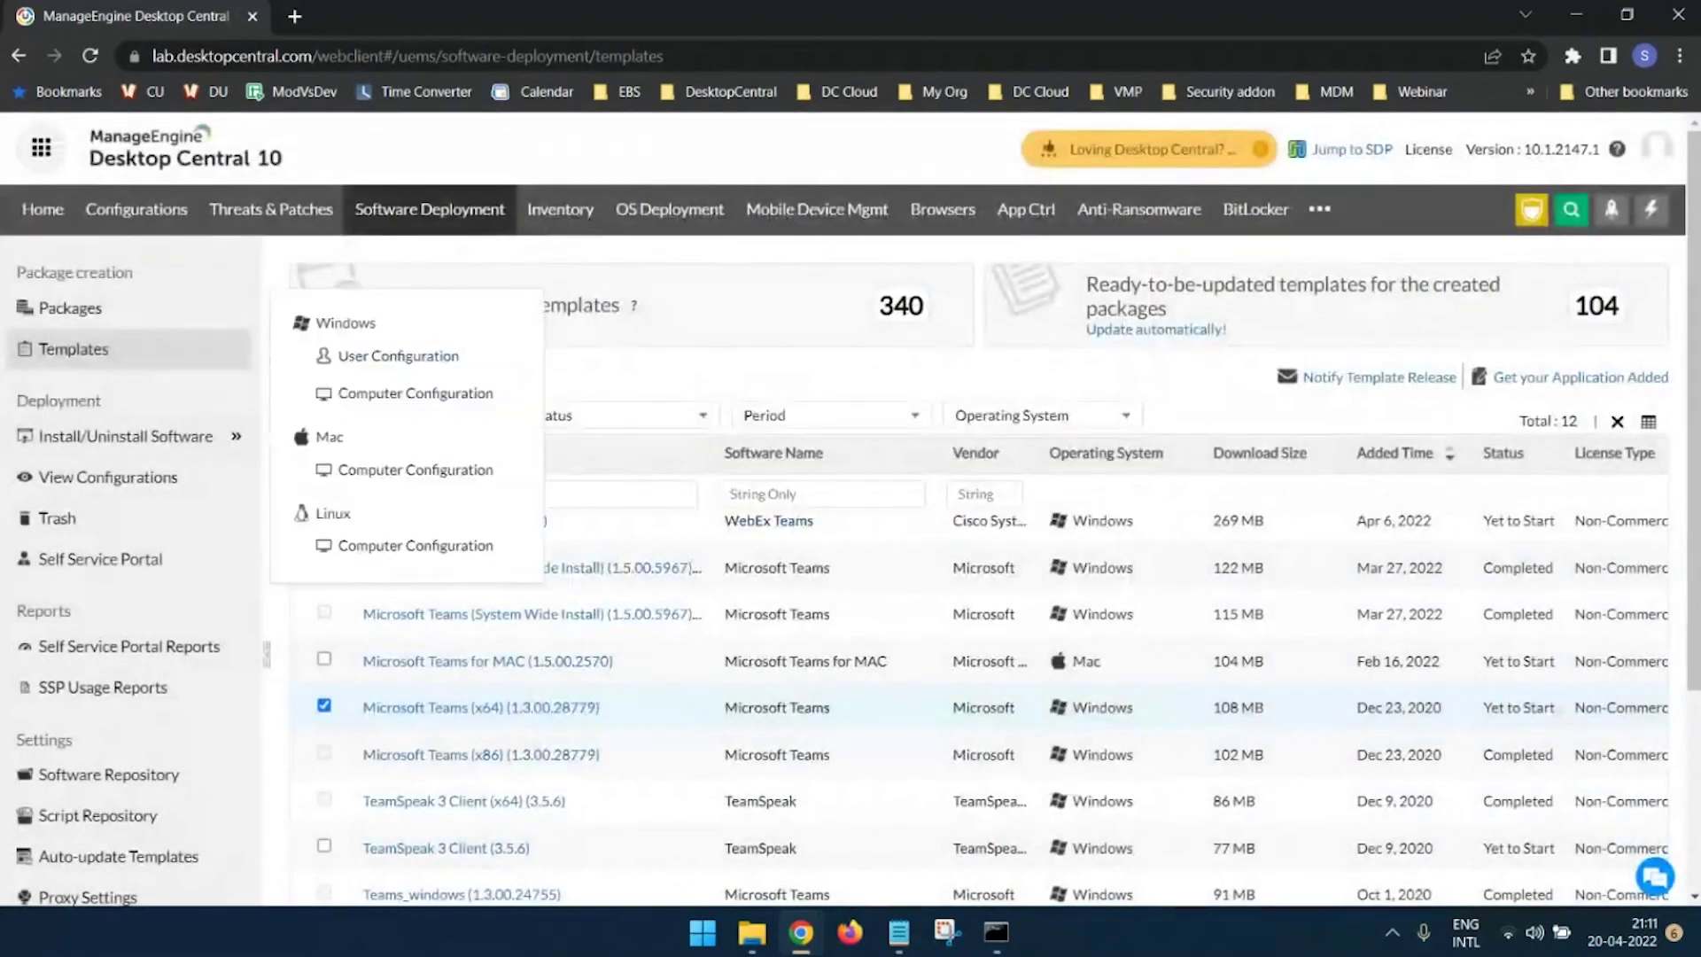
left_click(414, 393)
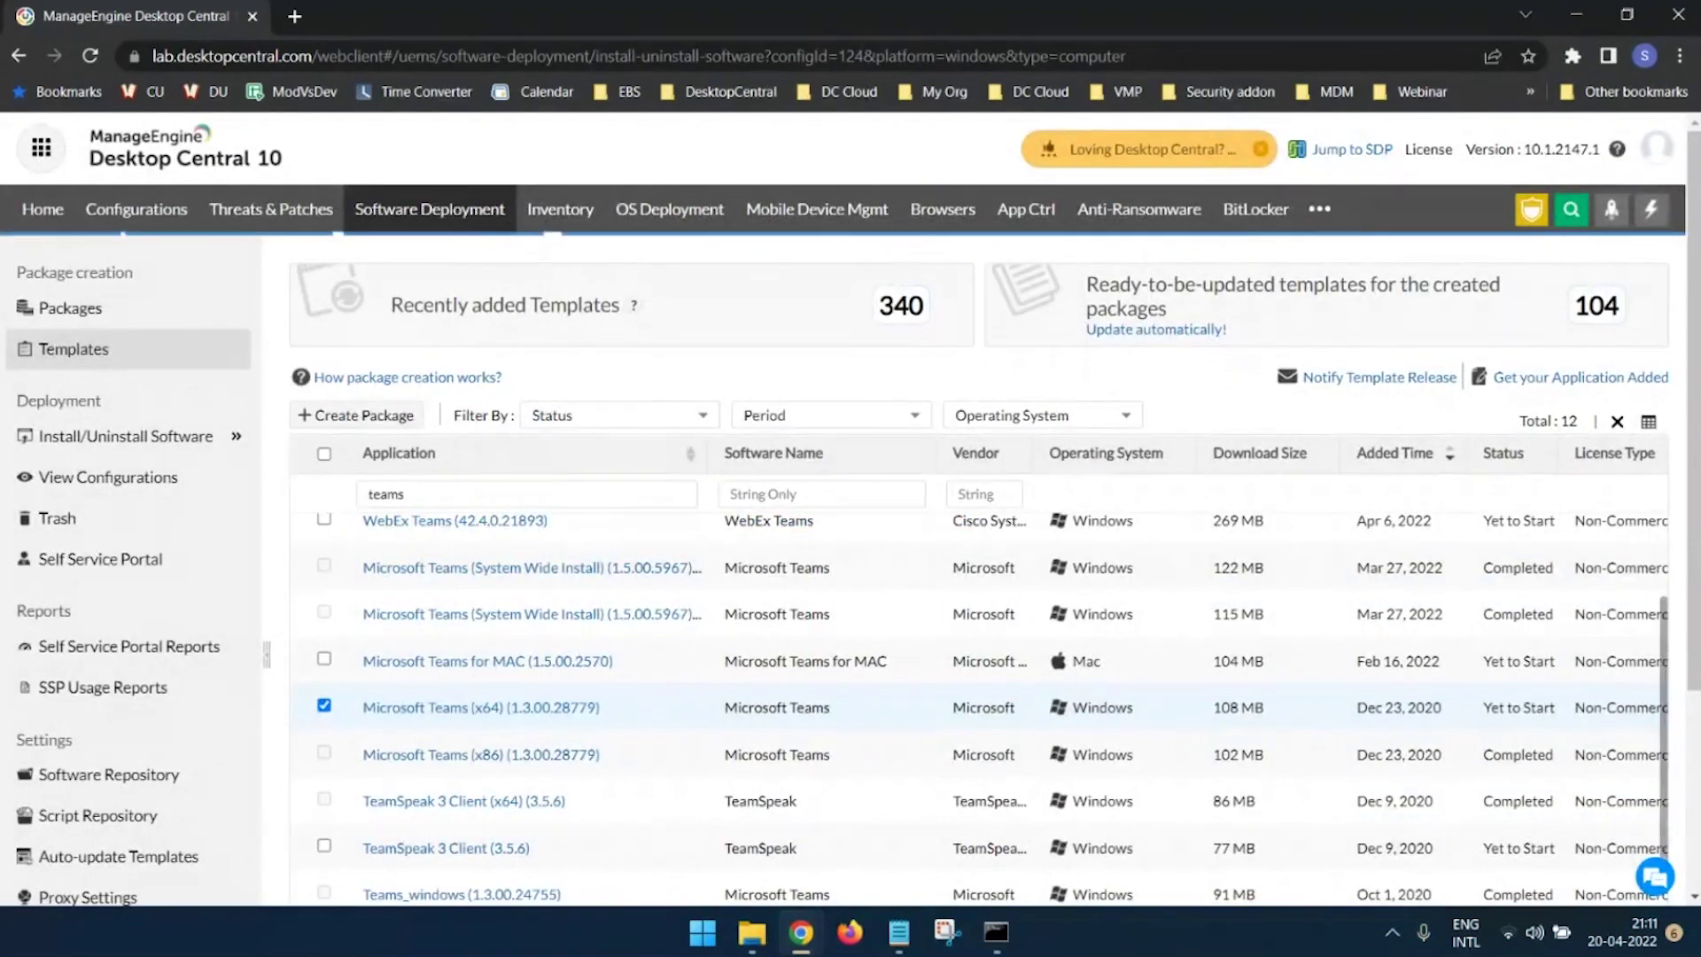
mouse_move(236, 436)
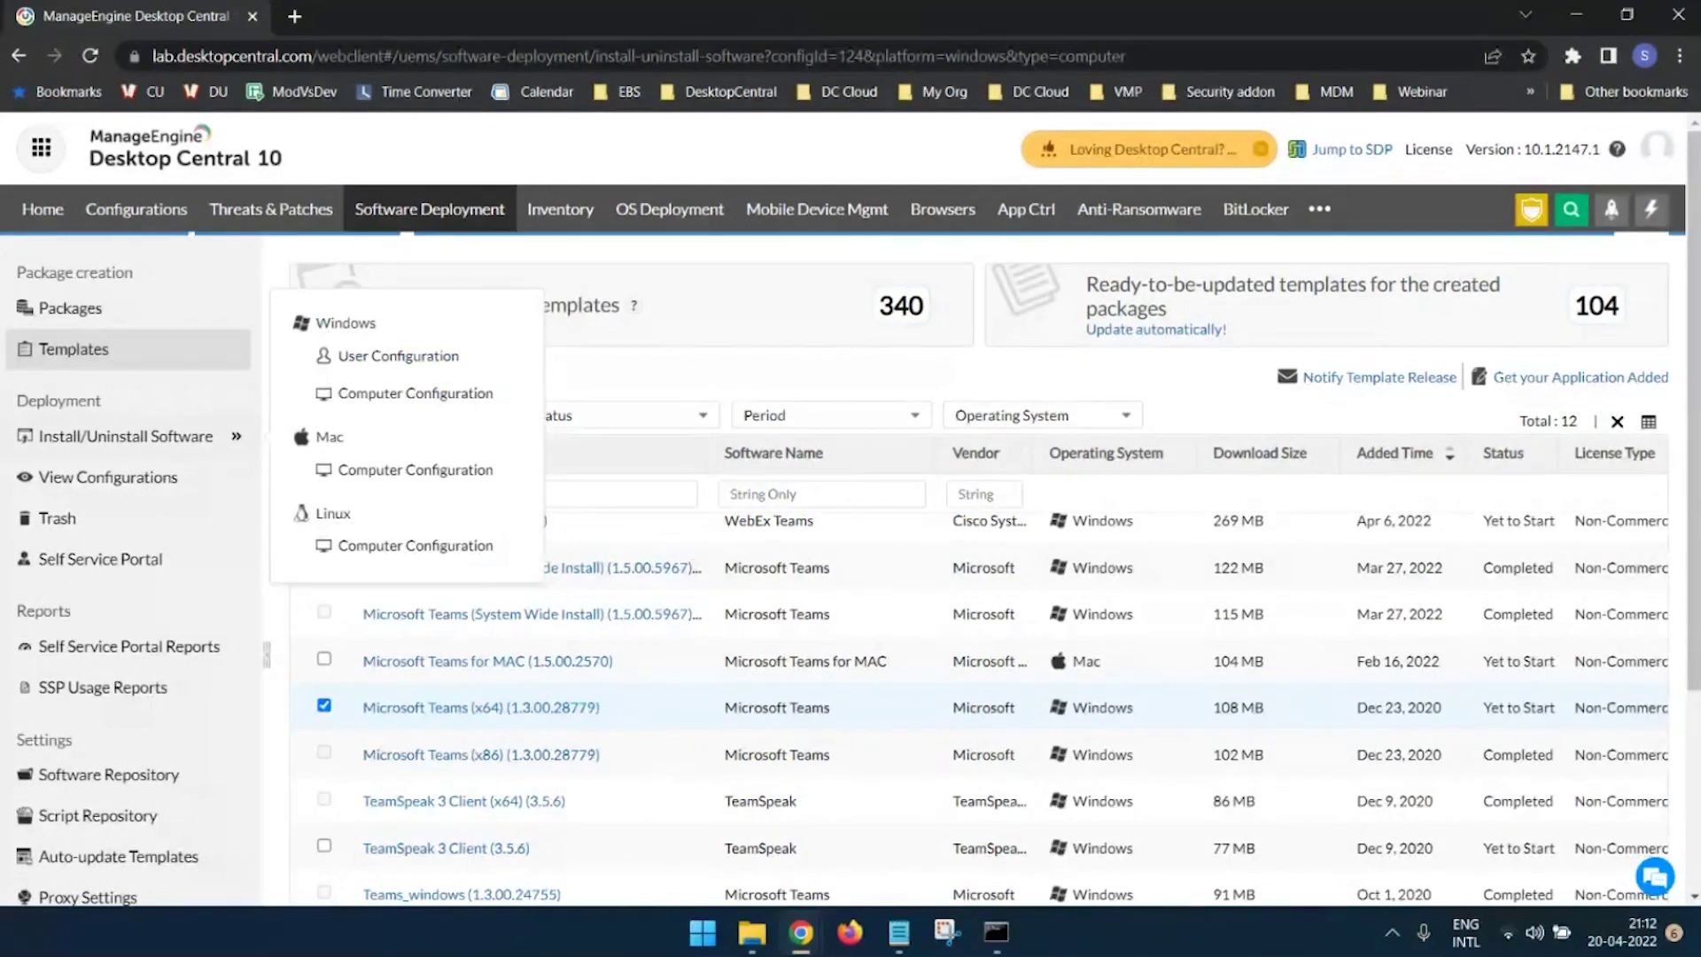
left_click(415, 393)
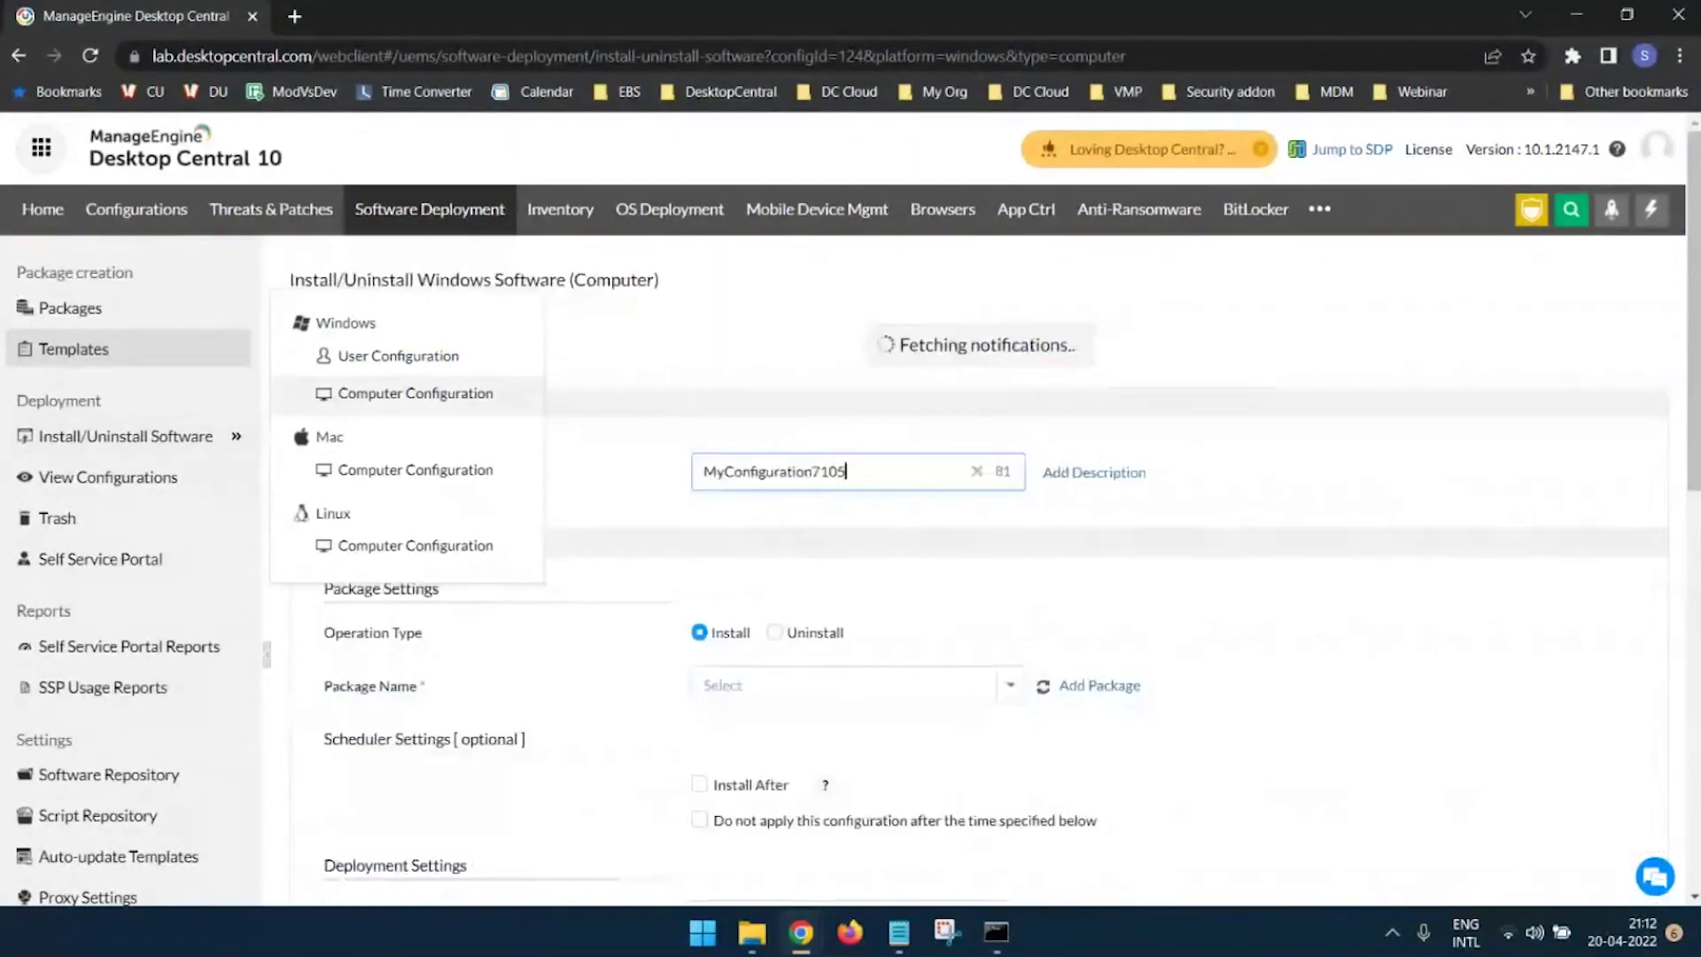
key("ctrl+a")
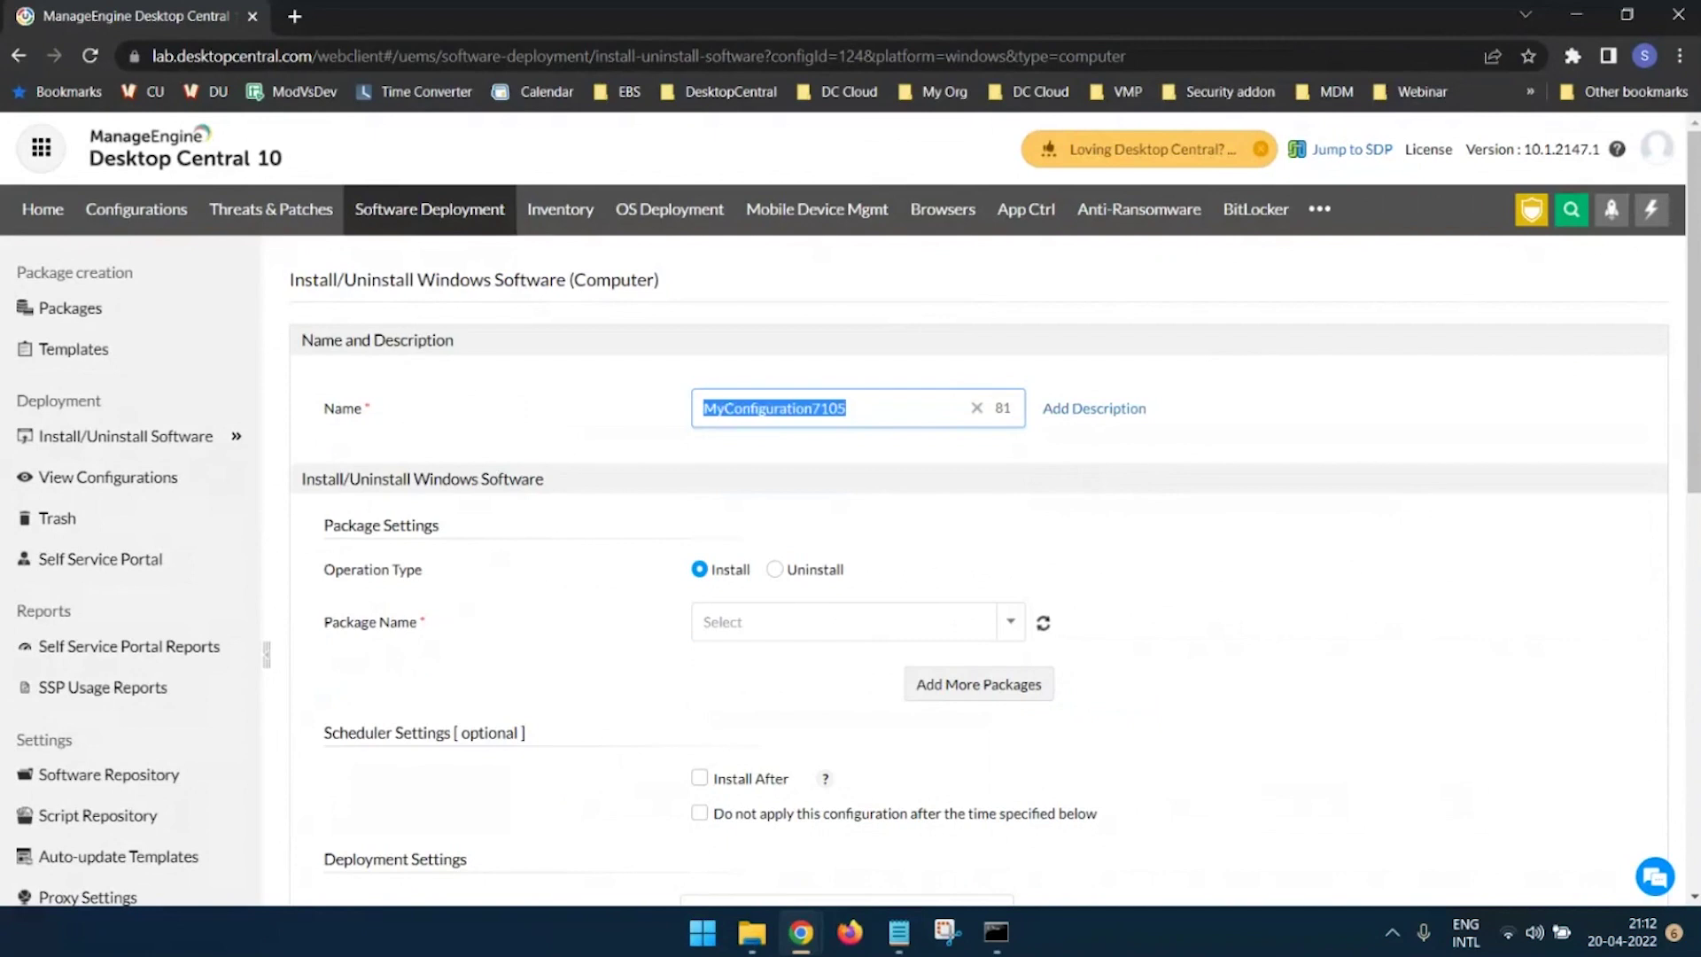
type("teams deployment")
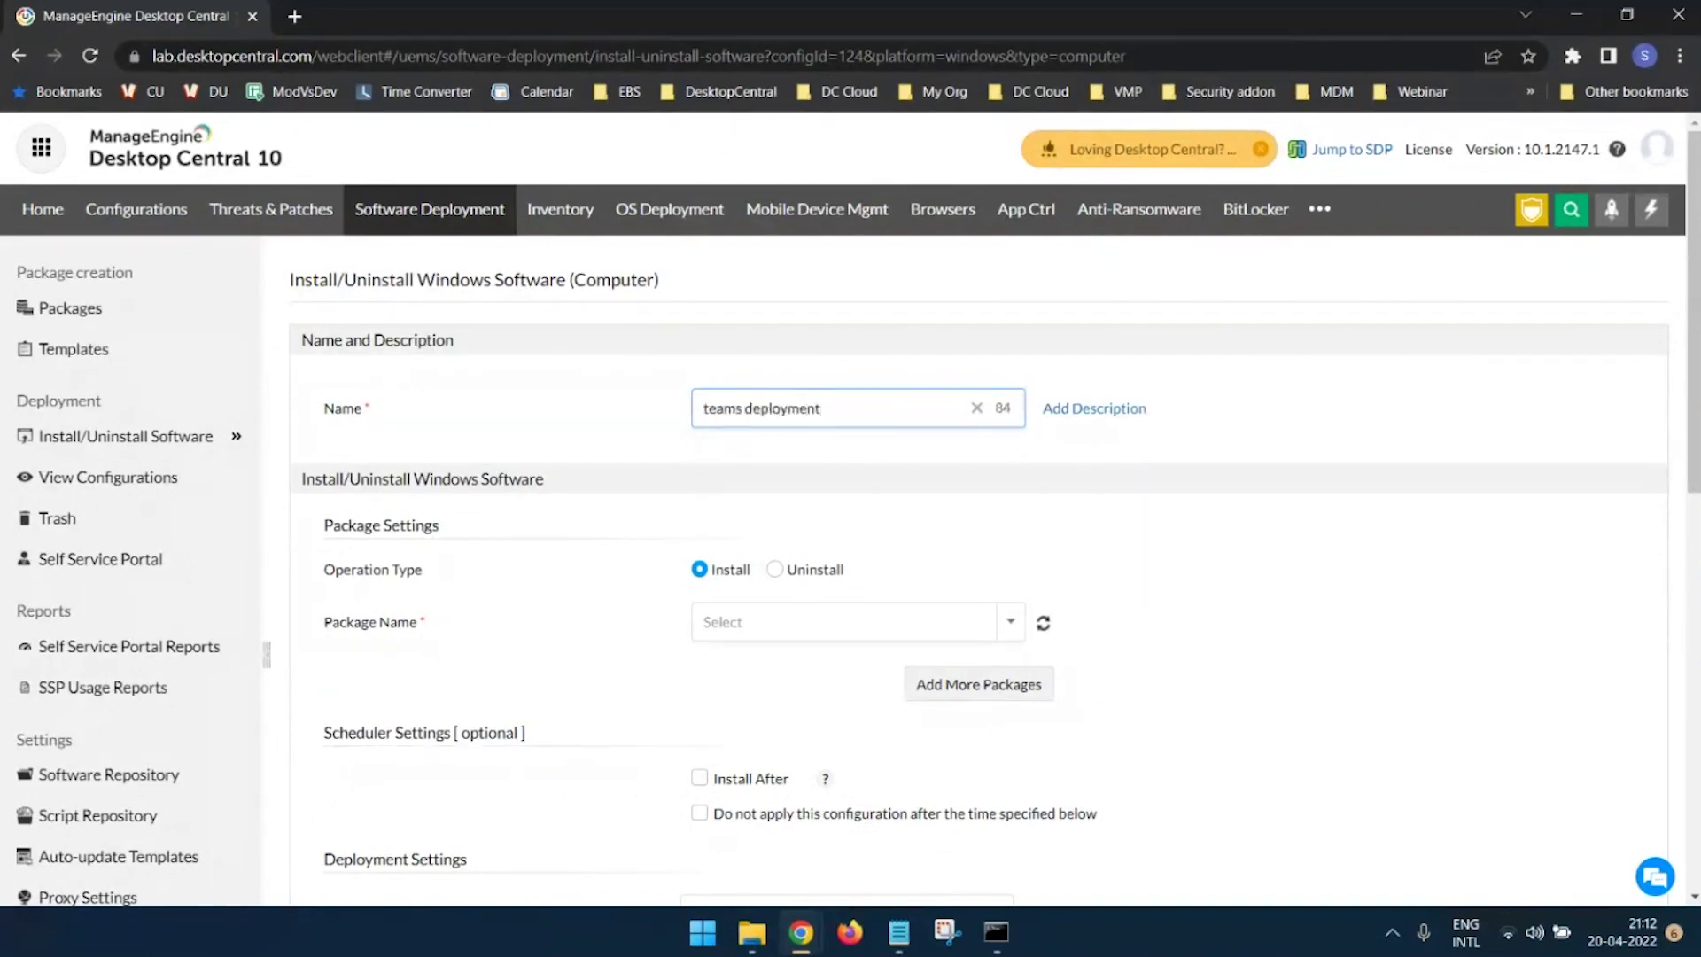
- Choose the Teams windows (x64) (1.3.00.4461) package for installation
left_click(843, 621)
type("teams")
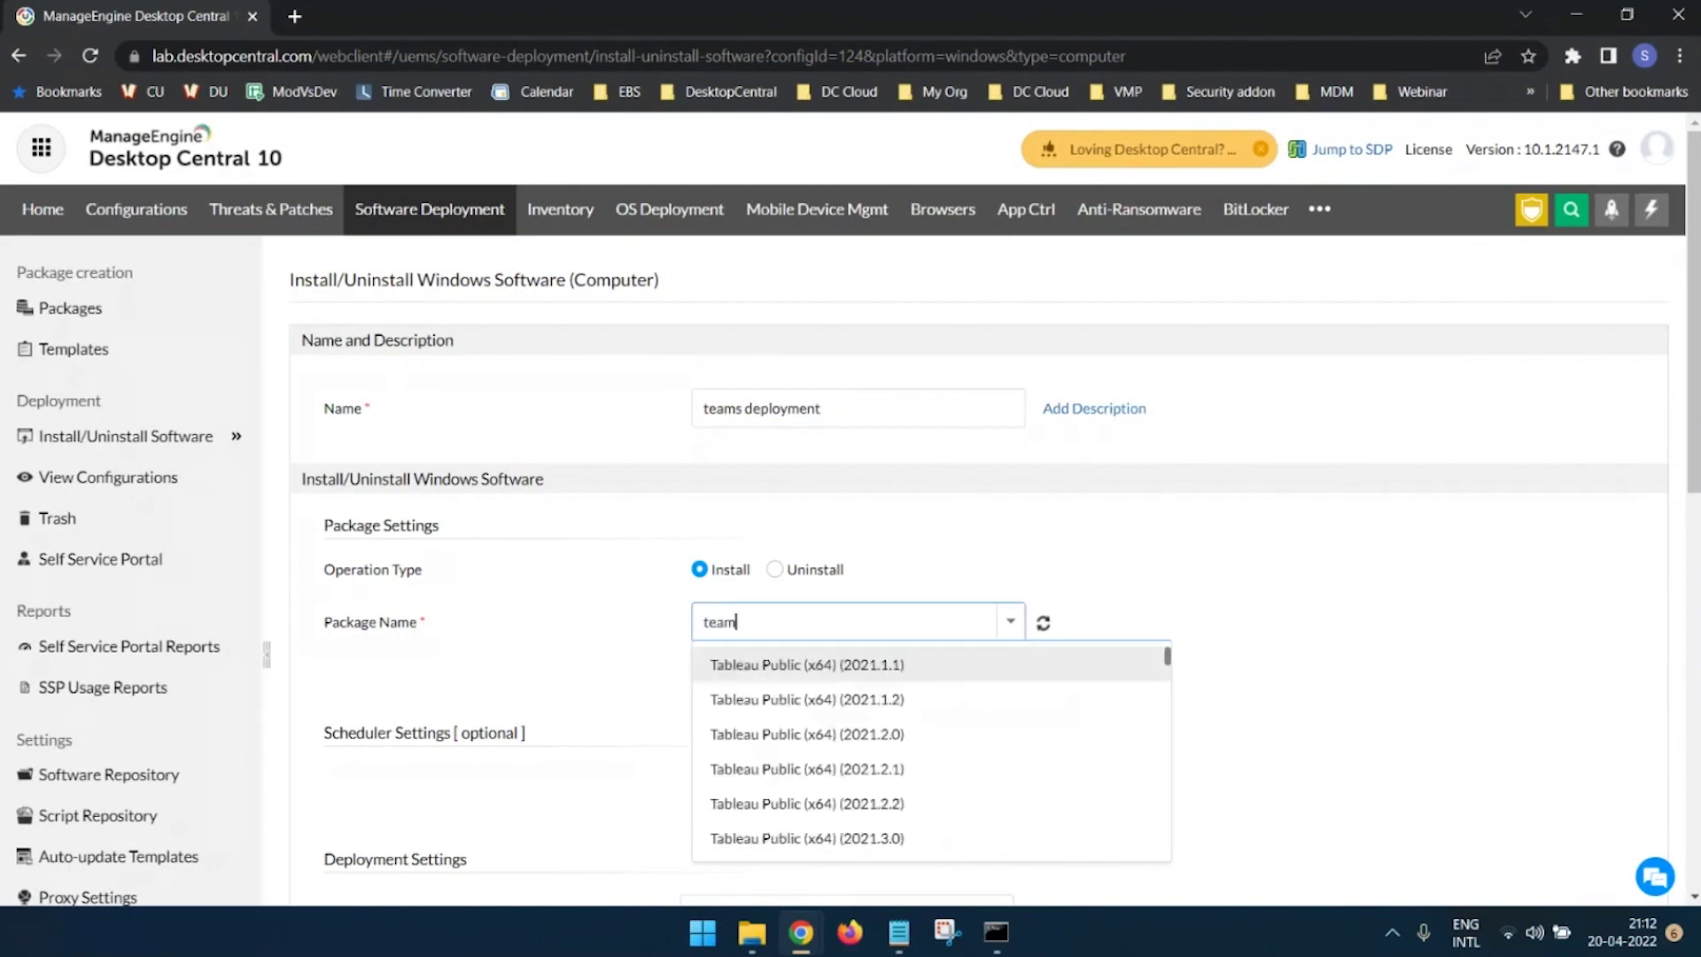
key("Return")
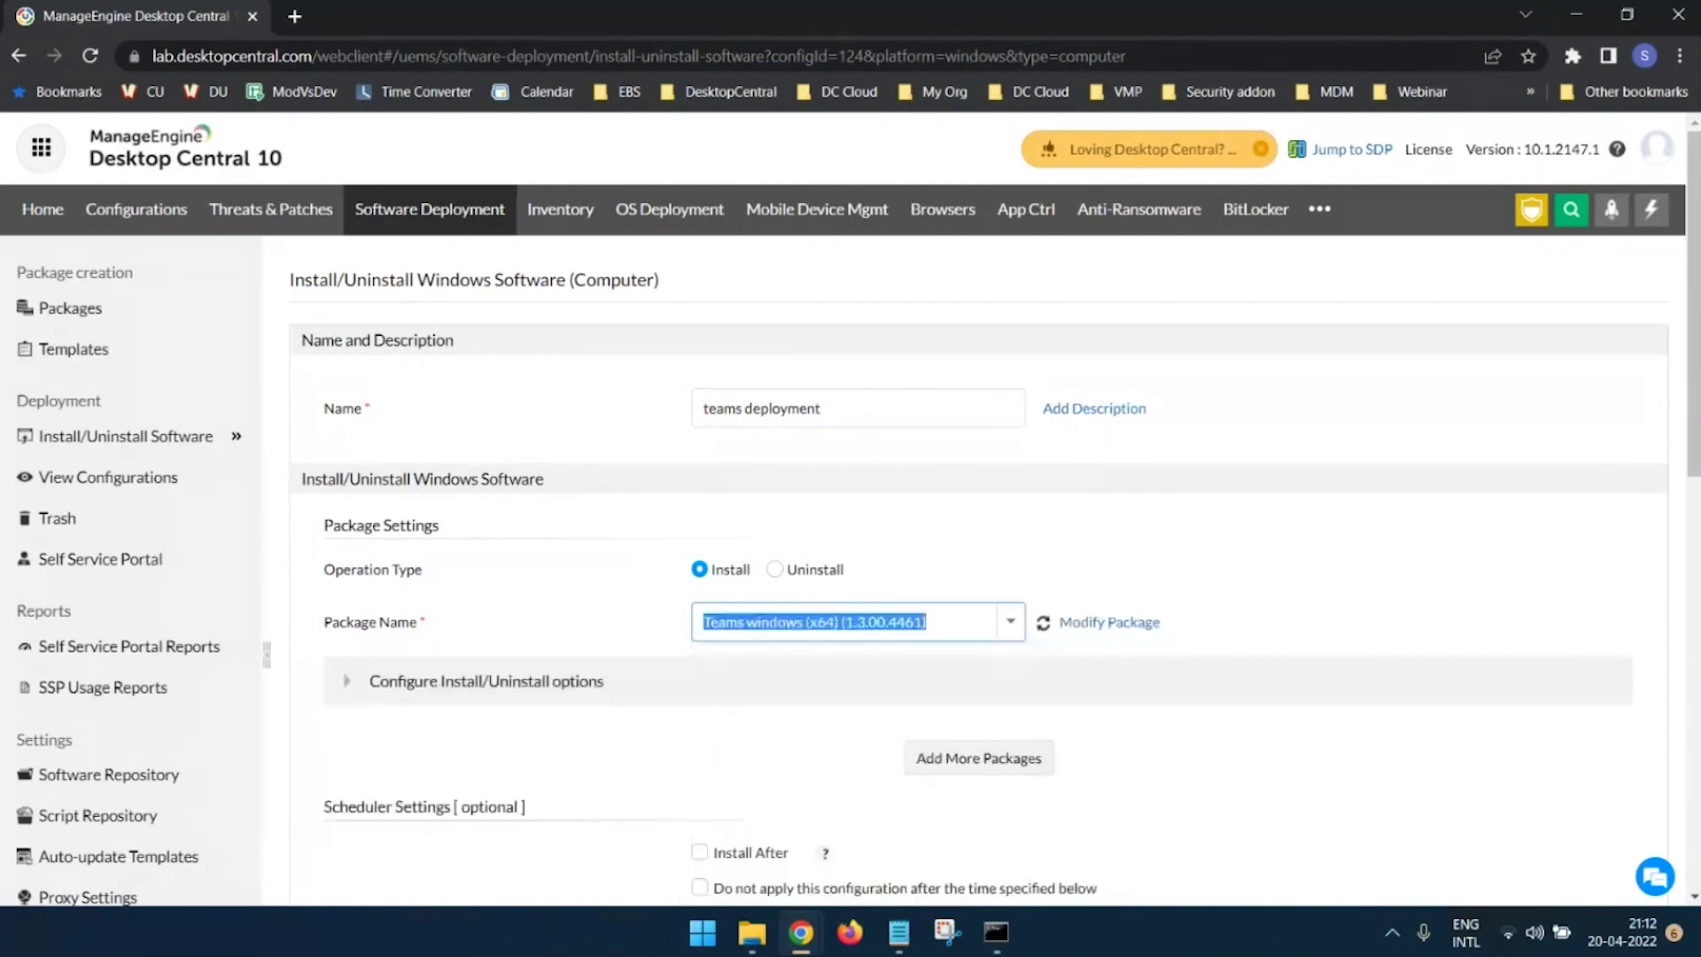
scroll(850, 509, "down", 2)
- Keep the Teams install running as System User and tick Install After, leaving the date empty
scroll(850, 509, "down", 1)
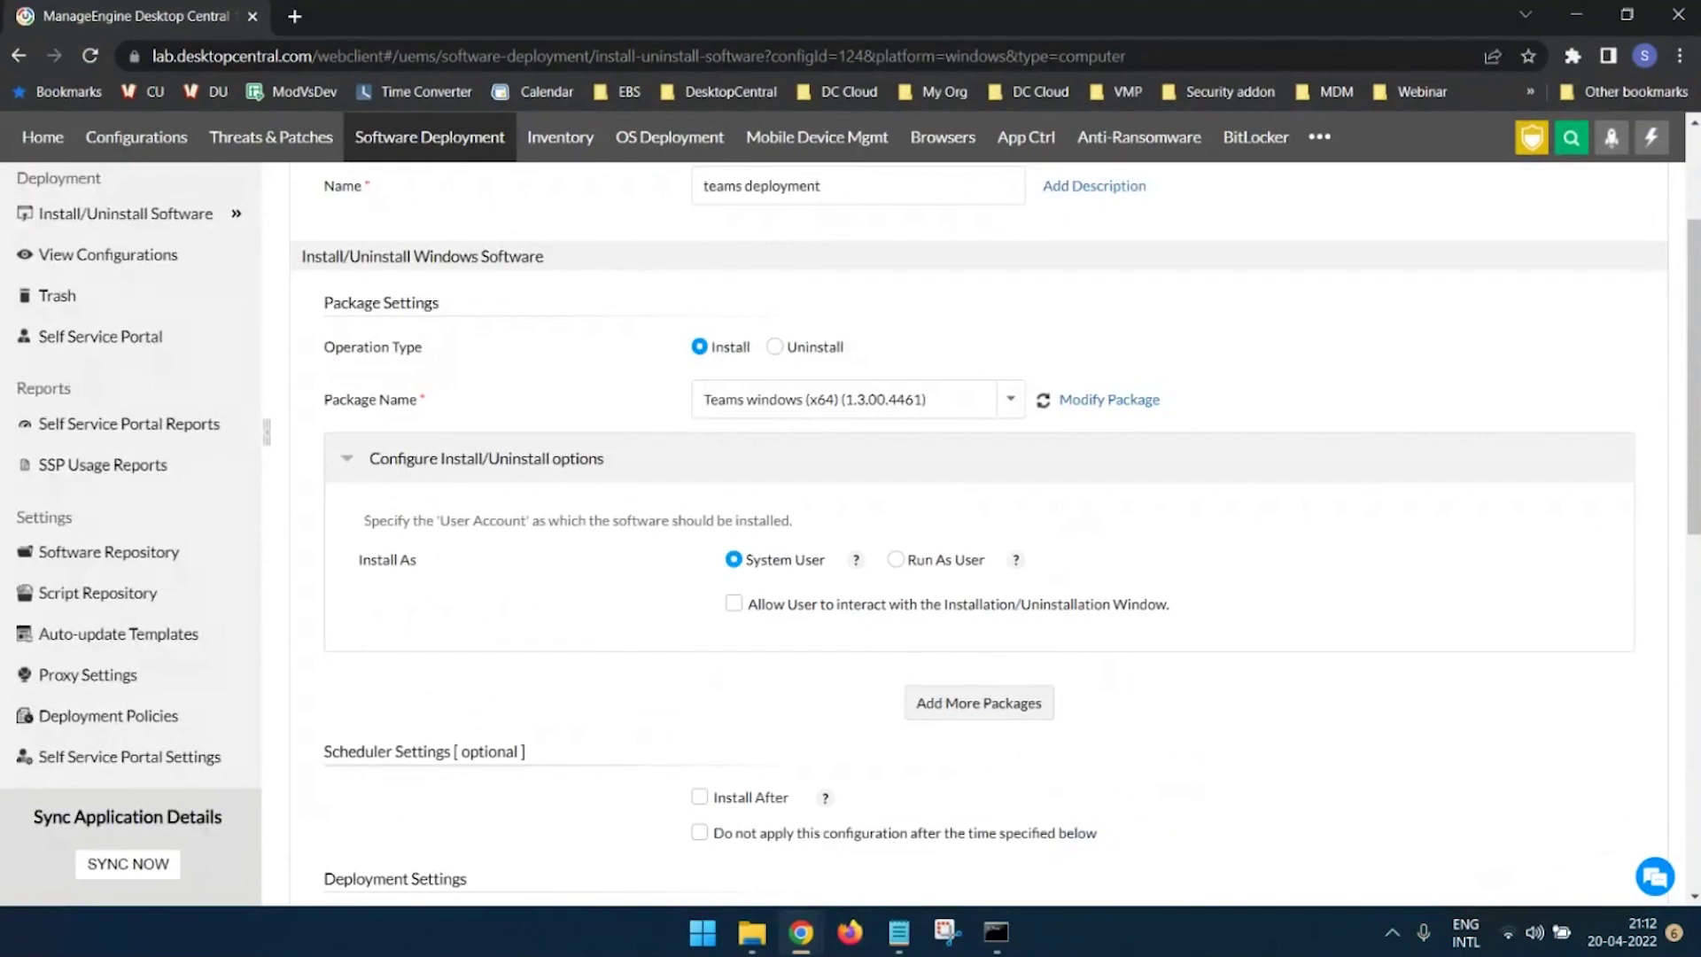
left_click(894, 559)
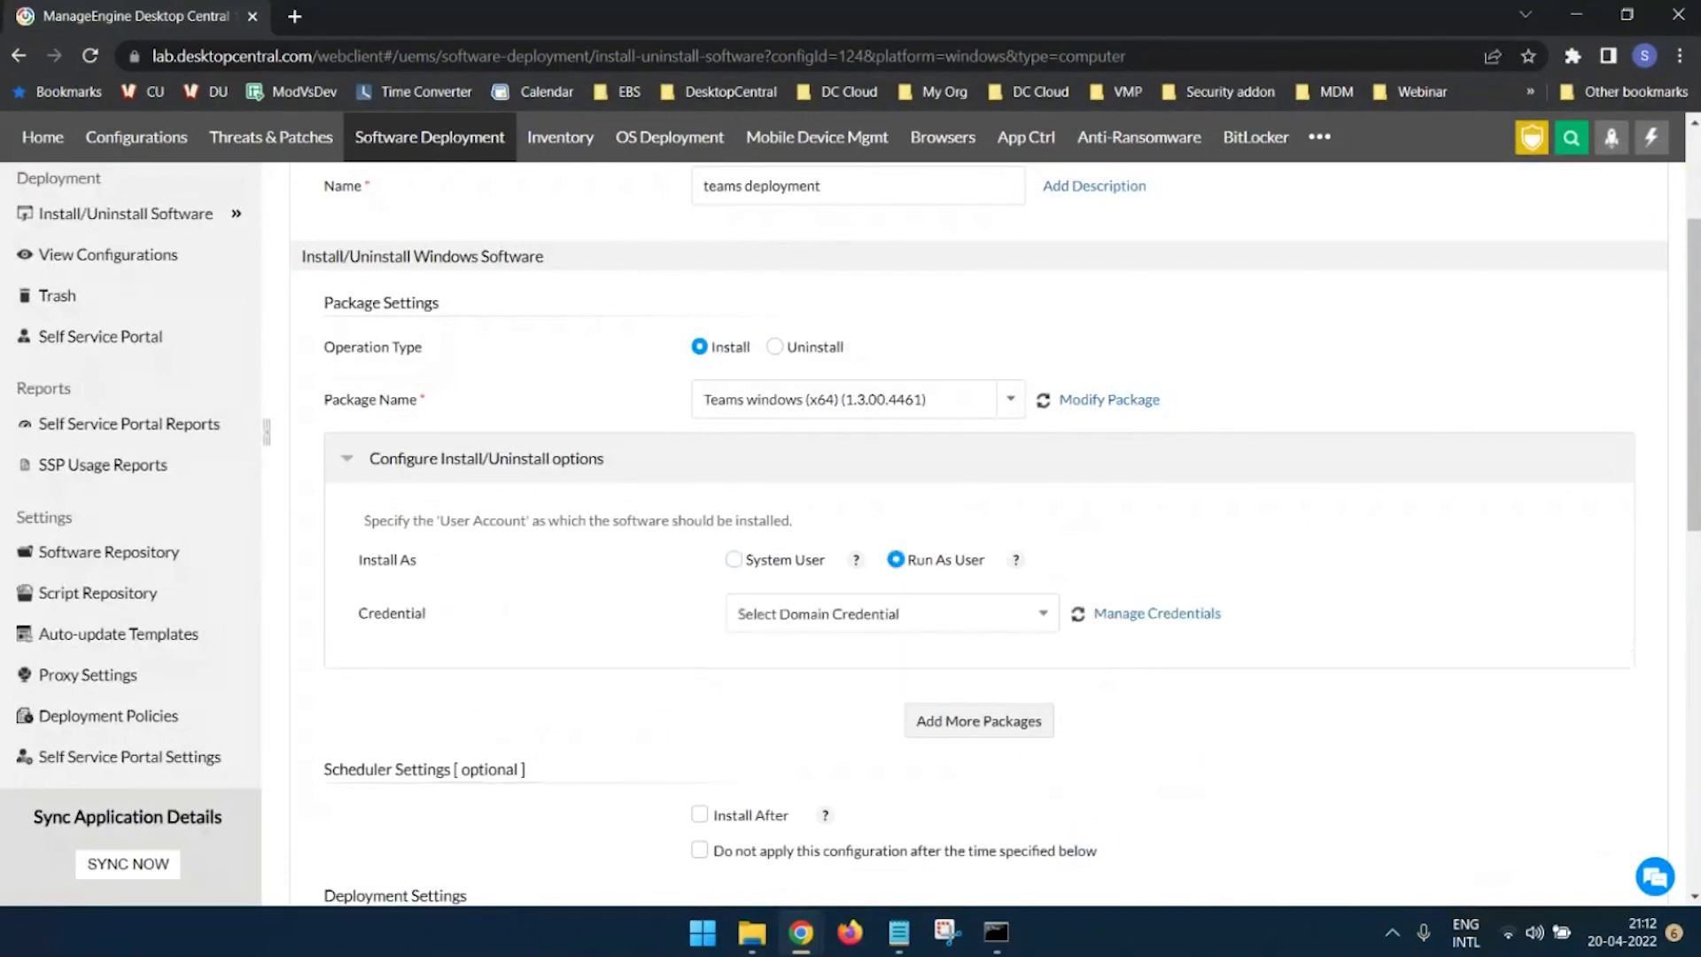
scroll(979, 531, "down", 1)
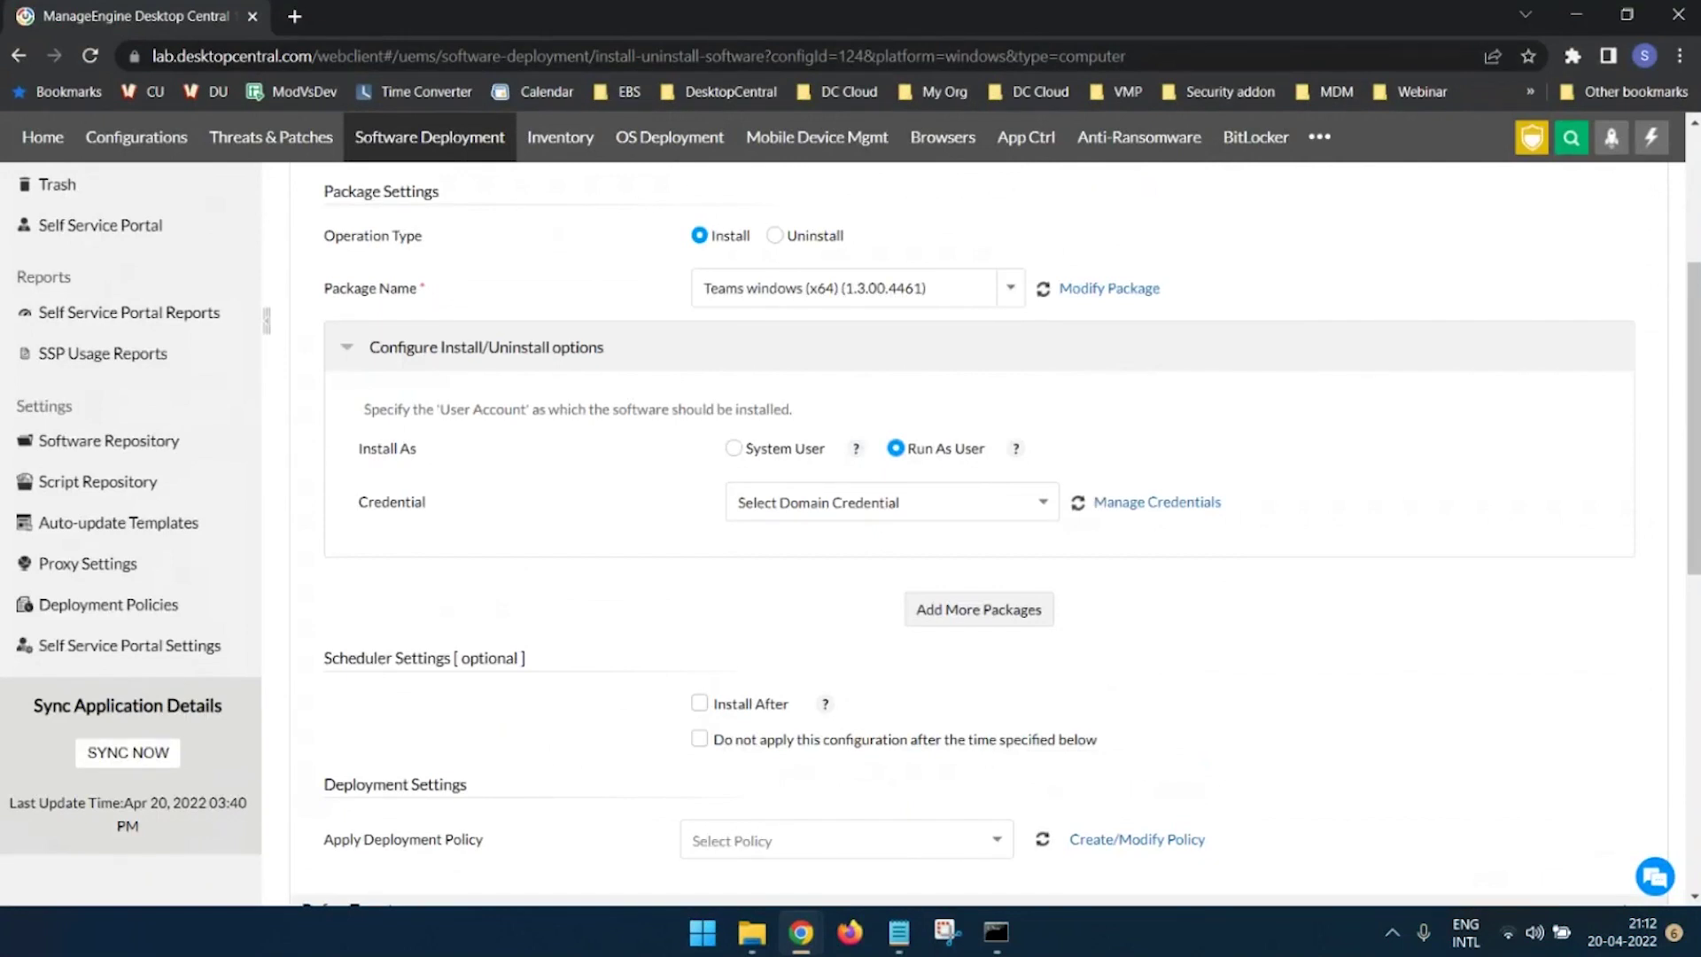
left_click(733, 447)
scroll(978, 531, "down", 1)
left_click(698, 574)
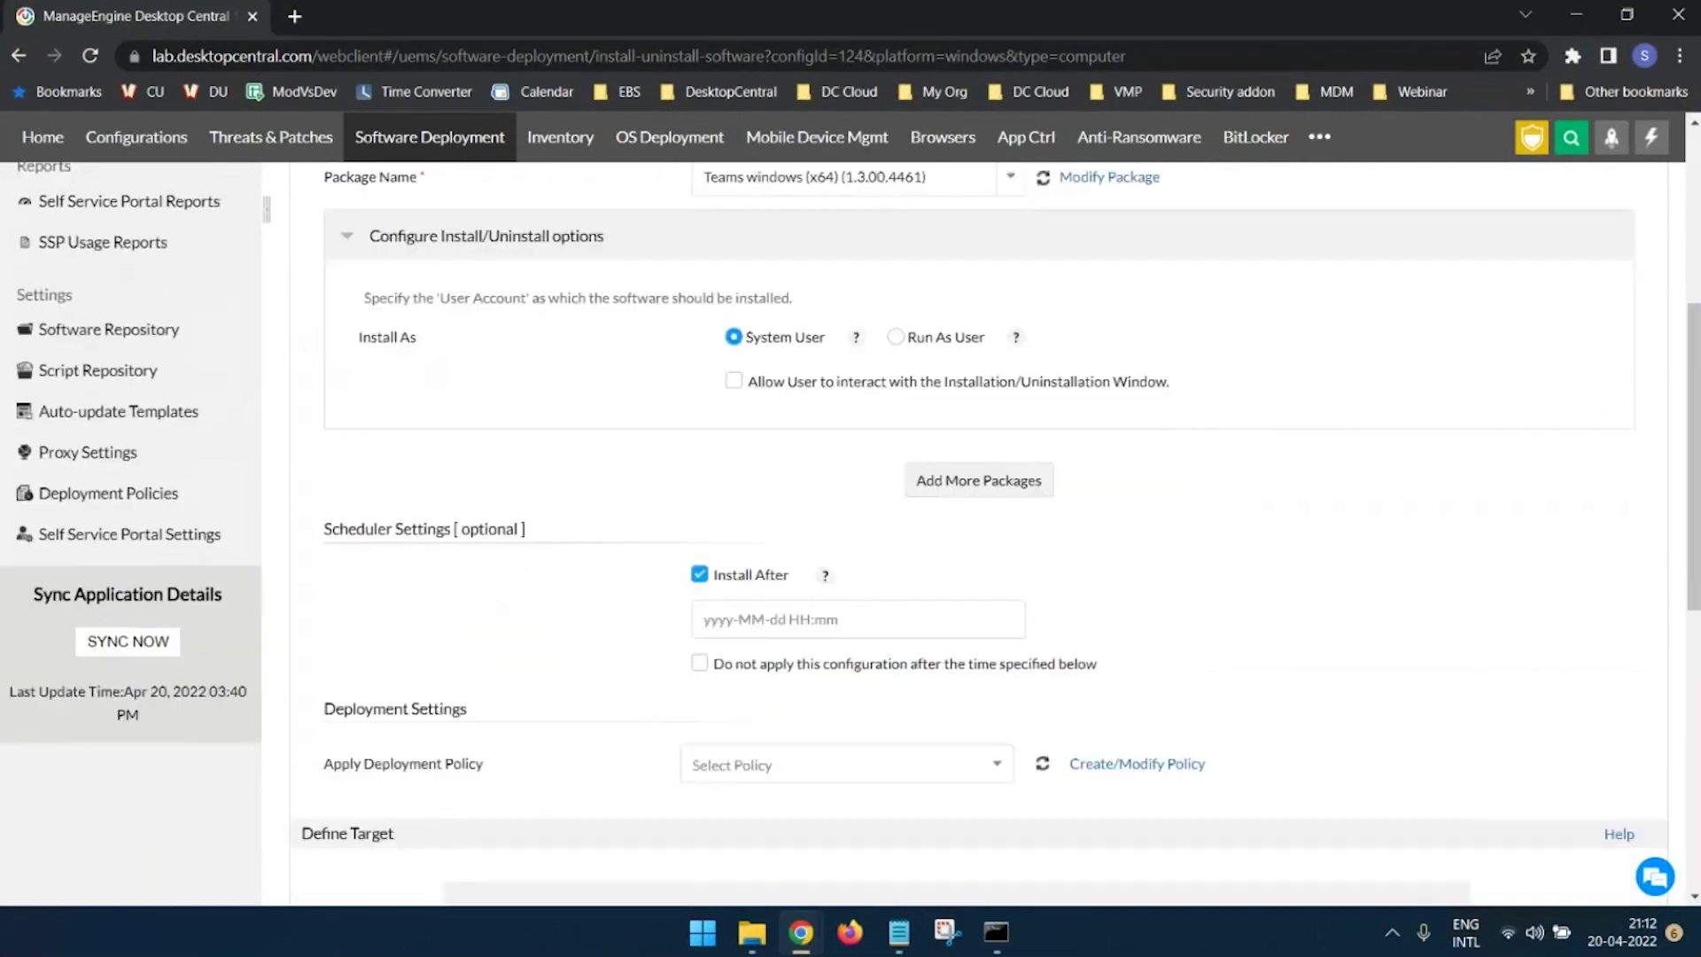
scroll(978, 532, "down", 1)
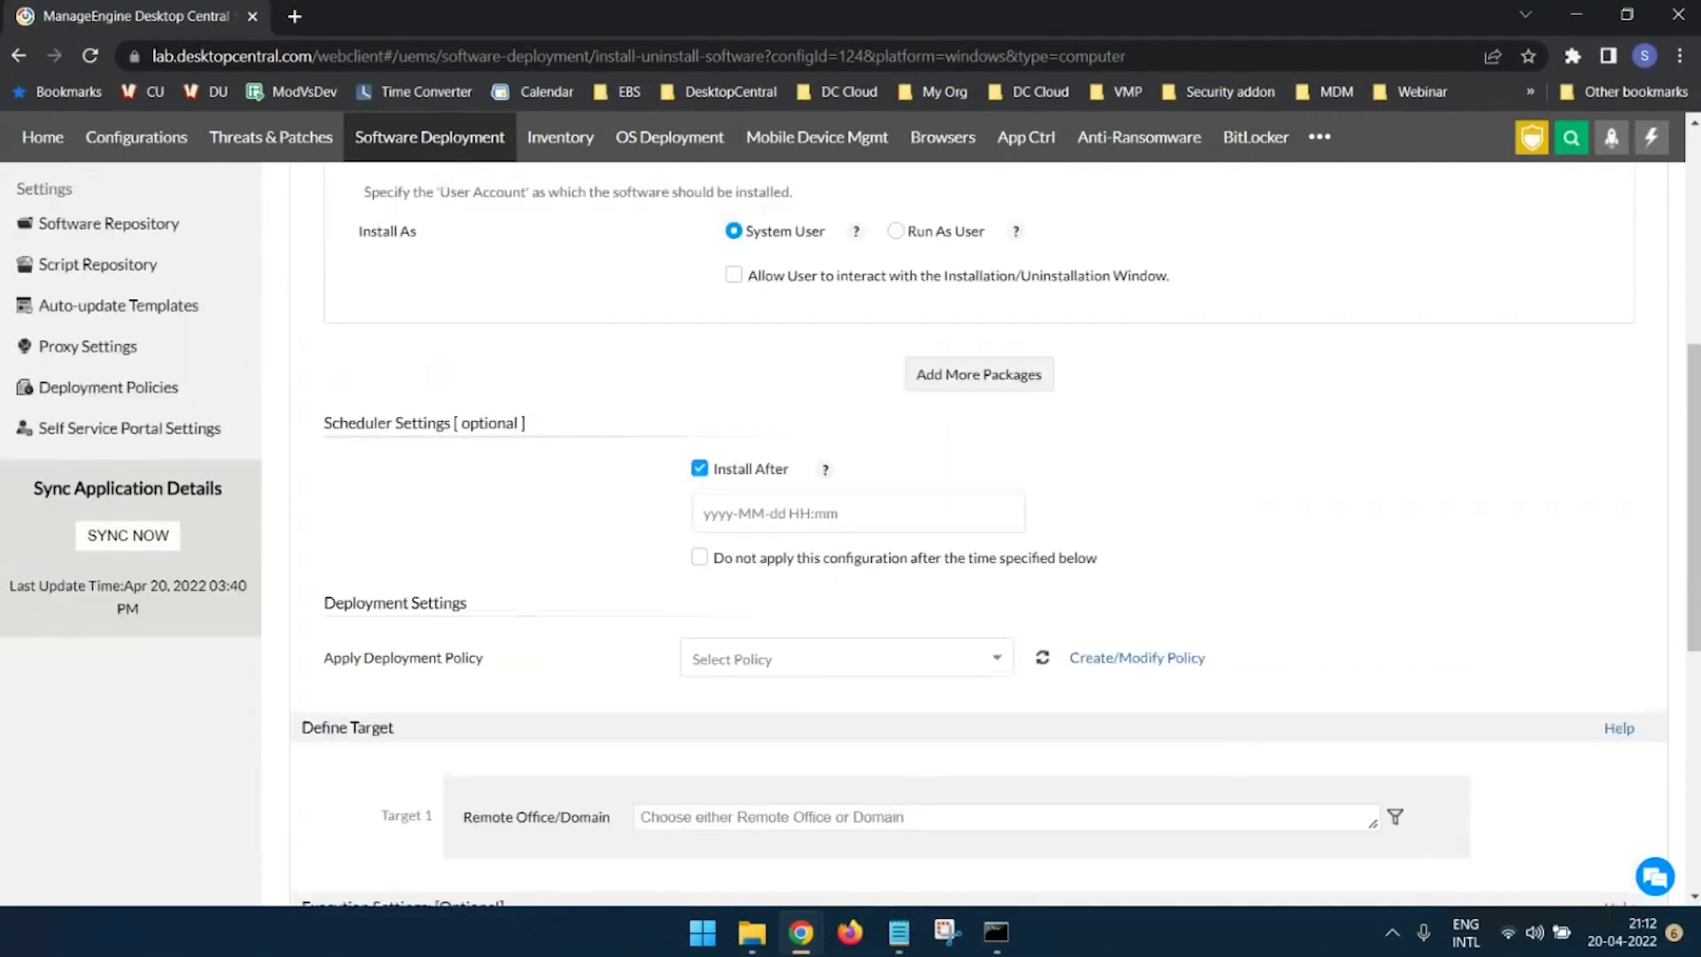
left_click(751, 507)
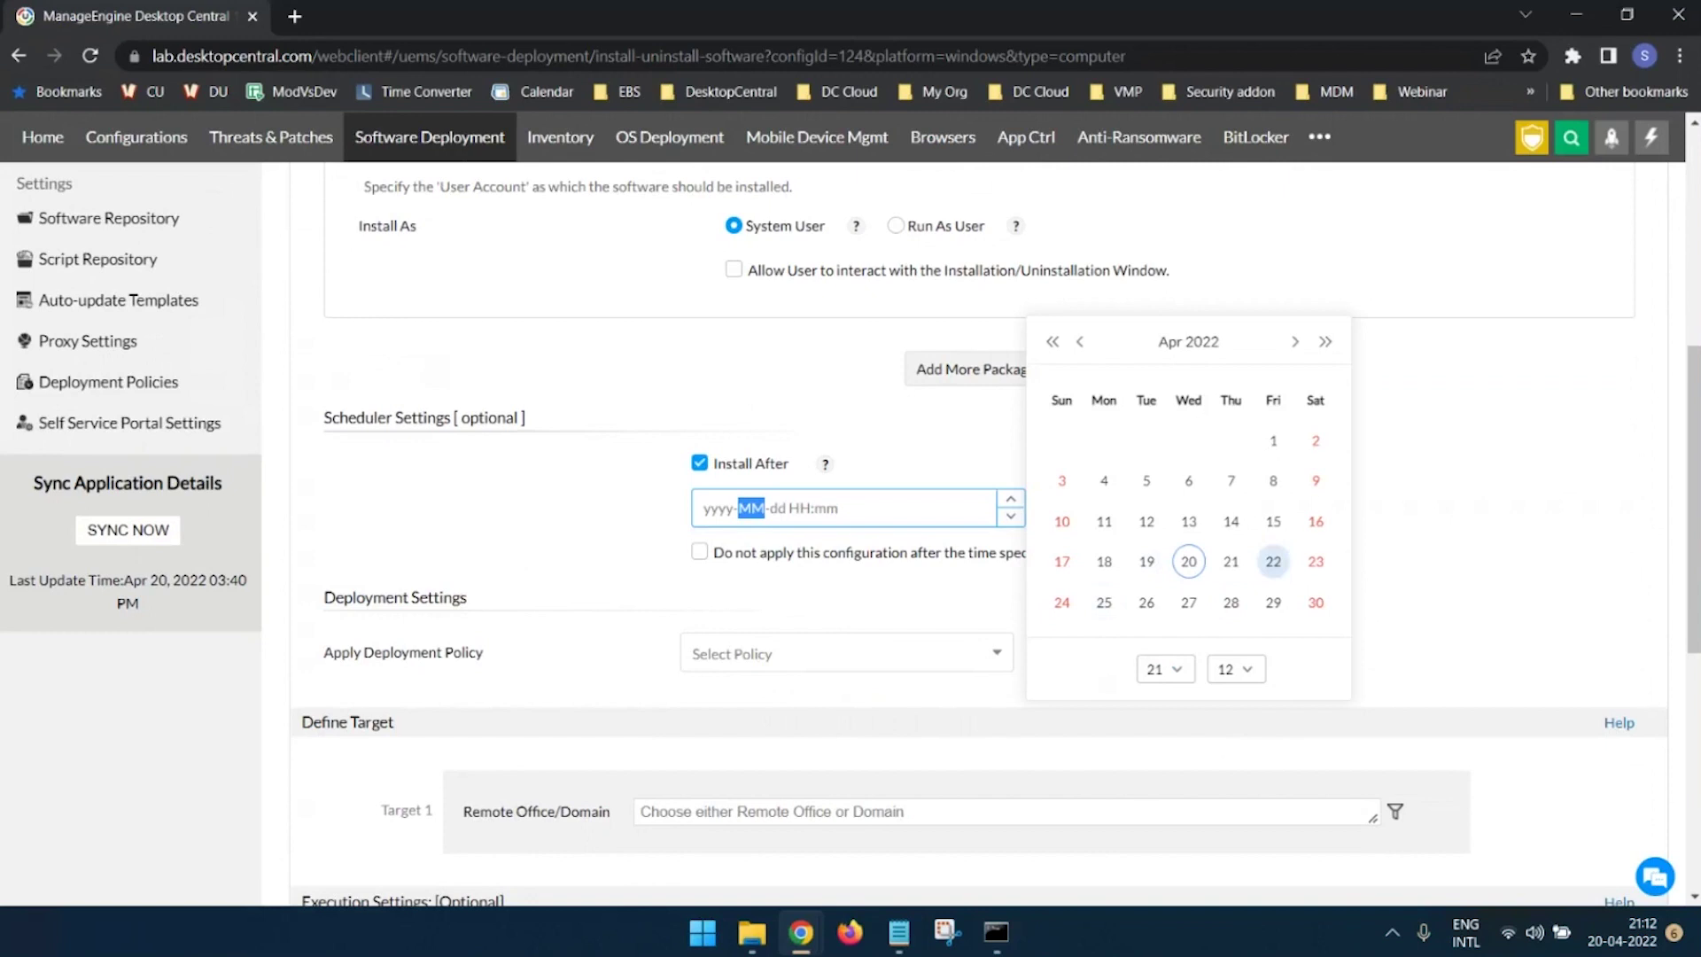
key("Escape")
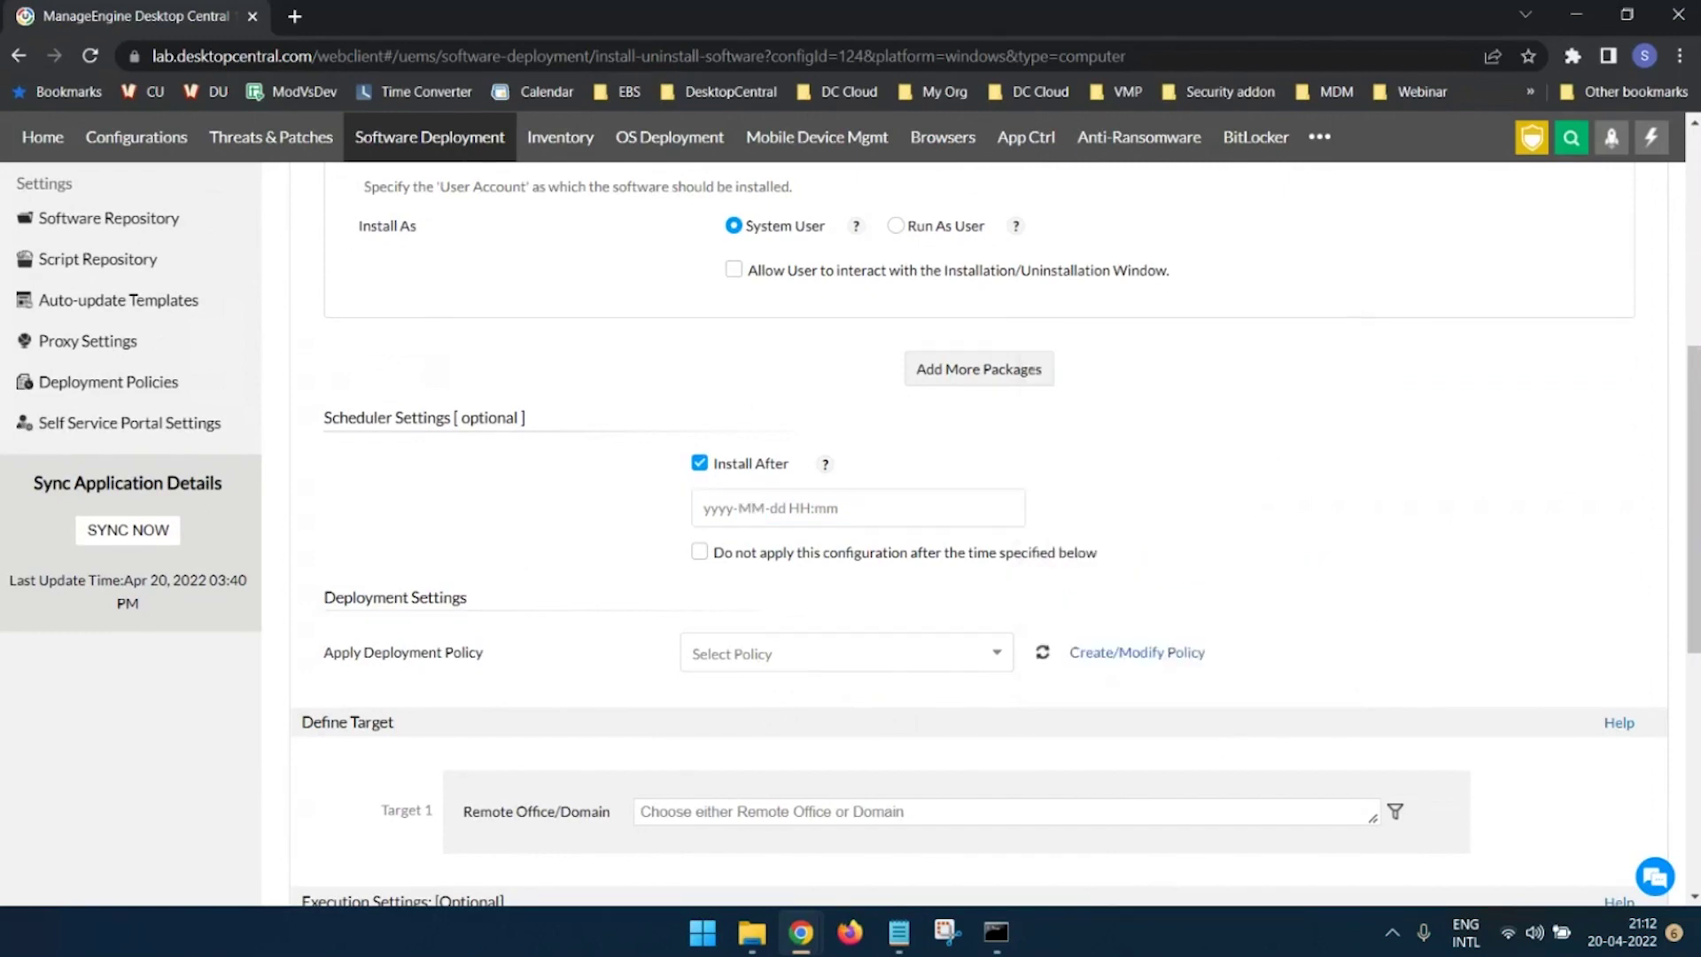
scroll(850, 532, "down", 1)
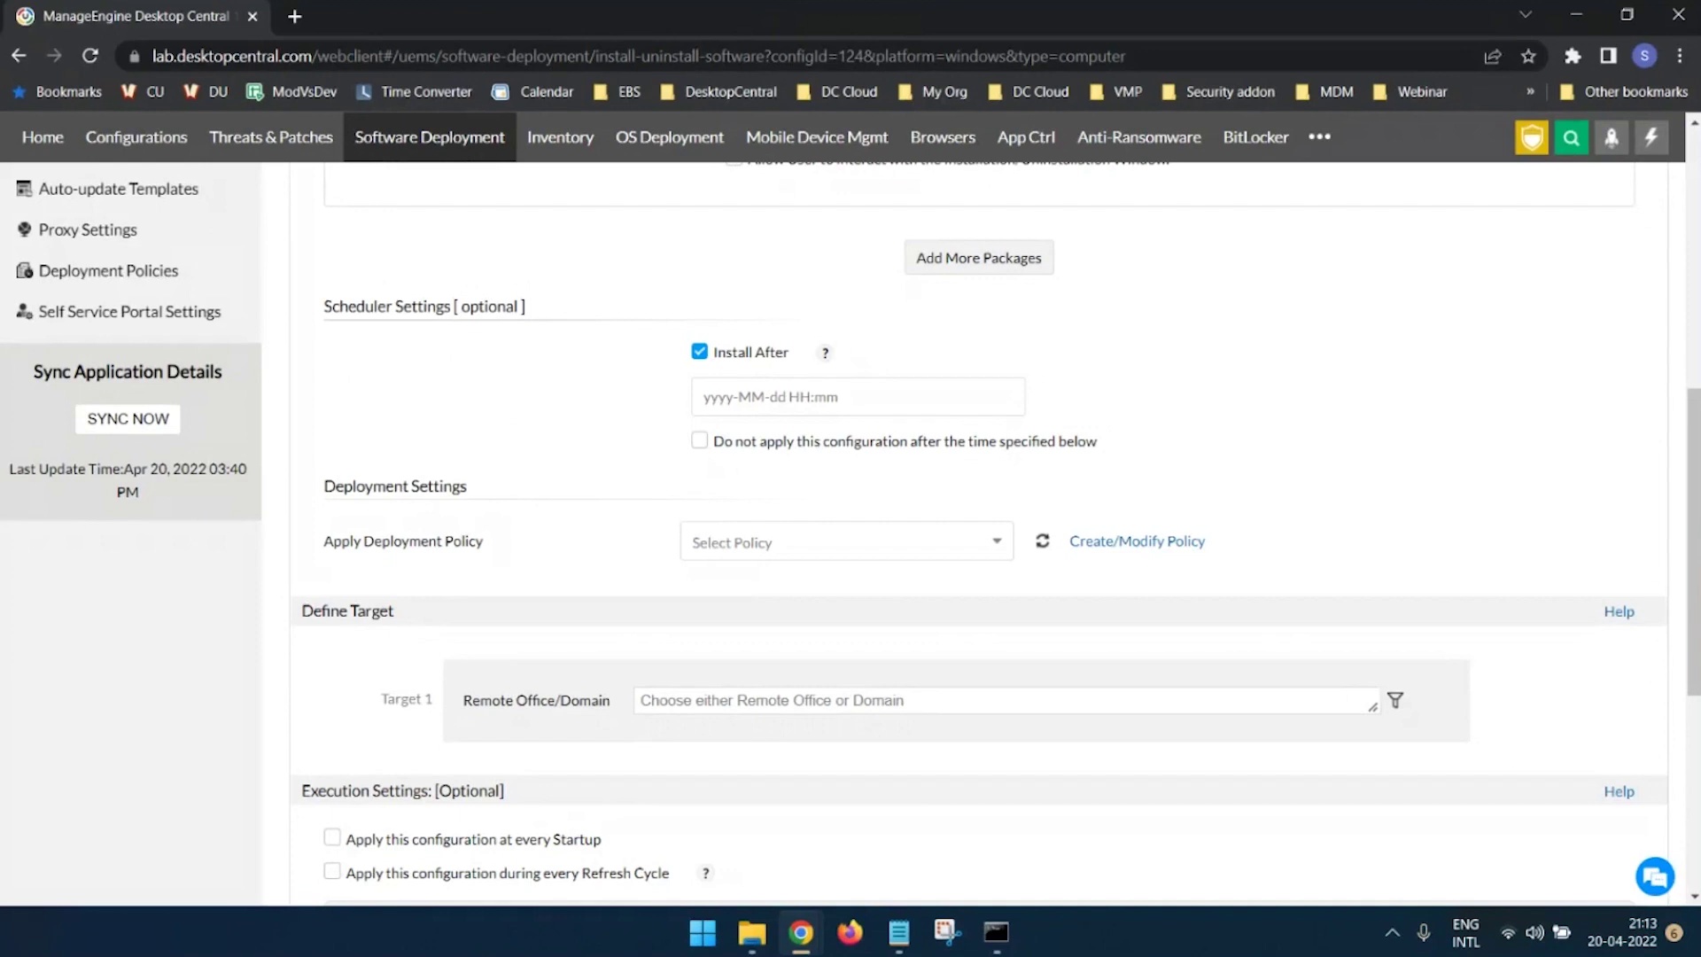
right_click(1135, 167)
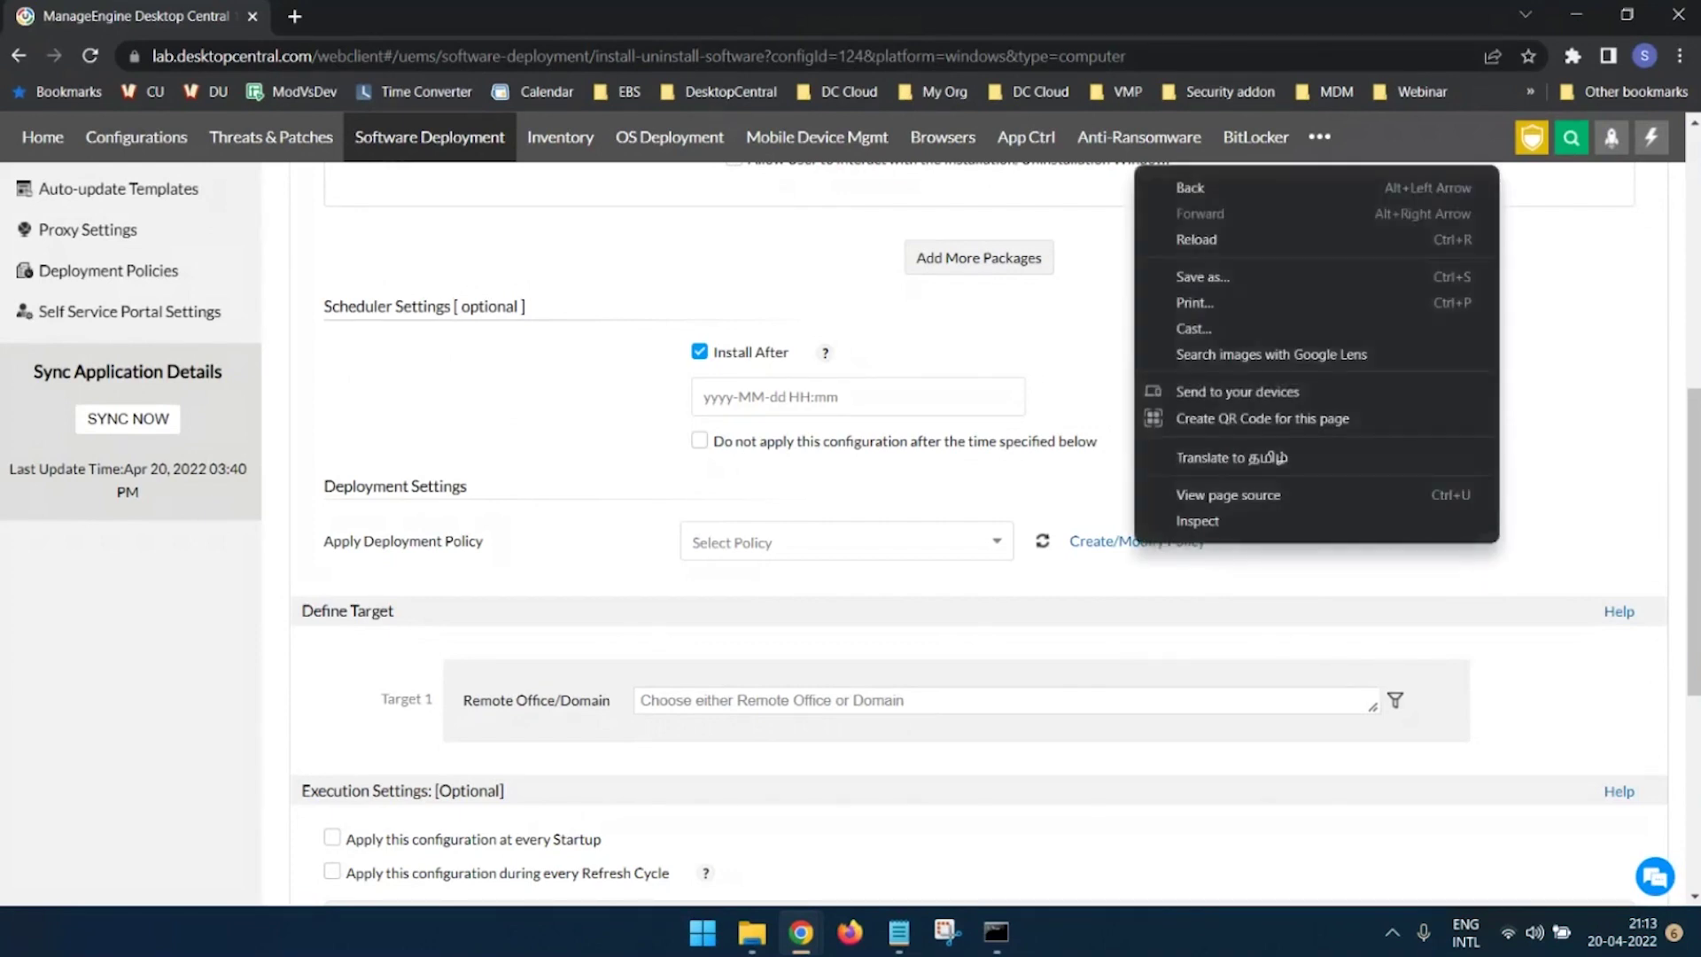
key("Escape")
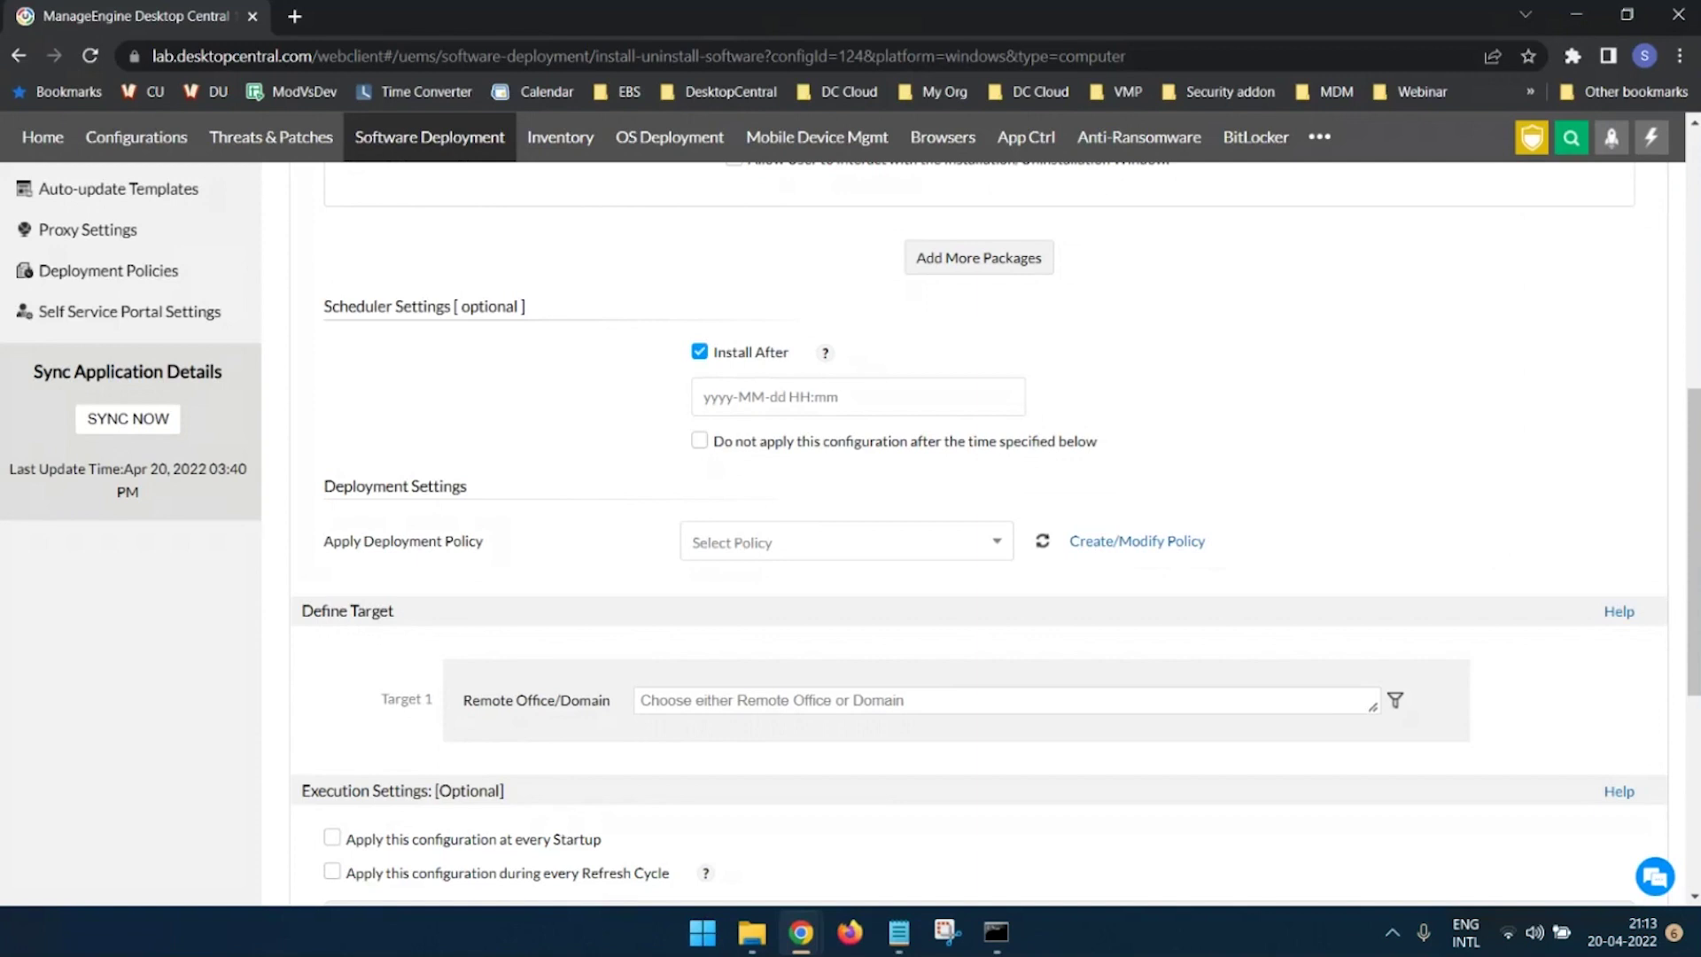
scroll(975, 532, "down", 1)
- Select ZOHOCORP as the target domain for the deployment
left_click(640, 588)
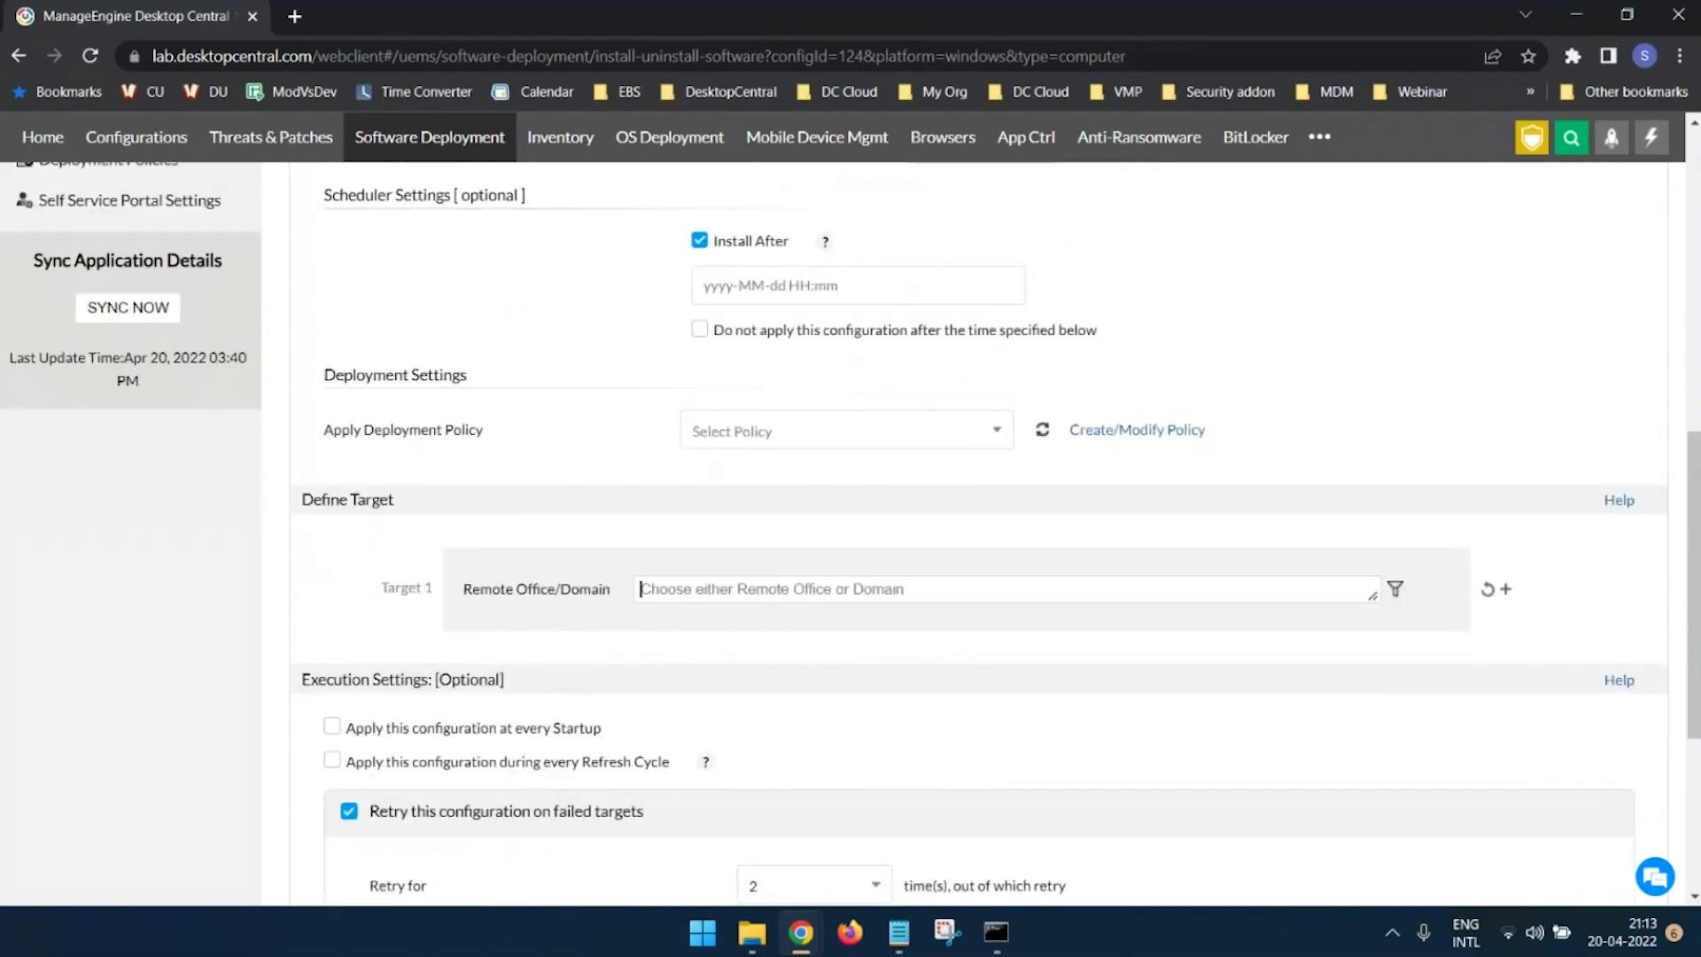
scroll(1005, 713, "down", 3)
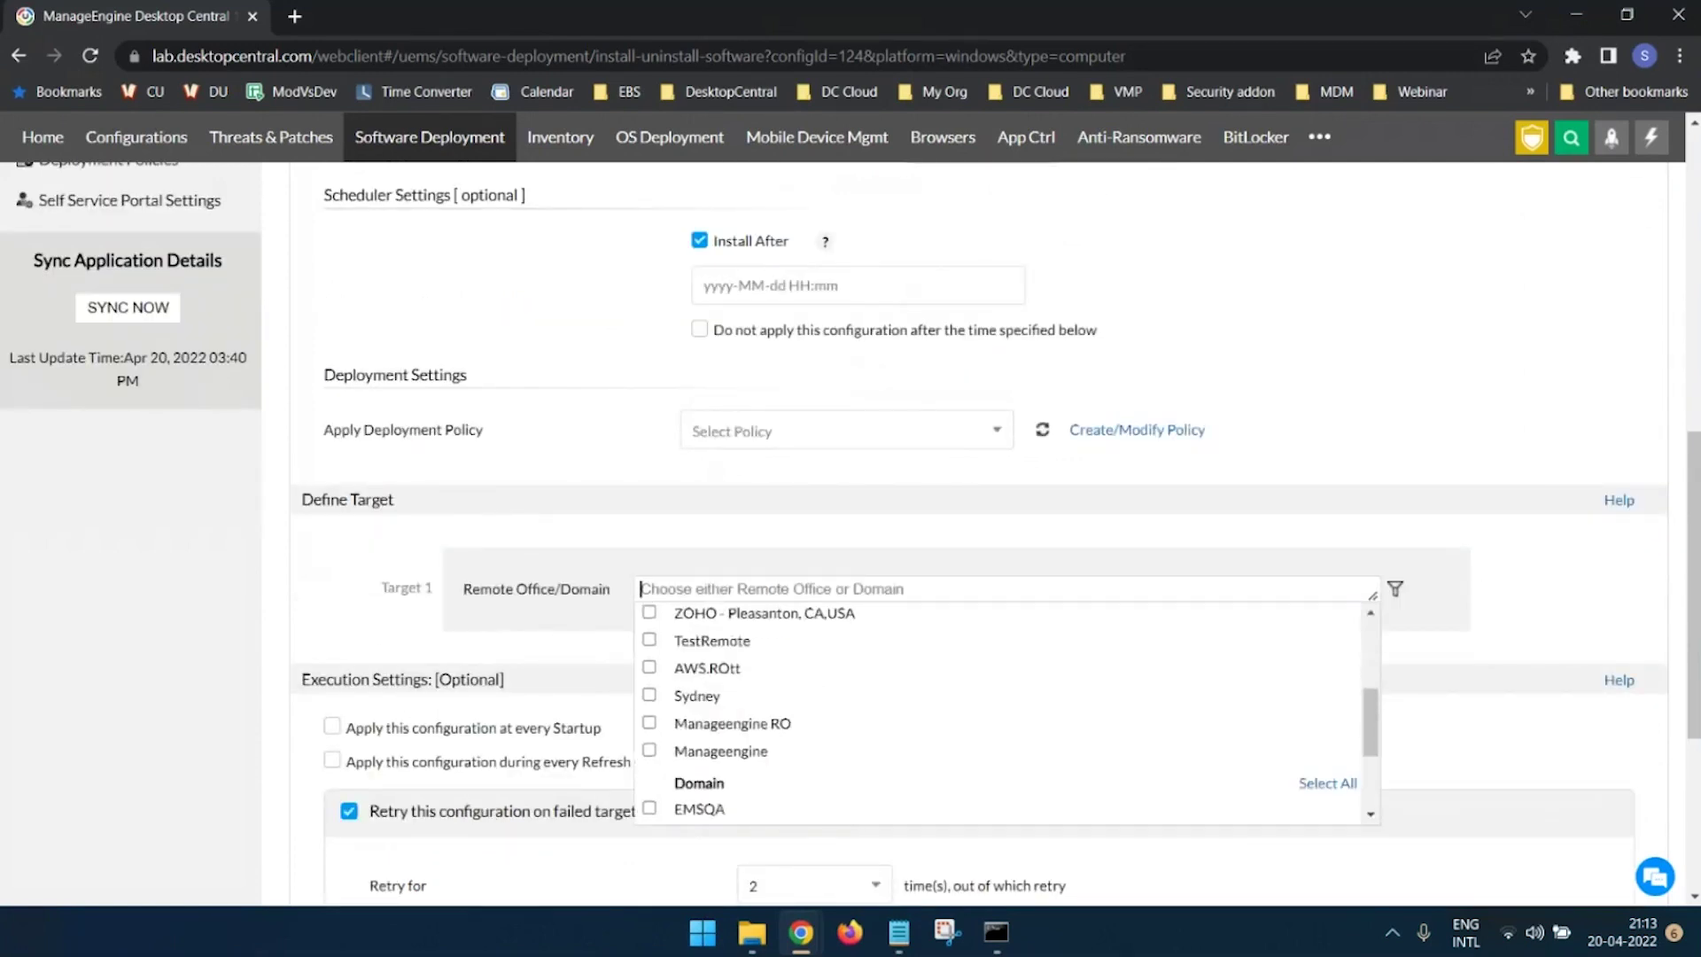
scroll(1005, 713, "down", 2)
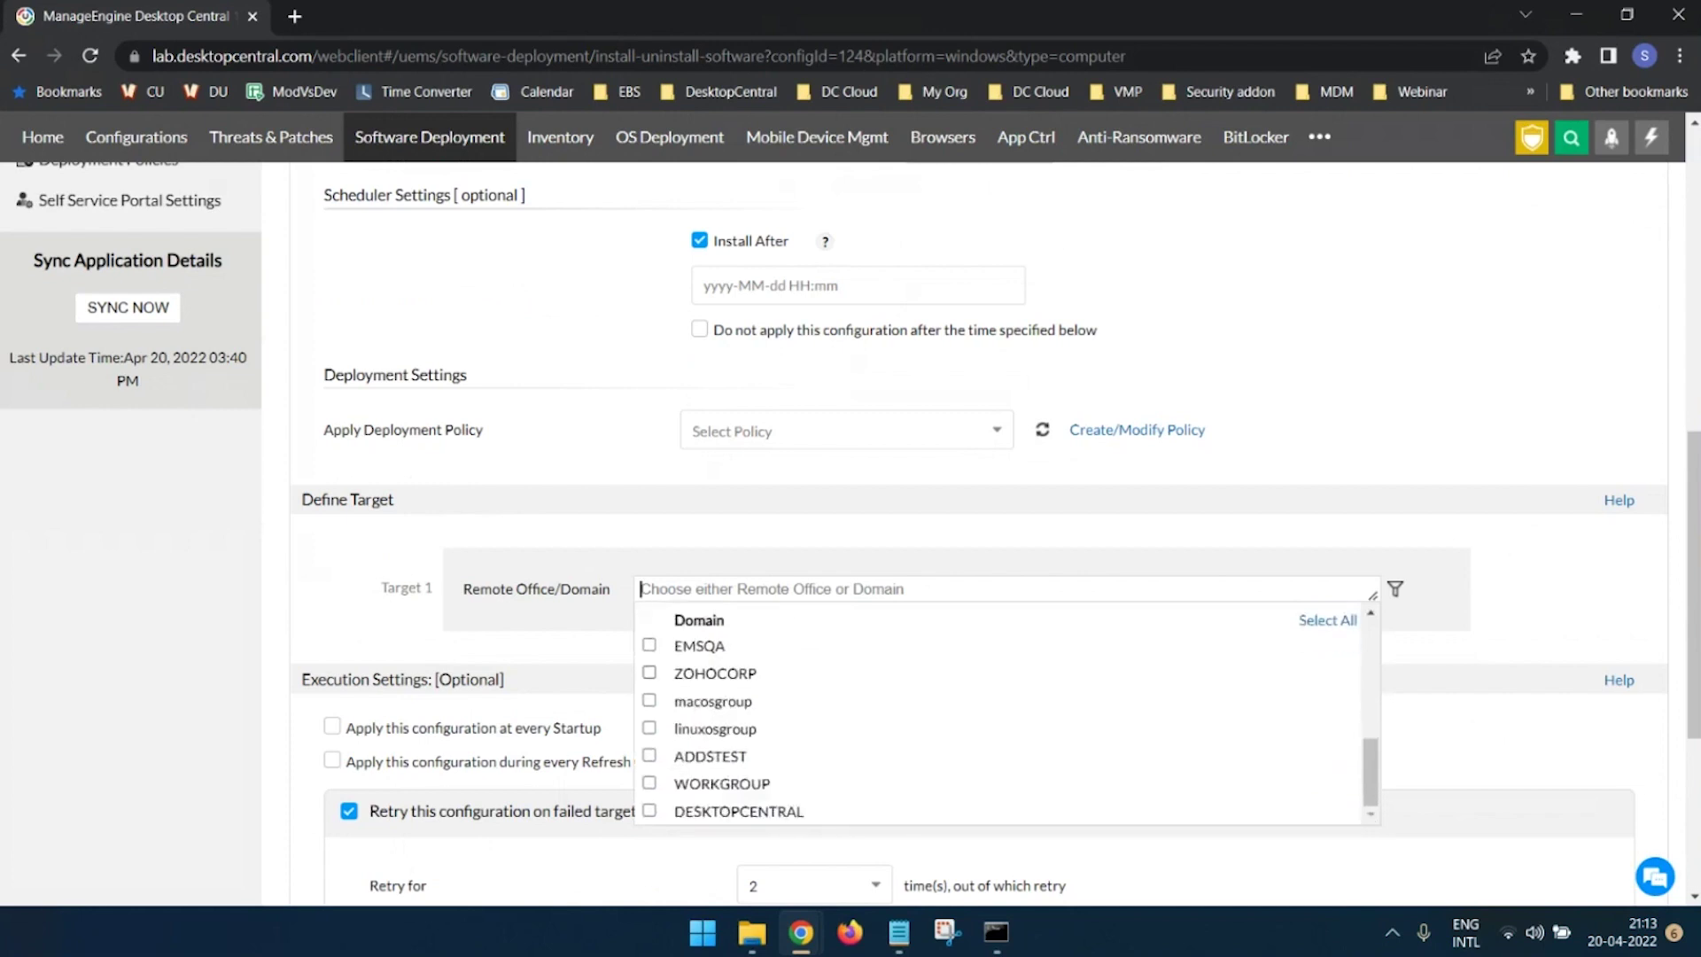
left_click(649, 672)
key("Escape")
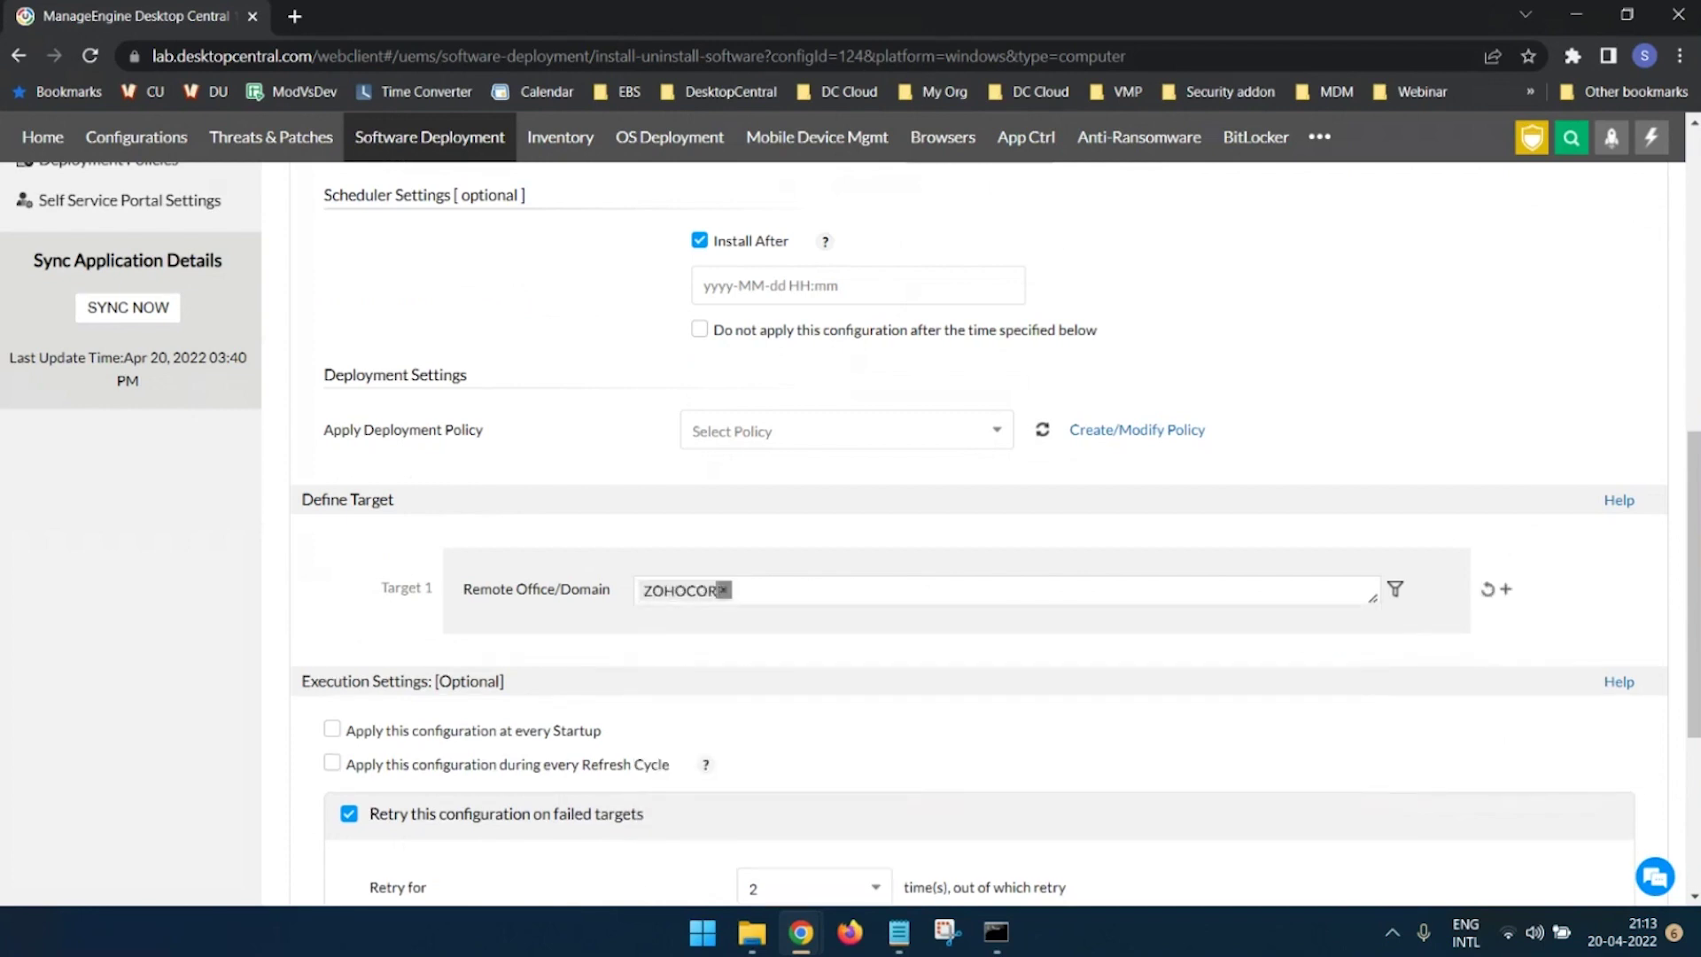
- Set the ZOHOCORP target's computer filter to Custom Group instead of Remote Office
left_click(1395, 588)
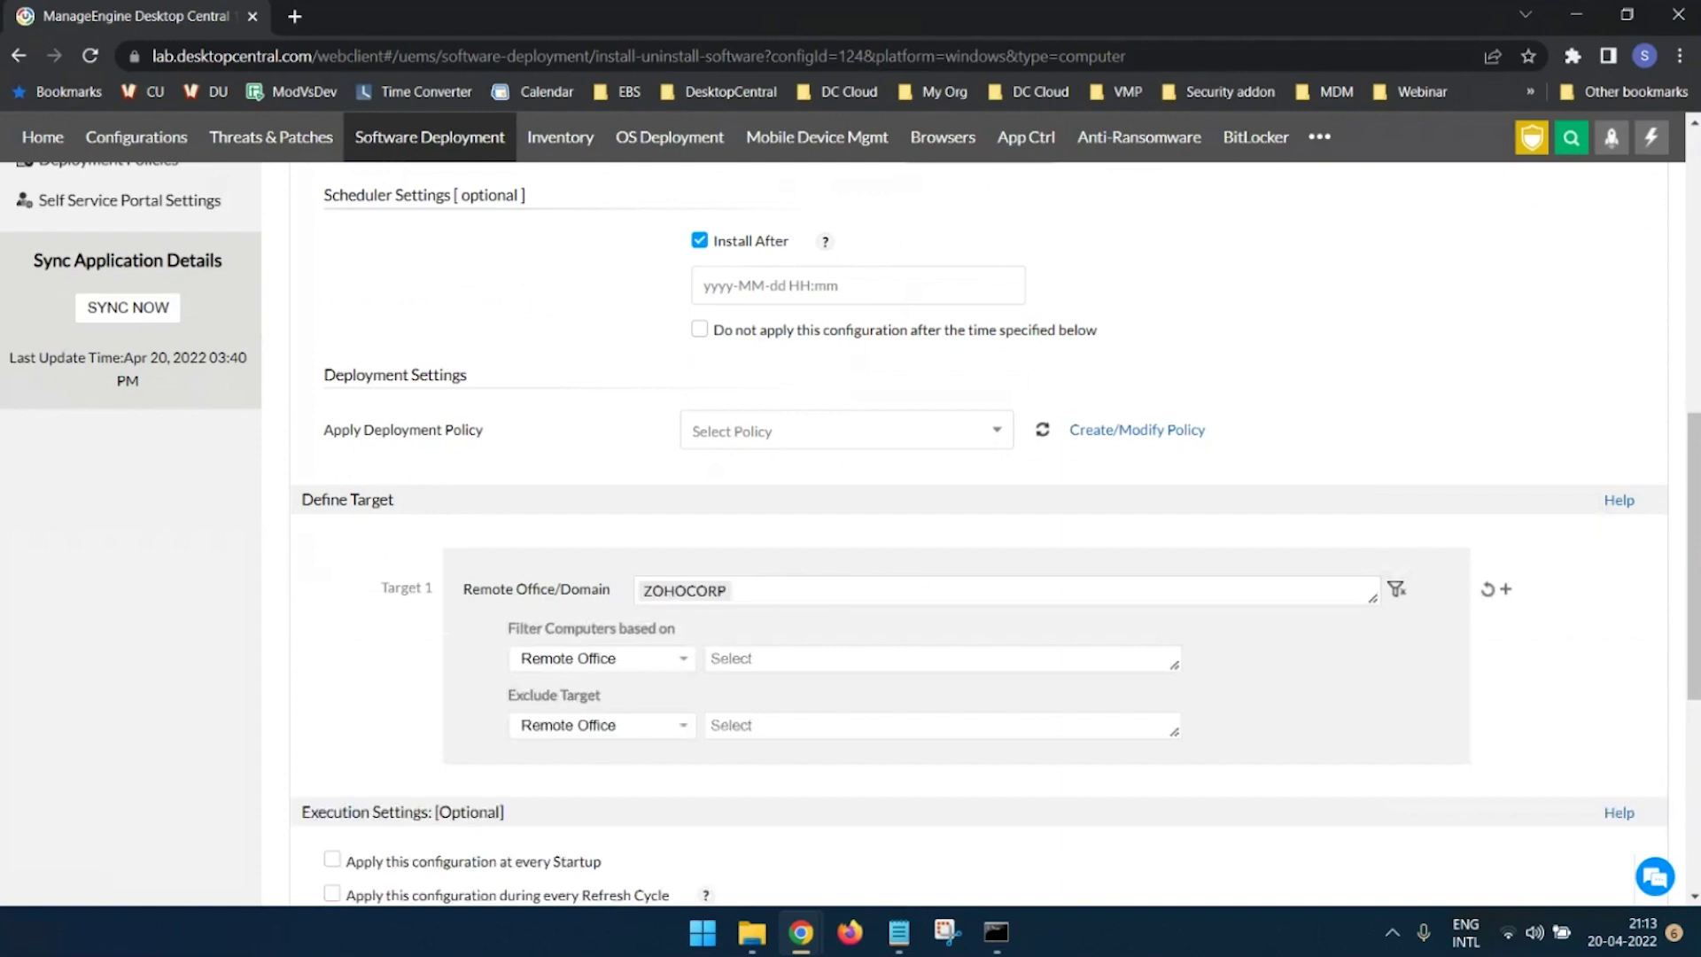
left_click(602, 658)
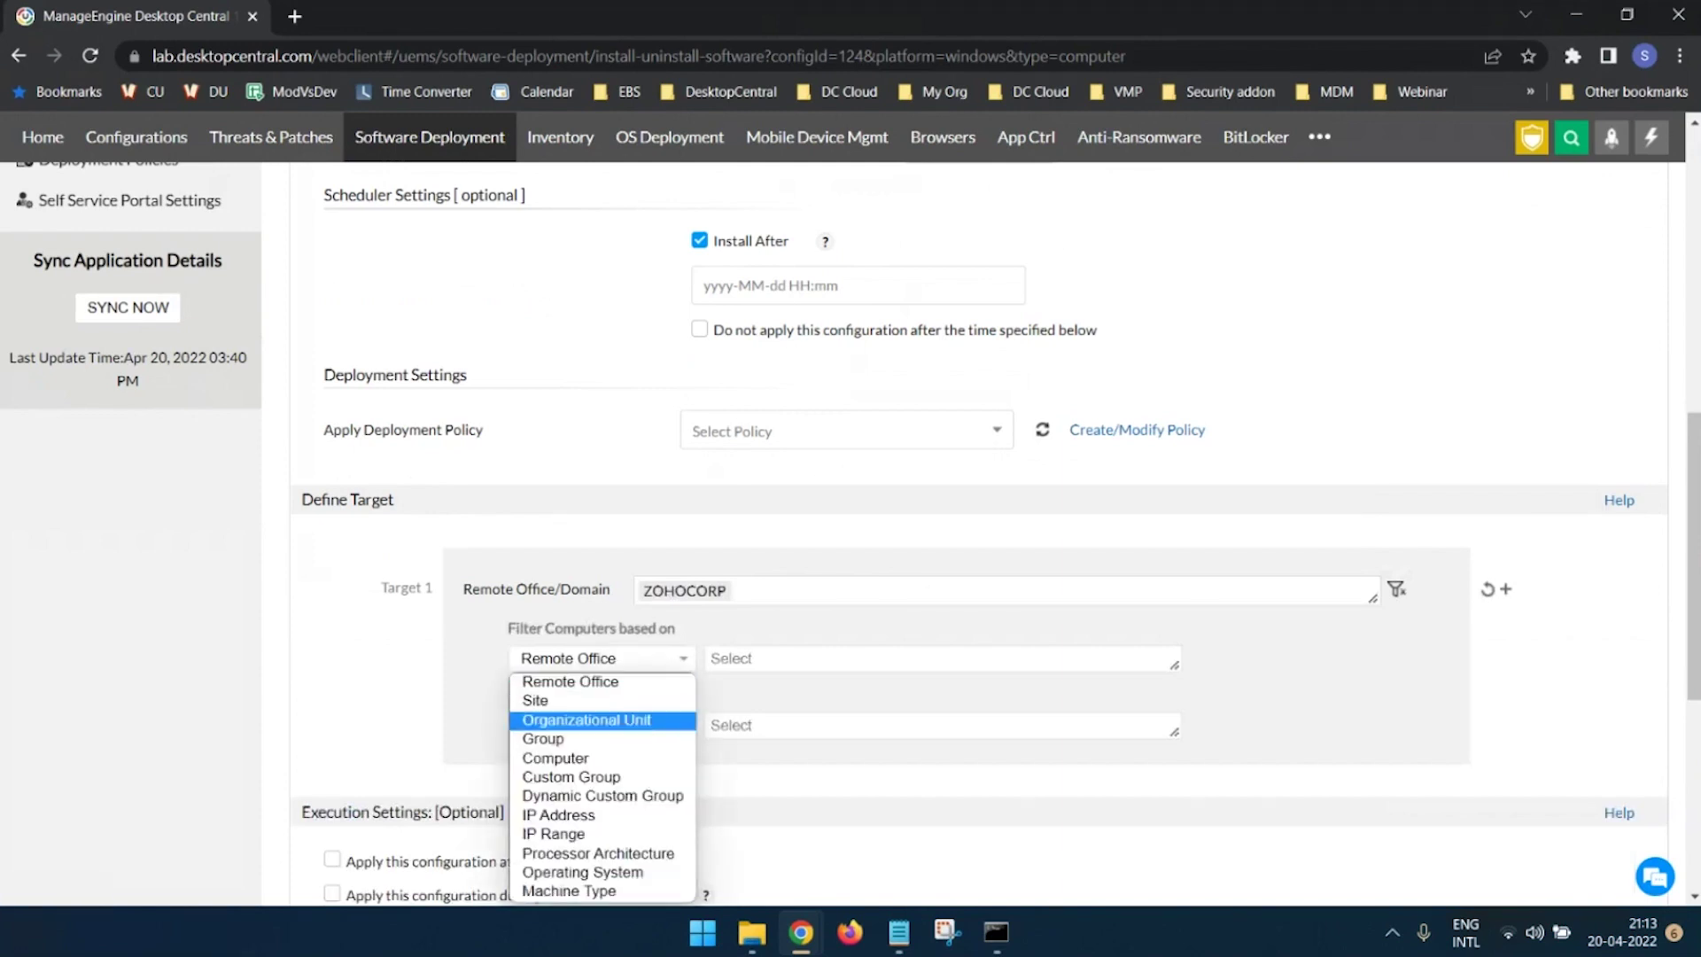
key("Down")
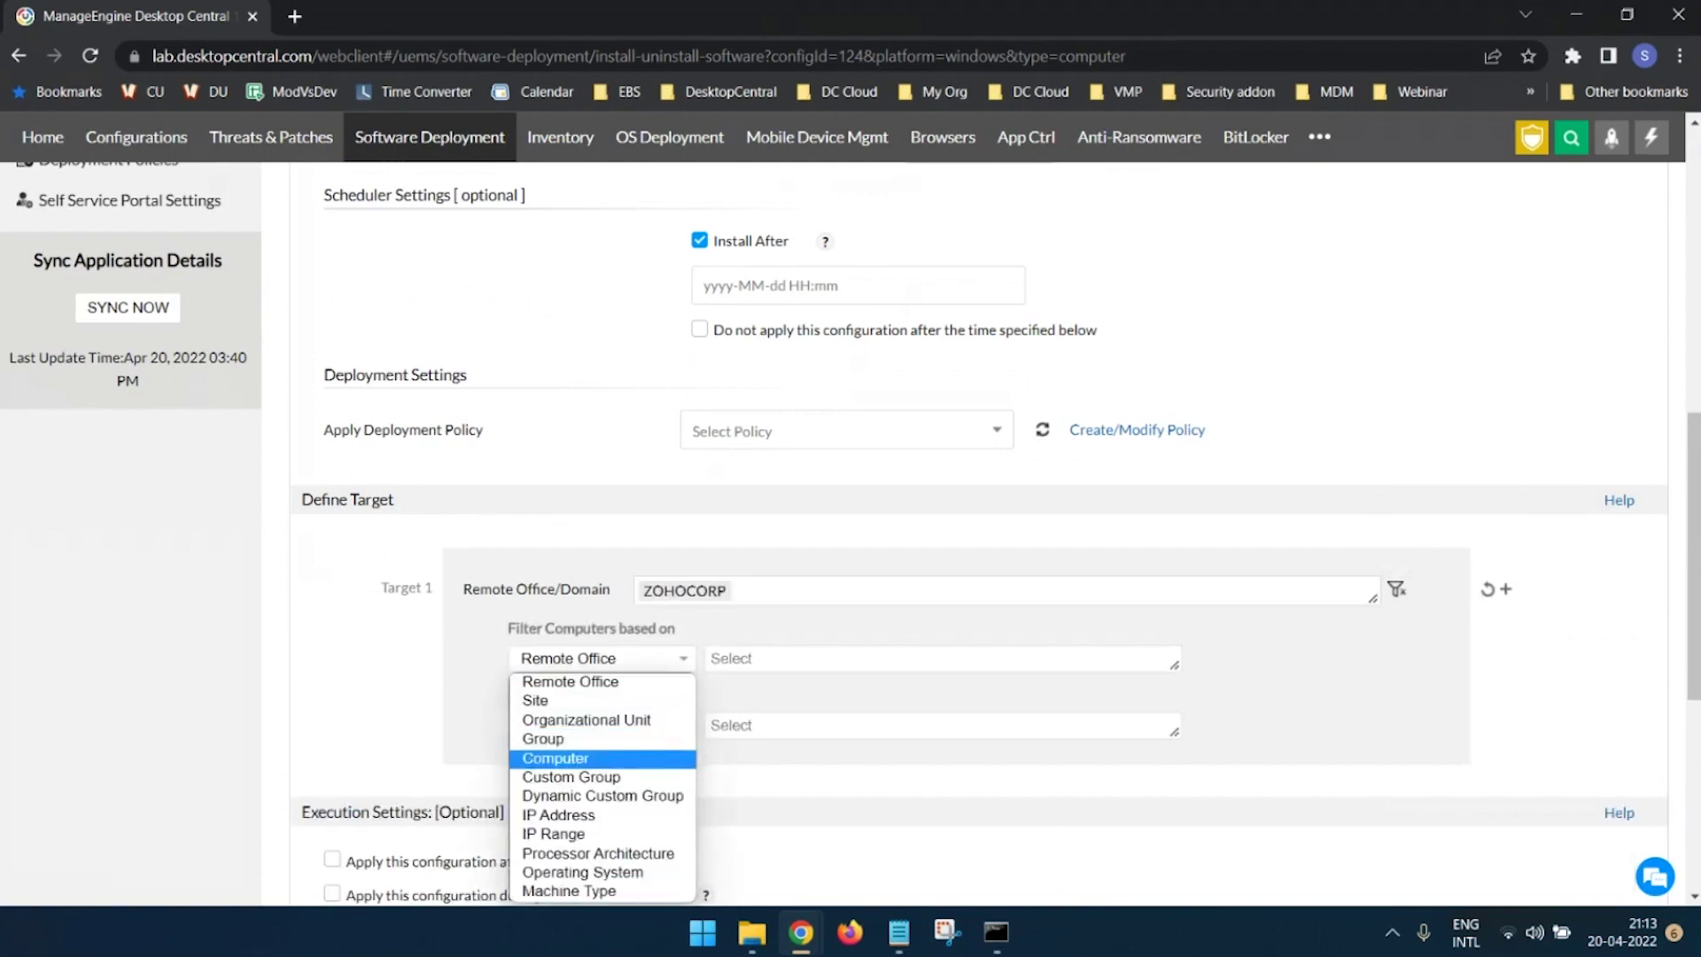
key("Down")
key("Return")
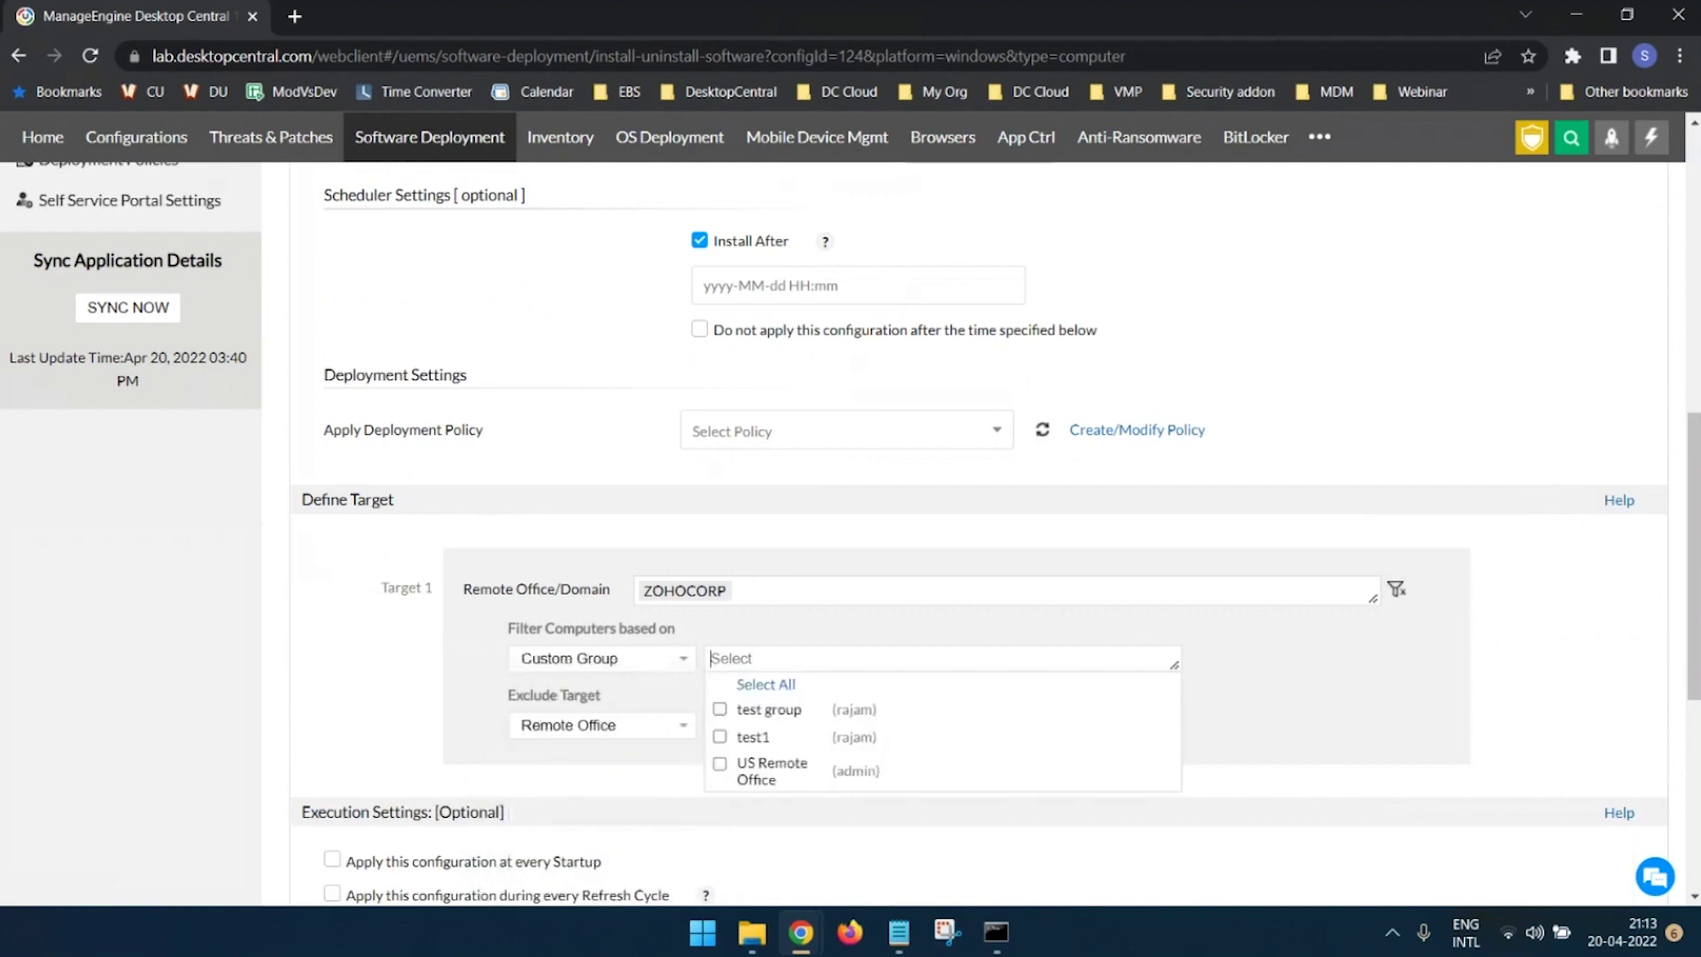
scroll(850, 531, "down", 1)
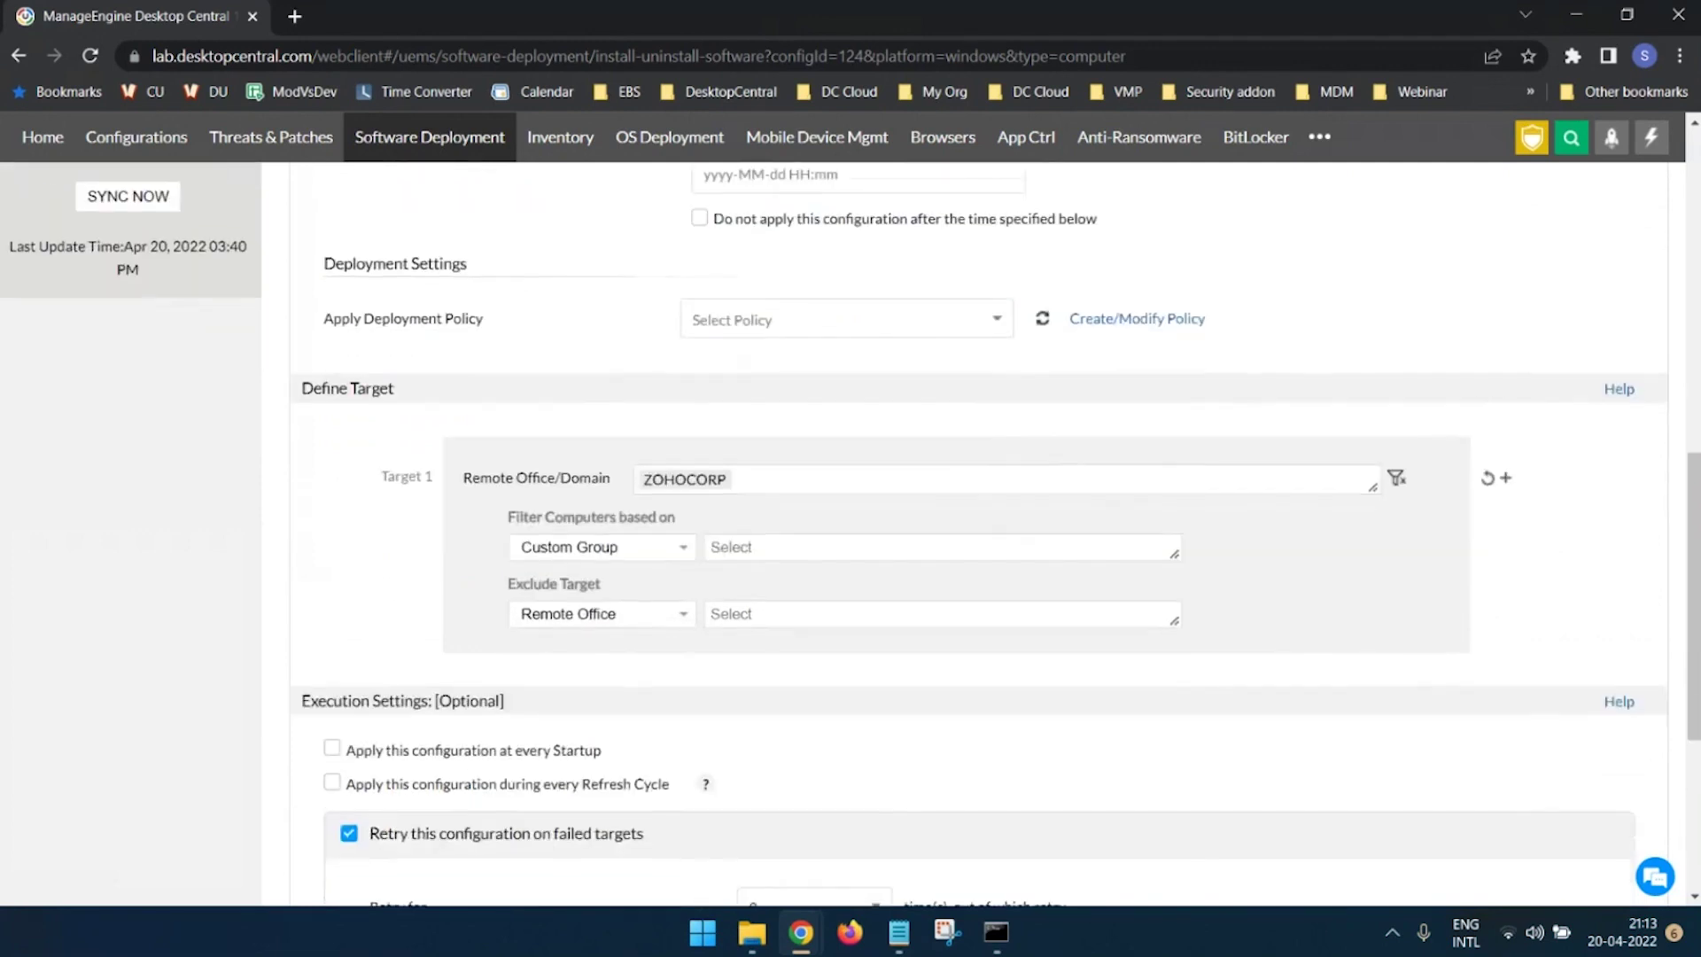
scroll(850, 531, "up", 1)
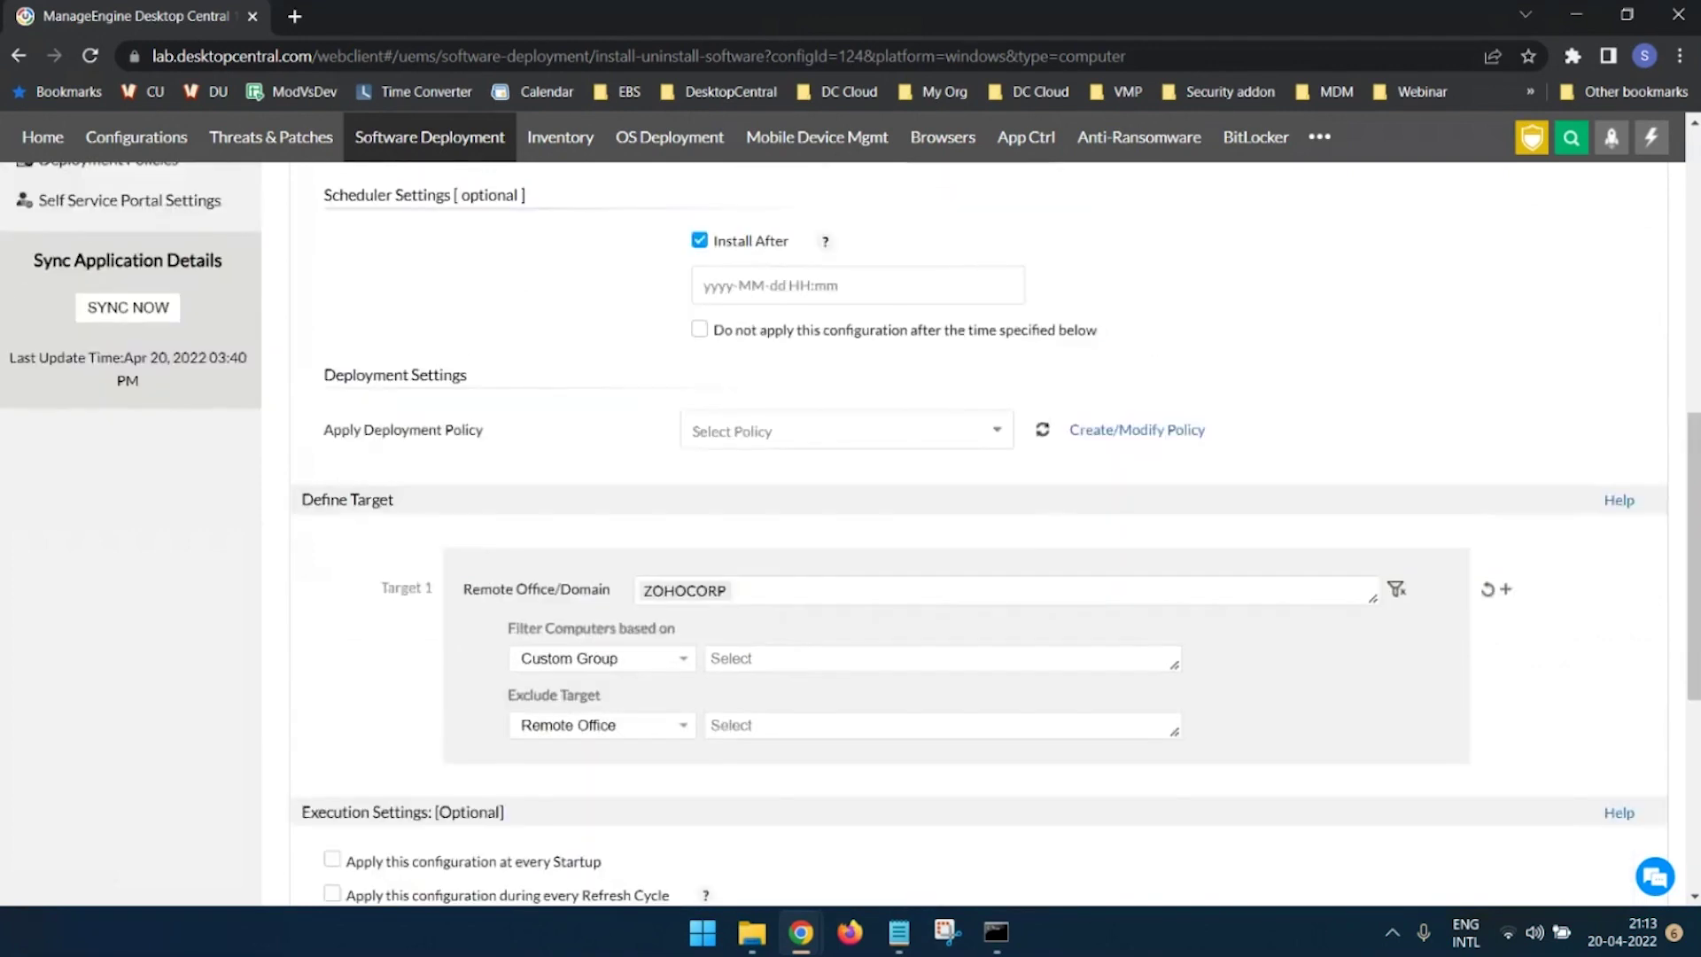
scroll(850, 531, "down", 1)
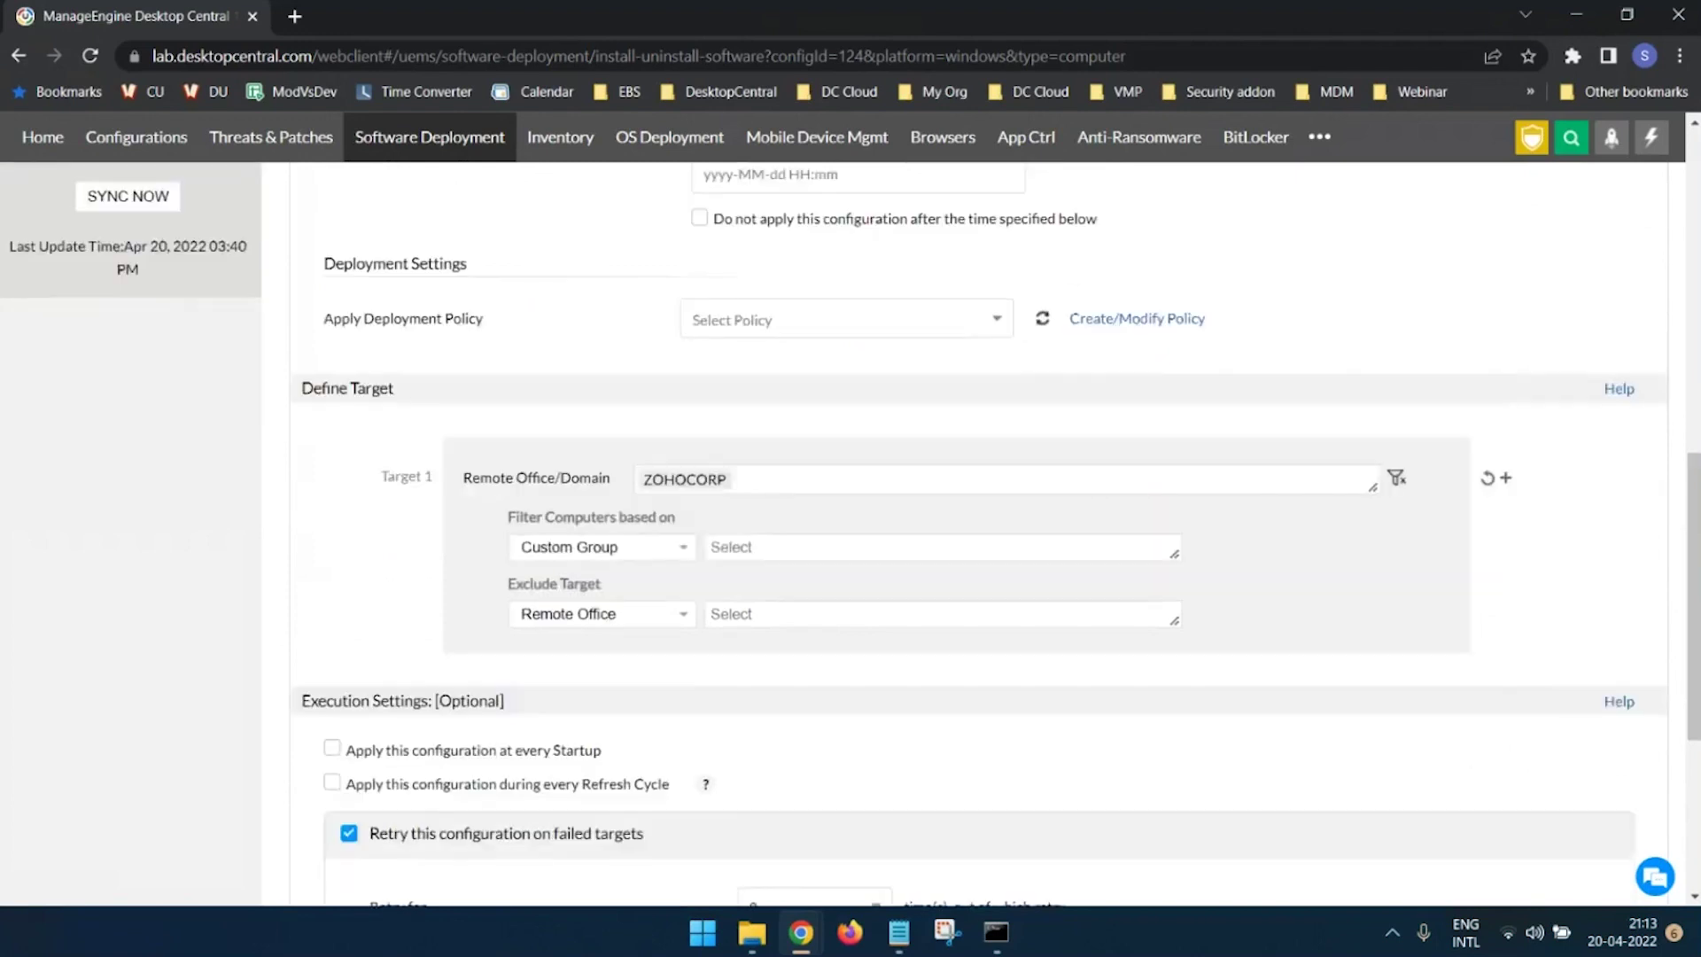
left_click(939, 546)
left_click(939, 547)
scroll(974, 532, "down", 2)
scroll(975, 531, "down", 1)
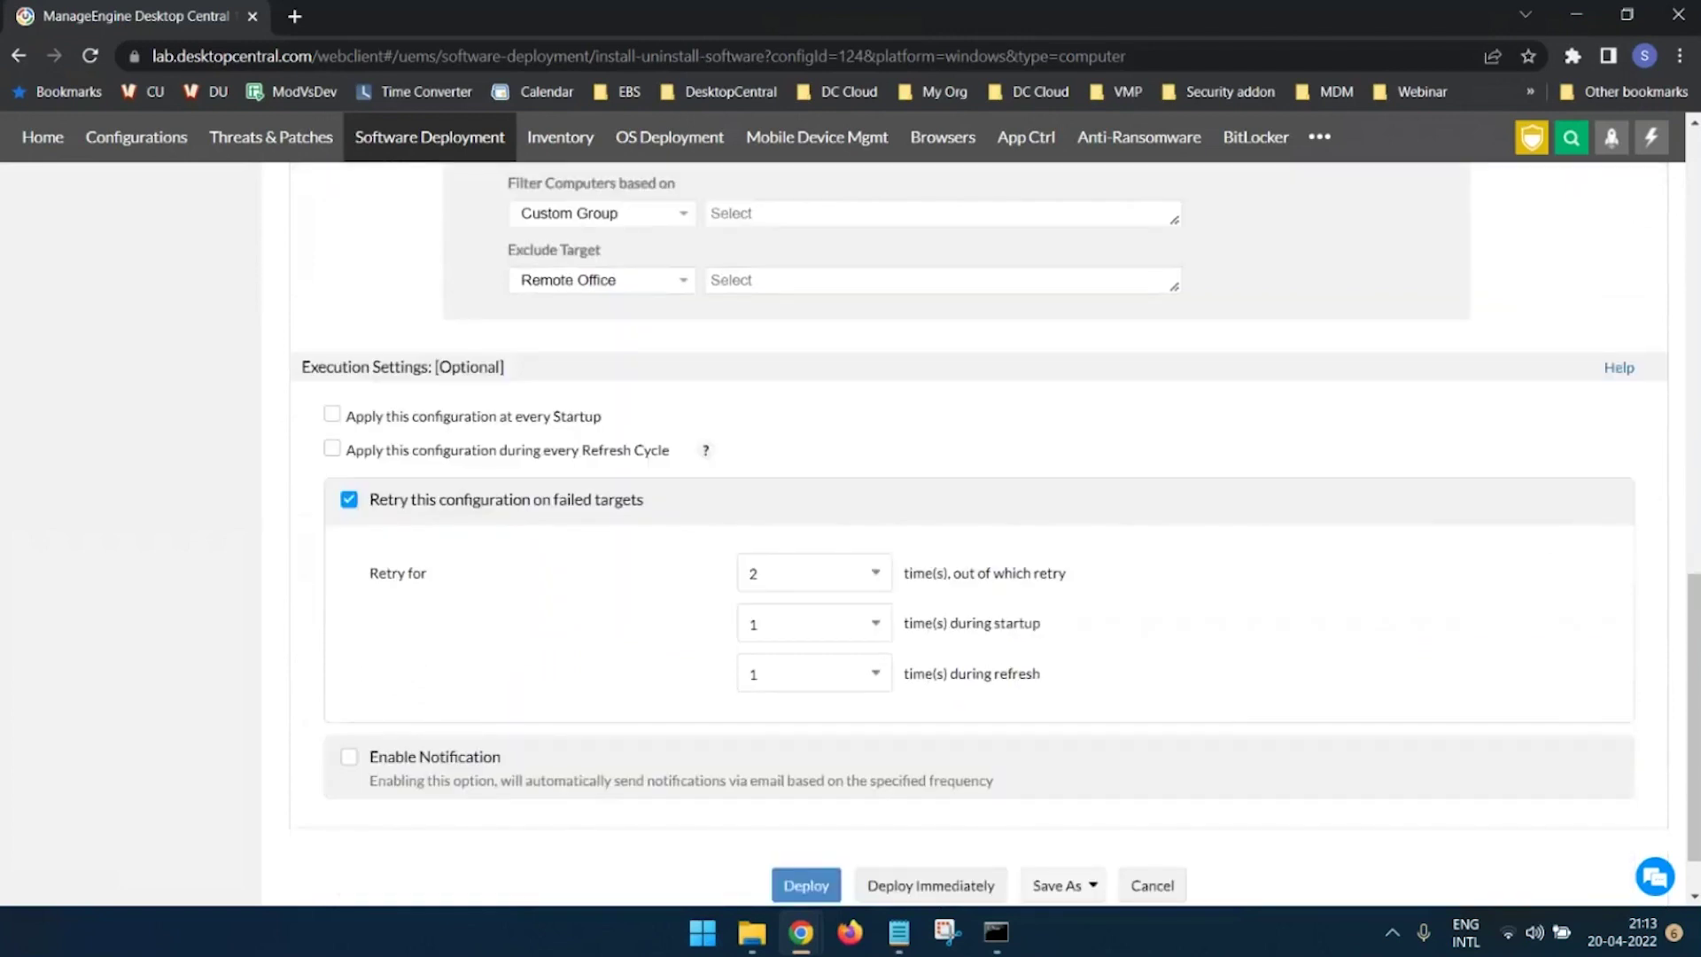
key("Tab")
left_click_drag(1042, 623, 902, 623)
left_click_drag(1042, 673, 902, 673)
left_click_drag(1041, 673, 904, 673)
scroll(979, 532, "up", 2)
scroll(978, 531, "down", 2)
scroll(978, 531, "up", 5)
- Check 'test group' as the custom group filtering the ZOHOCORP target computers
left_click(735, 658)
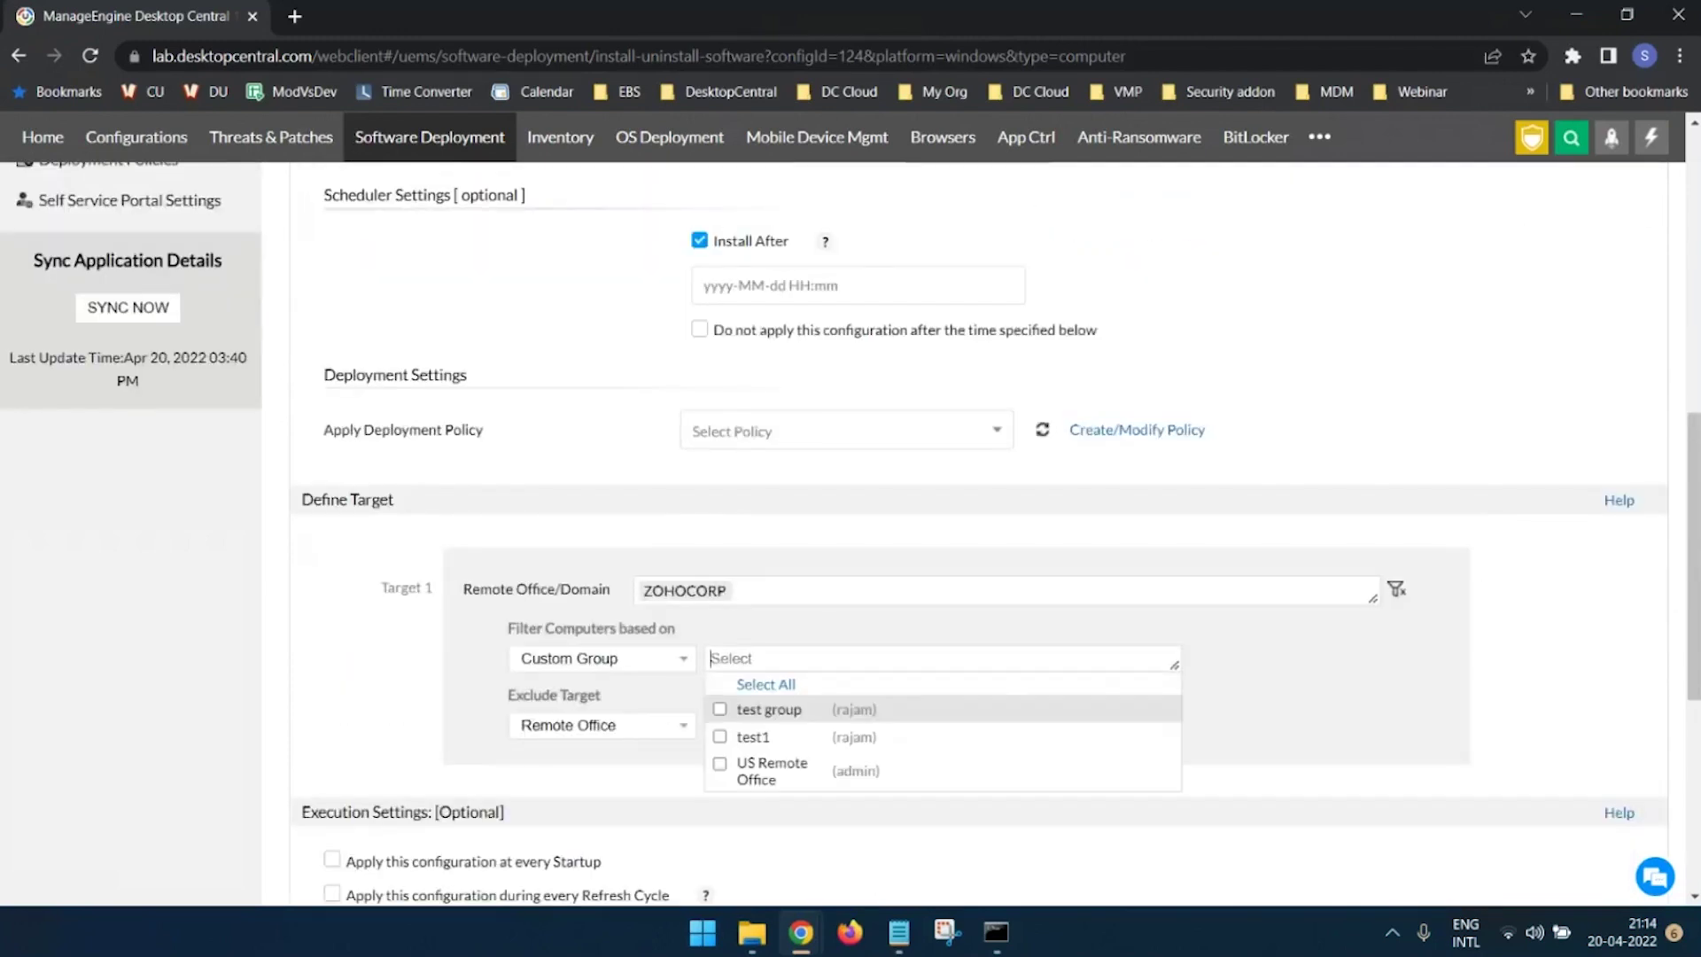
left_click(769, 708)
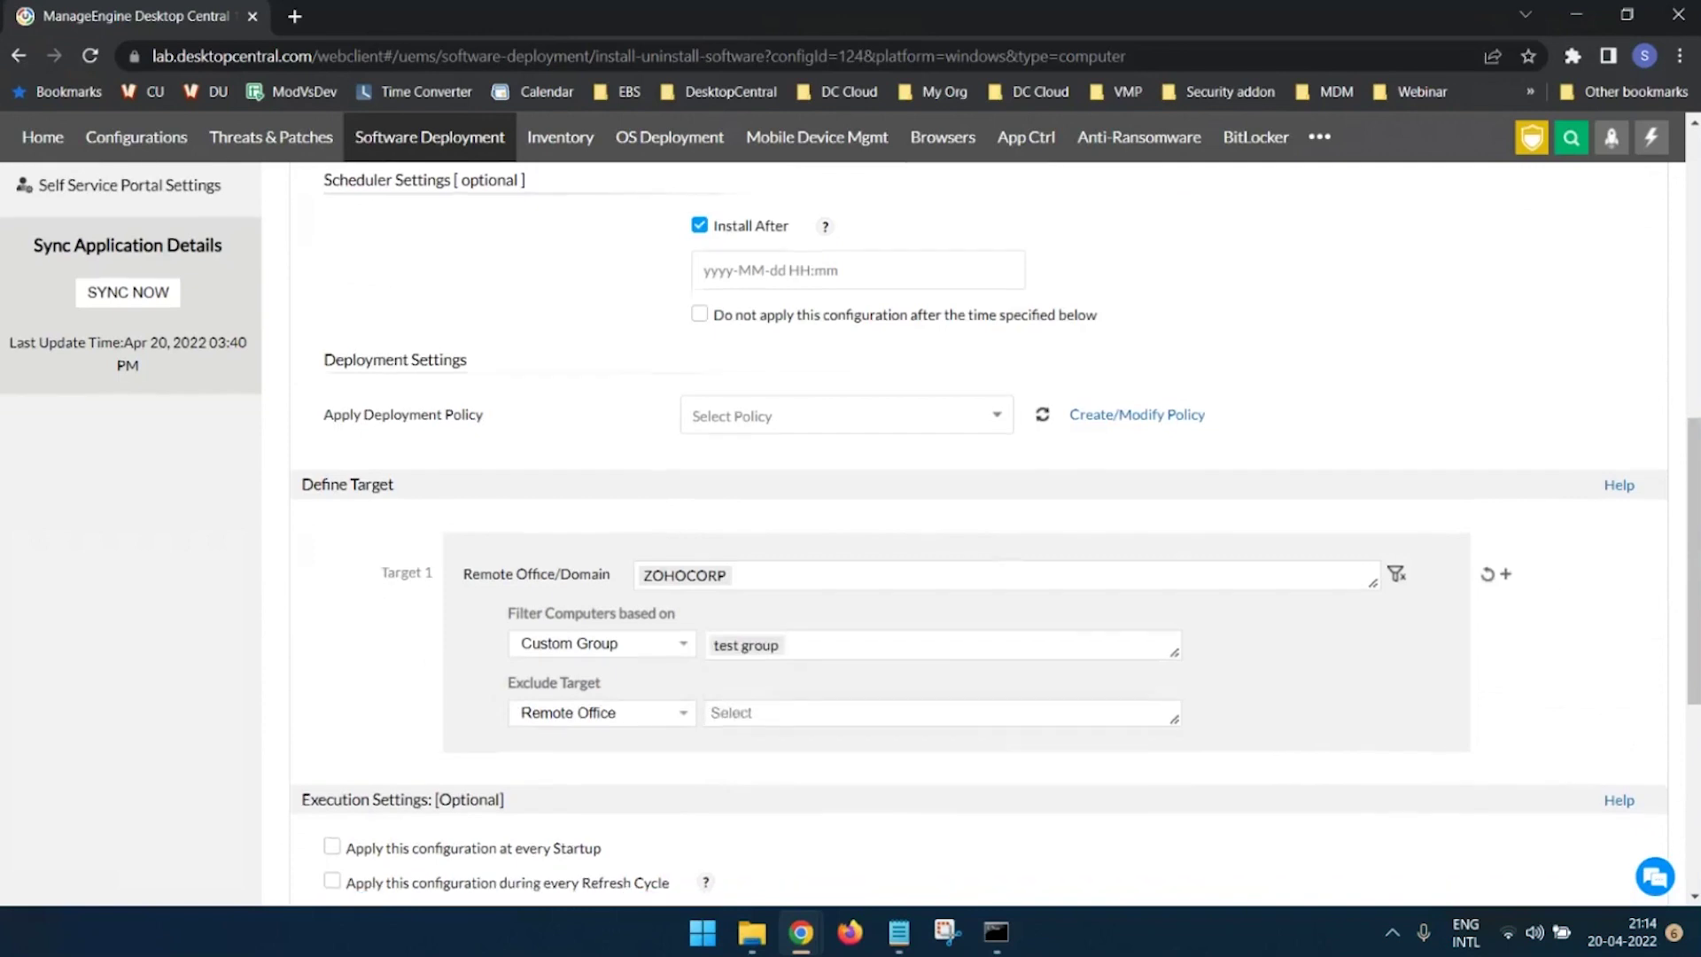
scroll(979, 532, "down", 6)
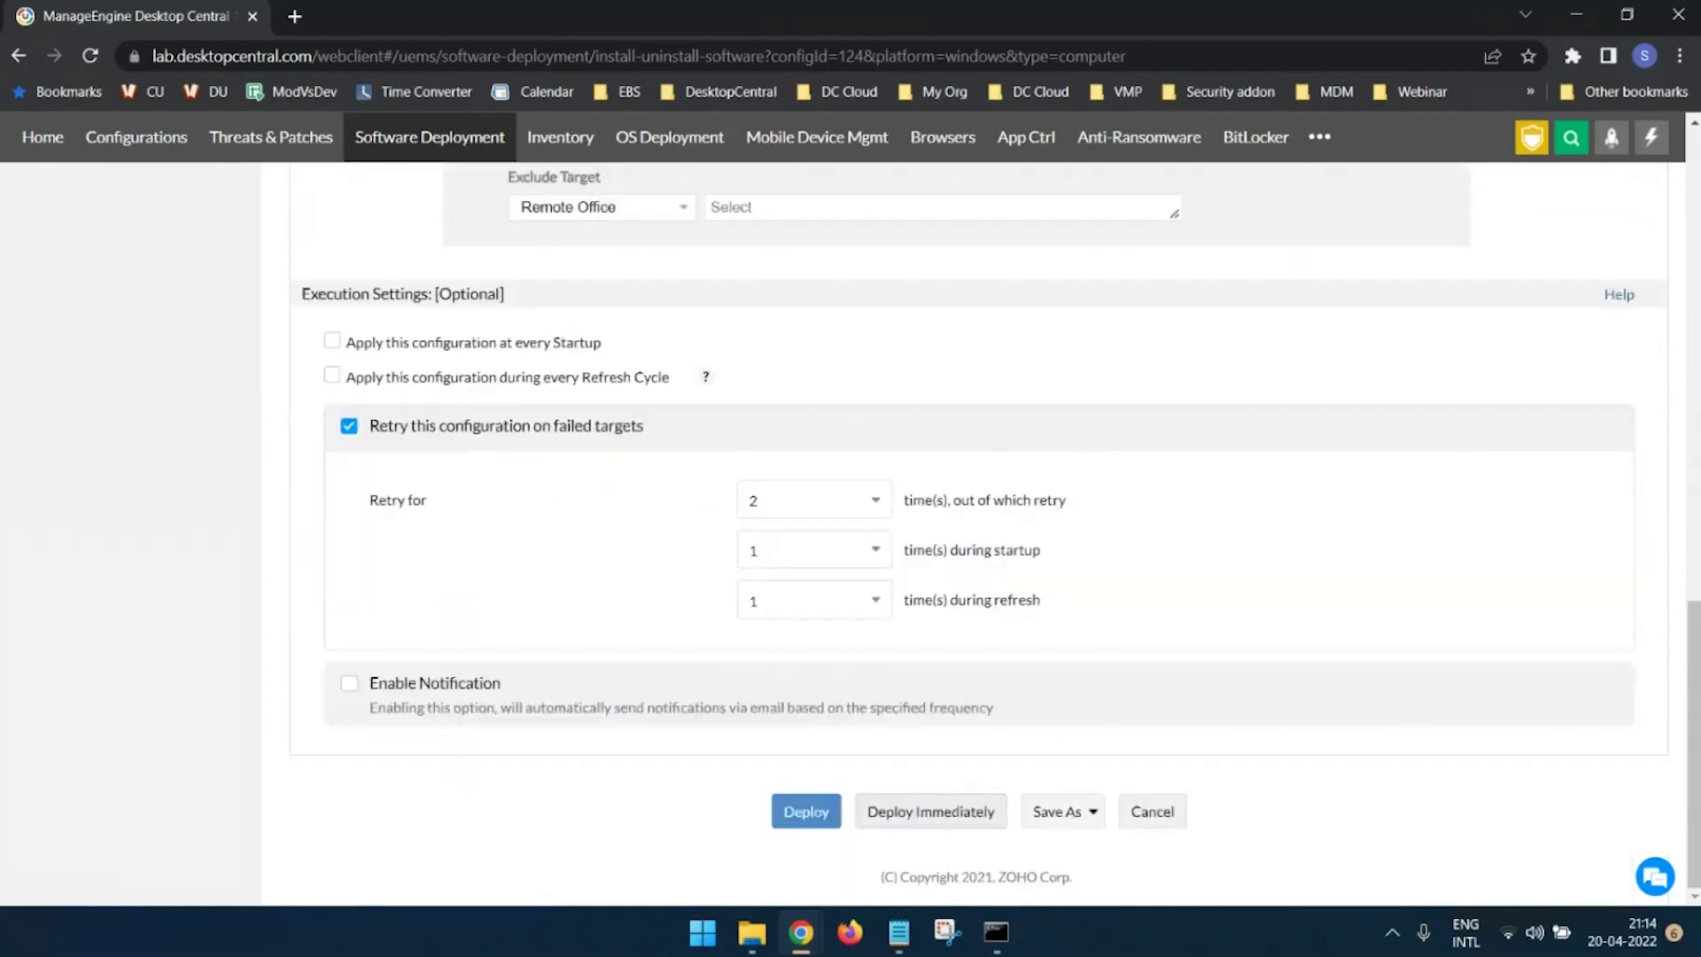
scroll(978, 531, "up", 5)
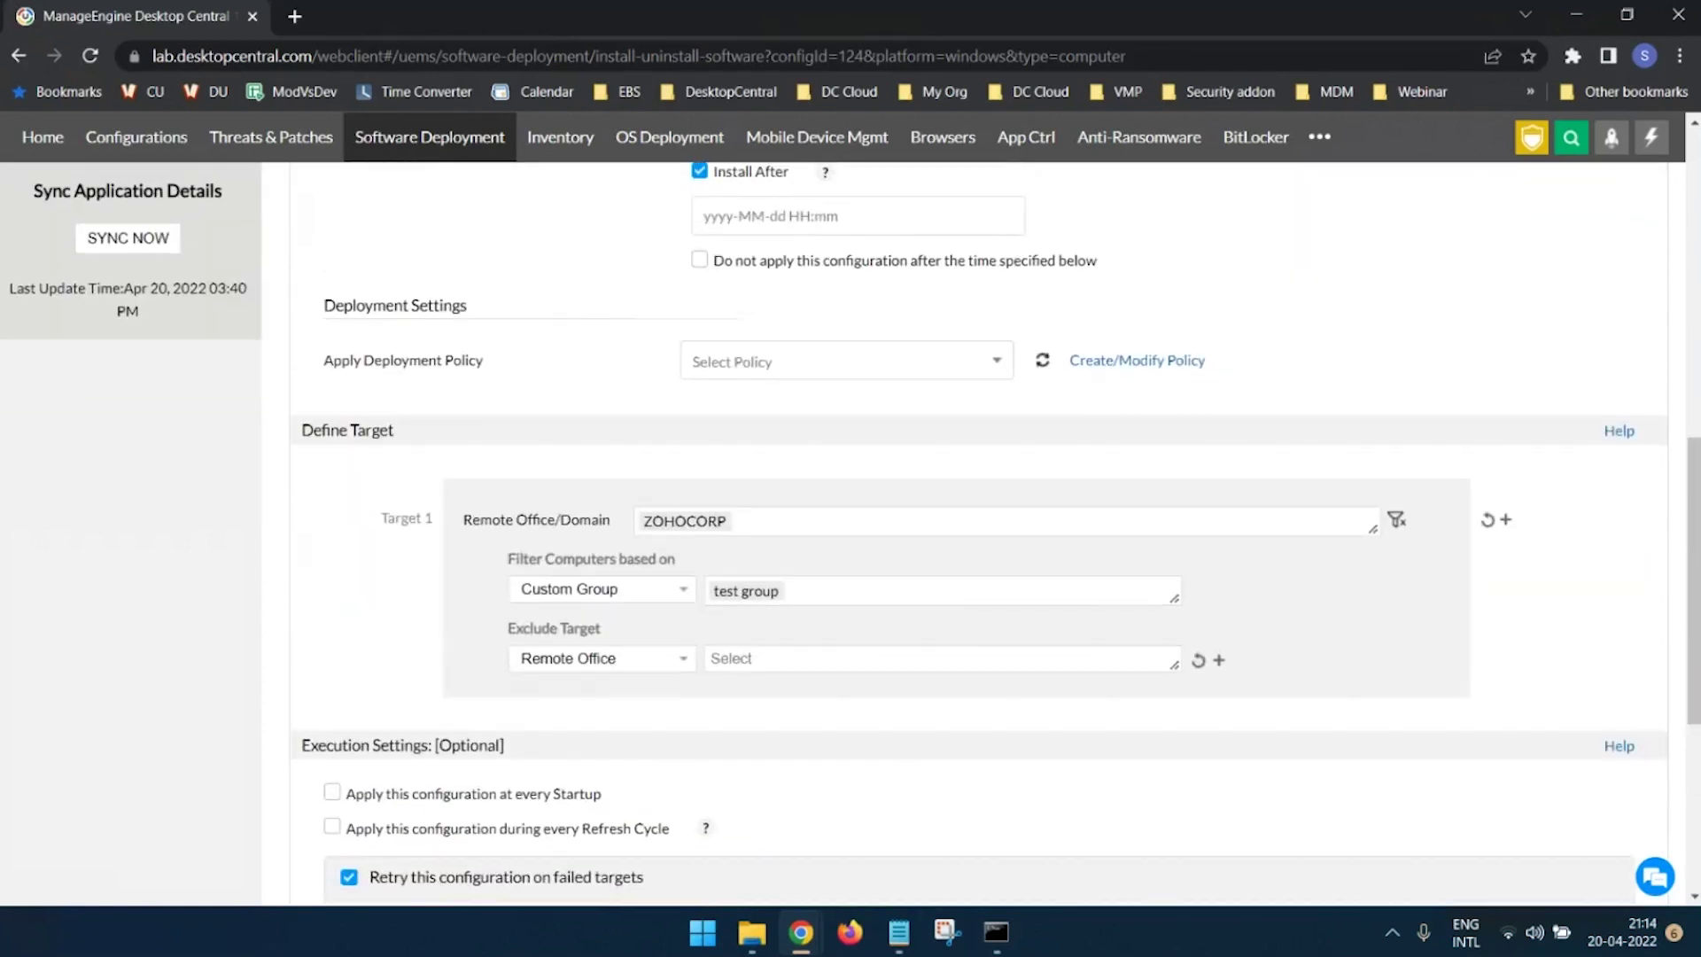
scroll(978, 532, "up", 10)
scroll(979, 532, "up", 2)
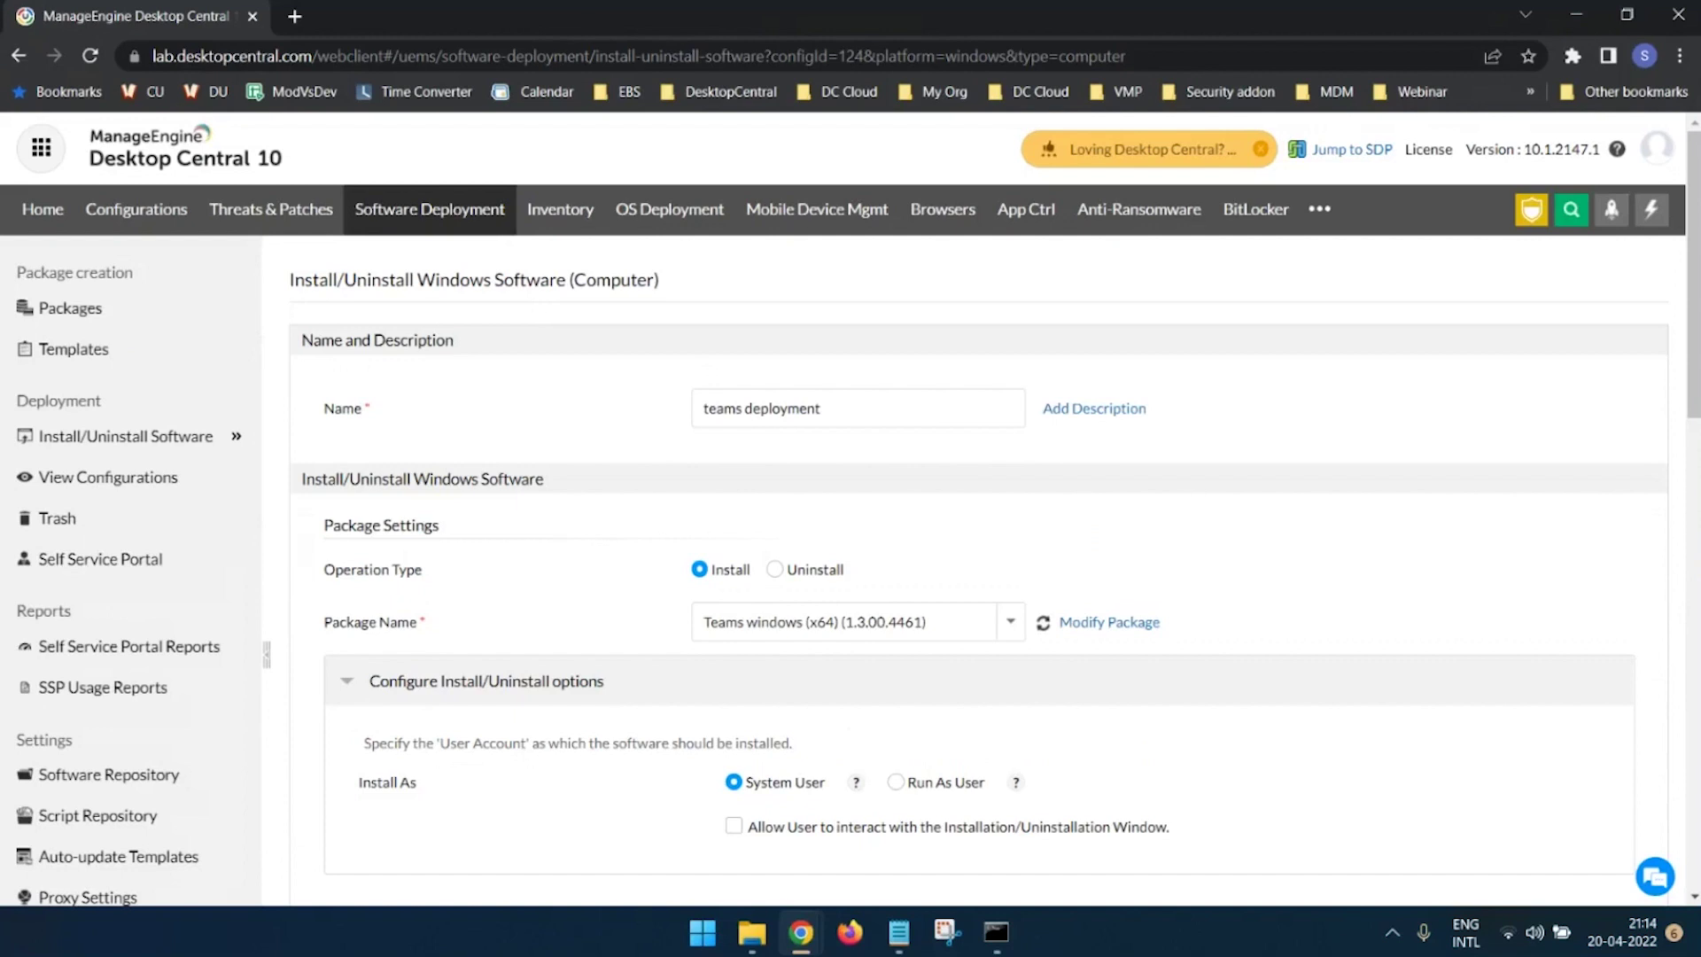
scroll(979, 532, "down", 2)
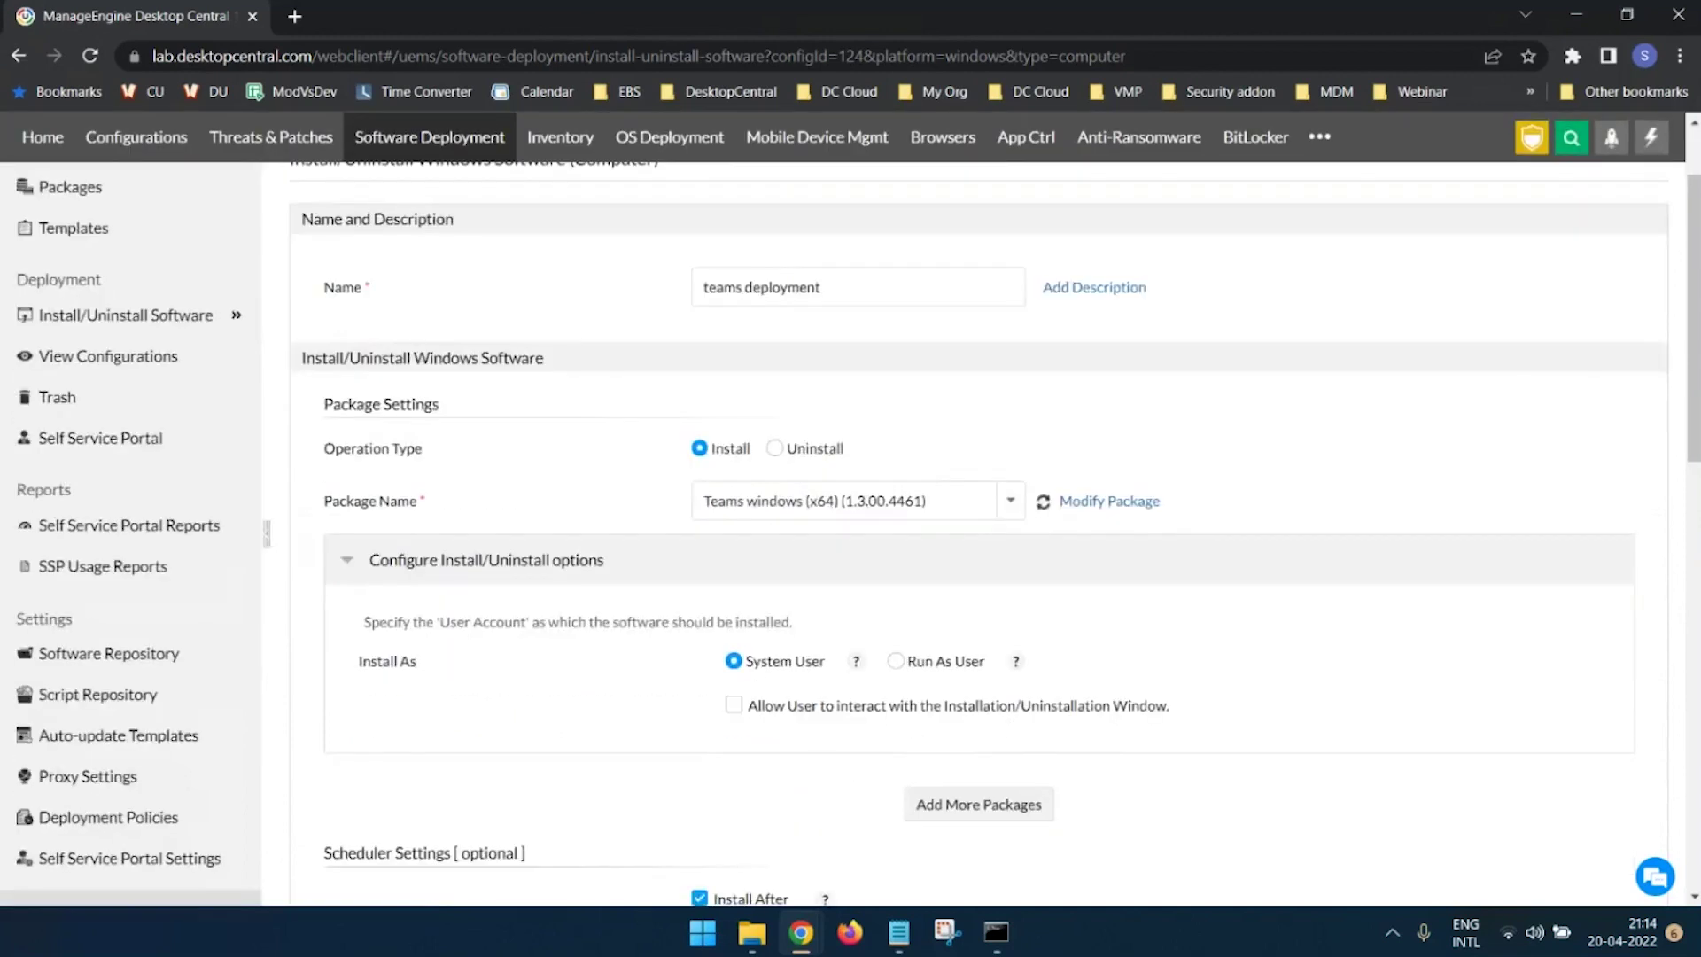
scroll(979, 531, "down", 3)
scroll(979, 532, "up", 1)
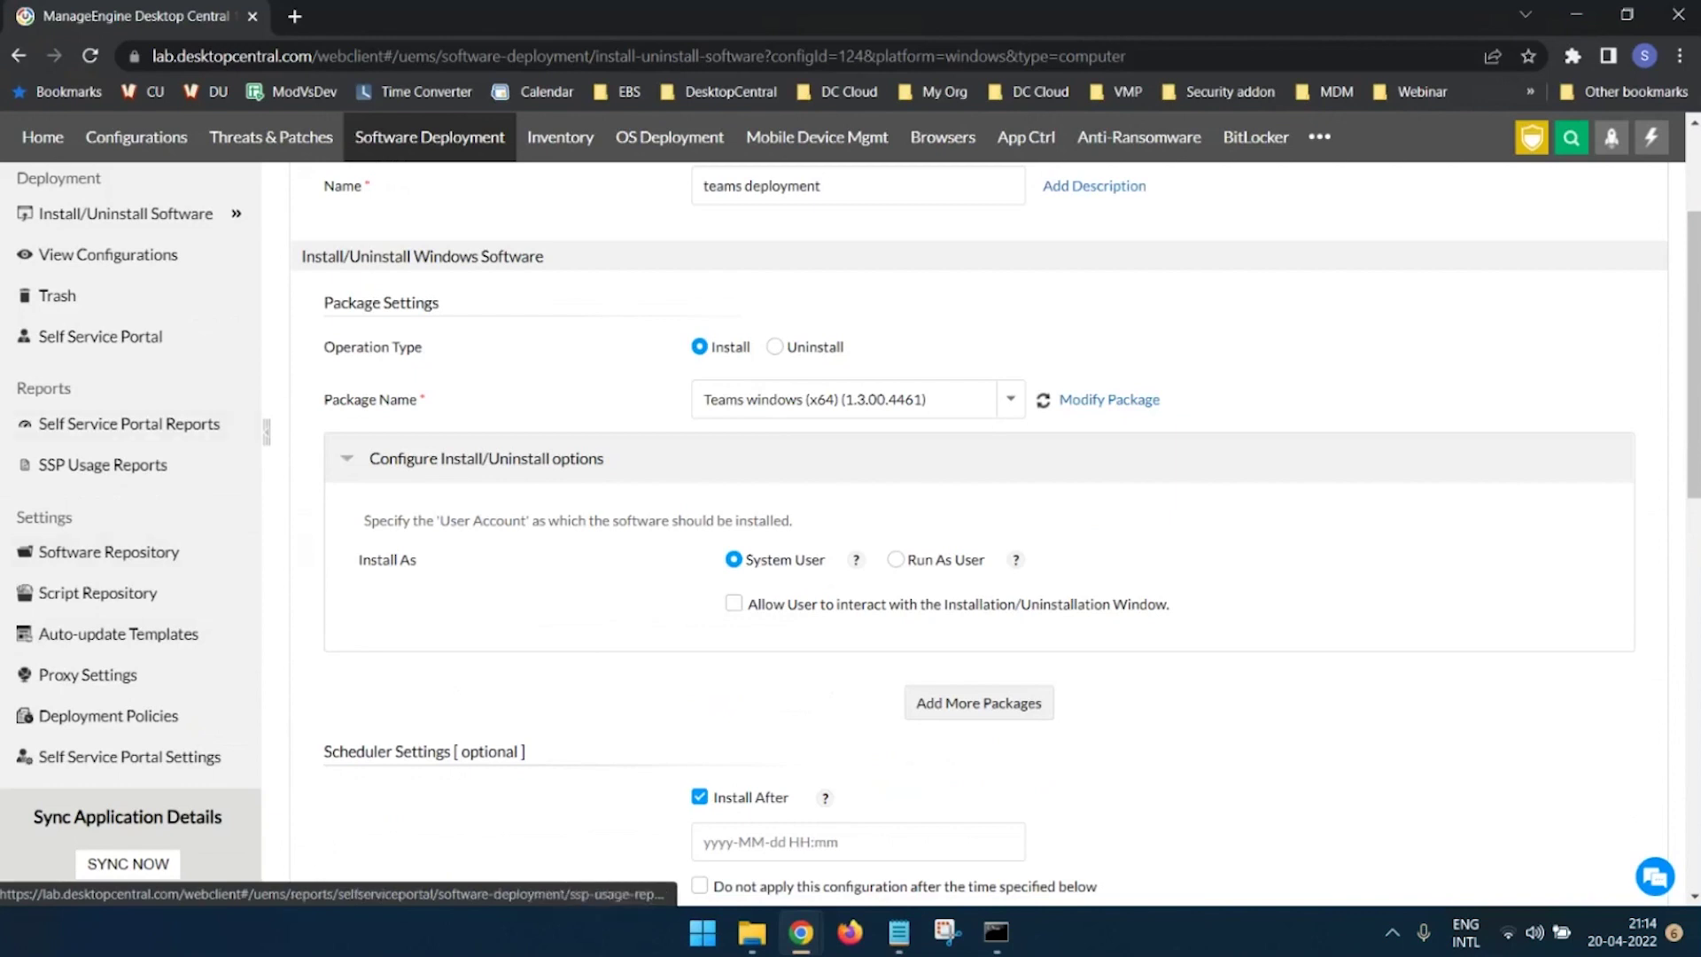
left_click(118, 633)
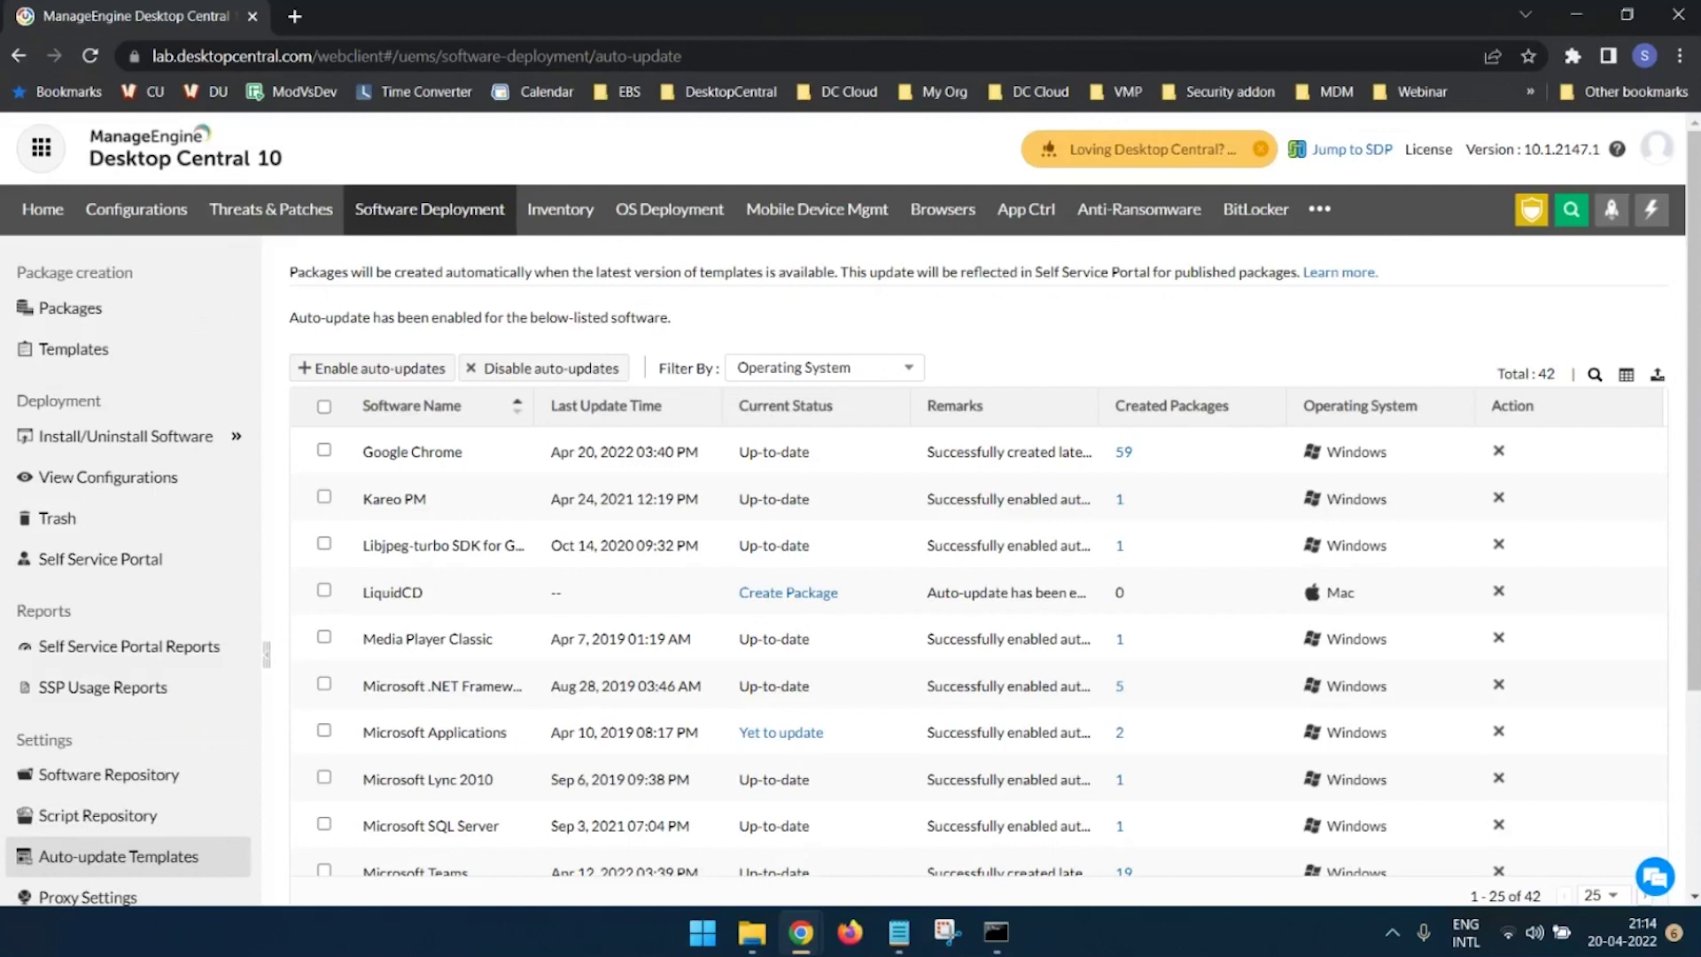
- Minimize the browser to reveal the Zoho Show Microsoft Teams webinar title slide
key("super+d")
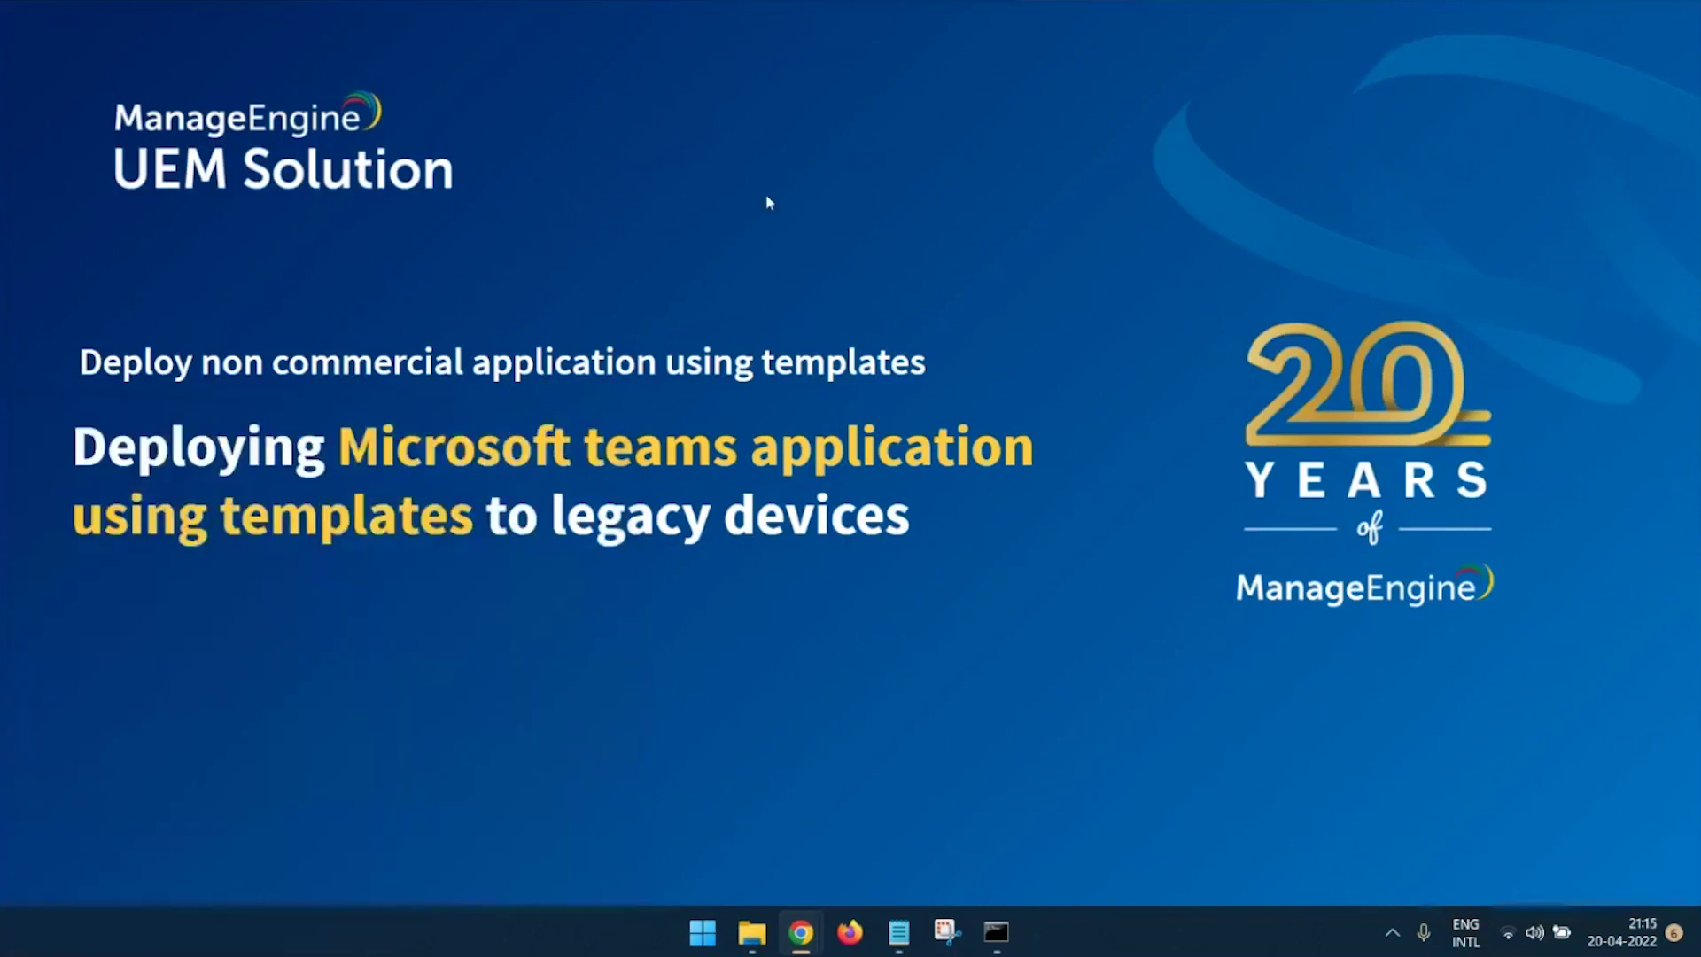
- Advance the webinar to the Office 365 department-deployment slide, then switch back to Desktop Central
key("super+d")
key("Right")
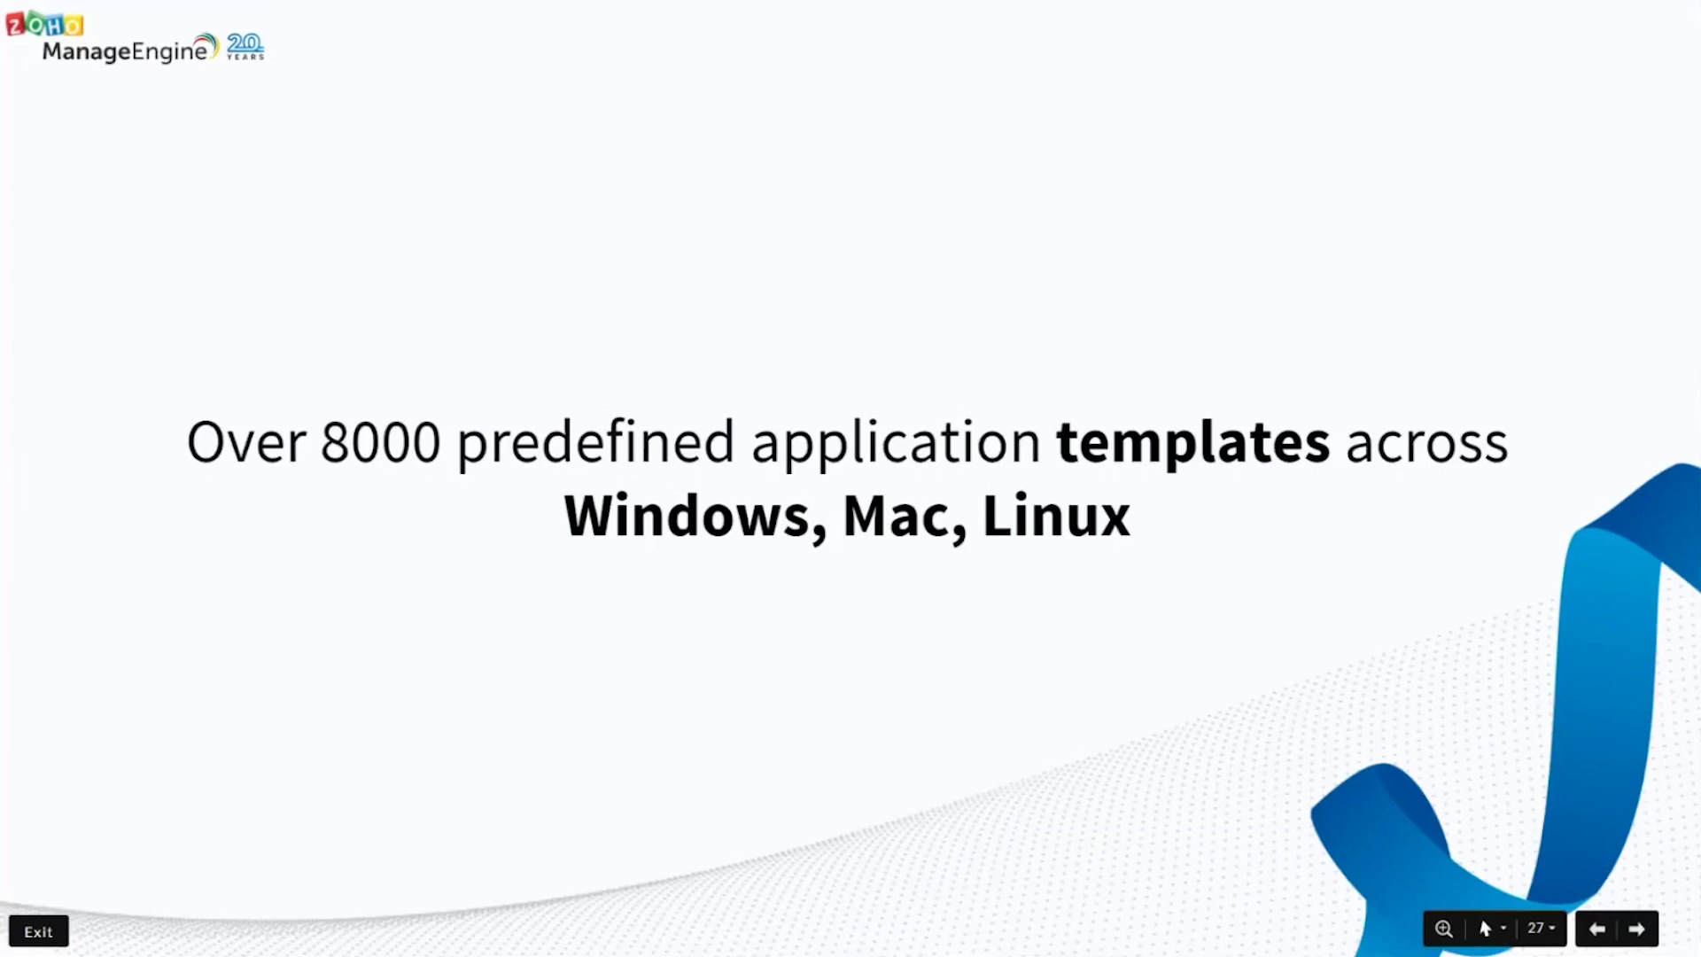
key("Right")
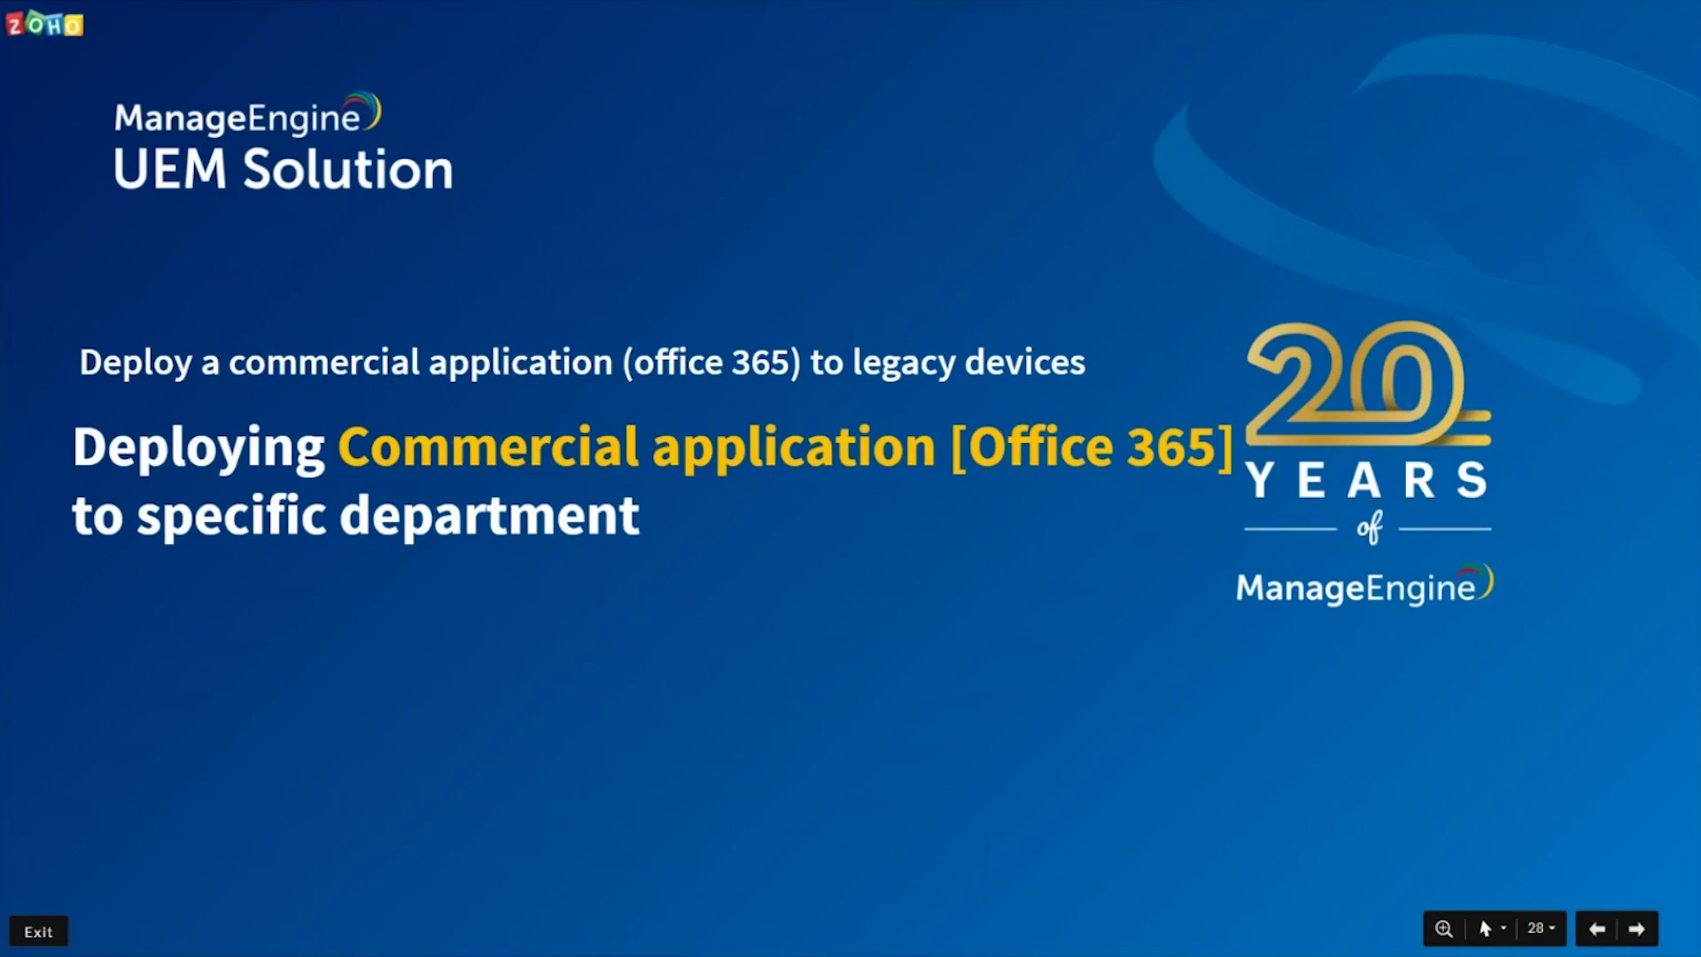
key("alt+Tab")
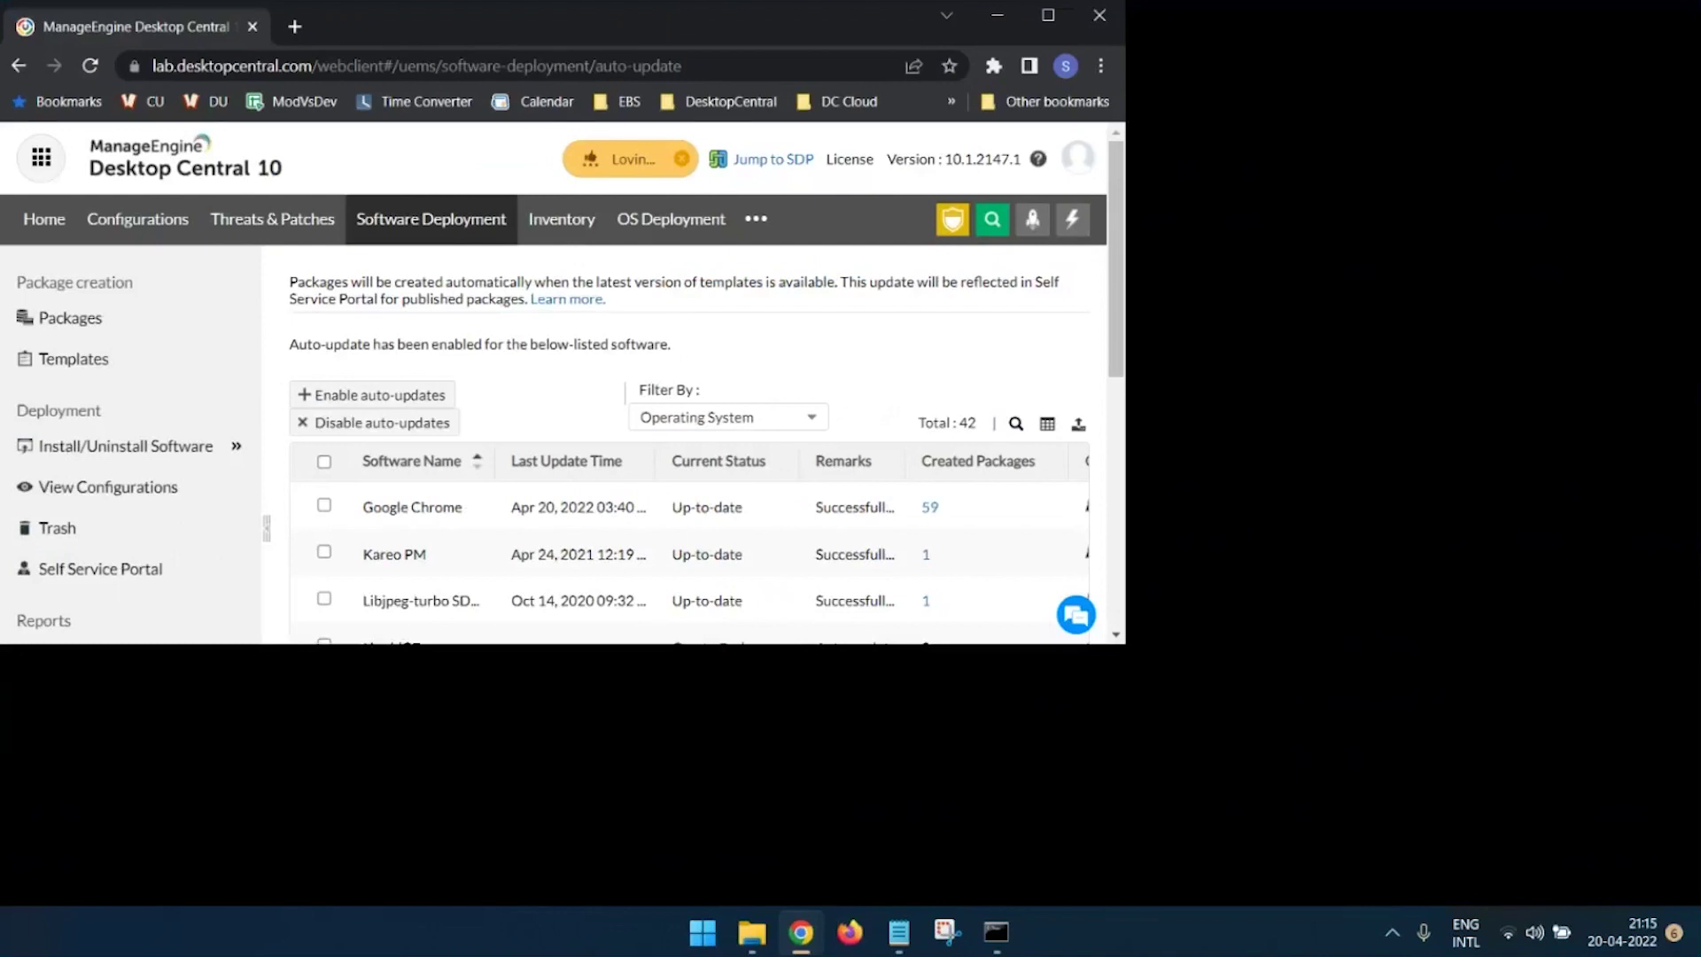
- Maximize the browser, go to the 693-package list, and start a new Windows package
key("super+Up")
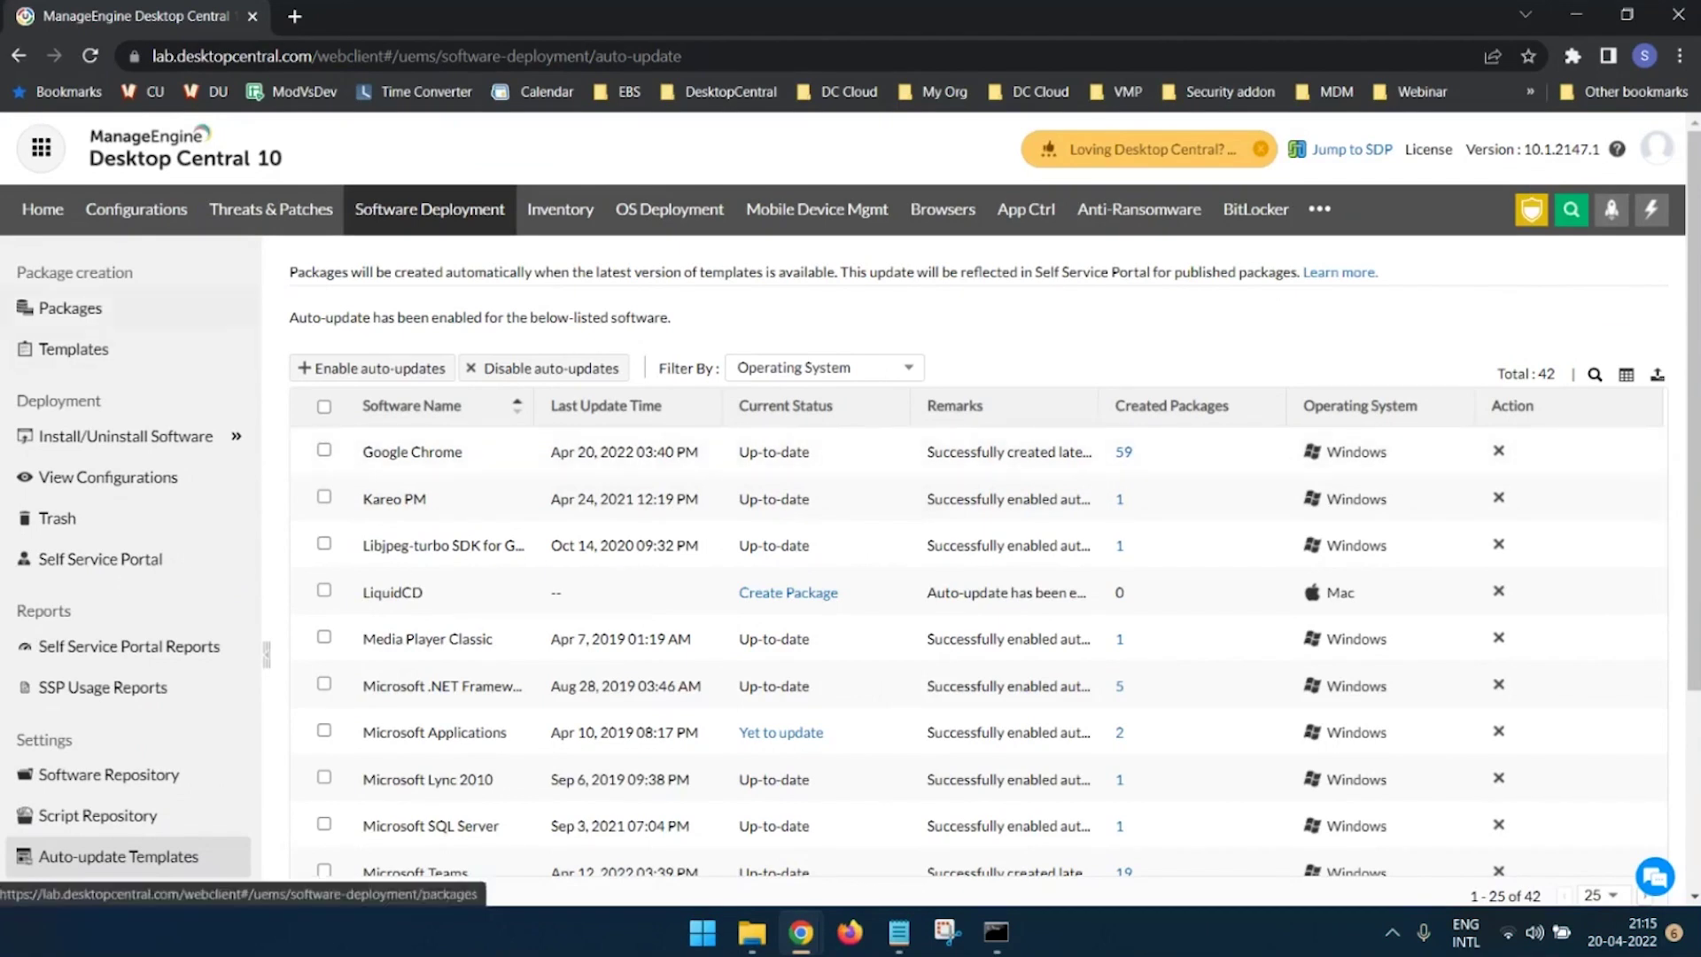
left_click(70, 307)
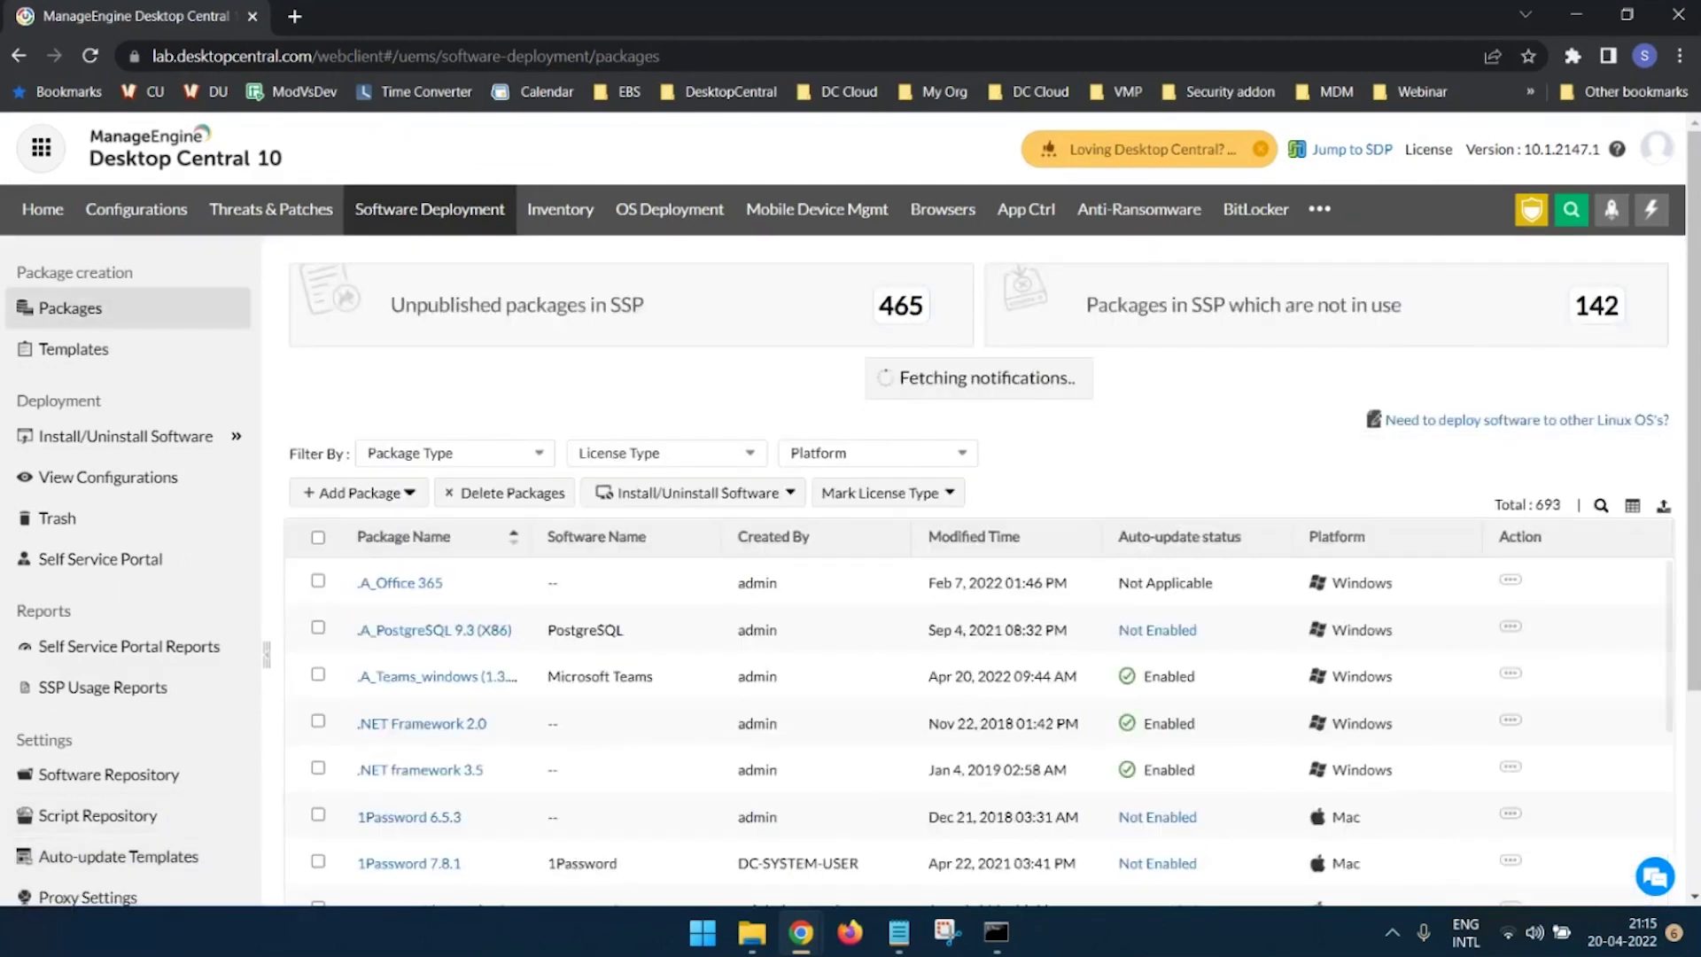
scroll(975, 532, "down", 3)
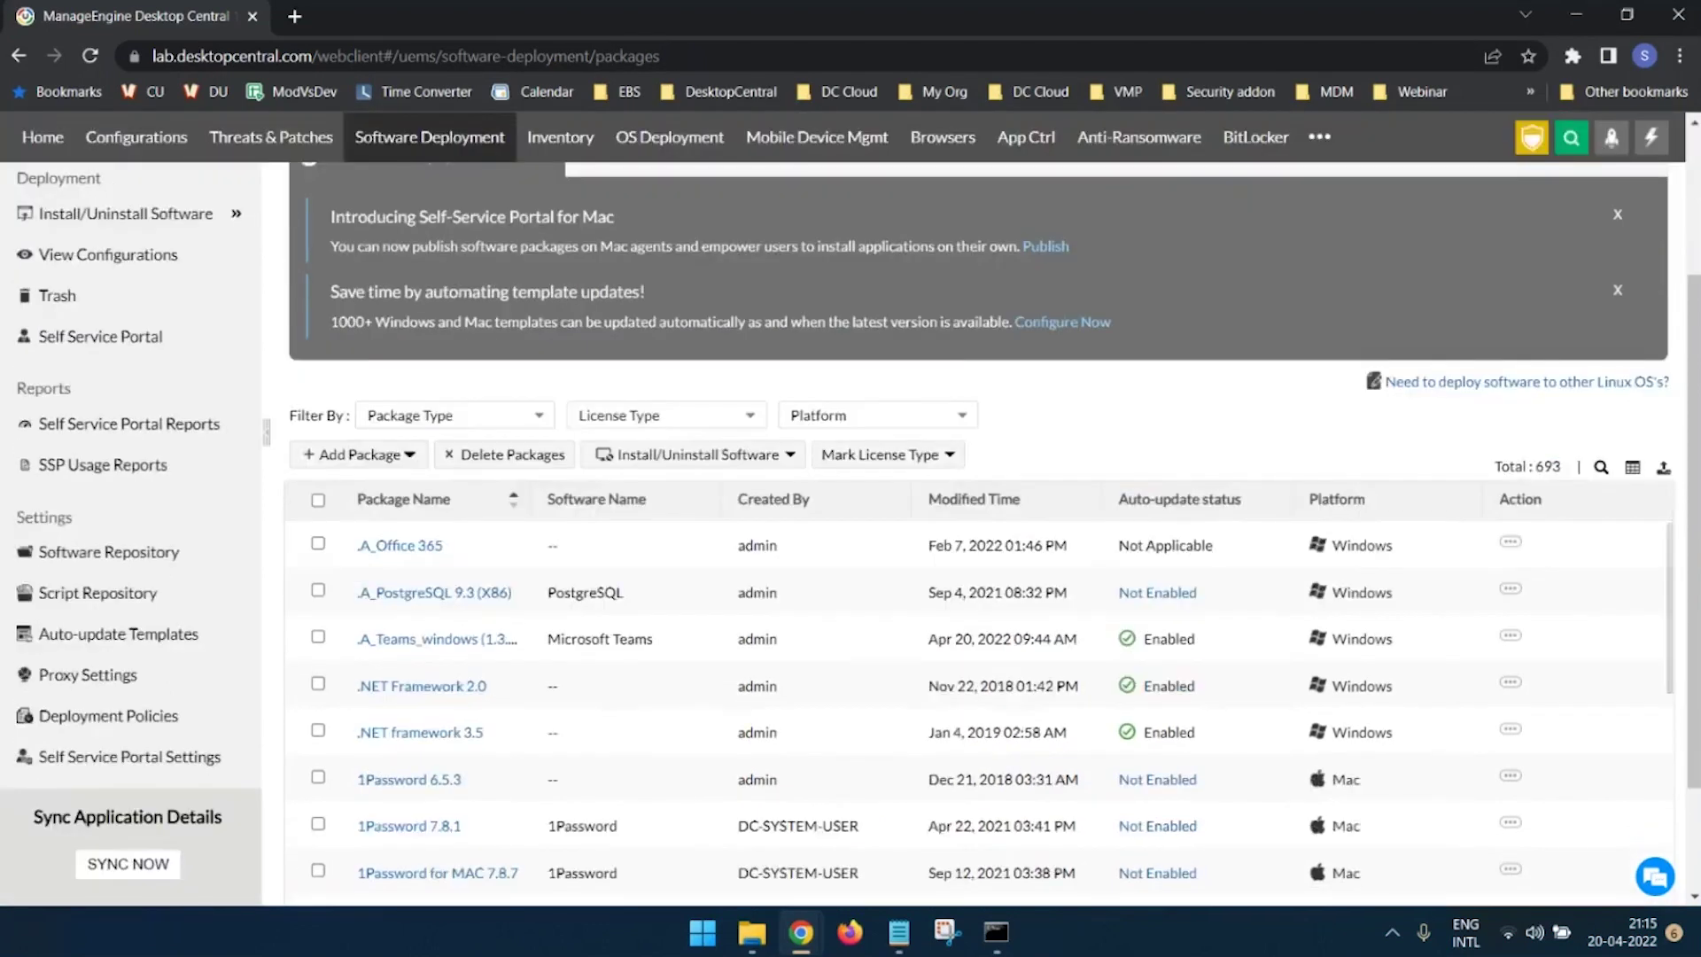
left_click(359, 454)
- Start a Windows package of type EXE / APPX / MSIEXEC / MSU with a Commercial license
left_click(354, 501)
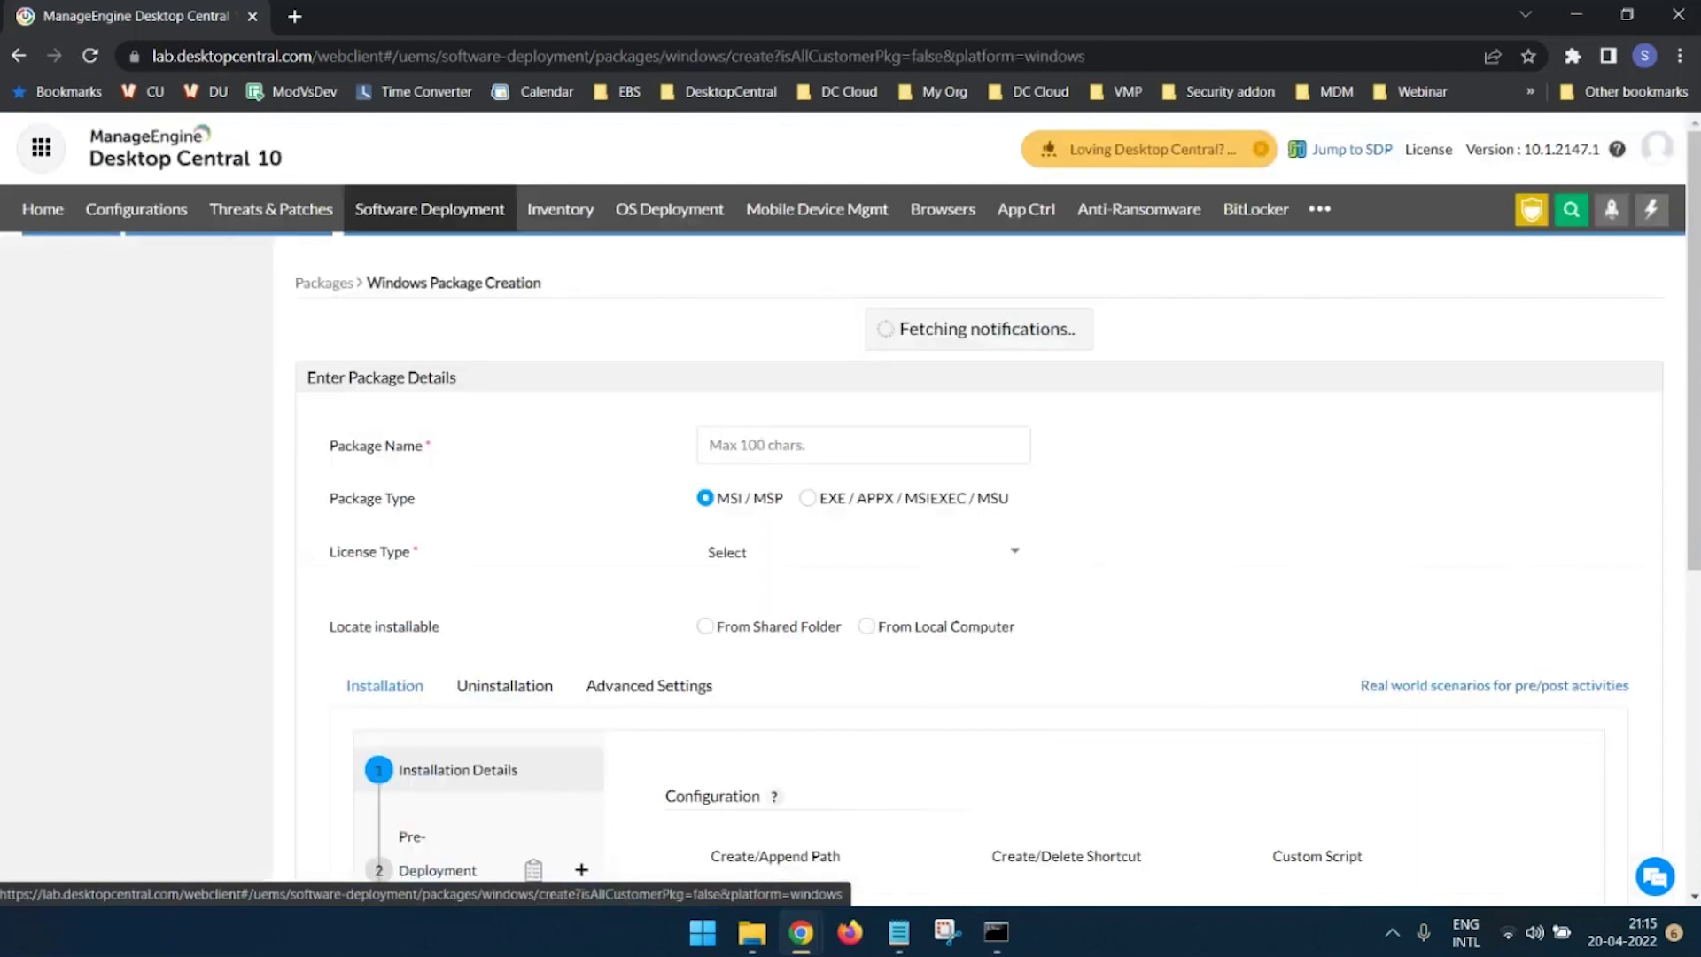
scroll(850, 531, "down", 1)
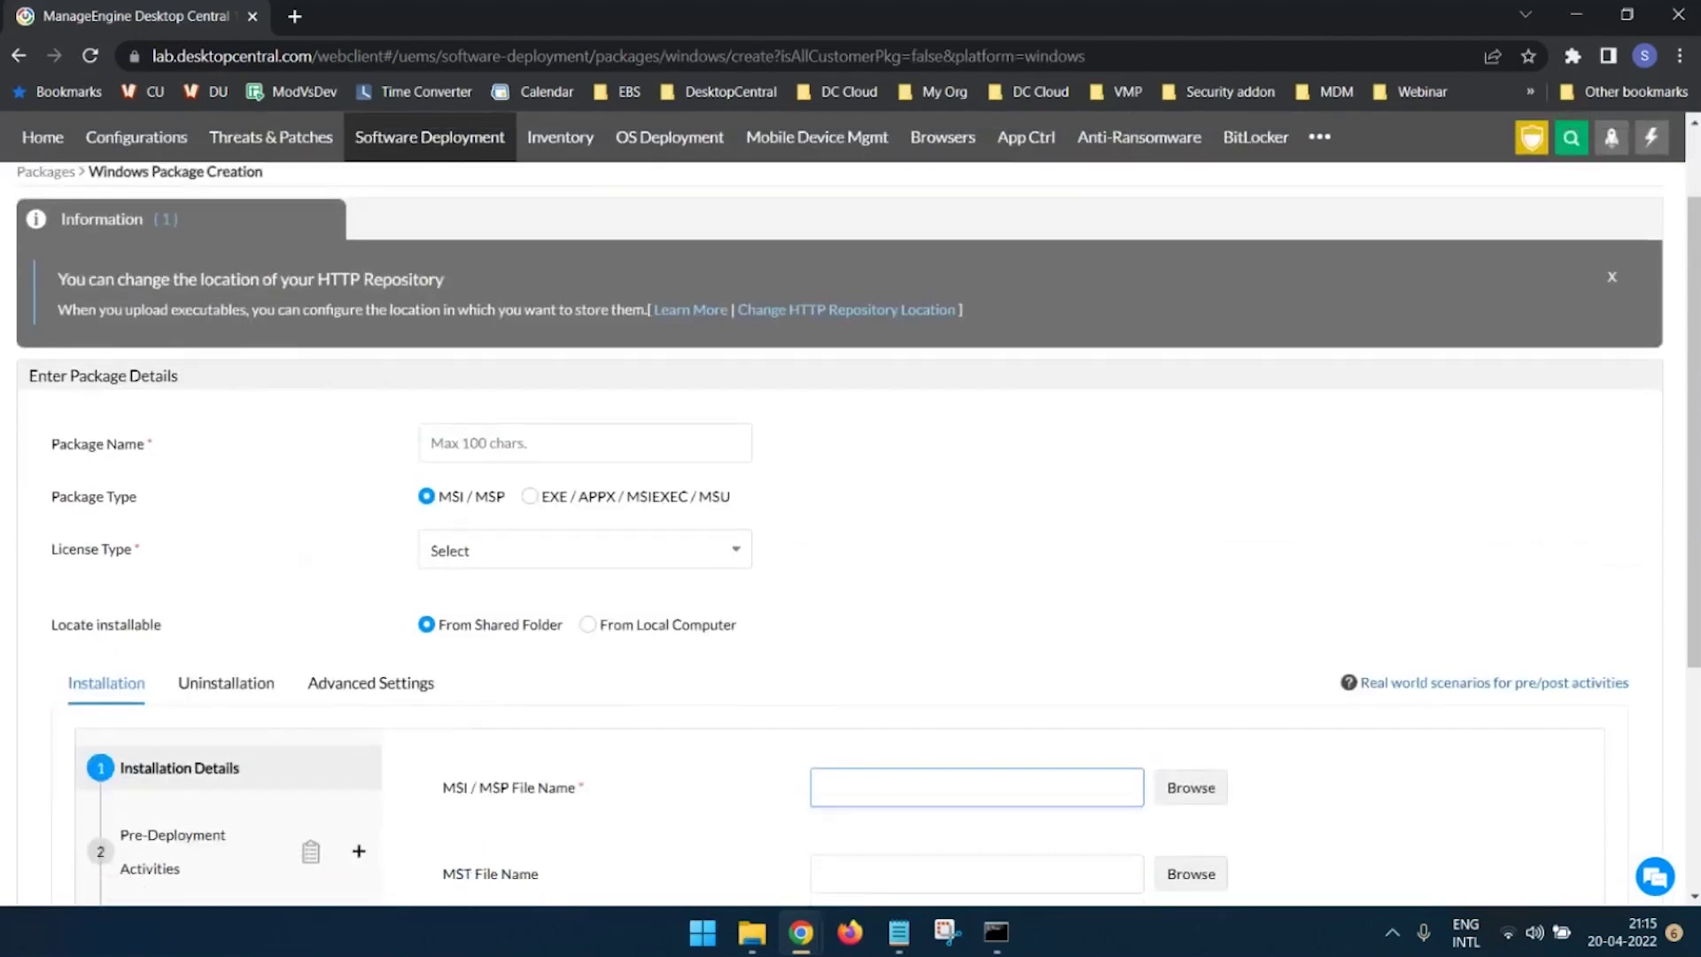
scroll(851, 532, "down", 1)
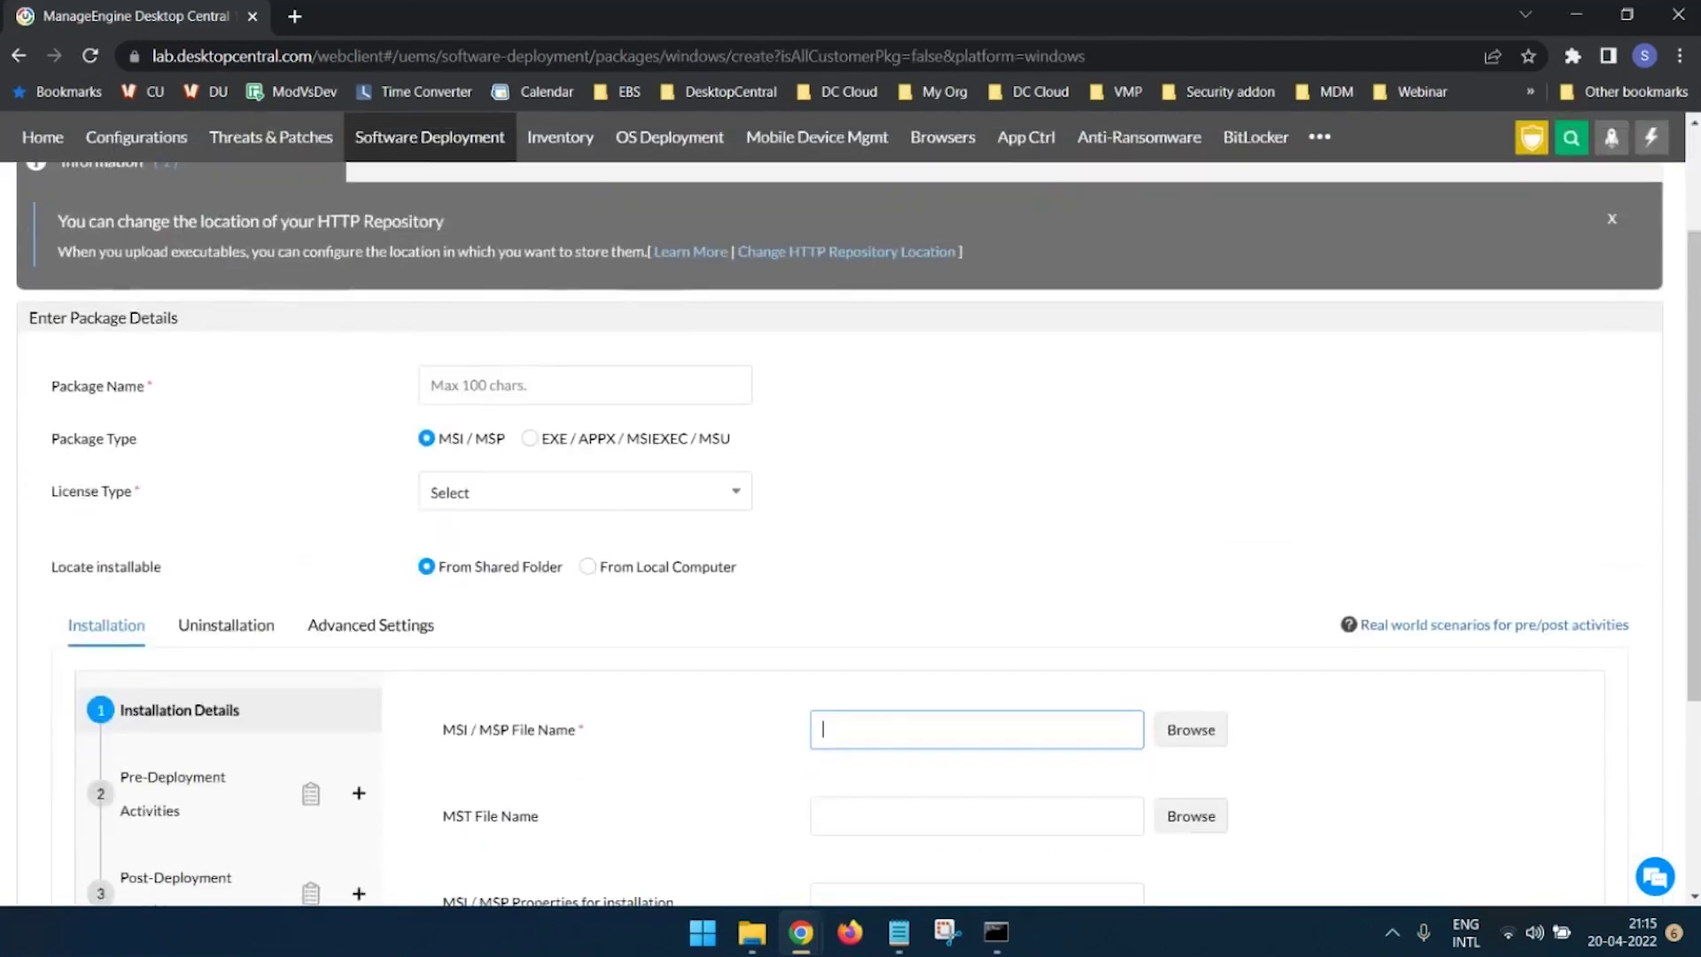
left_click(530, 438)
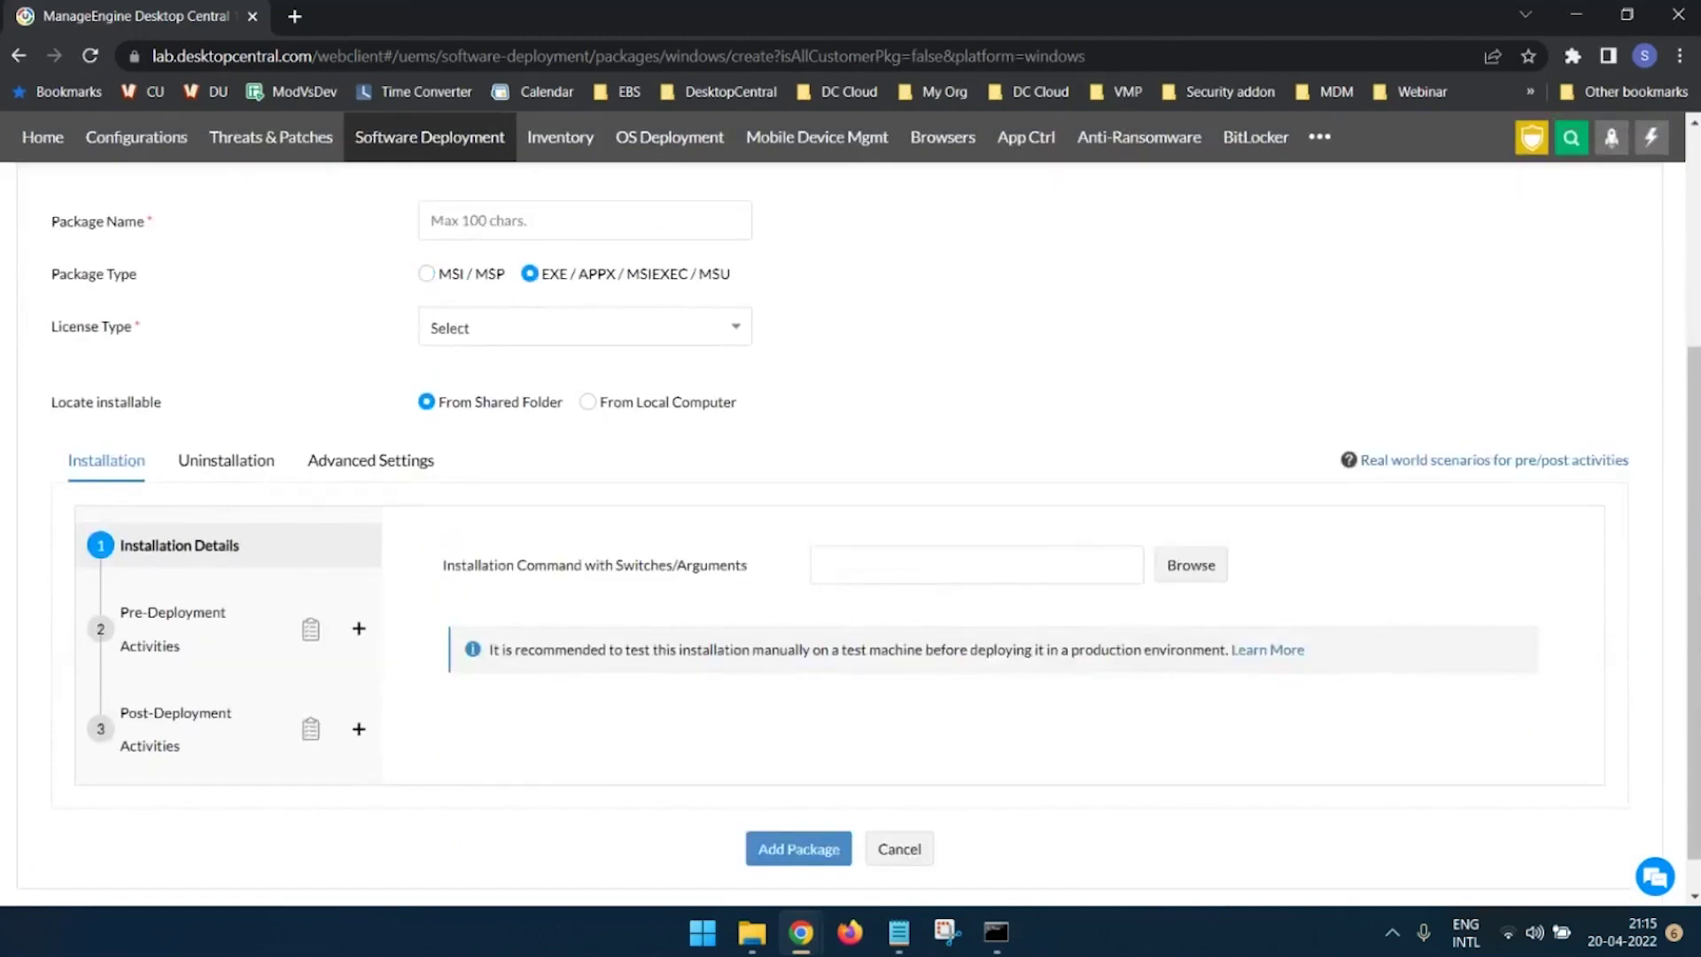
left_click(585, 328)
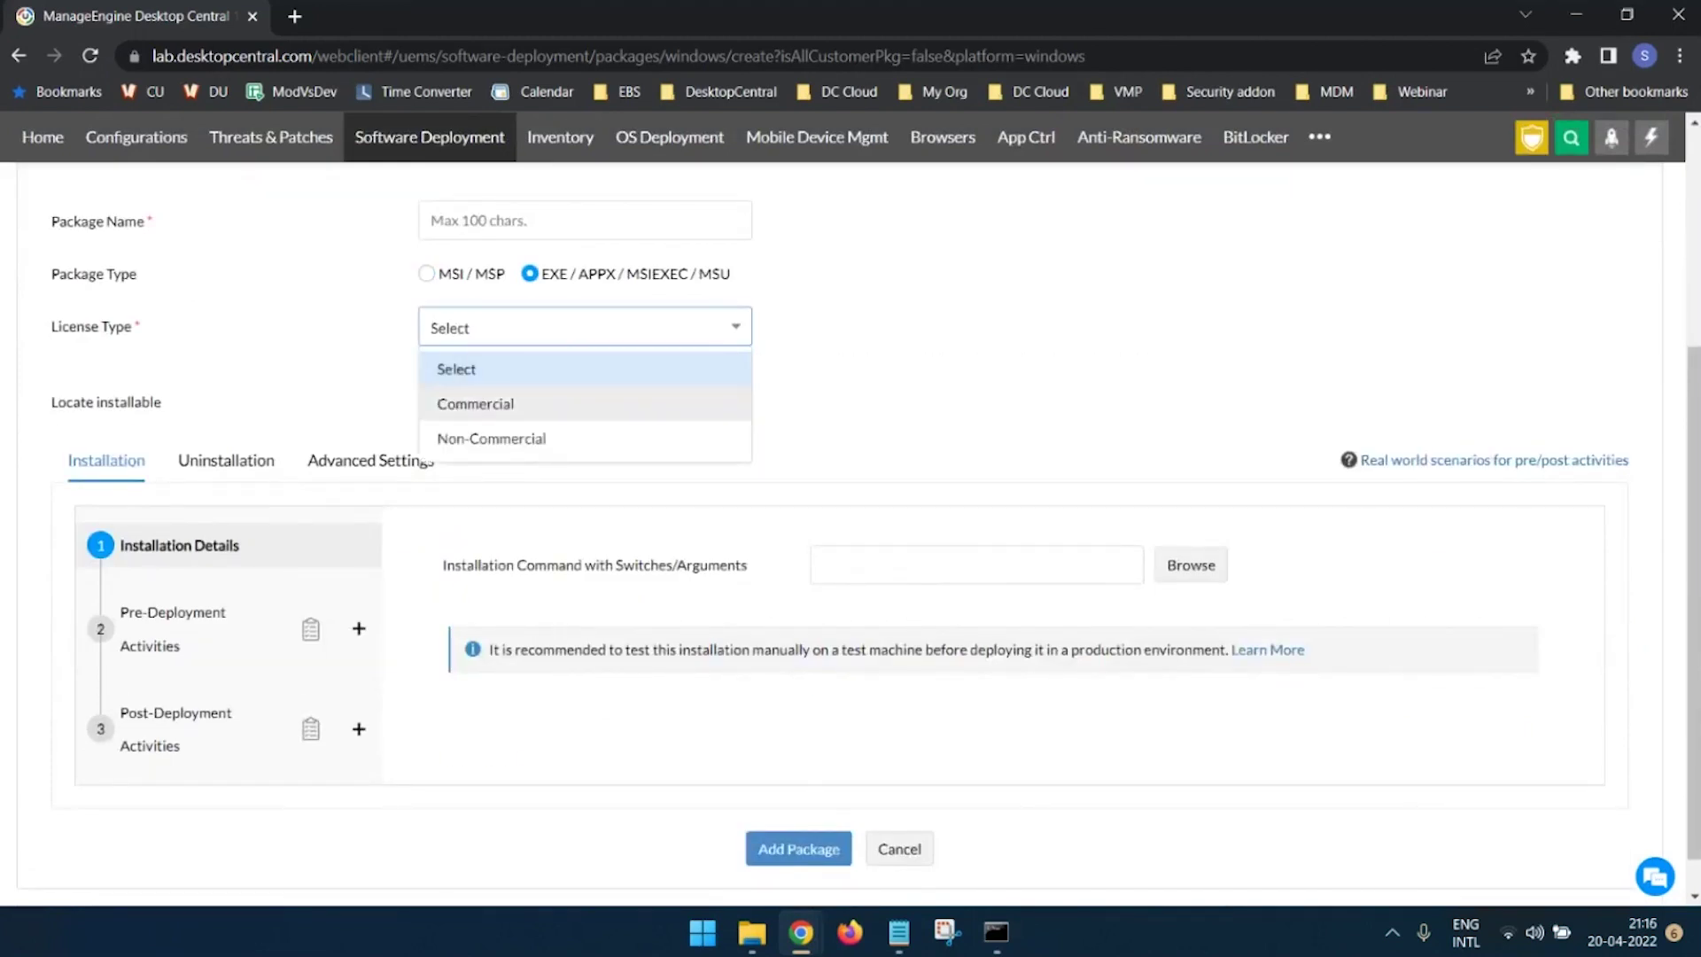
left_click(474, 403)
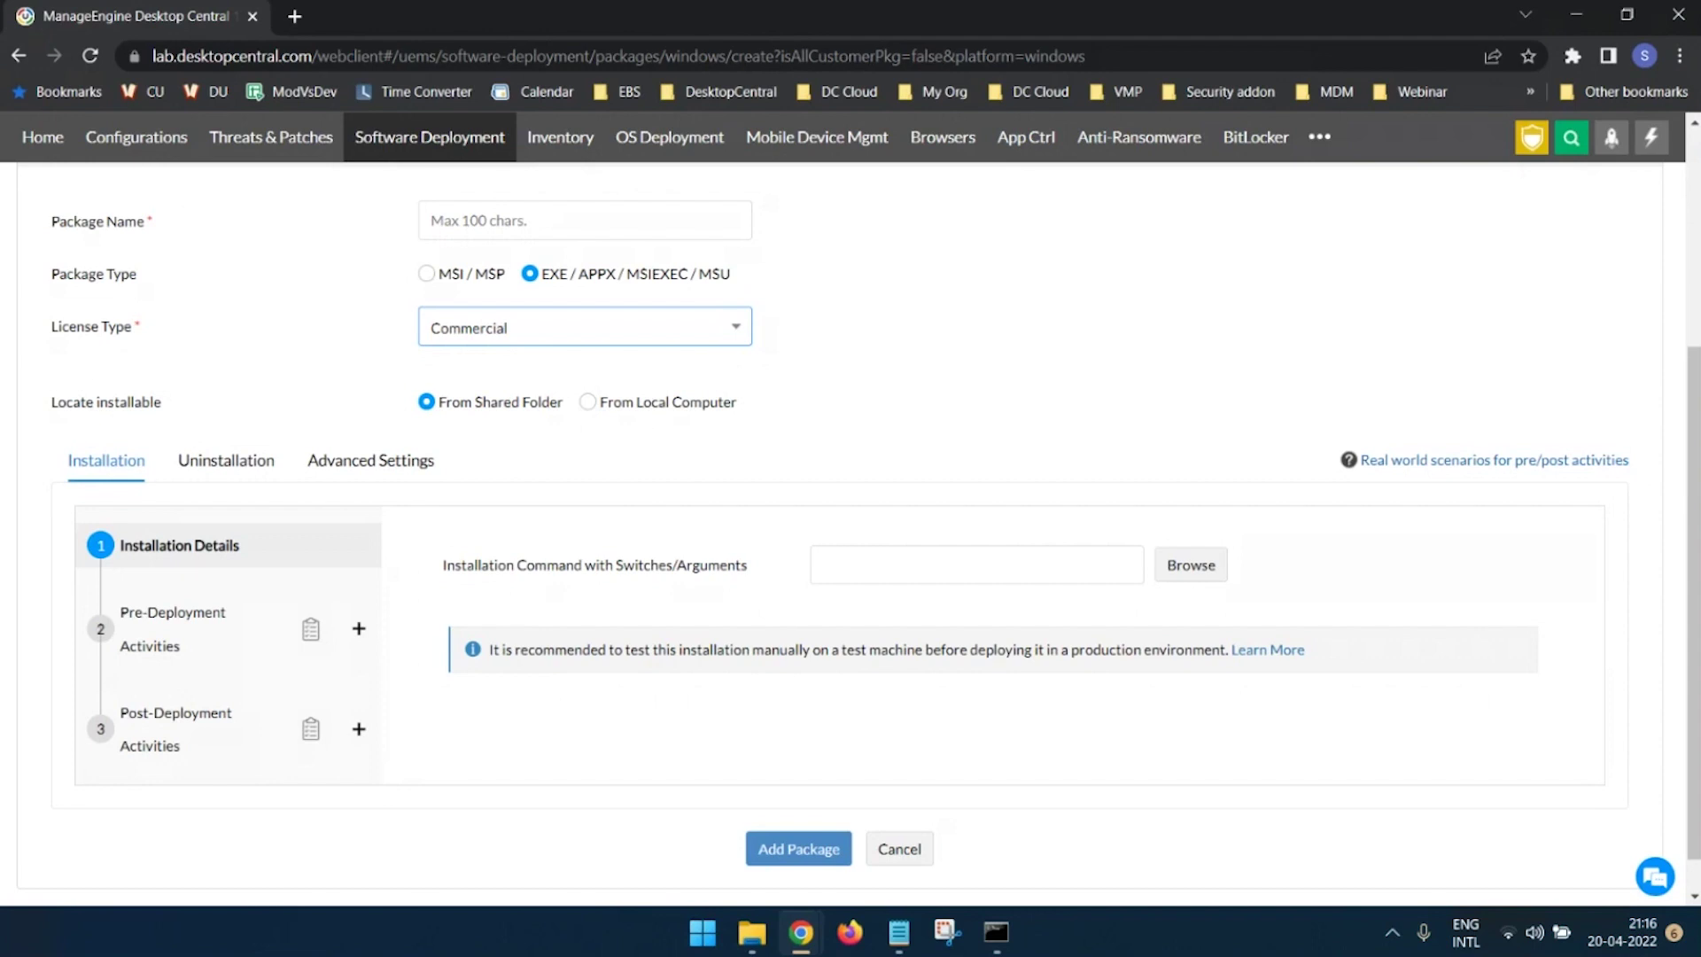
- Set the installable source to From Local Computer, then view the Office 2019 deployment guide
left_click(588, 401)
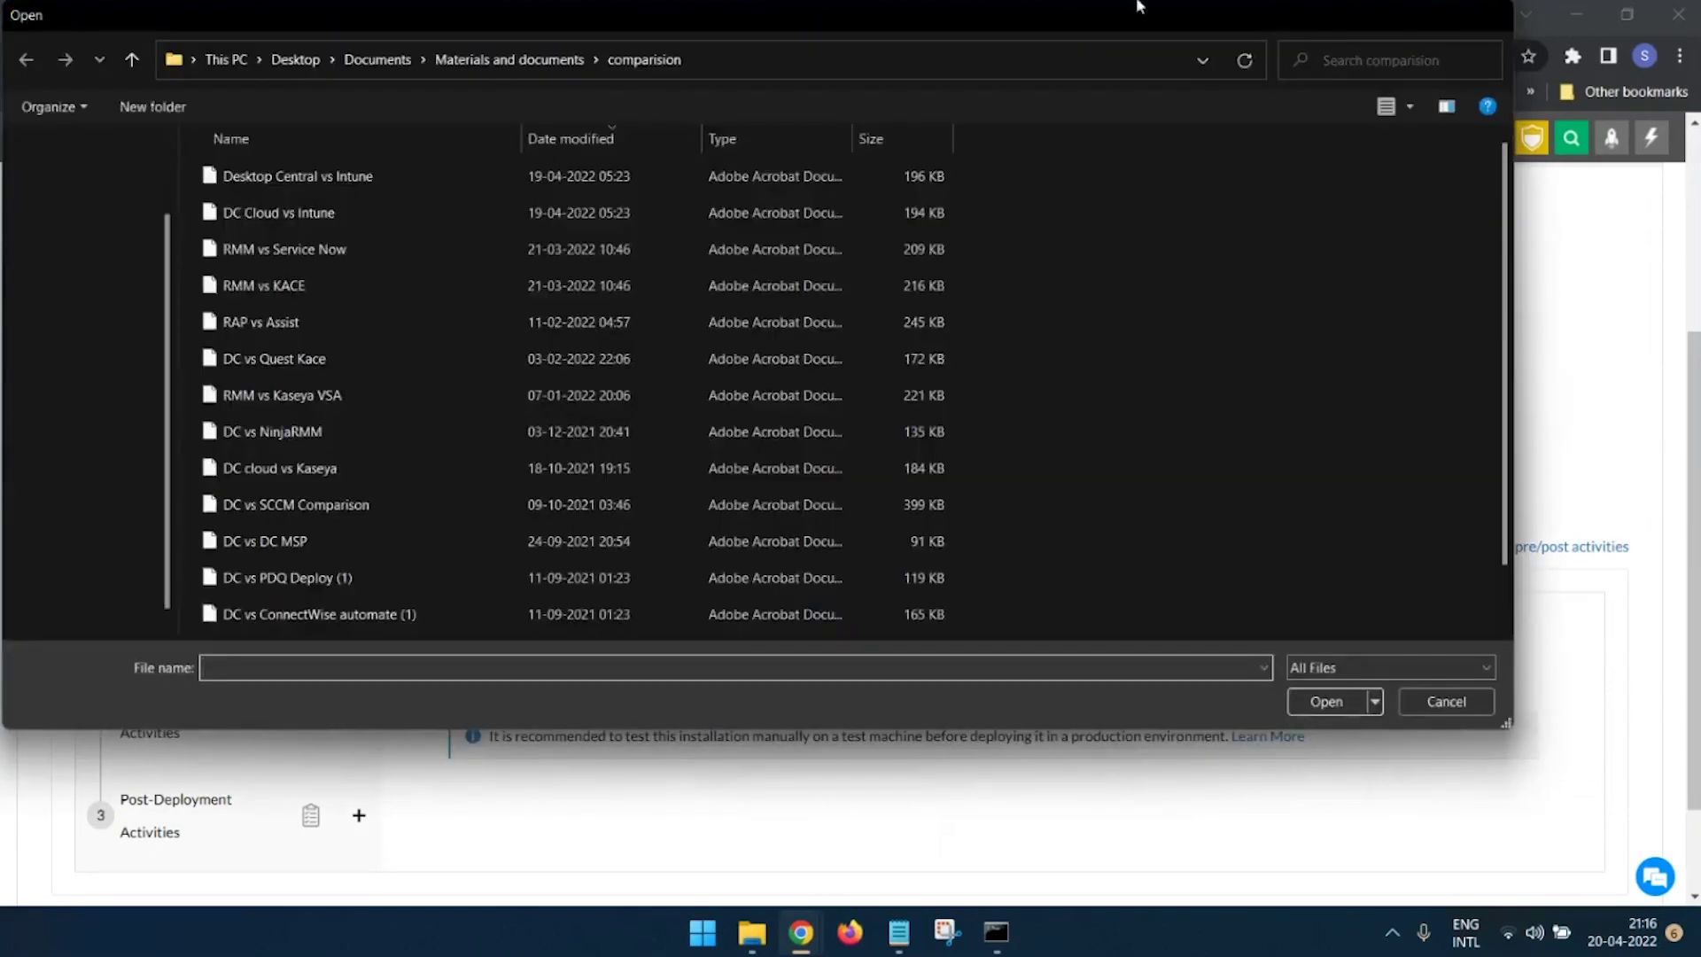
key("Escape")
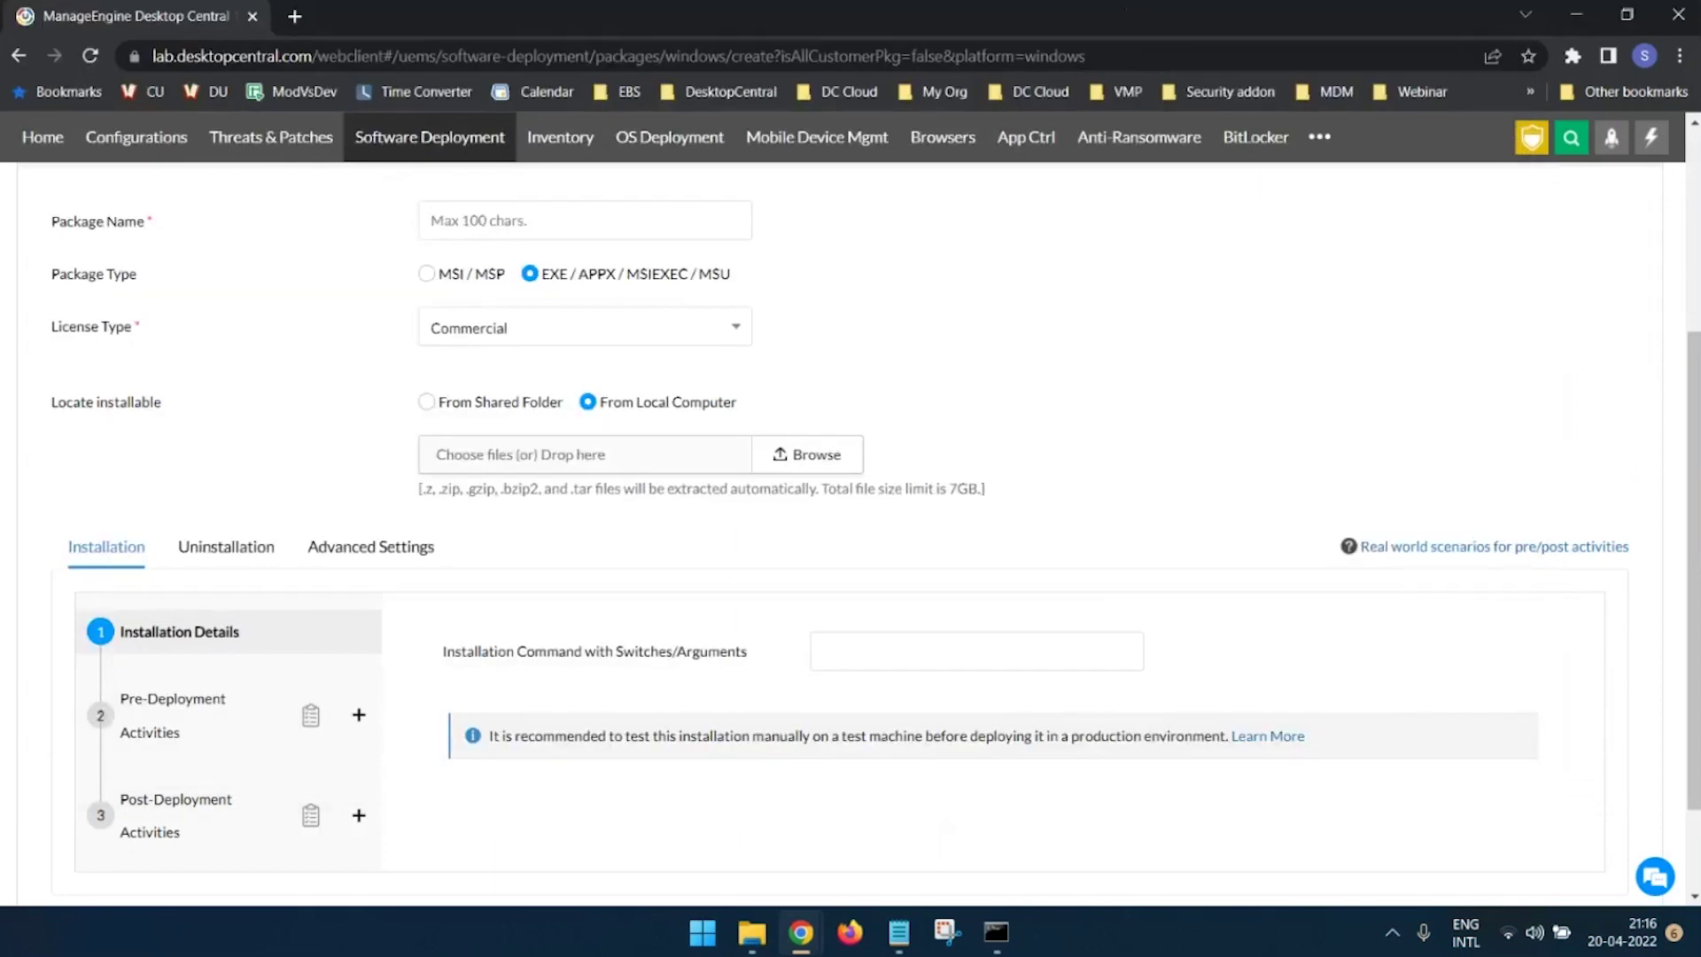
key("alt+Left")
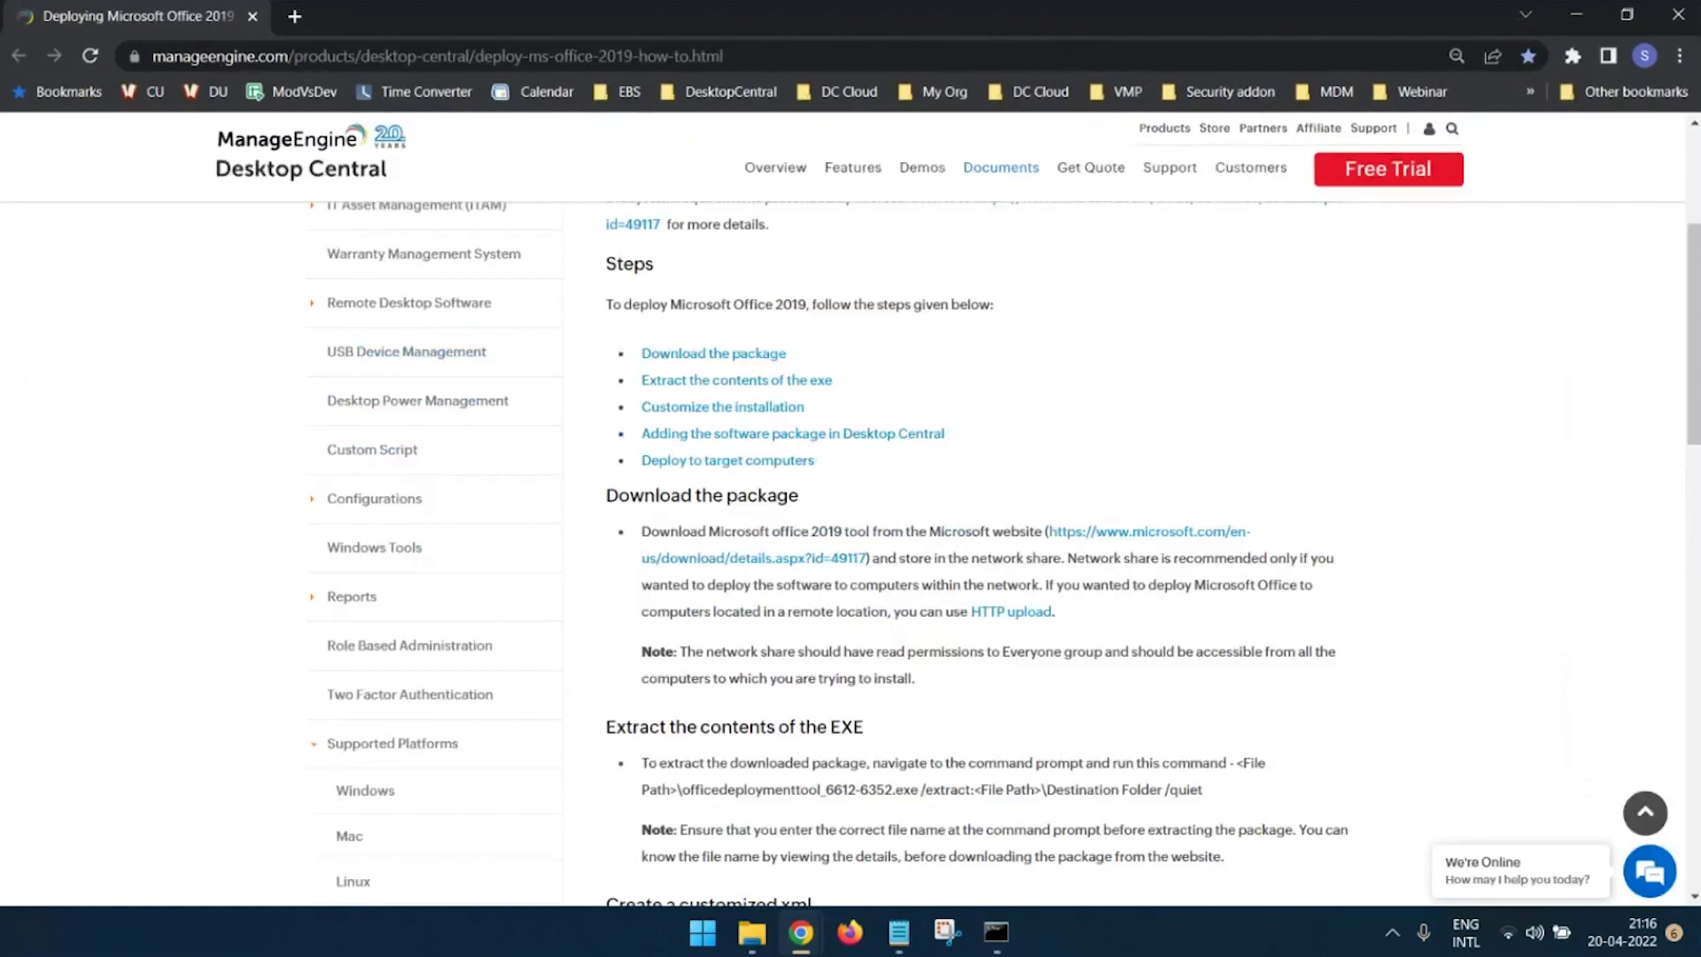
- Scroll the Office 2019 deployment guide to the officedeploymenttool_6612-6352.exe /extract step
scroll(974, 549, "down", 1)
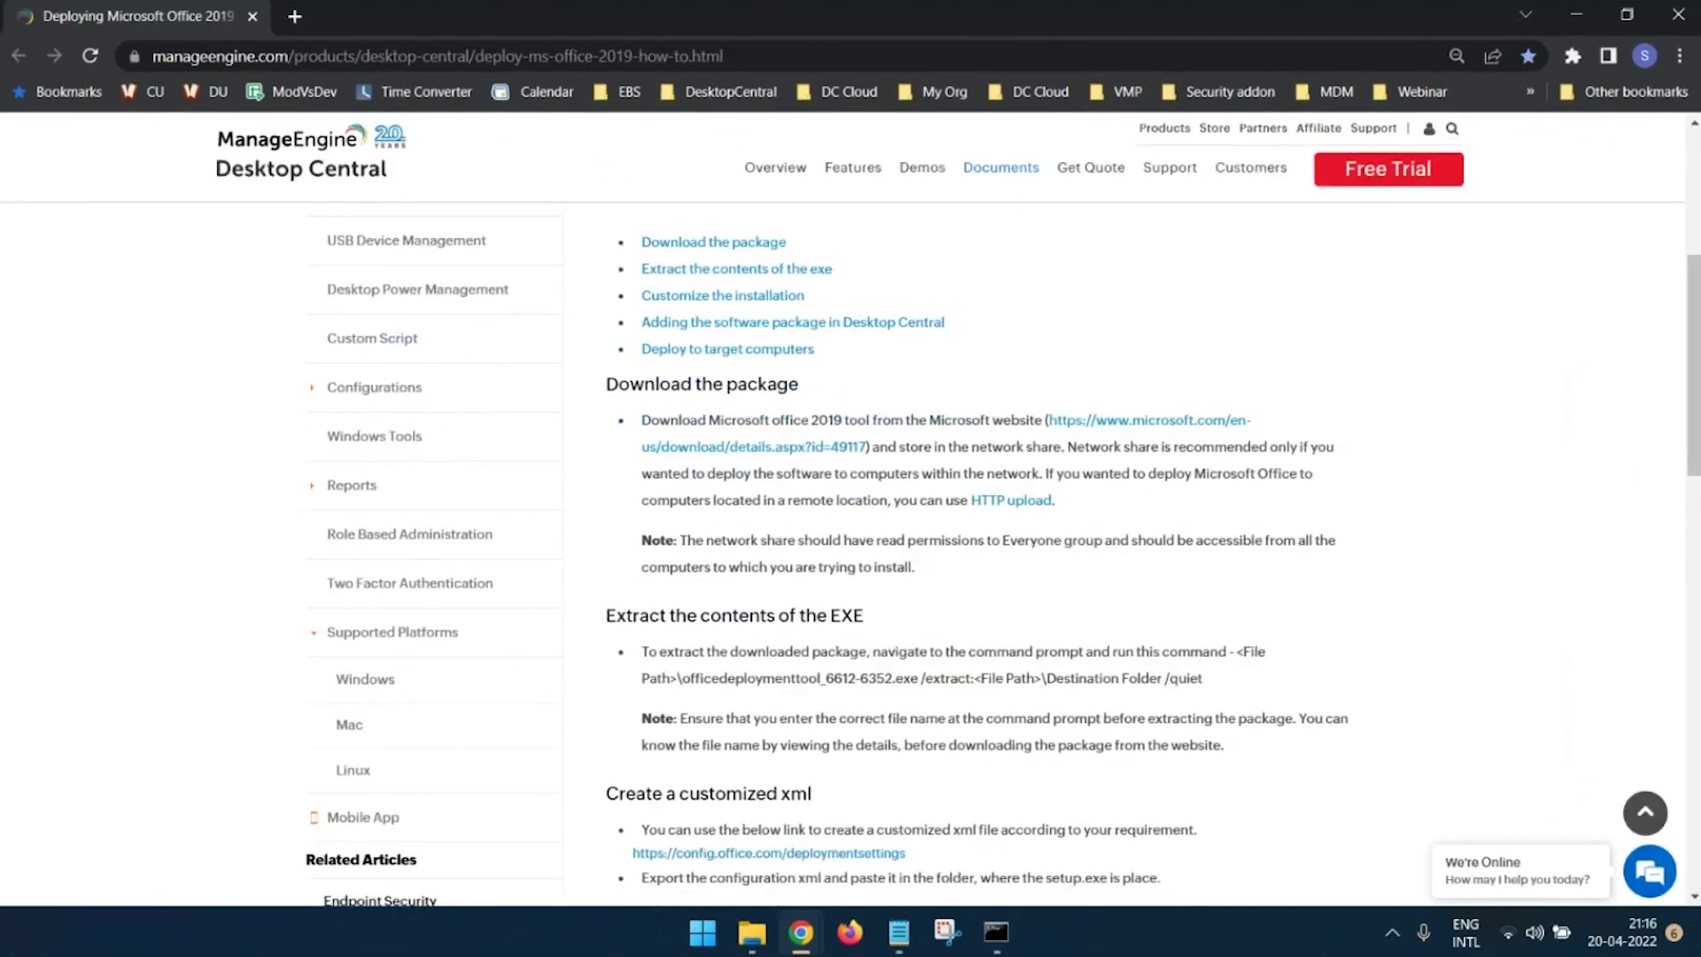
scroll(974, 549, "down", 1)
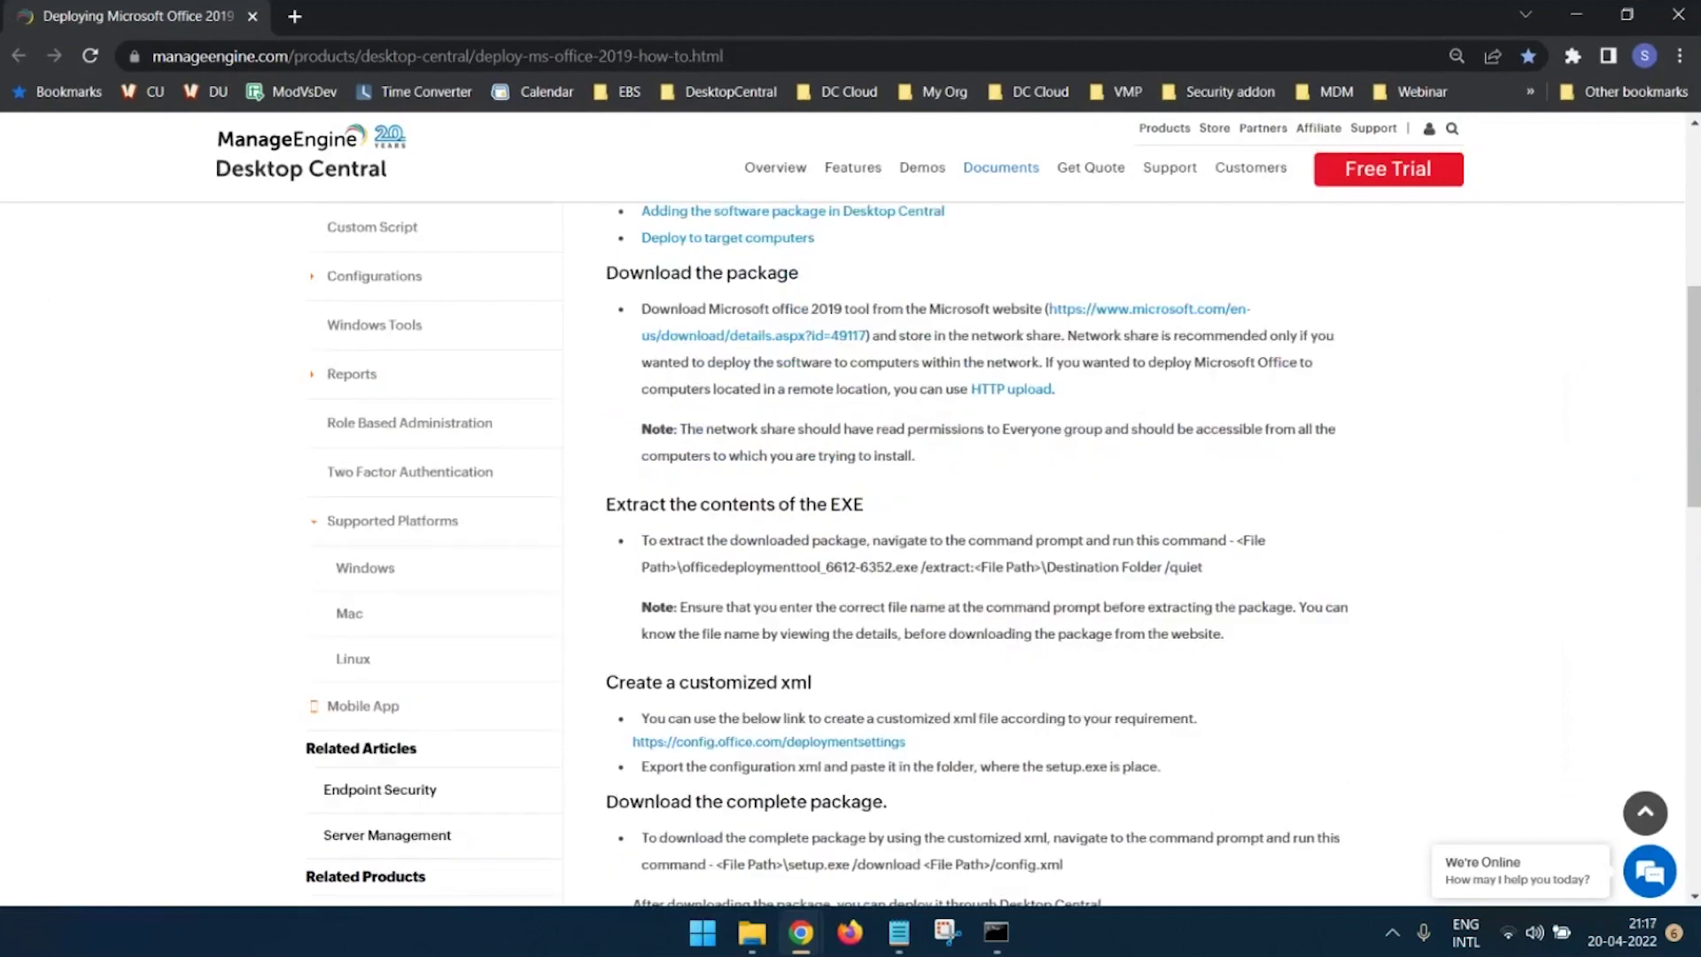
scroll(974, 549, "down", 2)
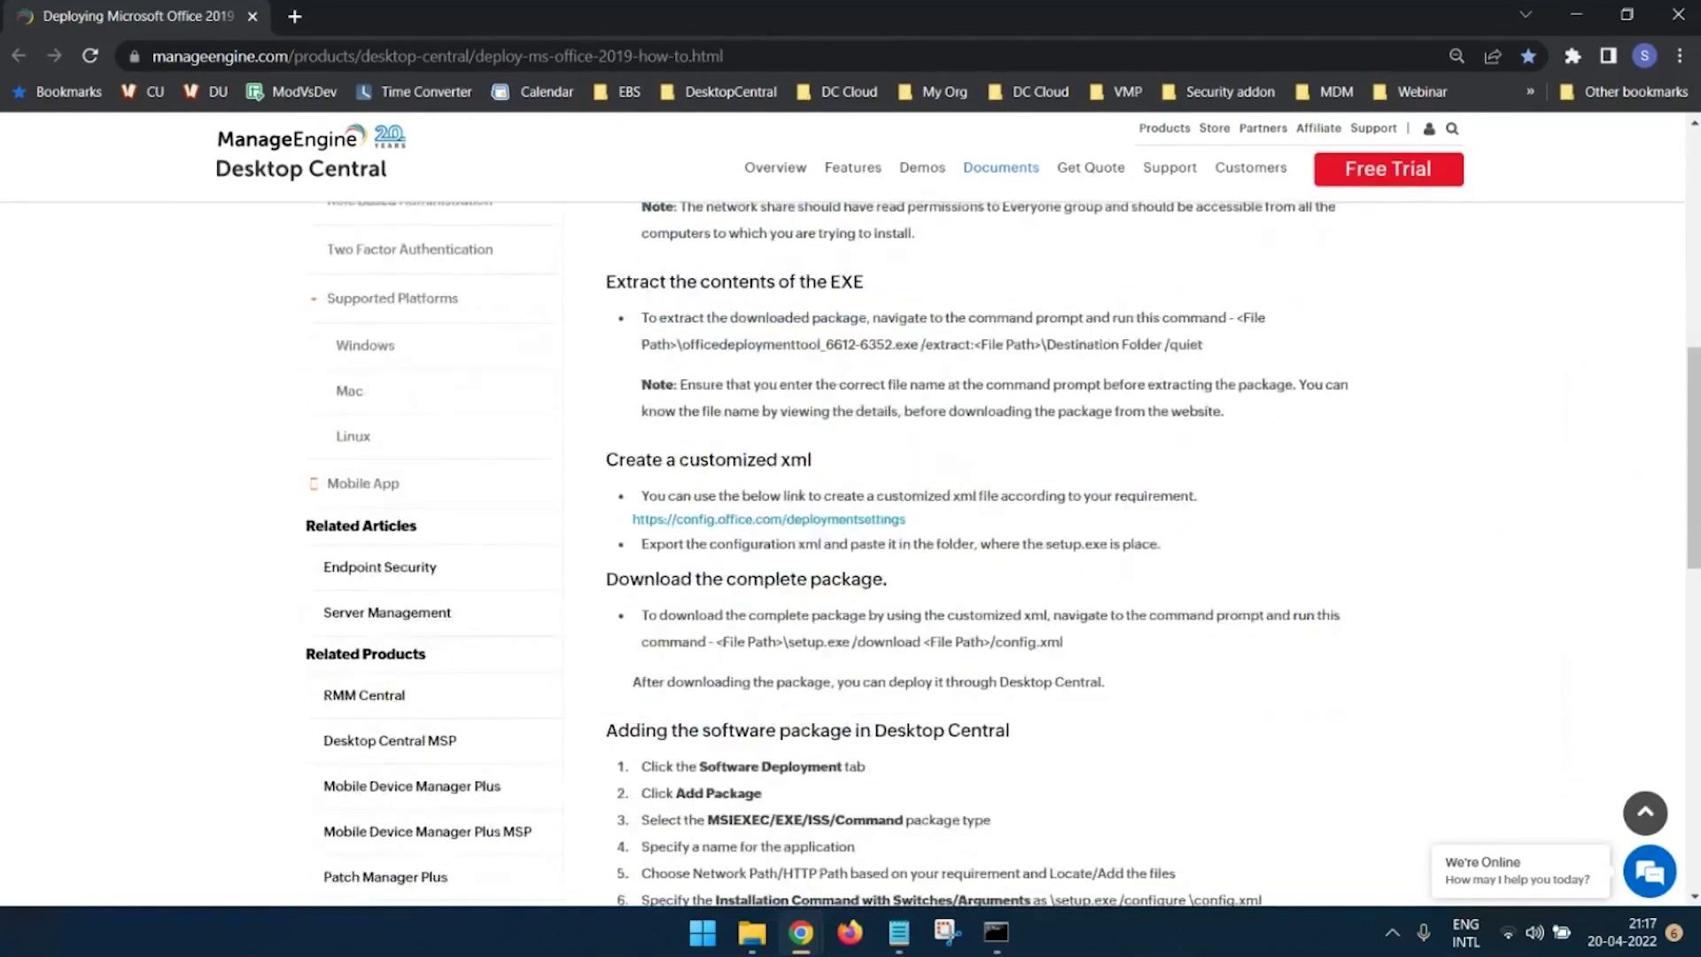
scroll(974, 549, "up", 2)
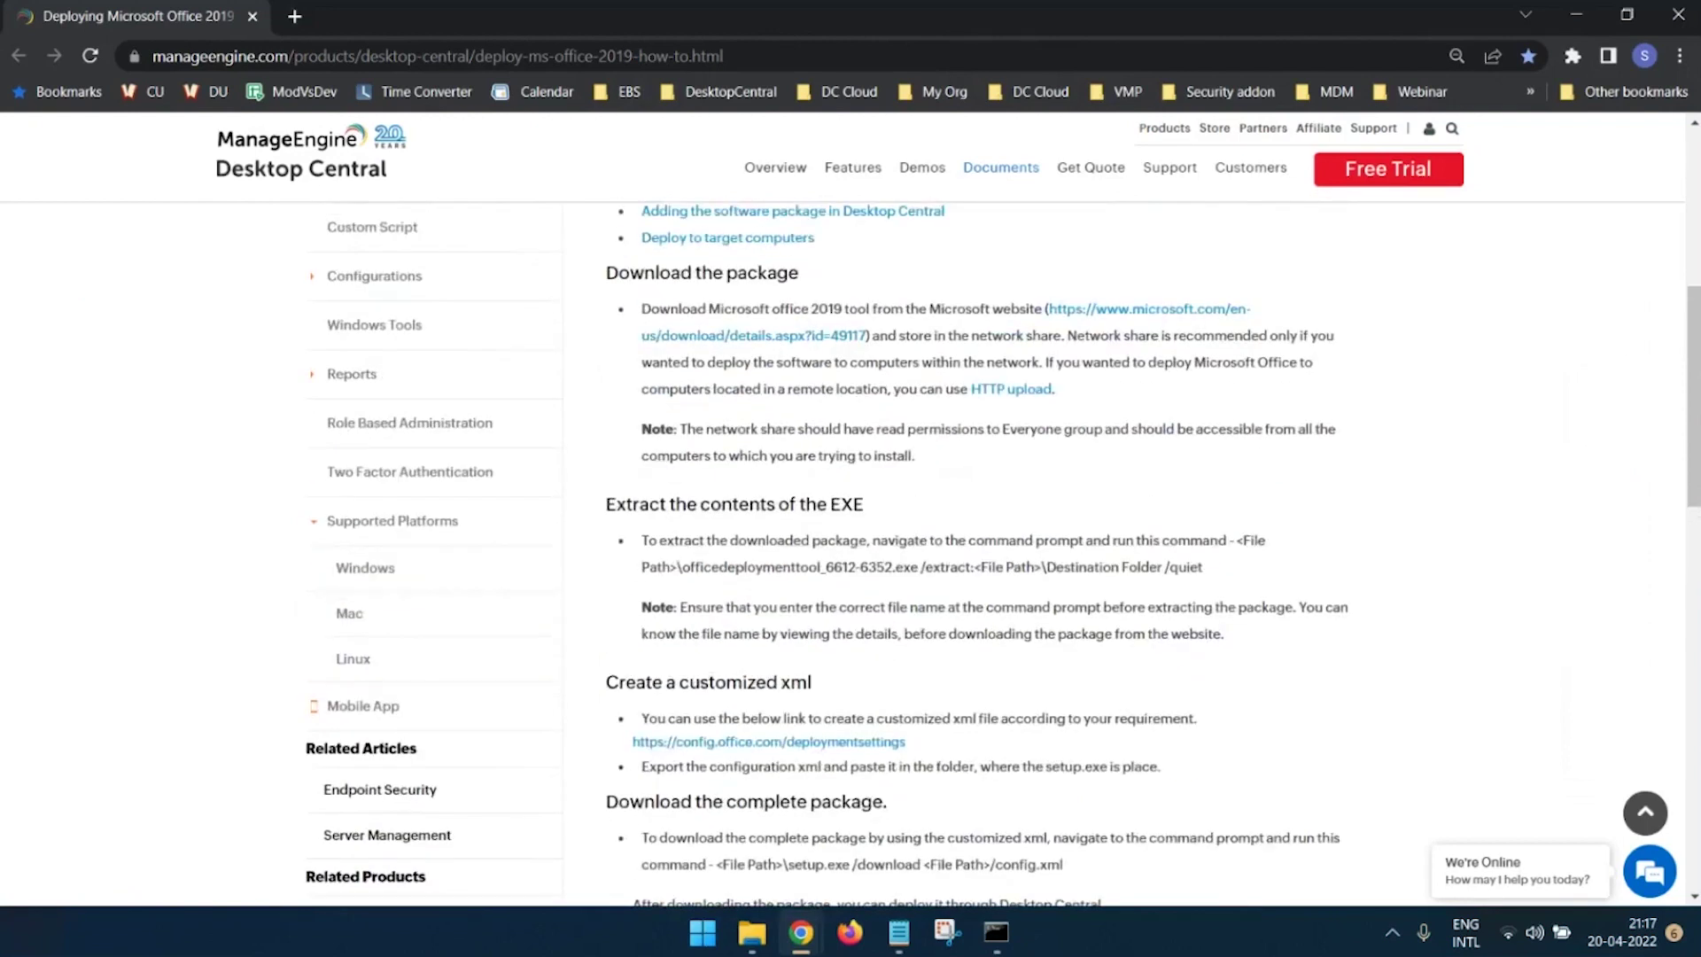
scroll(828, 554, "up", 1)
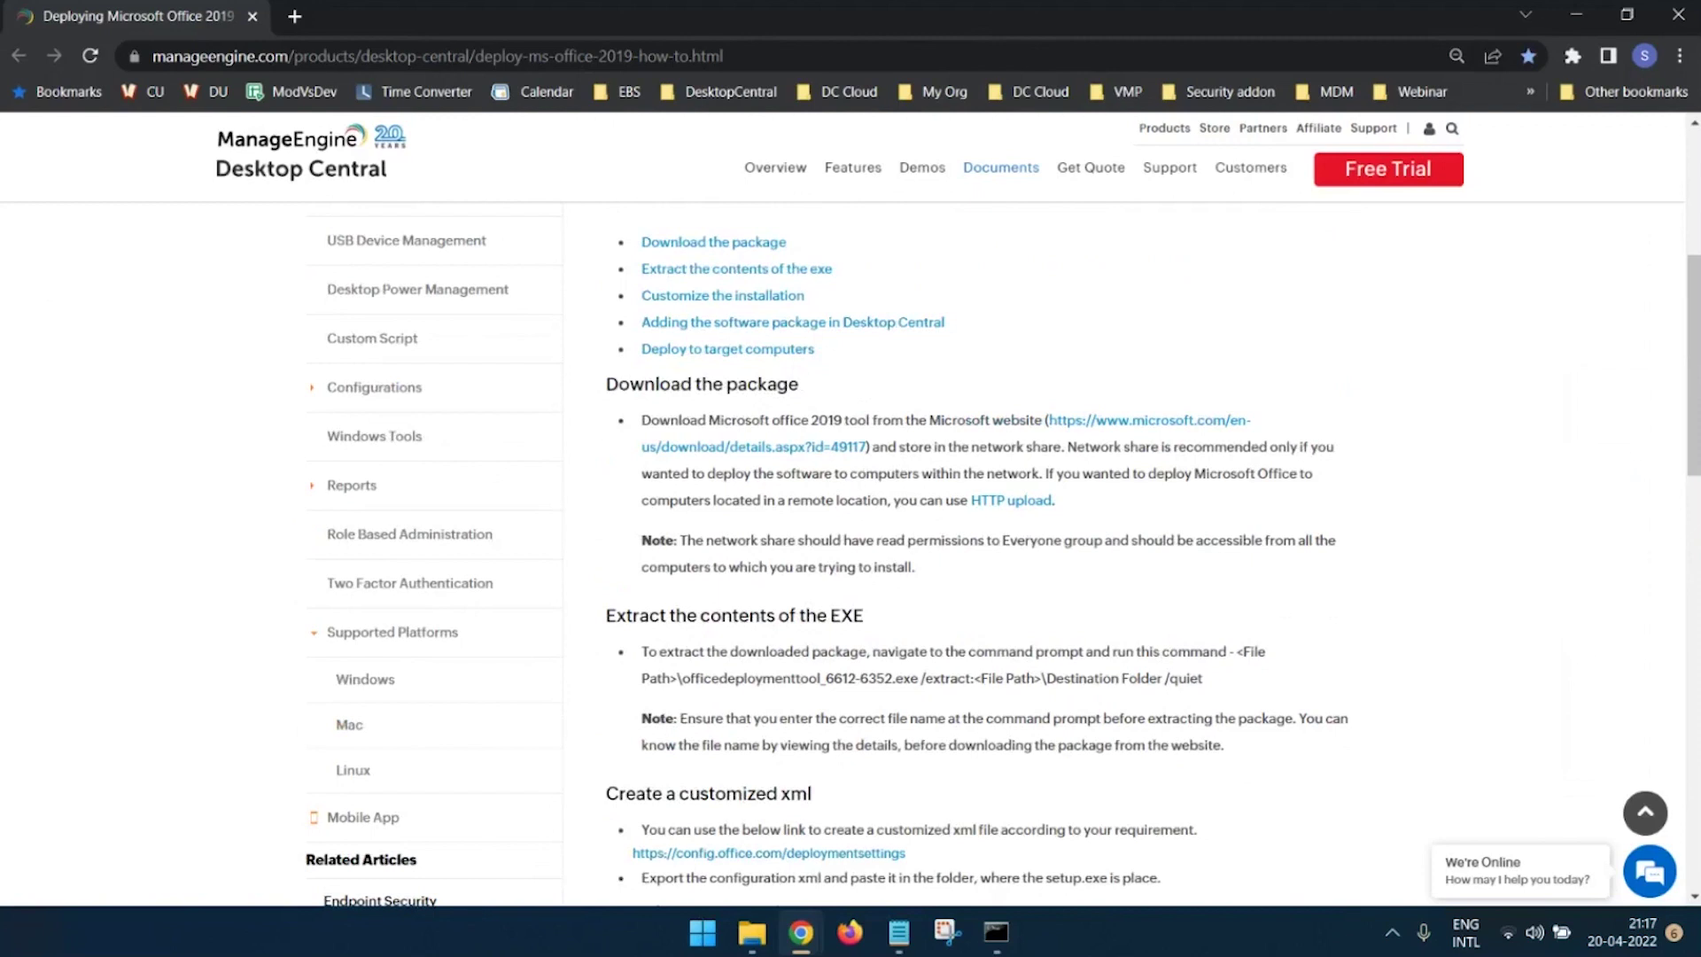
scroll(974, 549, "down", 2)
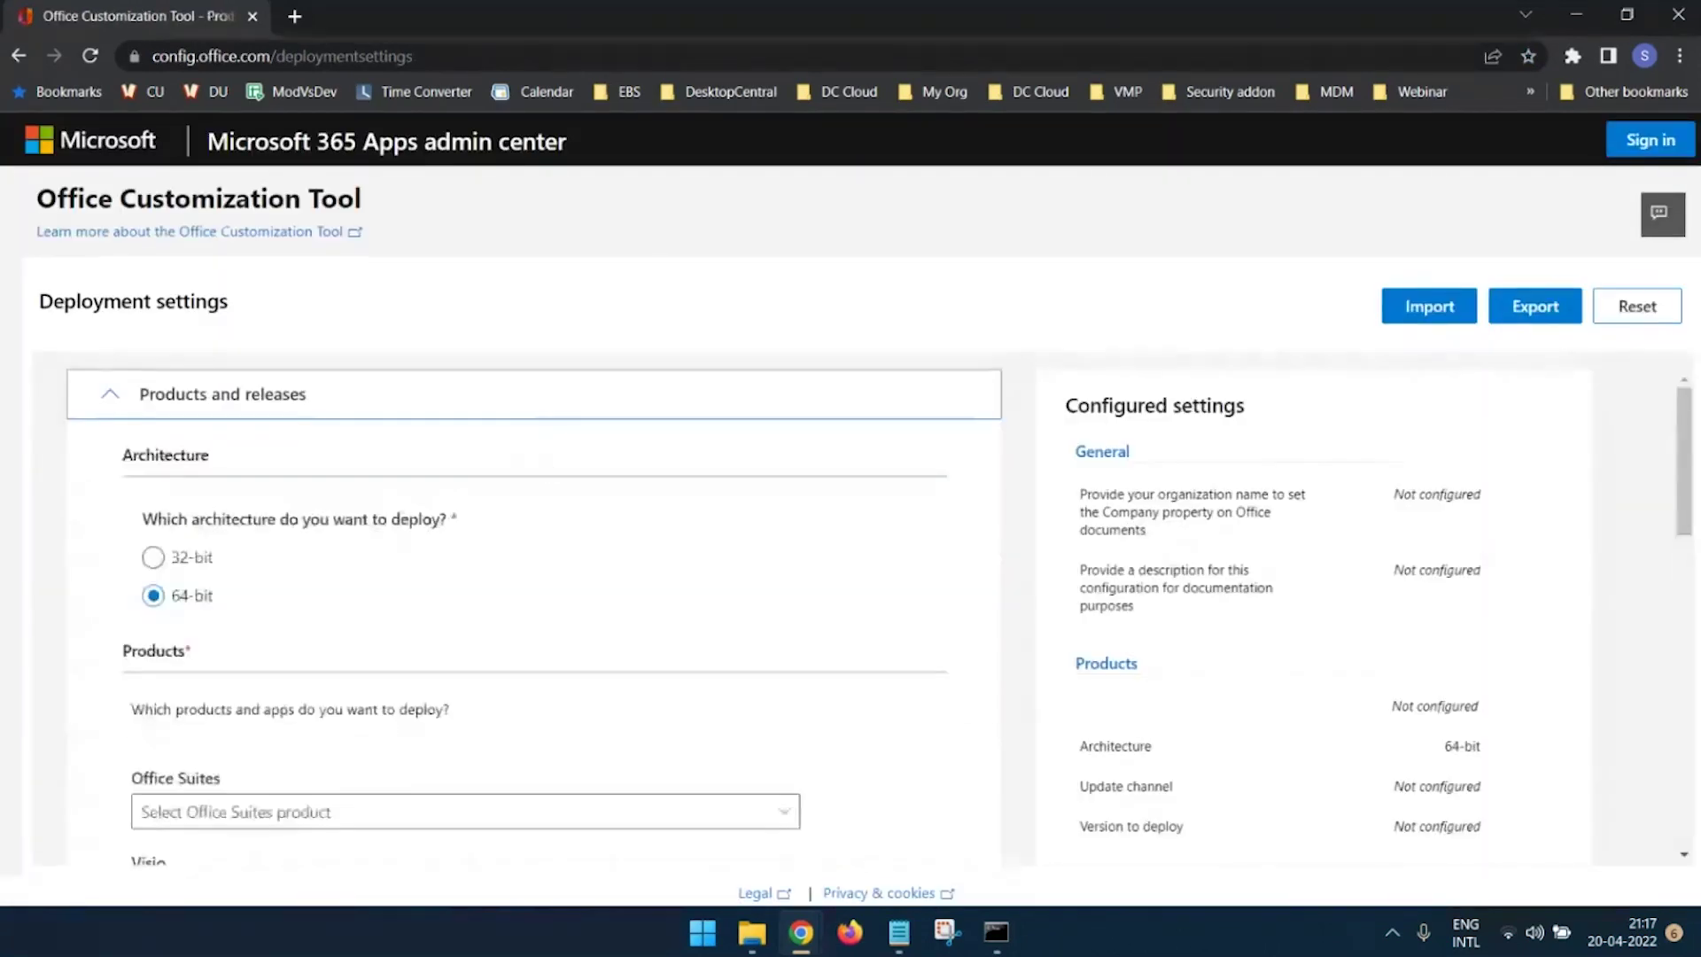
- Scroll through the Deployment settings, showing Architecture 64-bit and Update channel Not configured
scroll(876, 616, "down", 5)
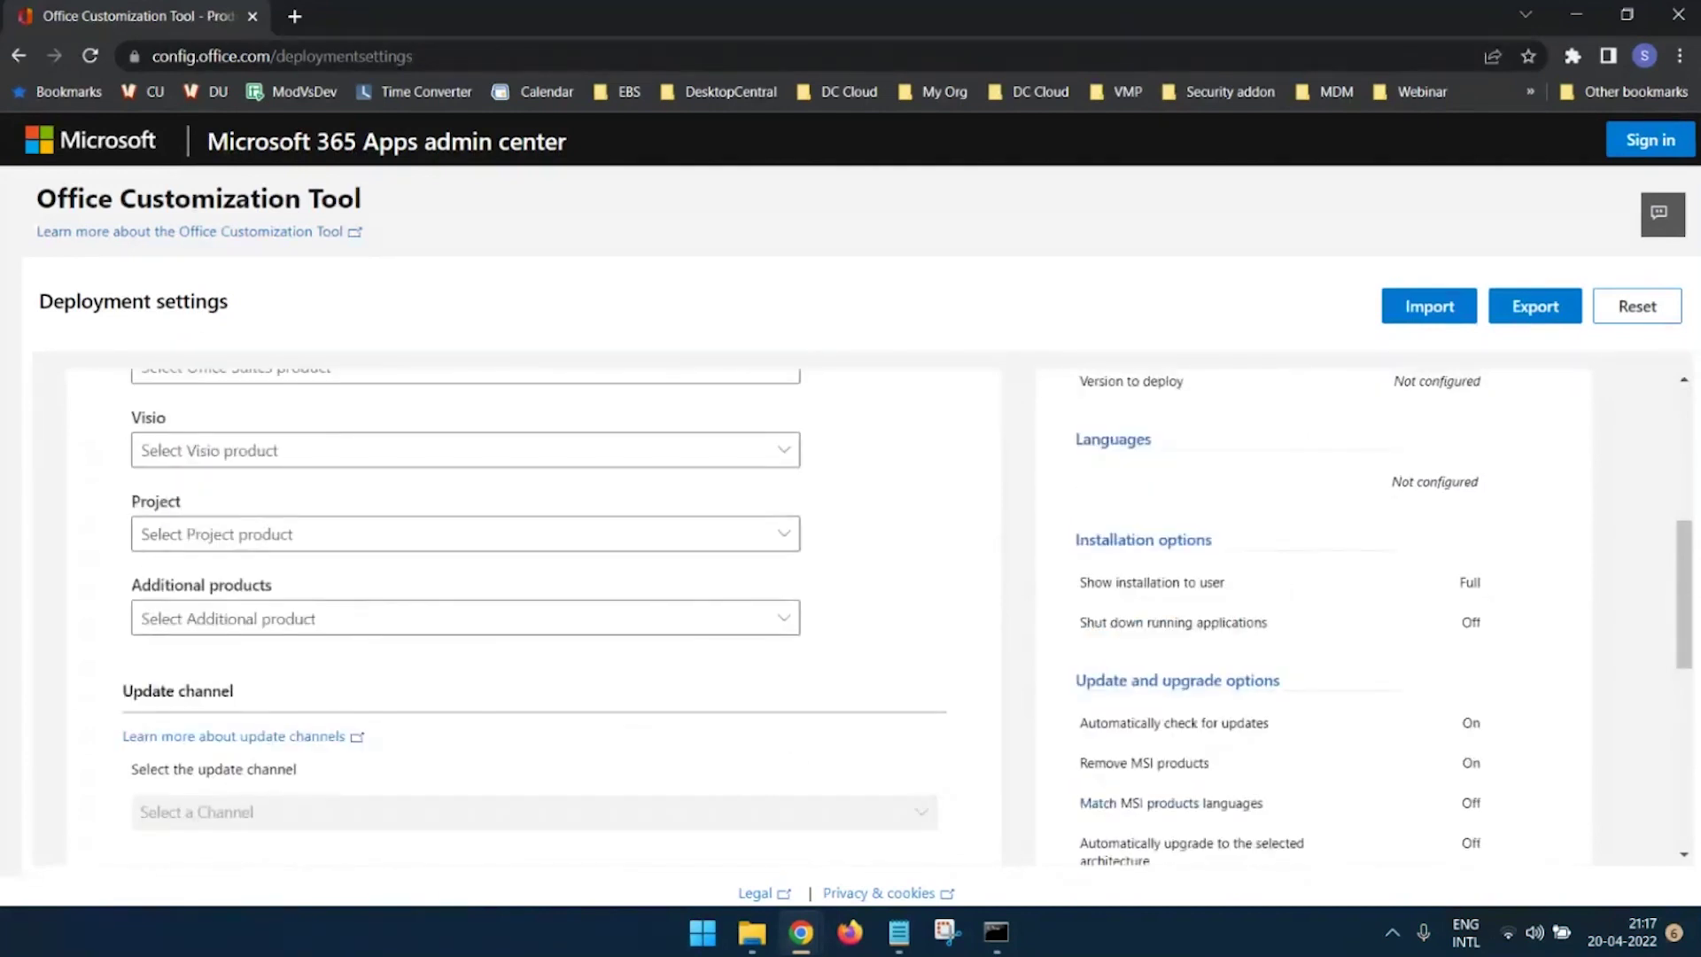
scroll(876, 616, "up", 1)
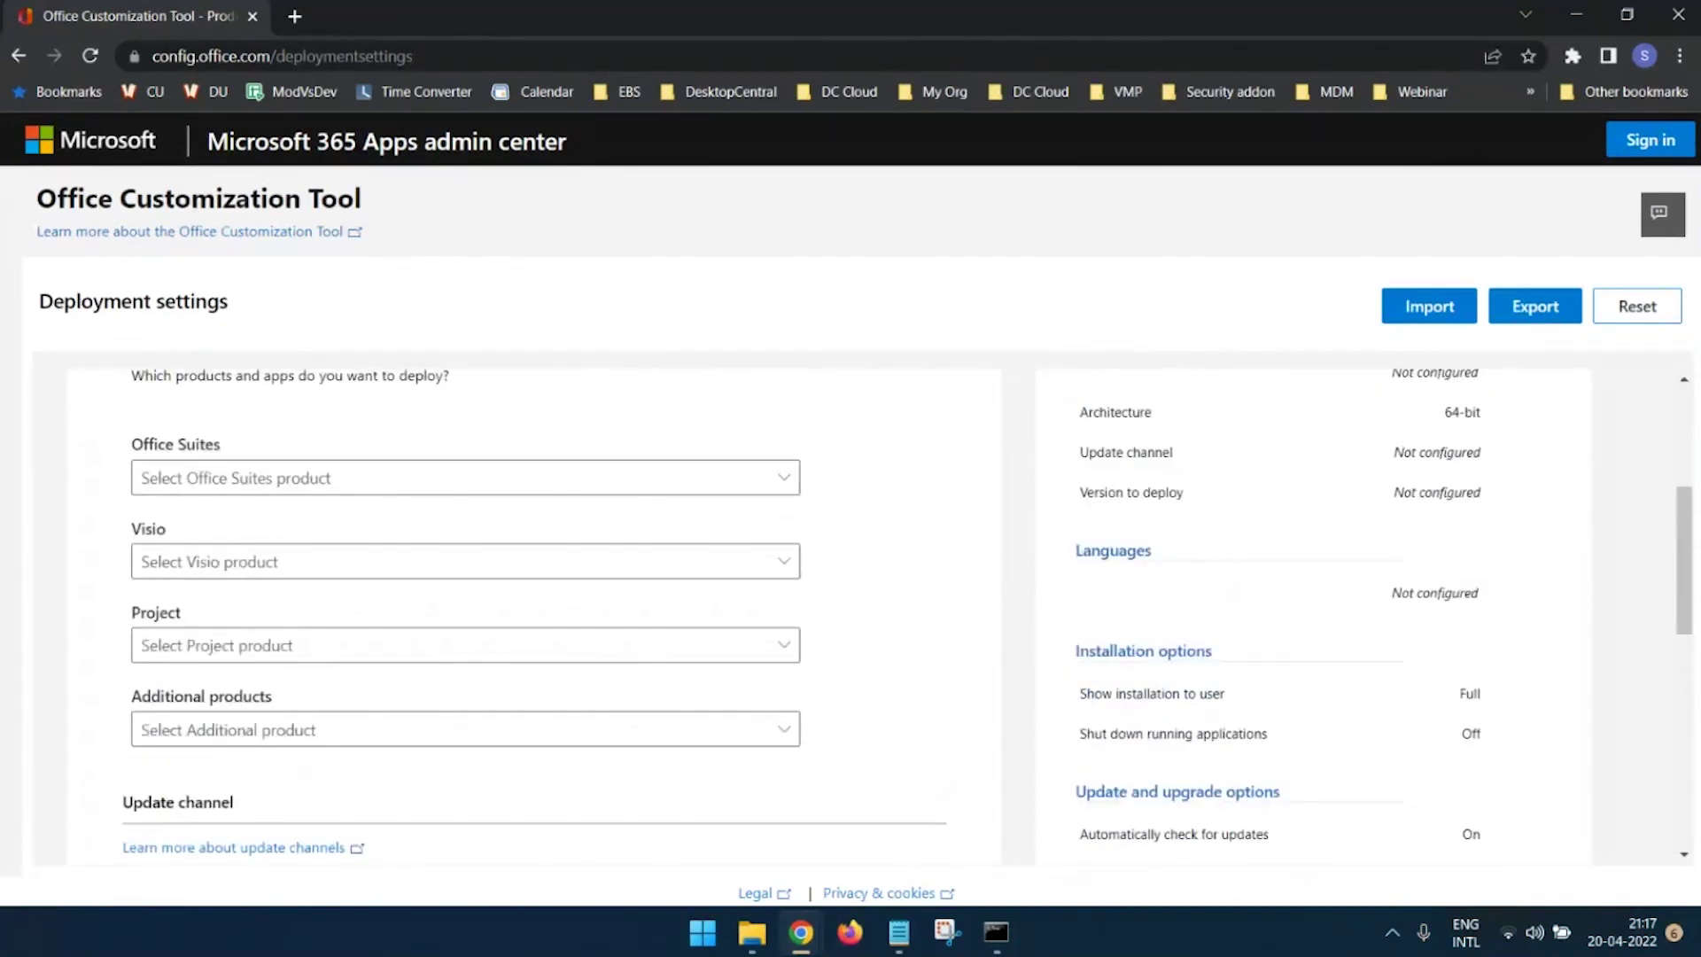
scroll(851, 611, "down", 7)
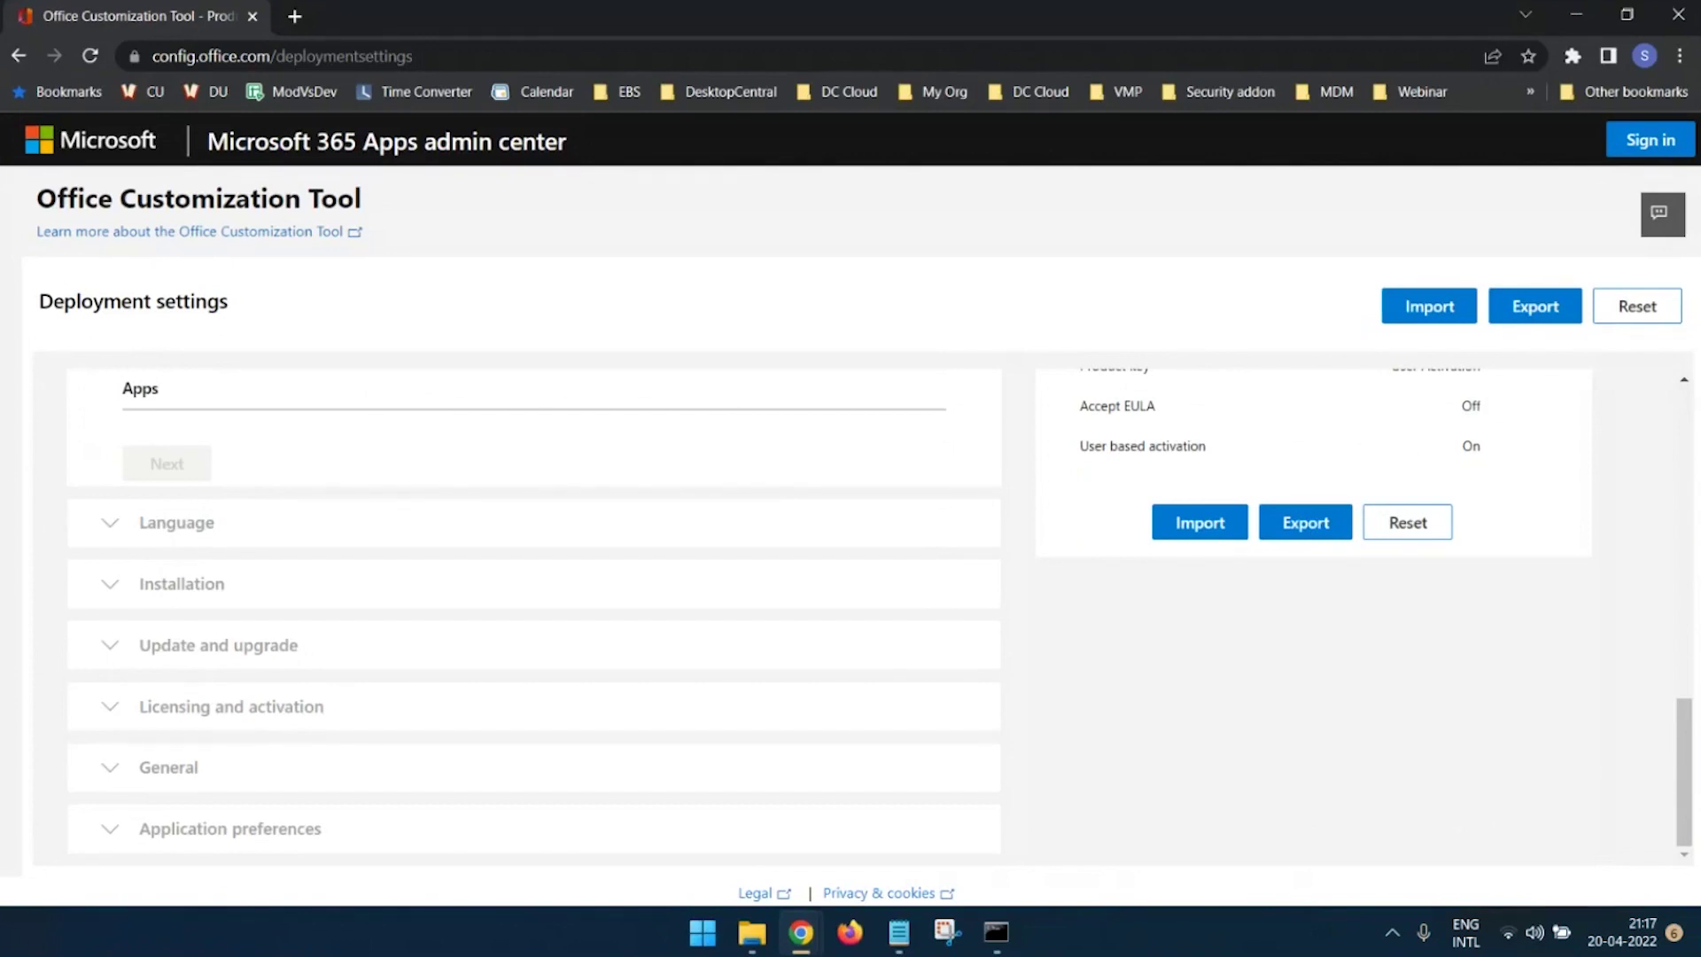
scroll(879, 617, "up", 10)
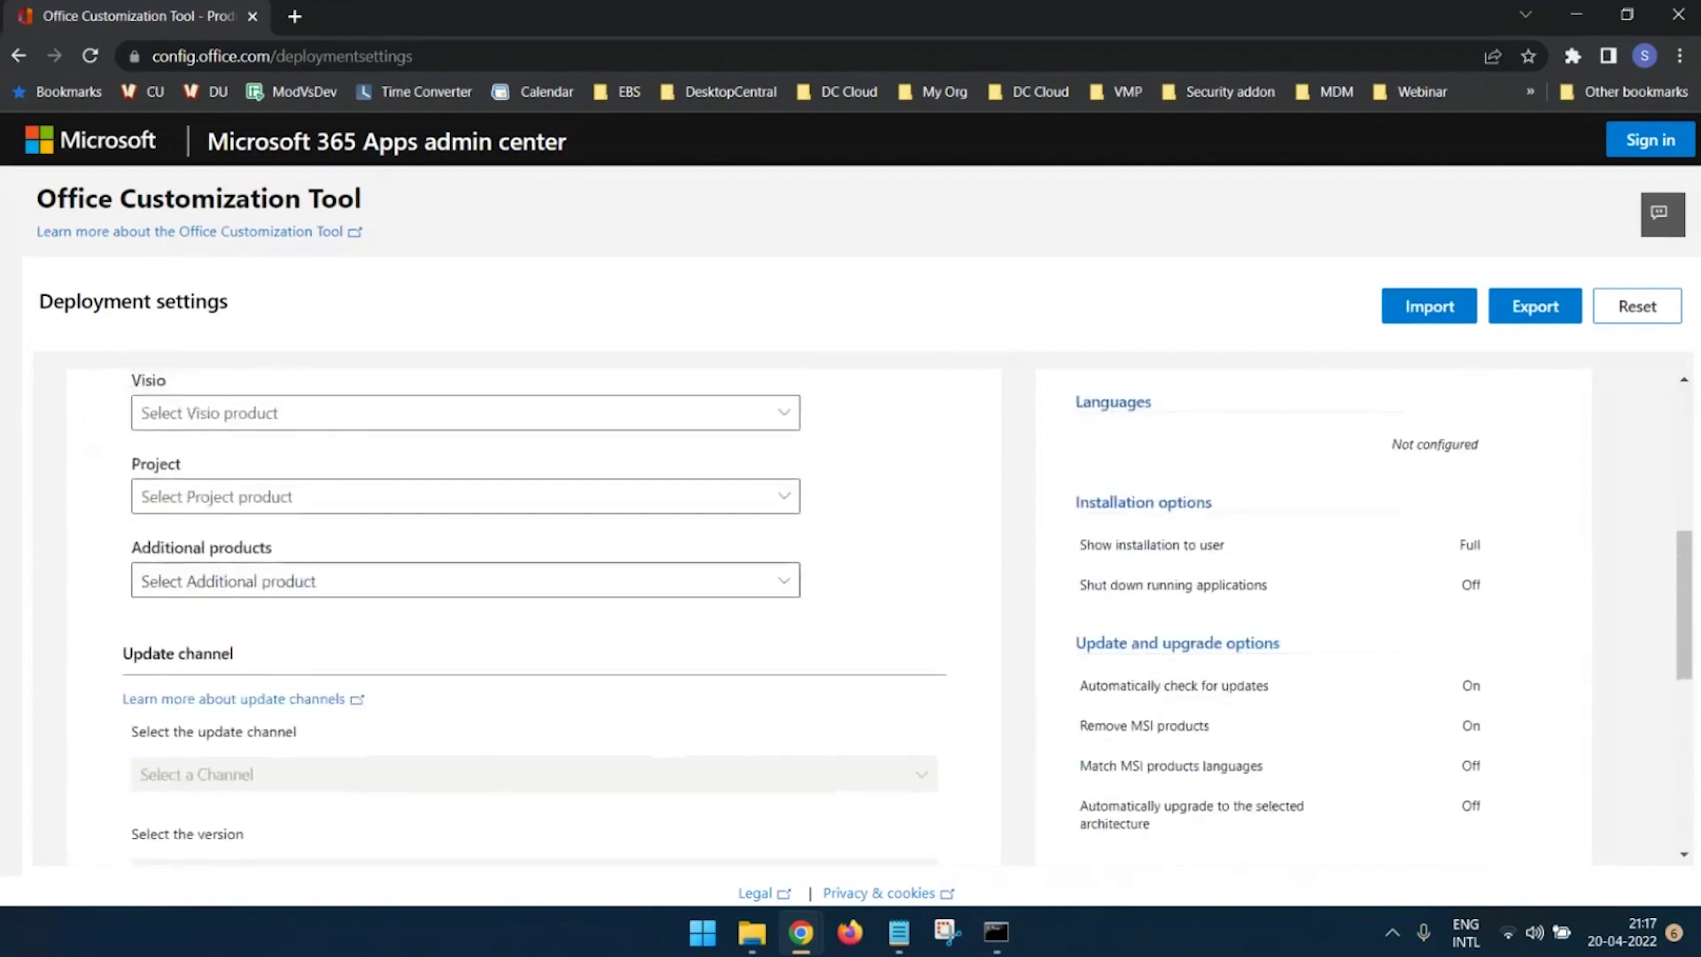
scroll(879, 617, "up", 6)
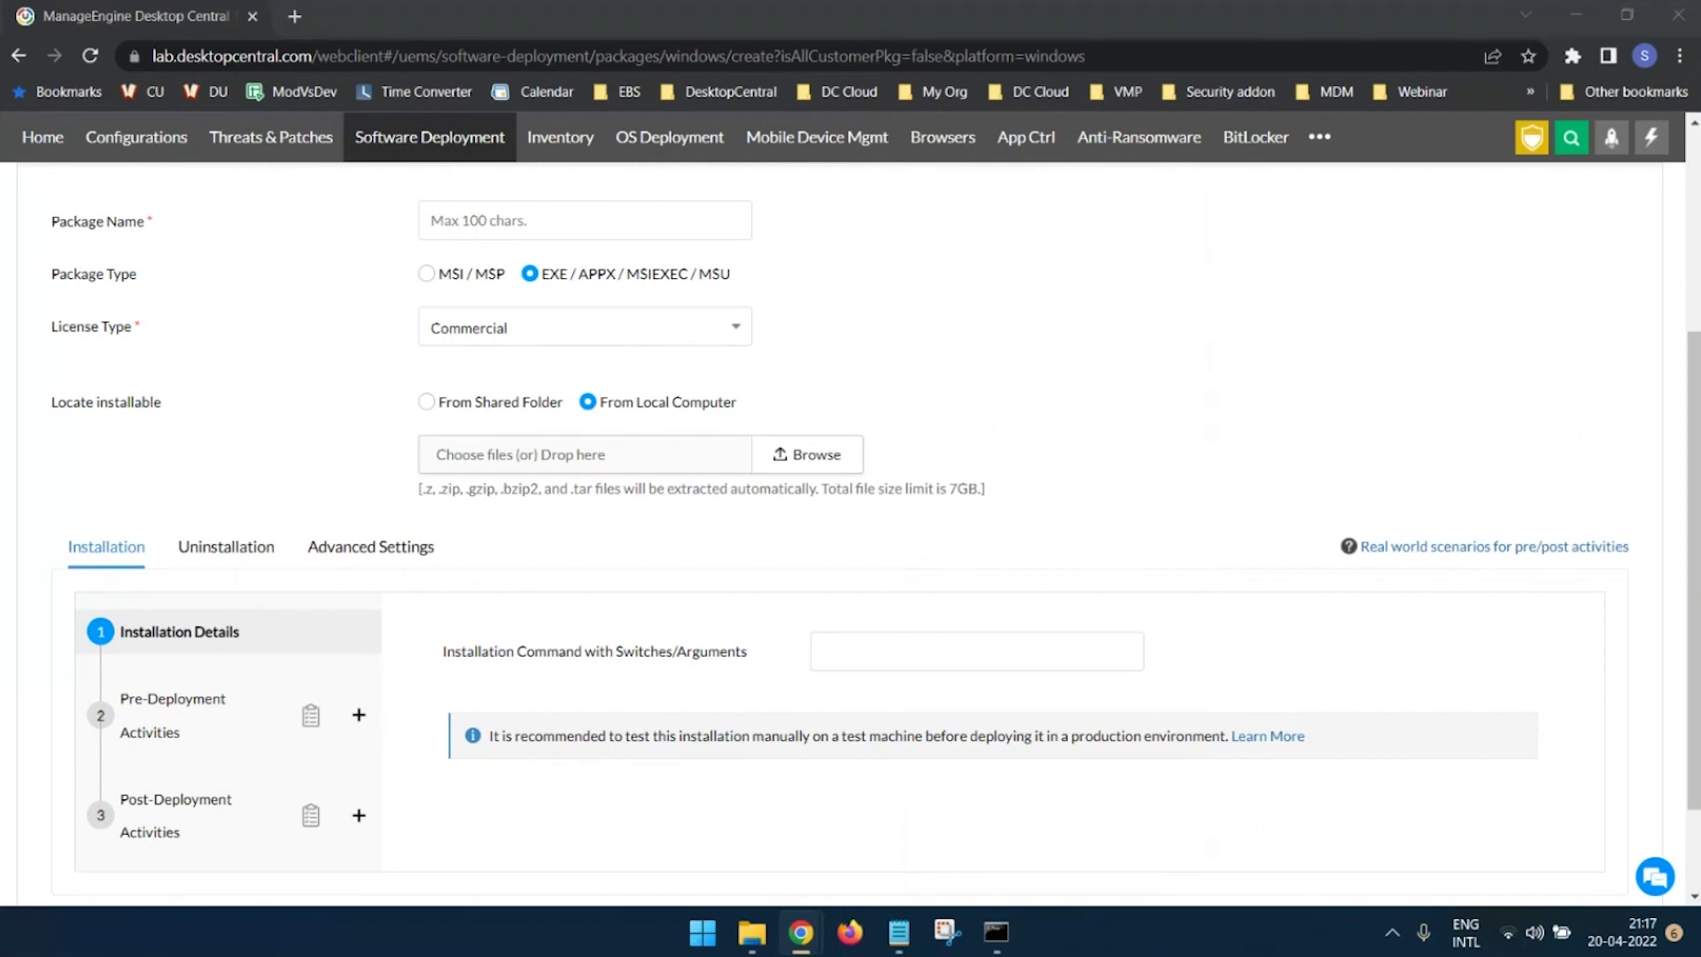
- Browse to the This PC > PERSONAL (E:) > Webinar > O365 folder
left_click(806, 454)
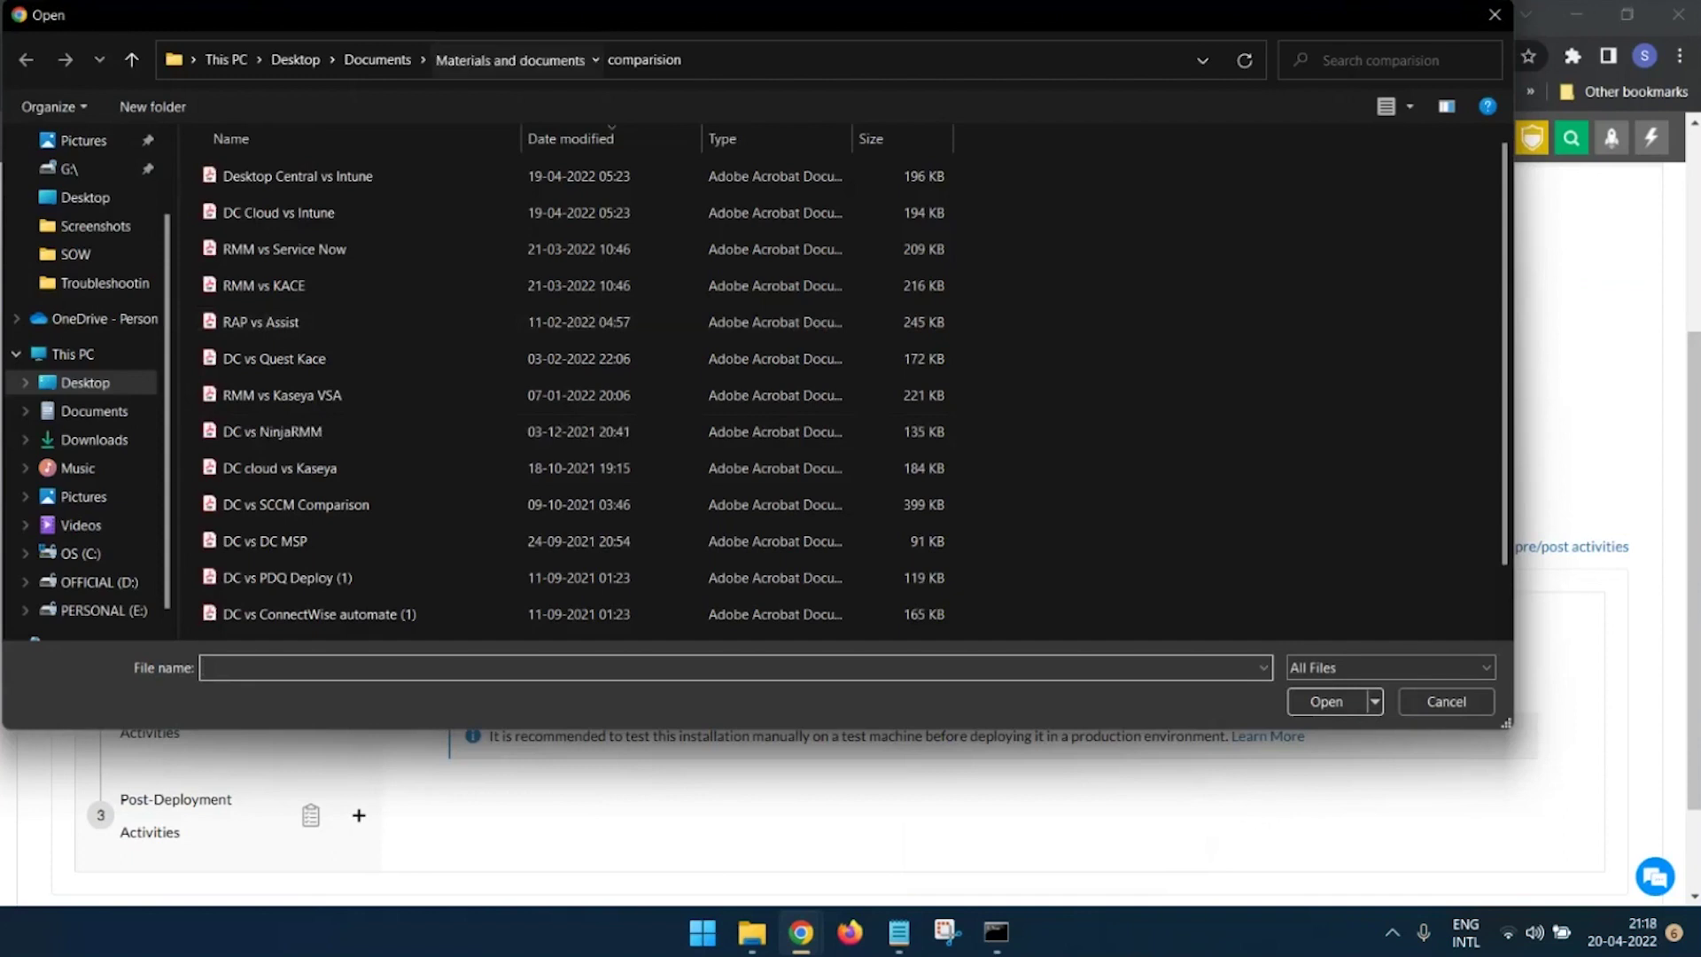
left_click(509, 59)
left_click(226, 60)
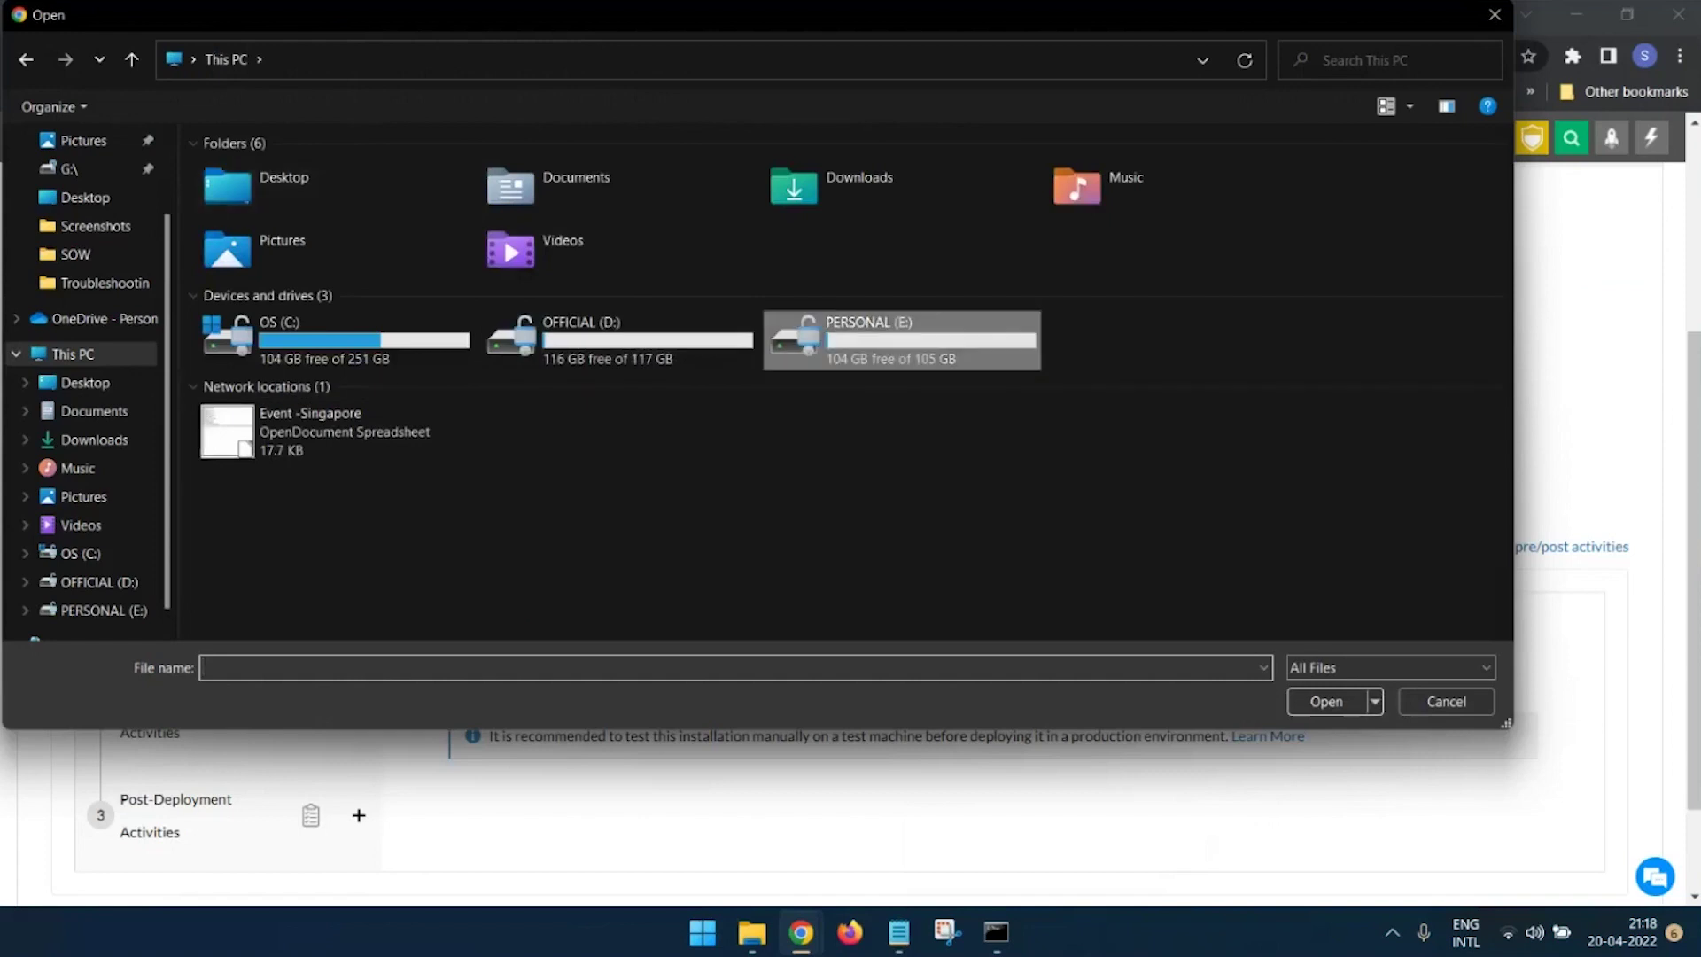
double_click(851, 340)
left_click(355, 176)
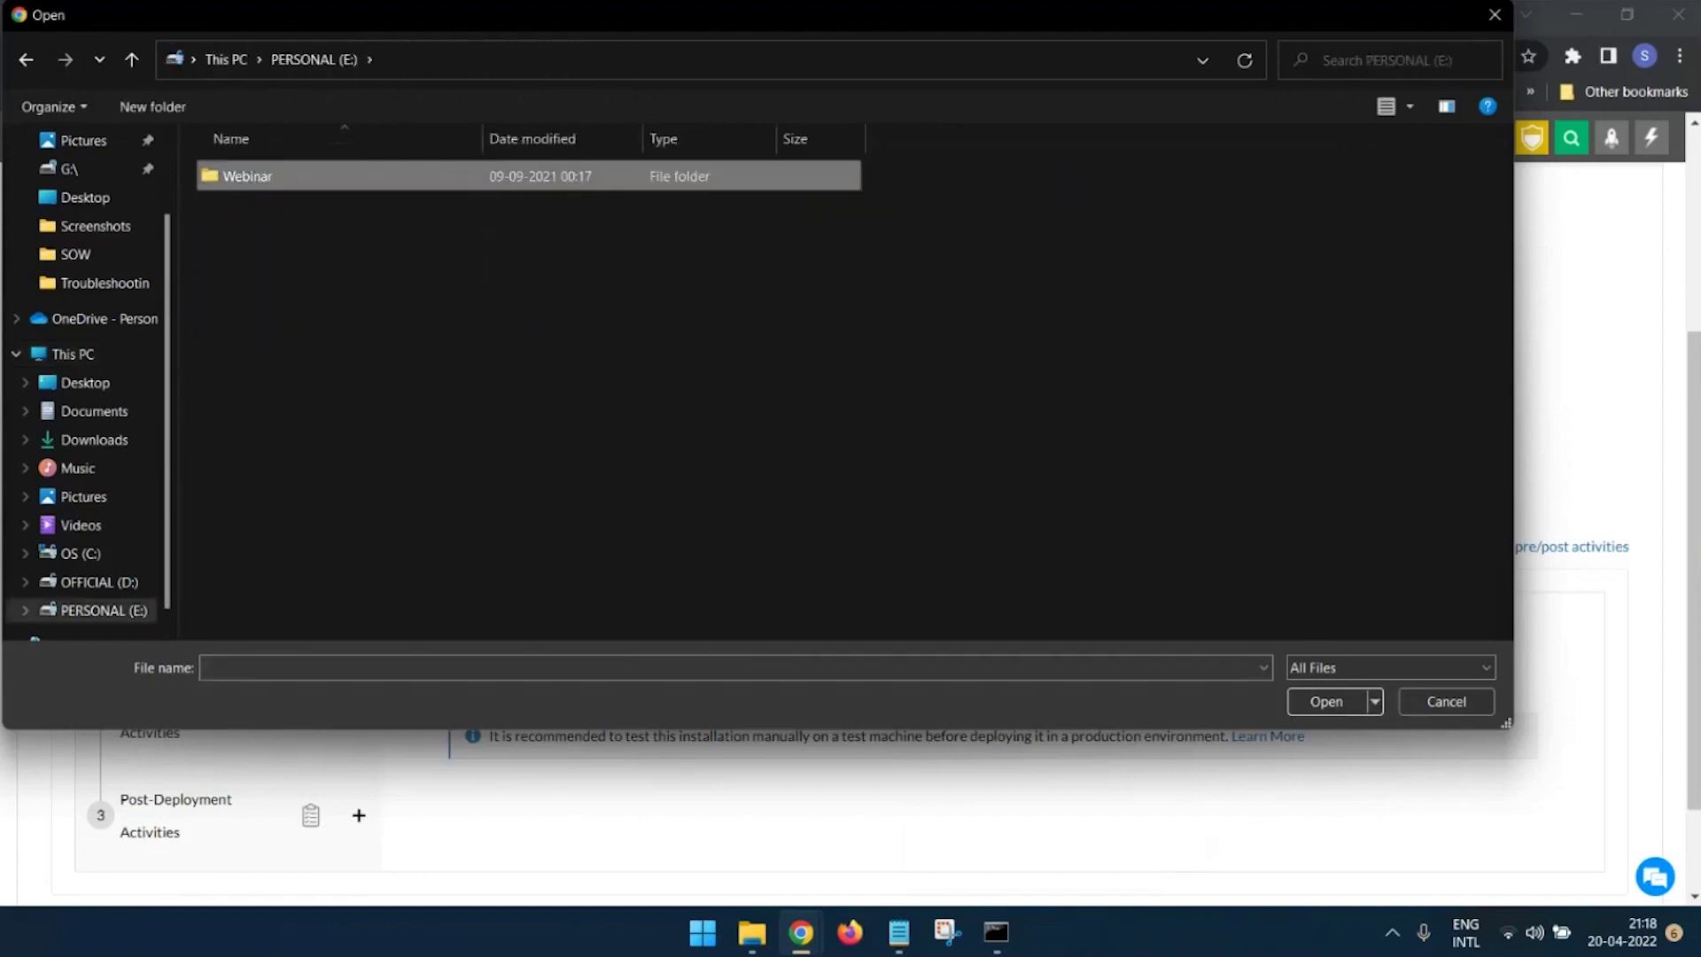
double_click(354, 176)
double_click(266, 175)
- Upload setup.exe and Newconfig.xml together as the installable files
left_click(266, 358)
left_click(266, 285, "ctrl")
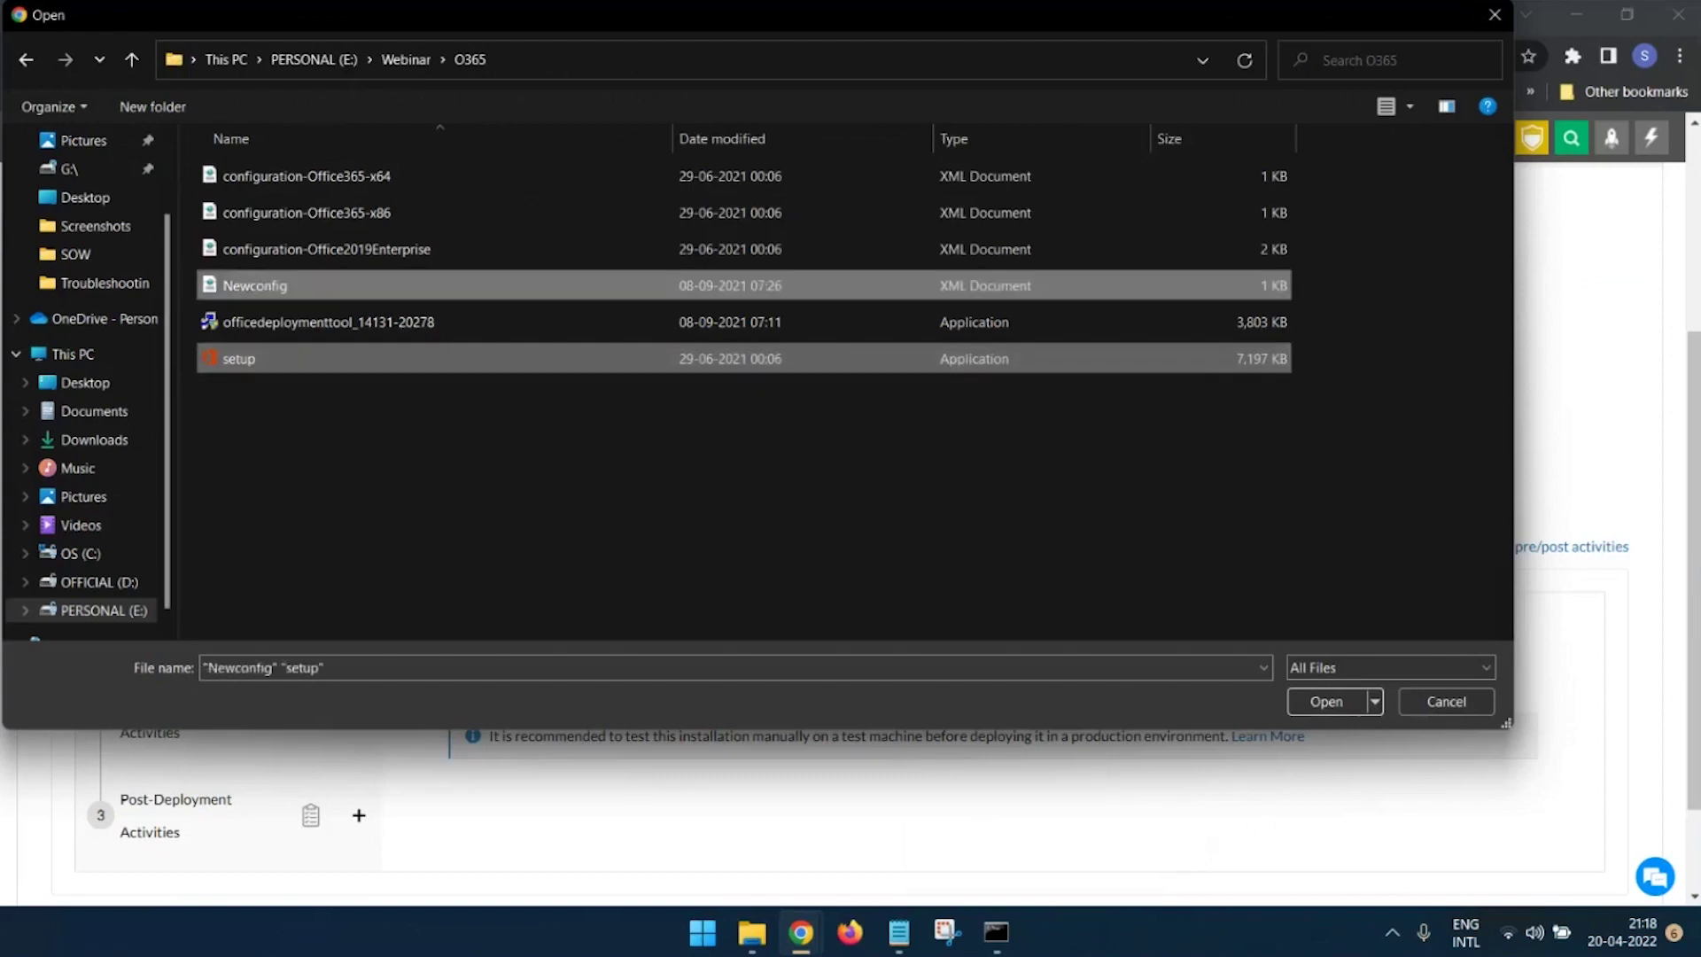
key("Tab")
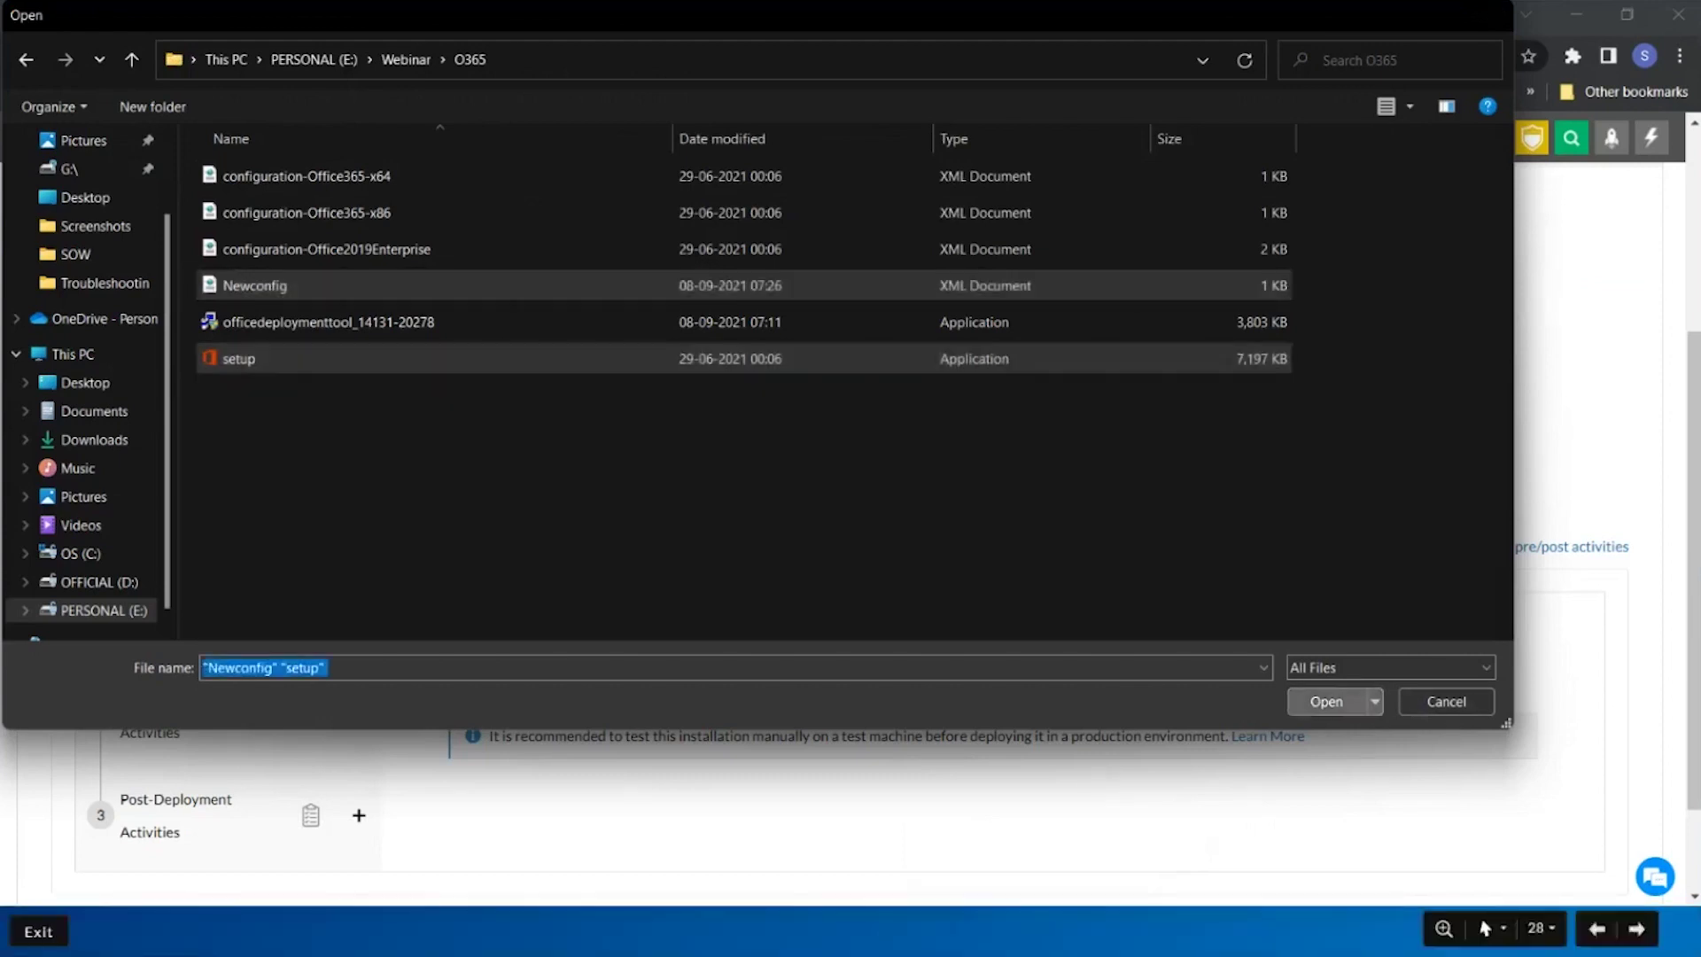
key("Return")
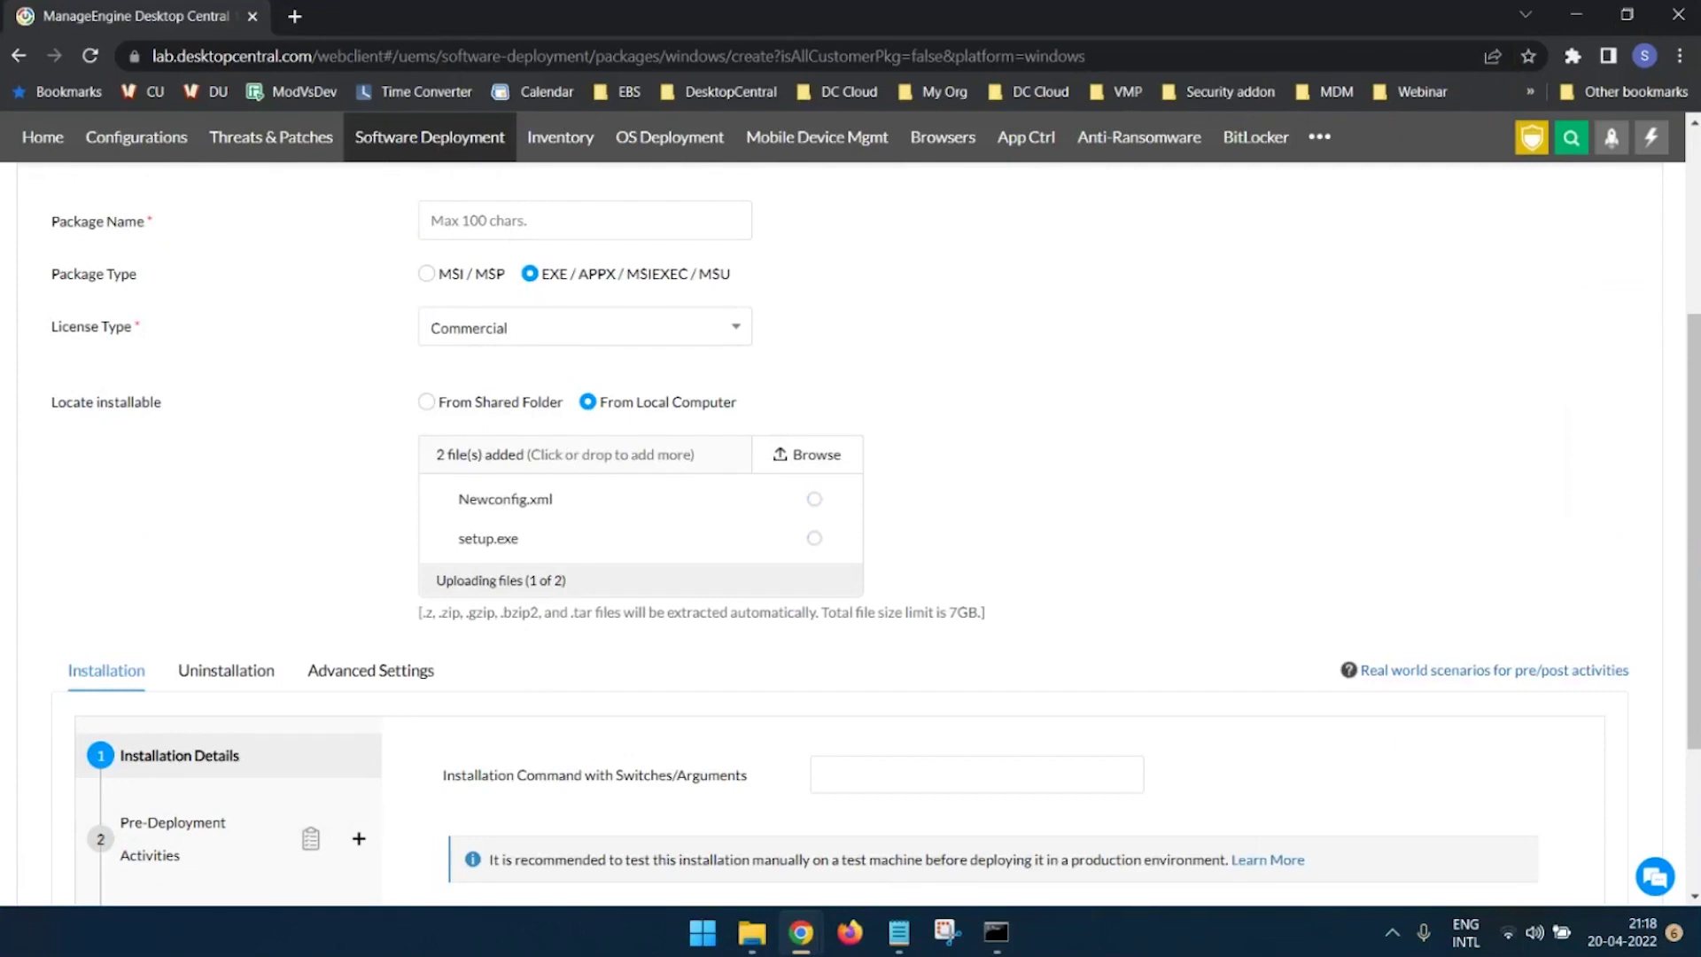
scroll(850, 531, "down", 1)
left_click(977, 663)
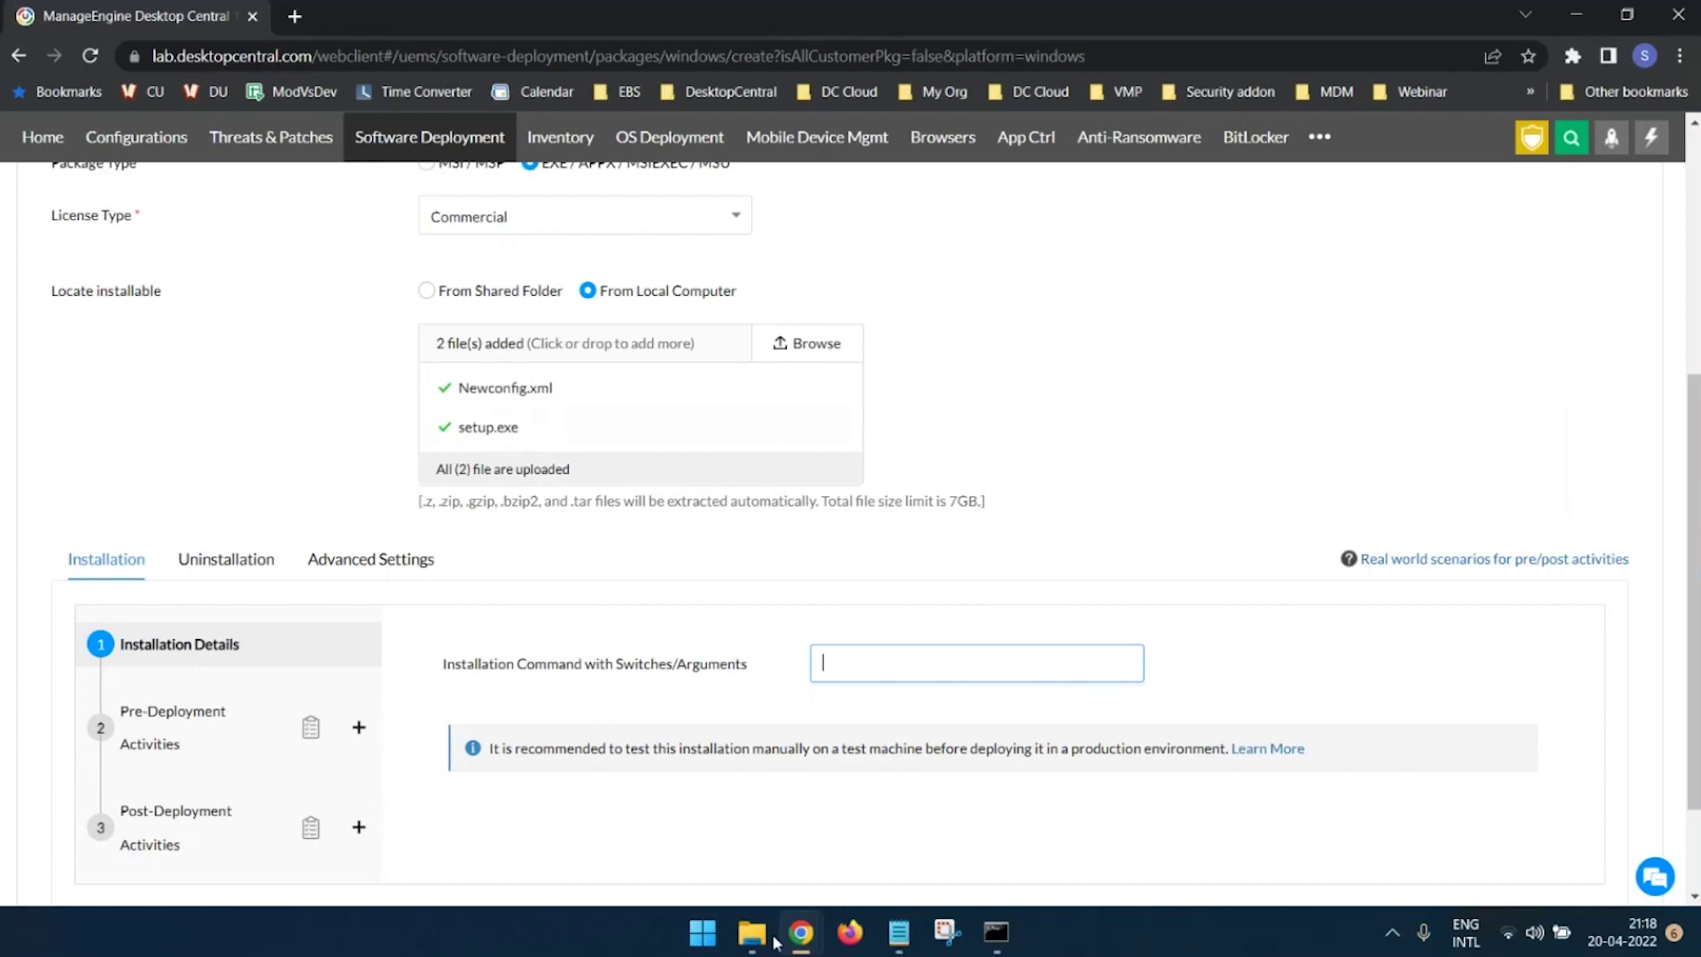
- Paste the network-share setup.exe /configure config.xml line from o365 cmds as the Installation Command
left_click(771, 937)
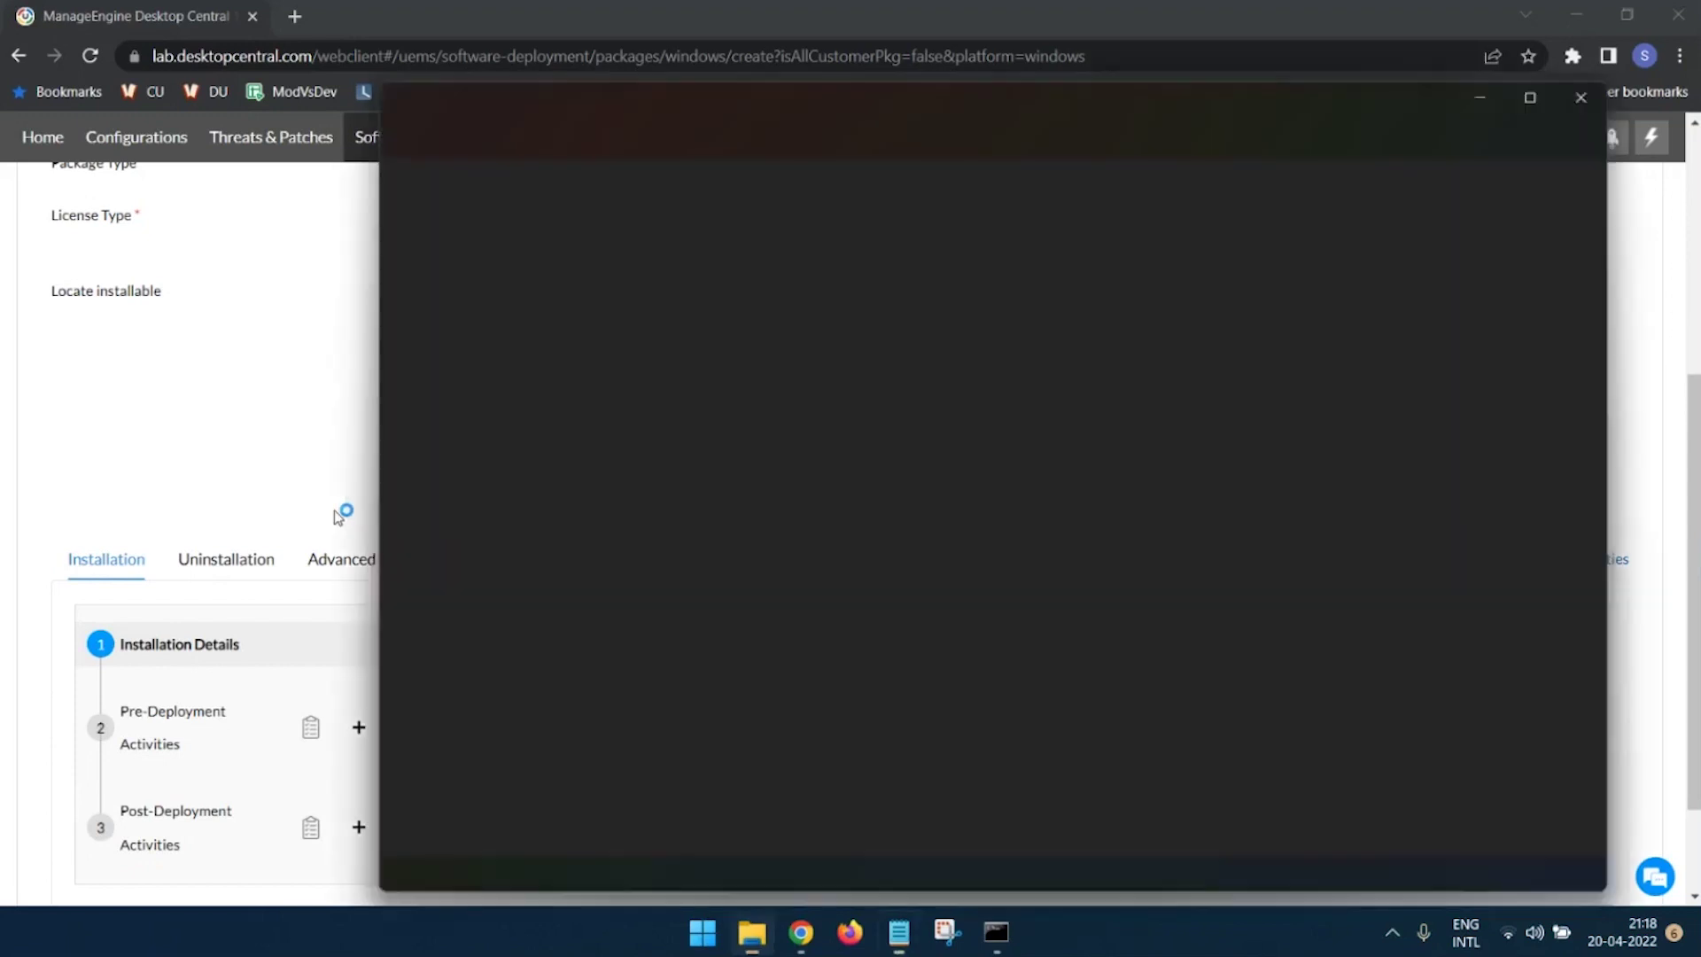
left_click_drag(380, 333, 1492, 333)
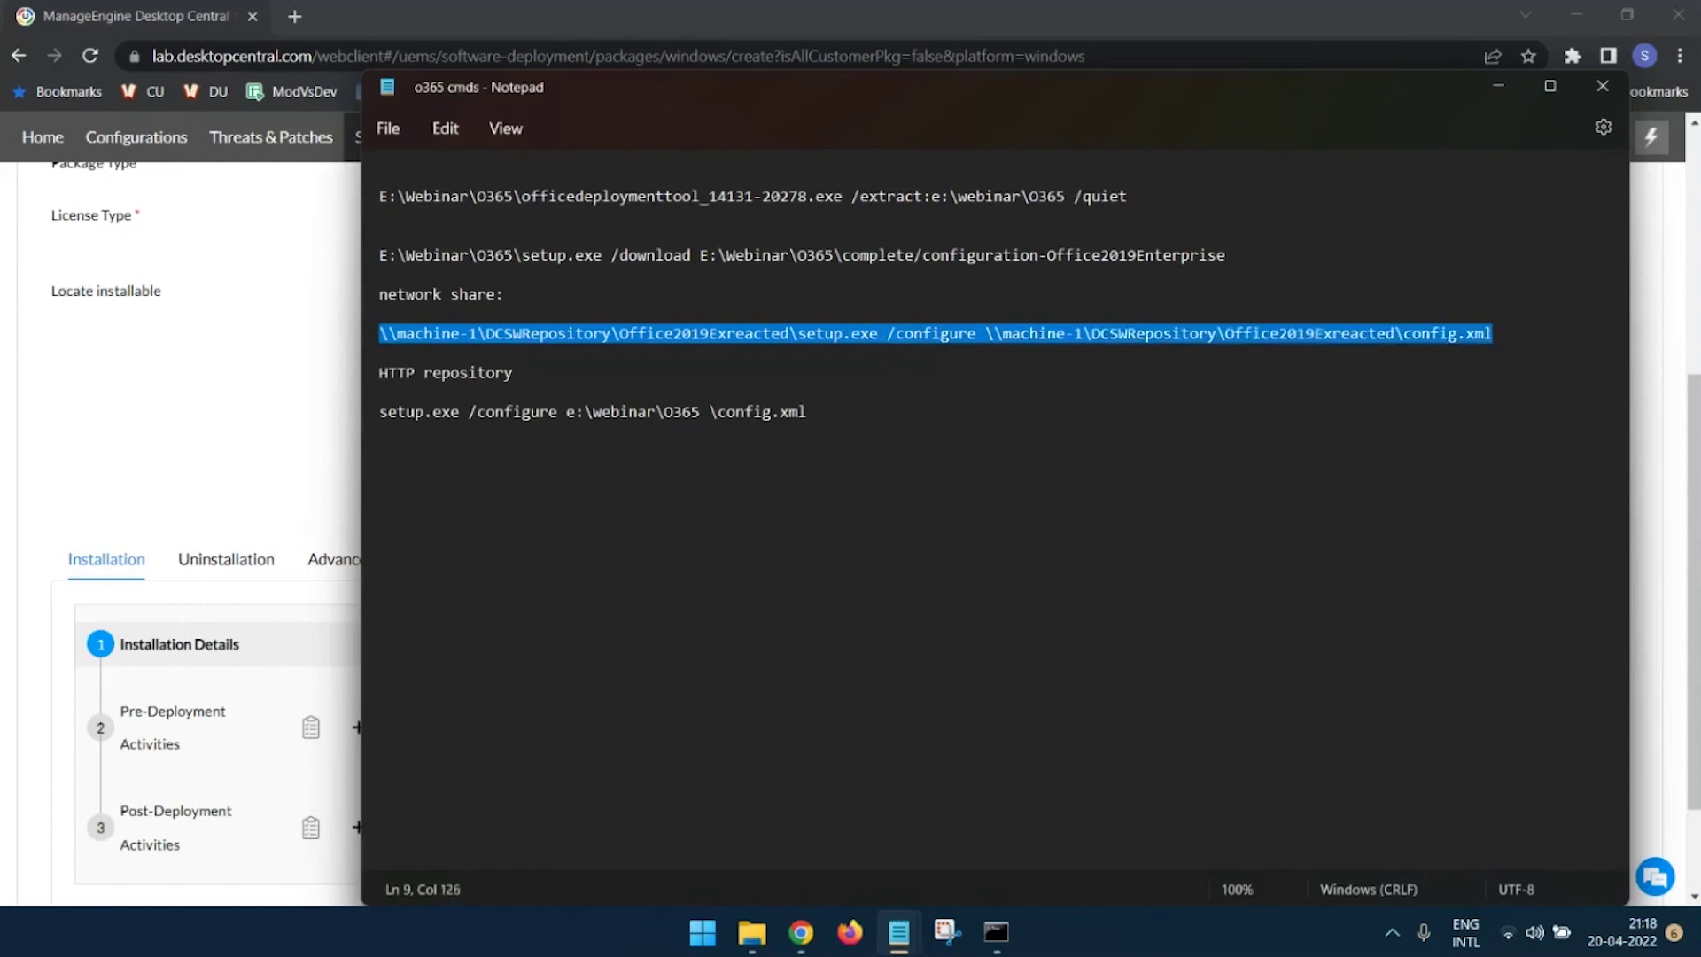
right_click(1135, 333)
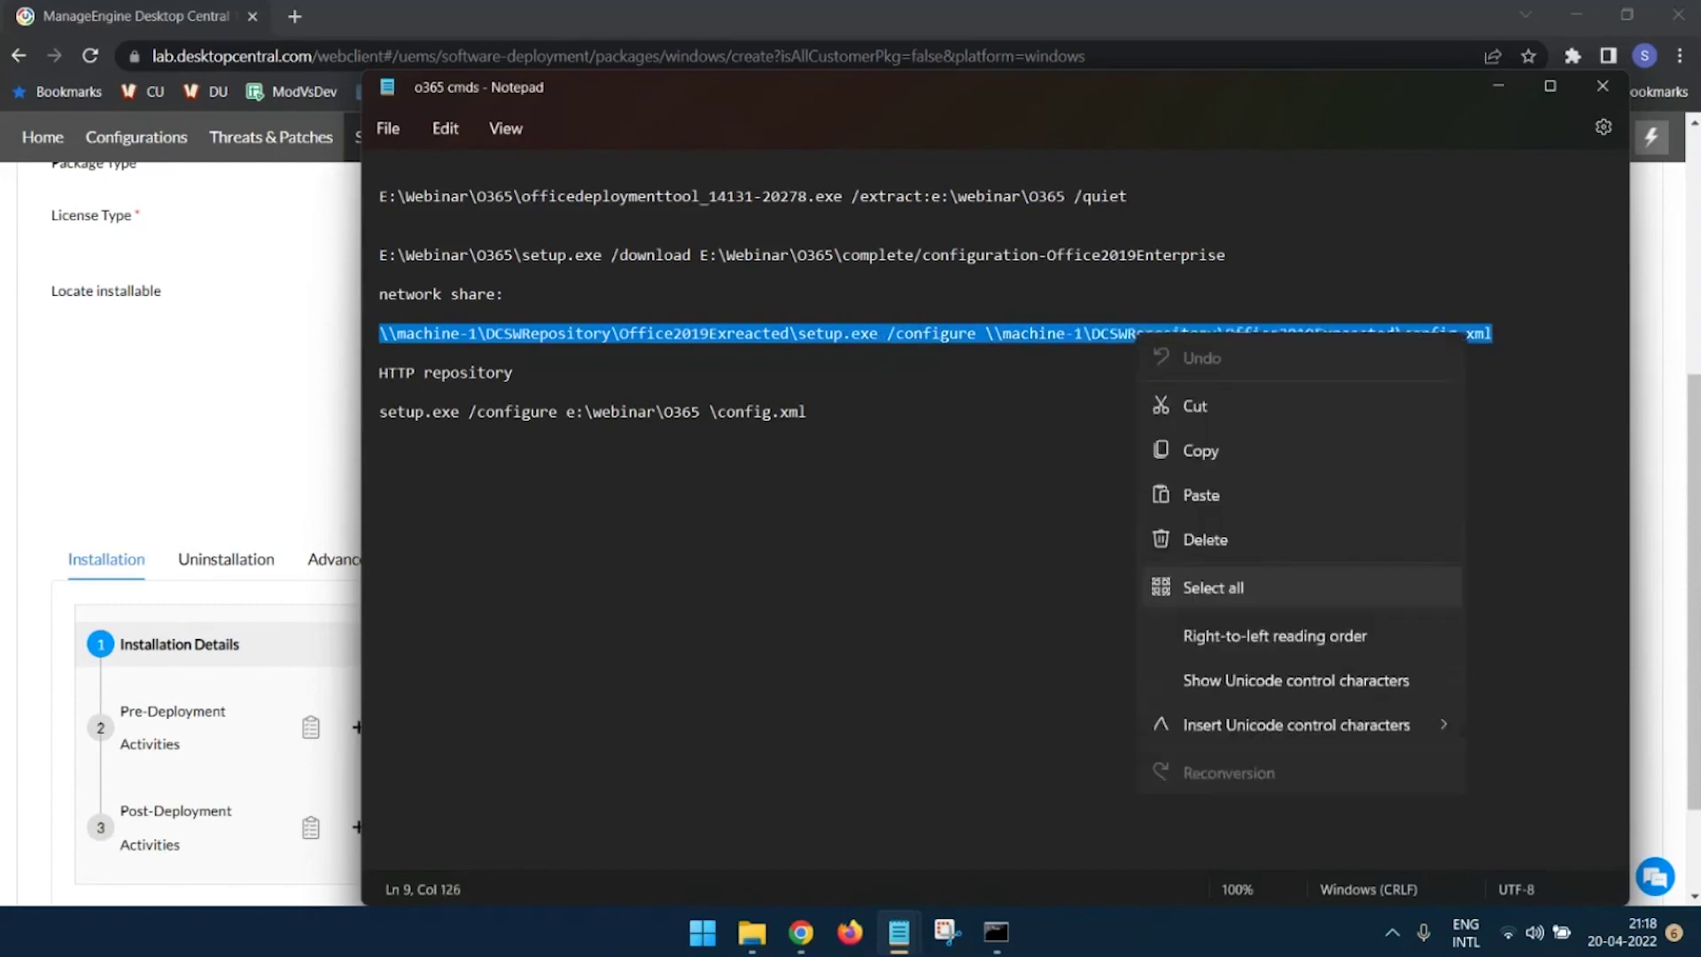
left_click(1171, 449)
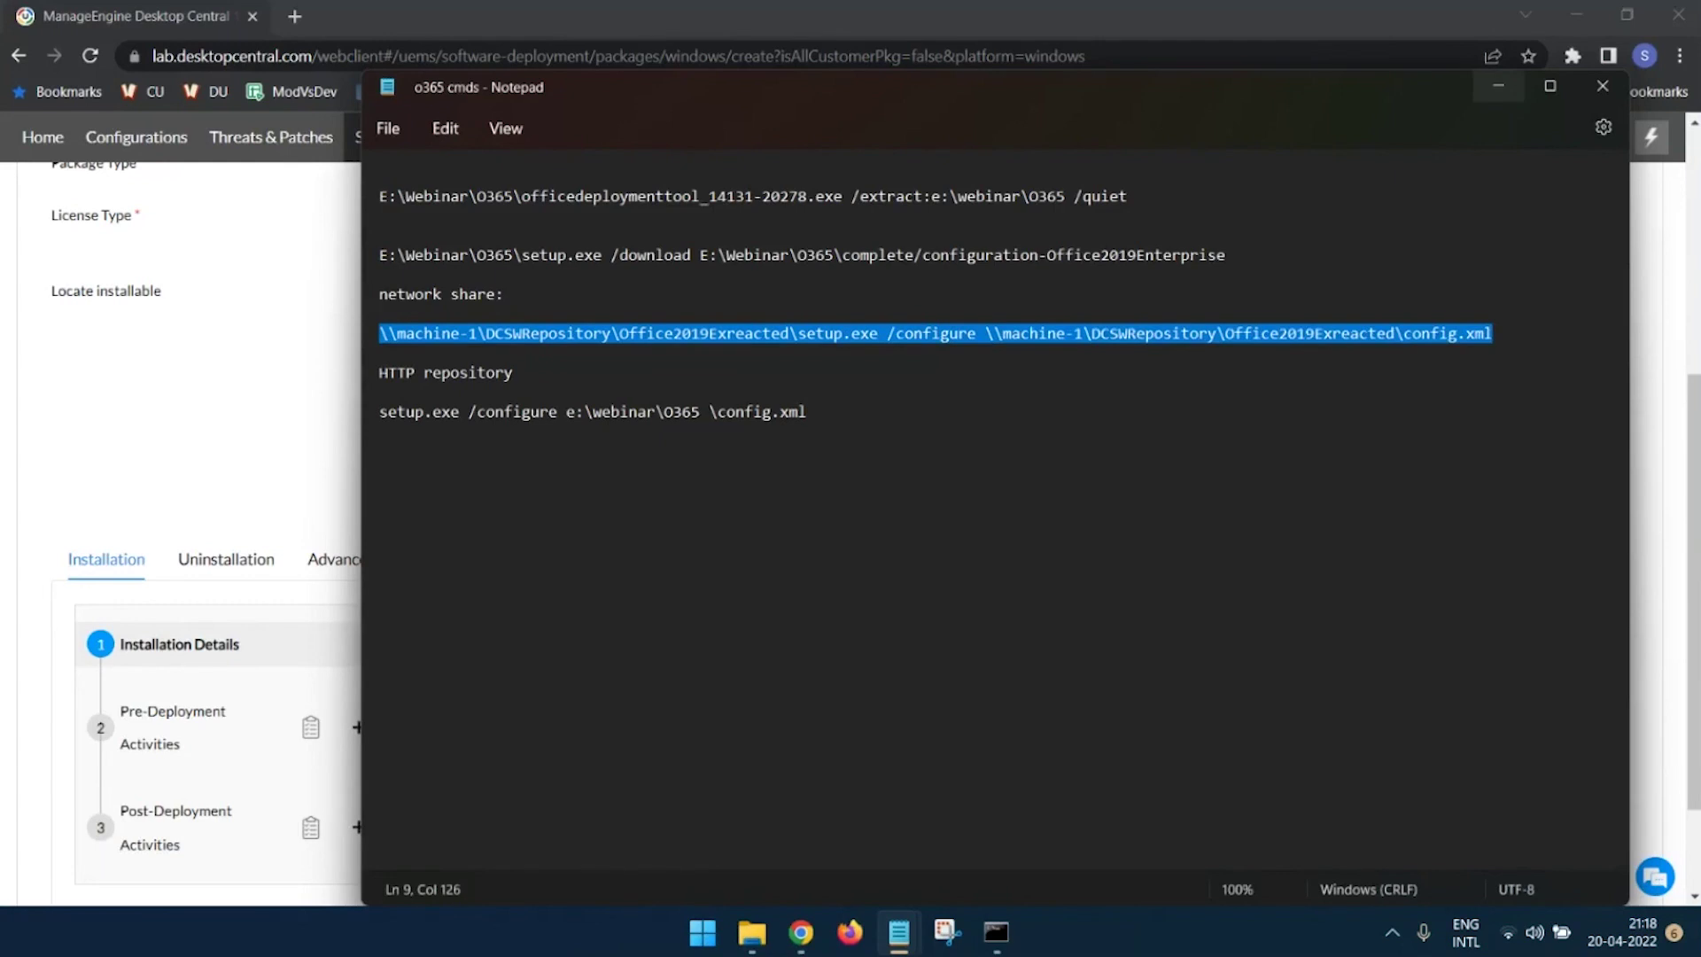
key("super+Down")
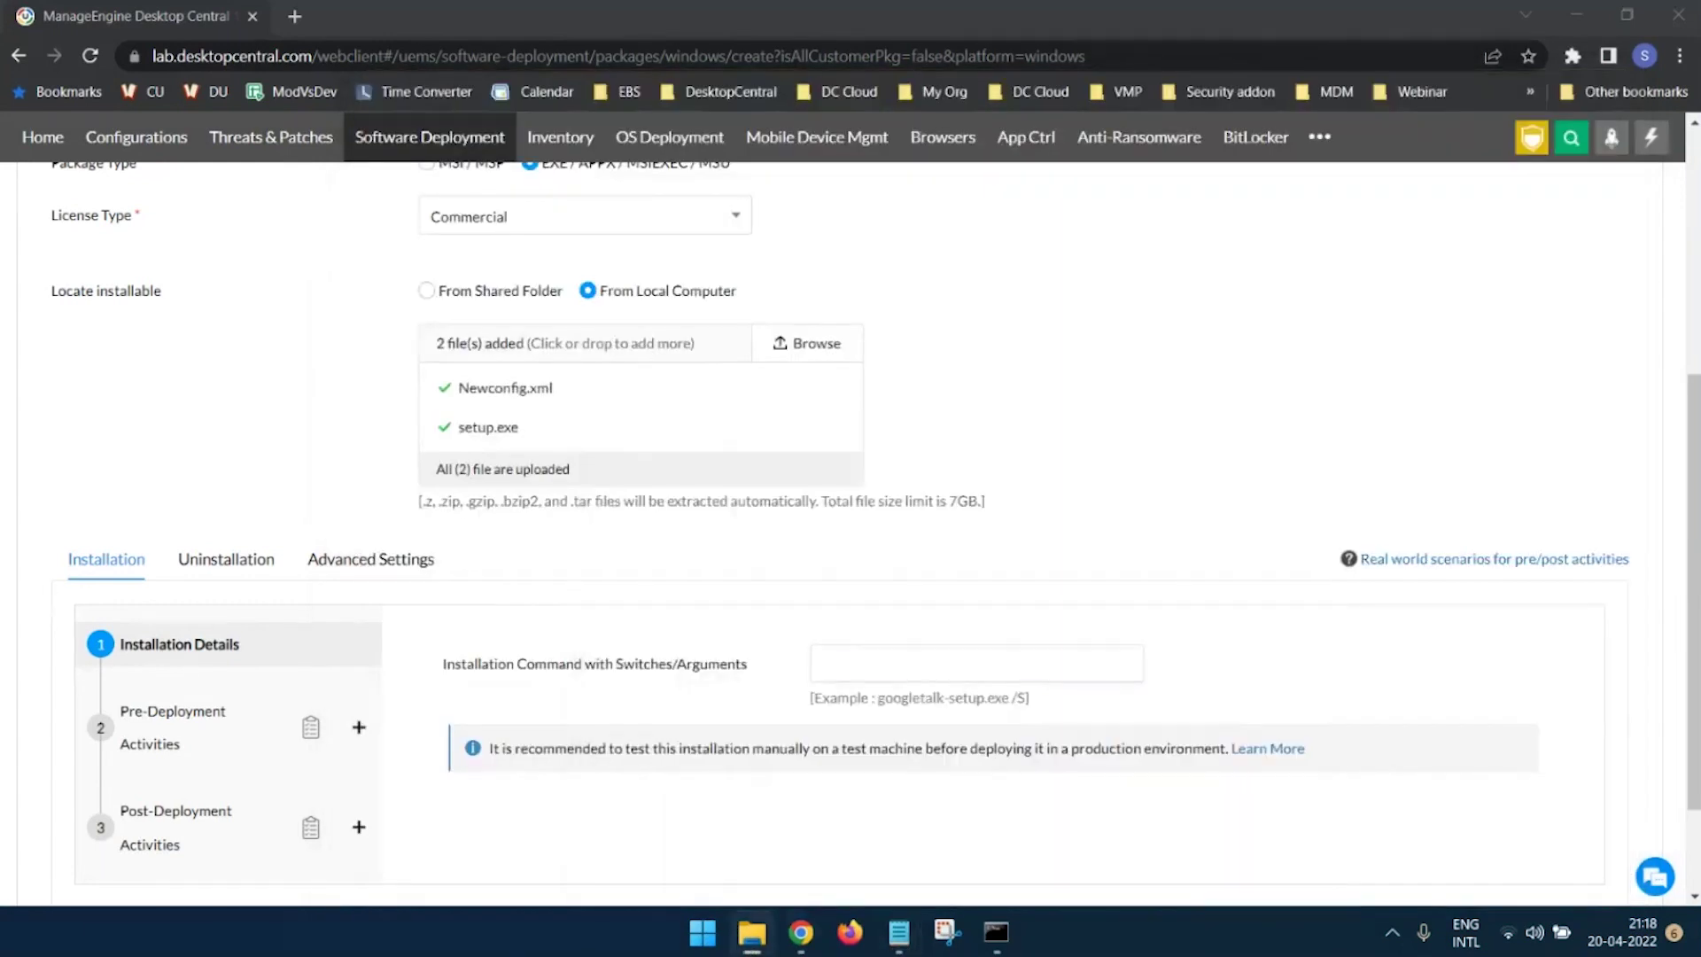
key("ctrl+v")
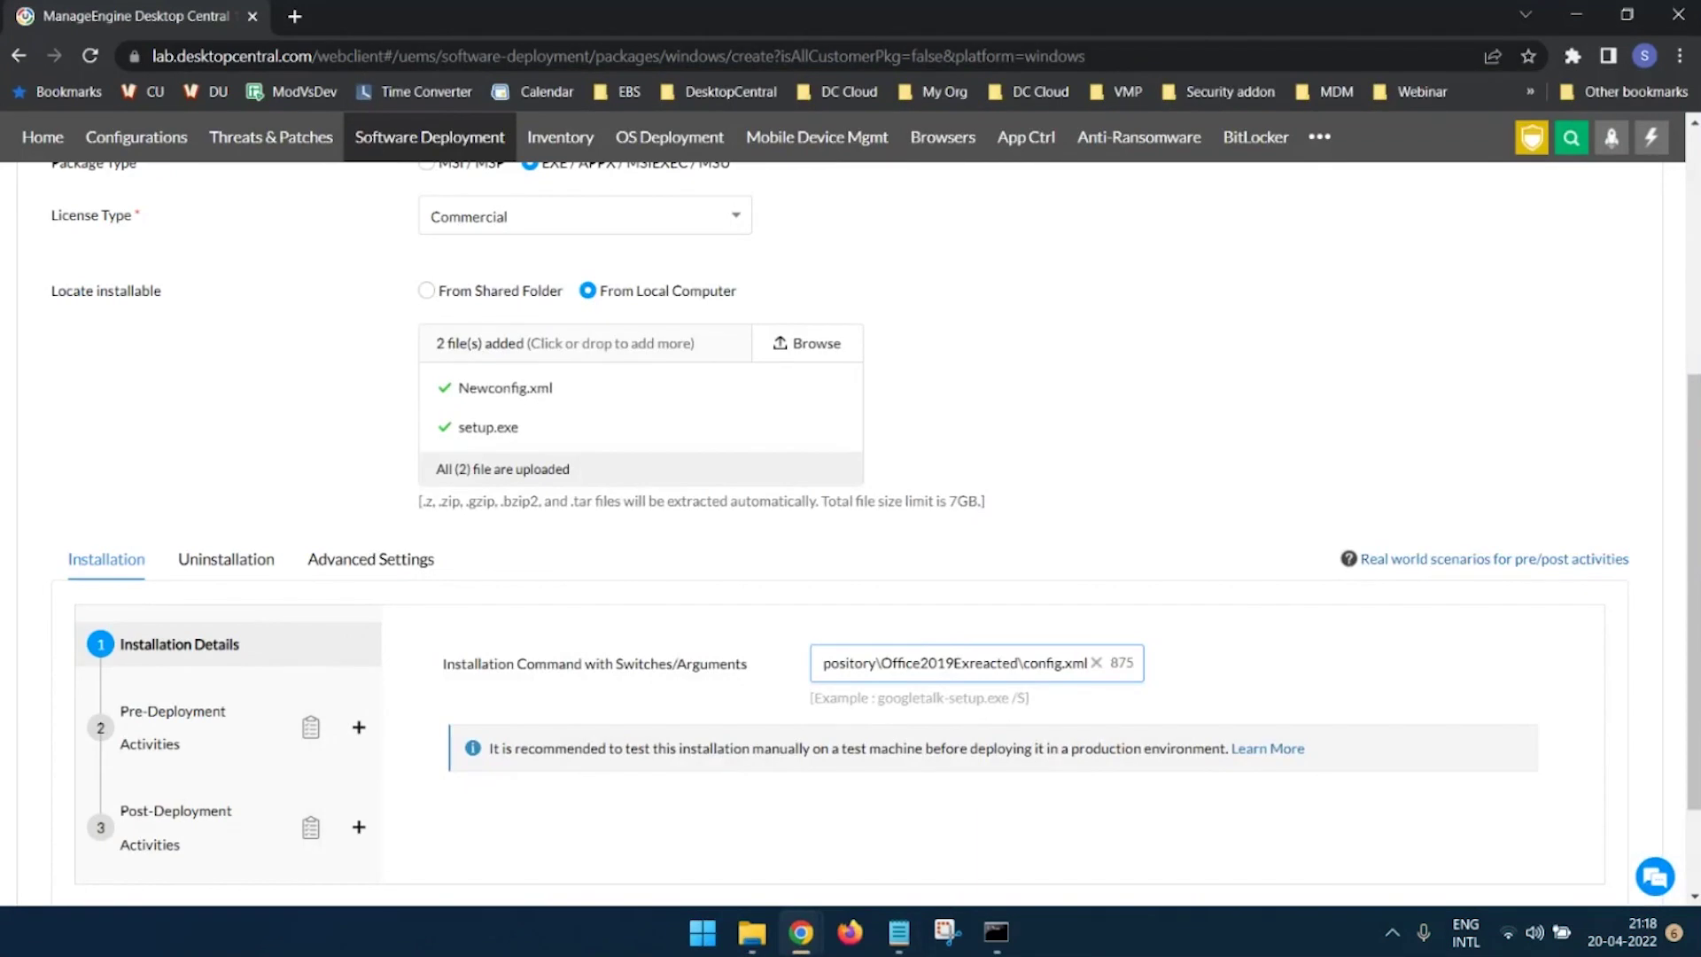
left_click(752, 932)
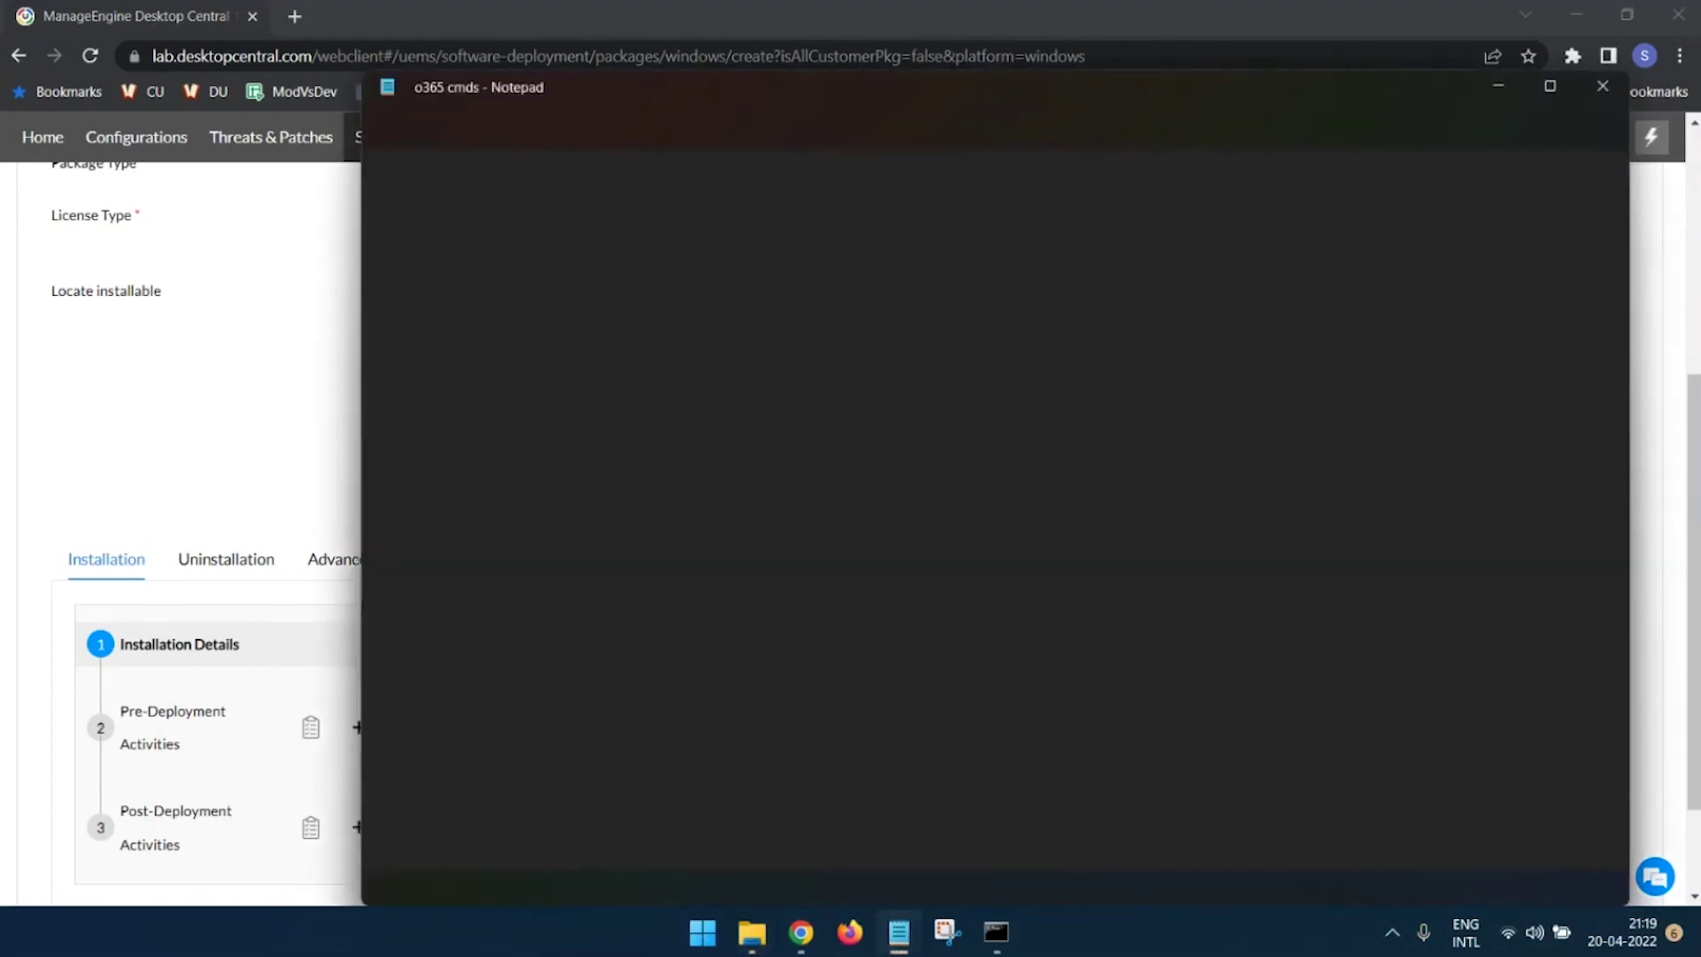
- Delete 'e:\webinar\O365 ' from the HTTP repository command and select the edited line
left_click_drag(806, 411, 380, 412)
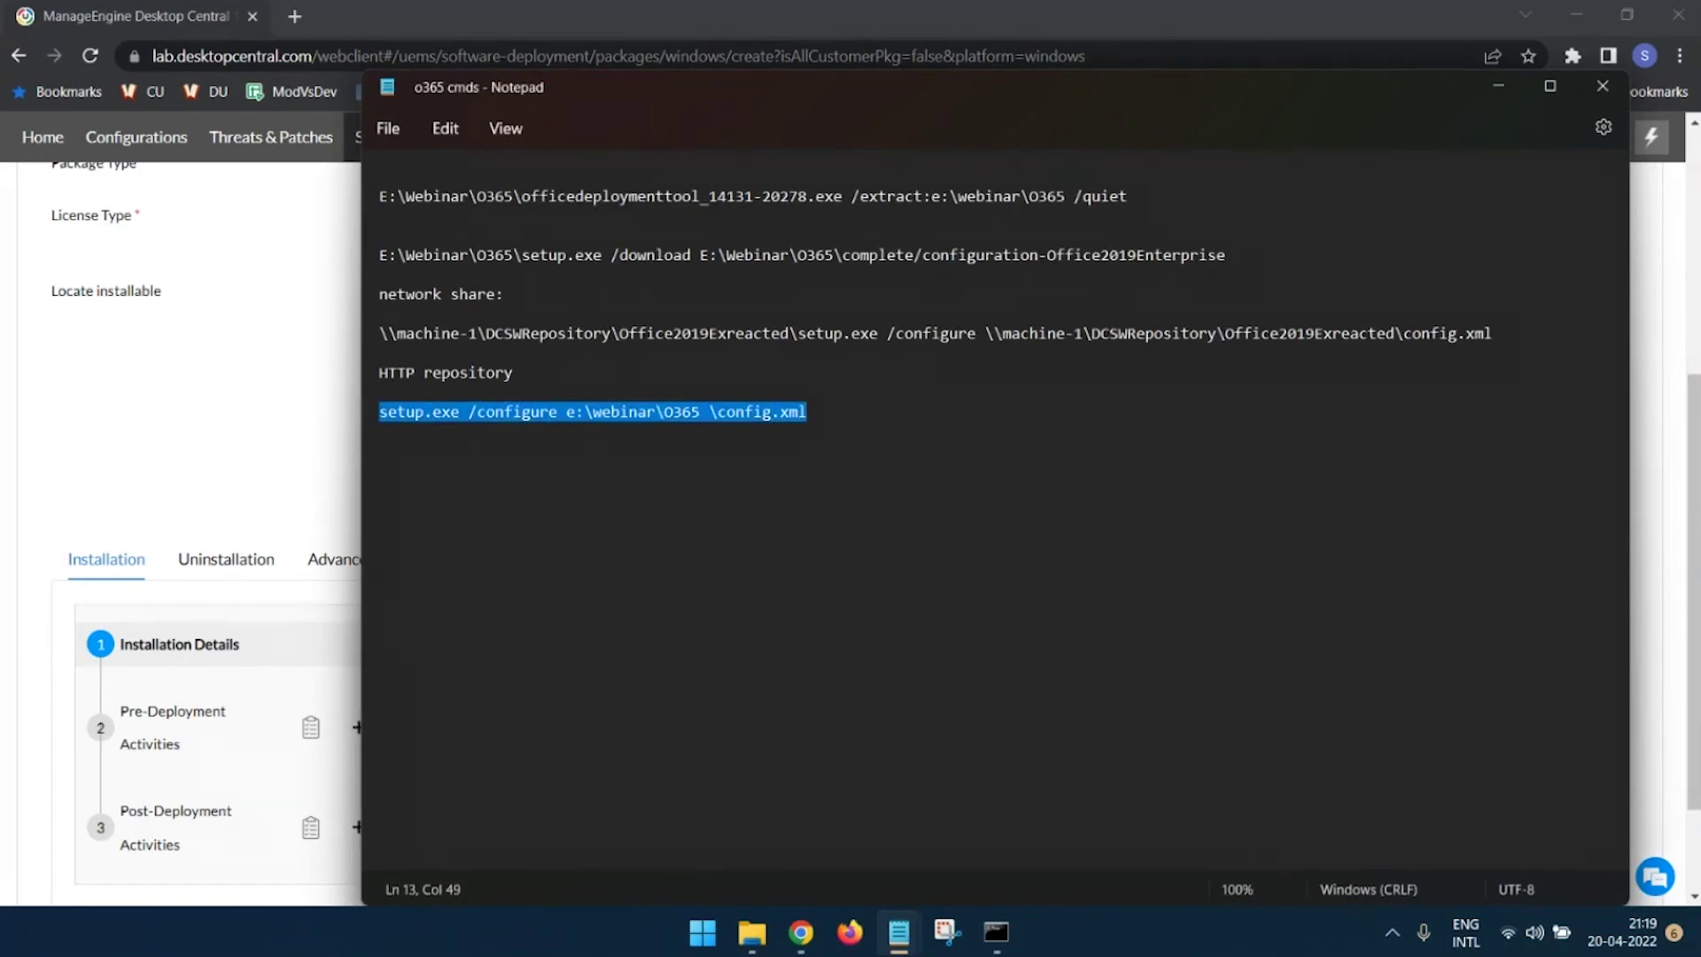
left_click(807, 412)
left_click_drag(807, 412, 608, 412)
left_click(379, 432)
left_click(711, 412)
left_click_drag(711, 412, 567, 412)
key("BackSpace")
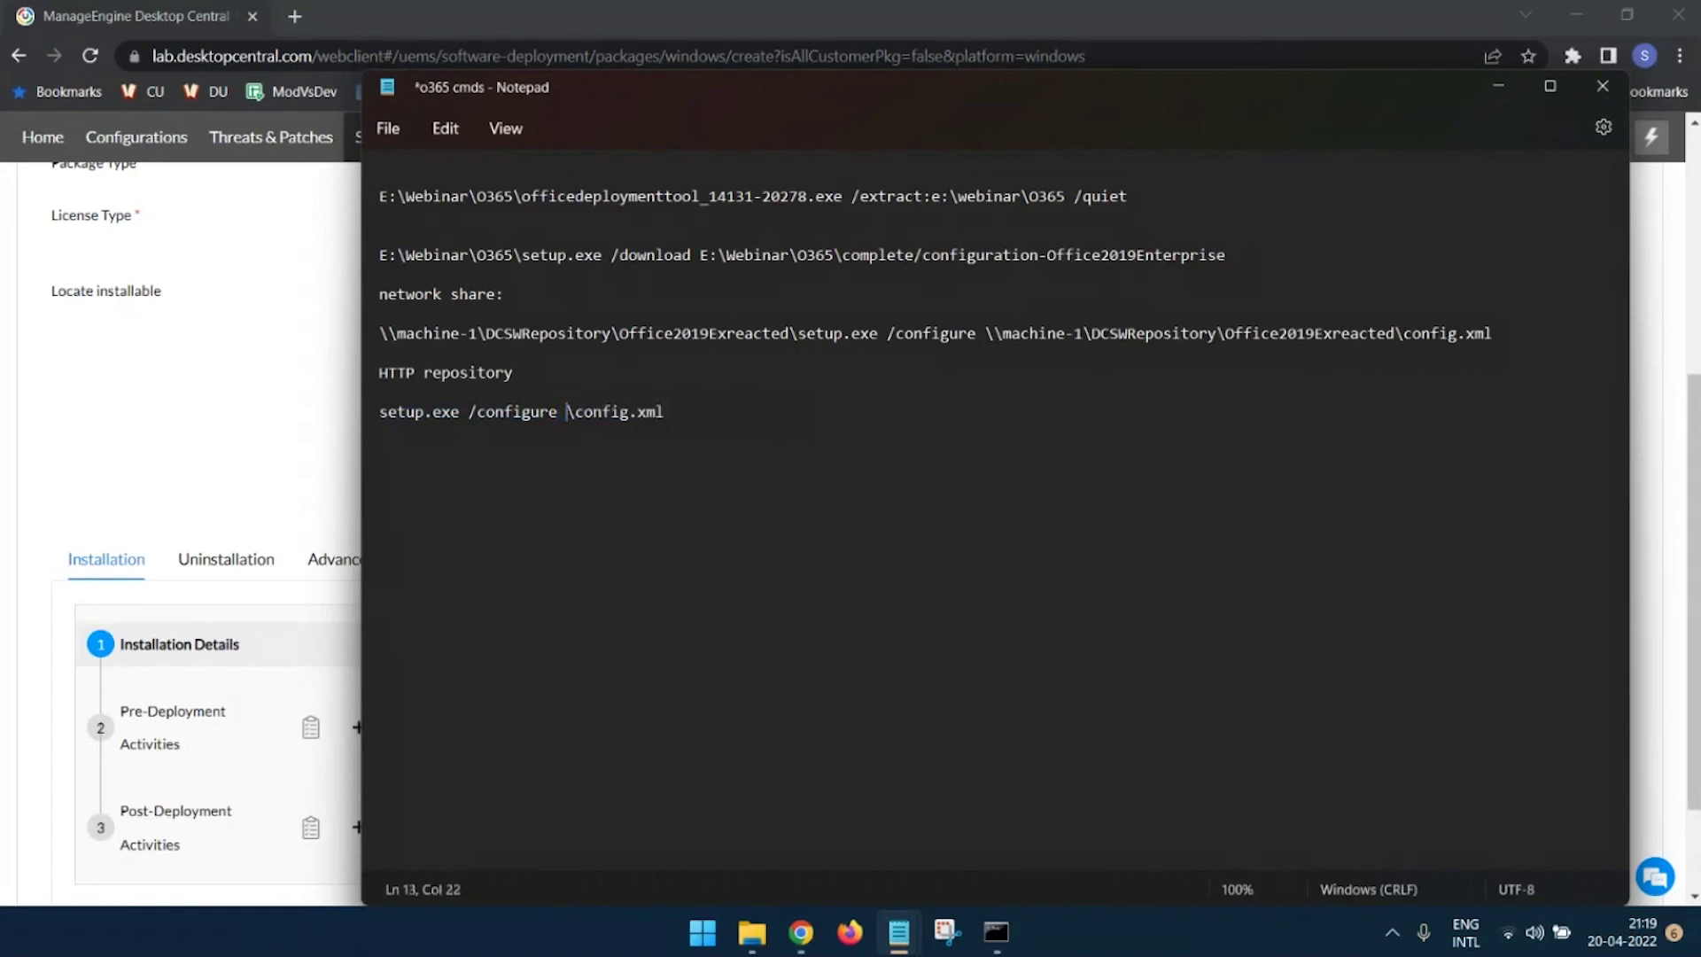
key("End")
key("shift+Home")
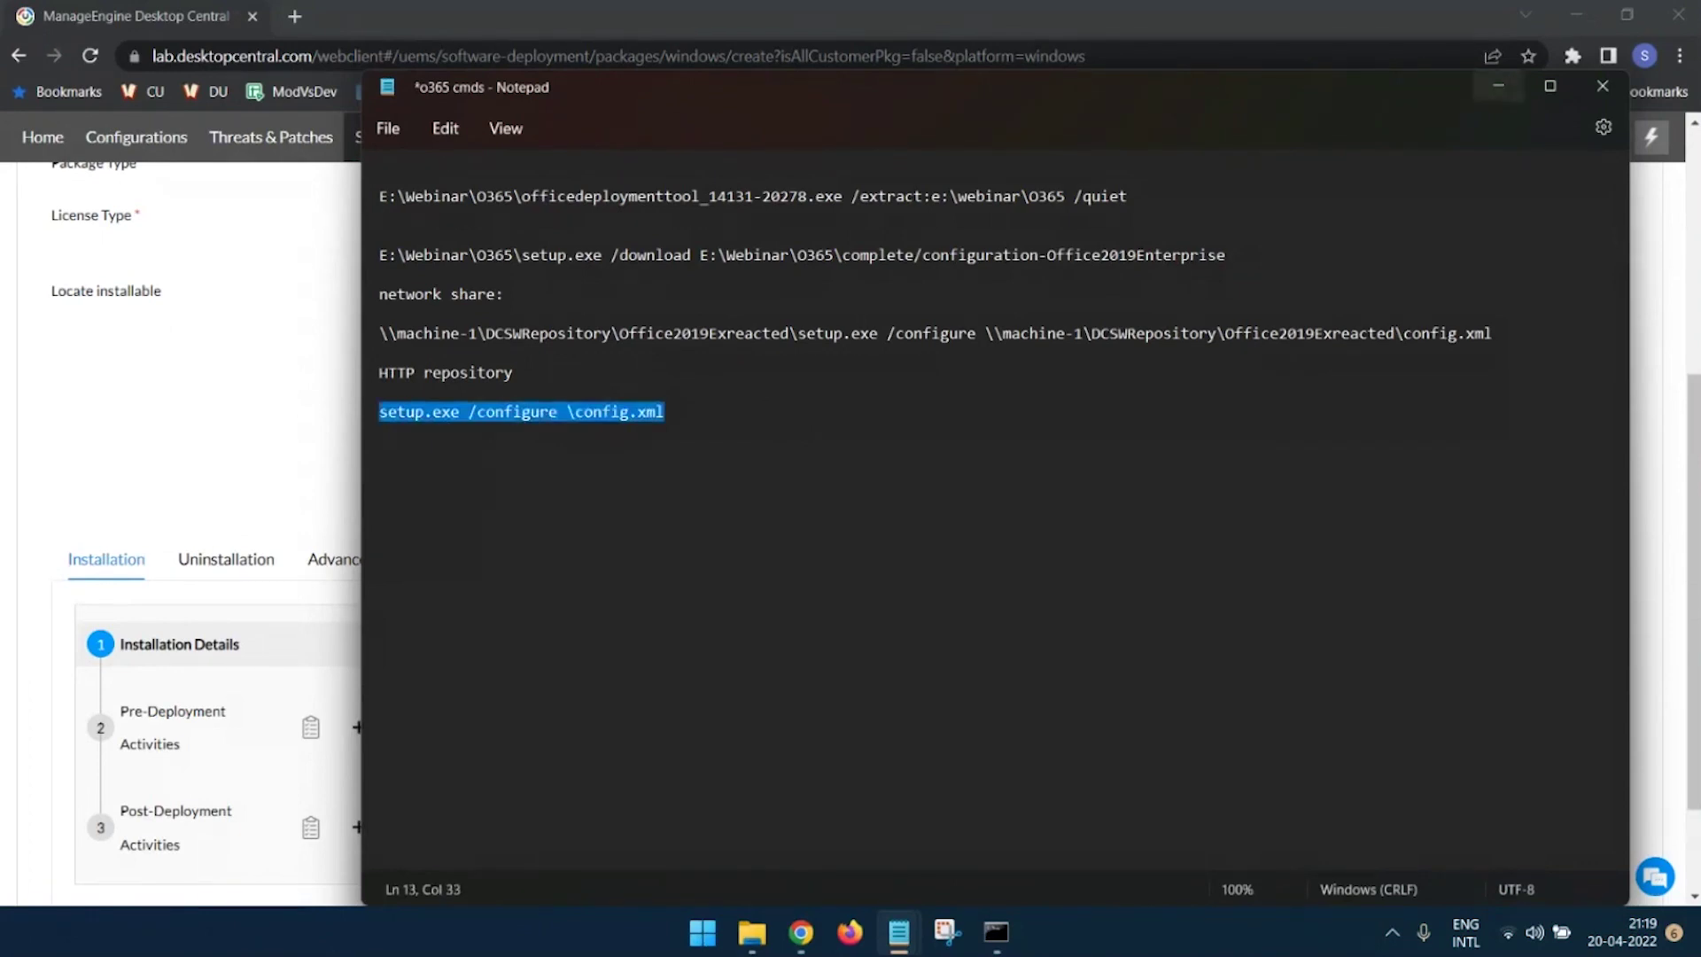
- Return to the package form with the Installation Command field in focus
left_click(1497, 86)
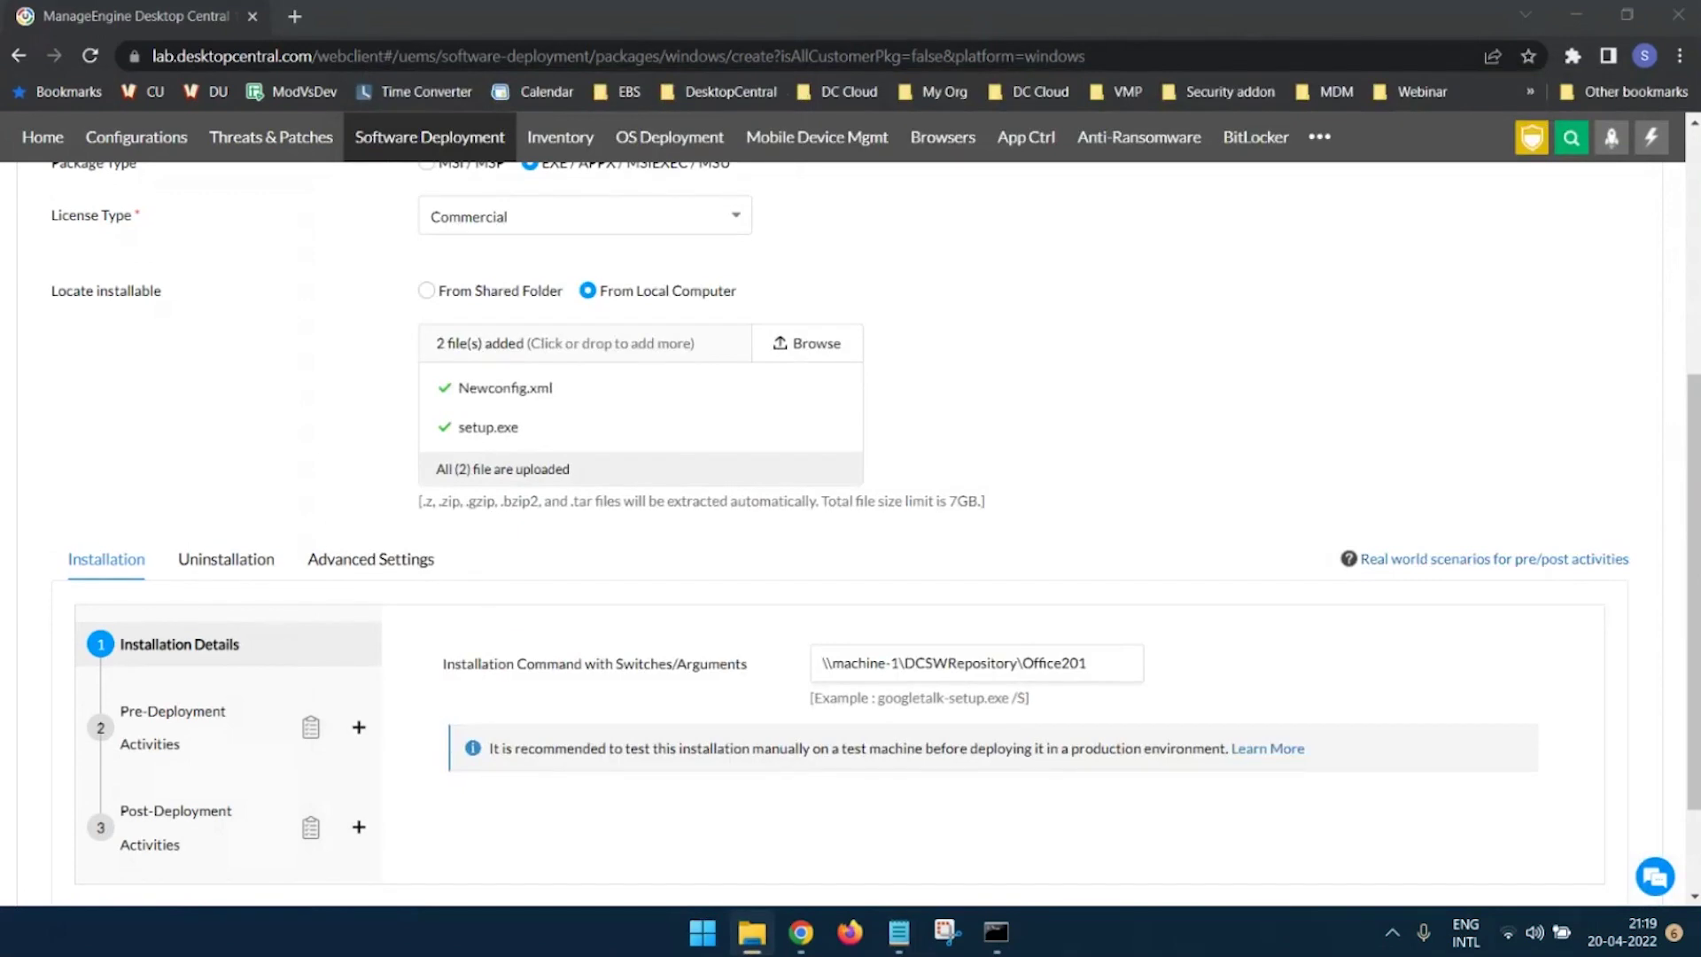
left_click(1070, 662)
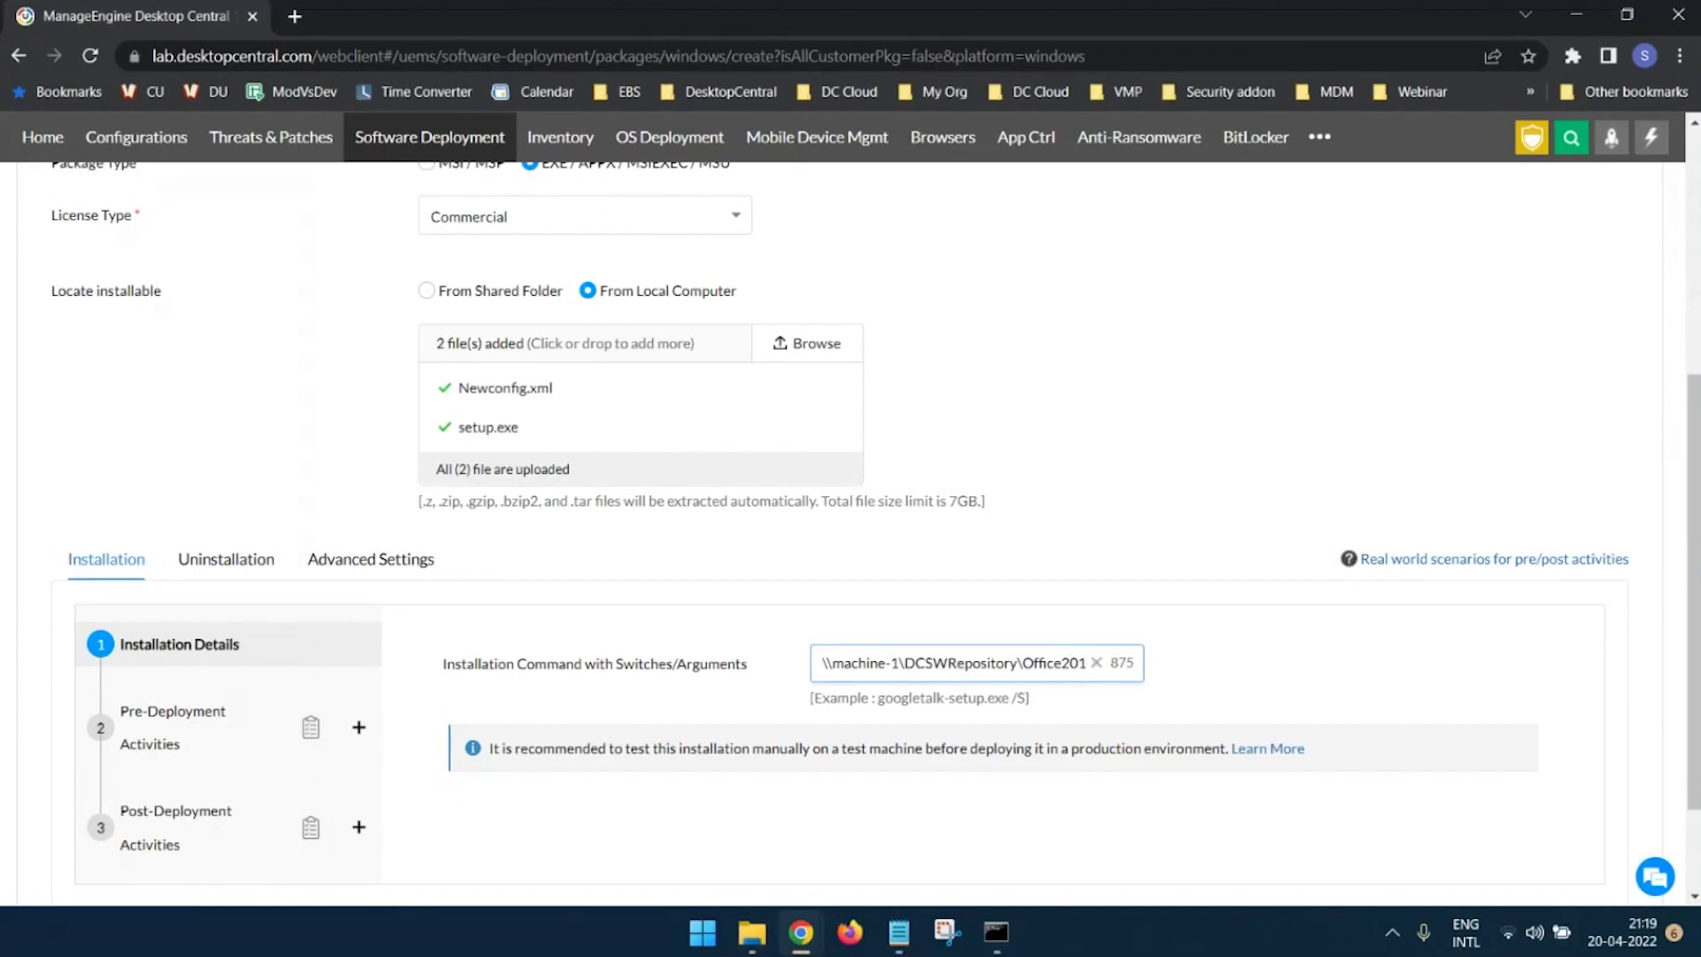
scroll(850, 532, "down", 1)
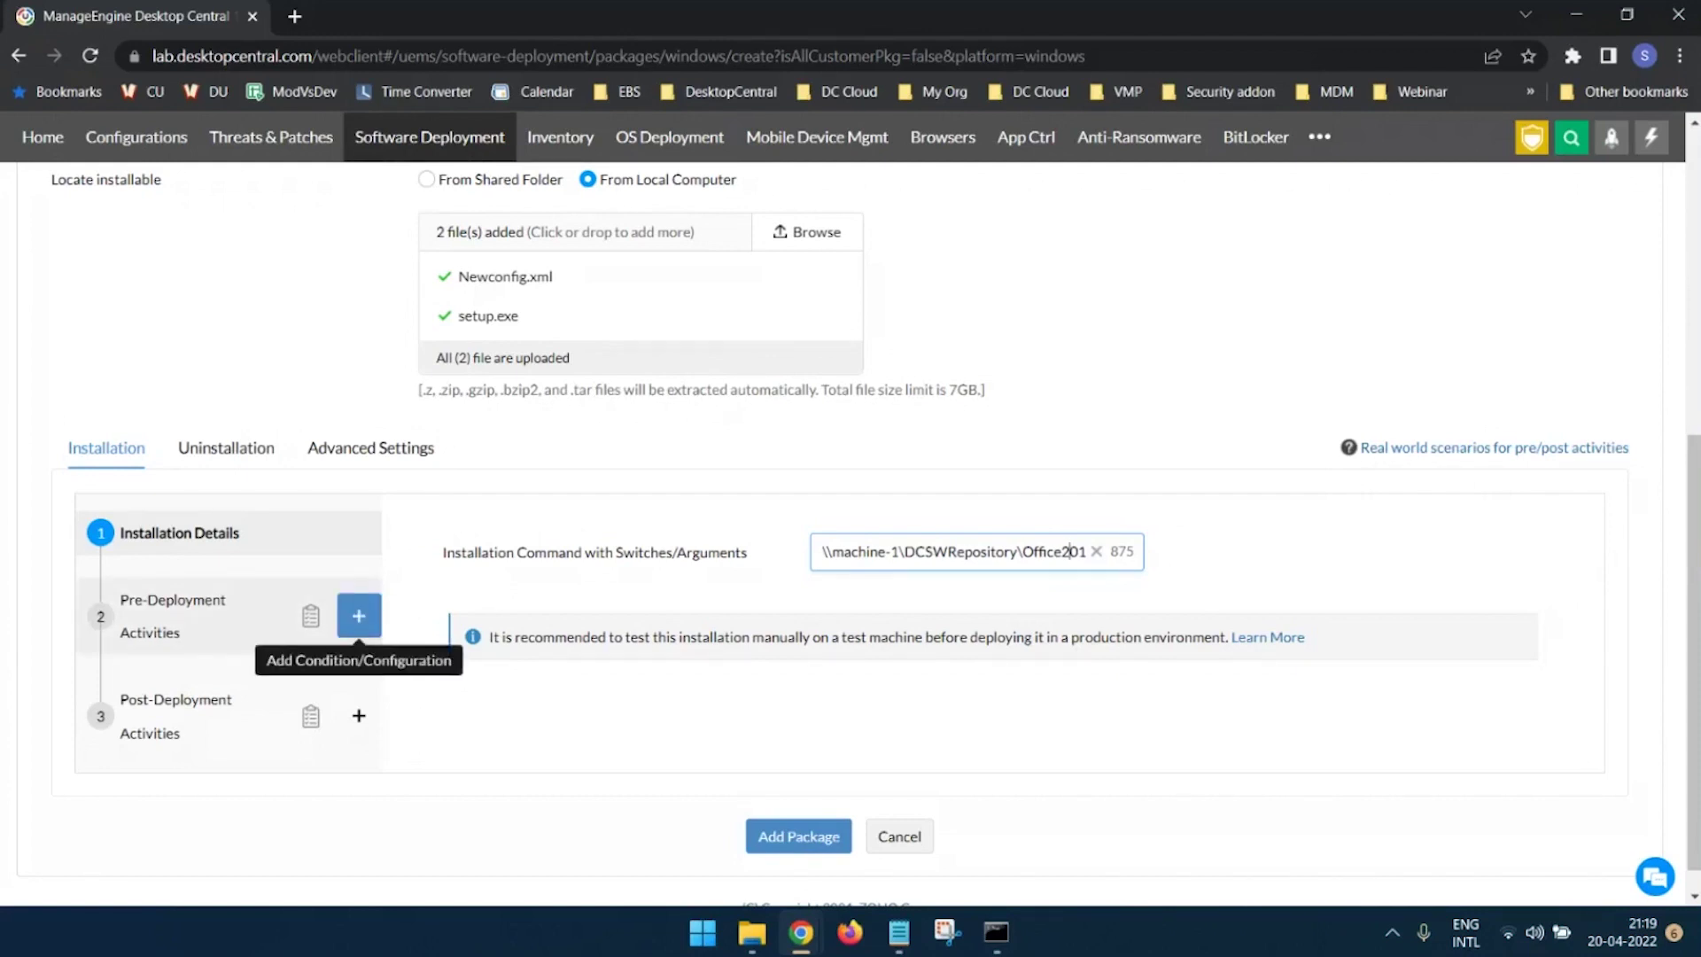
- Add Check Software, Check Free Disk Space and File Folder Operation as pre-deployment activities
left_click(359, 614)
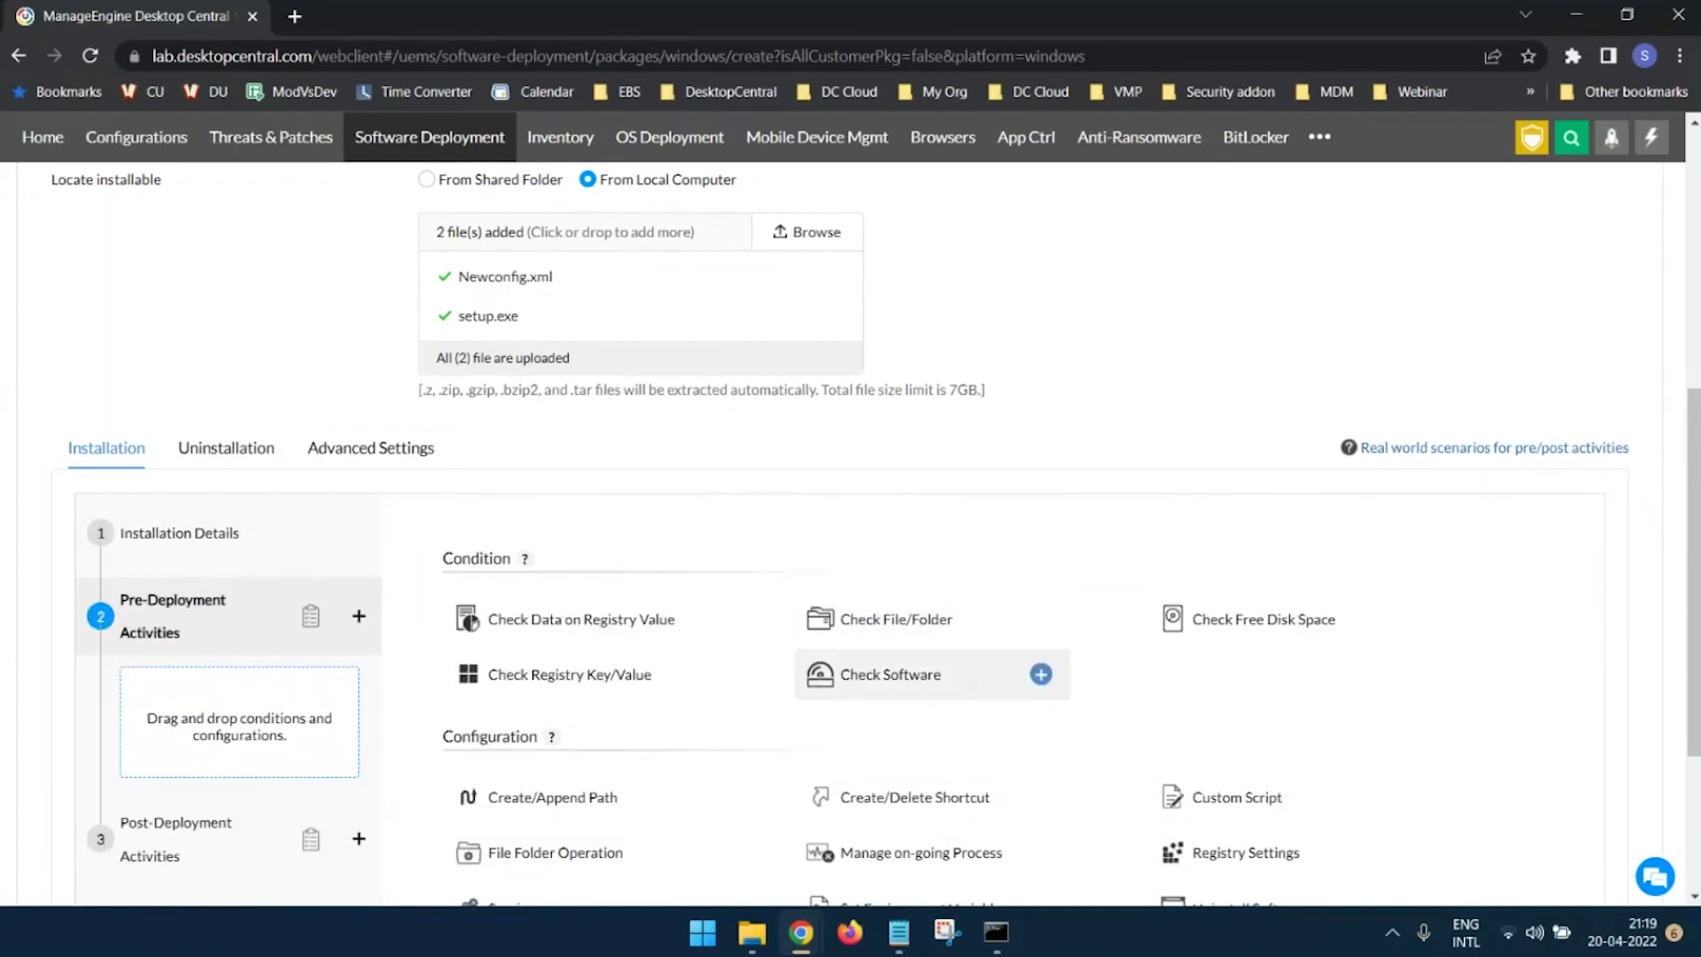
left_click_drag(890, 674, 228, 735)
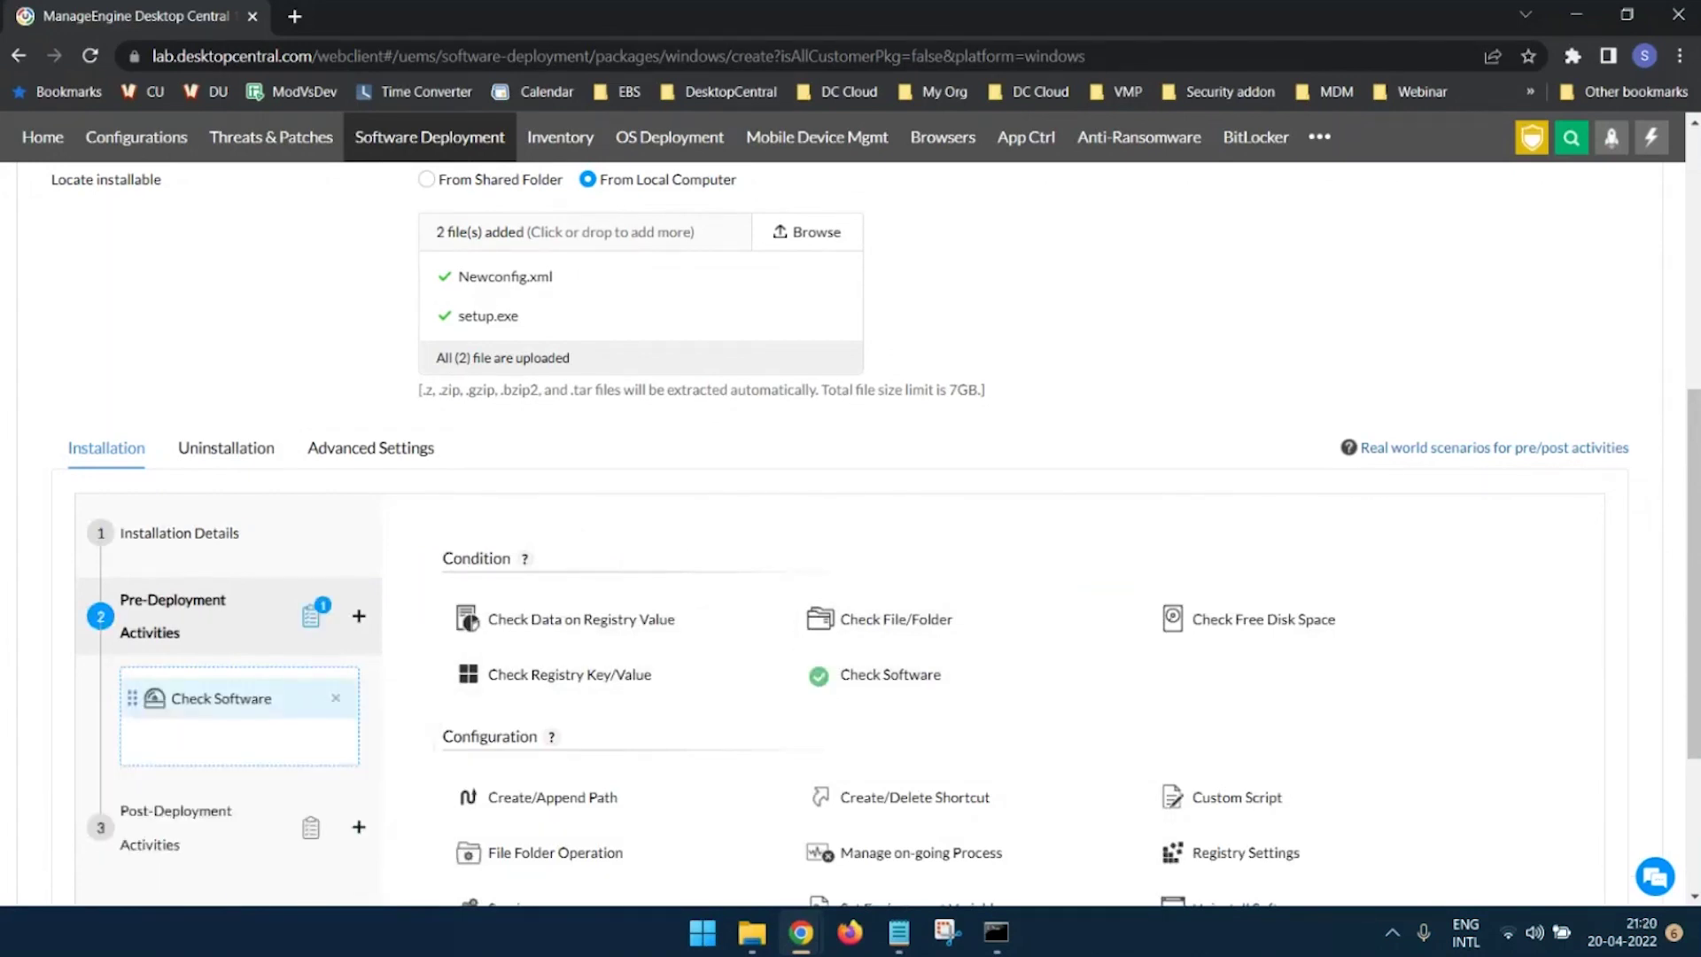
scroll(1390, 620, "down", 1)
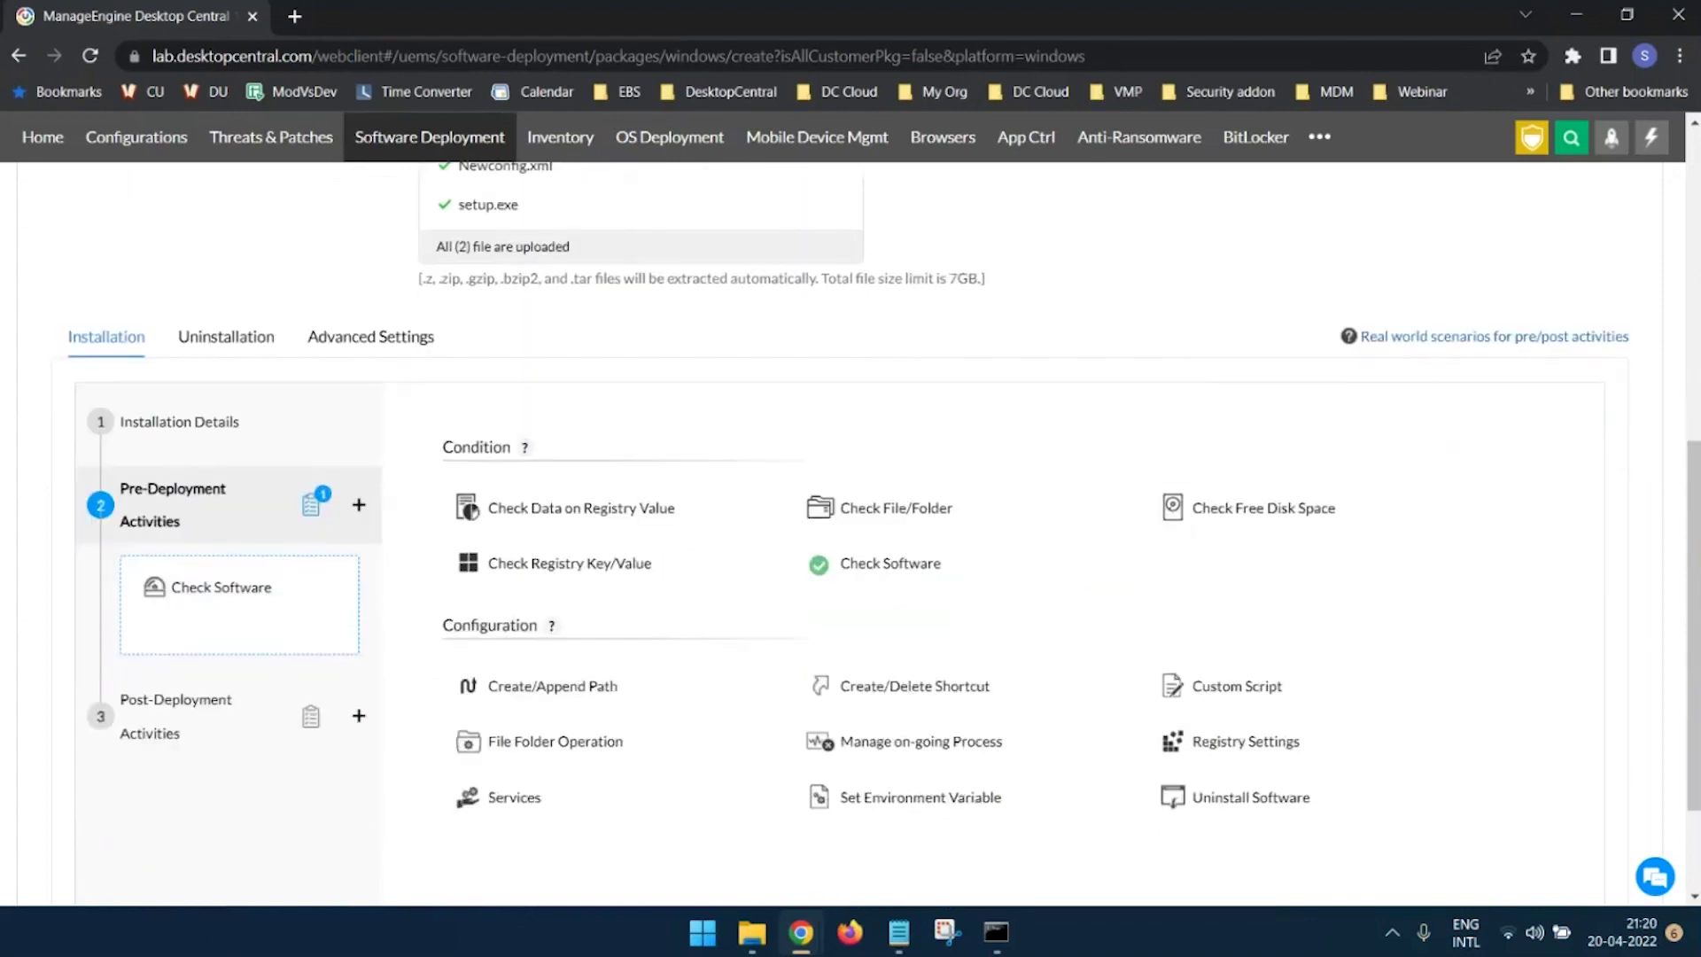
left_click_drag(1393, 507, 390, 629)
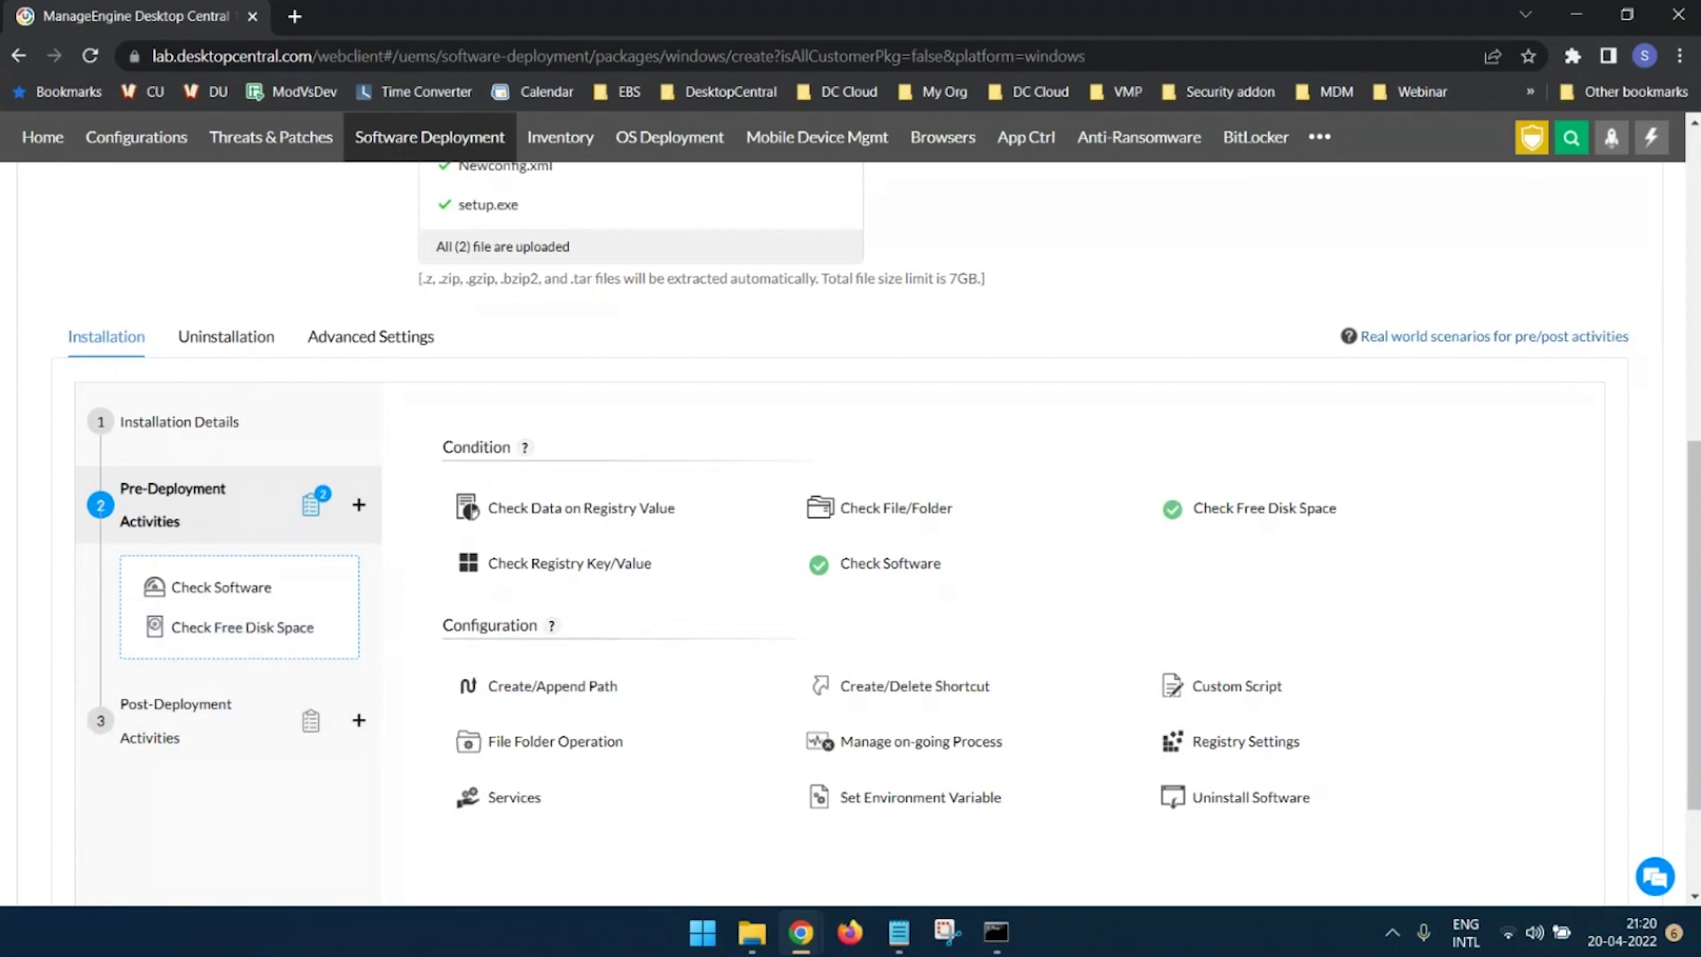
scroll(551, 624, "down", 1)
left_click_drag(549, 628, 230, 566)
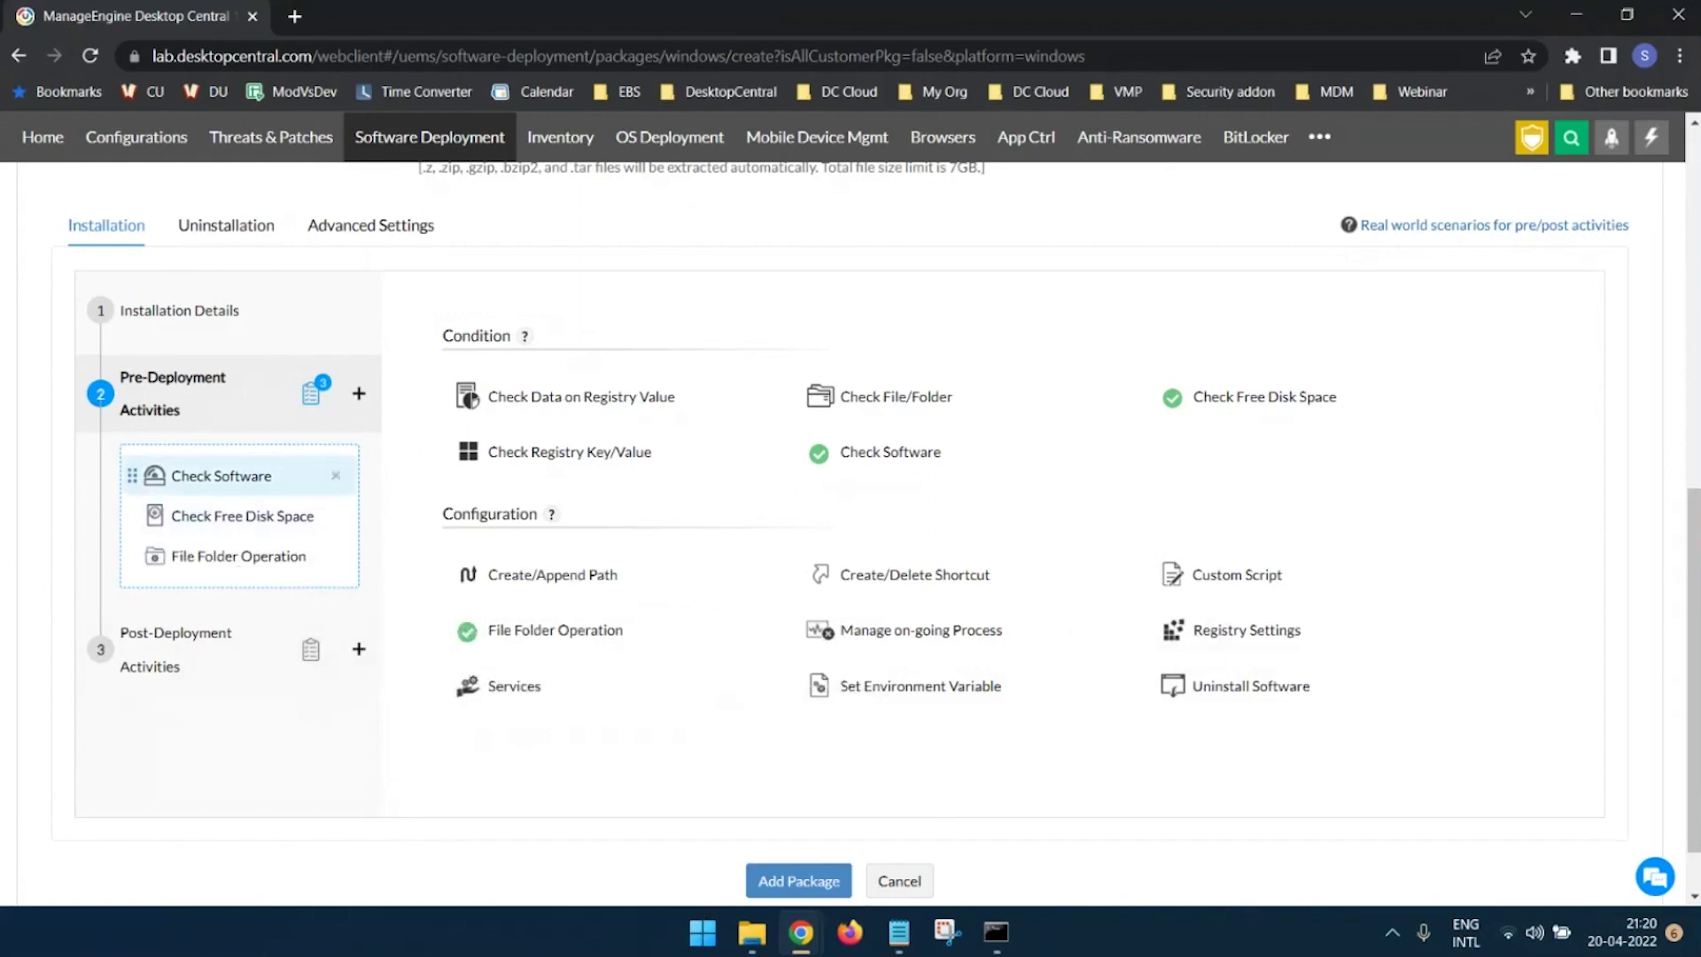
scroll(850, 532, "up", 4)
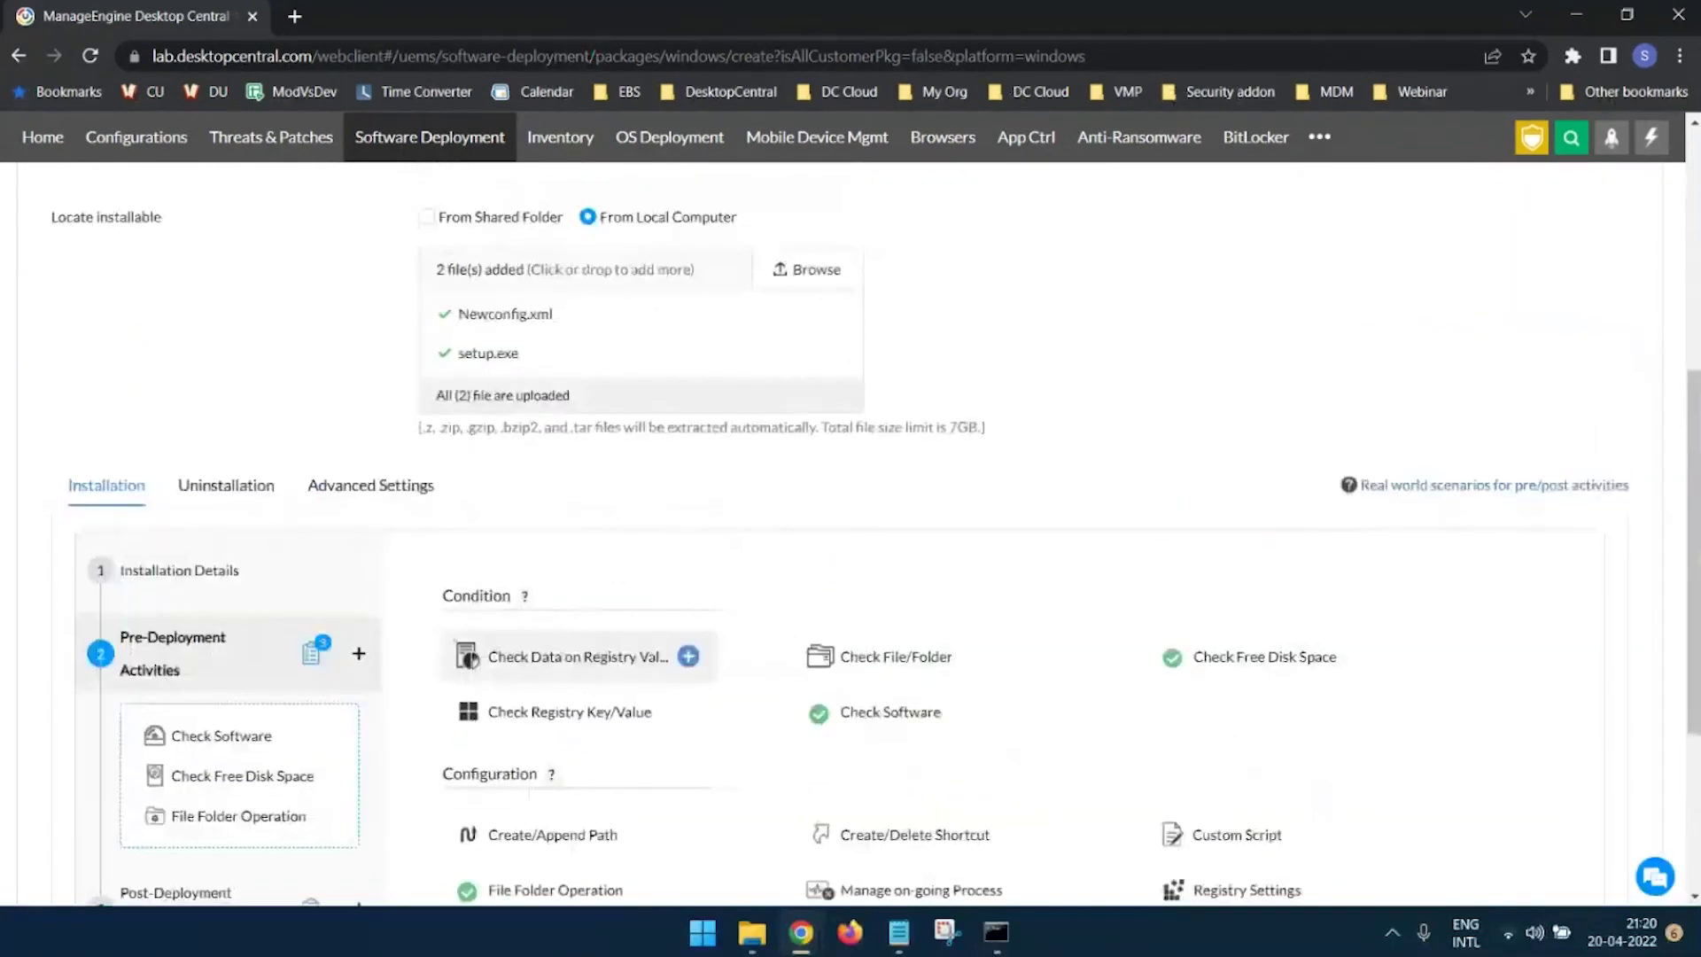
scroll(851, 531, "up", 1)
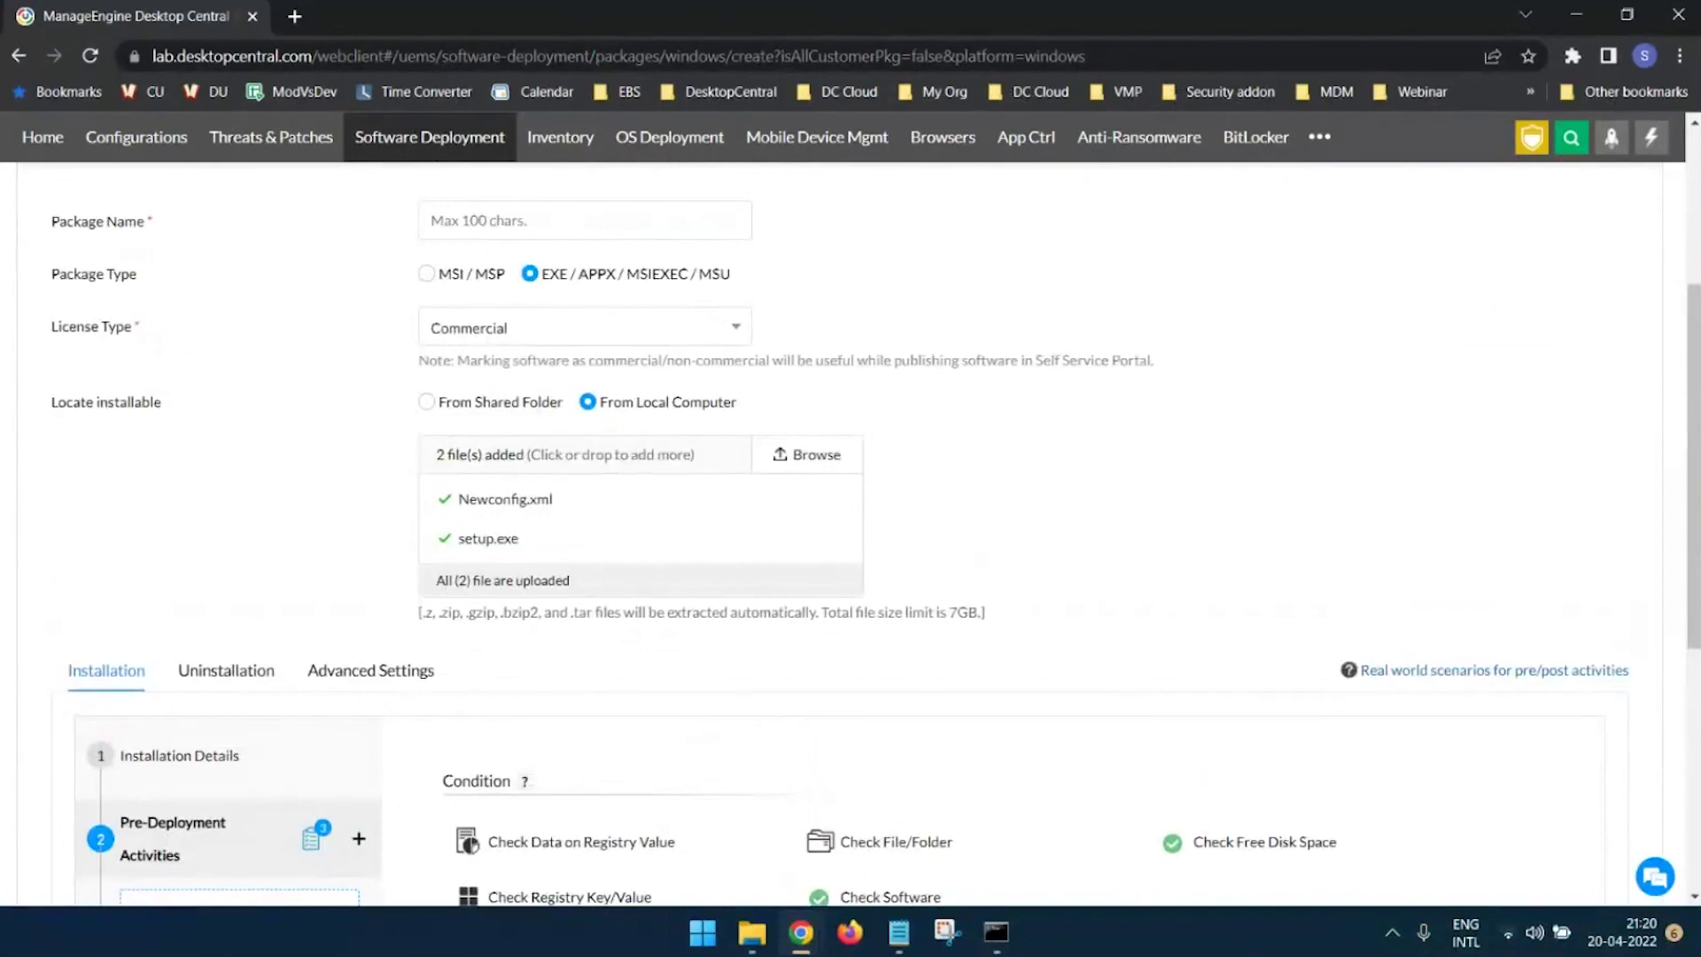
- Scroll the 693-package Software Deployment list, then restore down the browser to show the slides
scroll(850, 532, "down", 6)
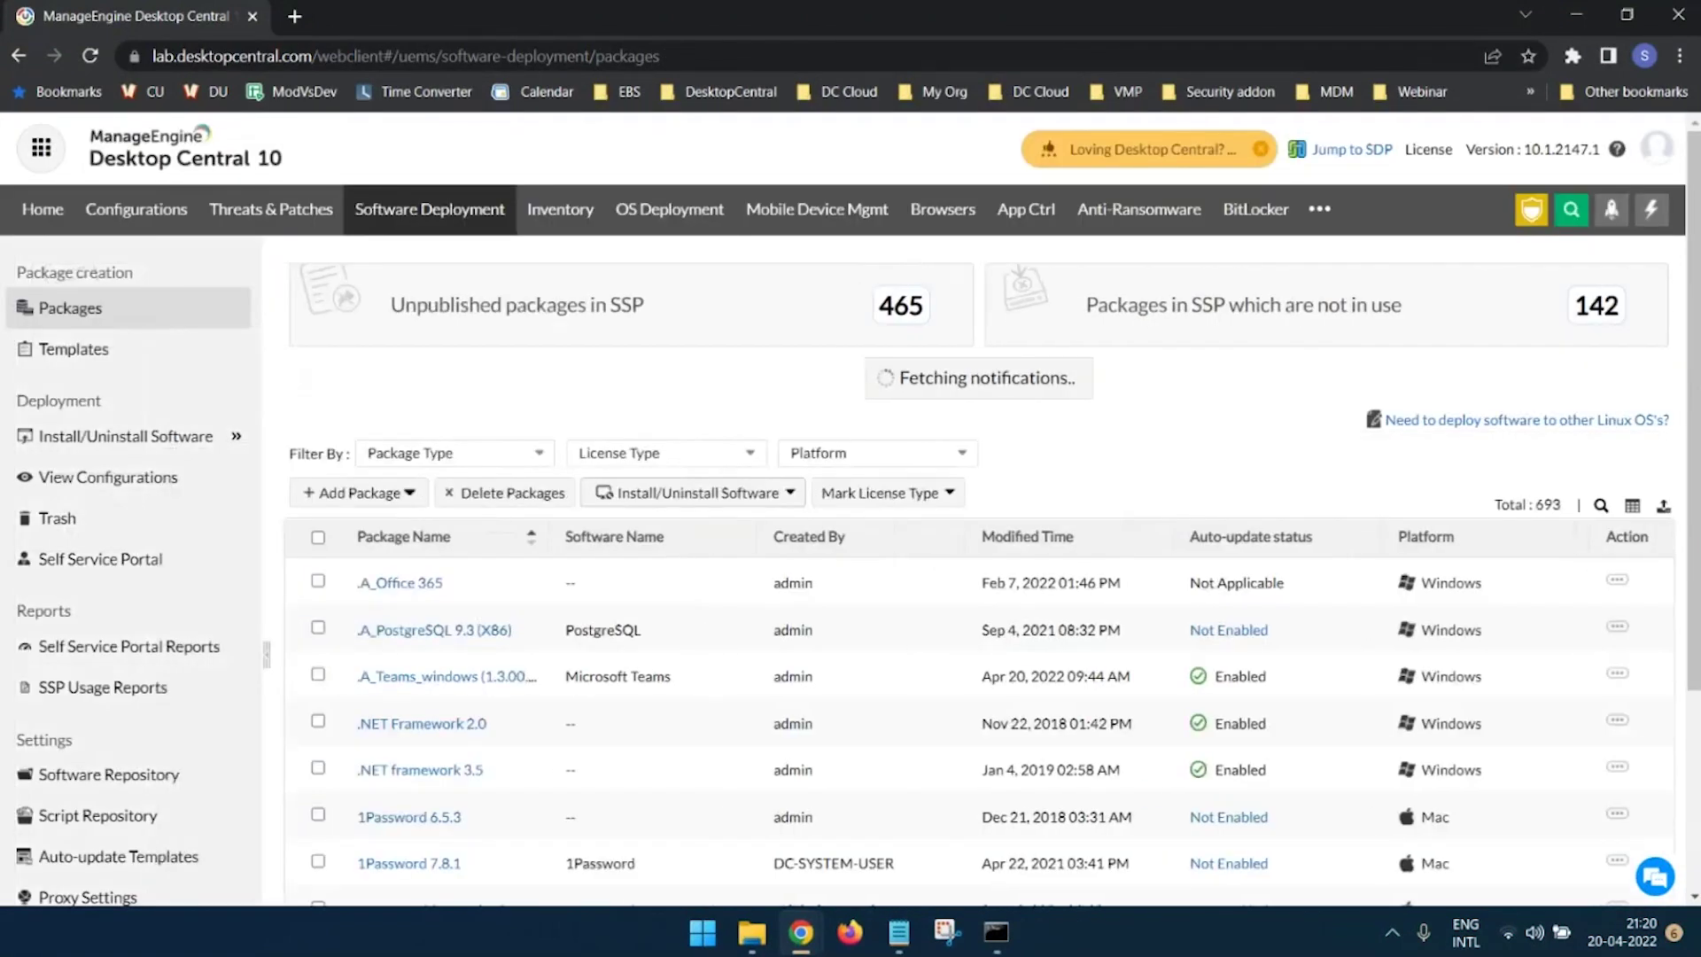
scroll(975, 531, "down", 1)
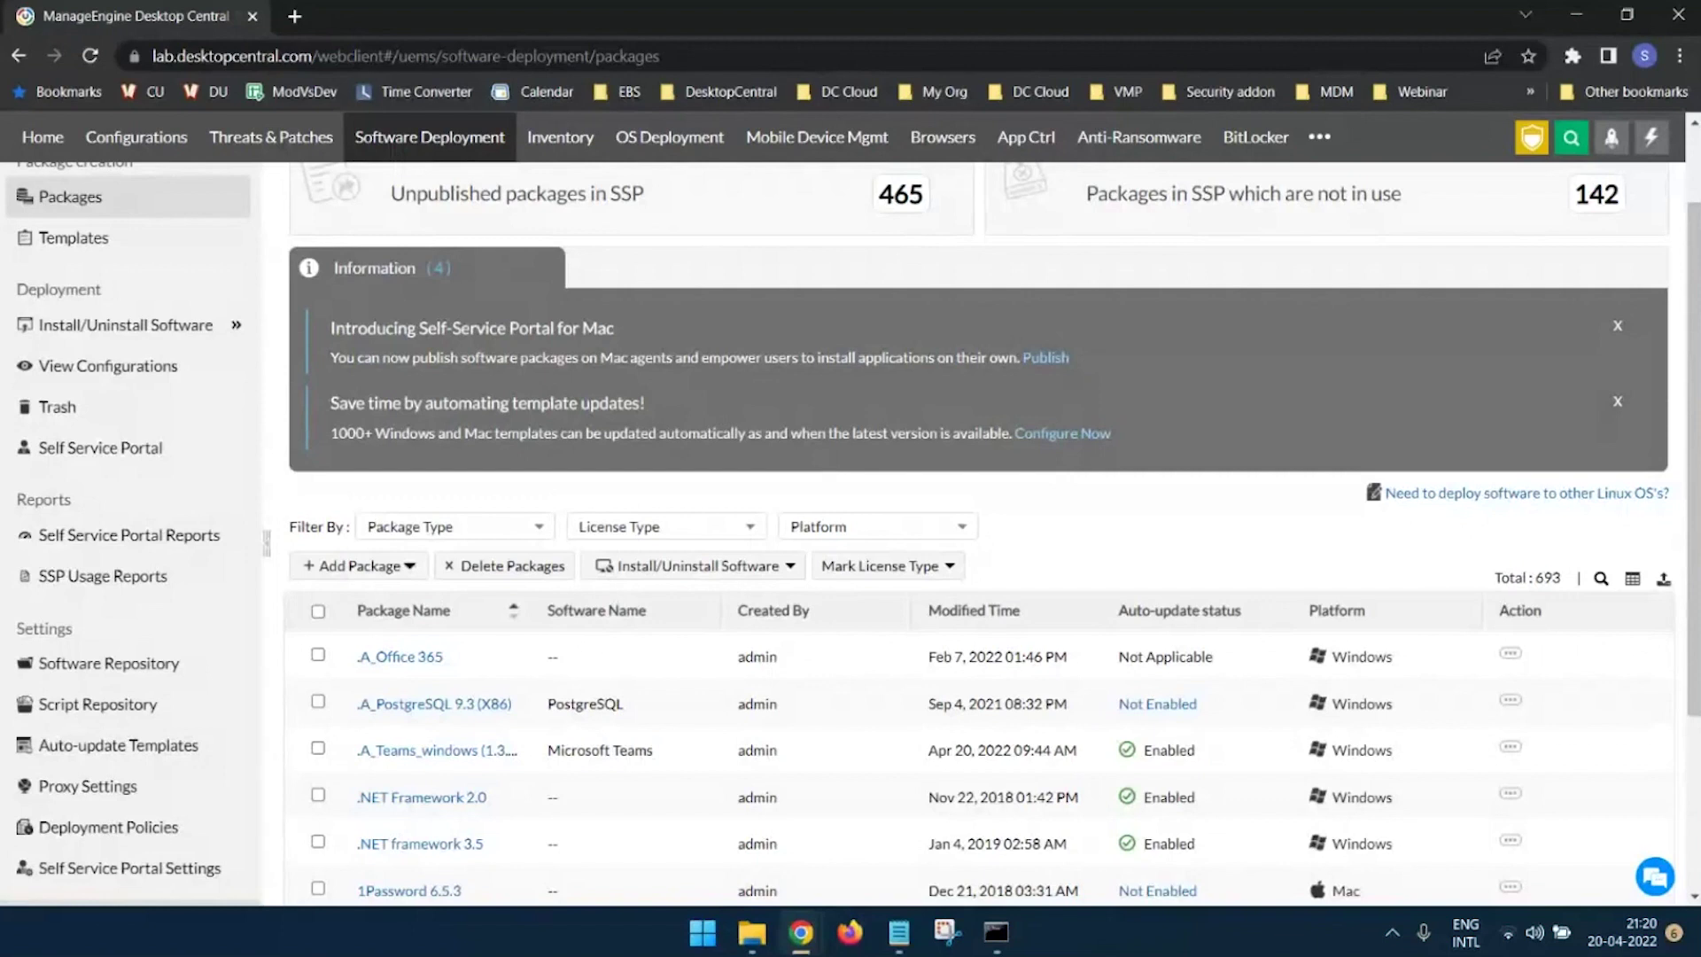
key("super+Down")
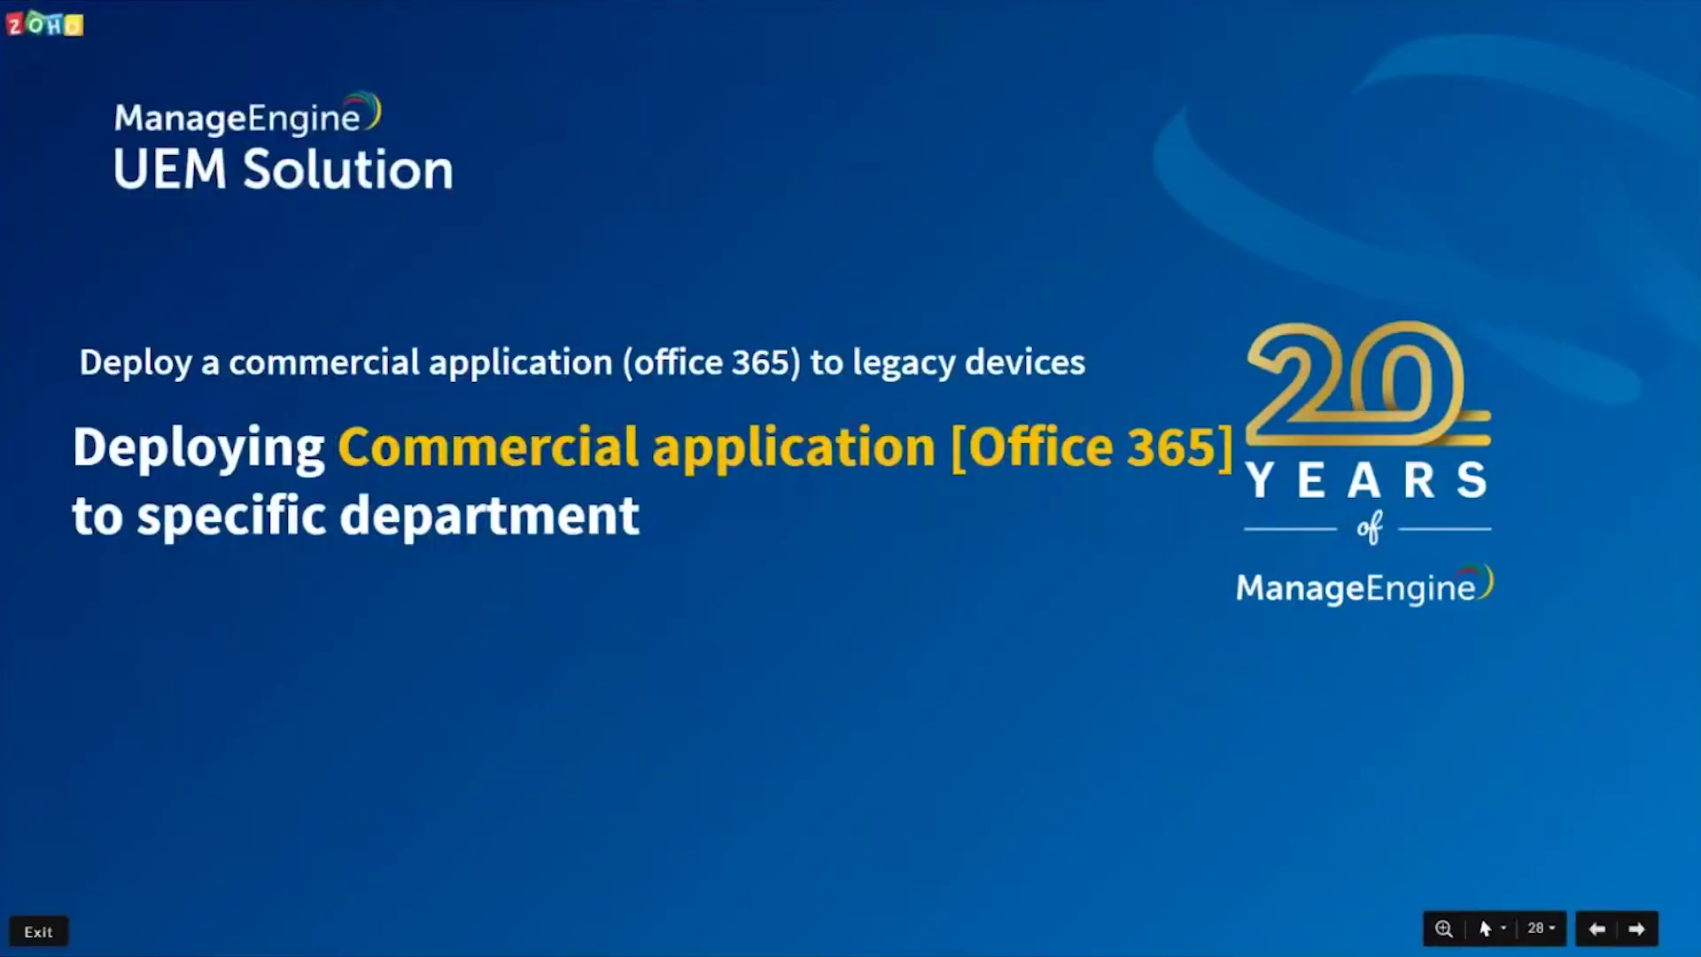
- Advance past the extract command and setup.exe /download slides to the next section title
key("Right")
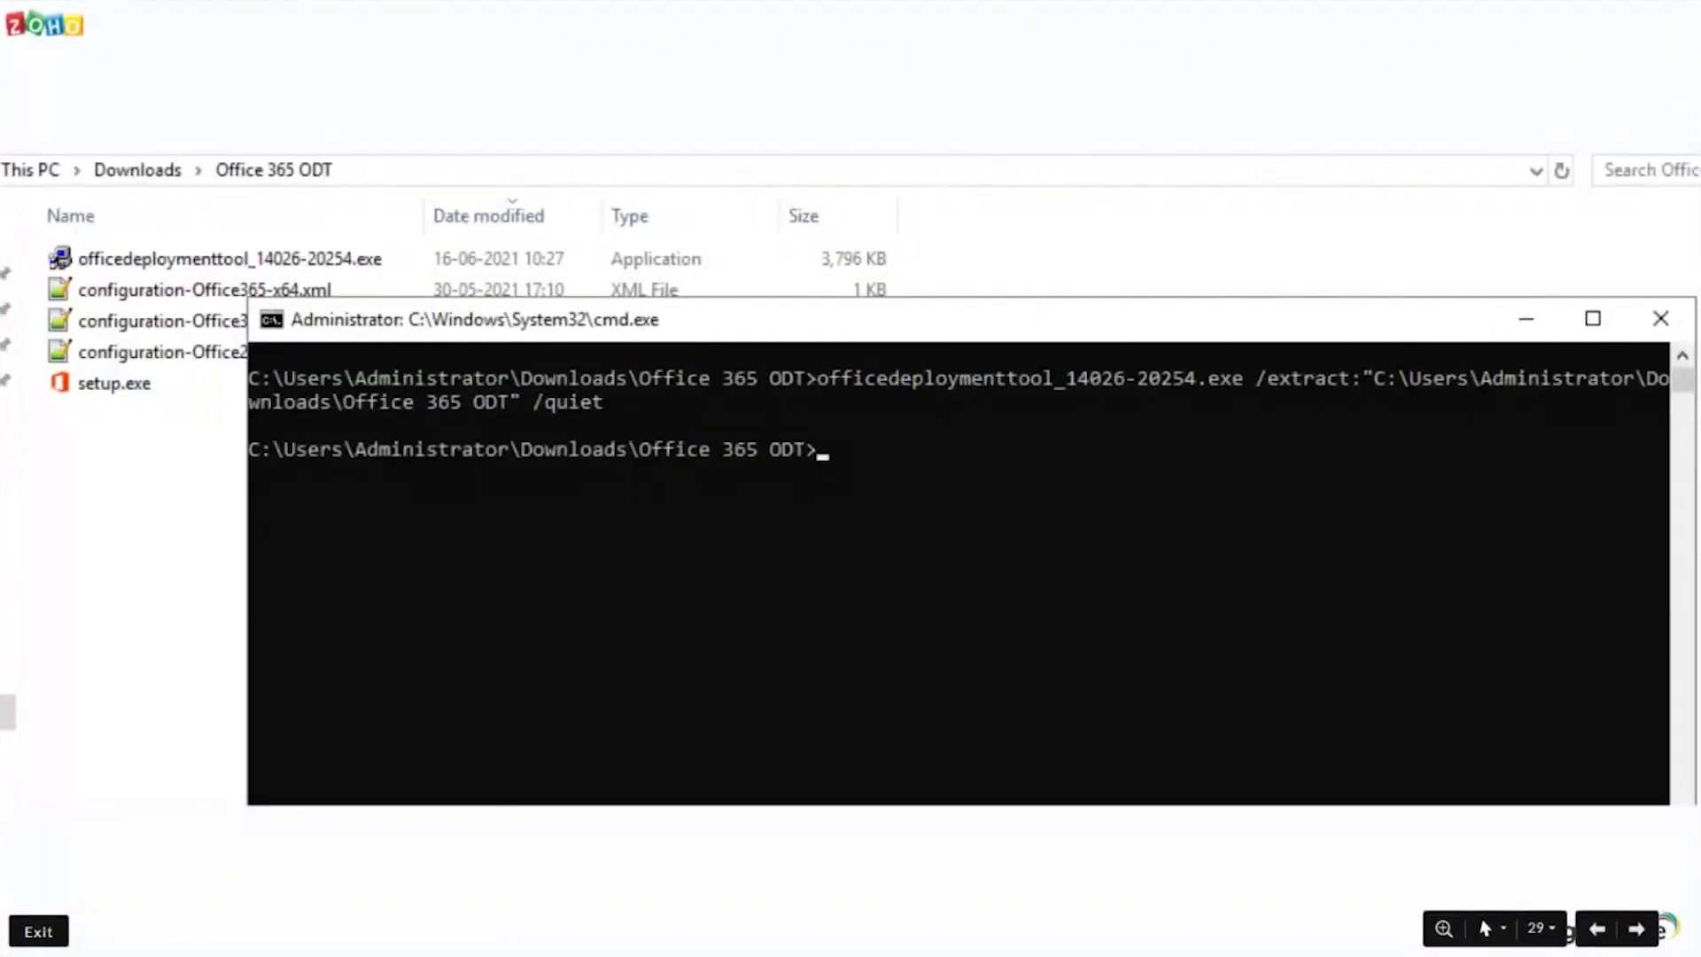
key("Right")
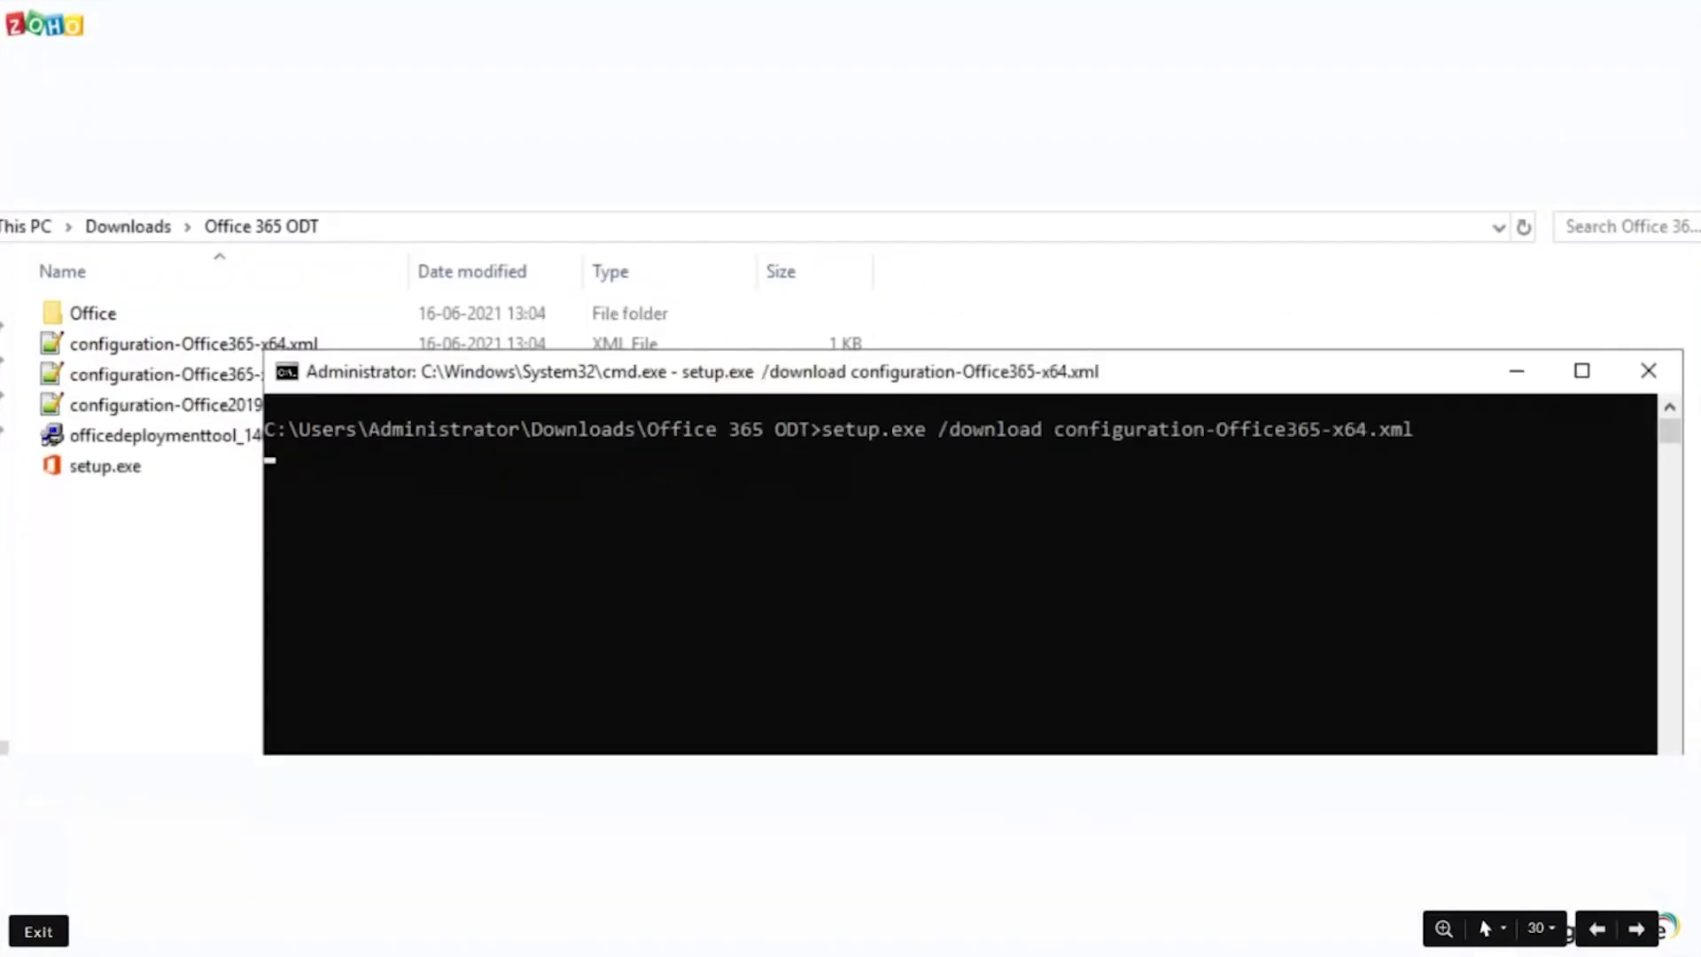
key("Right")
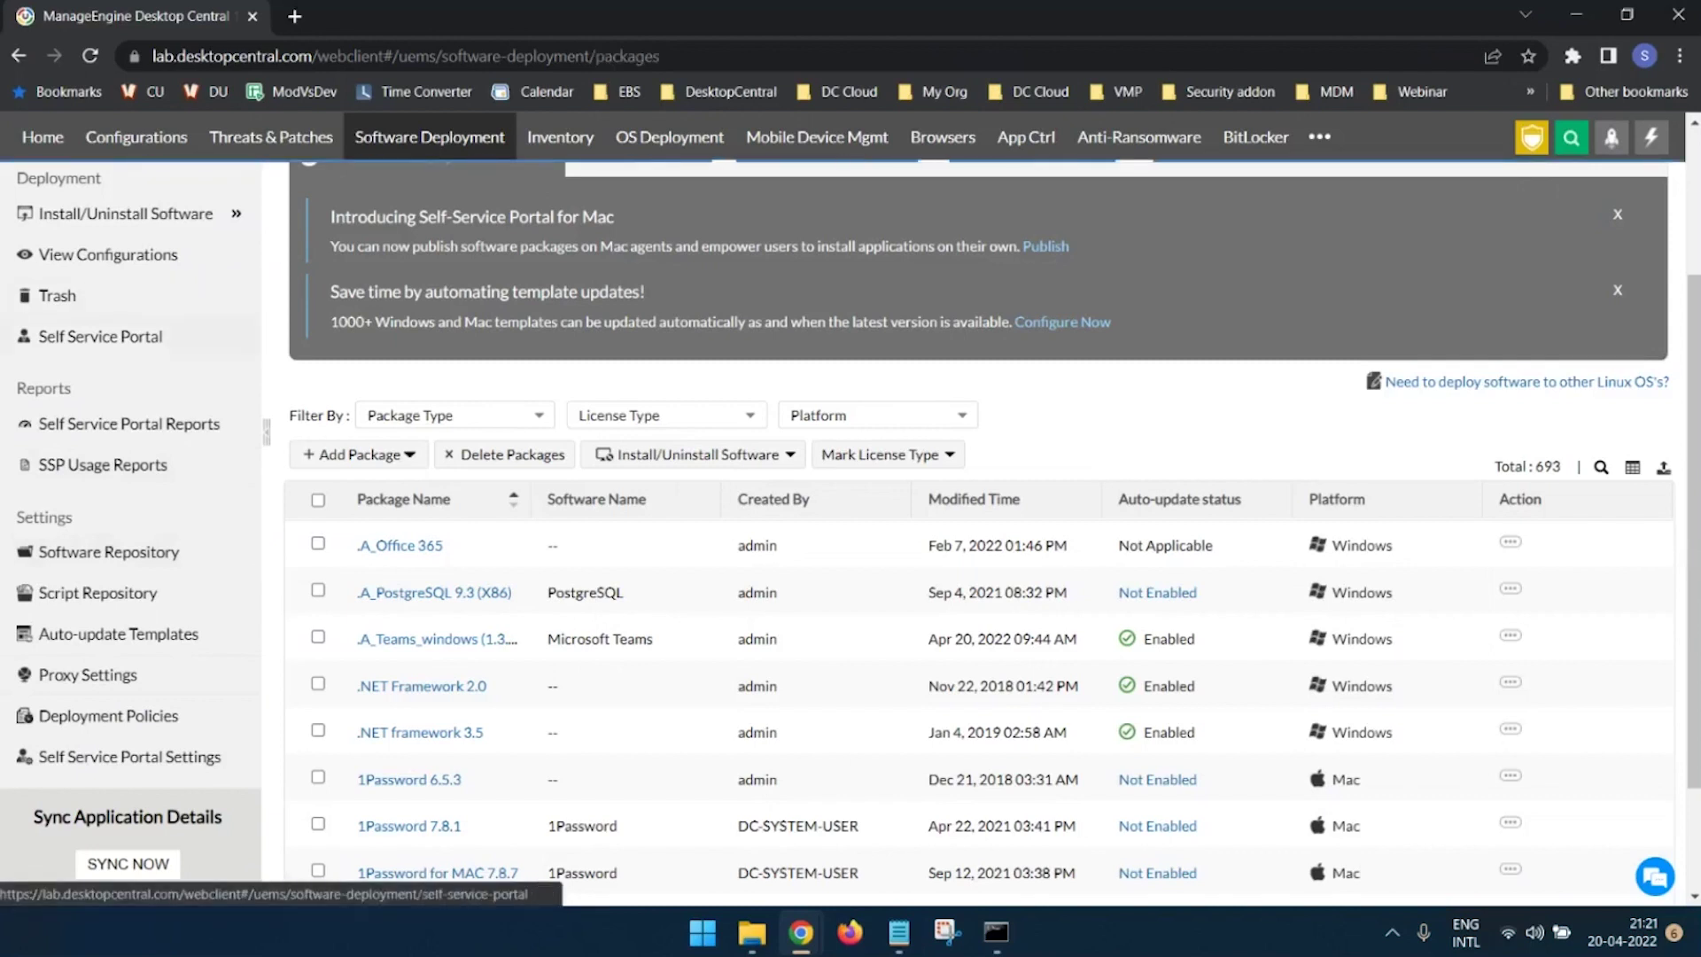
- View the package Templates page, then the Self Service Portal page with its 9 groups
scroll(100, 335, "up", 3)
left_click(74, 348)
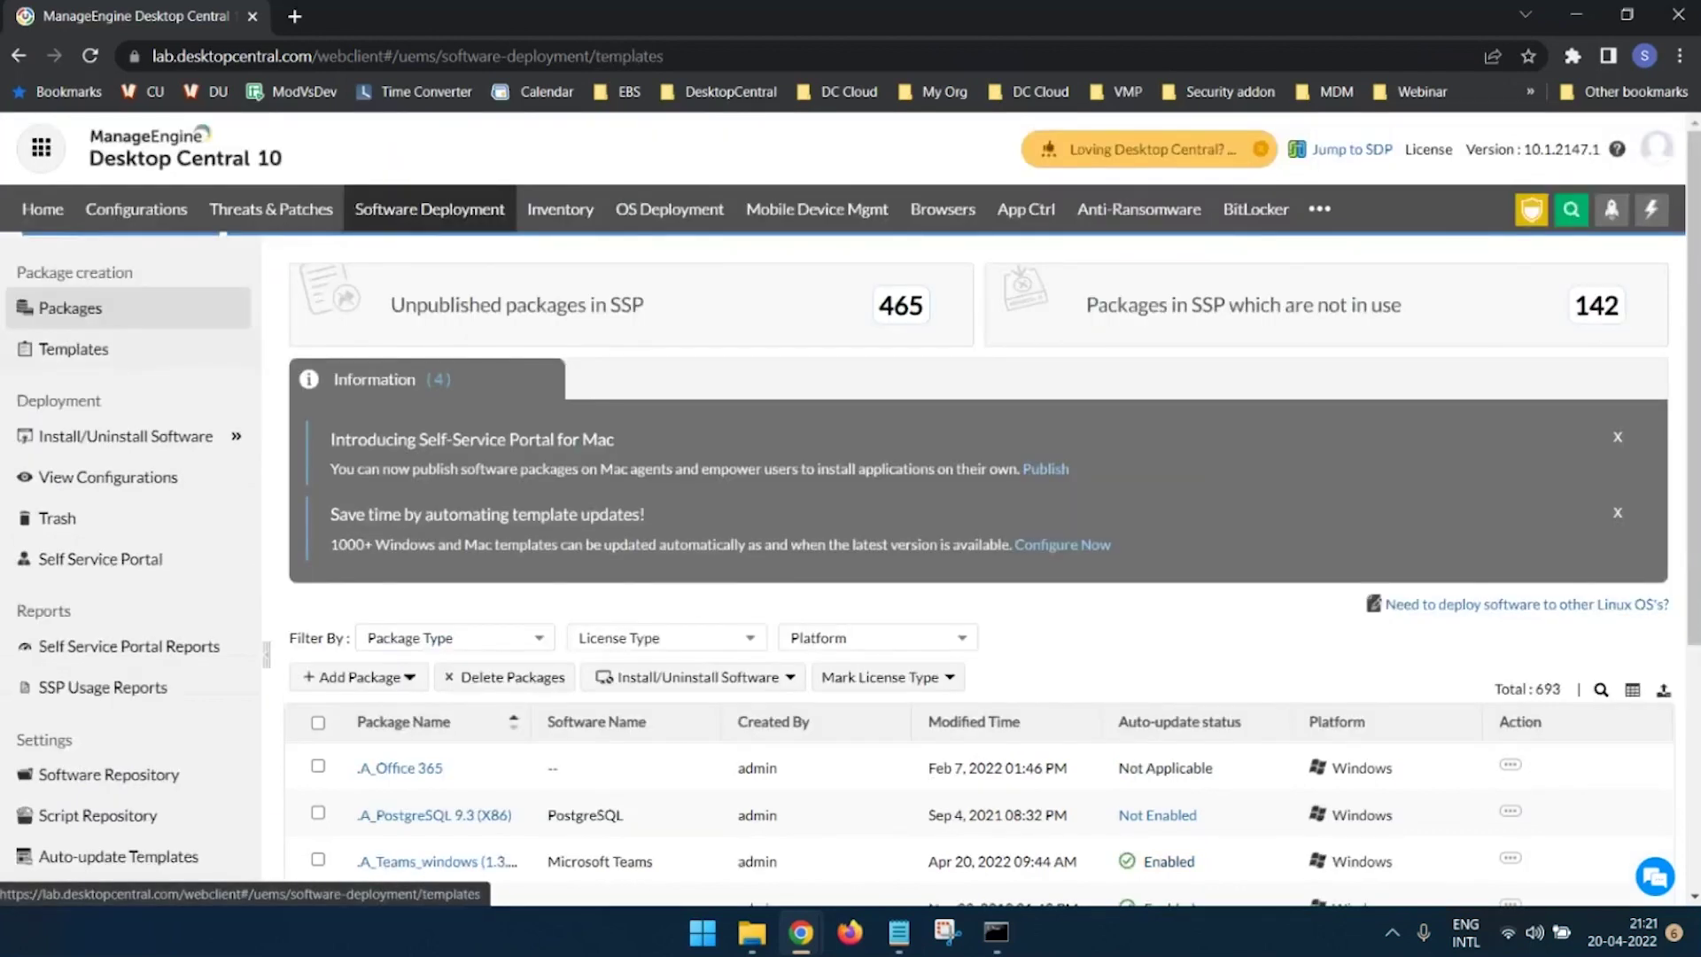
left_click(100, 558)
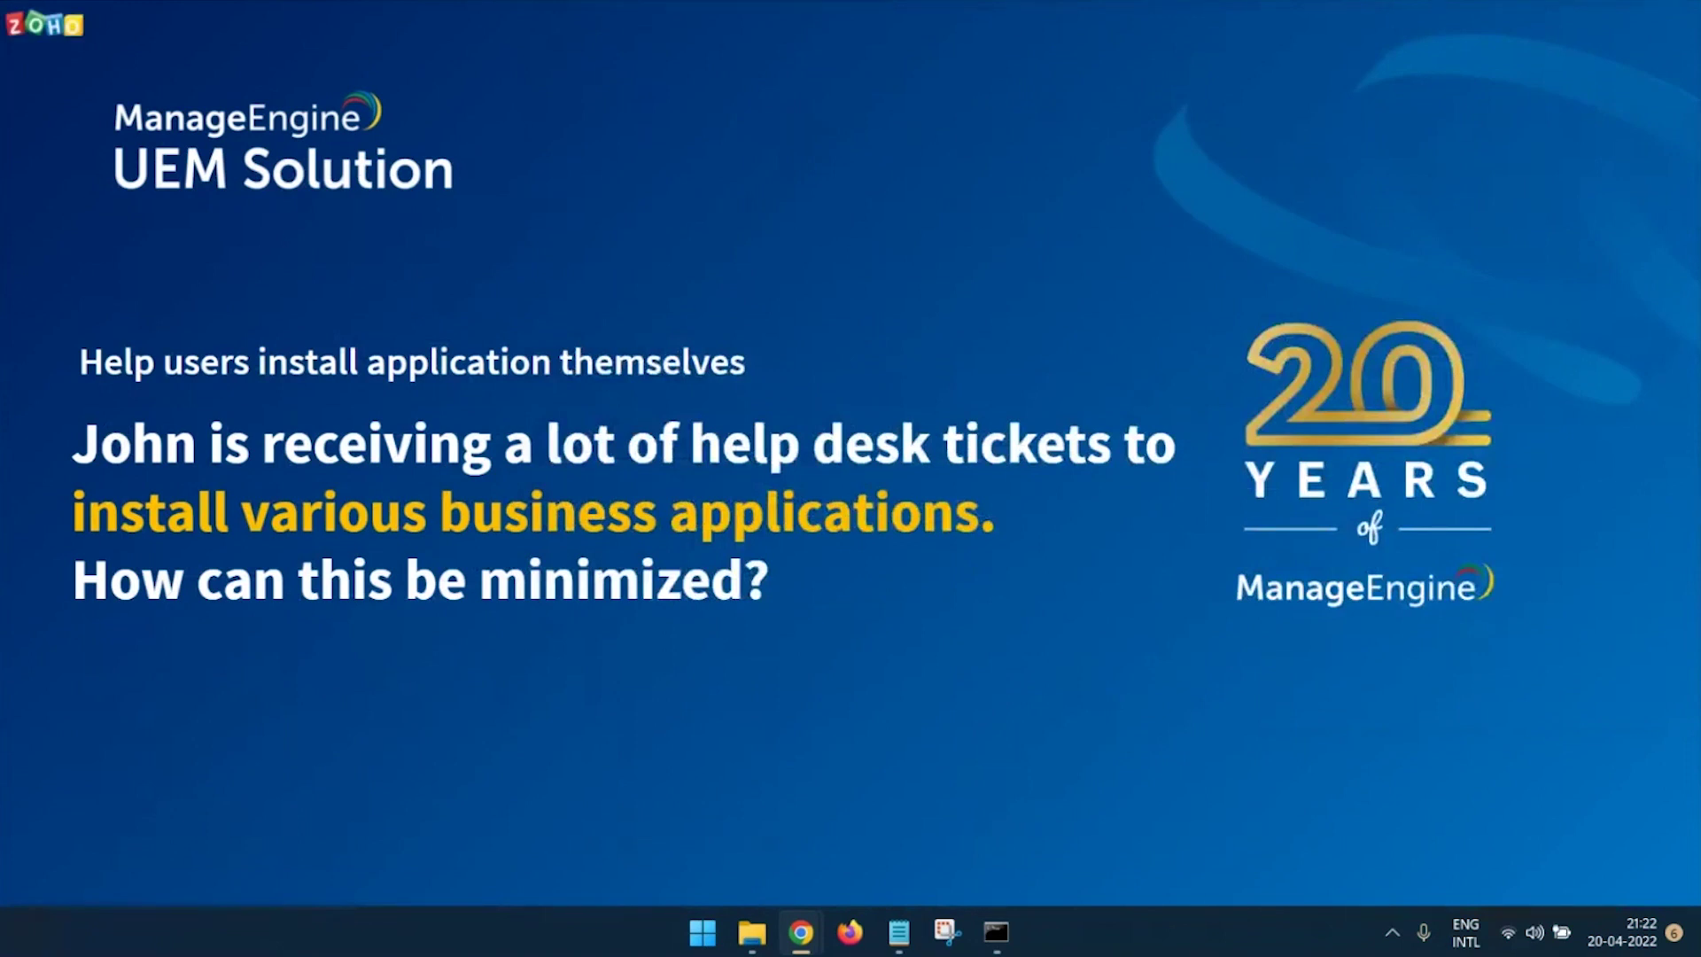
- Advance to slide 32, the Self-service portal Software Catalog screenshot
key("Right")
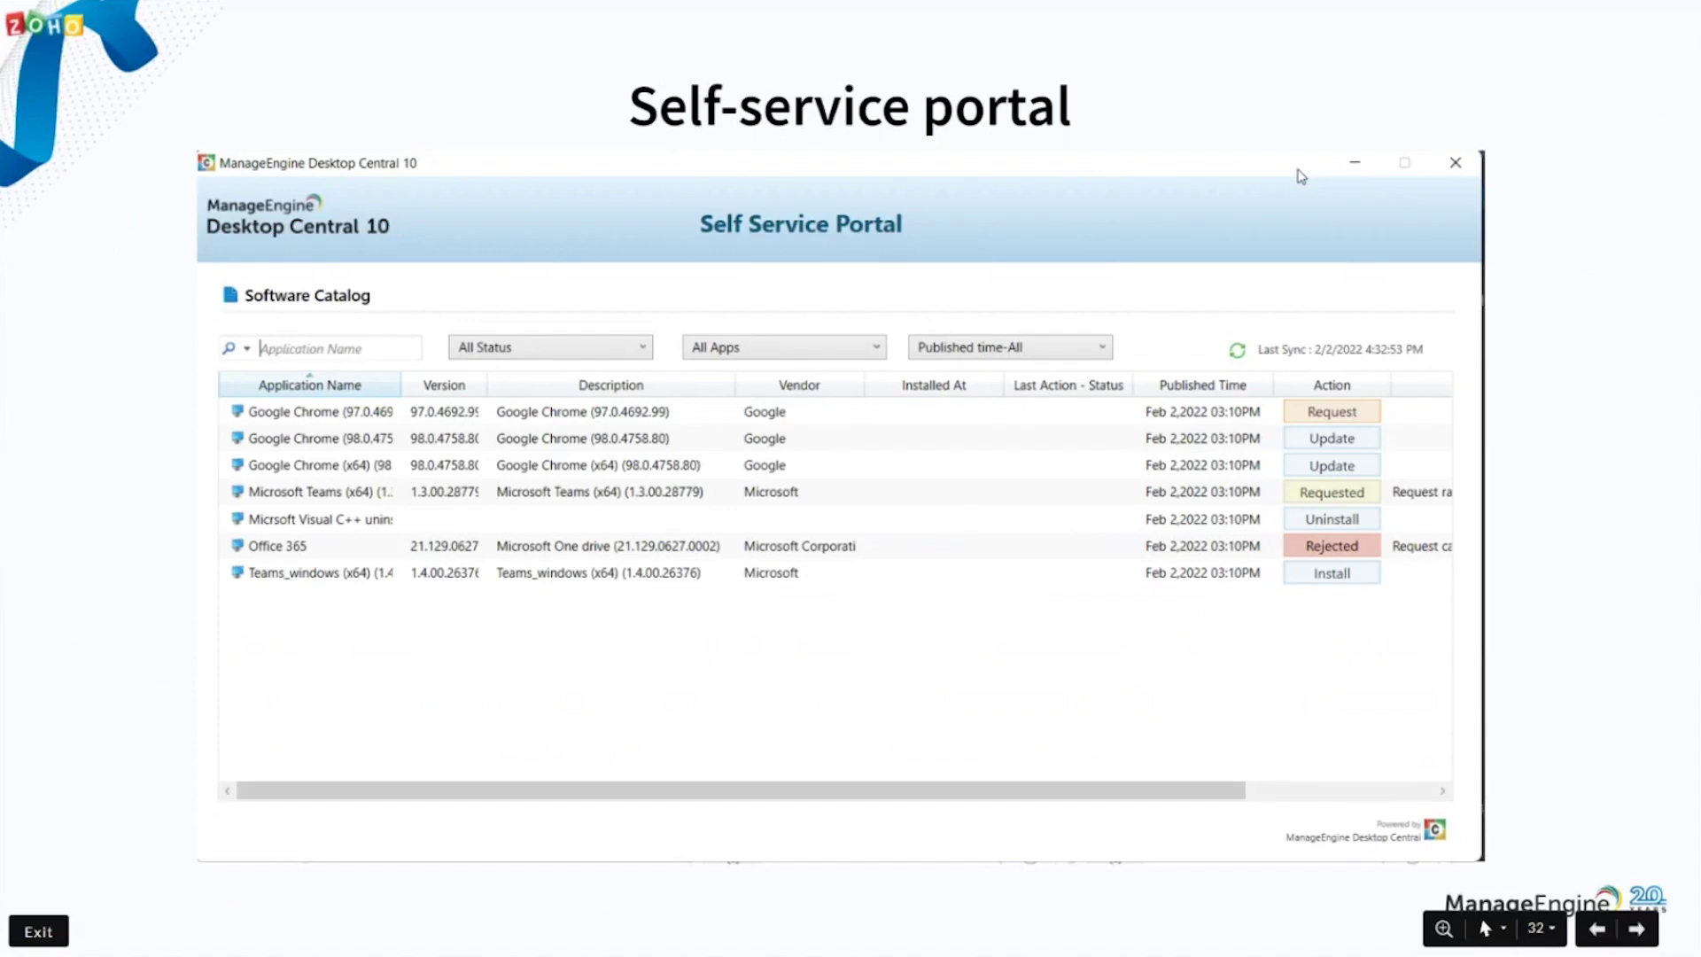
- Step through the user request and approval workflow slides, ending on slide 35, Common error messages
key("Right")
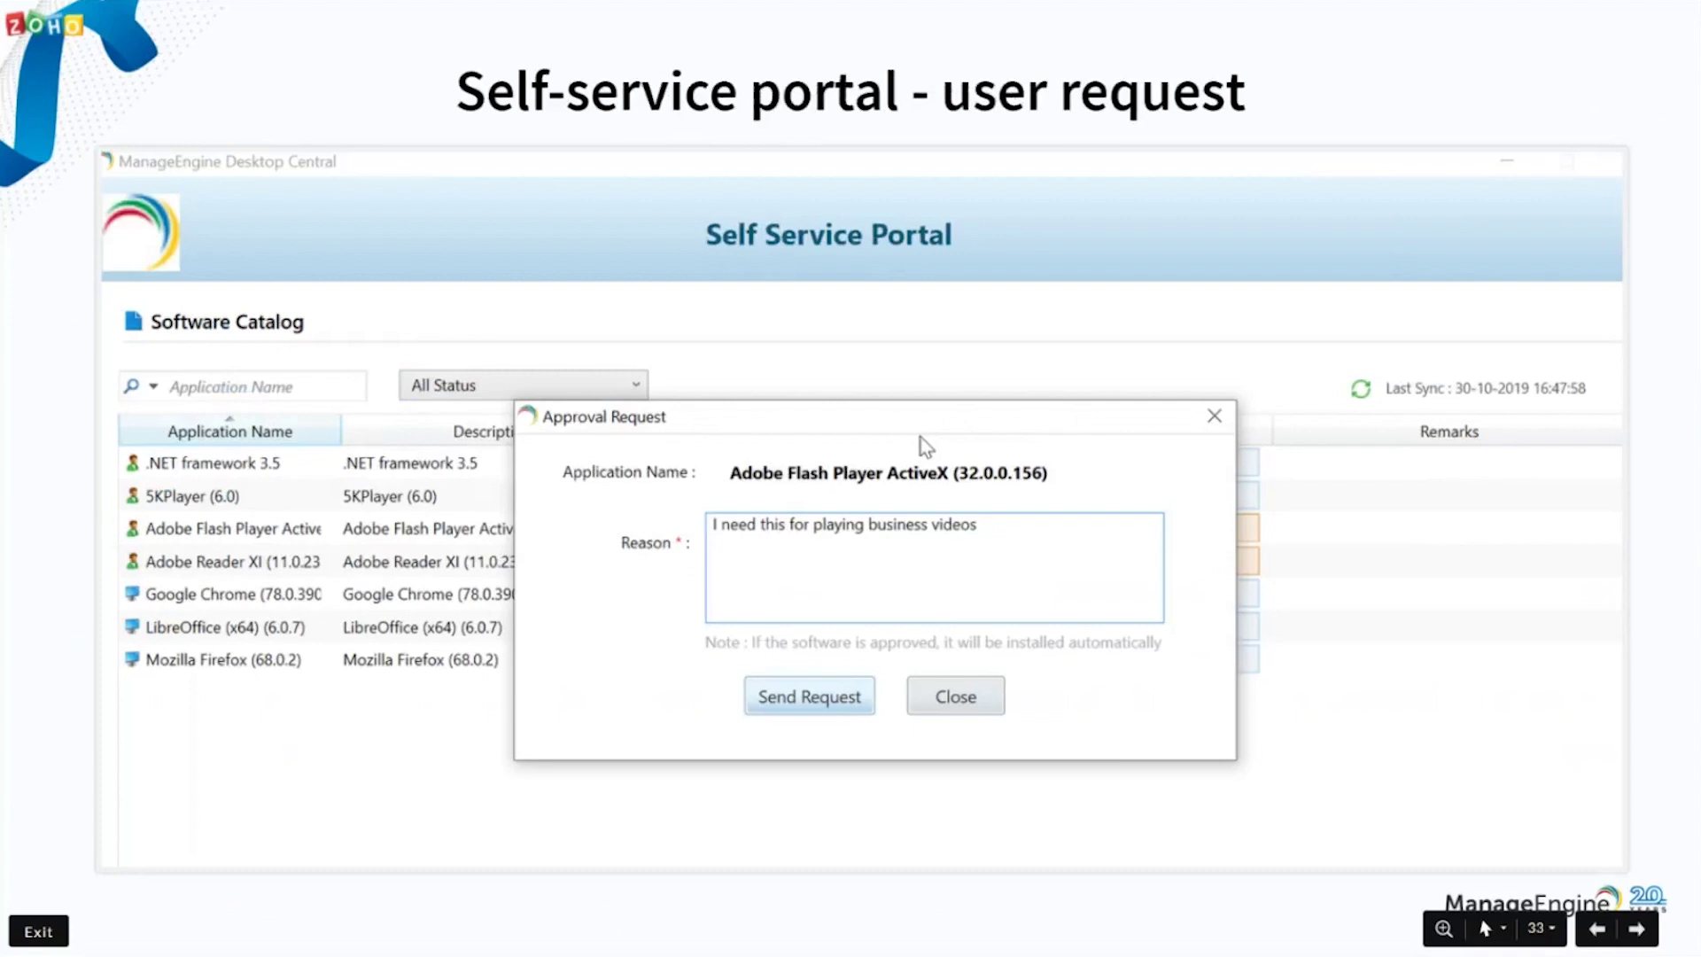
key("Right")
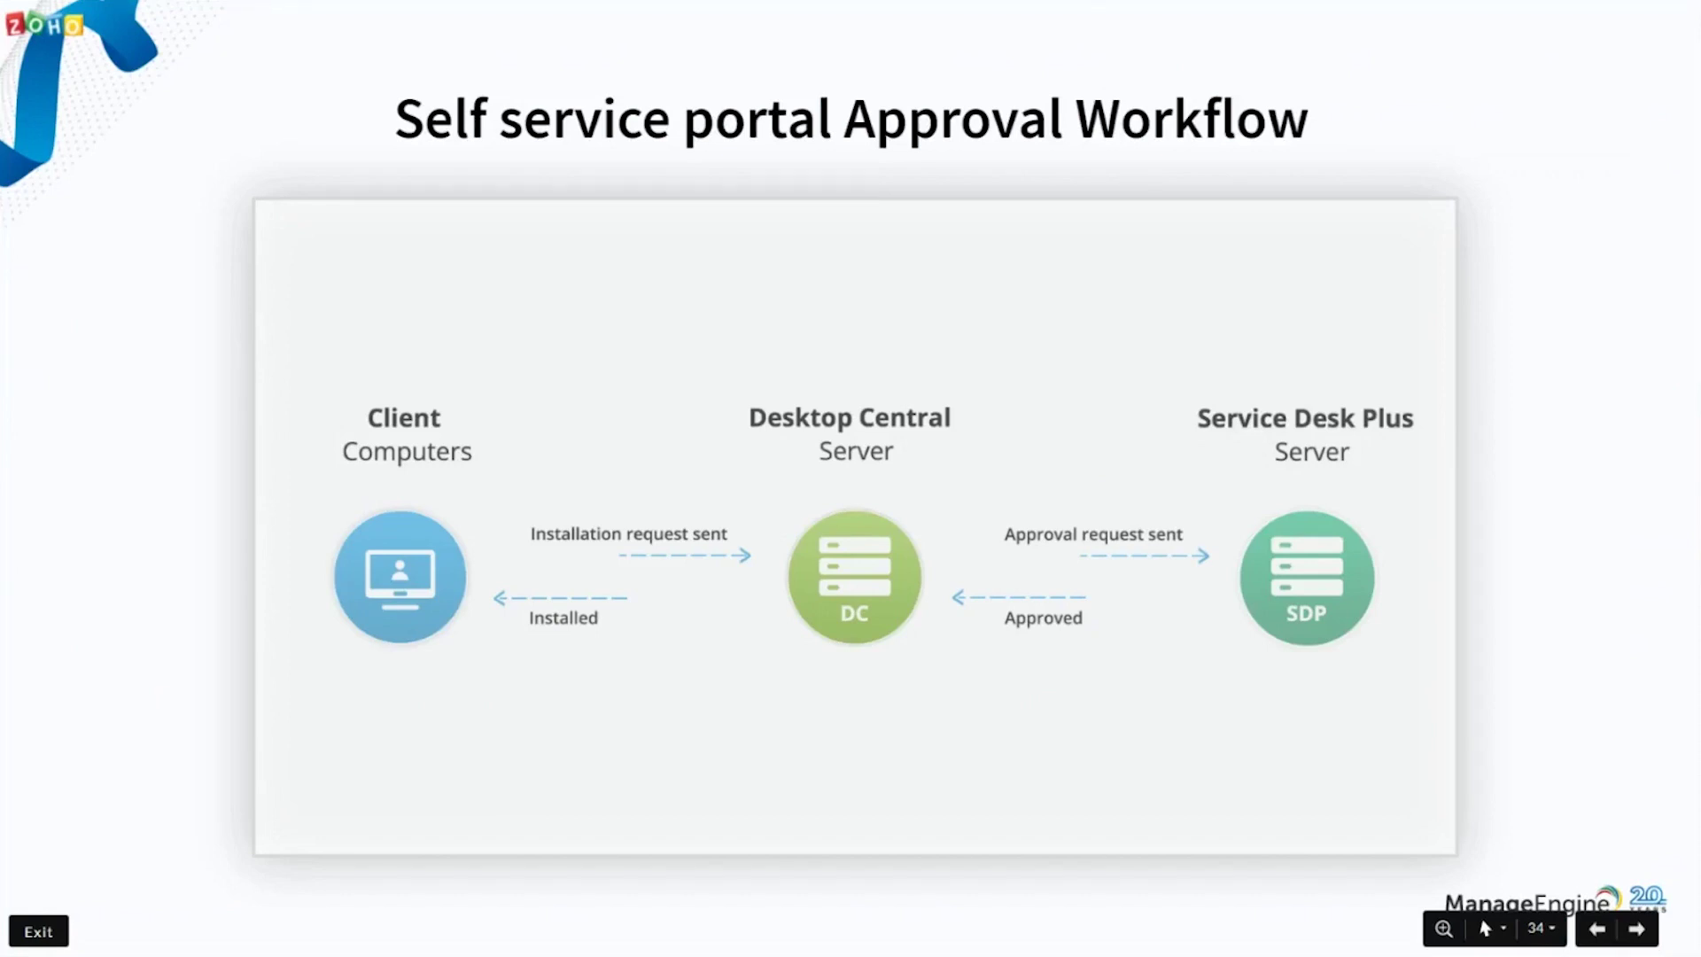
key("Right")
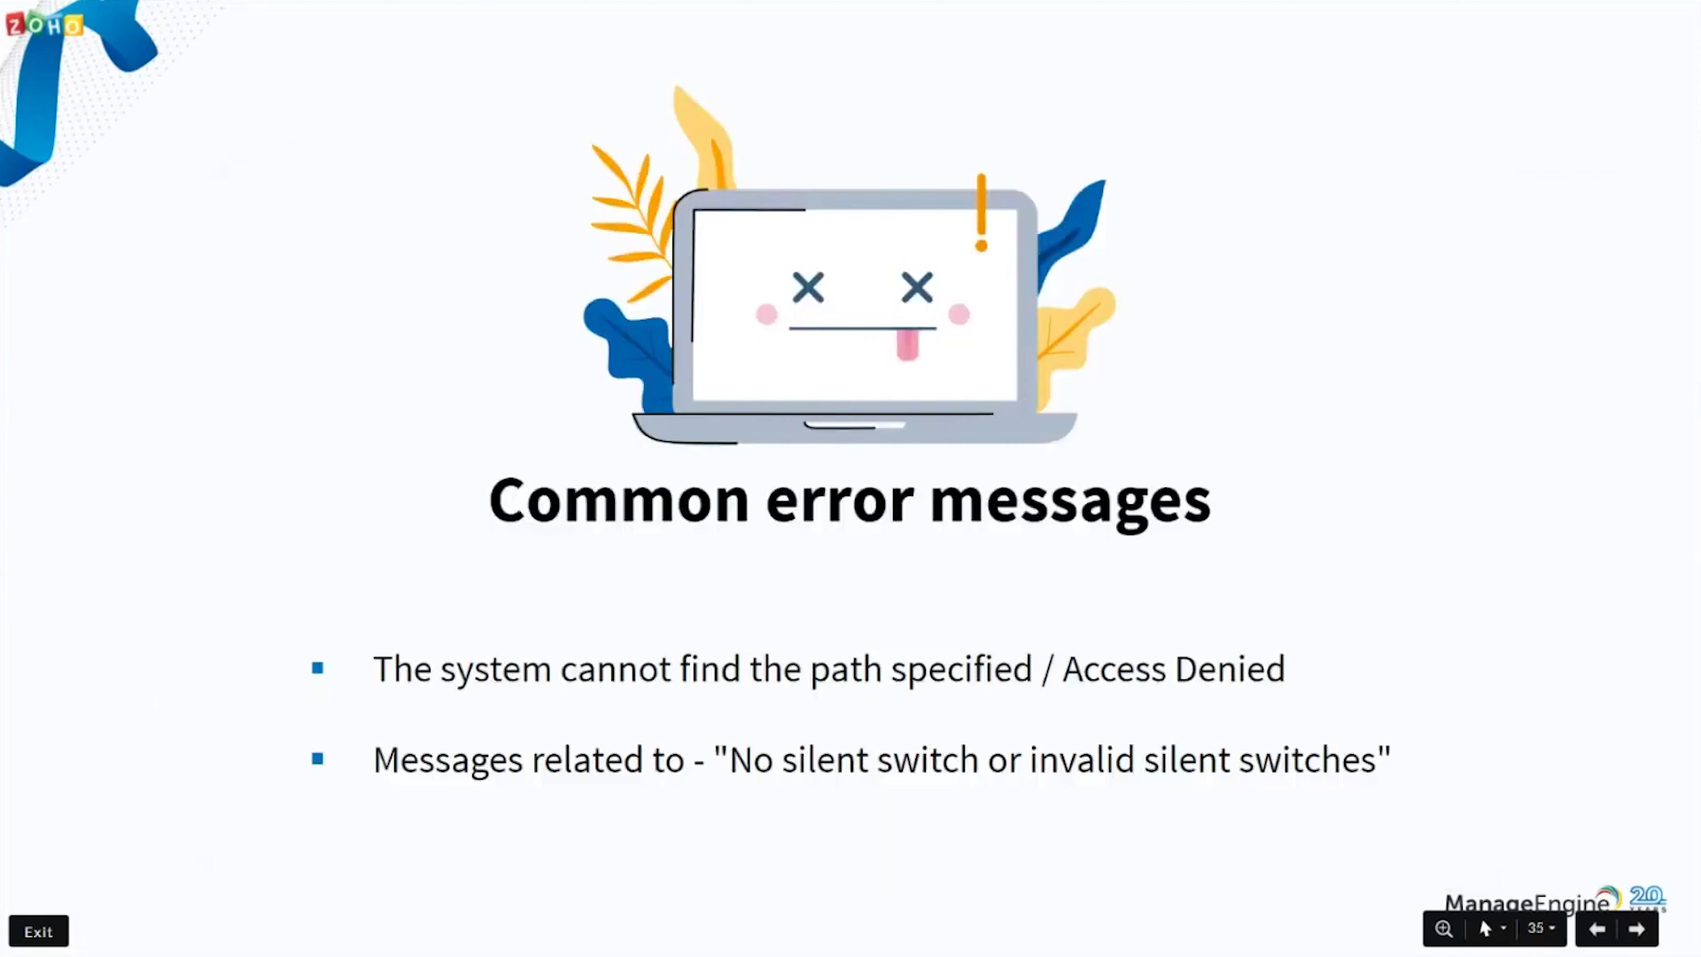
key("Right")
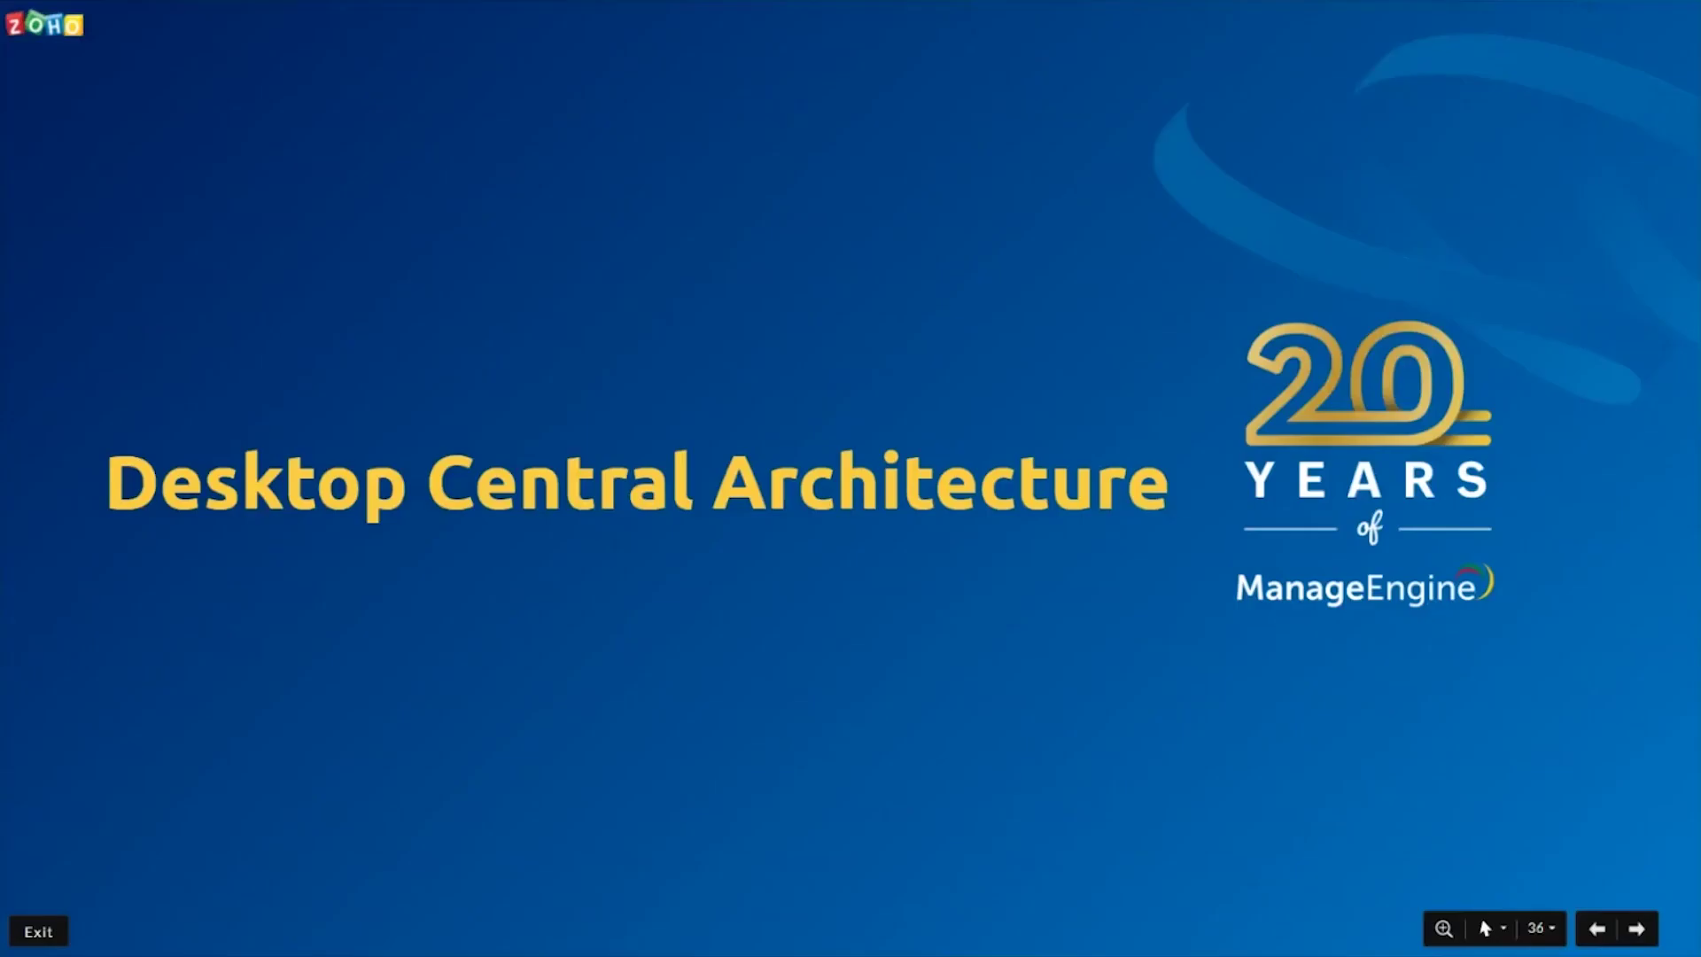
key("Left")
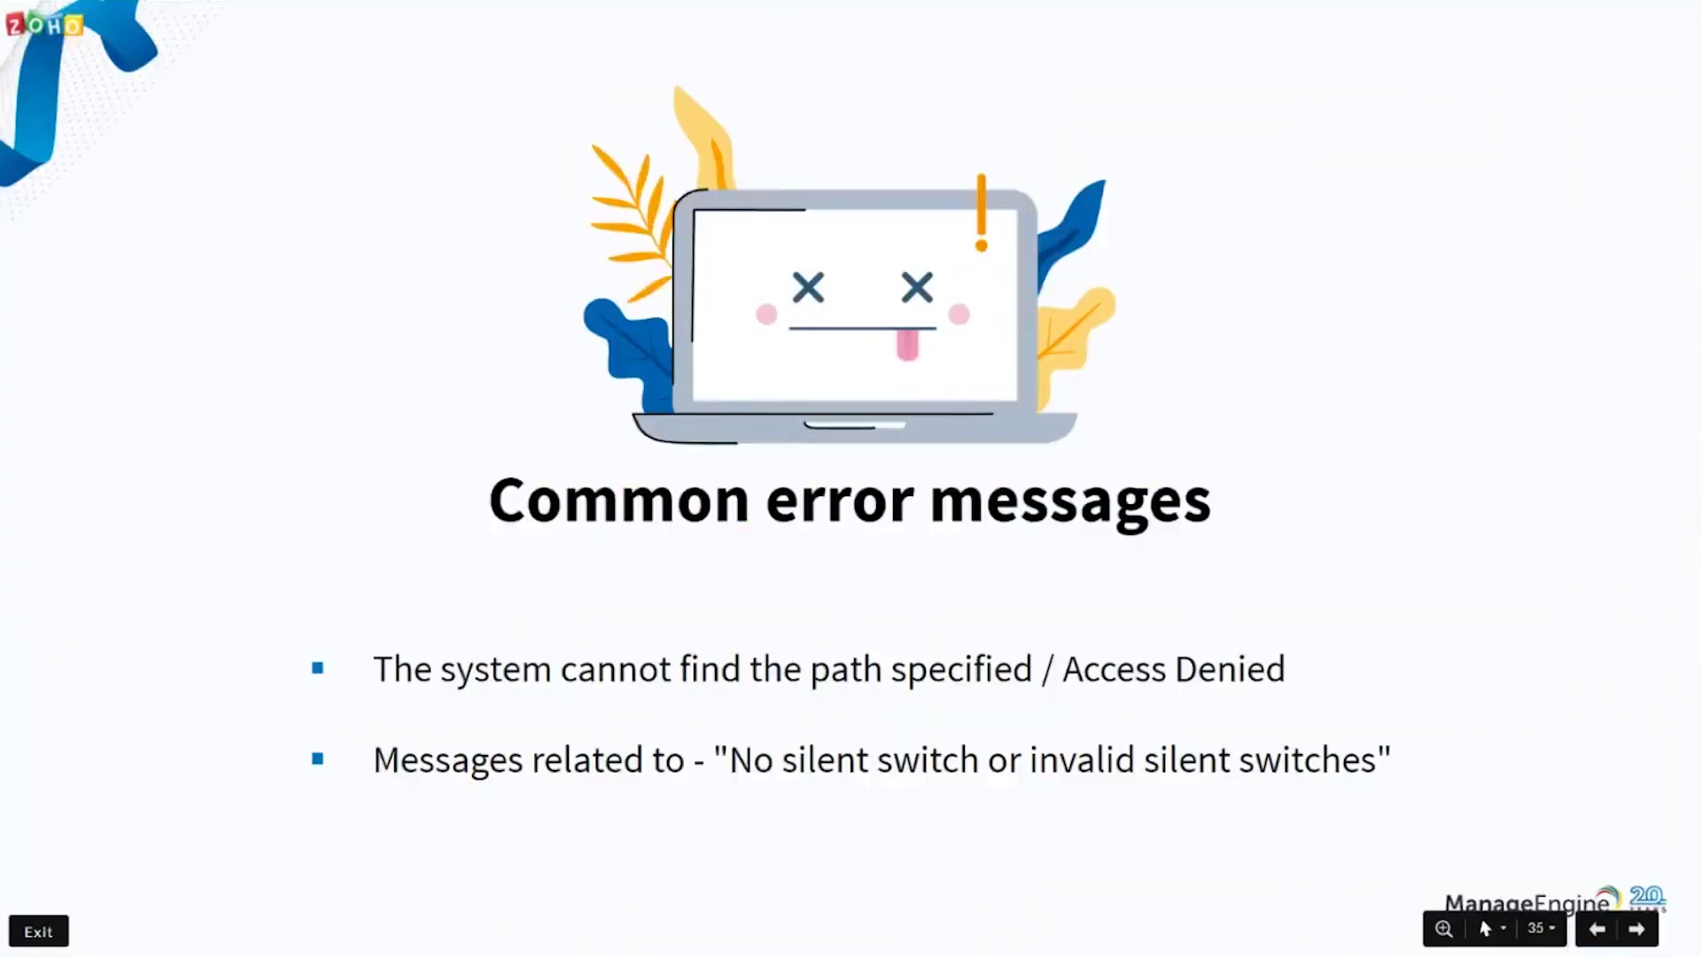
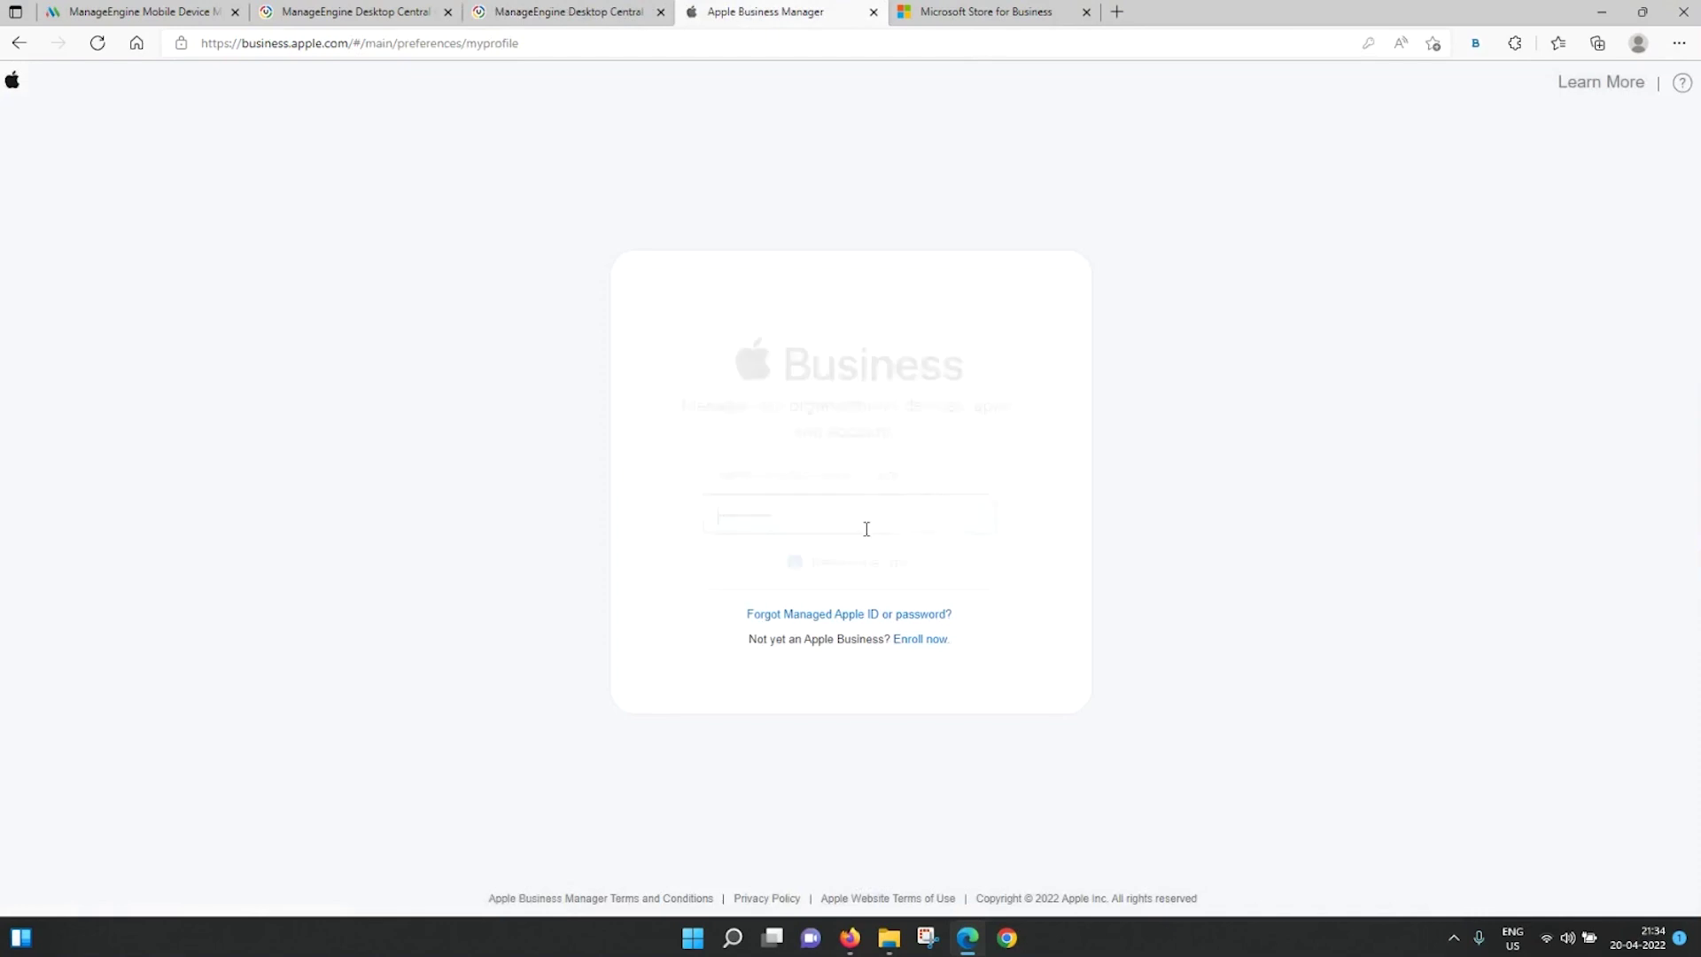
- Submit the Apple Business Manager sign-in and go back to the Desktop Central App Repository
left_click(972, 513)
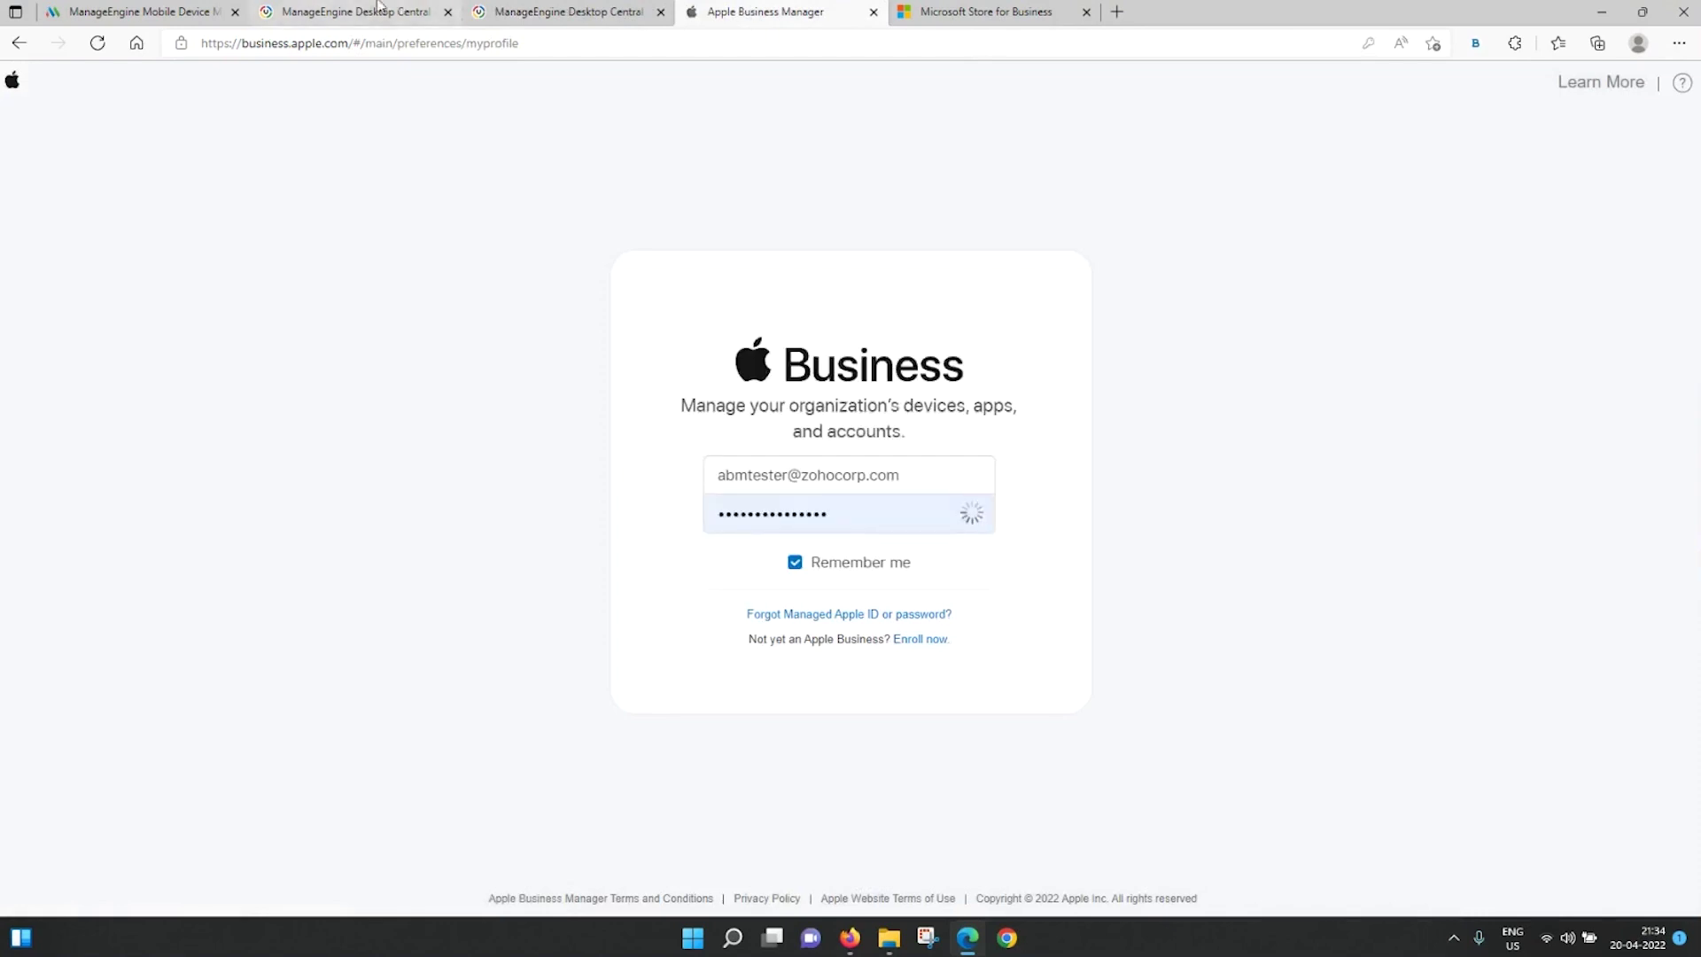
left_click(434, 12)
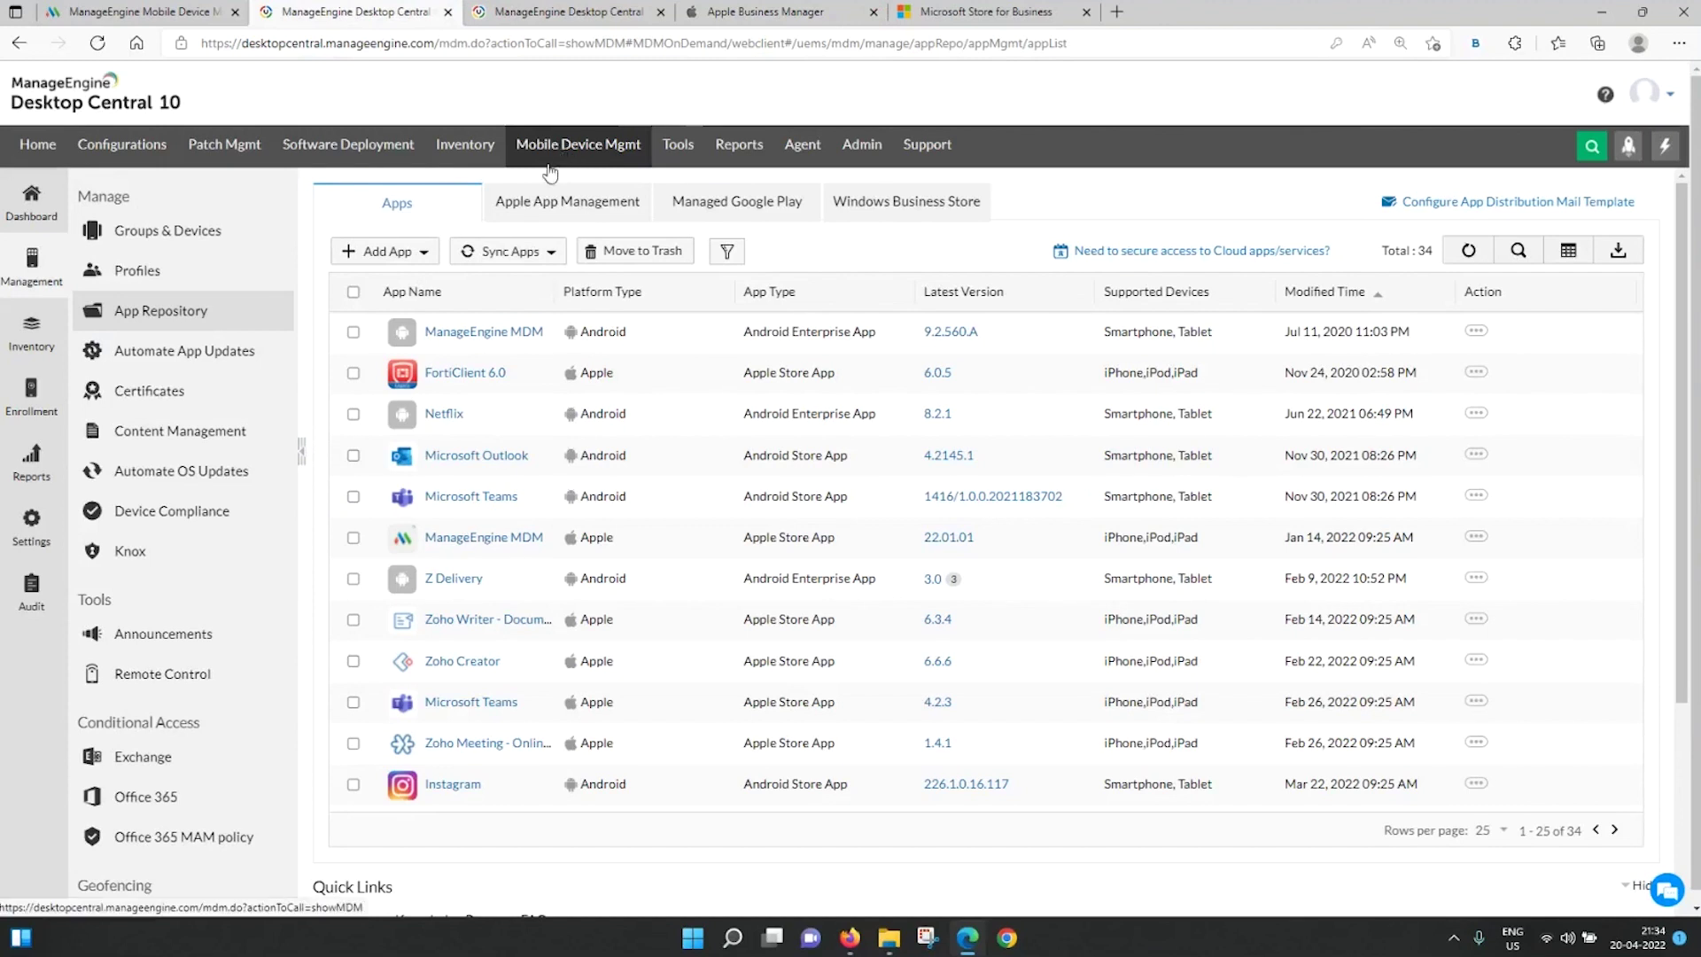
- Open Apple App Management's Configure apps for business form and switch to the Apple Business Manager portal
left_click(577, 202)
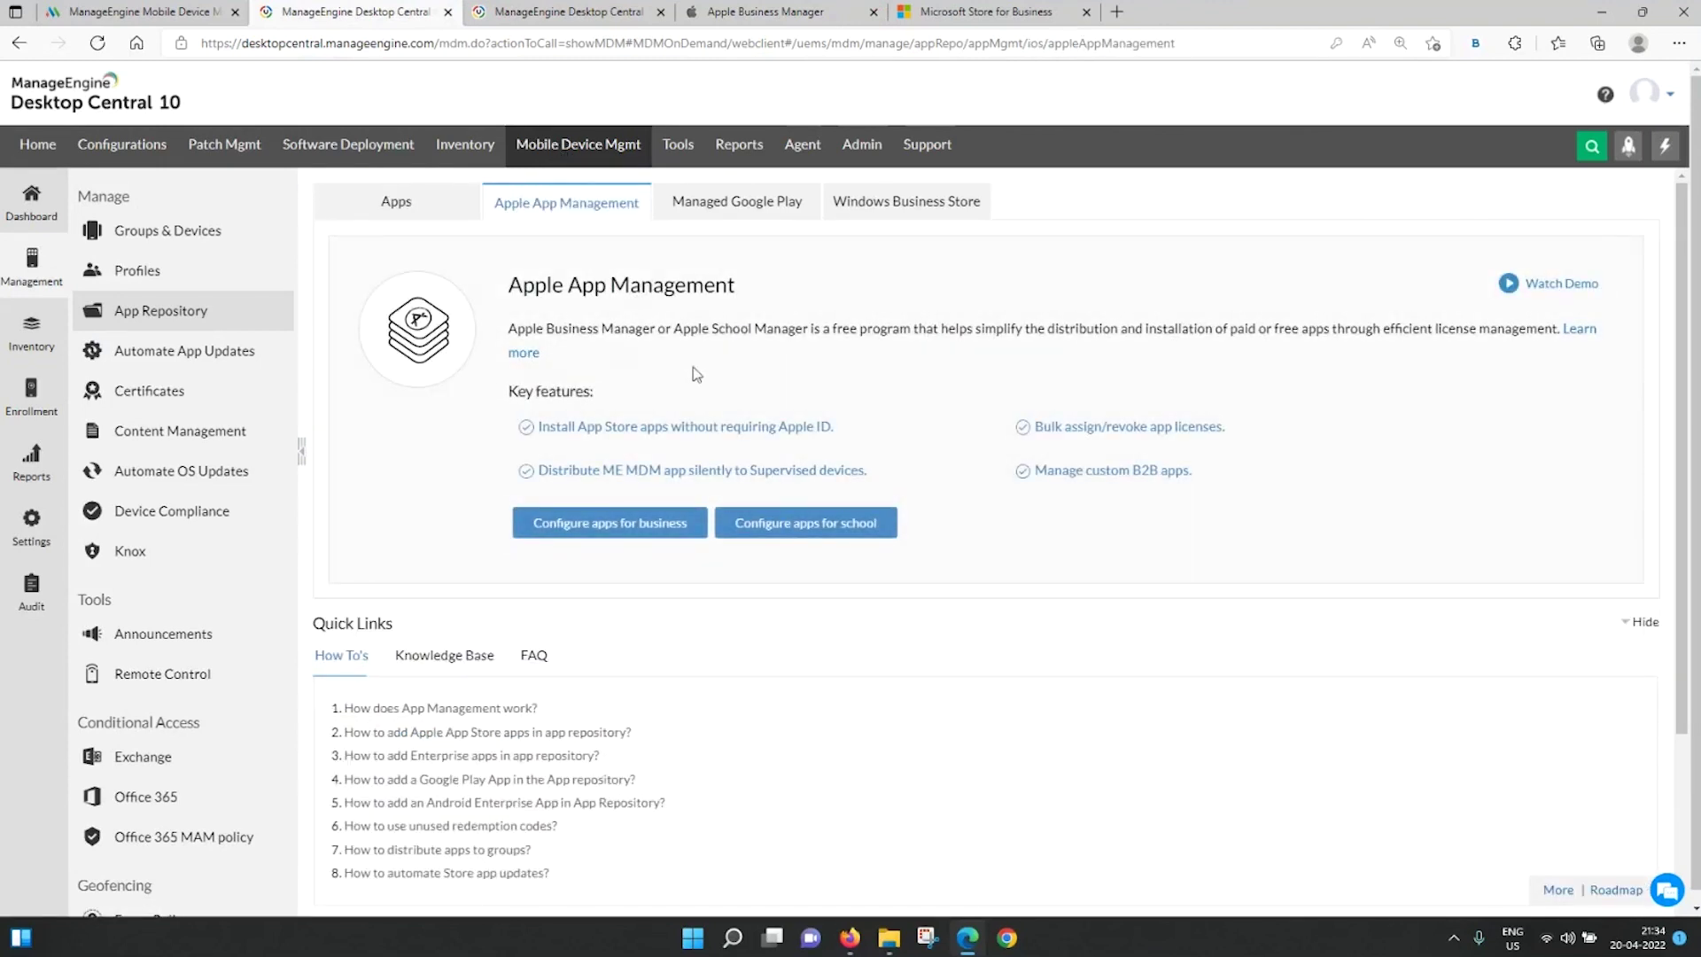
left_click(591, 532)
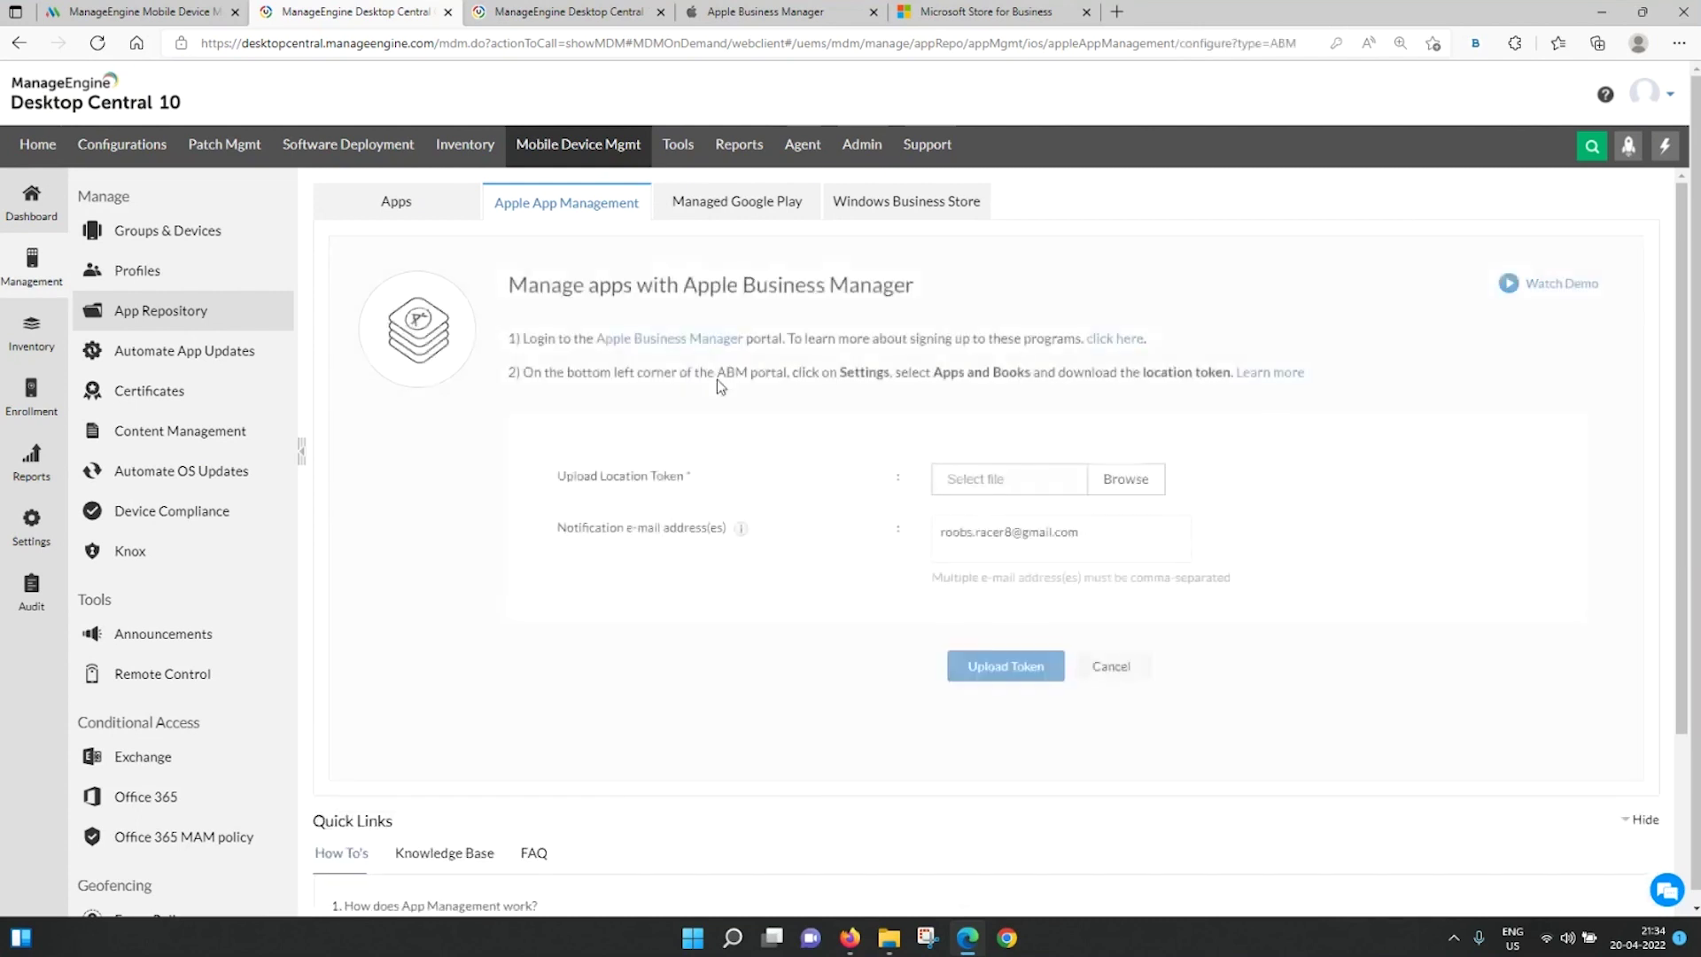
left_click_drag(593, 339, 1304, 378)
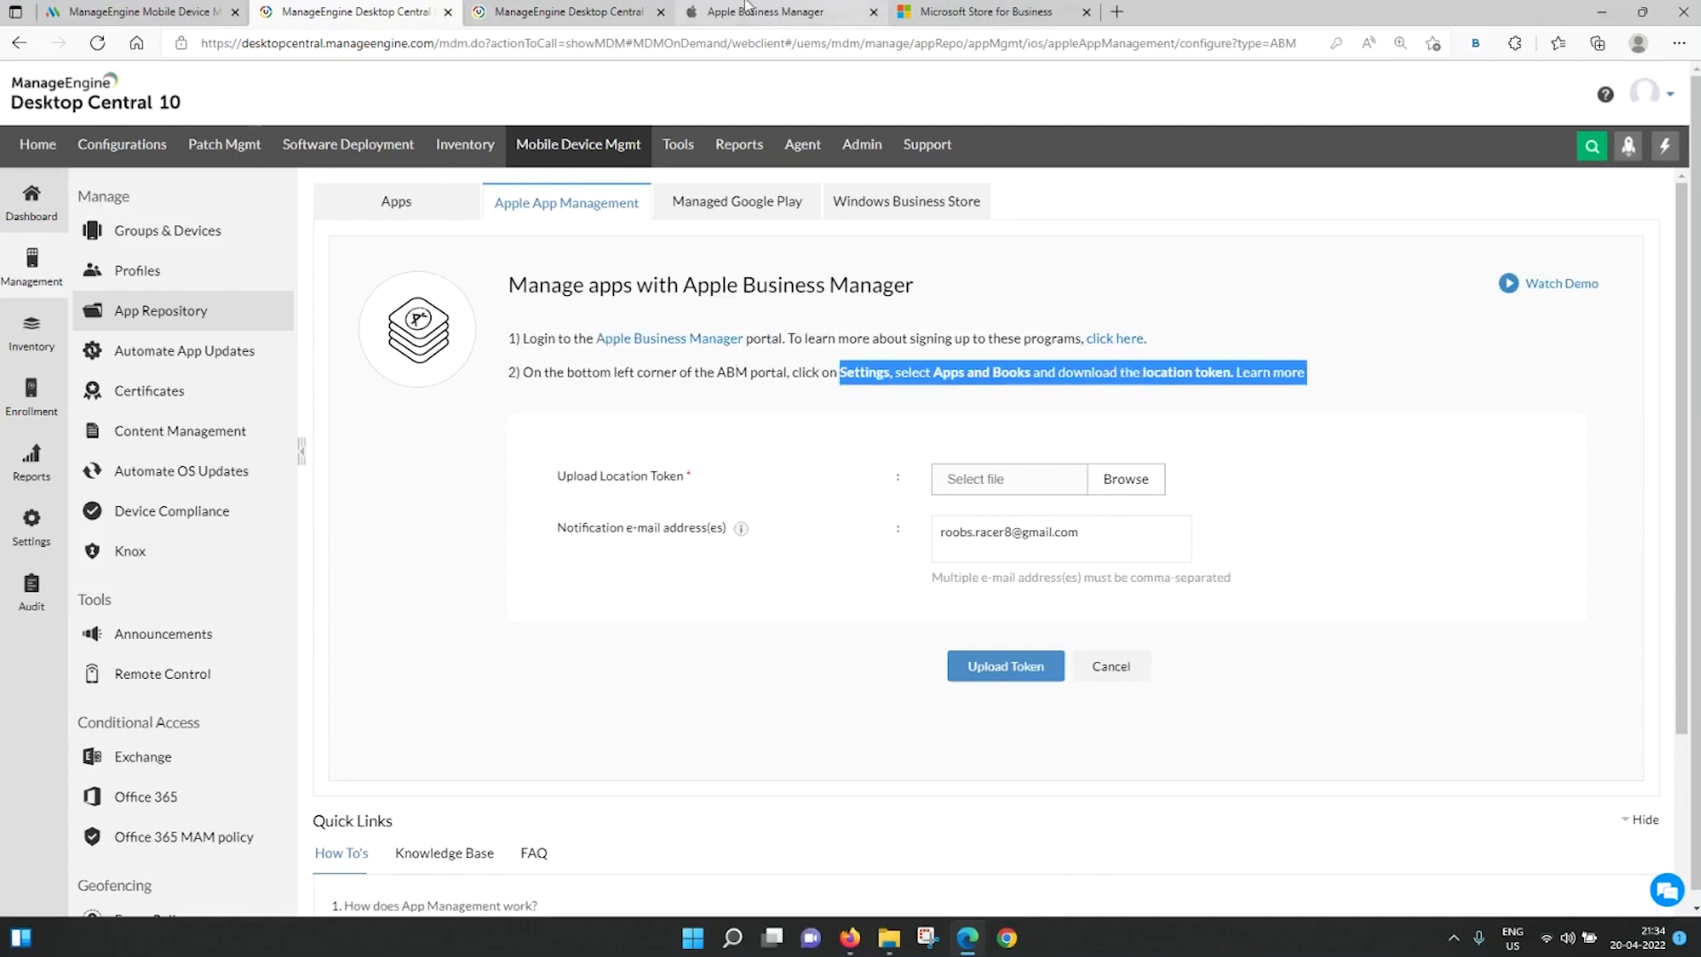
left_click(747, 11)
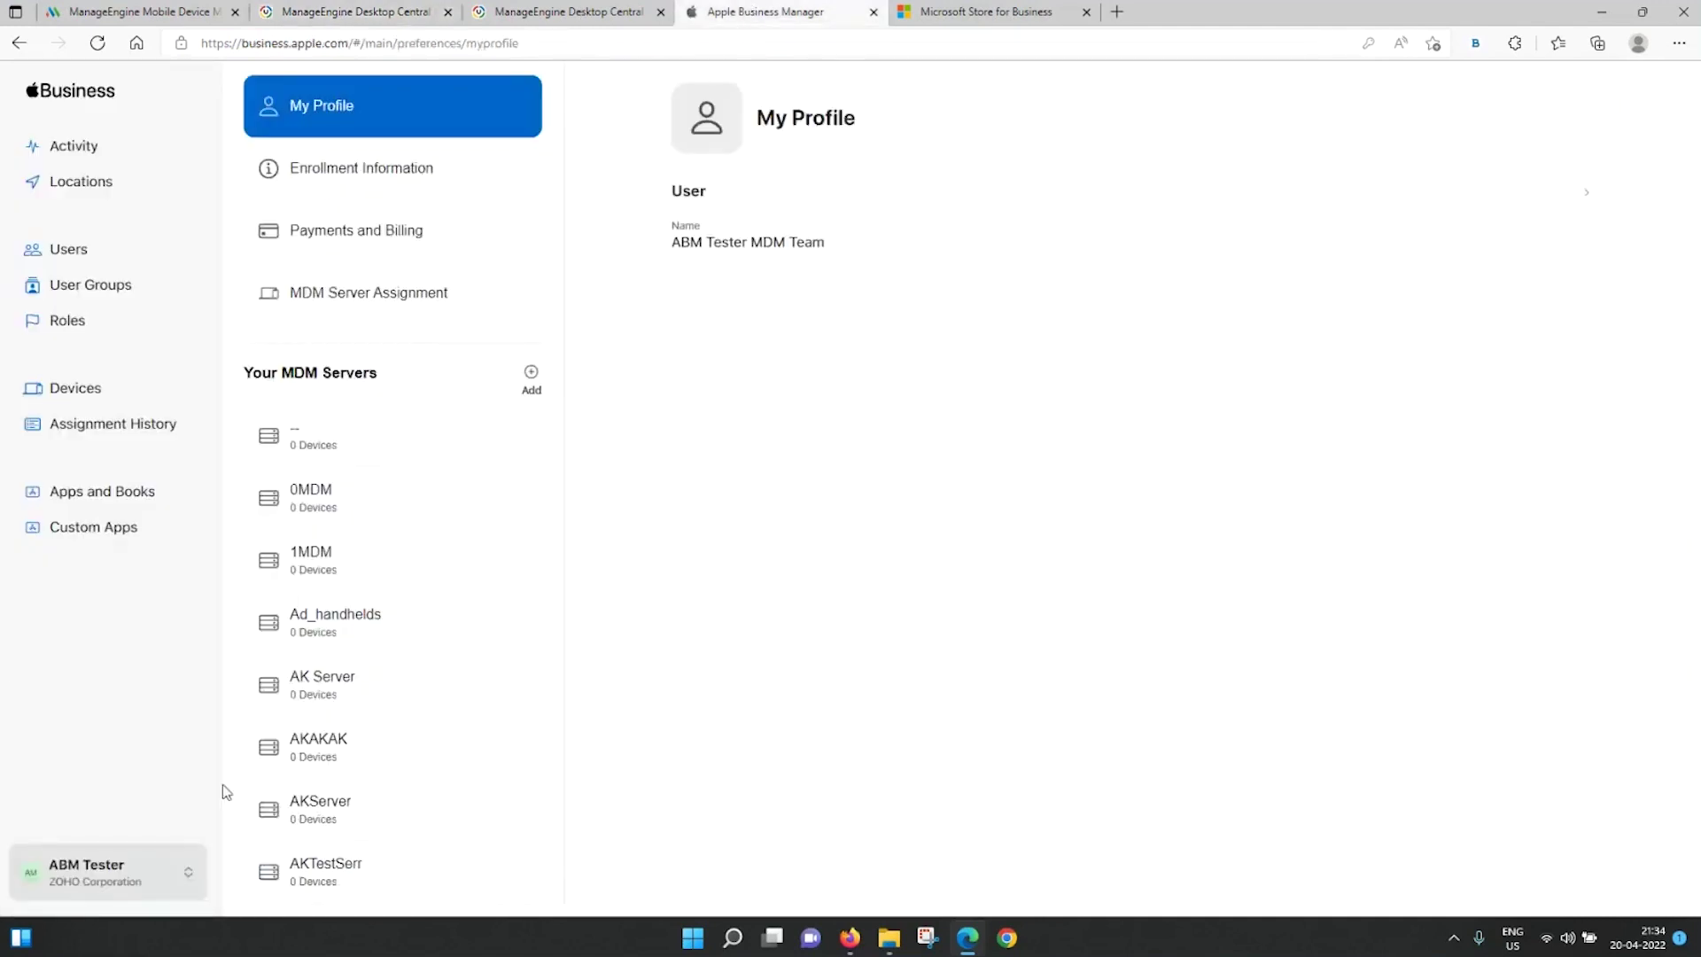
- View the AKAKAK MDM server details in Apple Business Manager
left_click(113, 877)
scroll(400, 629, "down", 2)
left_click(364, 577)
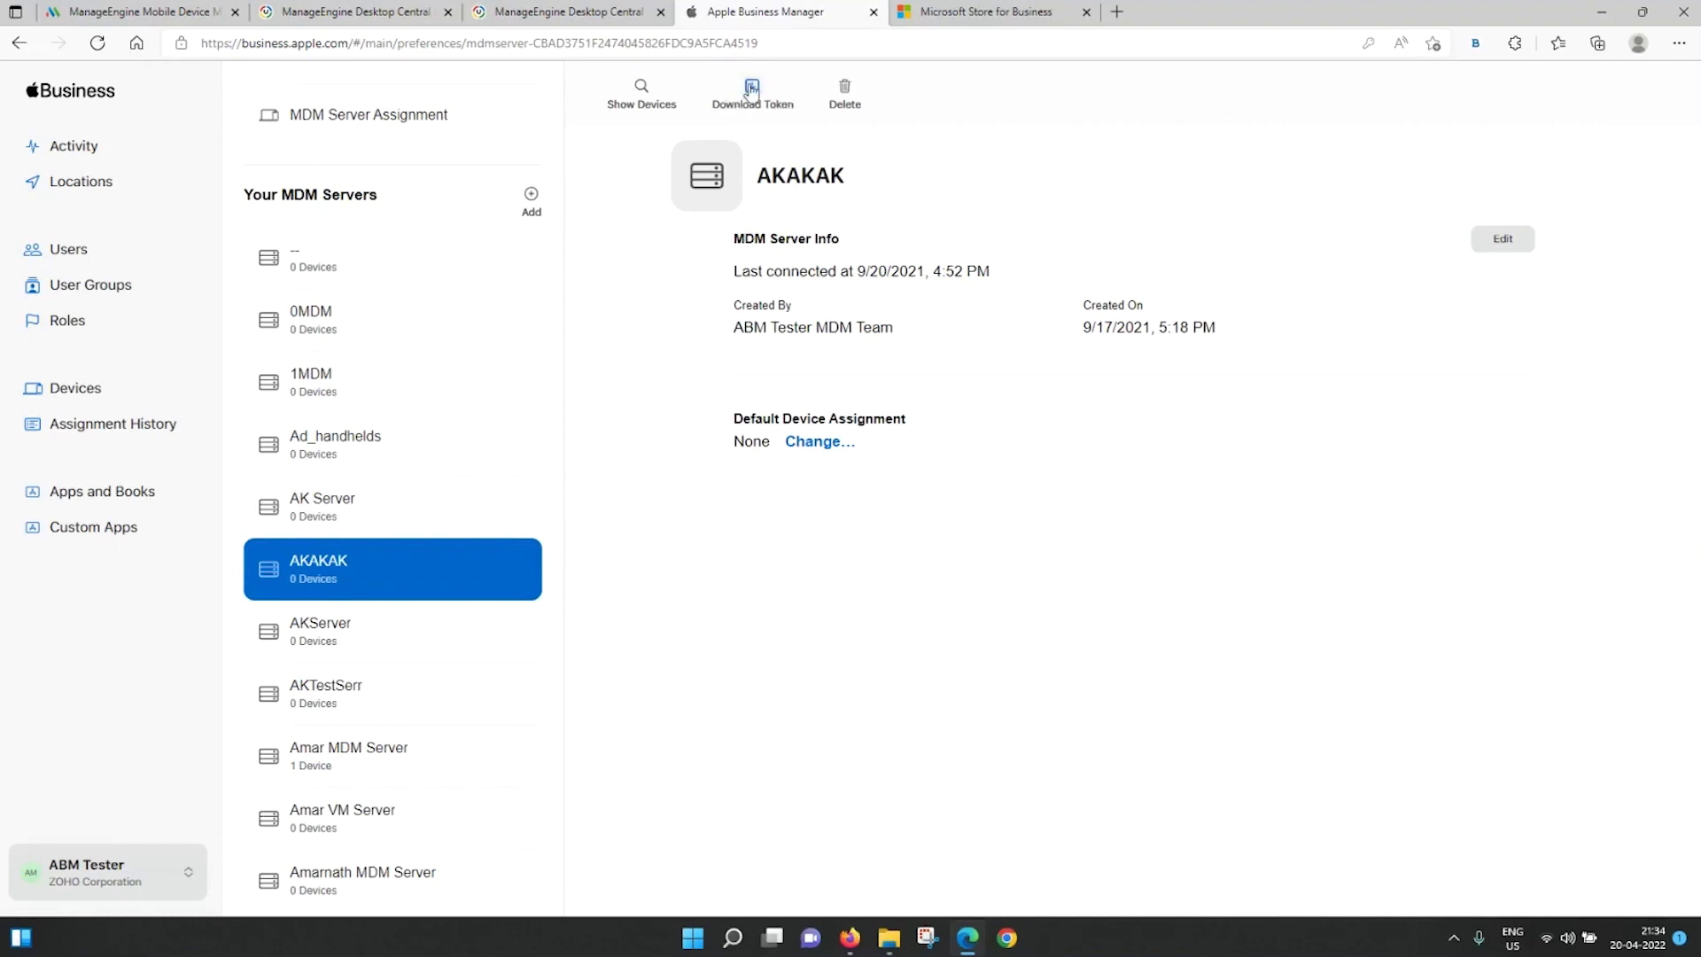
- Compare the server details with Desktop Central's token instructions, then open Apps and Books
left_click(340, 11)
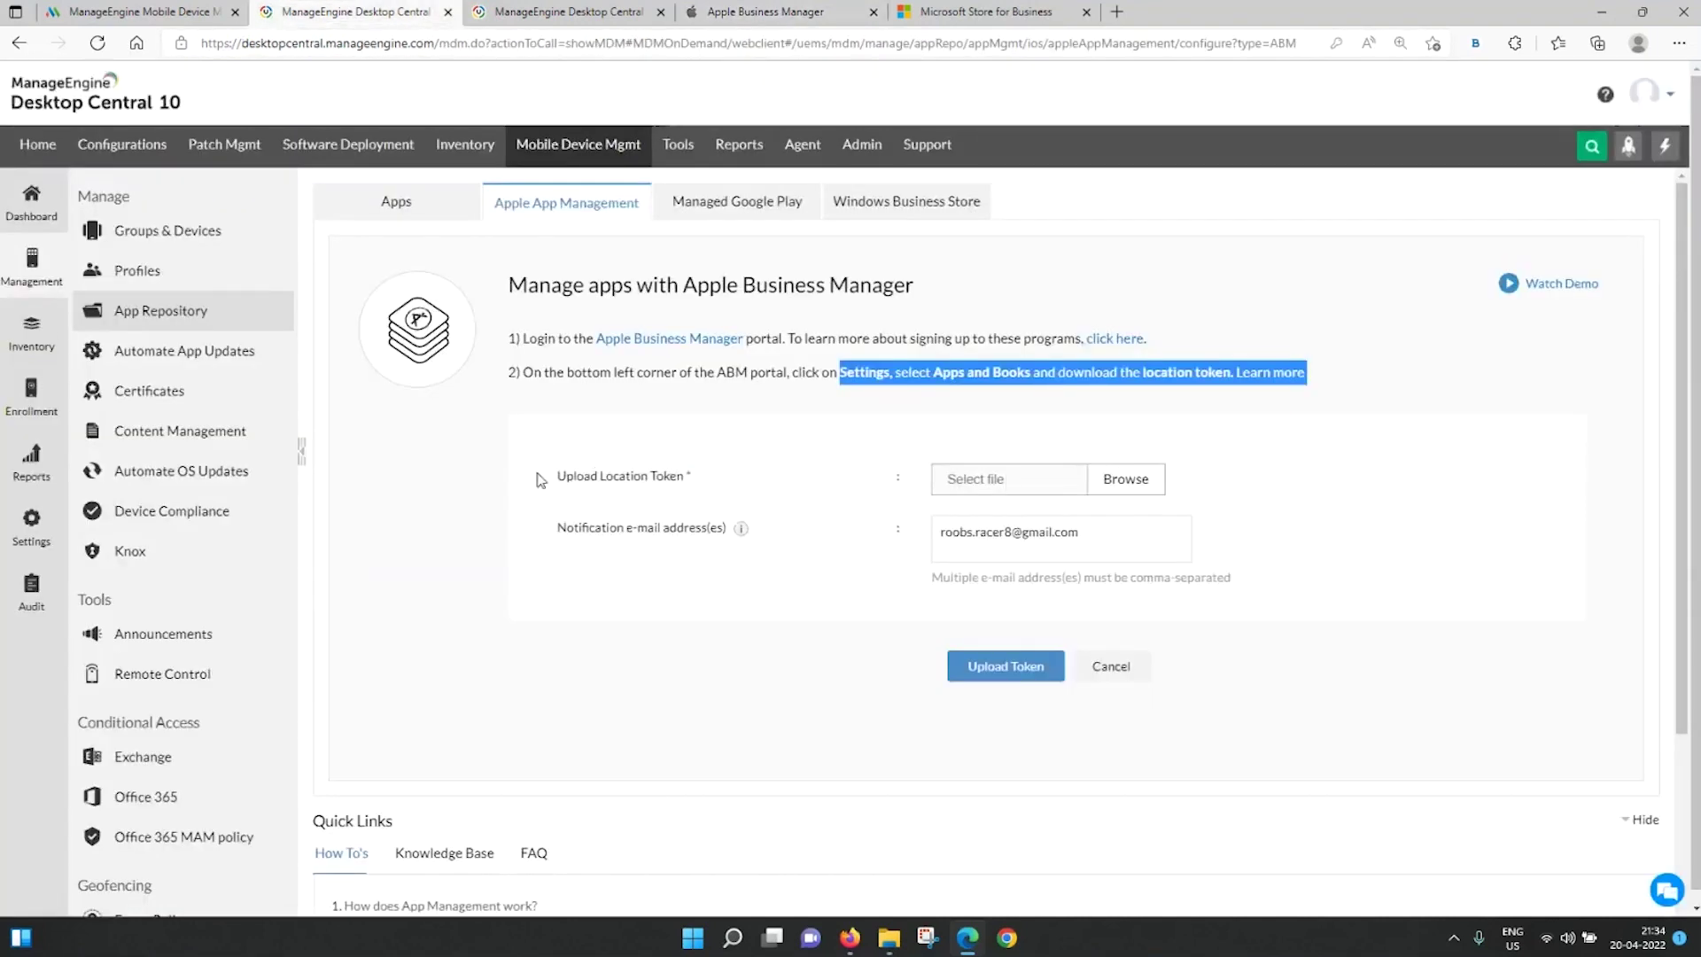
left_click(764, 12)
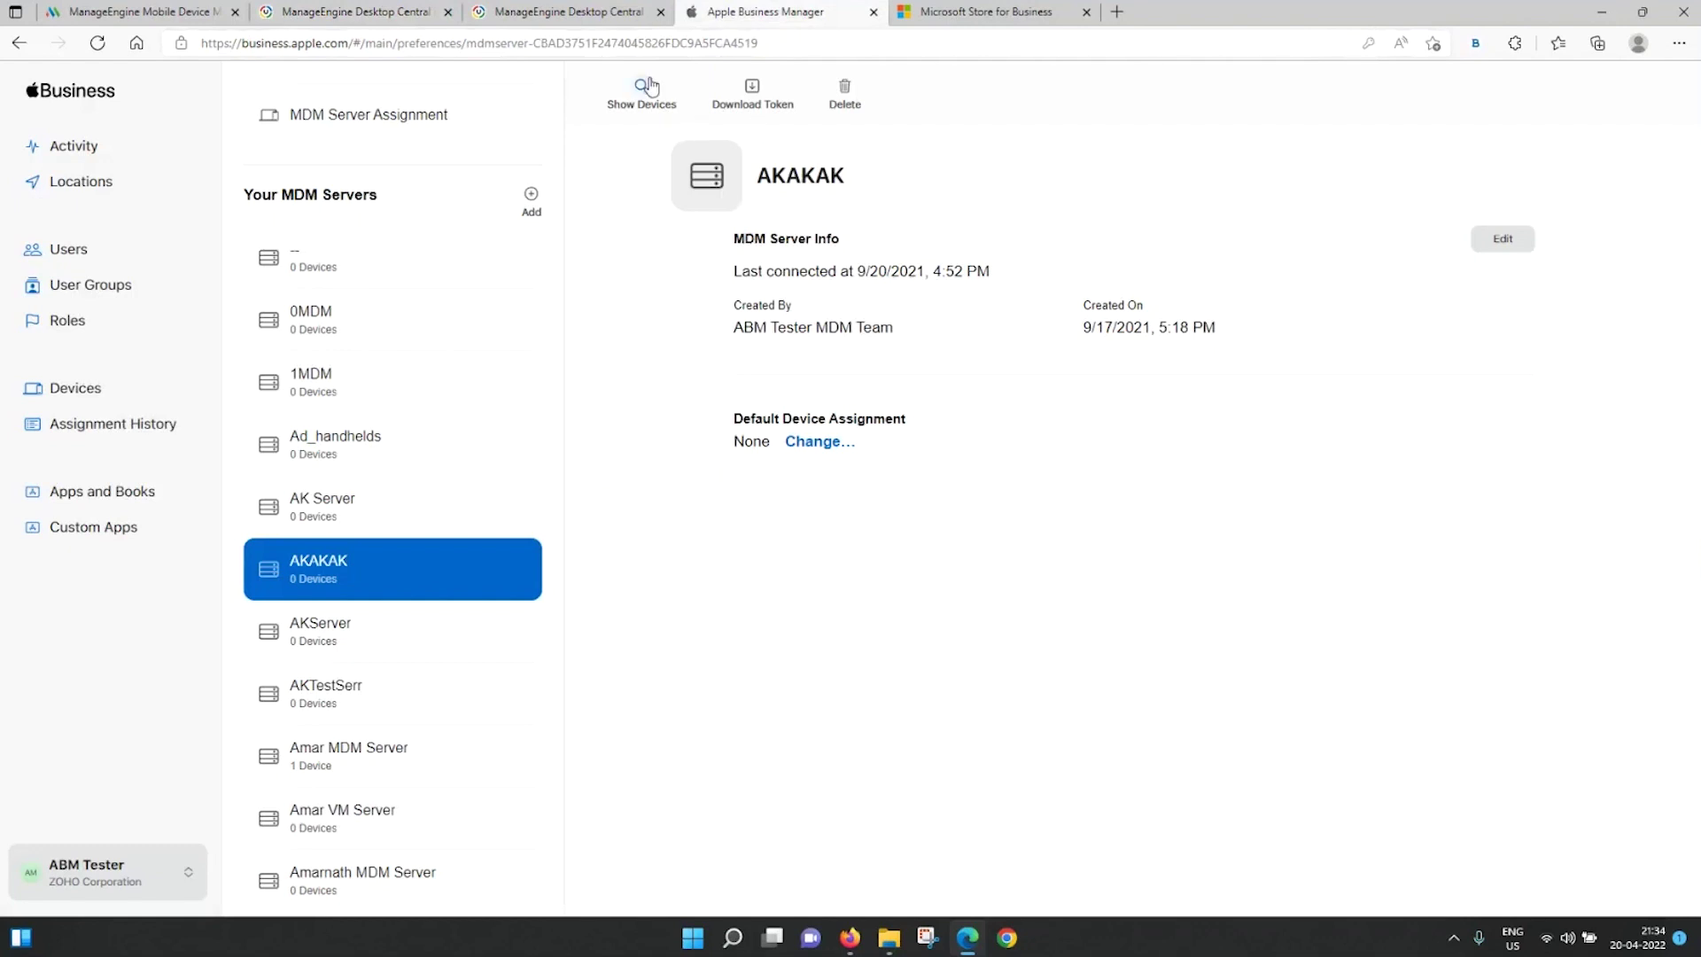
left_click(390, 10)
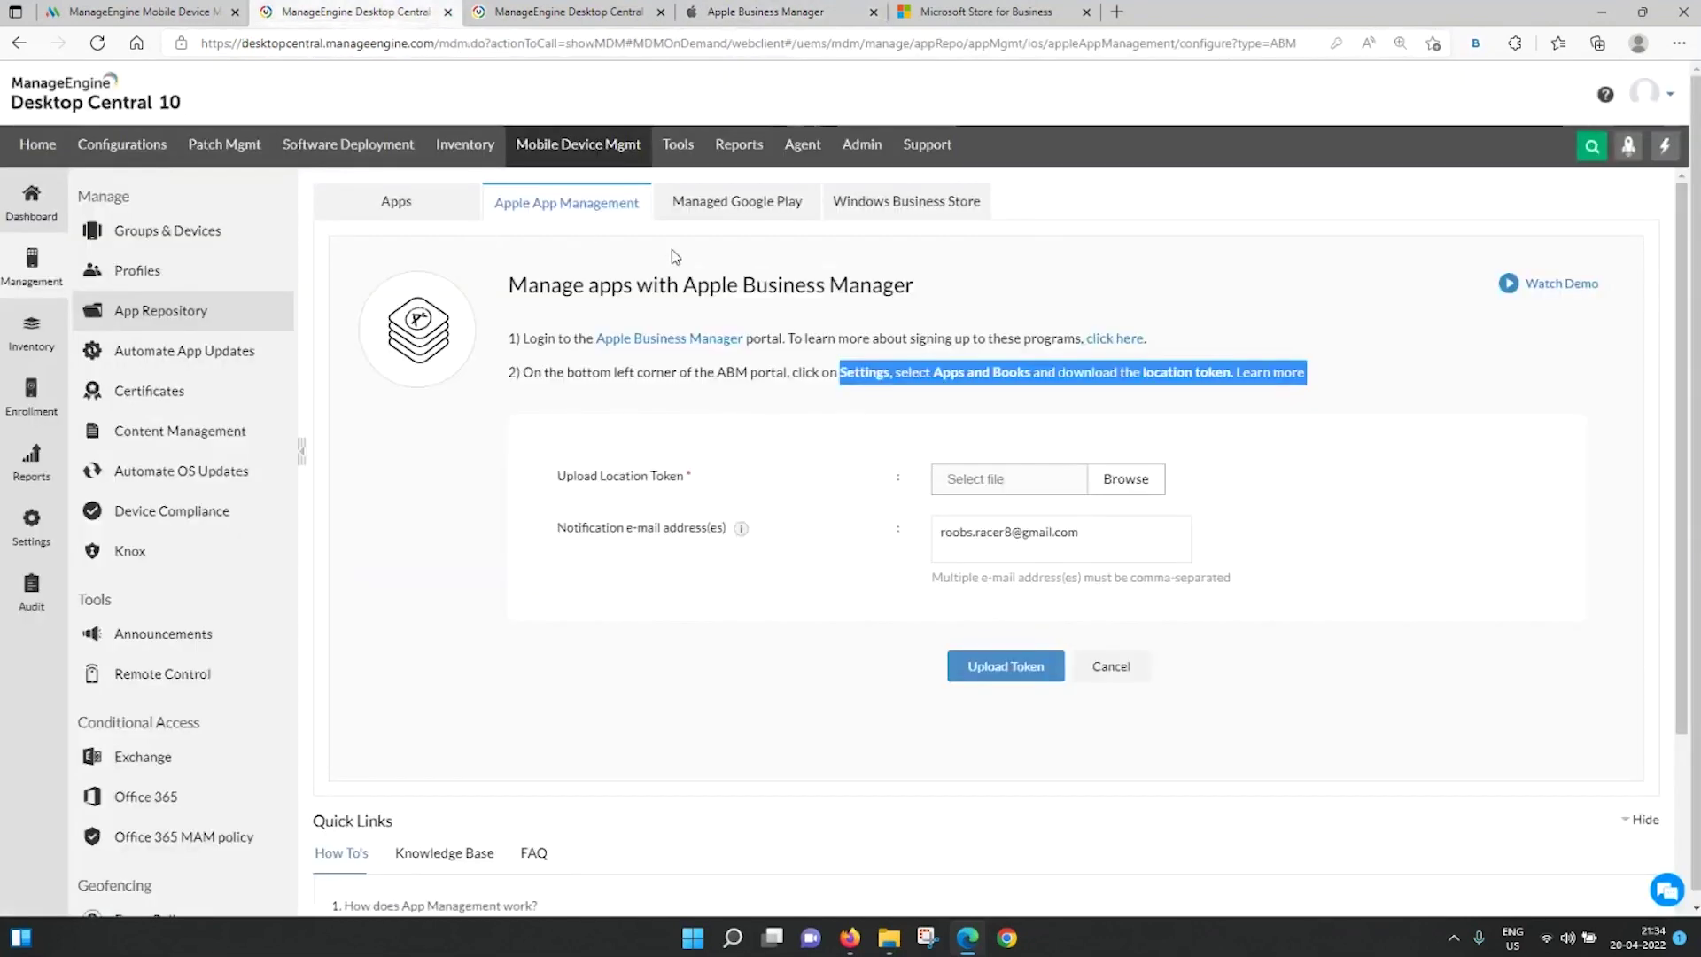
left_click(721, 7)
left_click(117, 492)
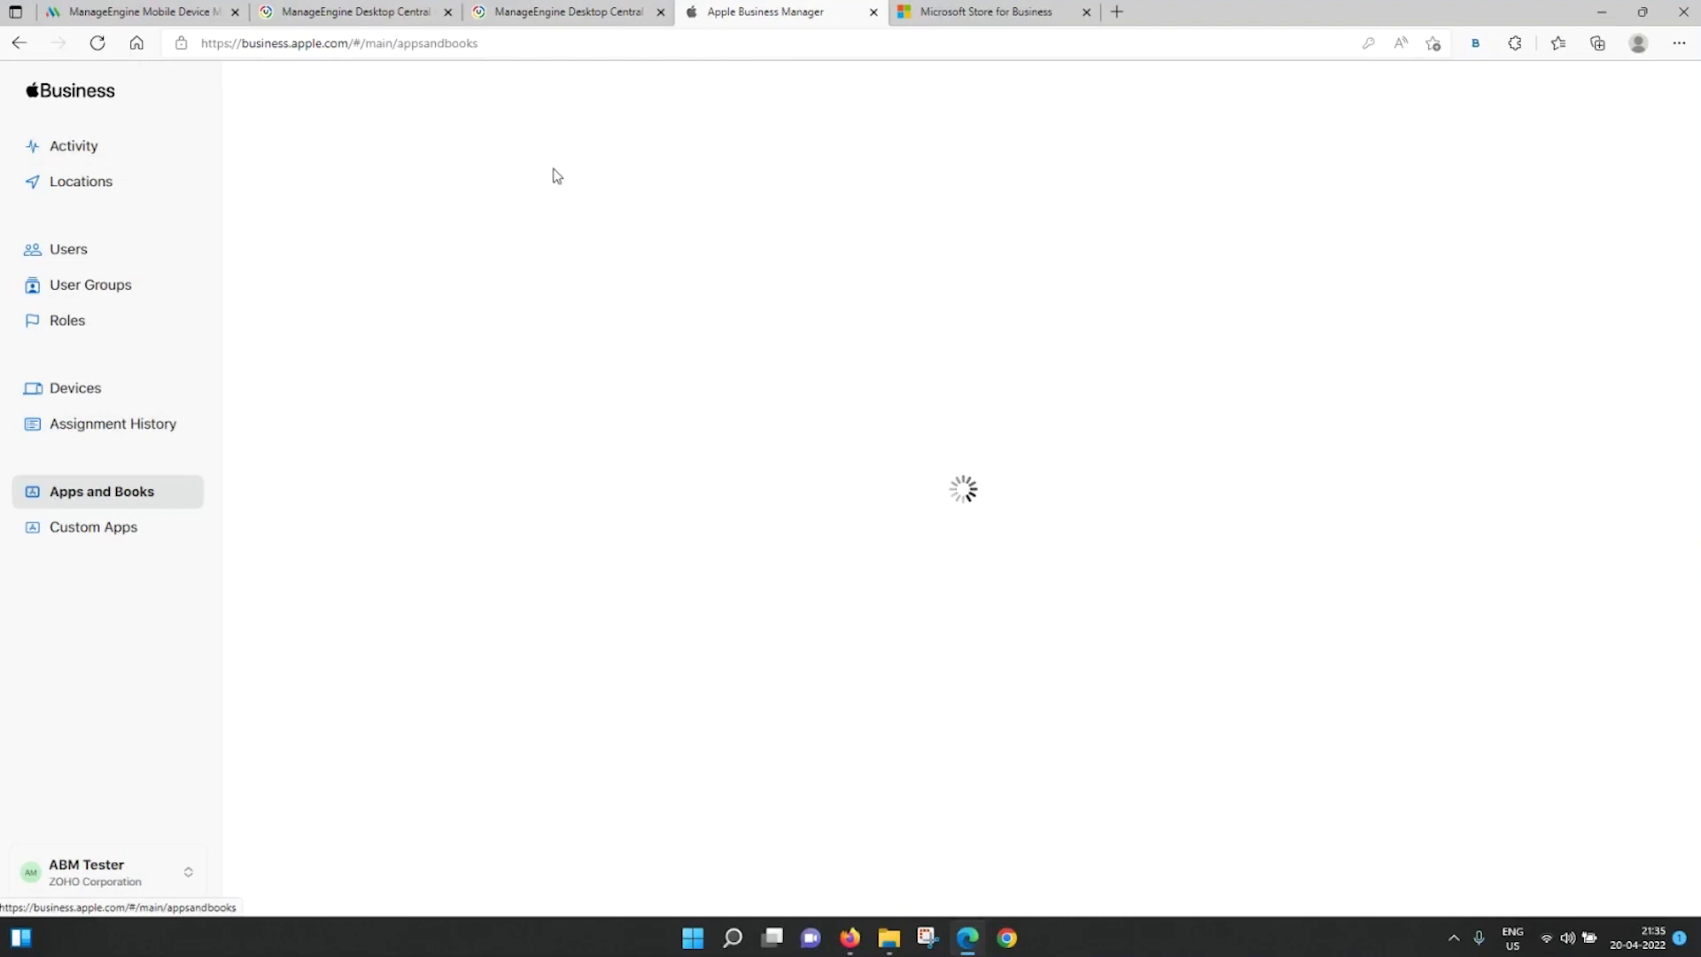
- Reload Apps and Books, search for 'Zoho crm', and open Zoho CRM - Sales & Marketing
left_click(98, 43)
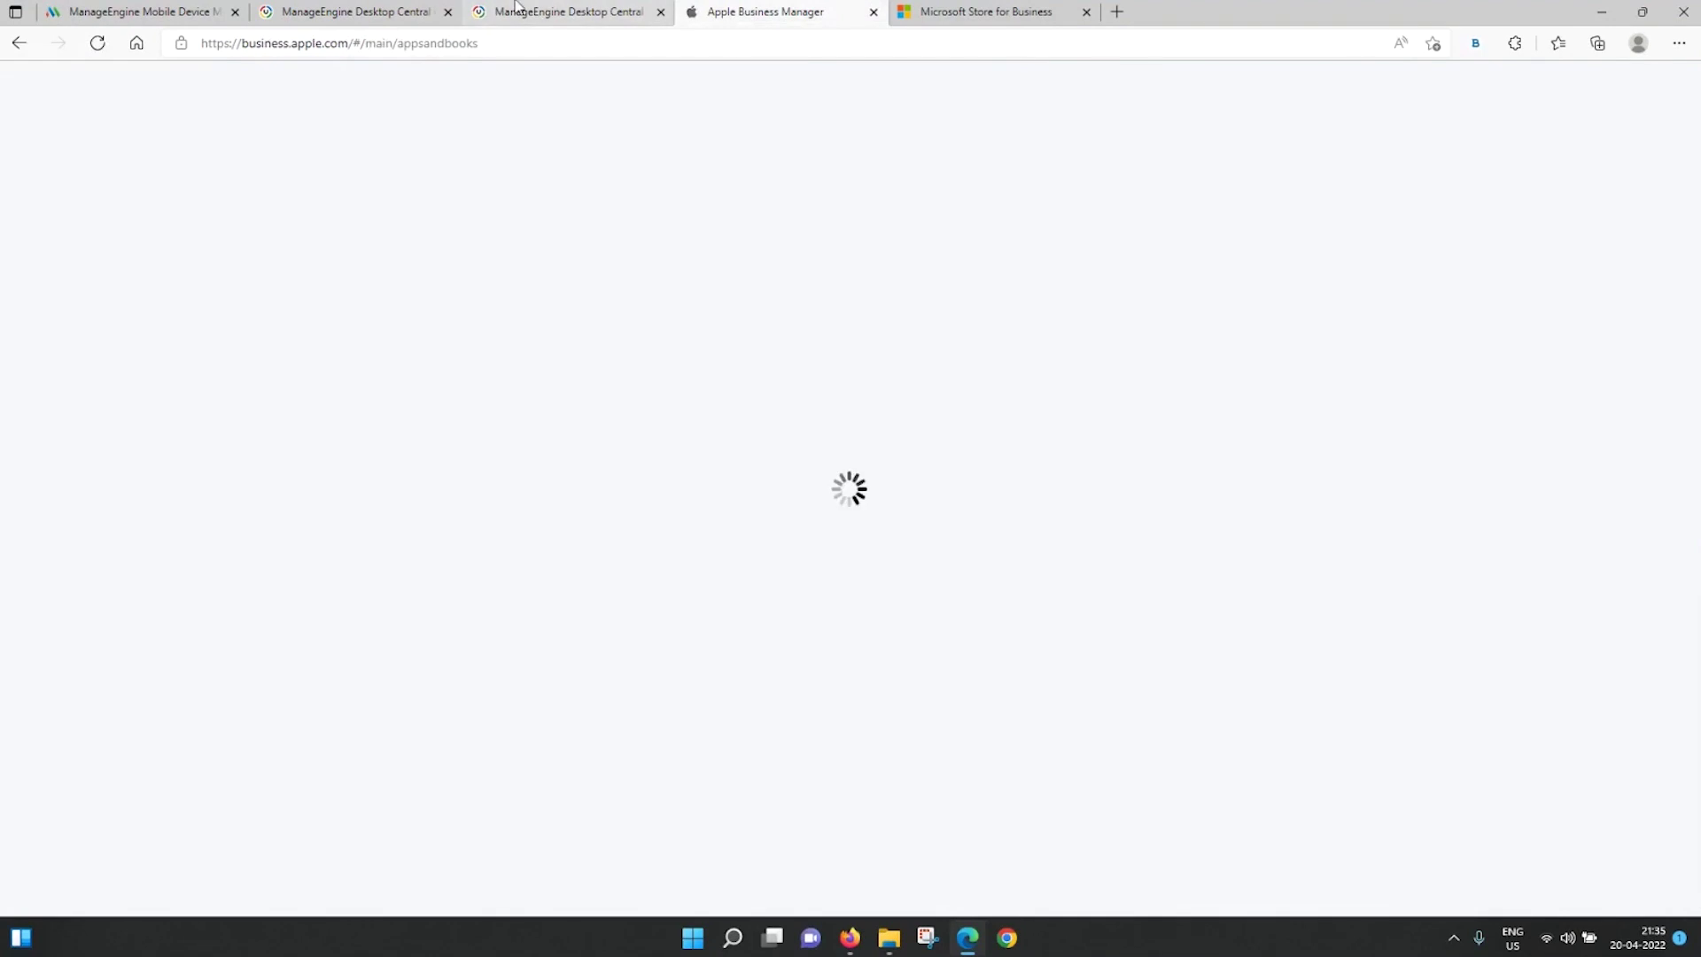
left_click(558, 13)
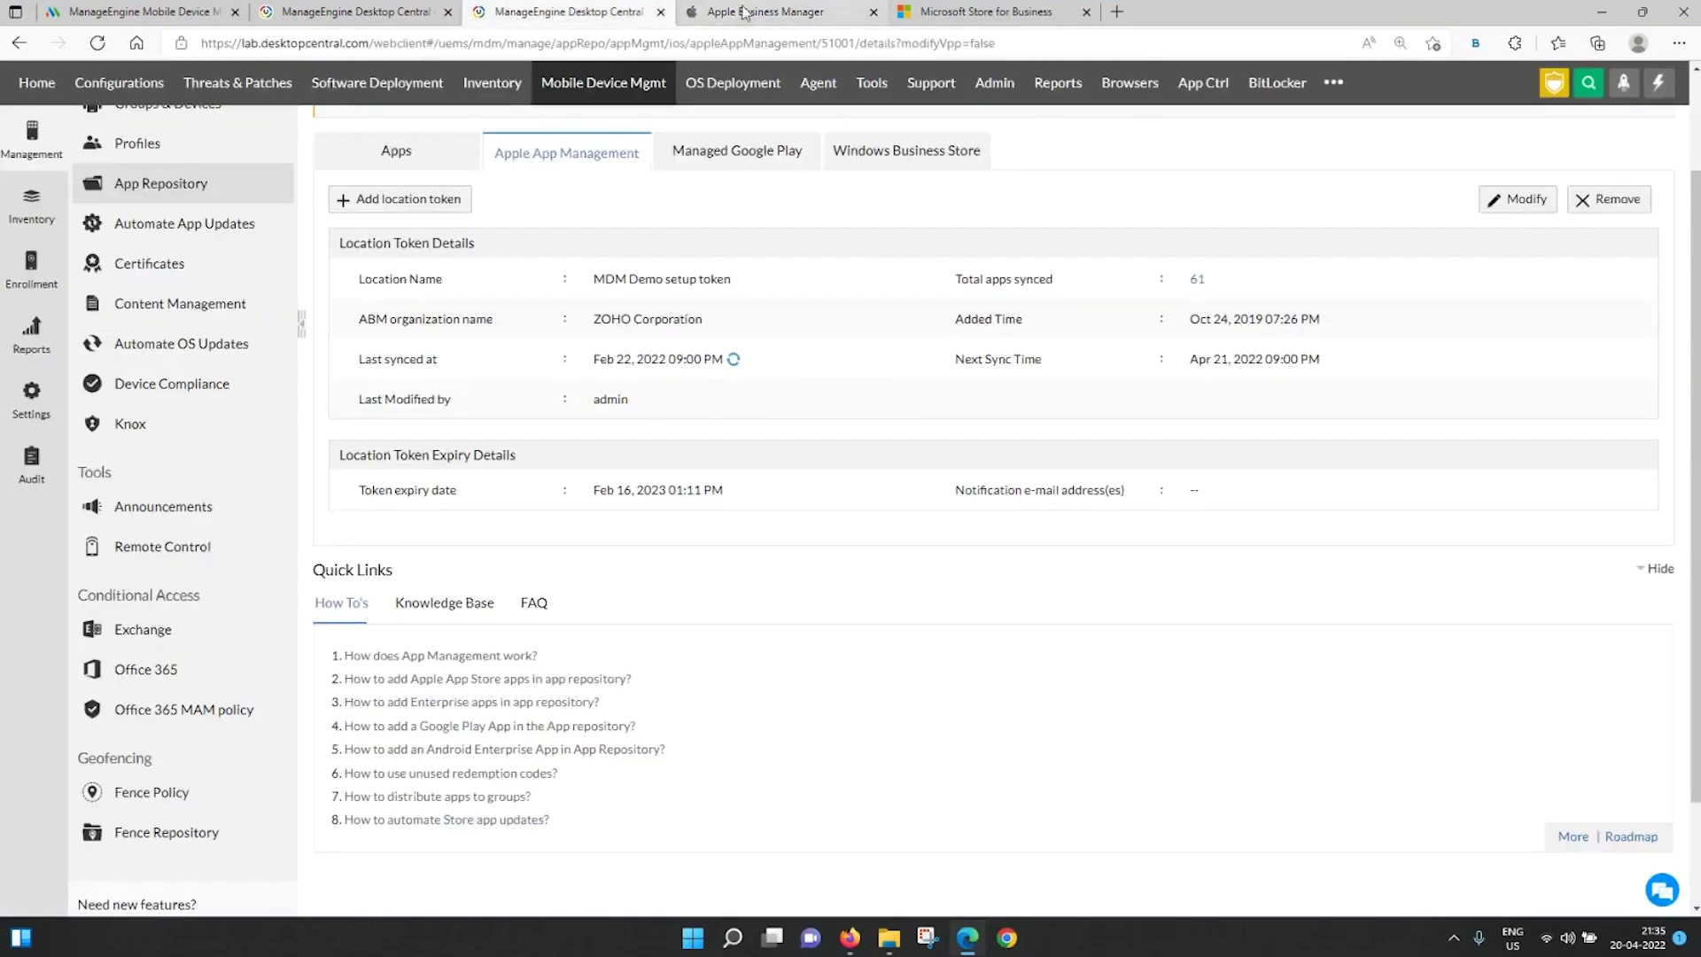
left_click(744, 12)
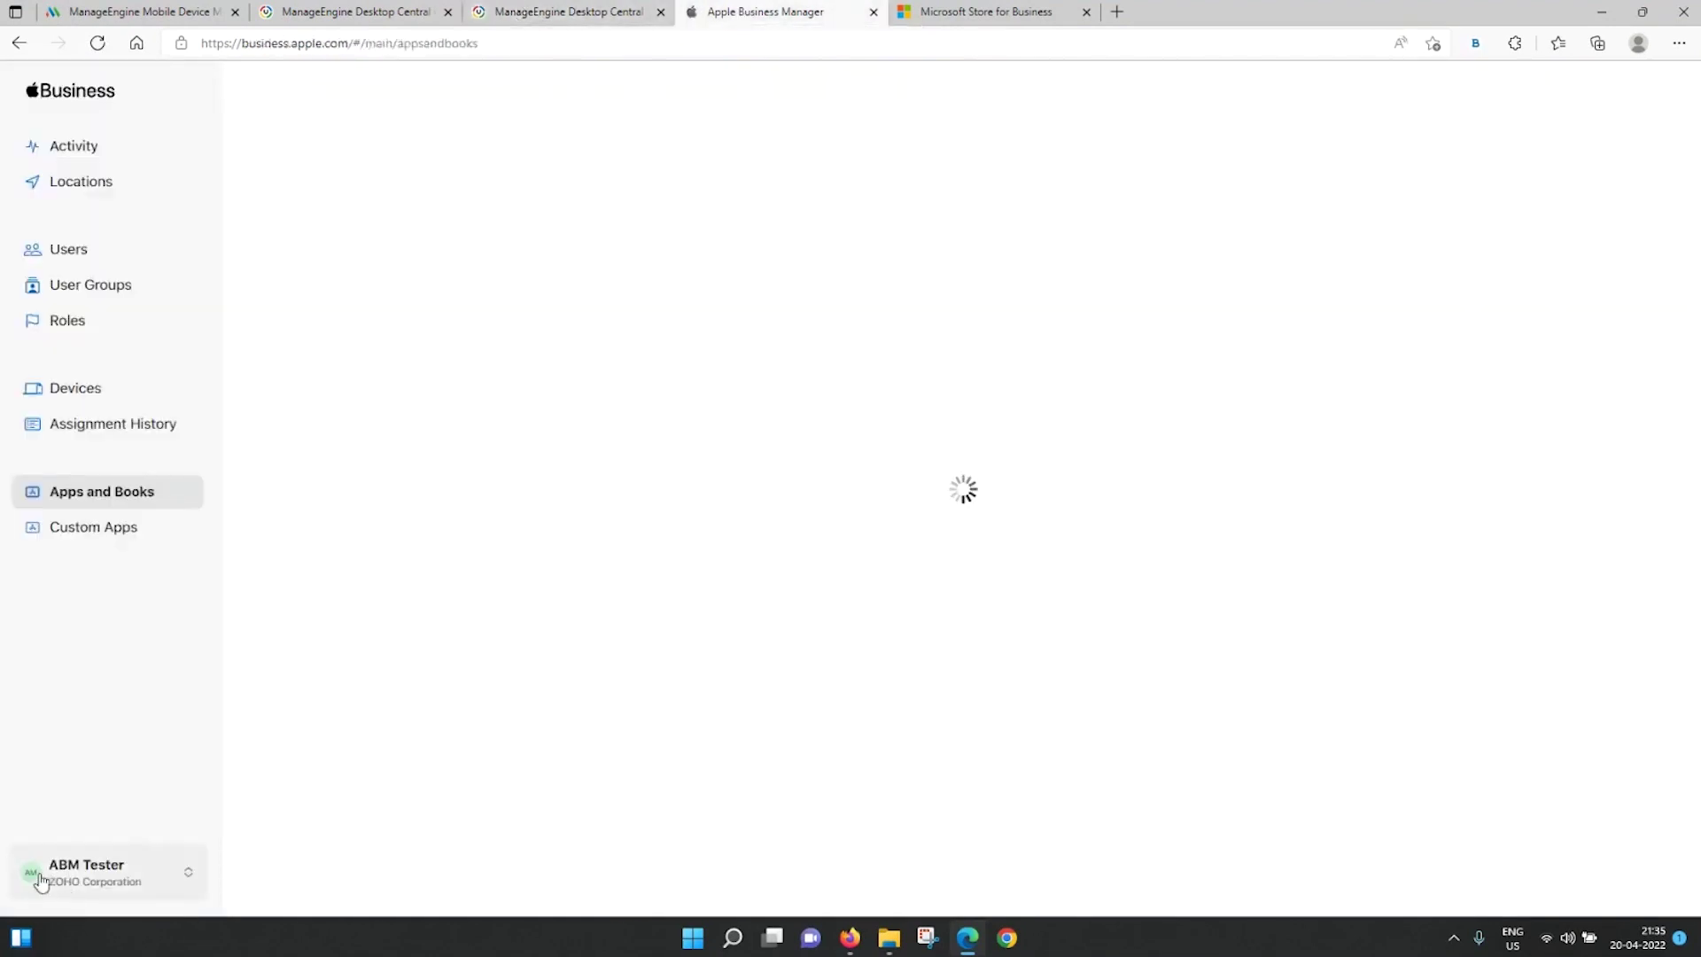
left_click(363, 88)
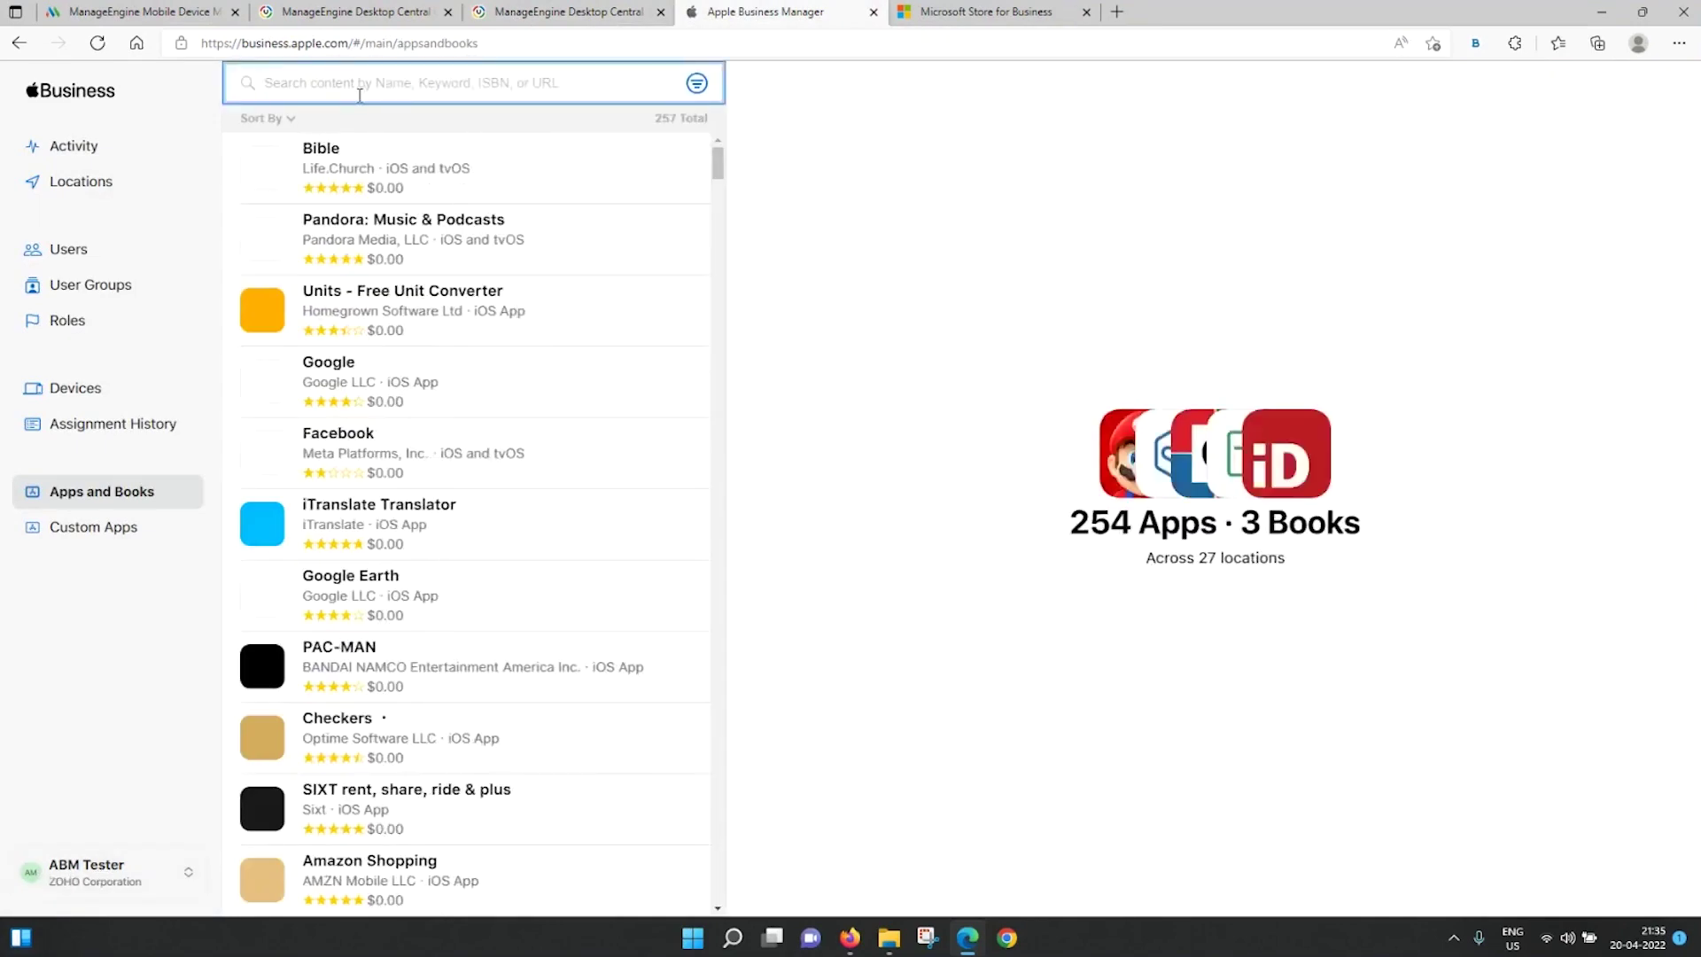
type("Zoho crm")
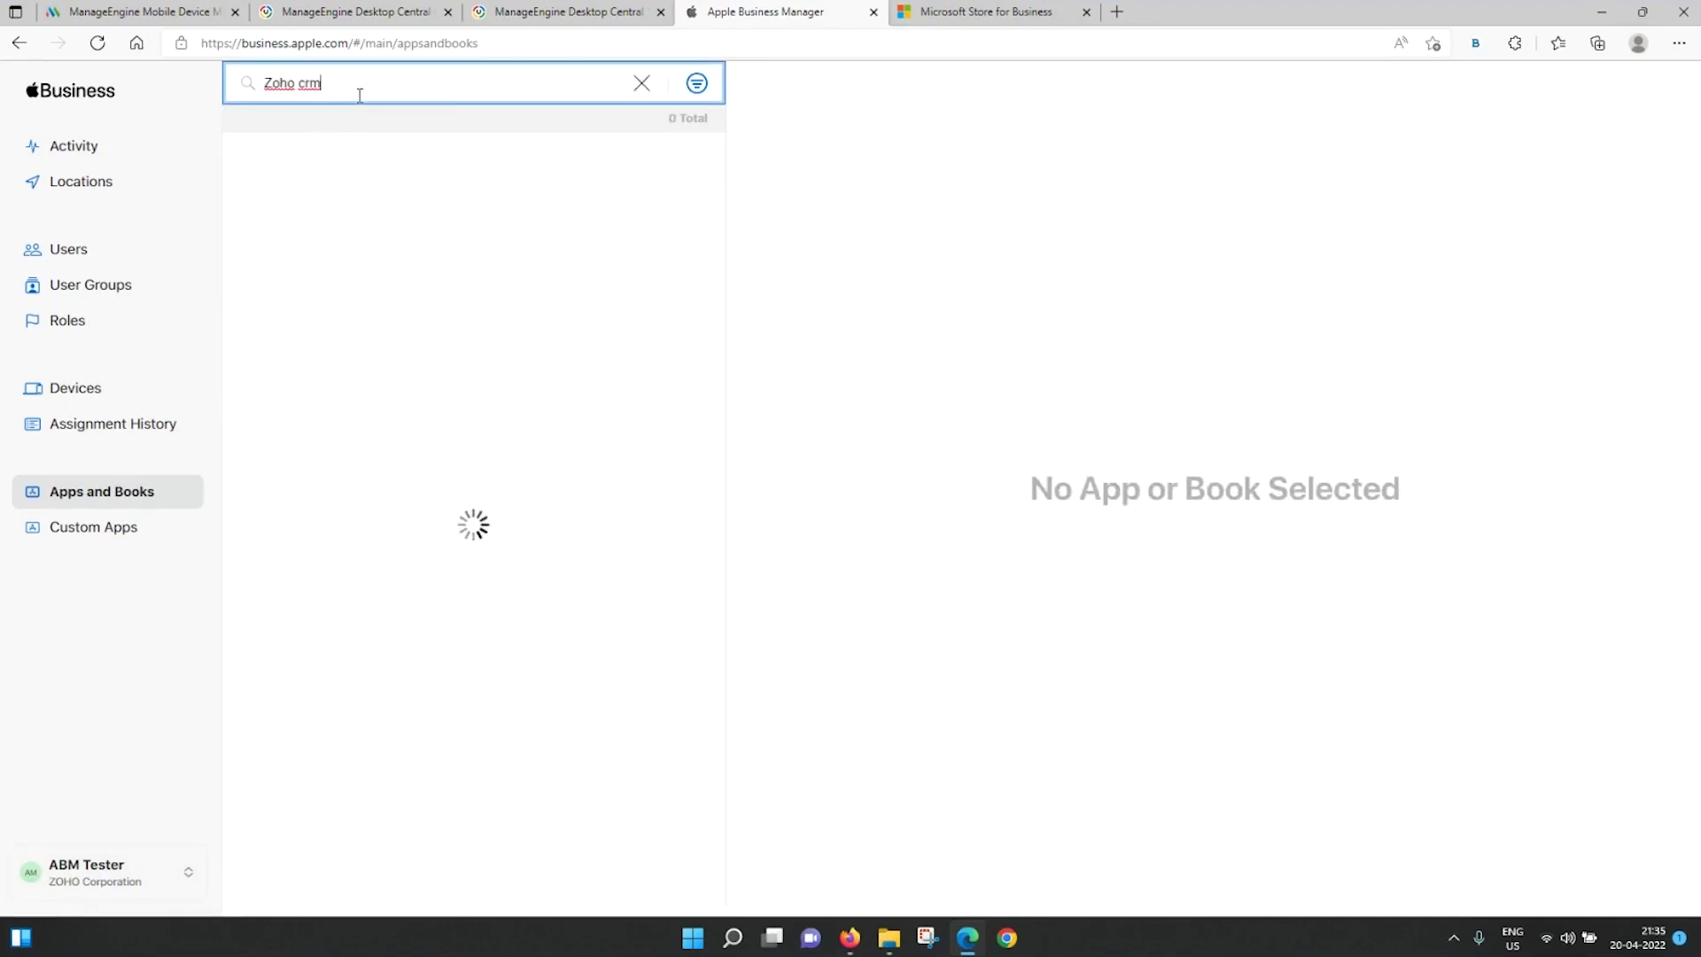
left_click(379, 178)
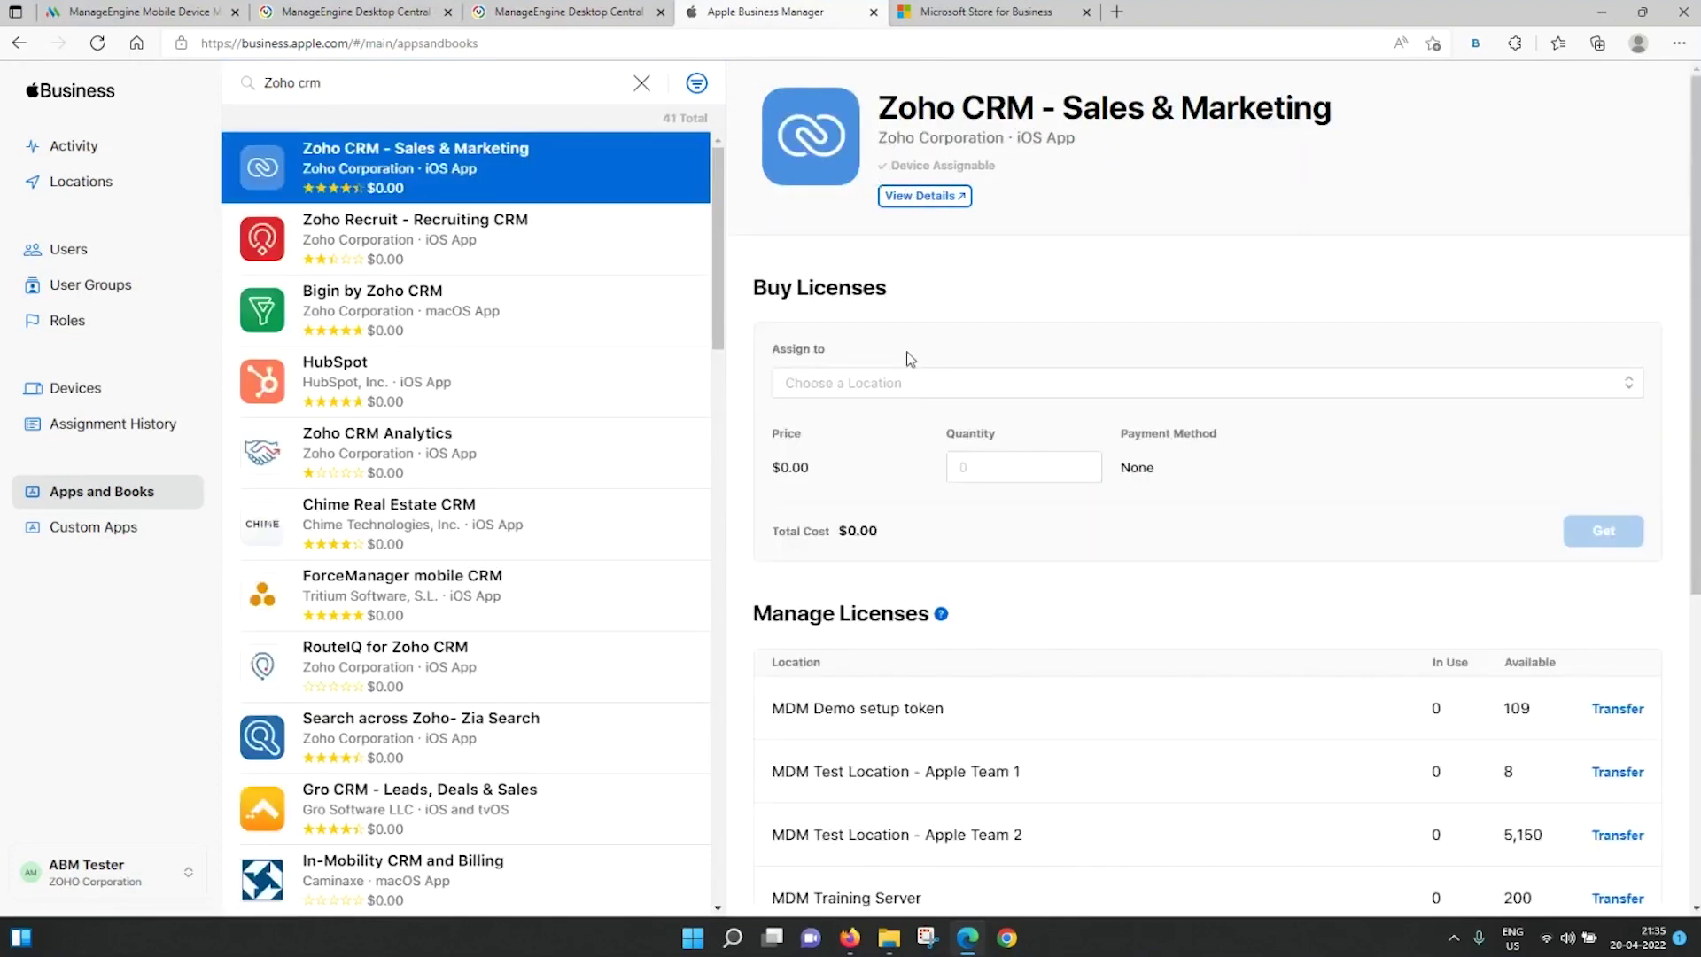
- Choose Test location MDM Team as the location receiving the Zoho CRM licences
left_click(875, 384)
scroll(868, 664, "down", 1)
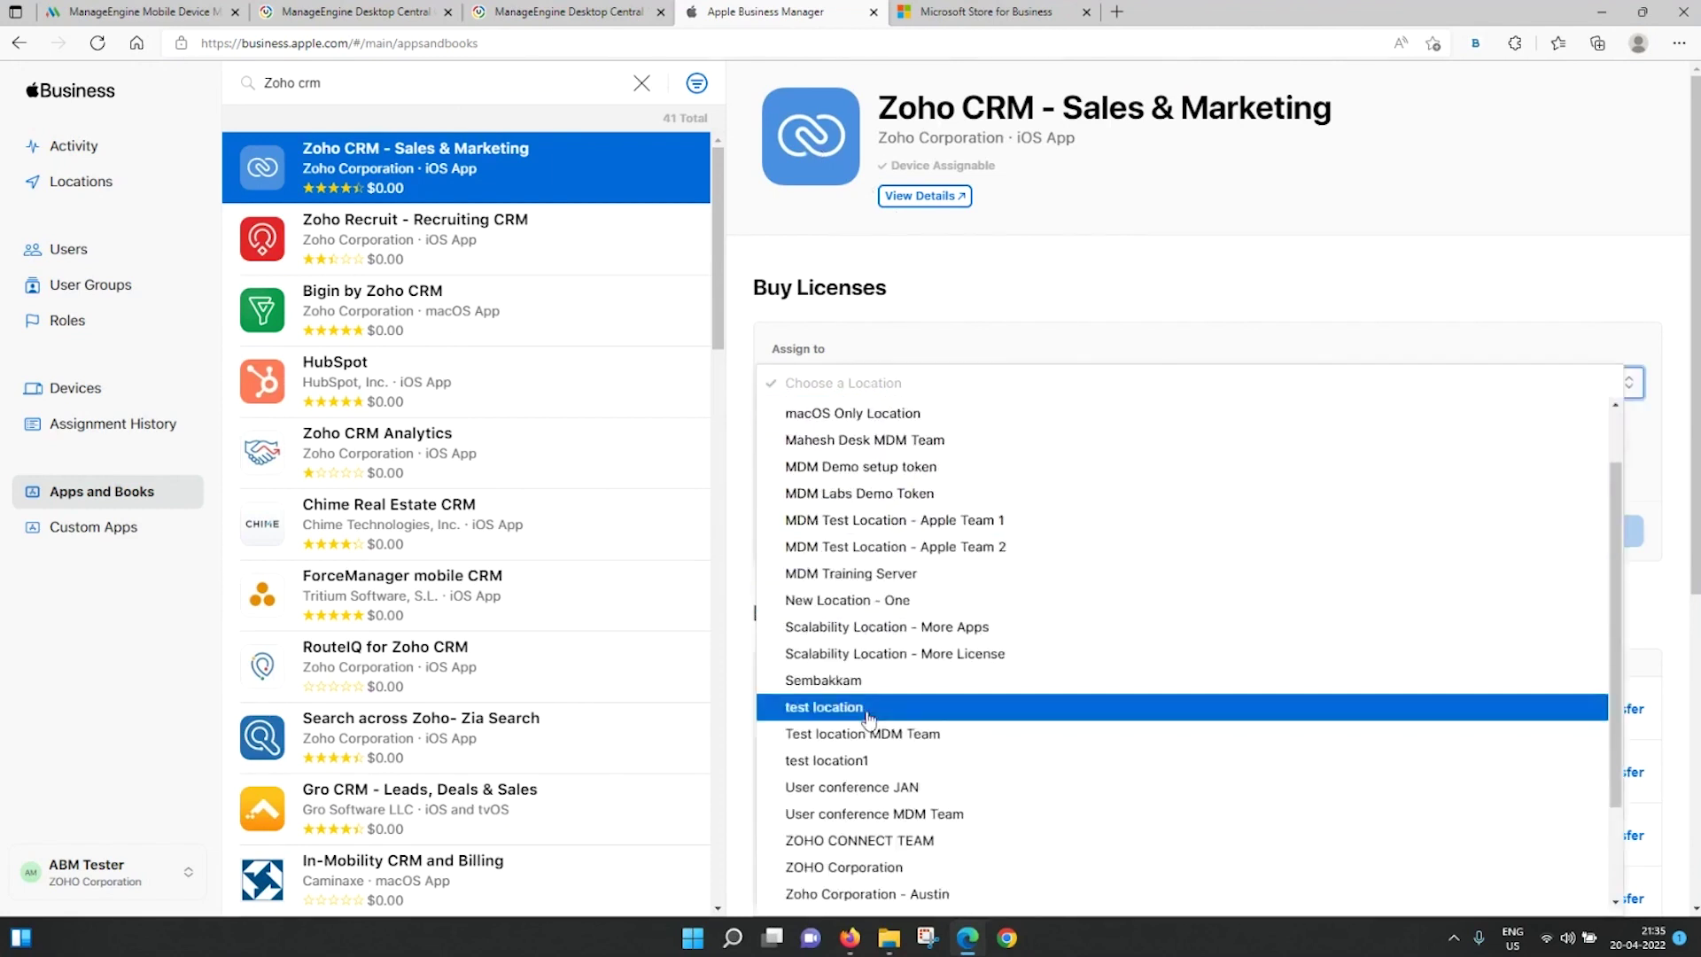
left_click(870, 735)
- Buy 100 licences and return to Desktop Central
left_click(994, 468)
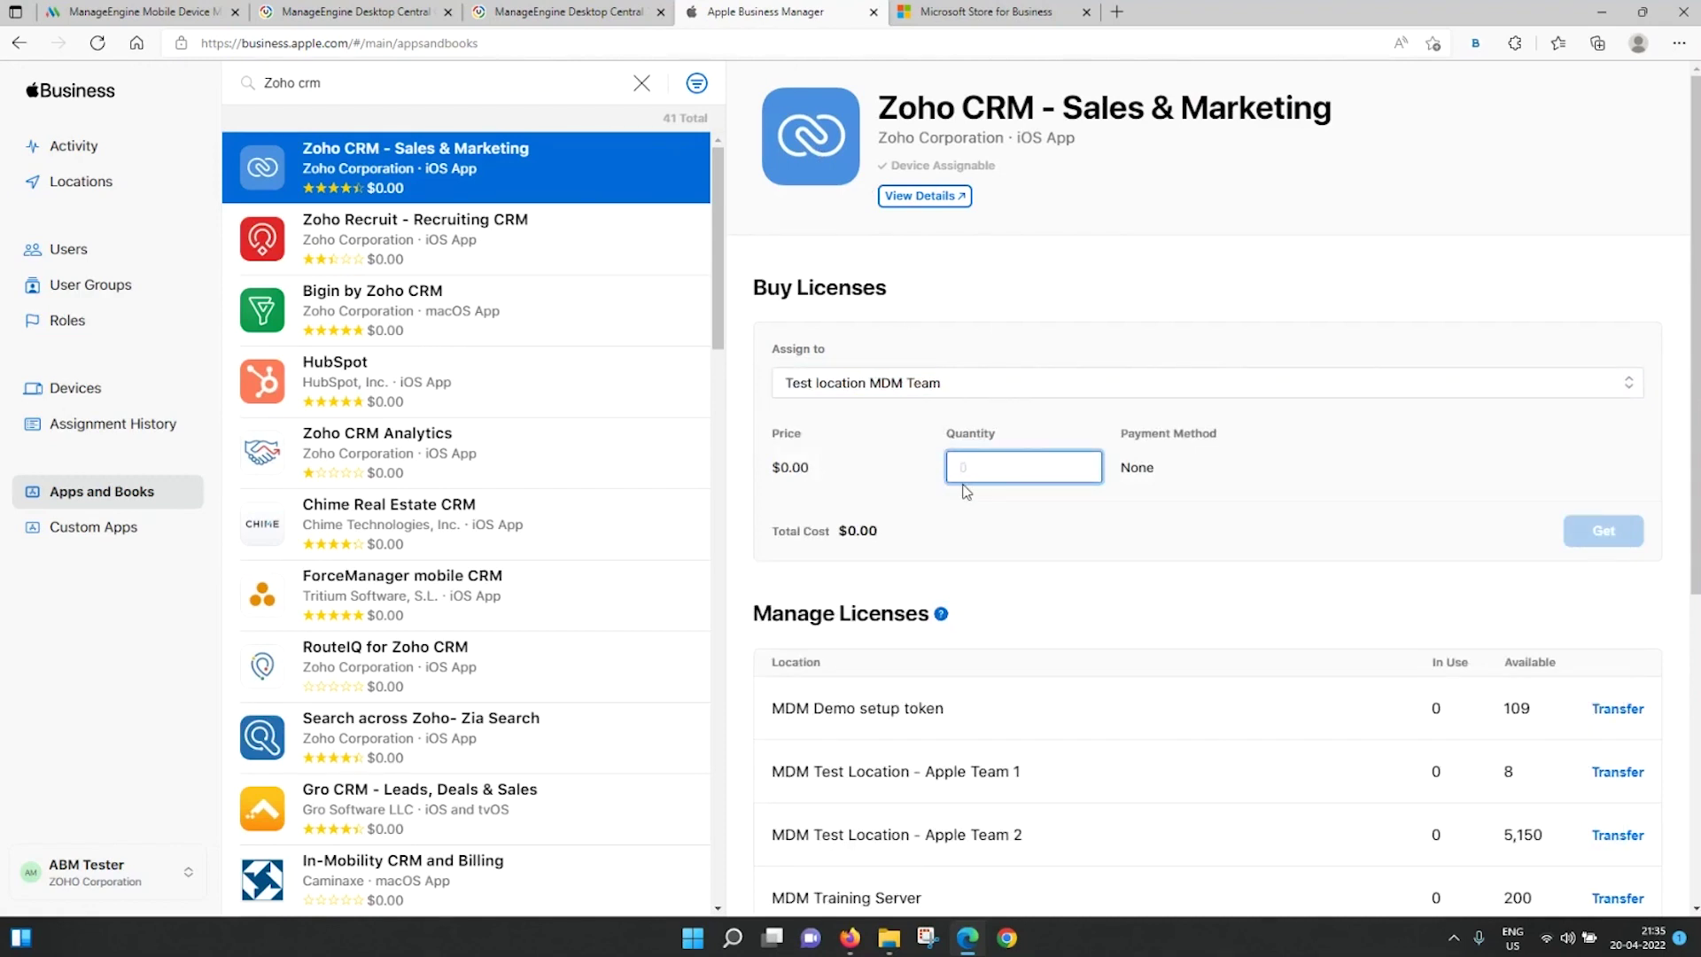
left_click(809, 476)
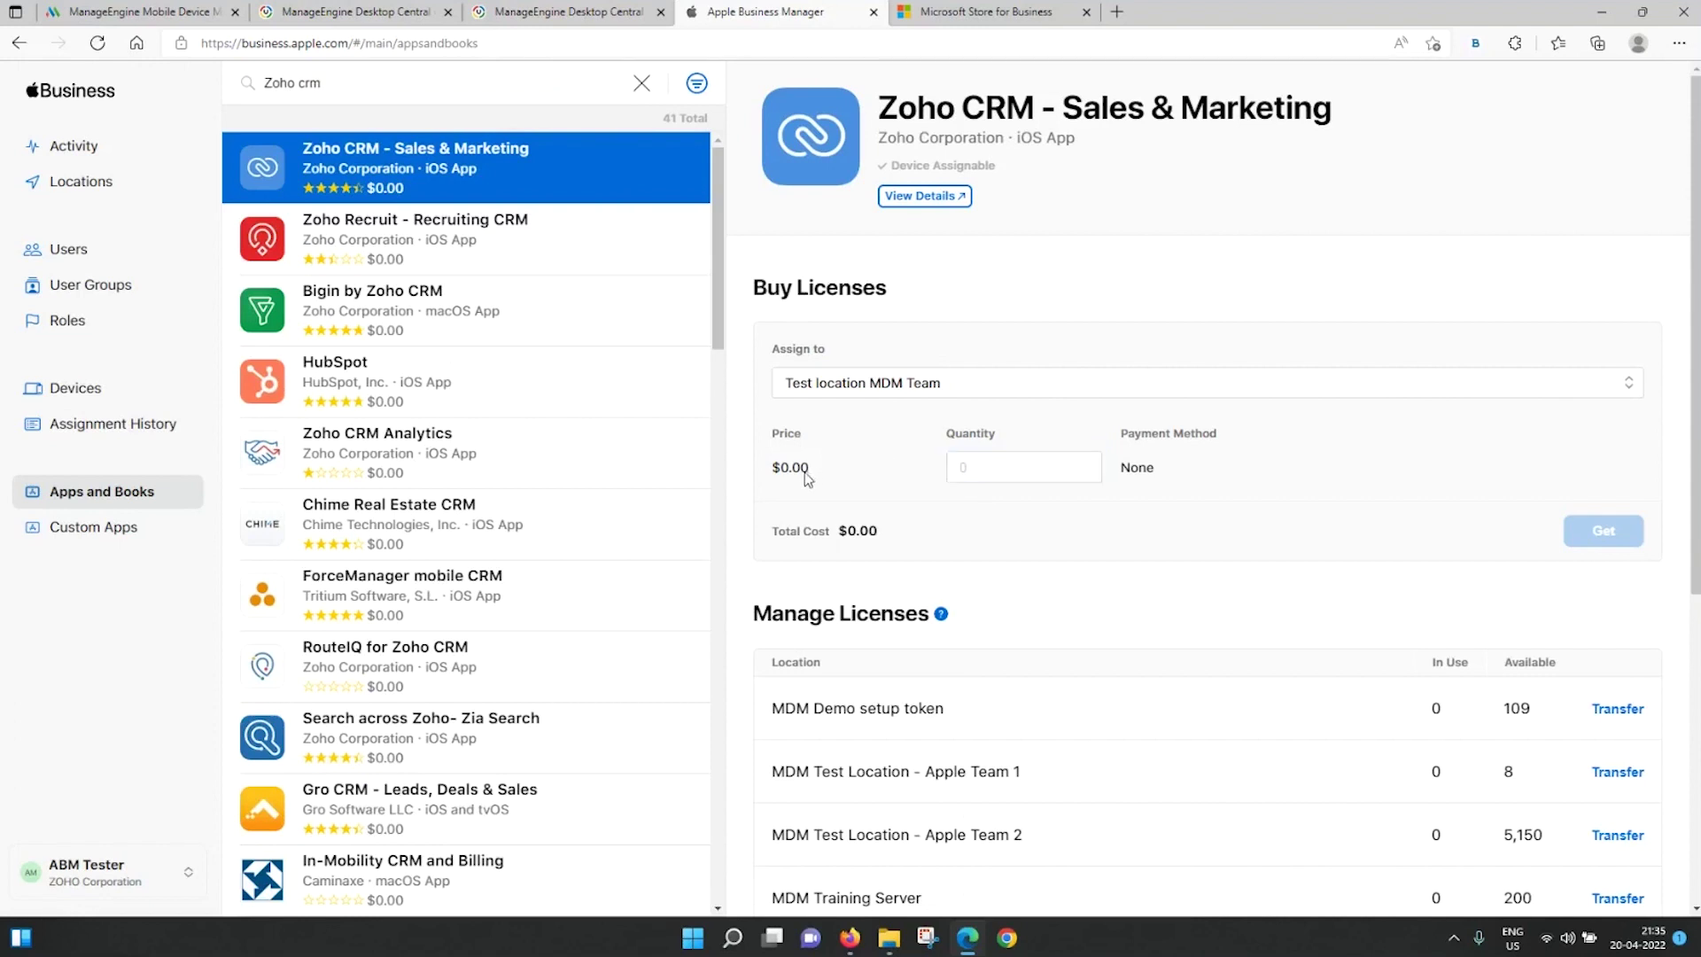
left_click(1022, 470)
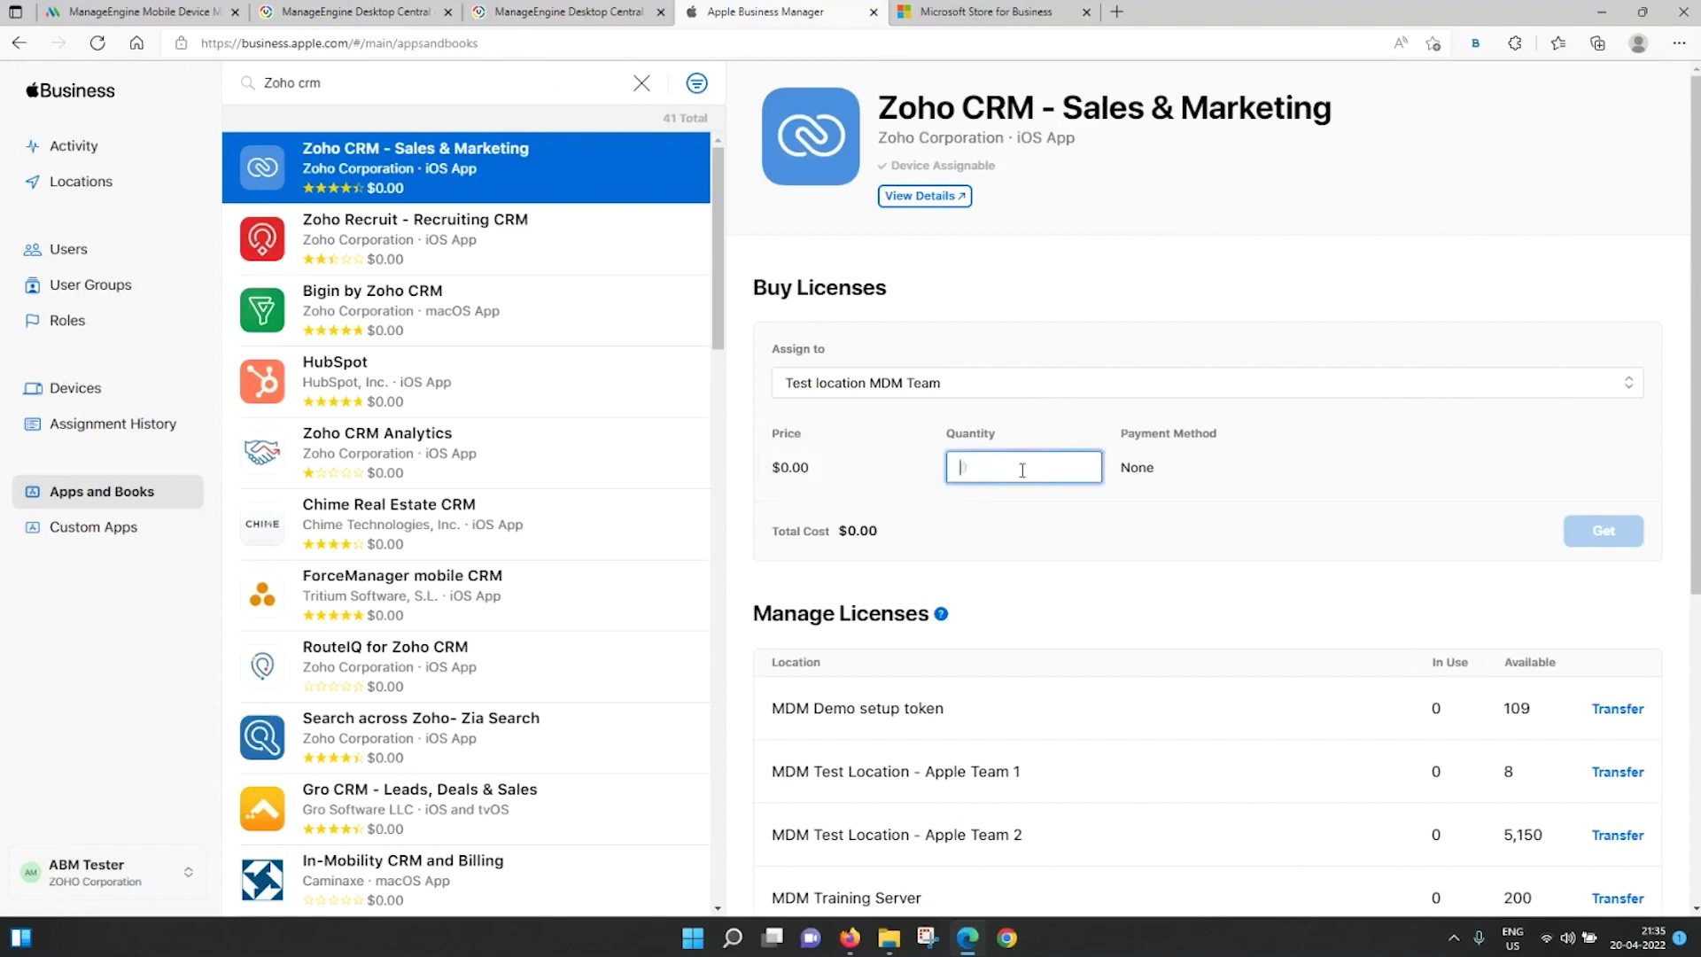
type("100")
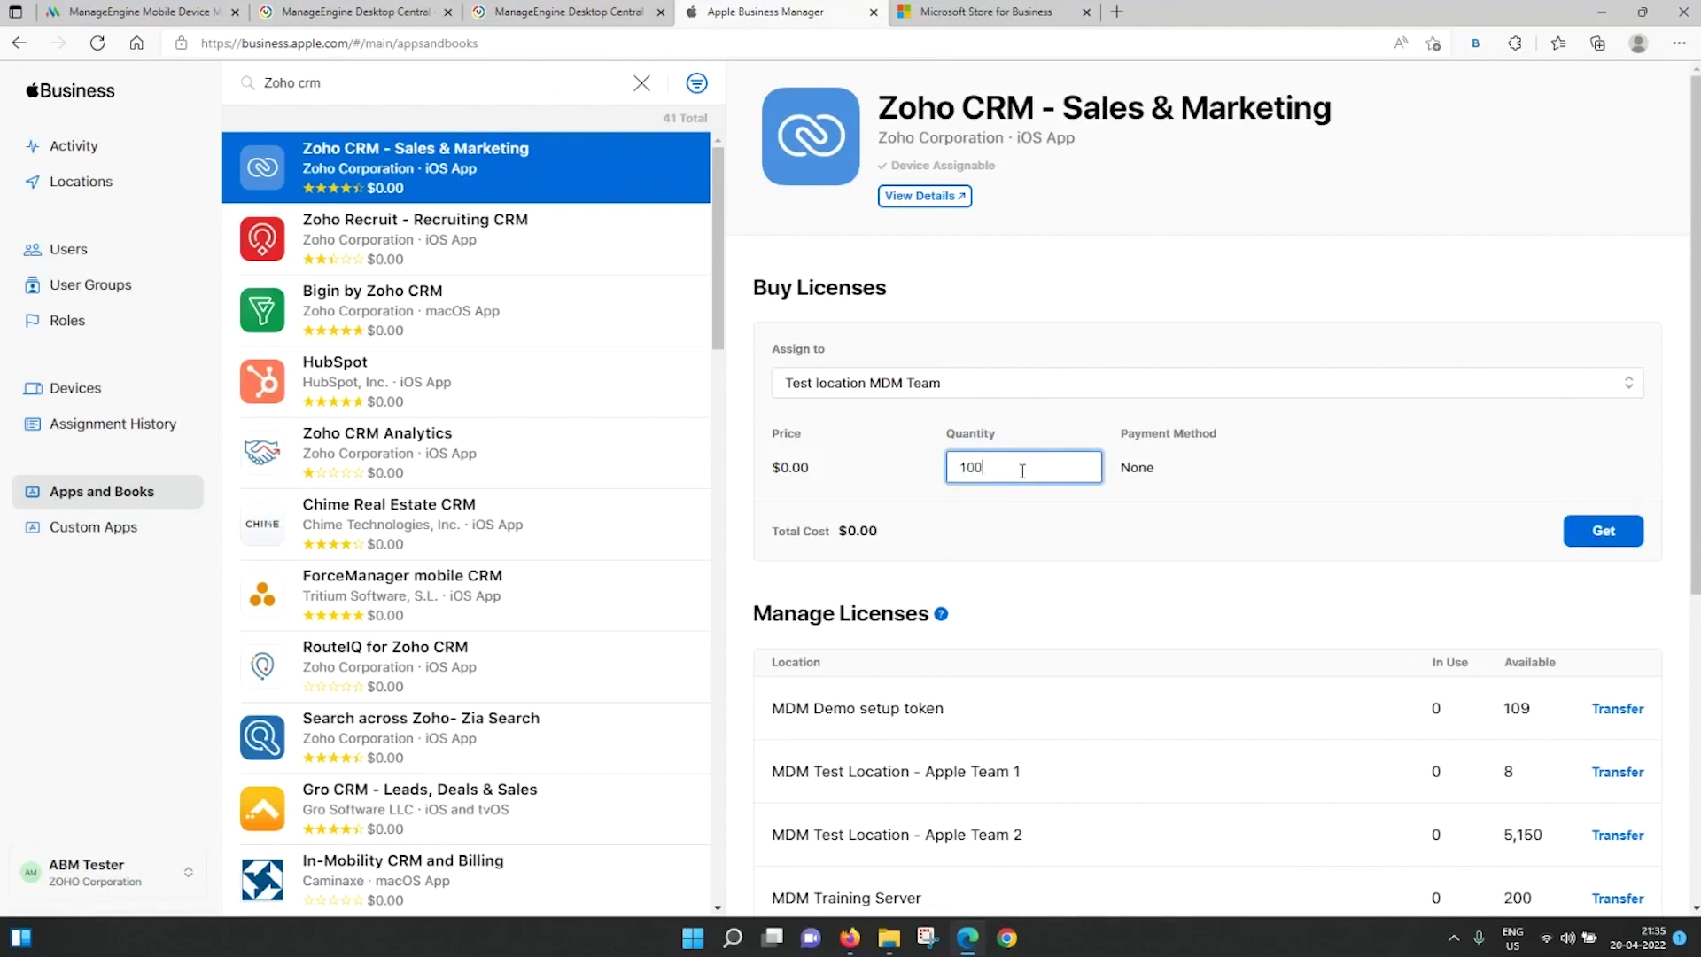
left_click(1598, 542)
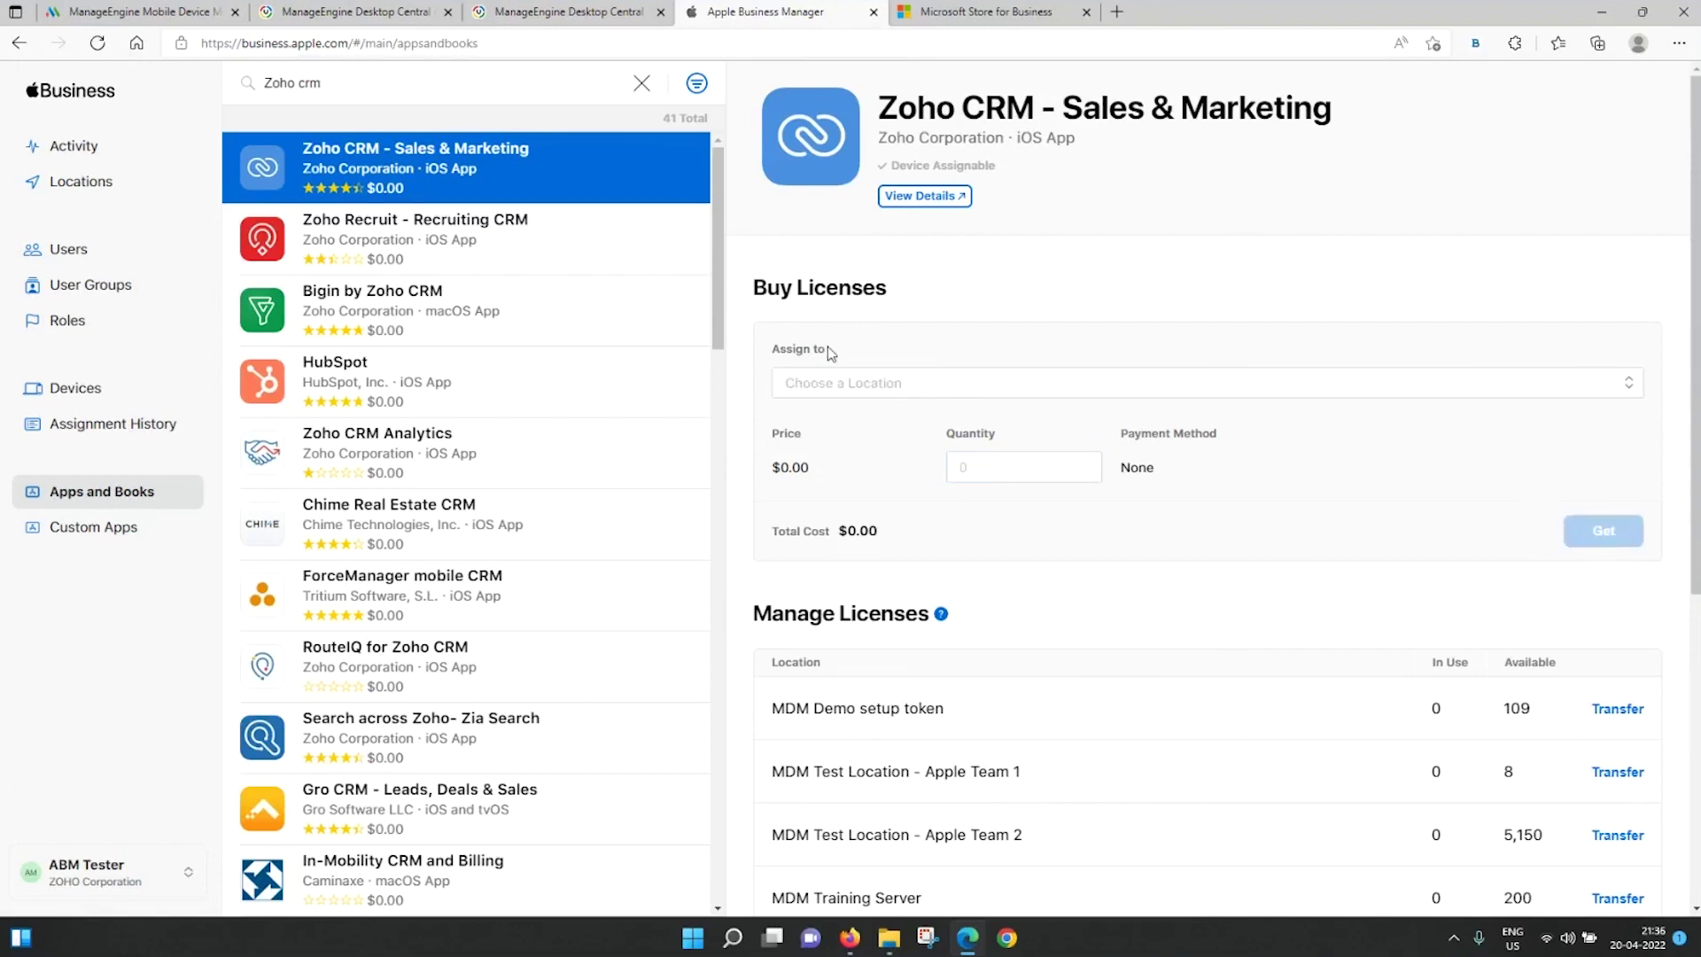
left_click(552, 7)
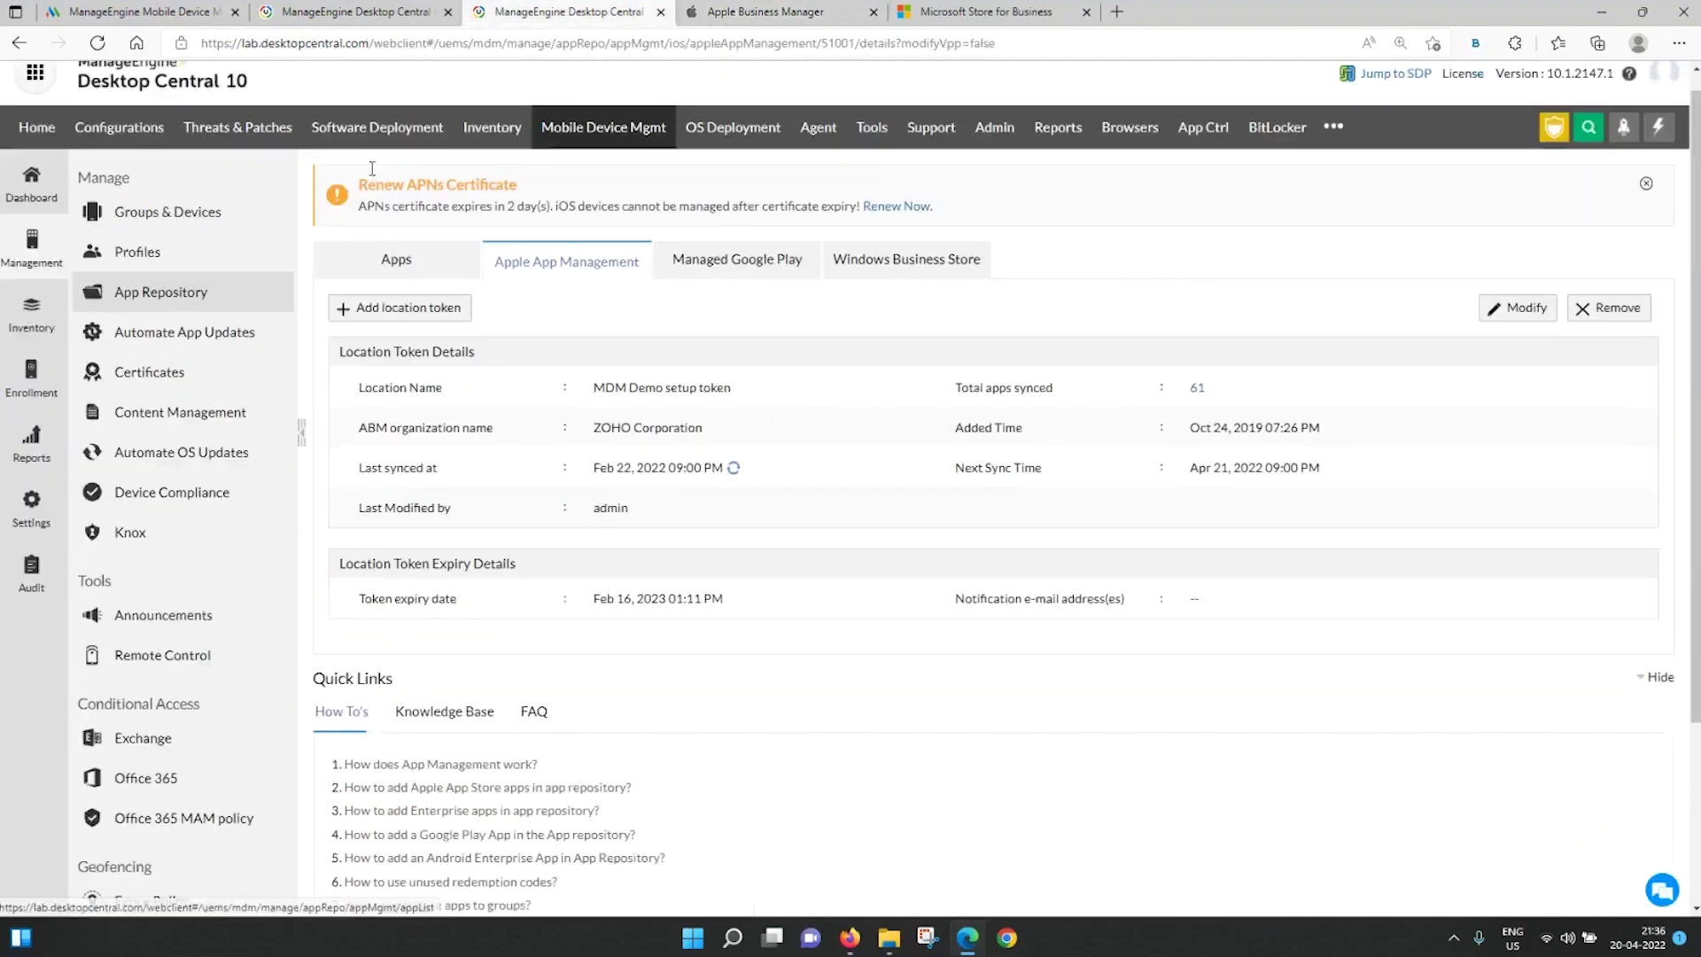
- Show the full Apps list in App Repository and scroll through it
left_click(389, 281)
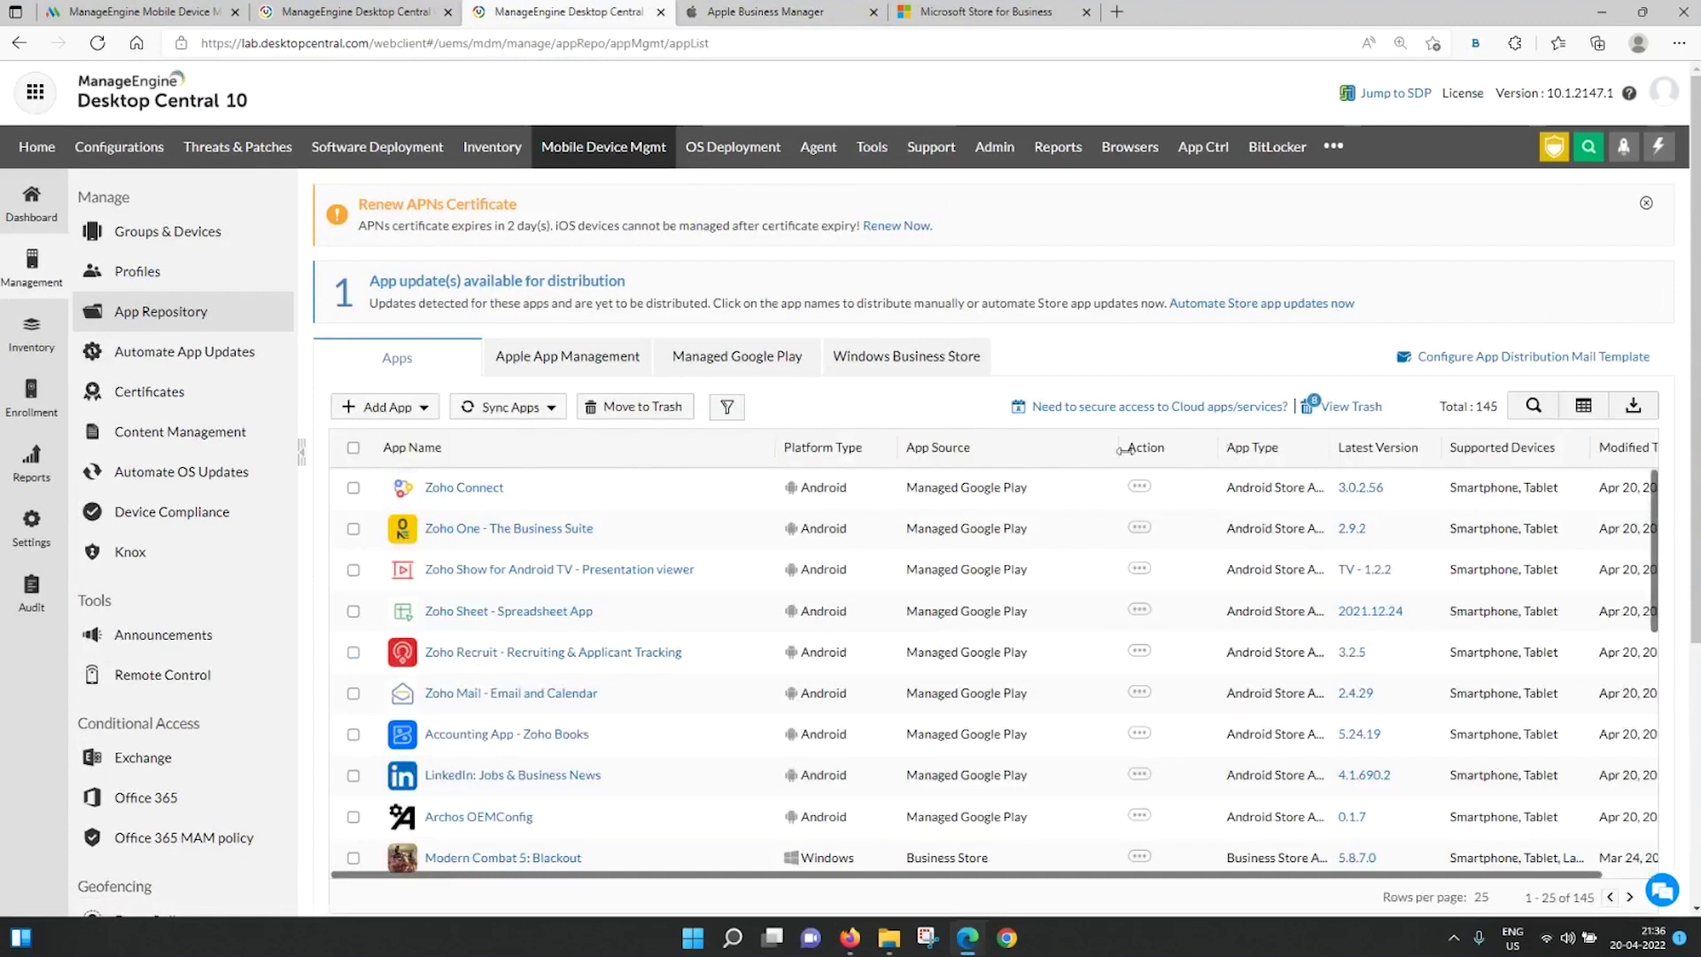
scroll(952, 620, "down", 5)
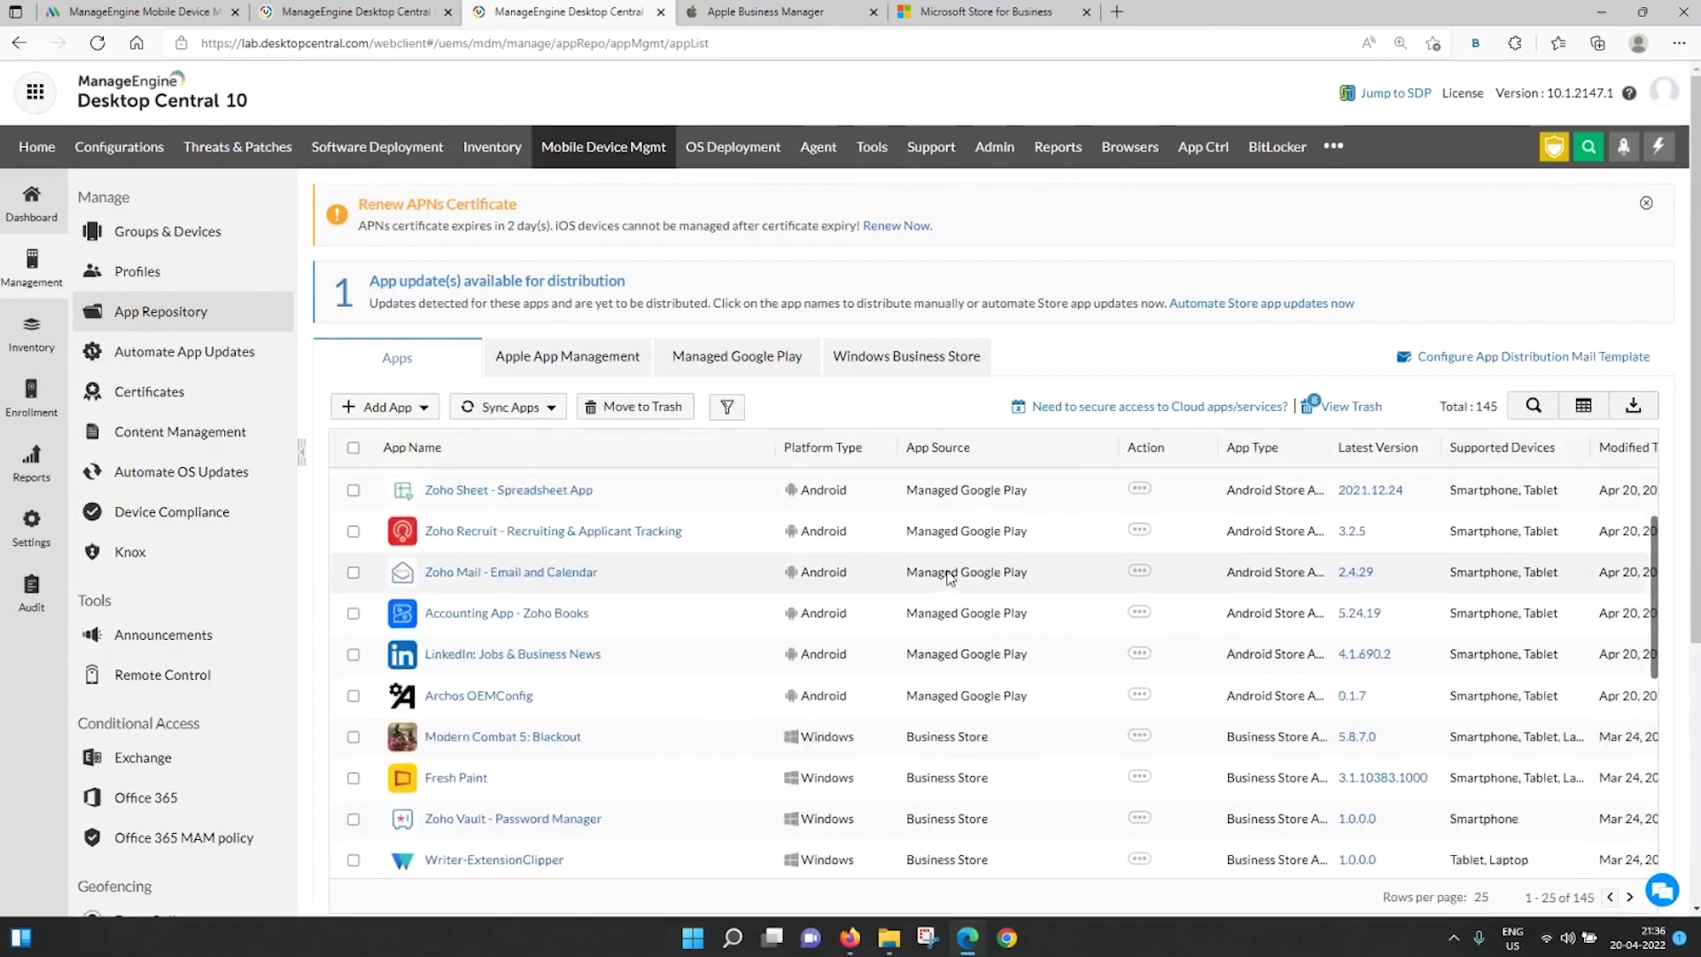
scroll(952, 674, "down", 2)
scroll(963, 713, "up", 7)
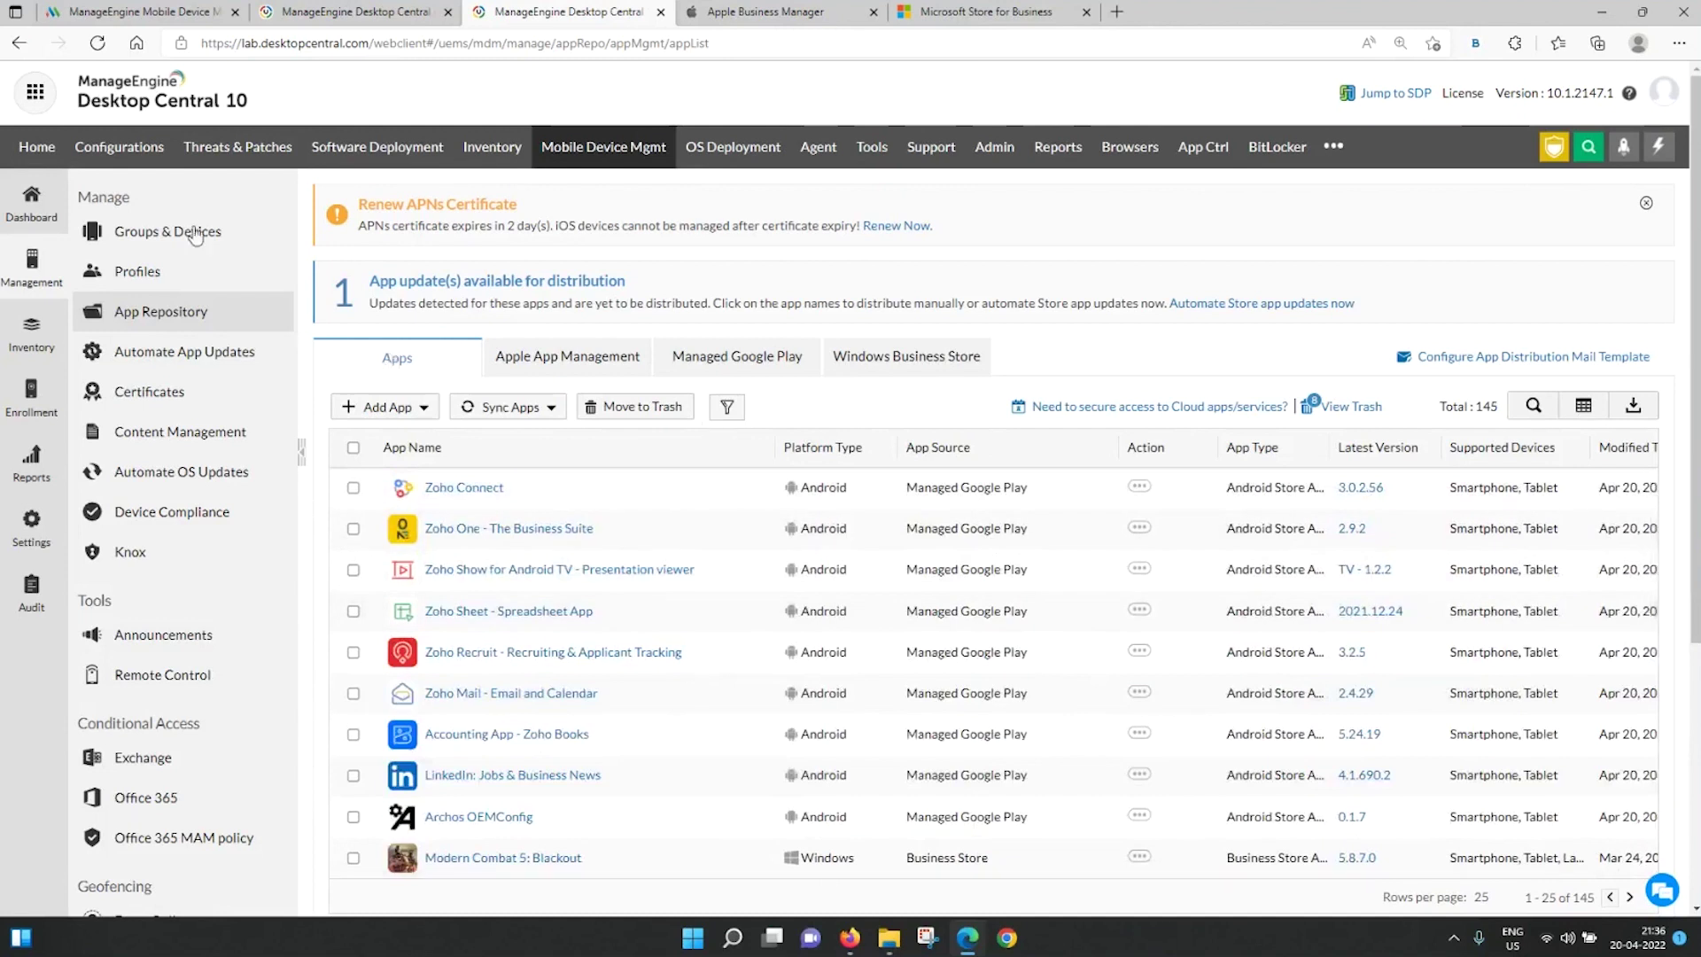
- Browse the filter's App Type and App Source options, then go to Groups & Devices
left_click(727, 409)
mouse_move(749, 439)
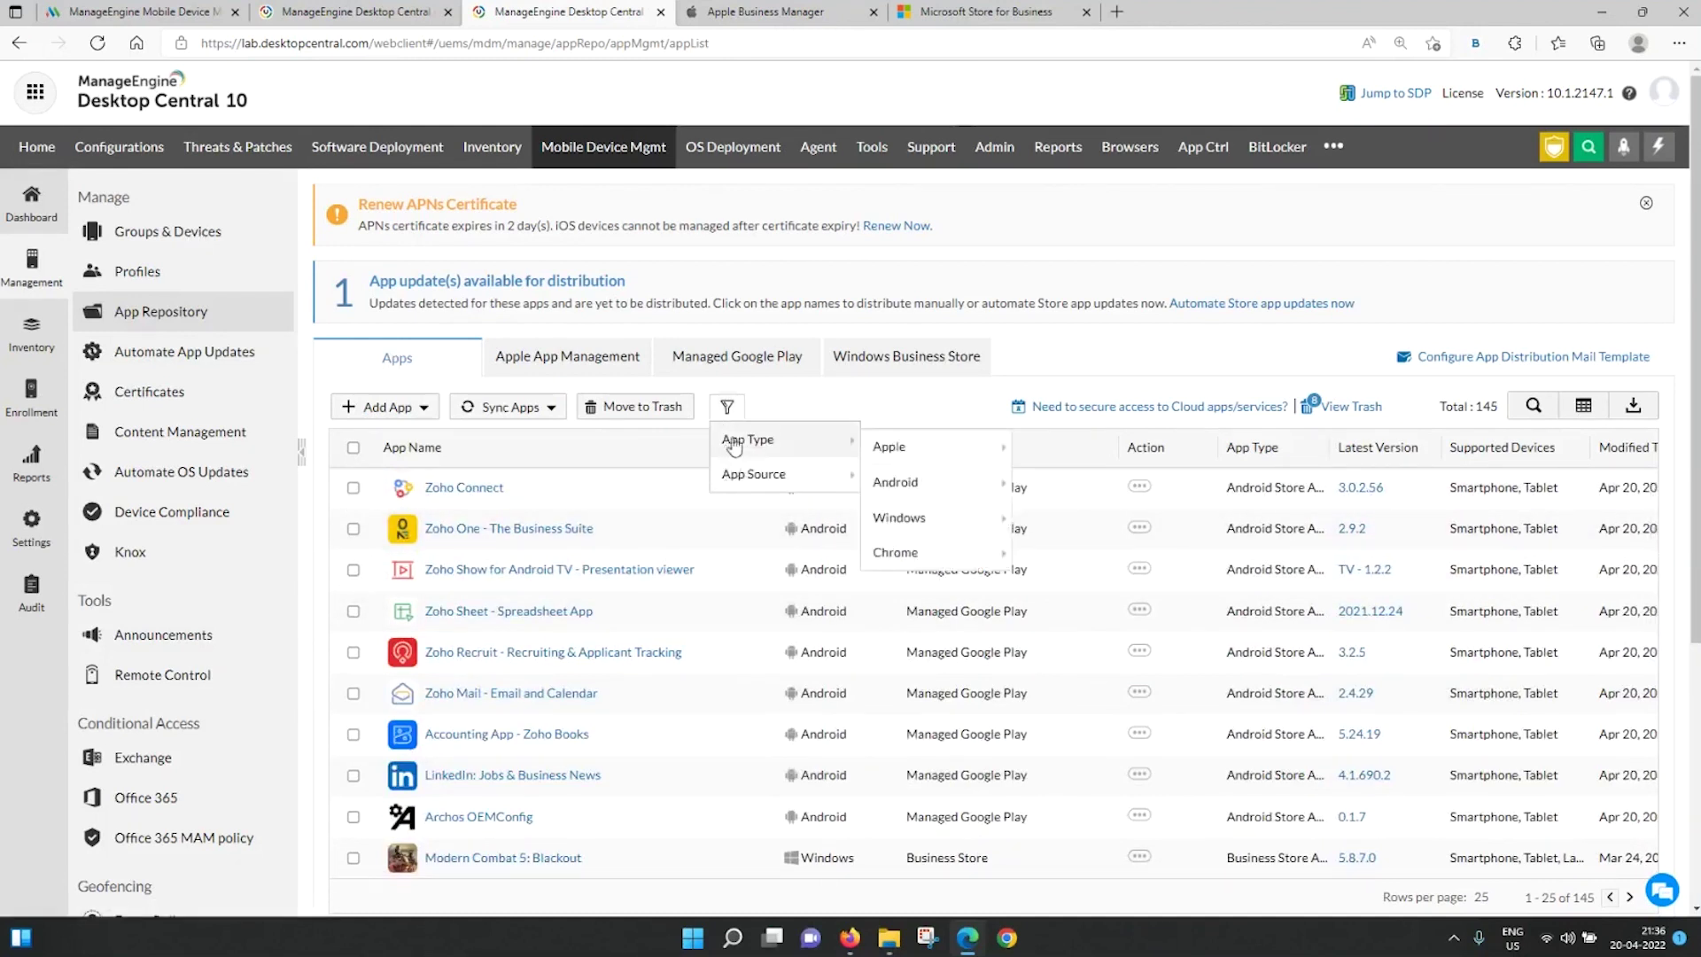
mouse_move(974, 448)
mouse_move(797, 477)
mouse_move(943, 486)
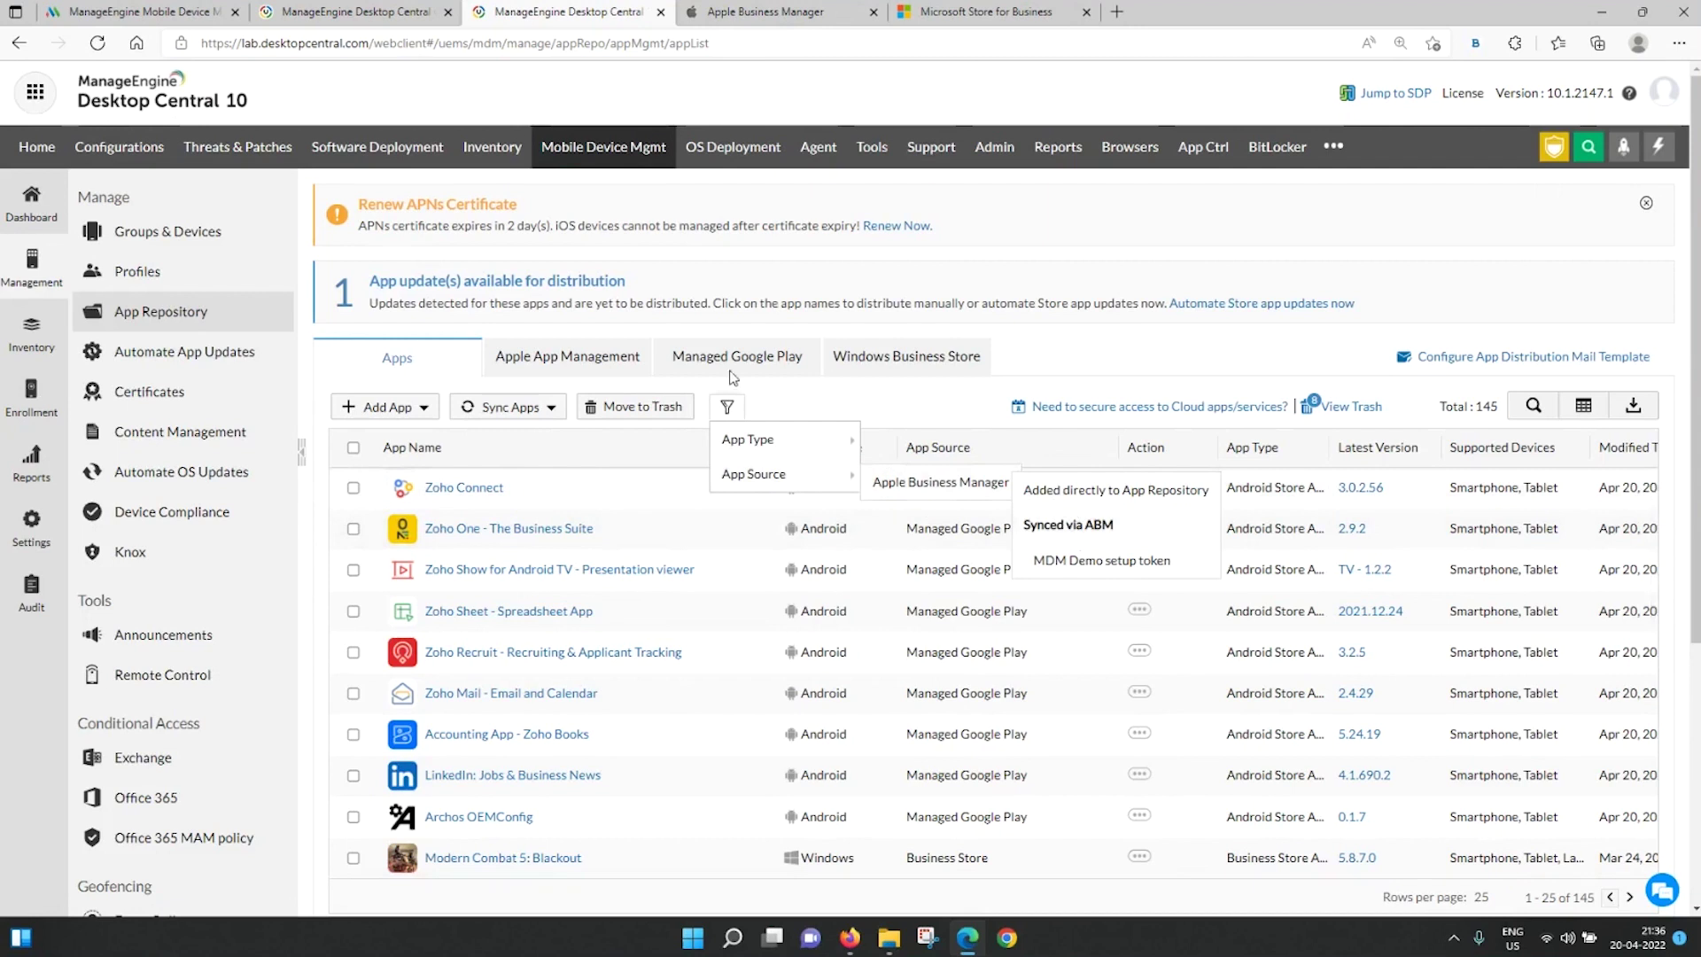
left_click(229, 237)
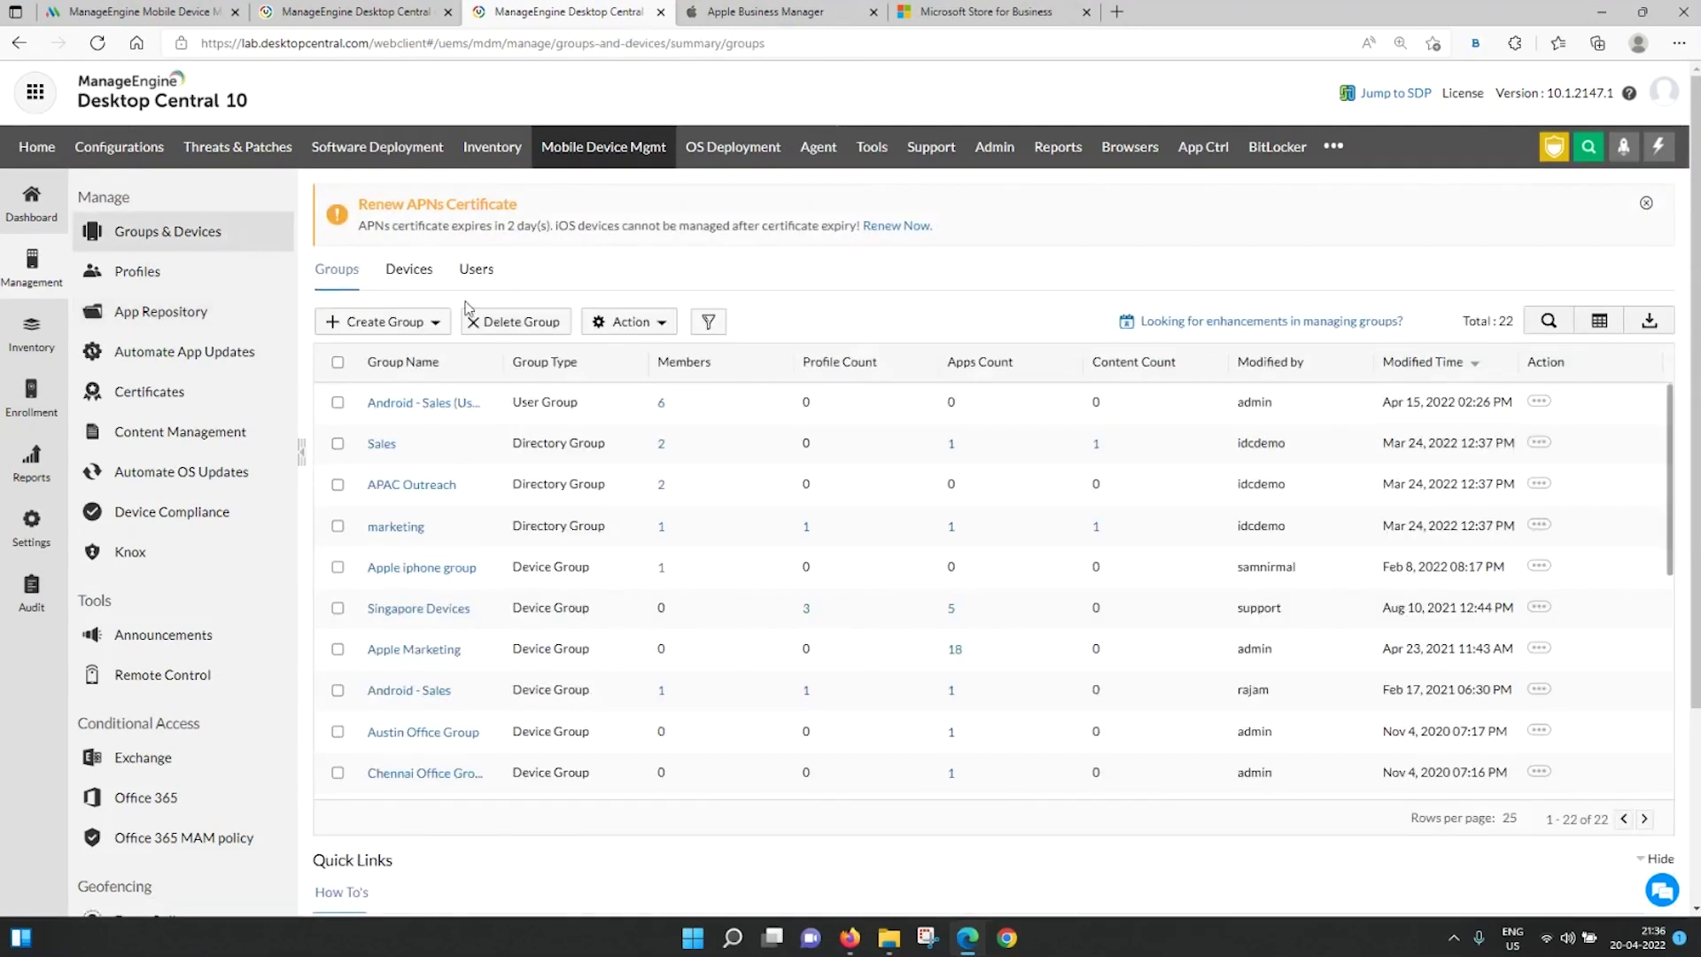
left_click(408, 268)
left_click(337, 401)
left_click(523, 323)
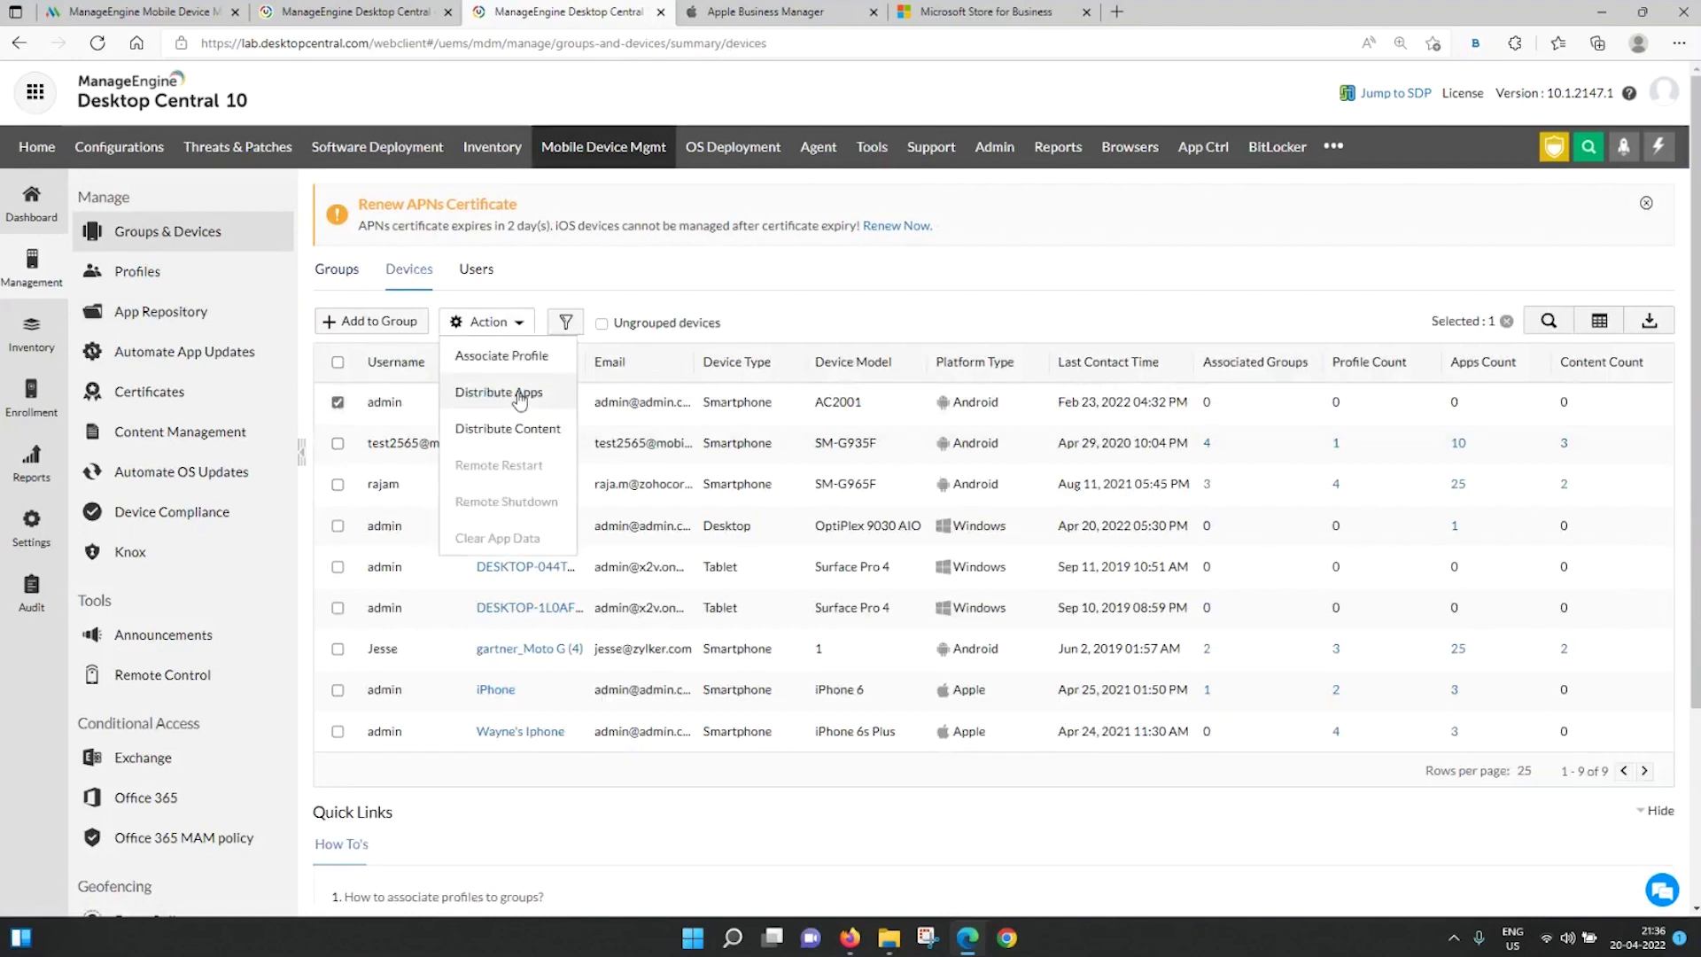
left_click(520, 396)
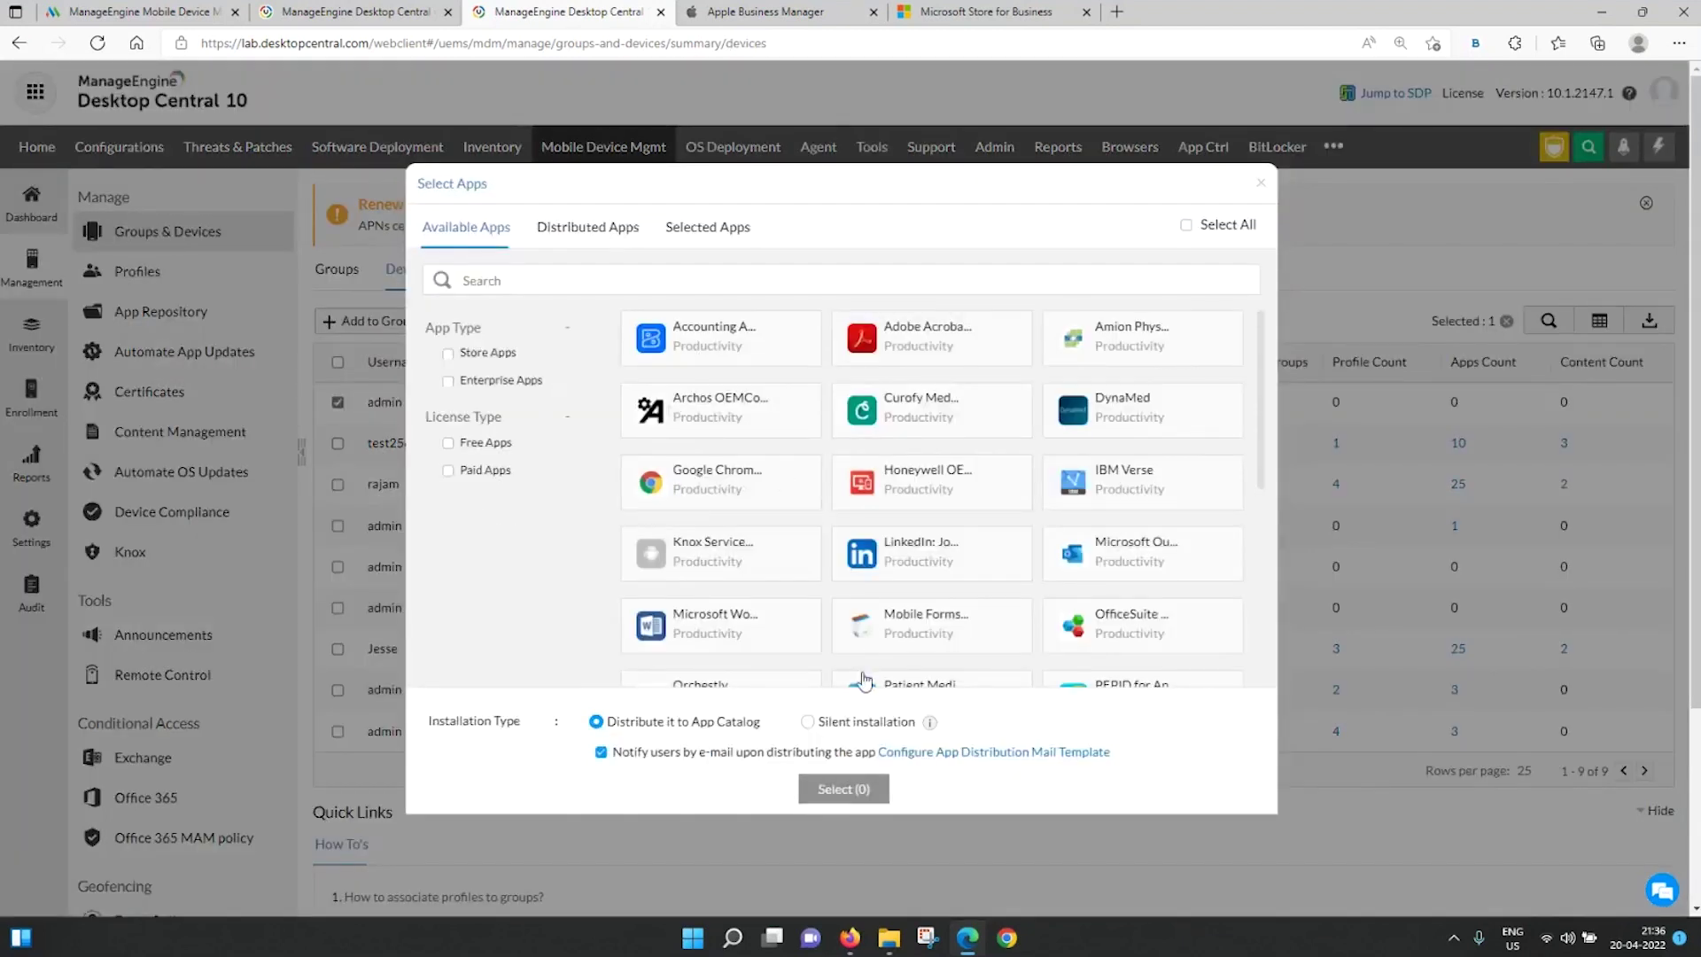
left_click(1260, 184)
left_click(355, 271)
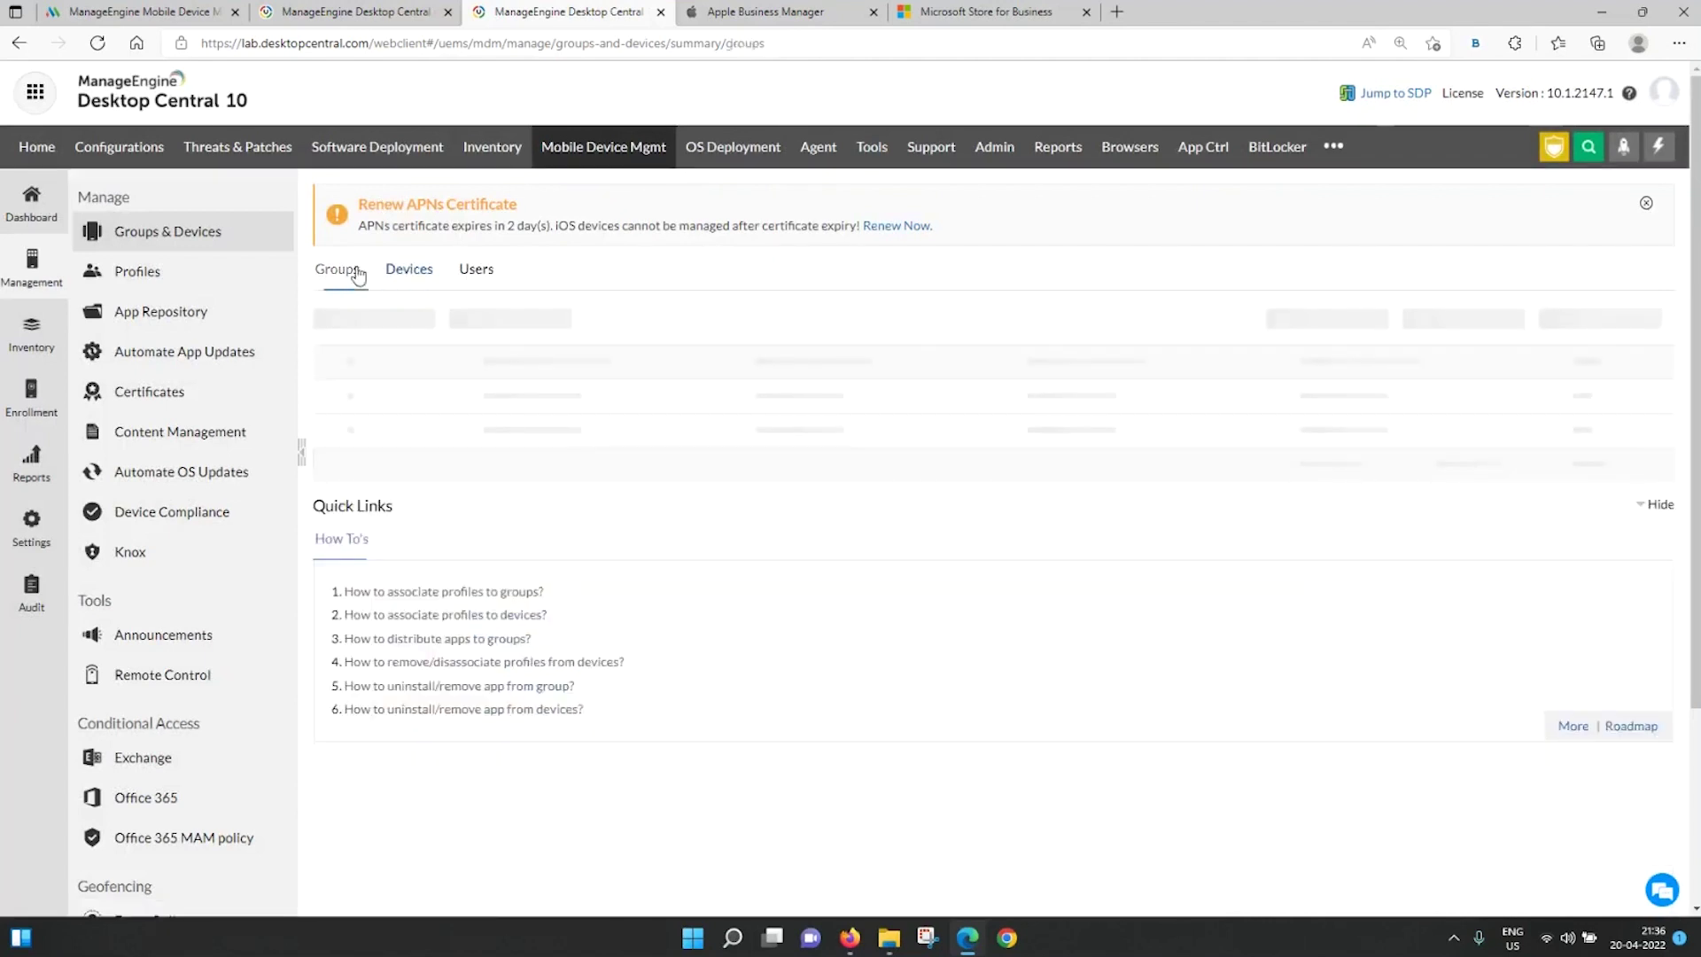
left_click(766, 11)
left_click(542, 10)
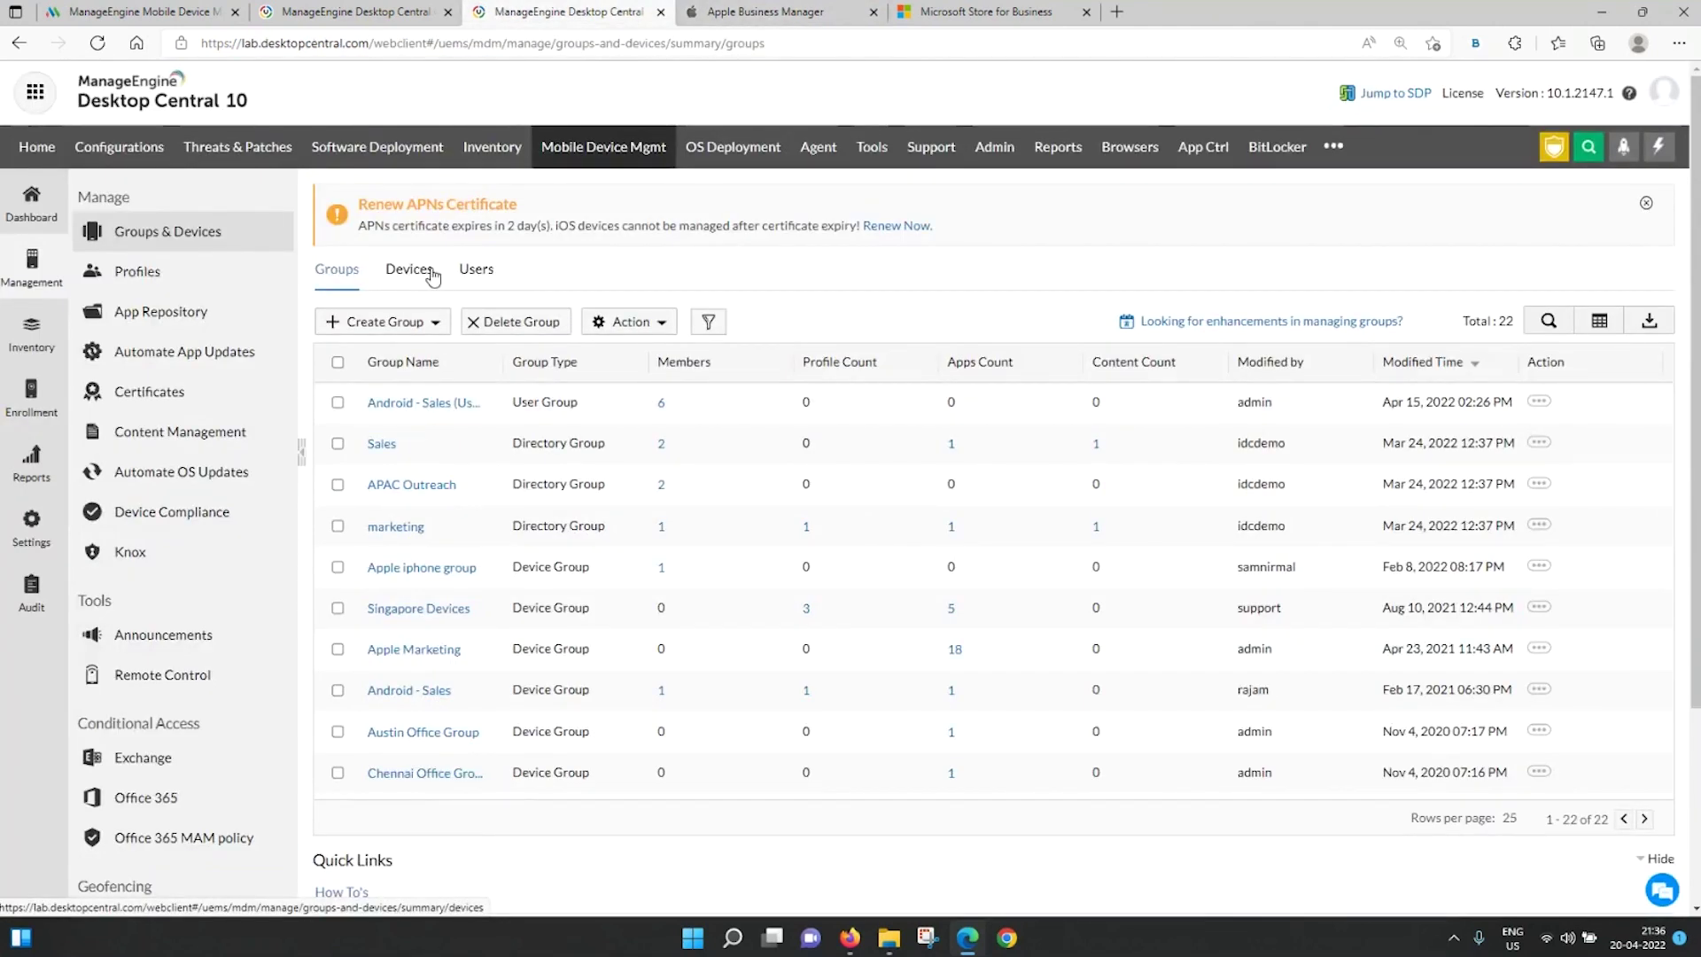
- Select all 22 groups and start Distribute Apps from the Action menu
left_click(338, 445)
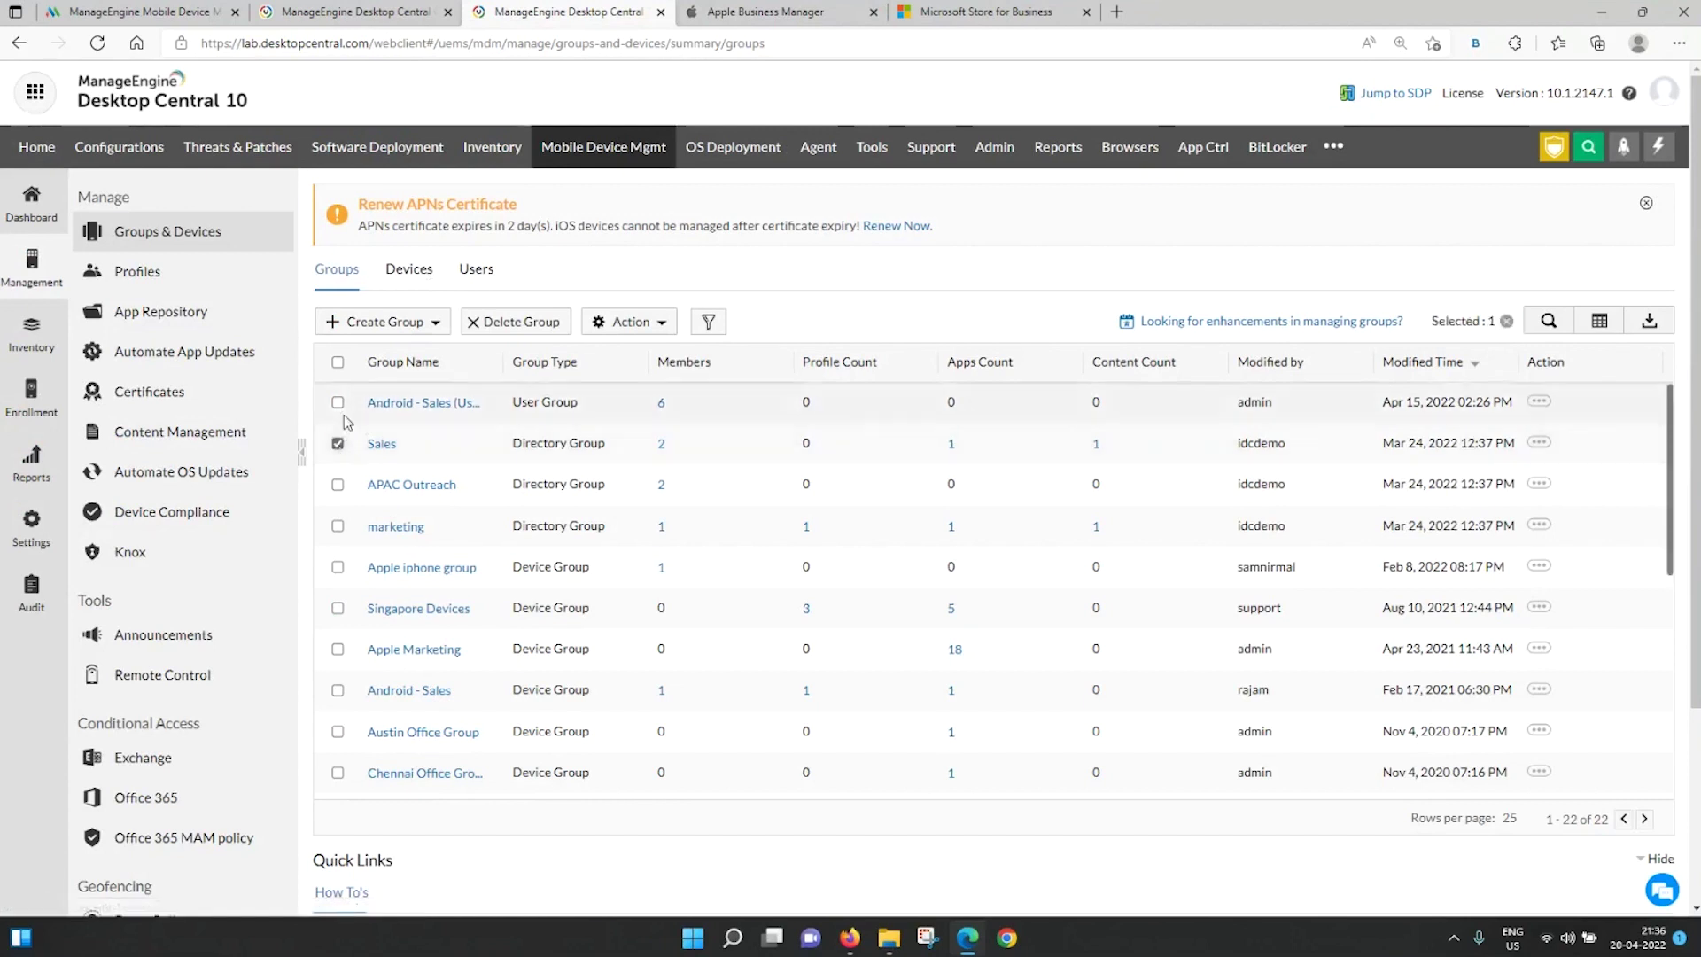
left_click(338, 364)
left_click(620, 323)
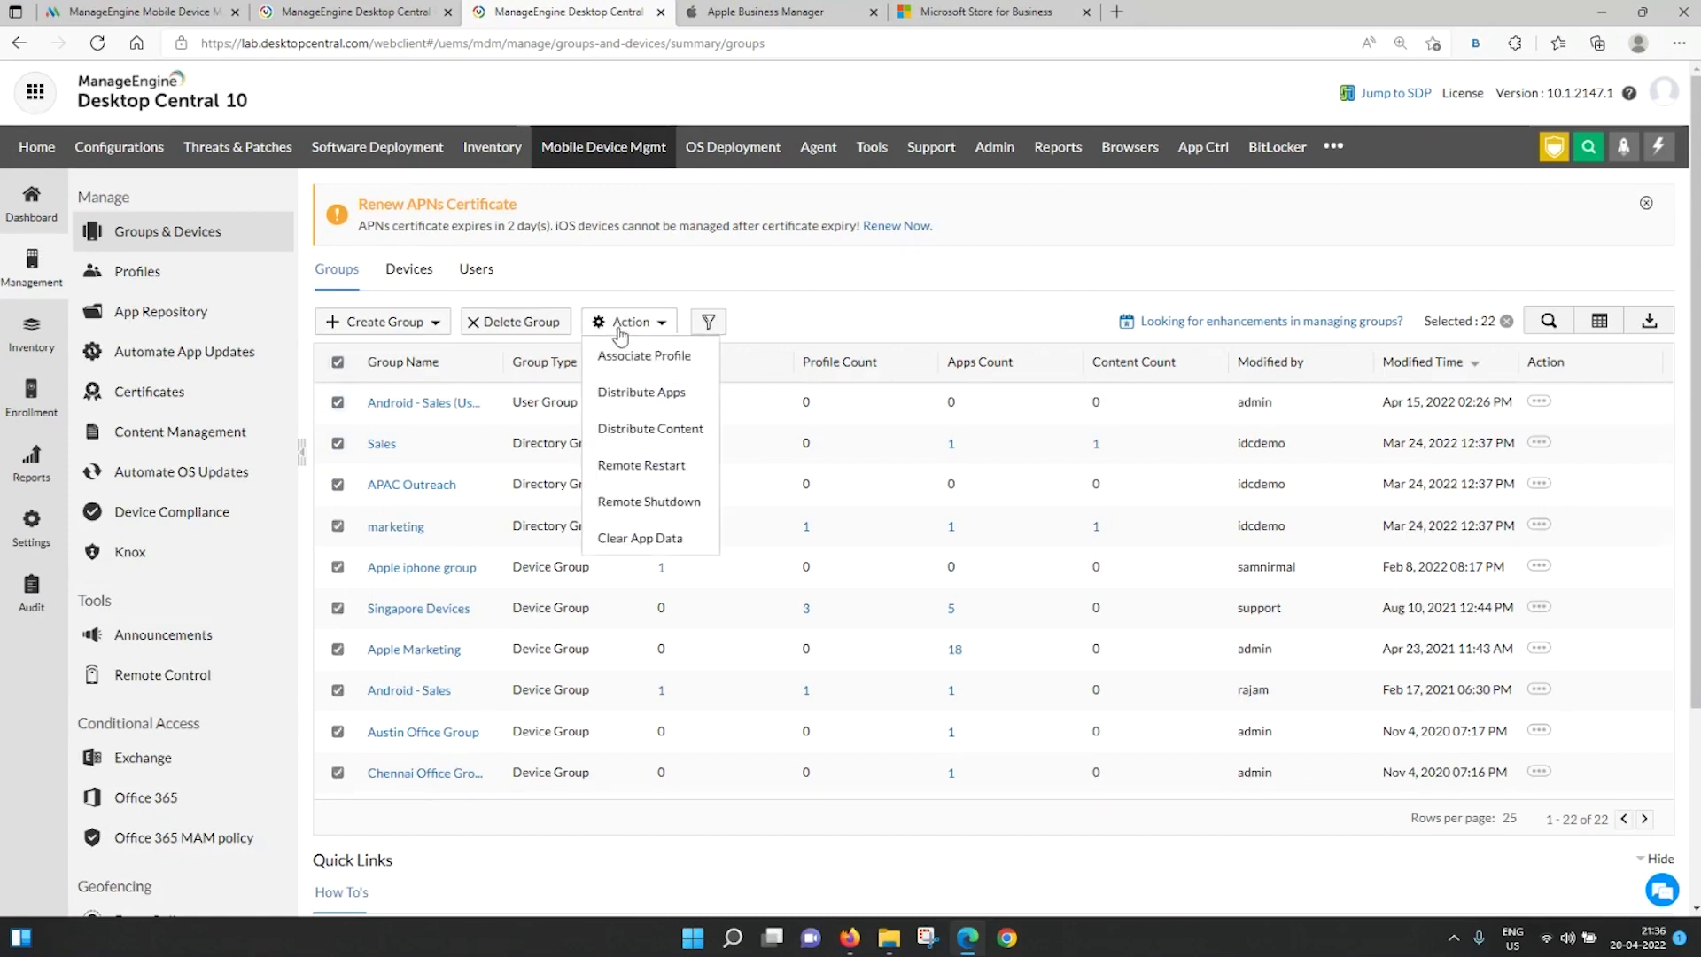
left_click(618, 394)
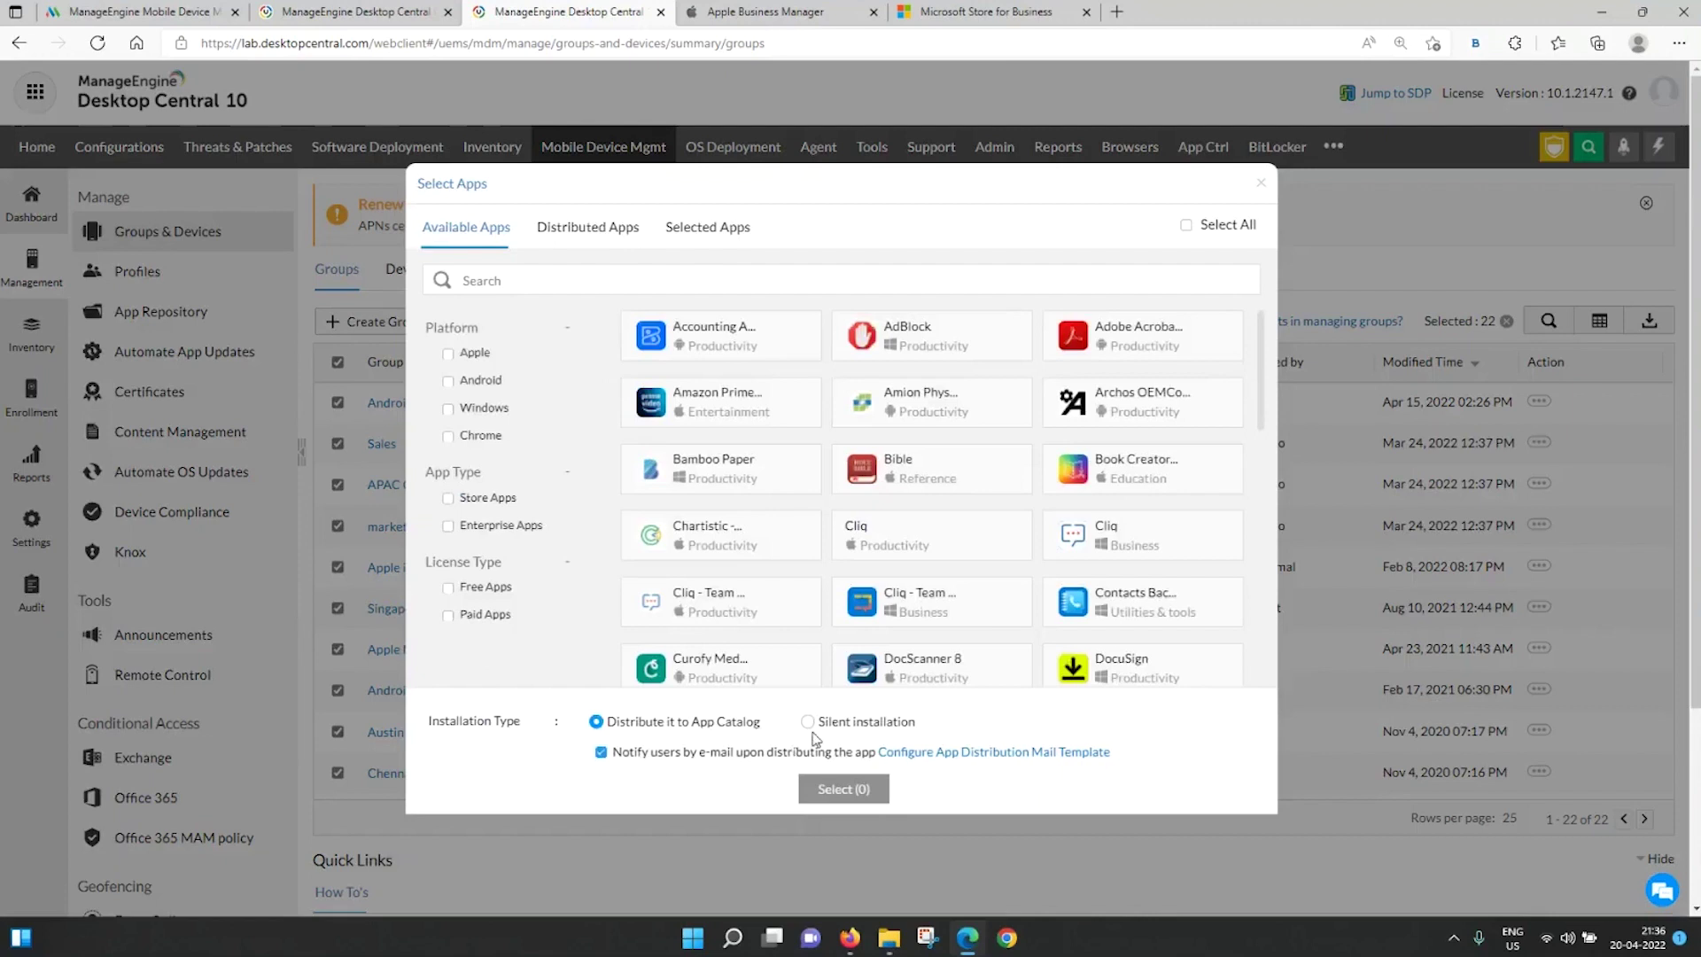
- Filter to Apple apps and pick Amazon Prime, Bible, Book Creator, Cliq, Cliq - Team and Facetune
left_click(448, 354)
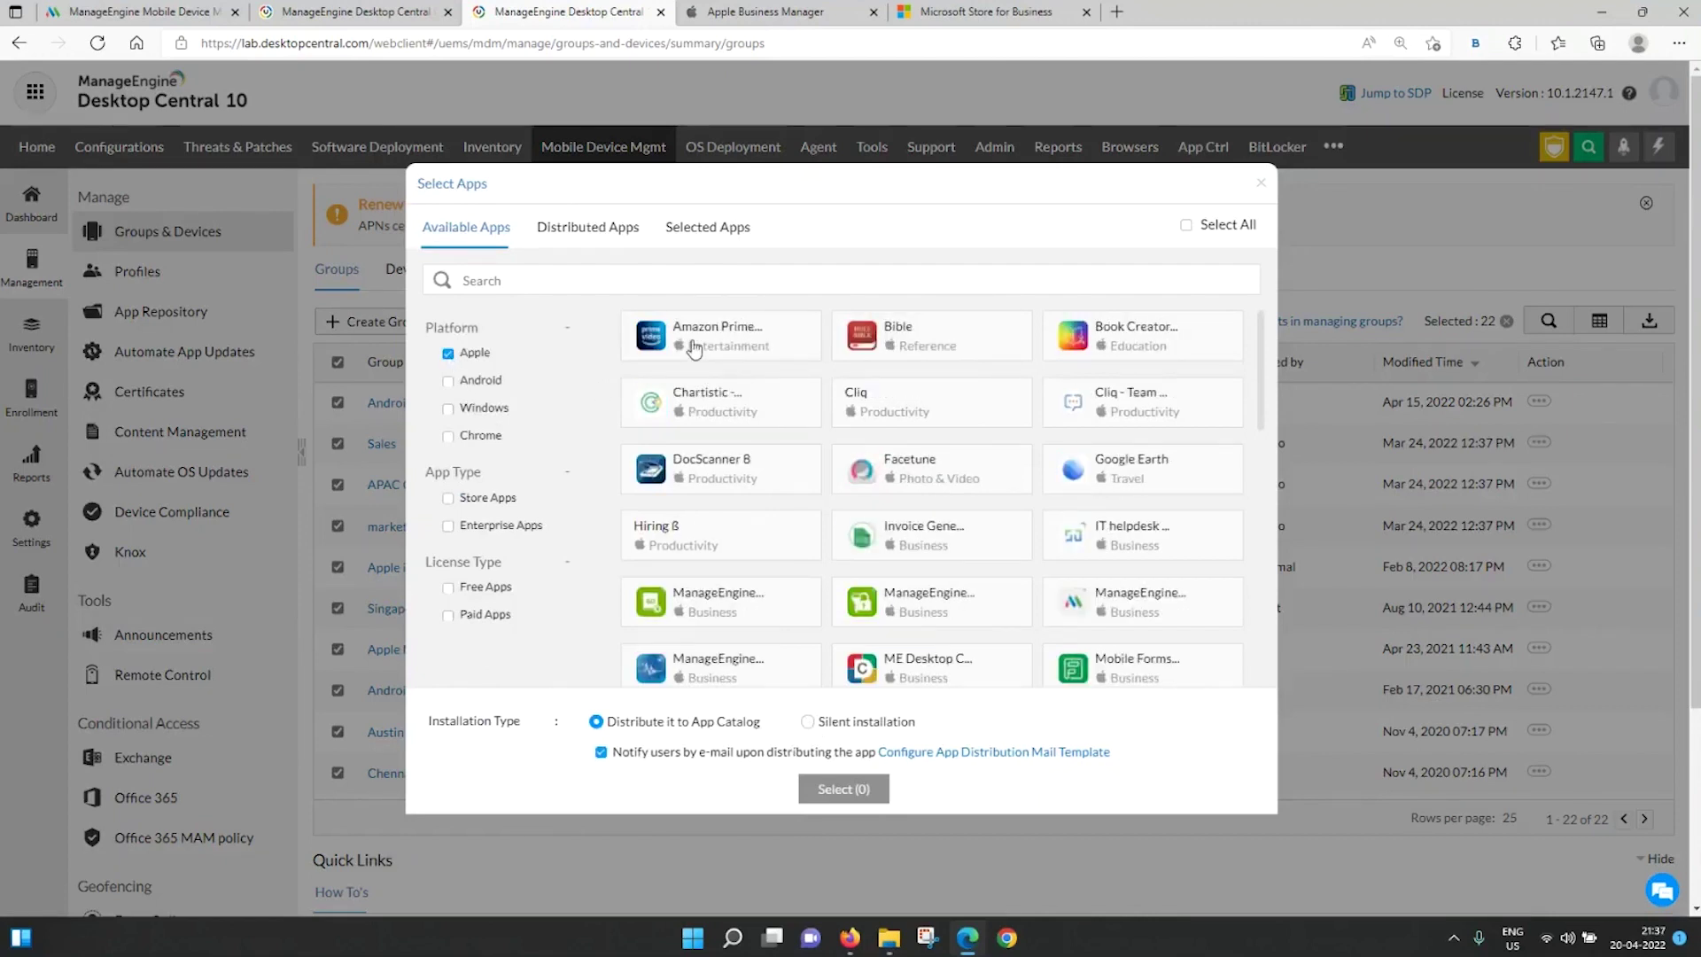
left_click(694, 347)
left_click(899, 338)
left_click(1157, 341)
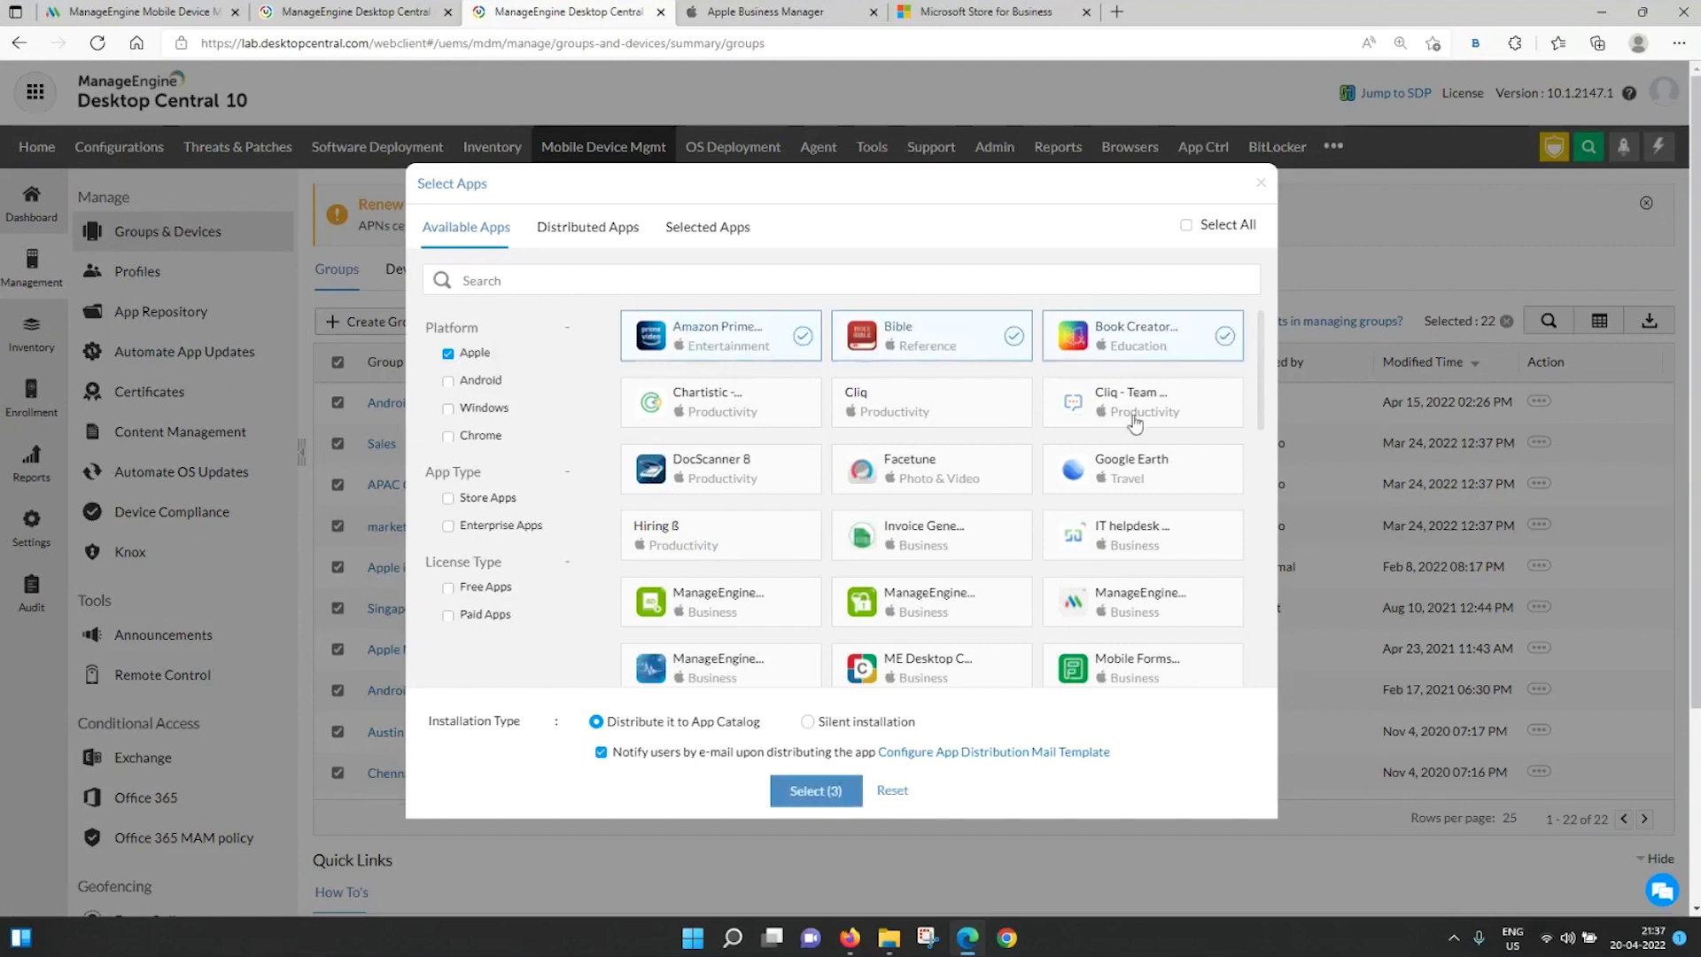
left_click(1135, 424)
left_click(899, 403)
left_click(896, 468)
- Set the chosen apps to Silent installation, close the dialog, and advance to the ABM slide
left_click(807, 722)
left_click_drag(818, 722, 917, 722)
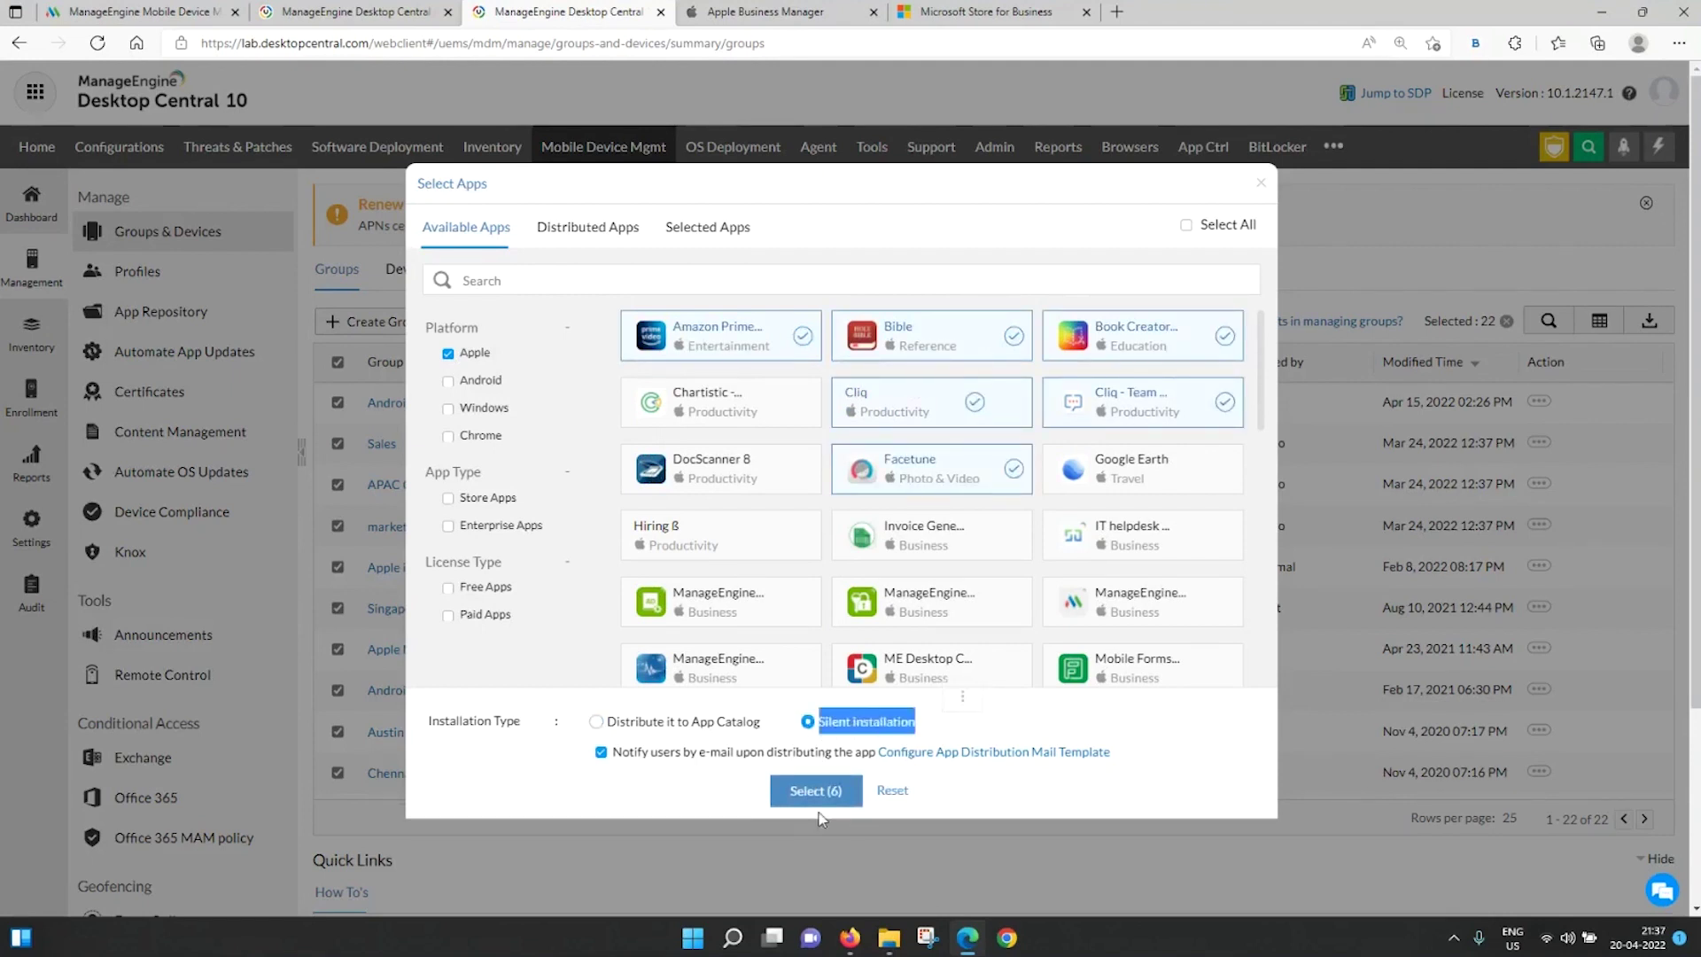
left_click(1260, 185)
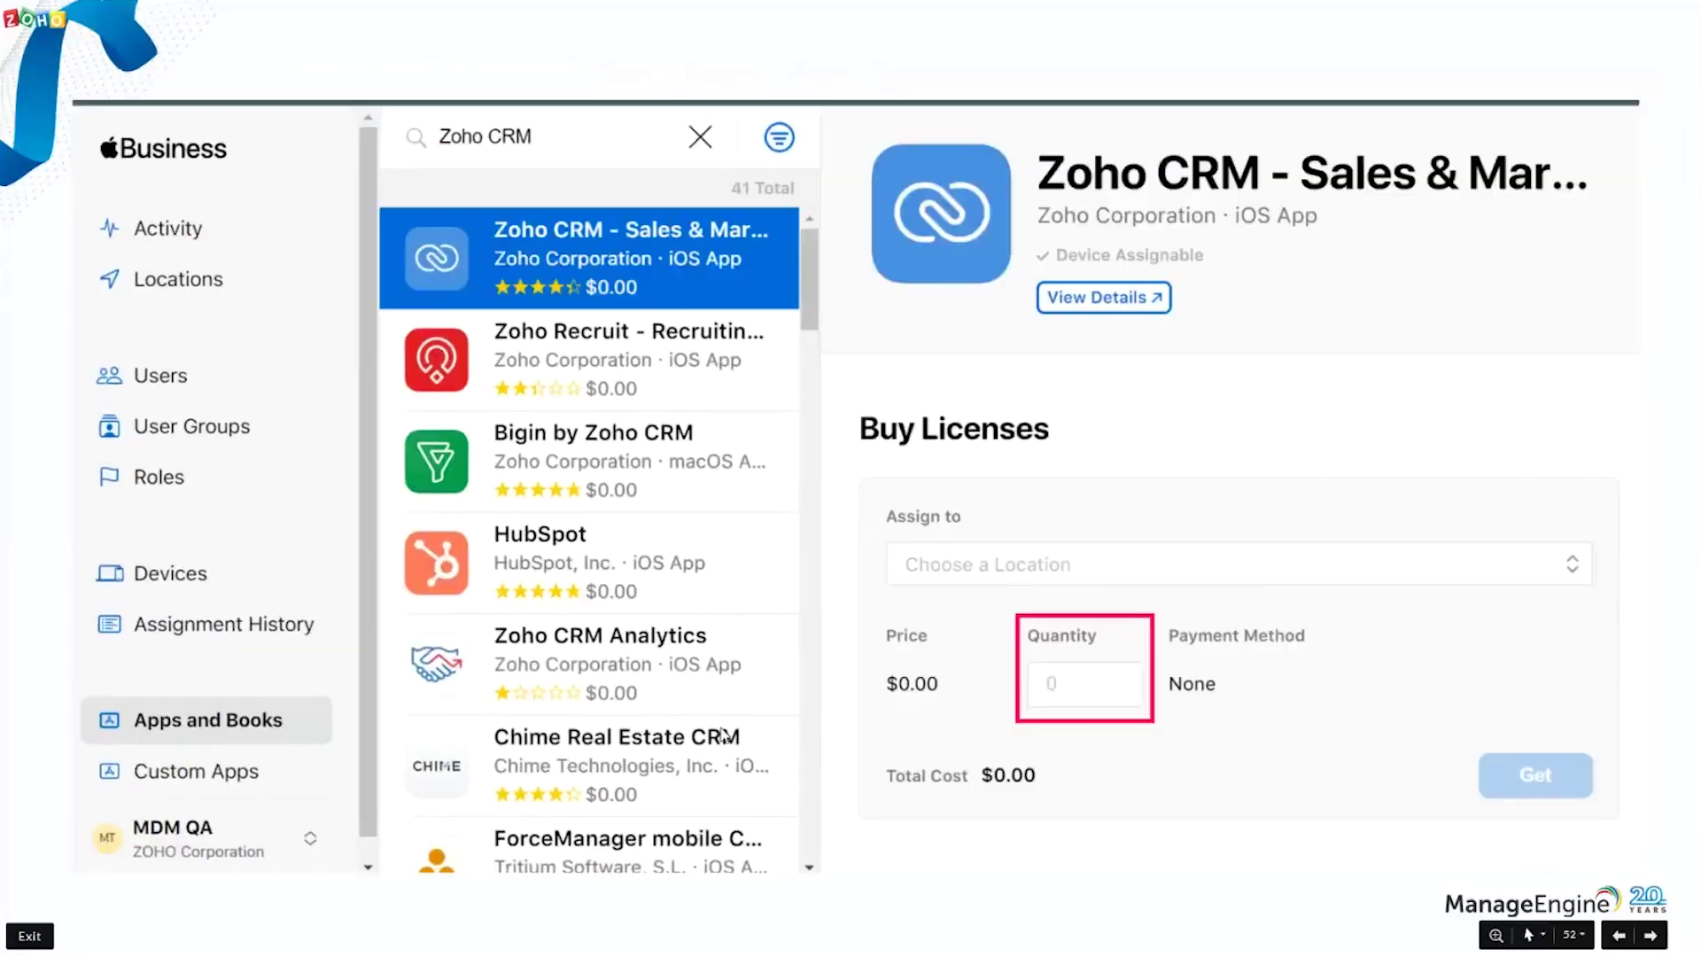
key("Right")
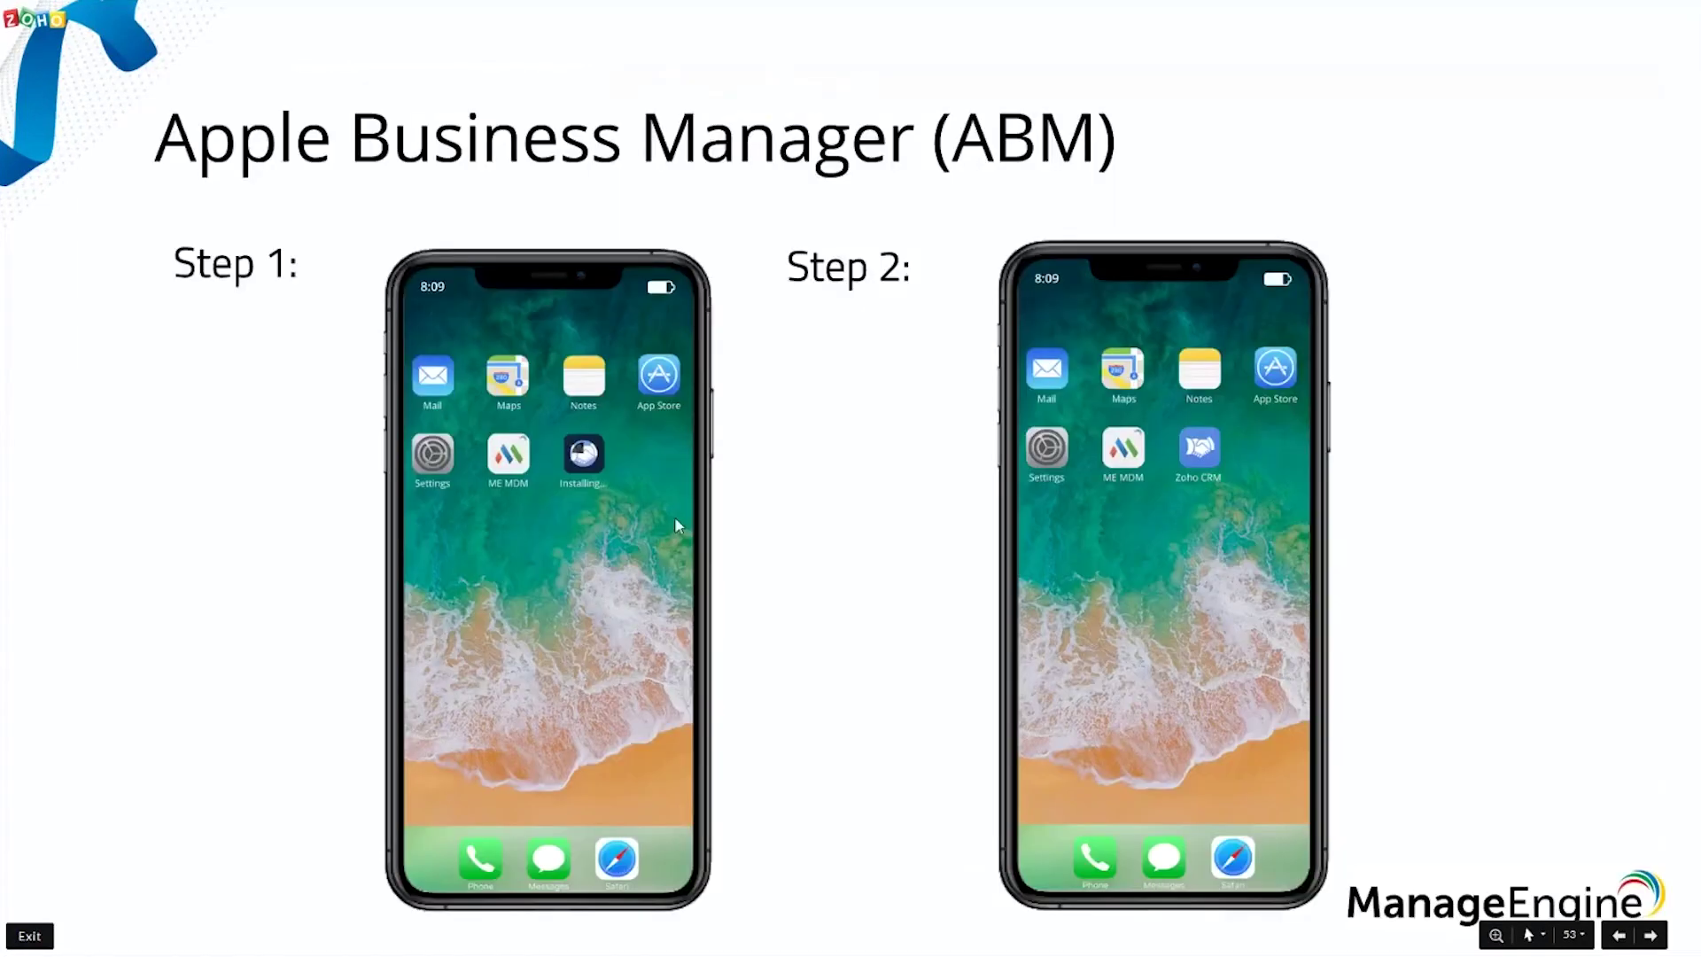
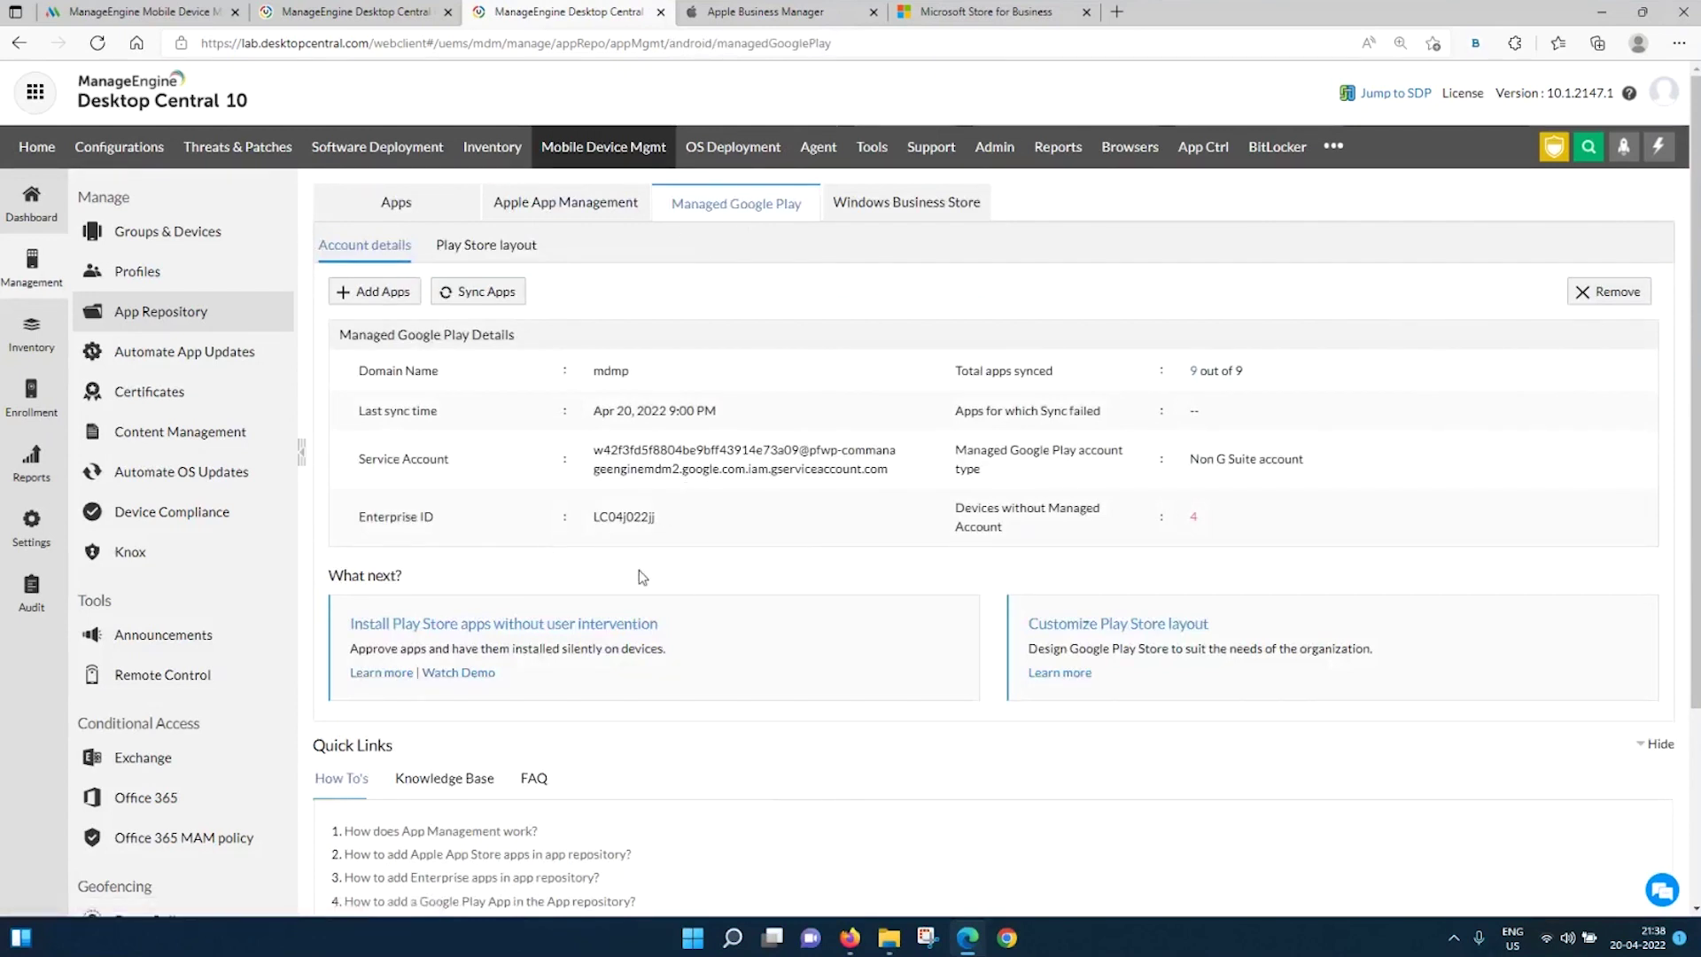
- Highlight the Non G Suite account type, show Zylker's Managed Google Play account details, then switch to the slideshow
left_click_drag(1190, 458, 1279, 478)
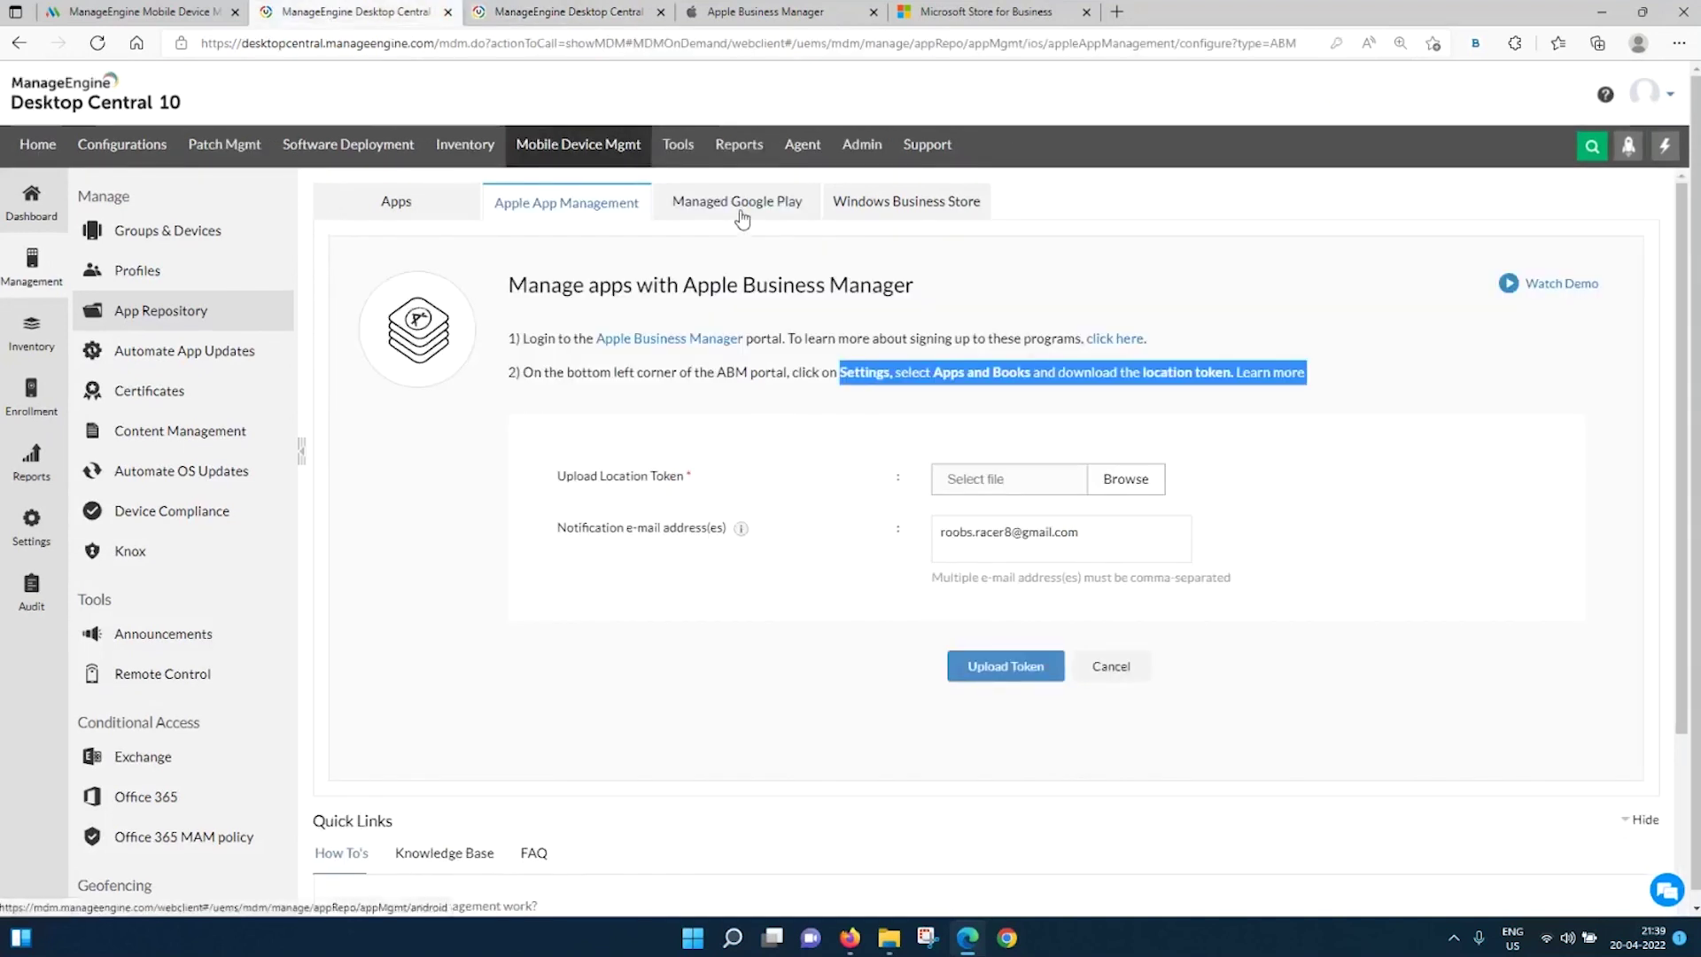
left_click(748, 223)
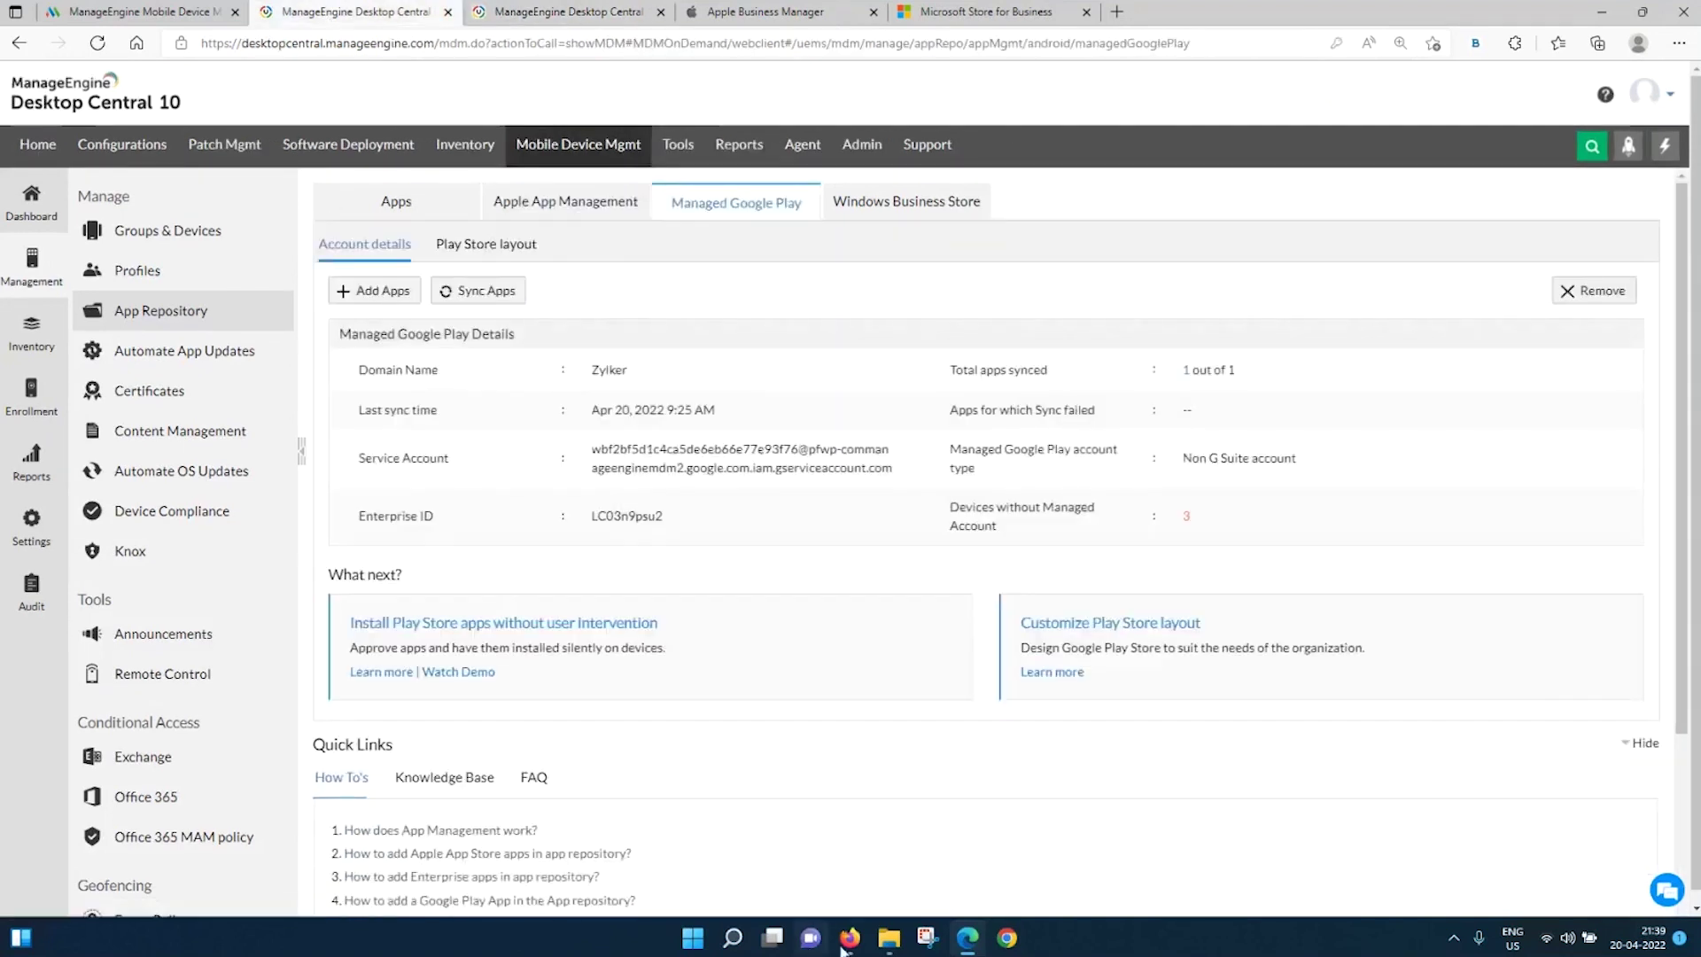
left_click(856, 944)
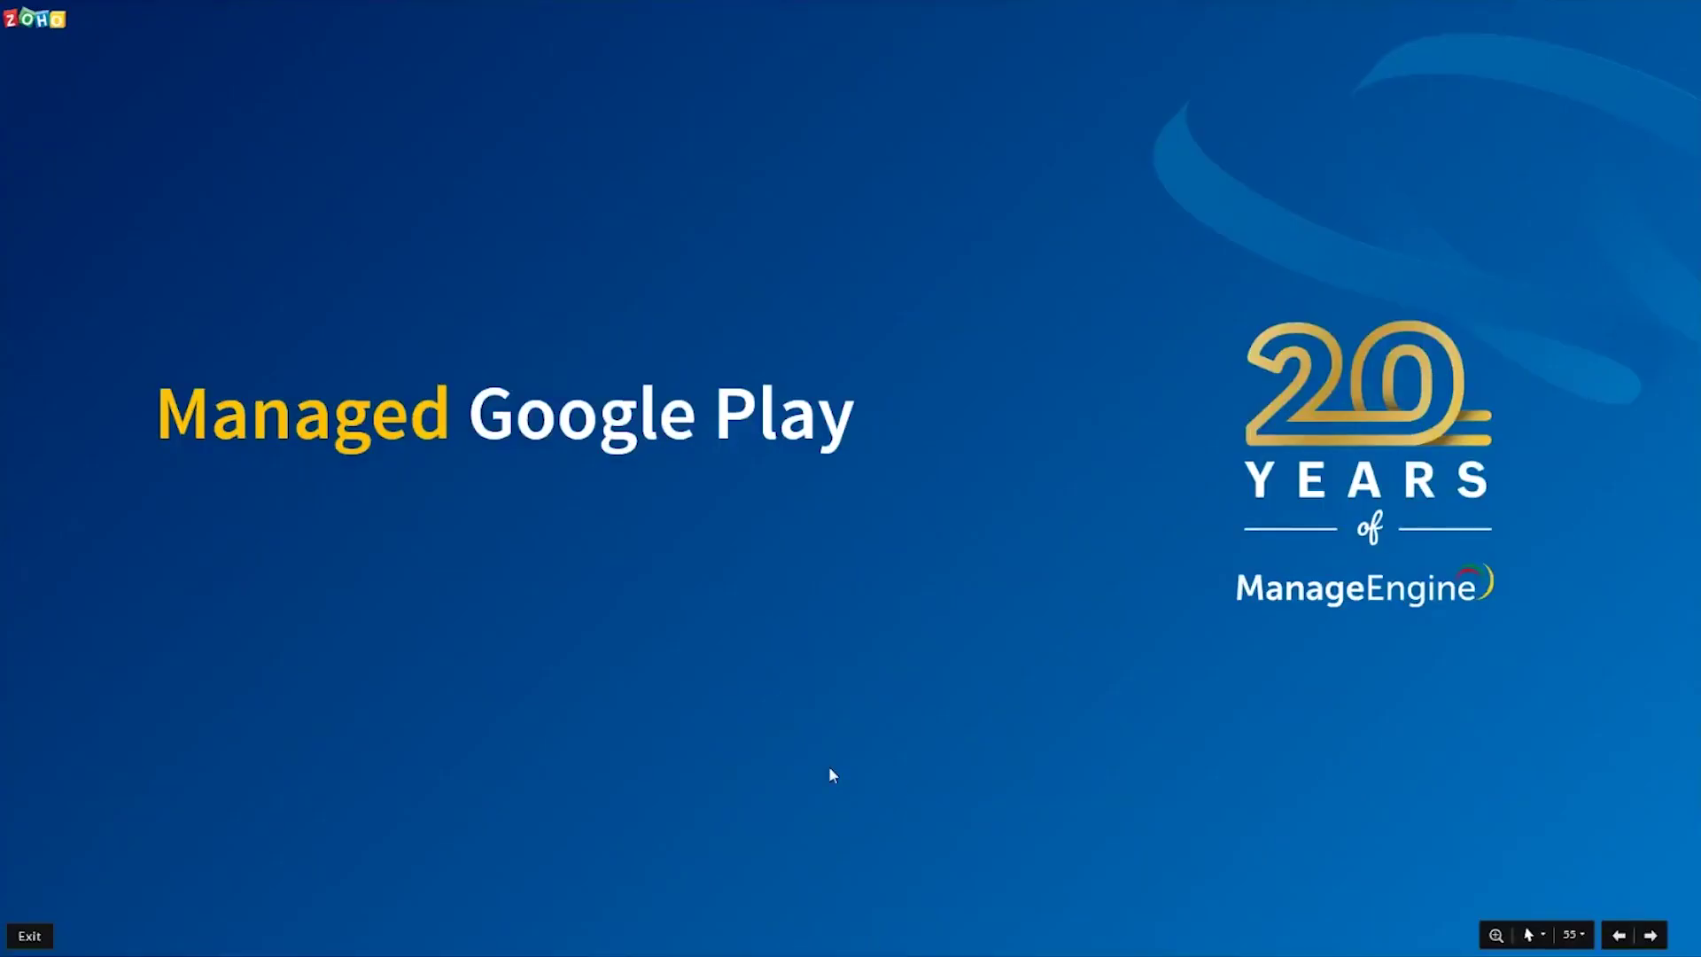
- Move through the Bring Android to Work, business name, contact details and set-up-complete slides
left_click(830, 768)
key("alt+Tab")
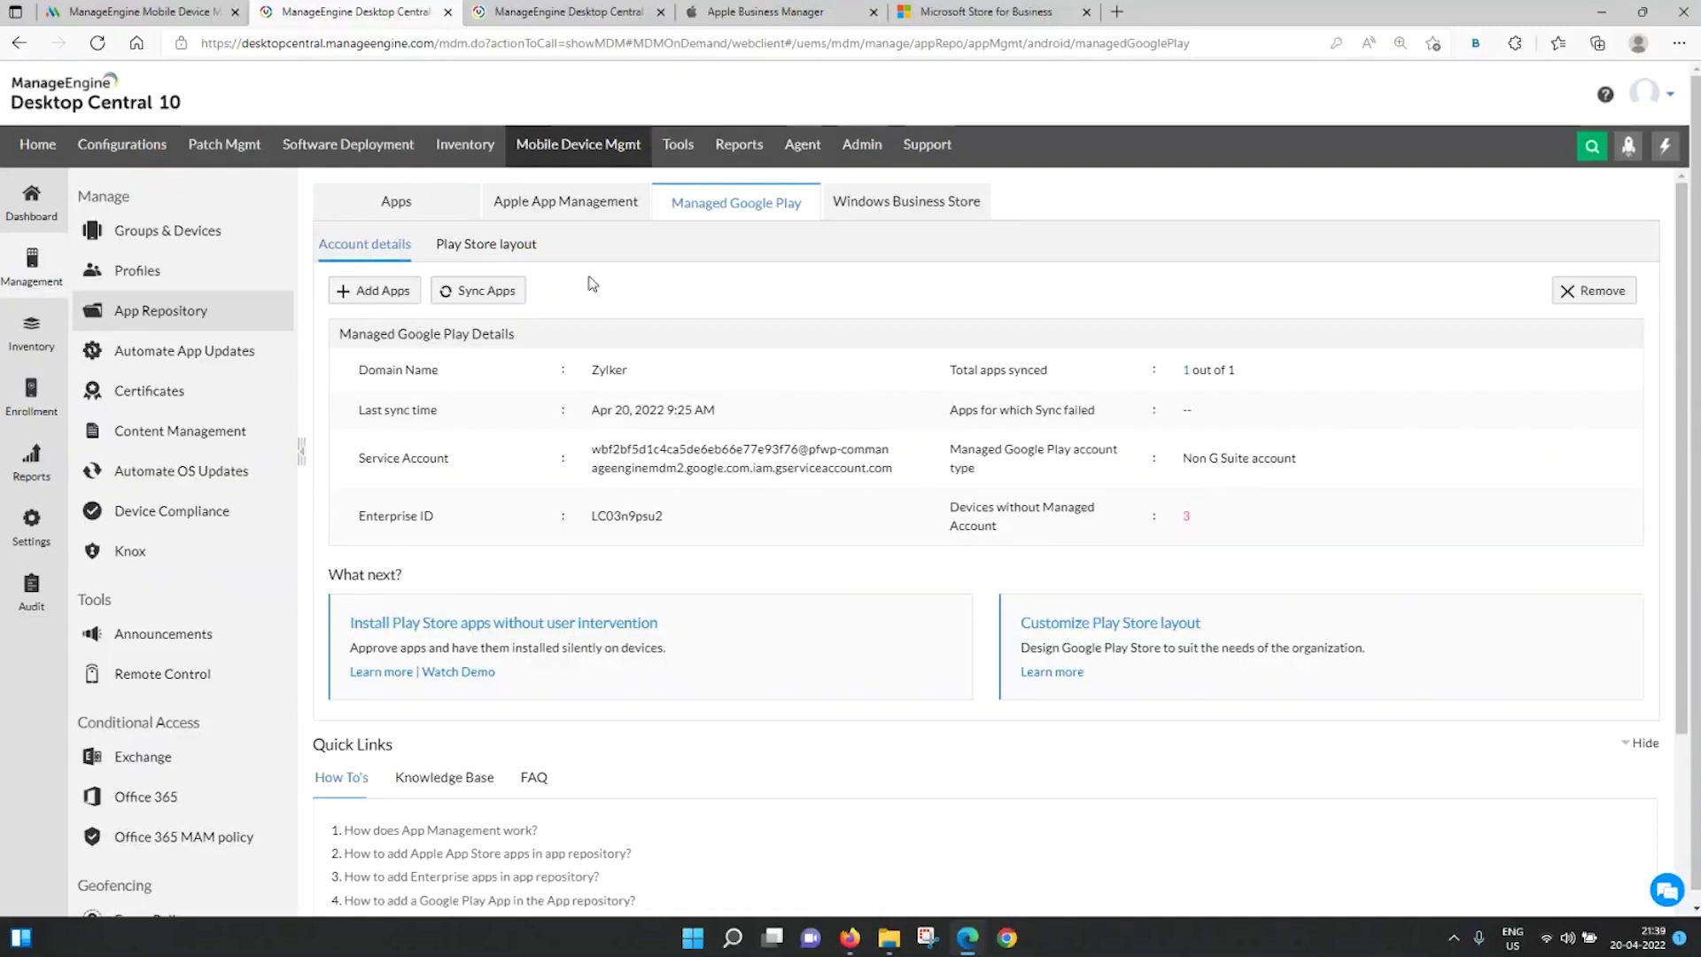
key("alt+Tab")
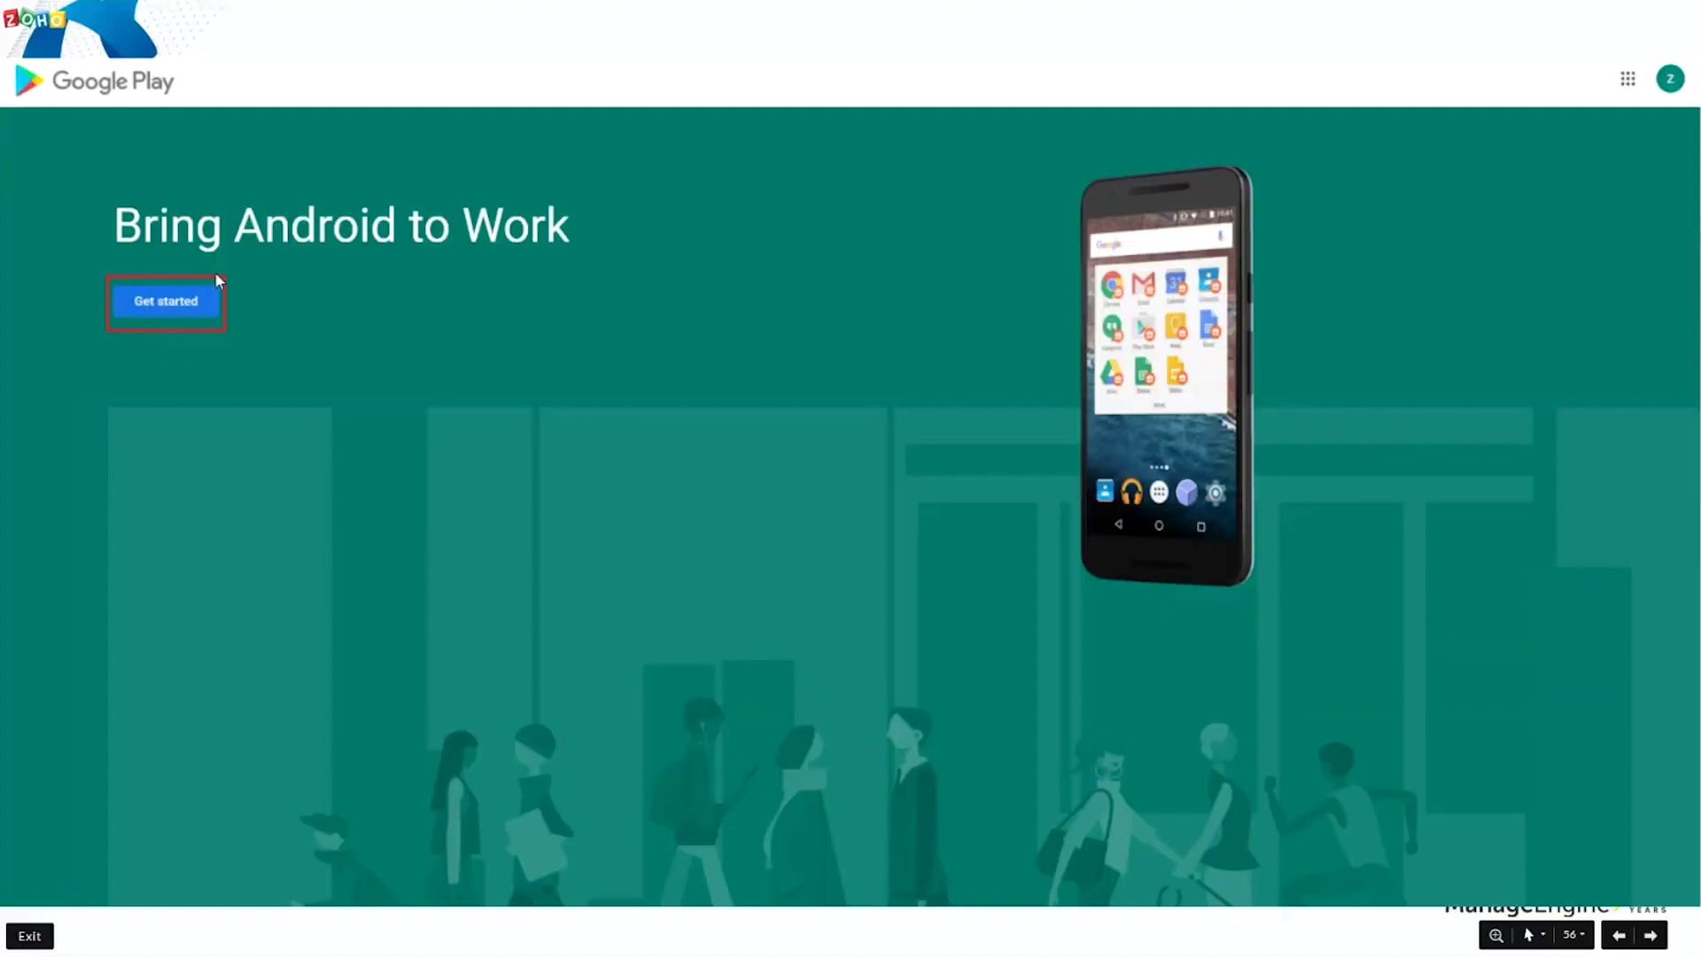
key("Right")
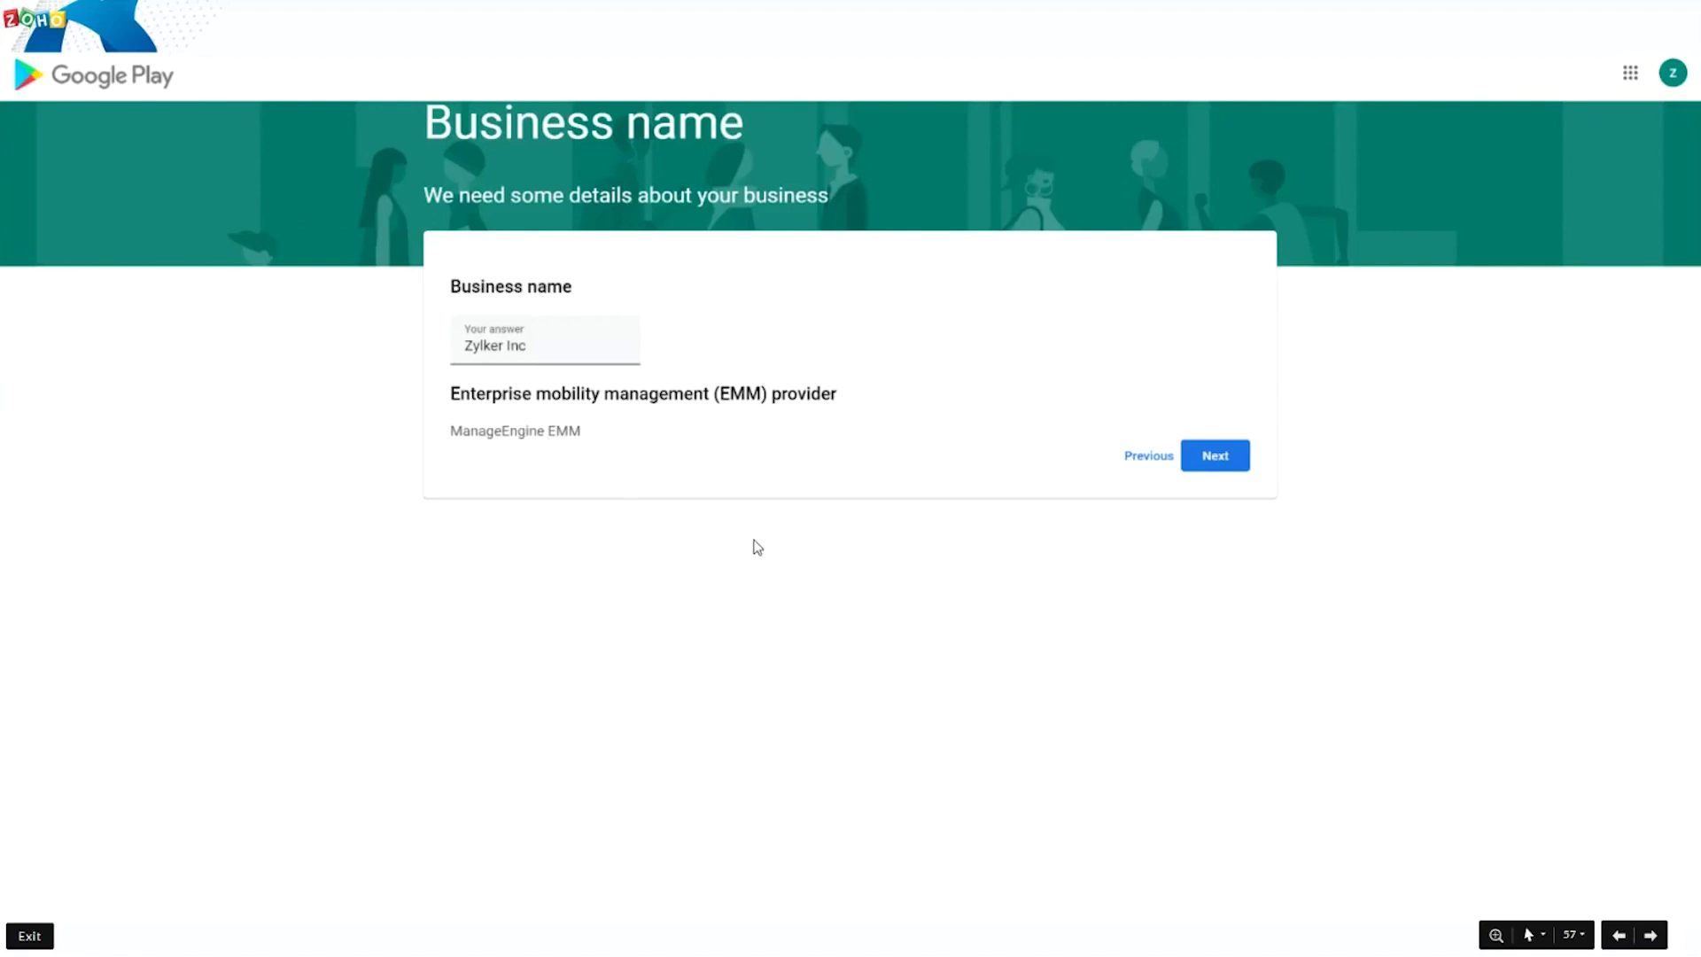
key("Right")
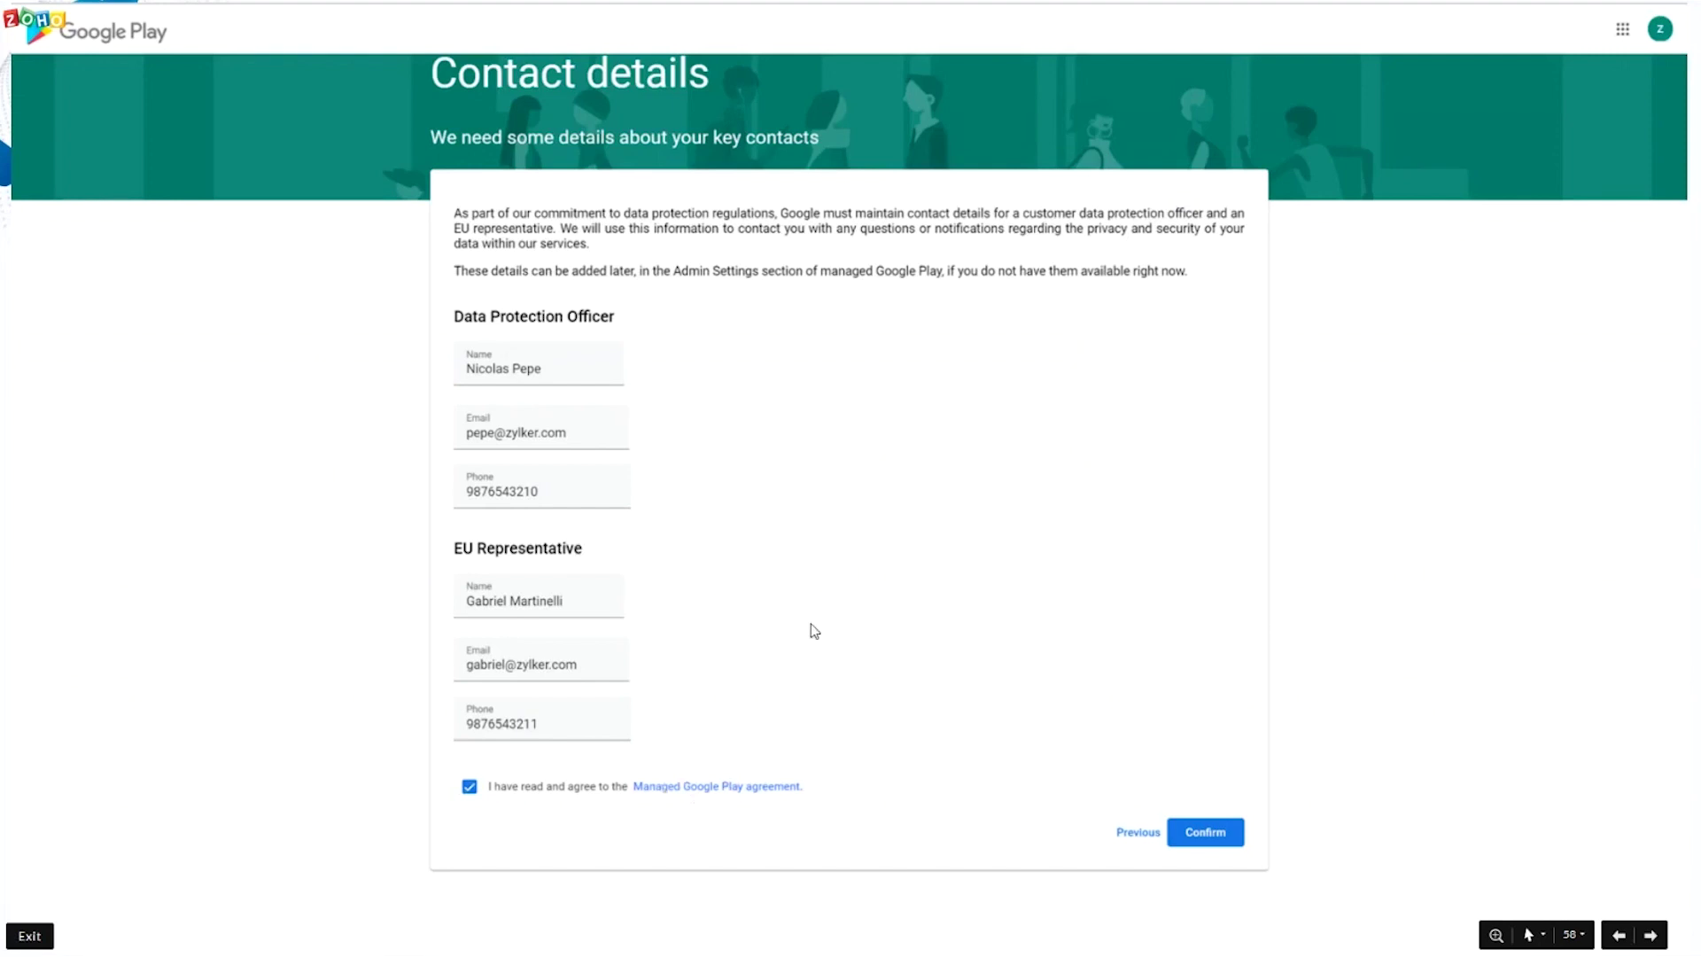
key("Right")
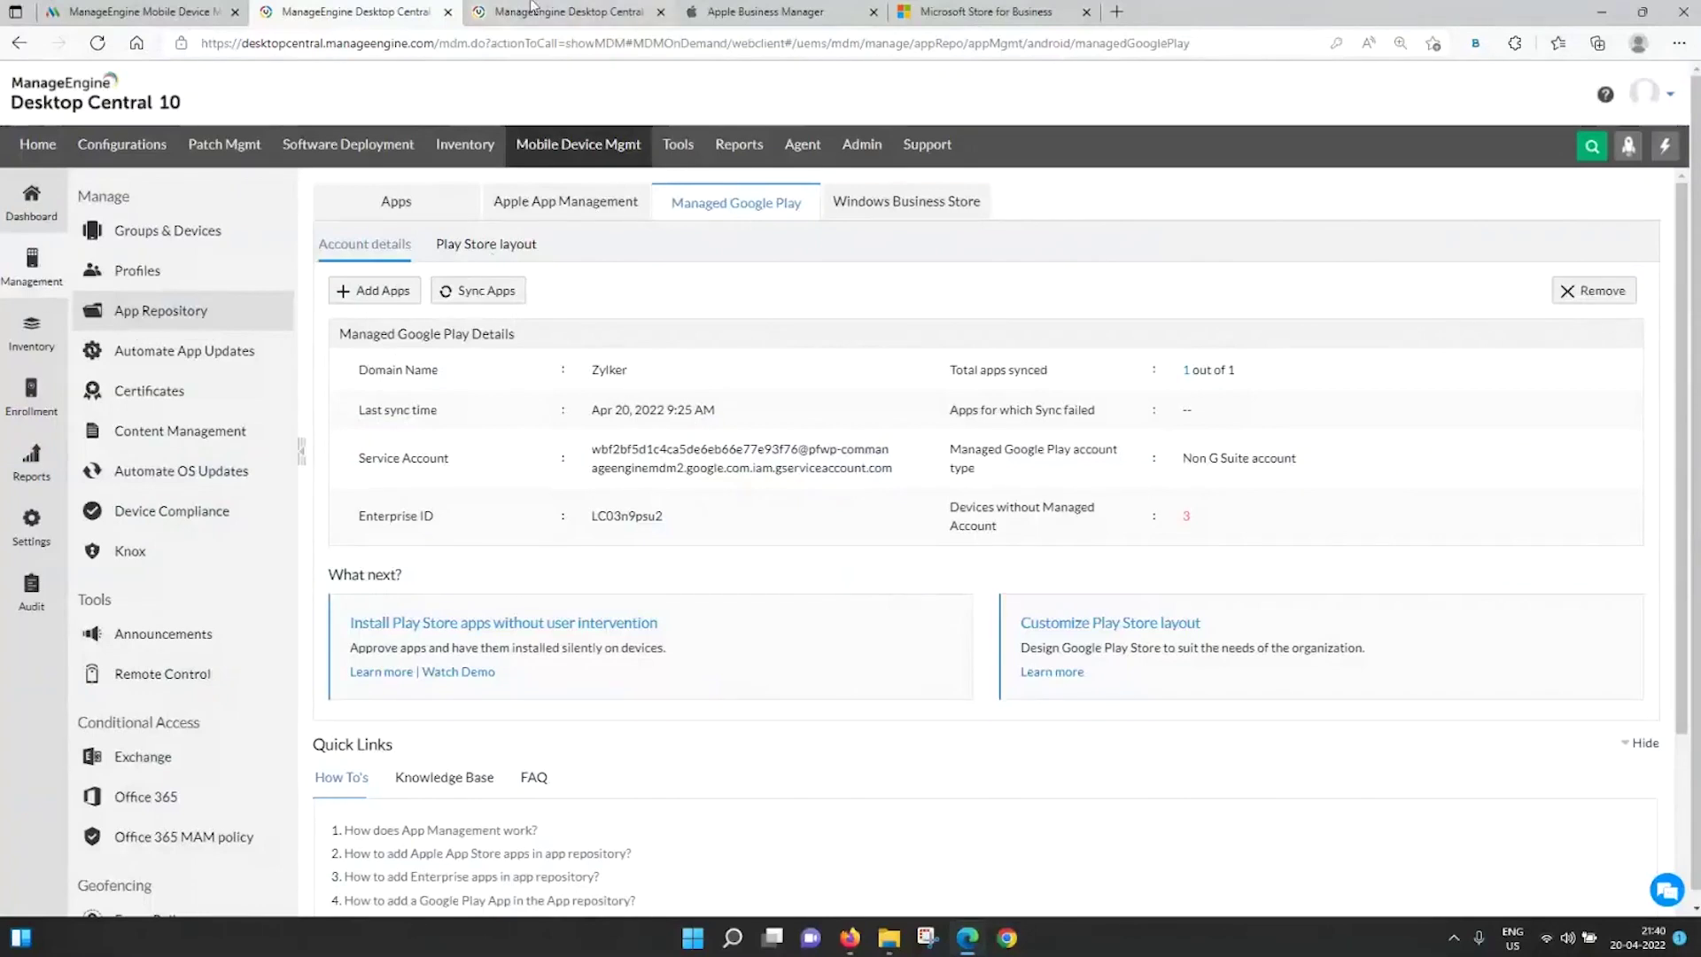
- On the lab server console, preview and close the Play Store apps catalogue, then open the Apps list
key("ctrl+Tab")
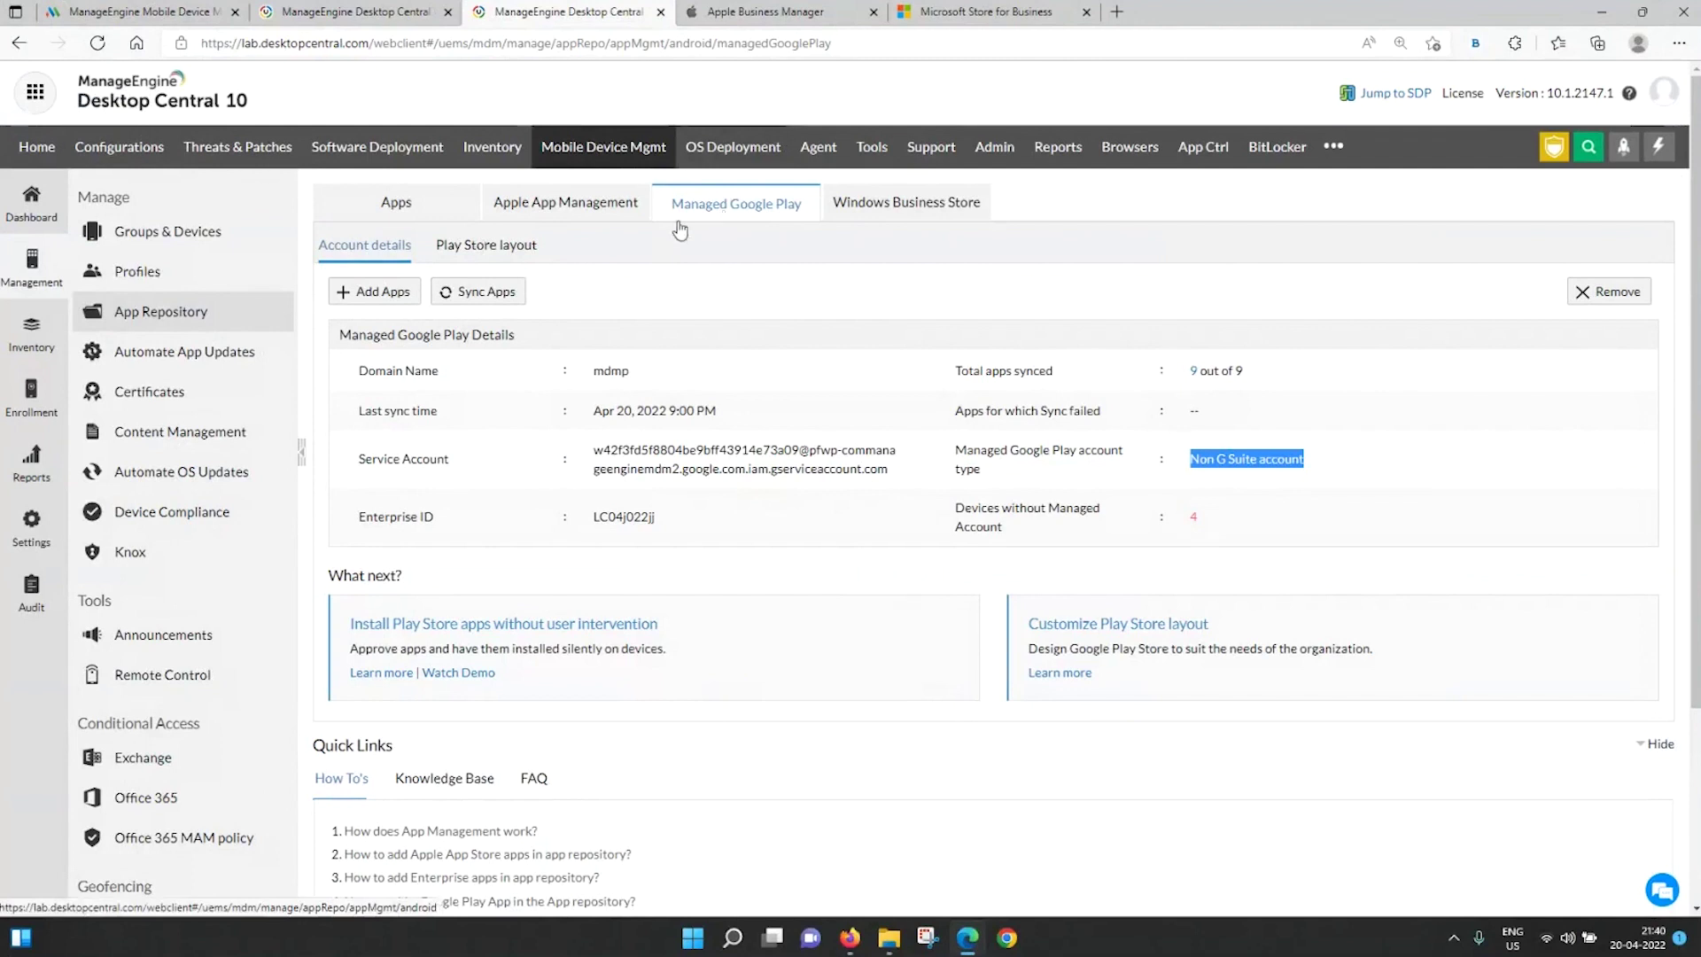
left_click(393, 293)
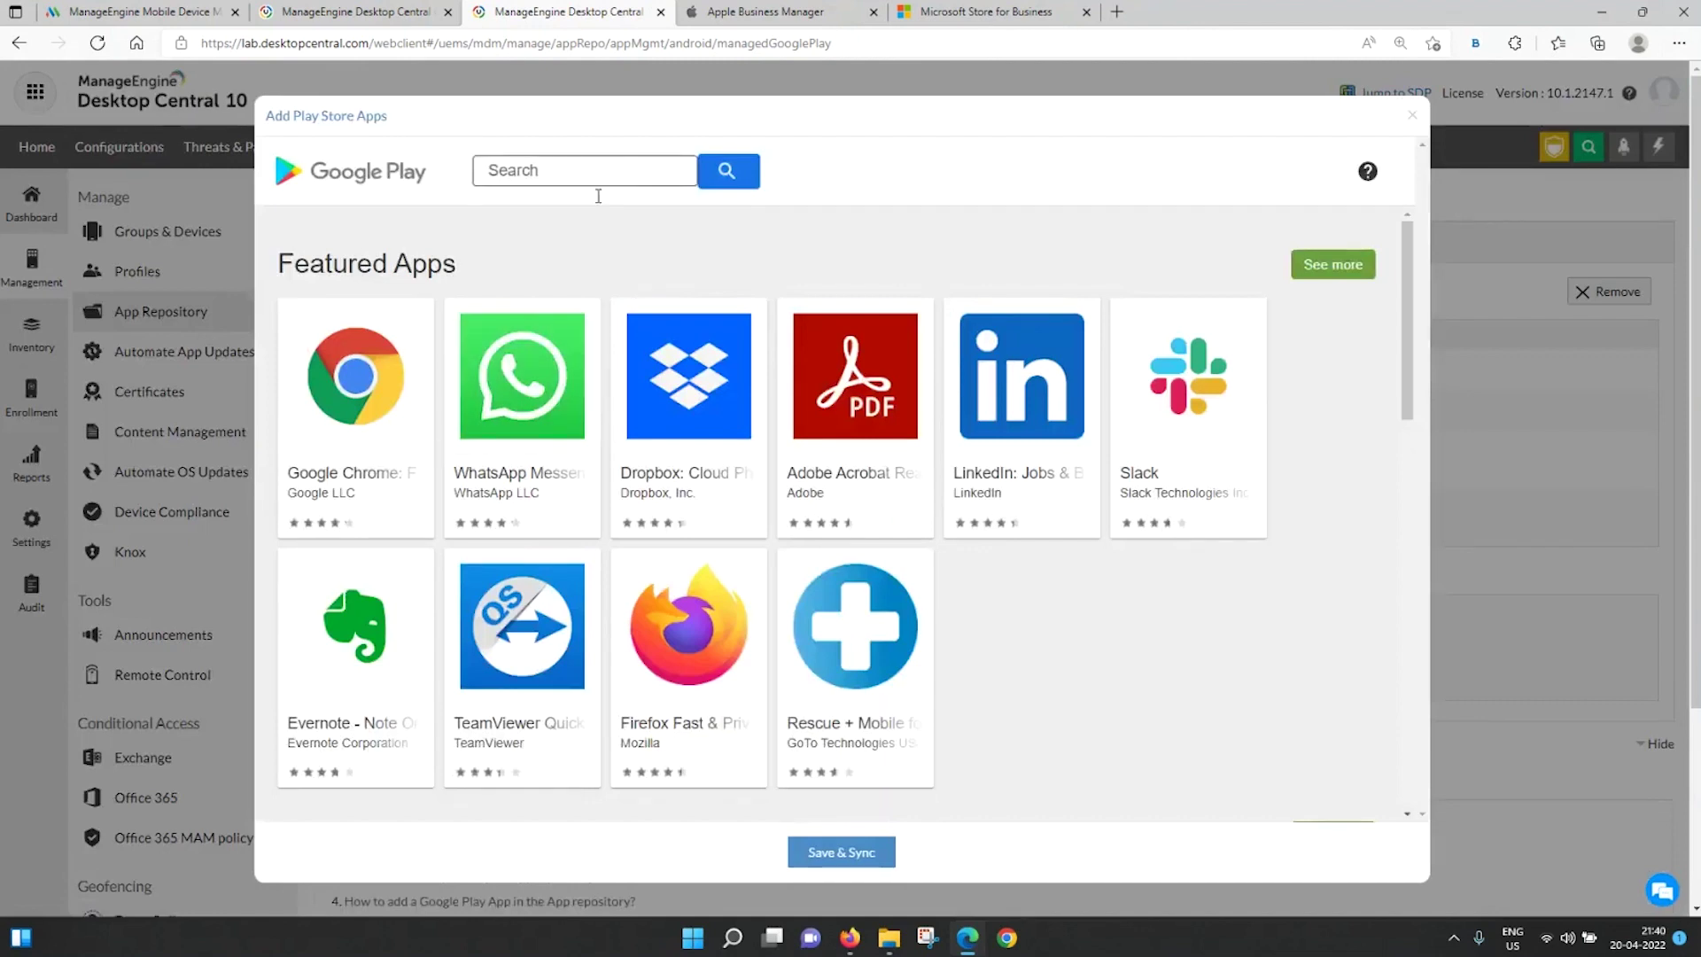
left_click(1412, 115)
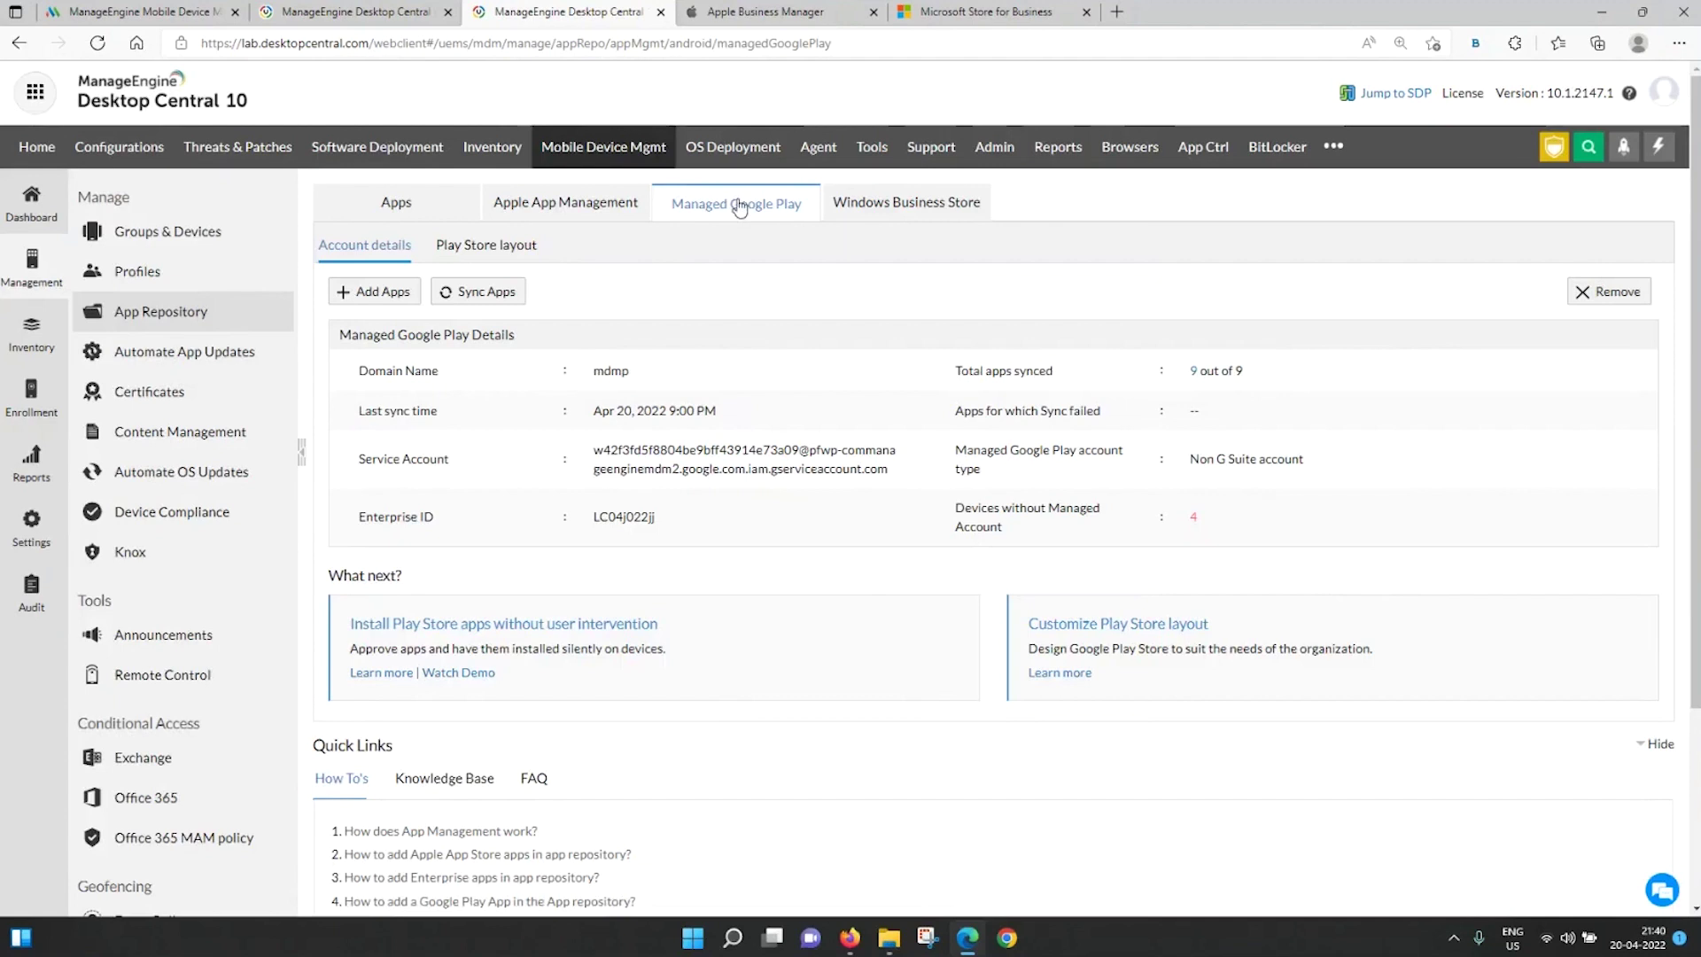
left_click(416, 212)
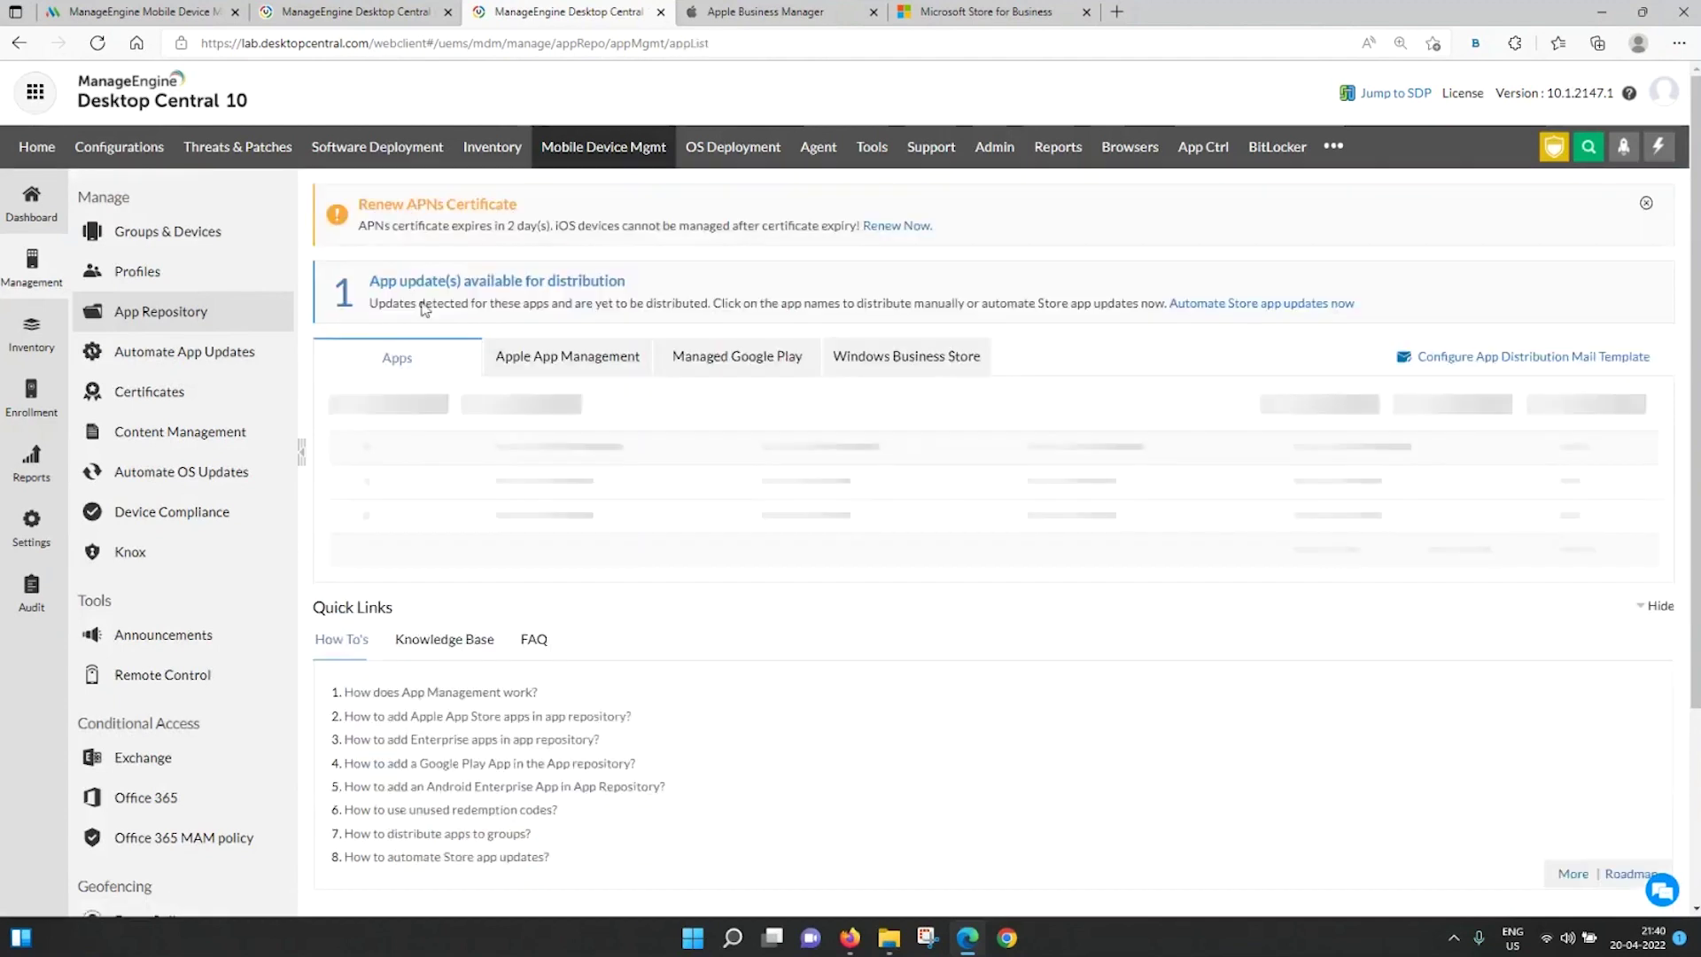
- Add a Play Store app by searching 'Zoho drm' and opening the Zoho CRM store page
left_click(387, 407)
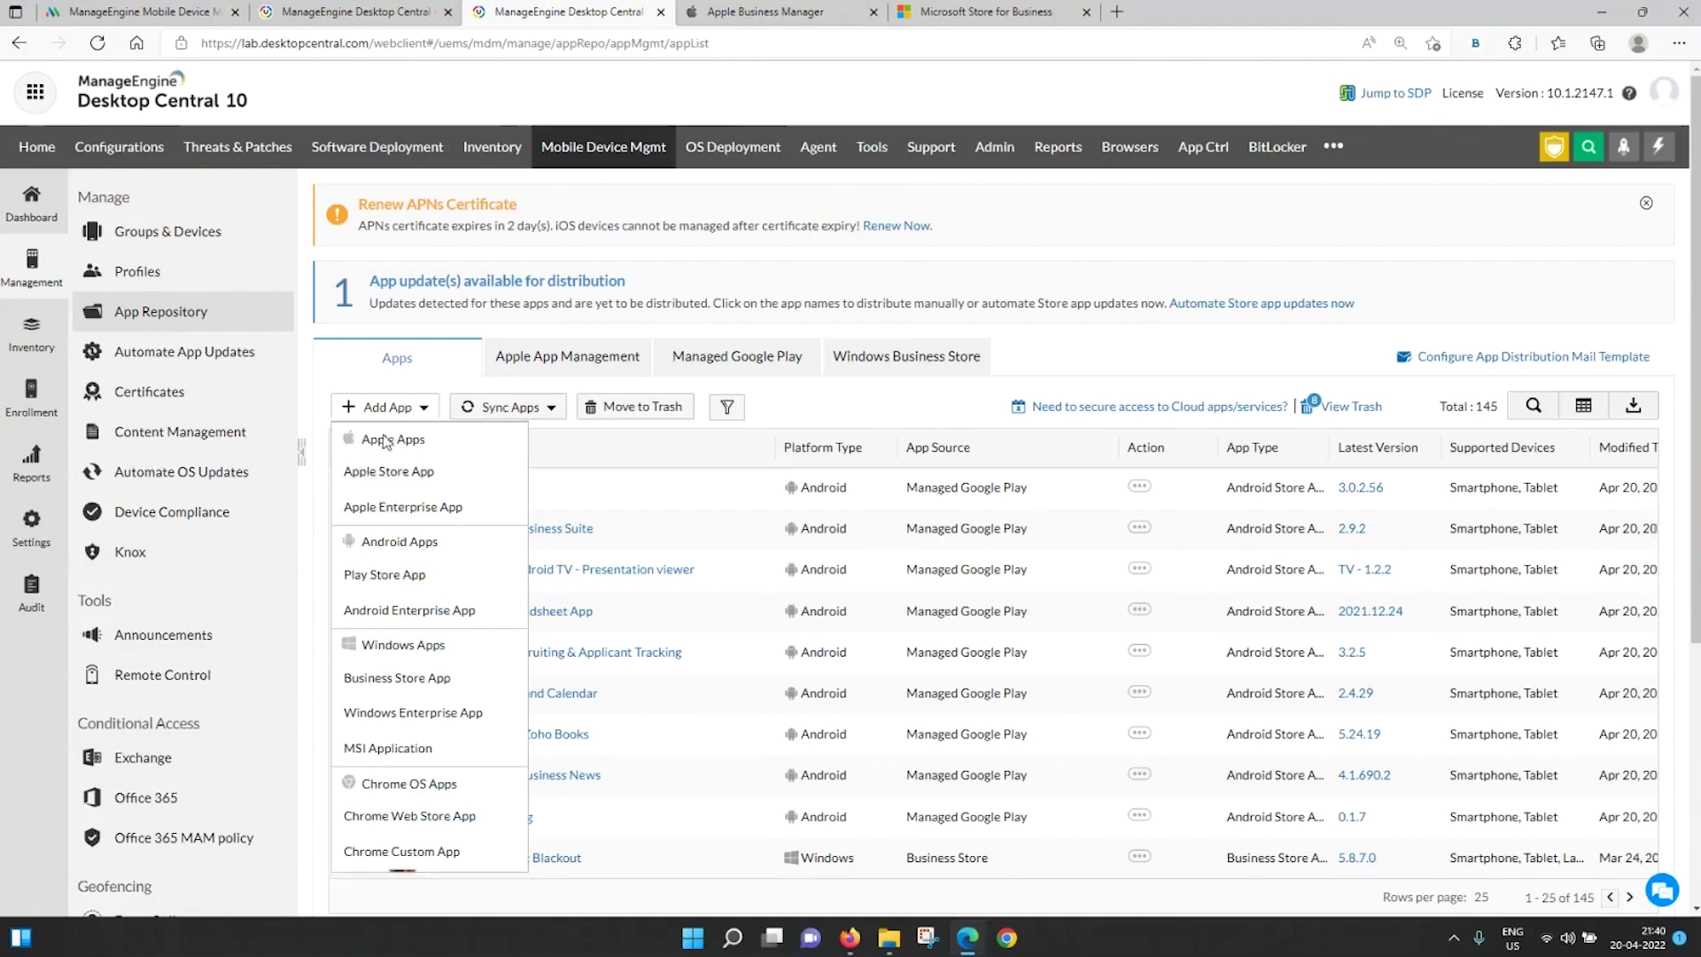
left_click(381, 575)
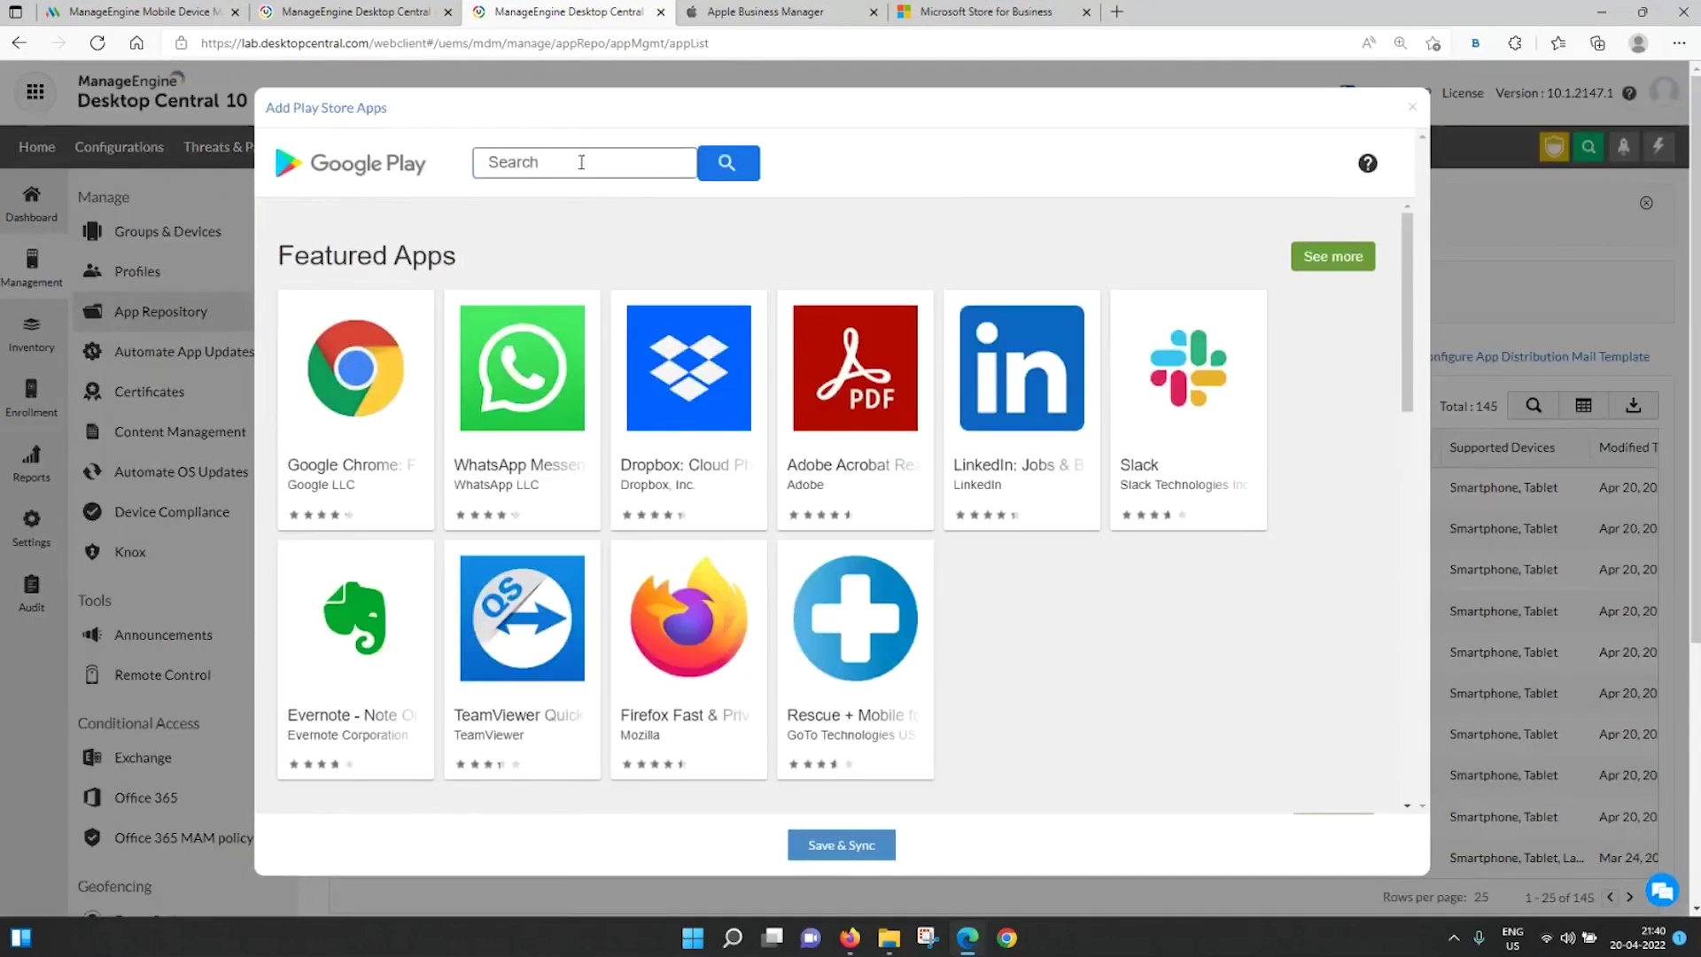
left_click(580, 161)
type("Zoho d")
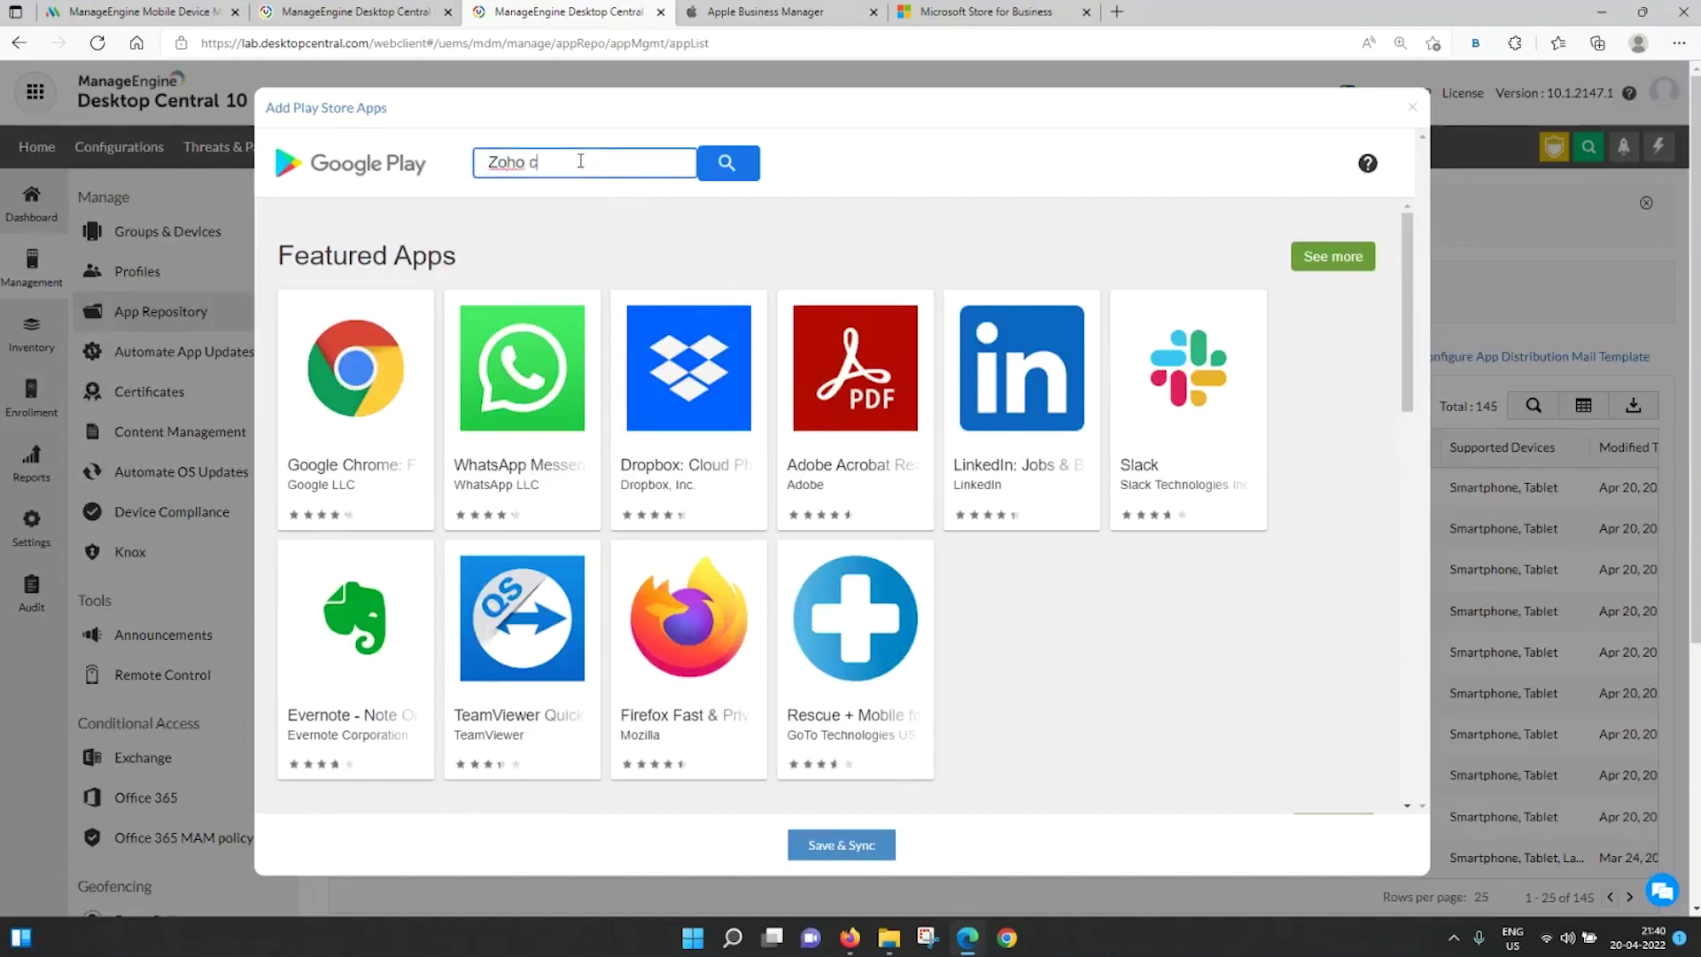
type("rm")
key("Return")
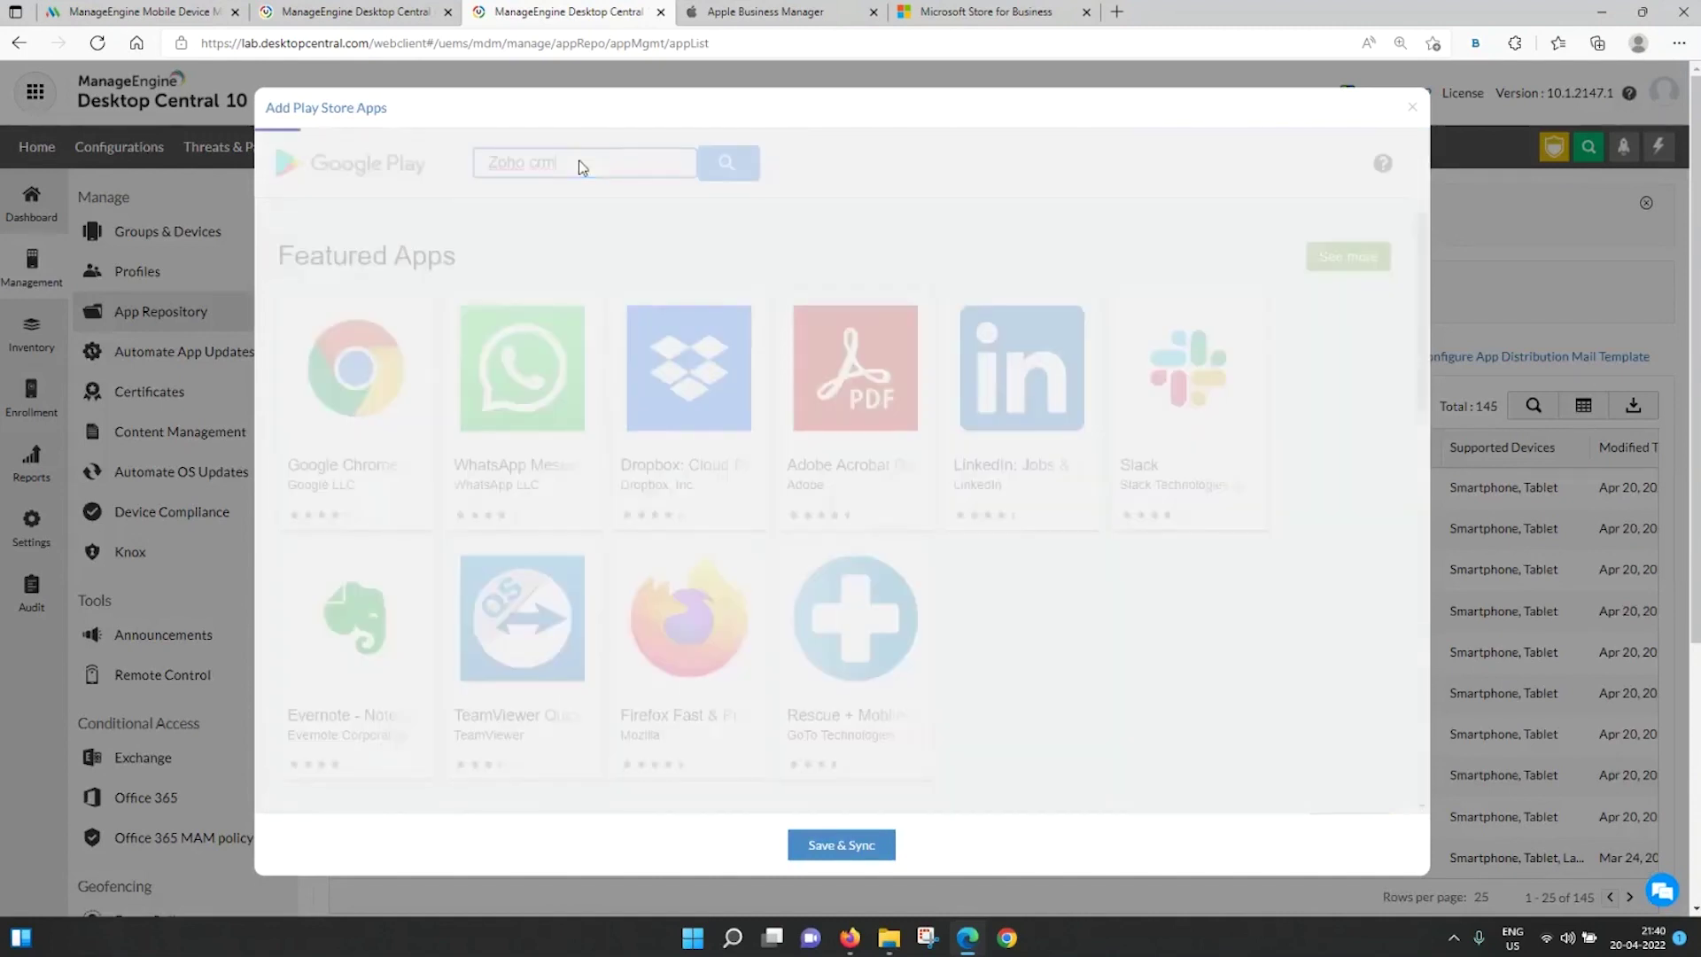
left_click(386, 440)
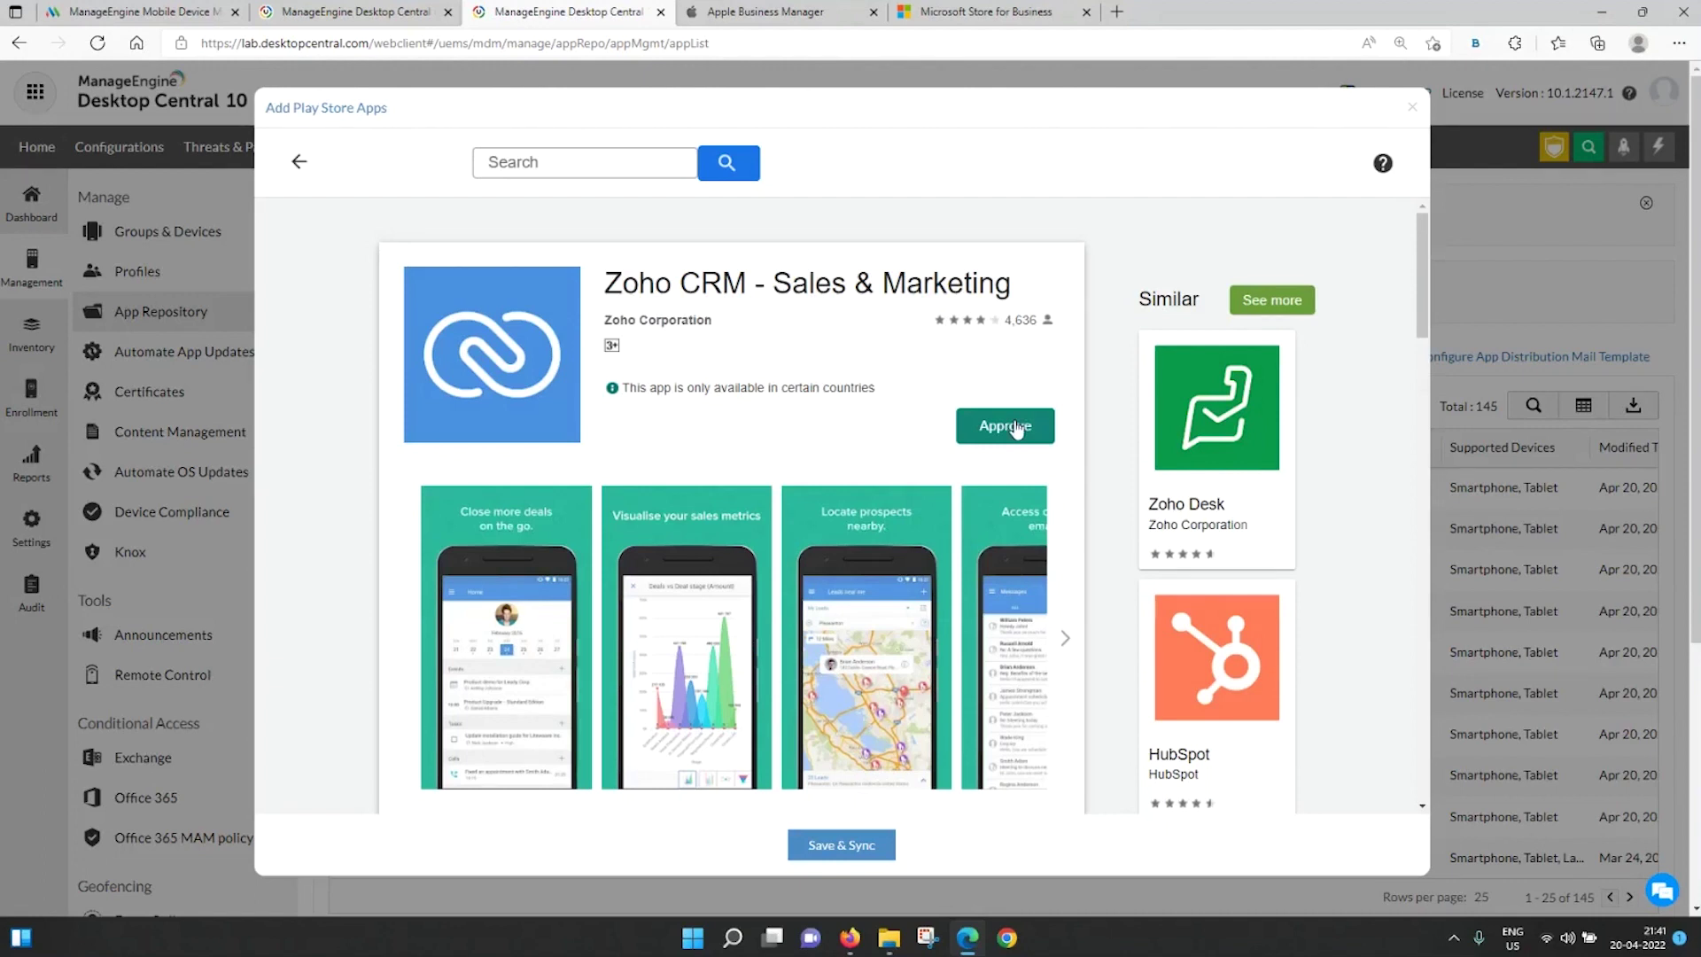
- Approve Zoho CRM with its permissions, save and sync, and confirm 10 out of 10 apps synced
left_click(1016, 428)
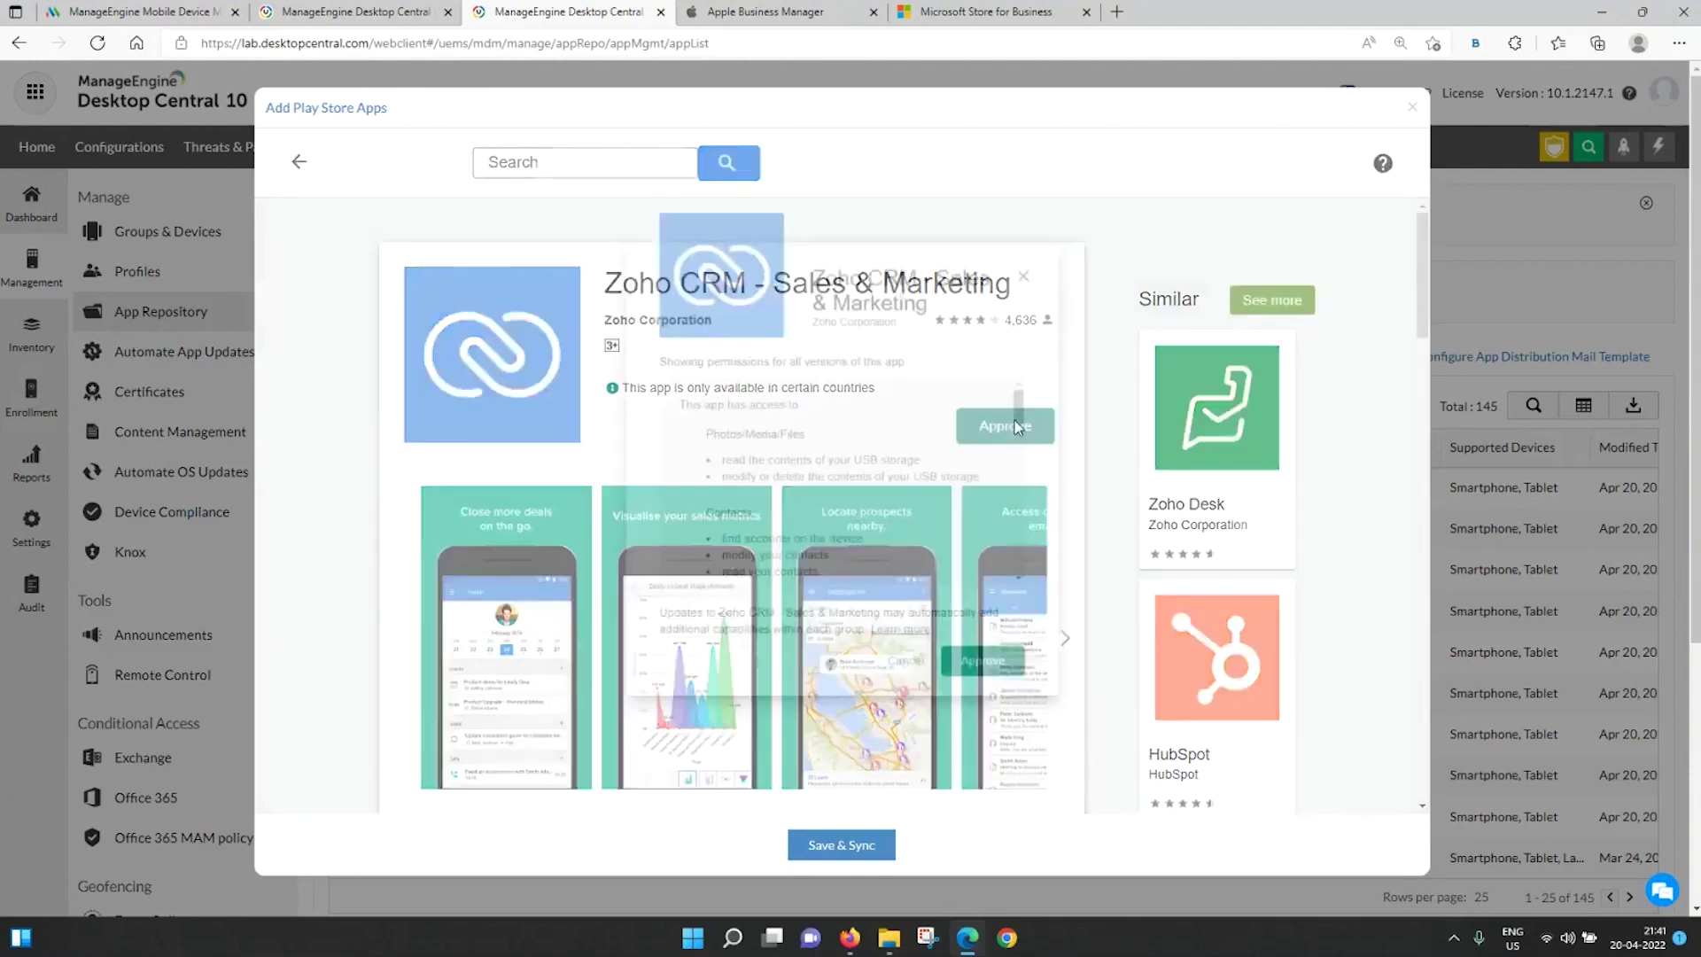
left_click(992, 714)
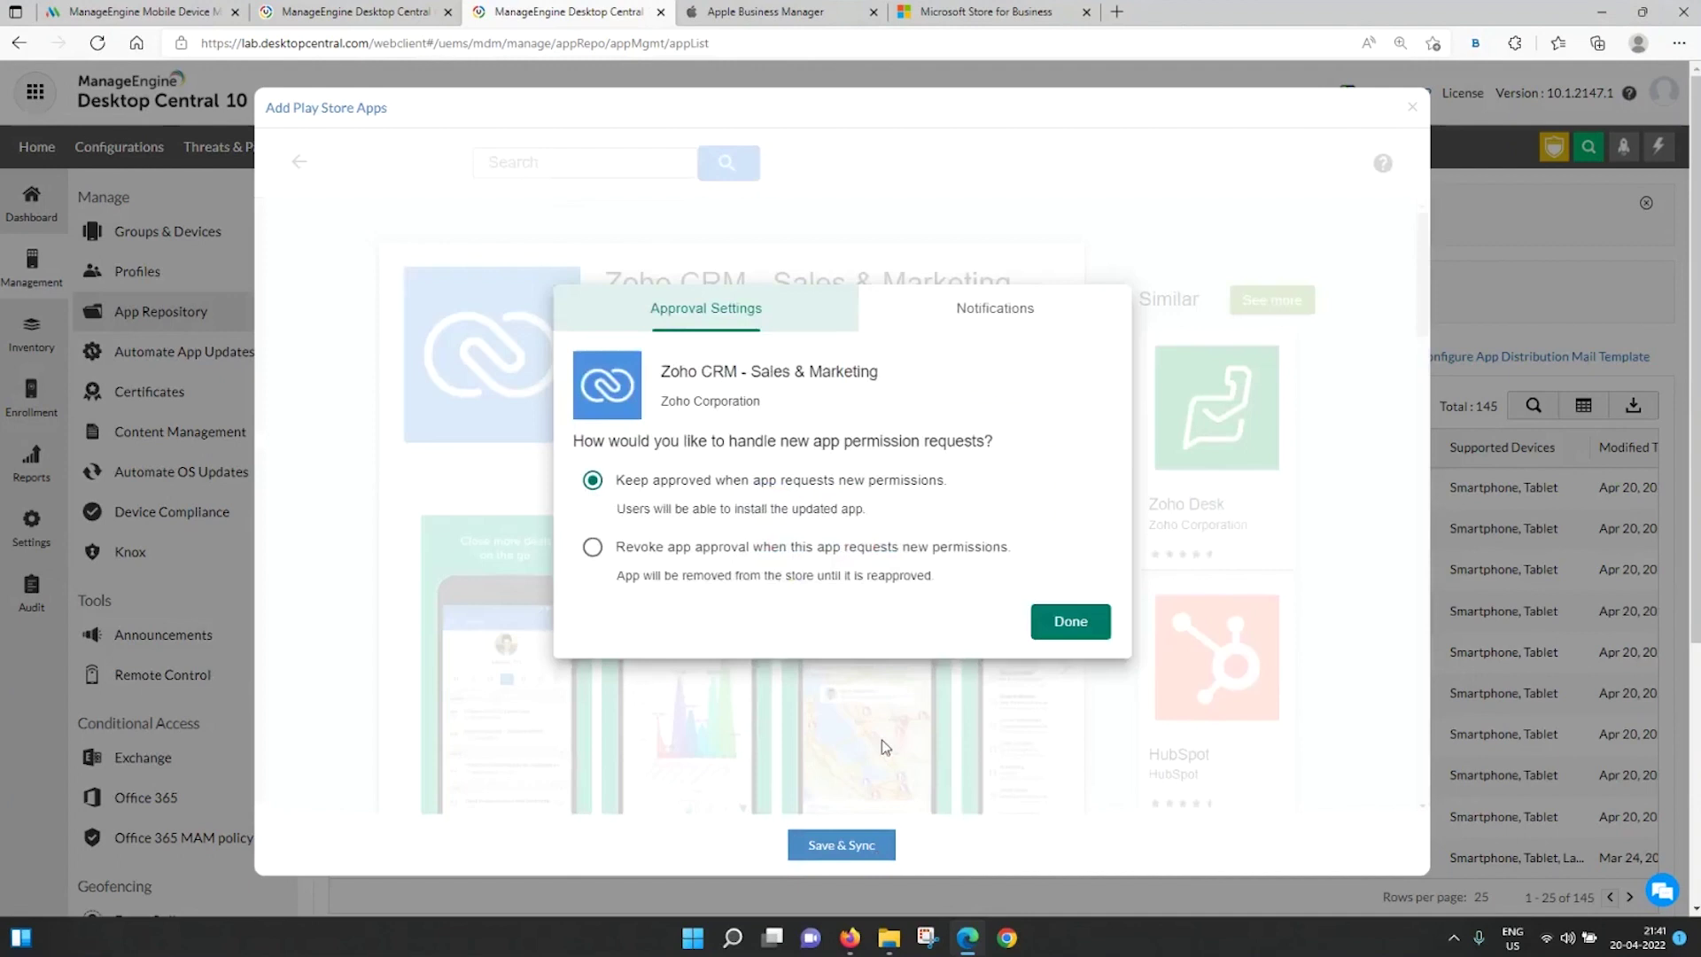
left_click(1075, 631)
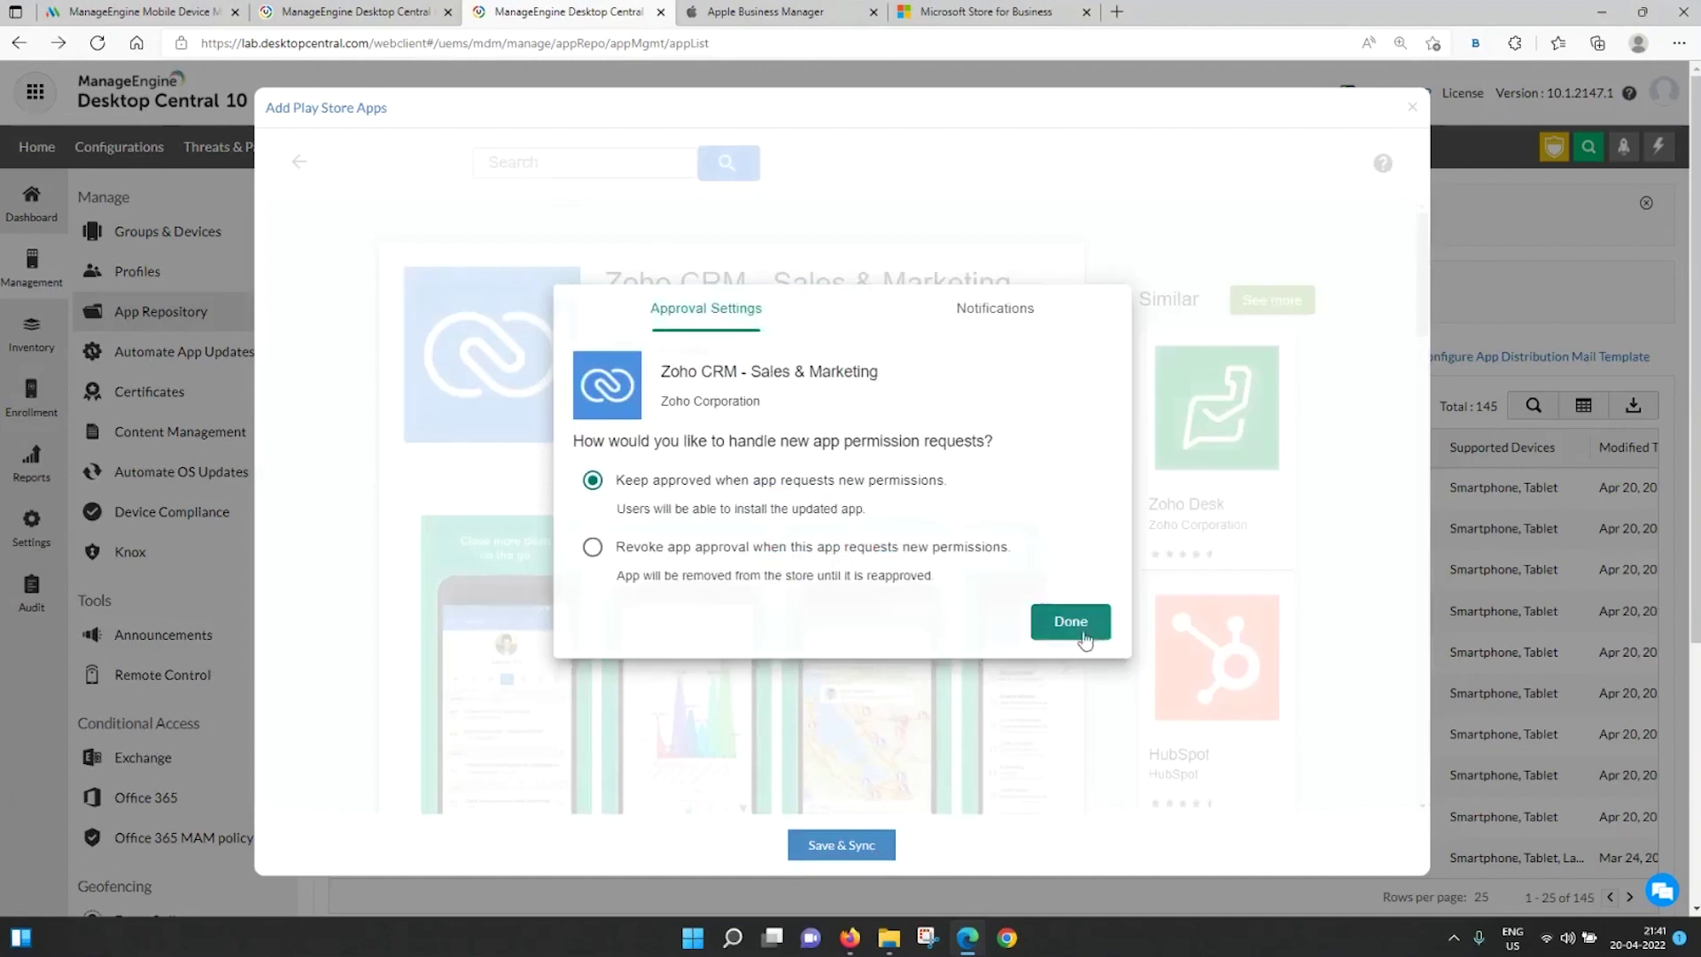
left_click(858, 848)
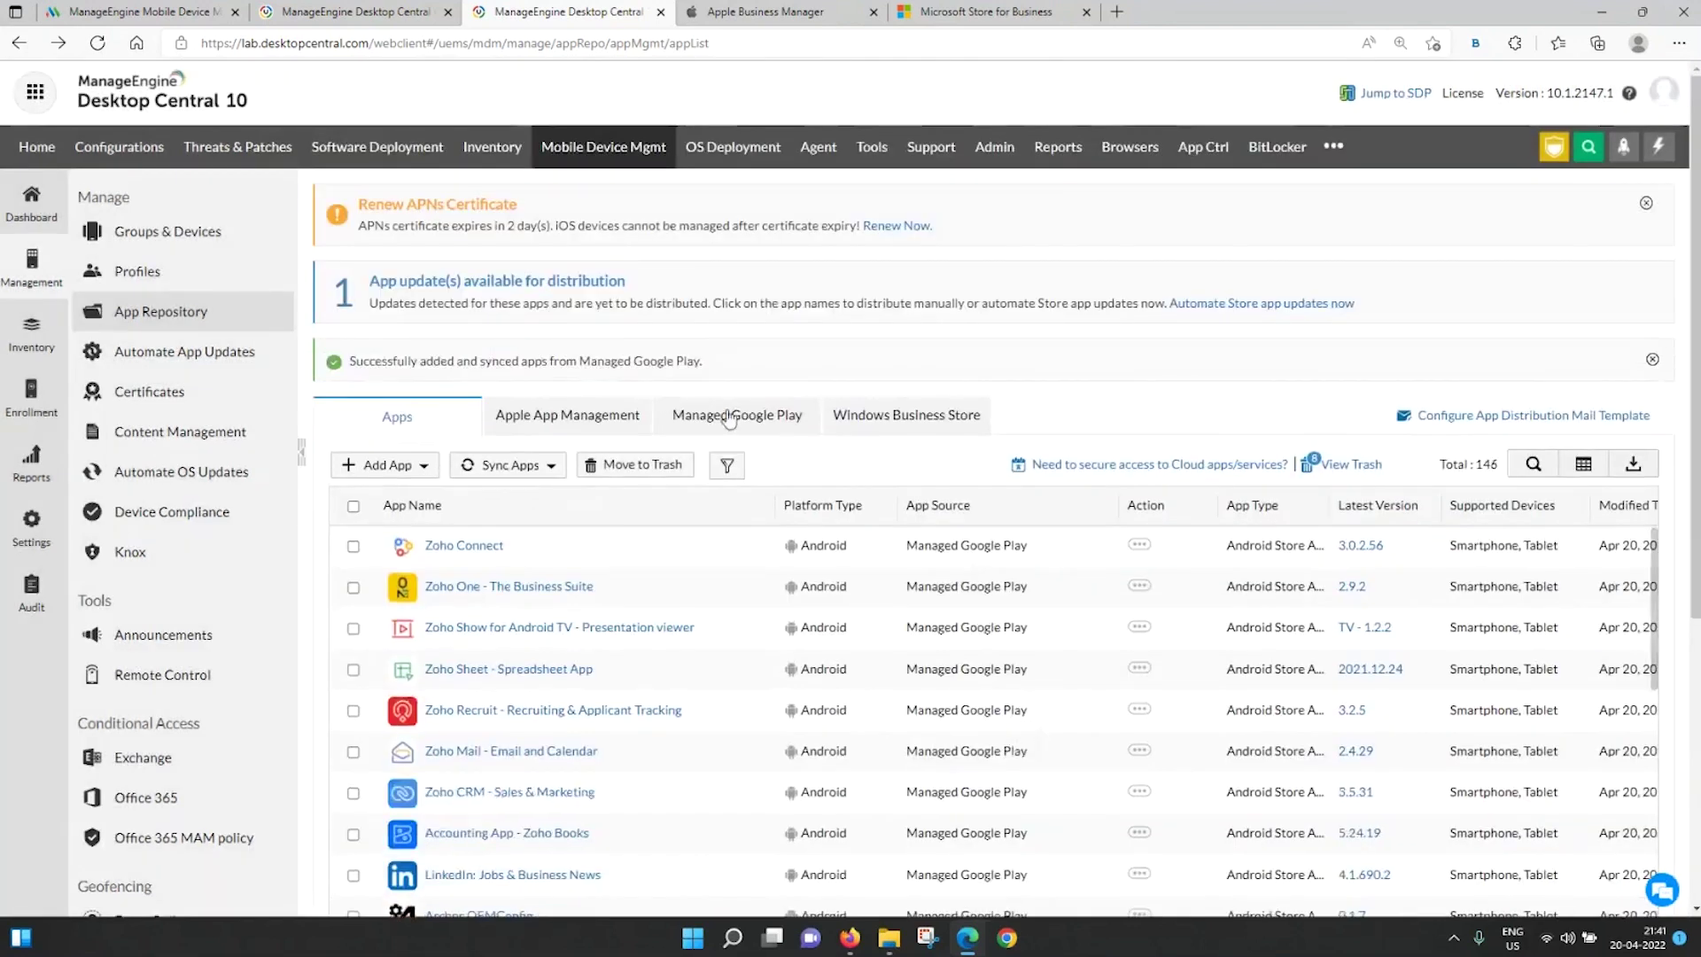
left_click(728, 416)
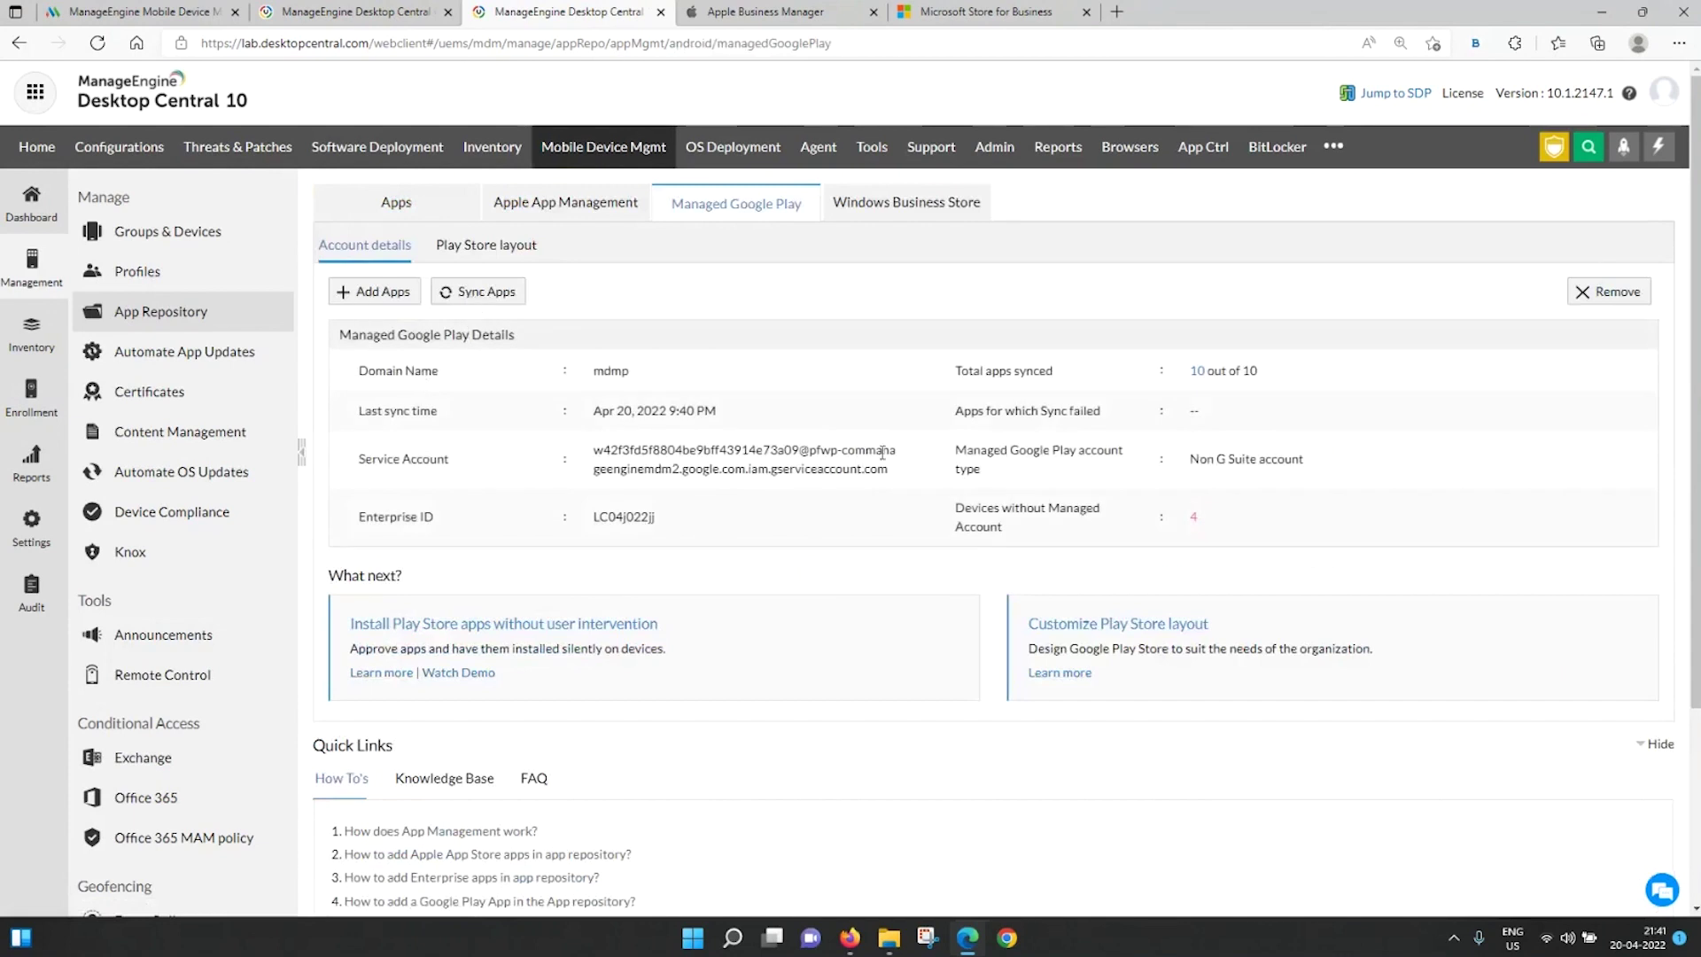
- Filter the Apps list by 'crm' and open Android Zoho CRM - Sales & Marketing 3.5.31
left_click(419, 202)
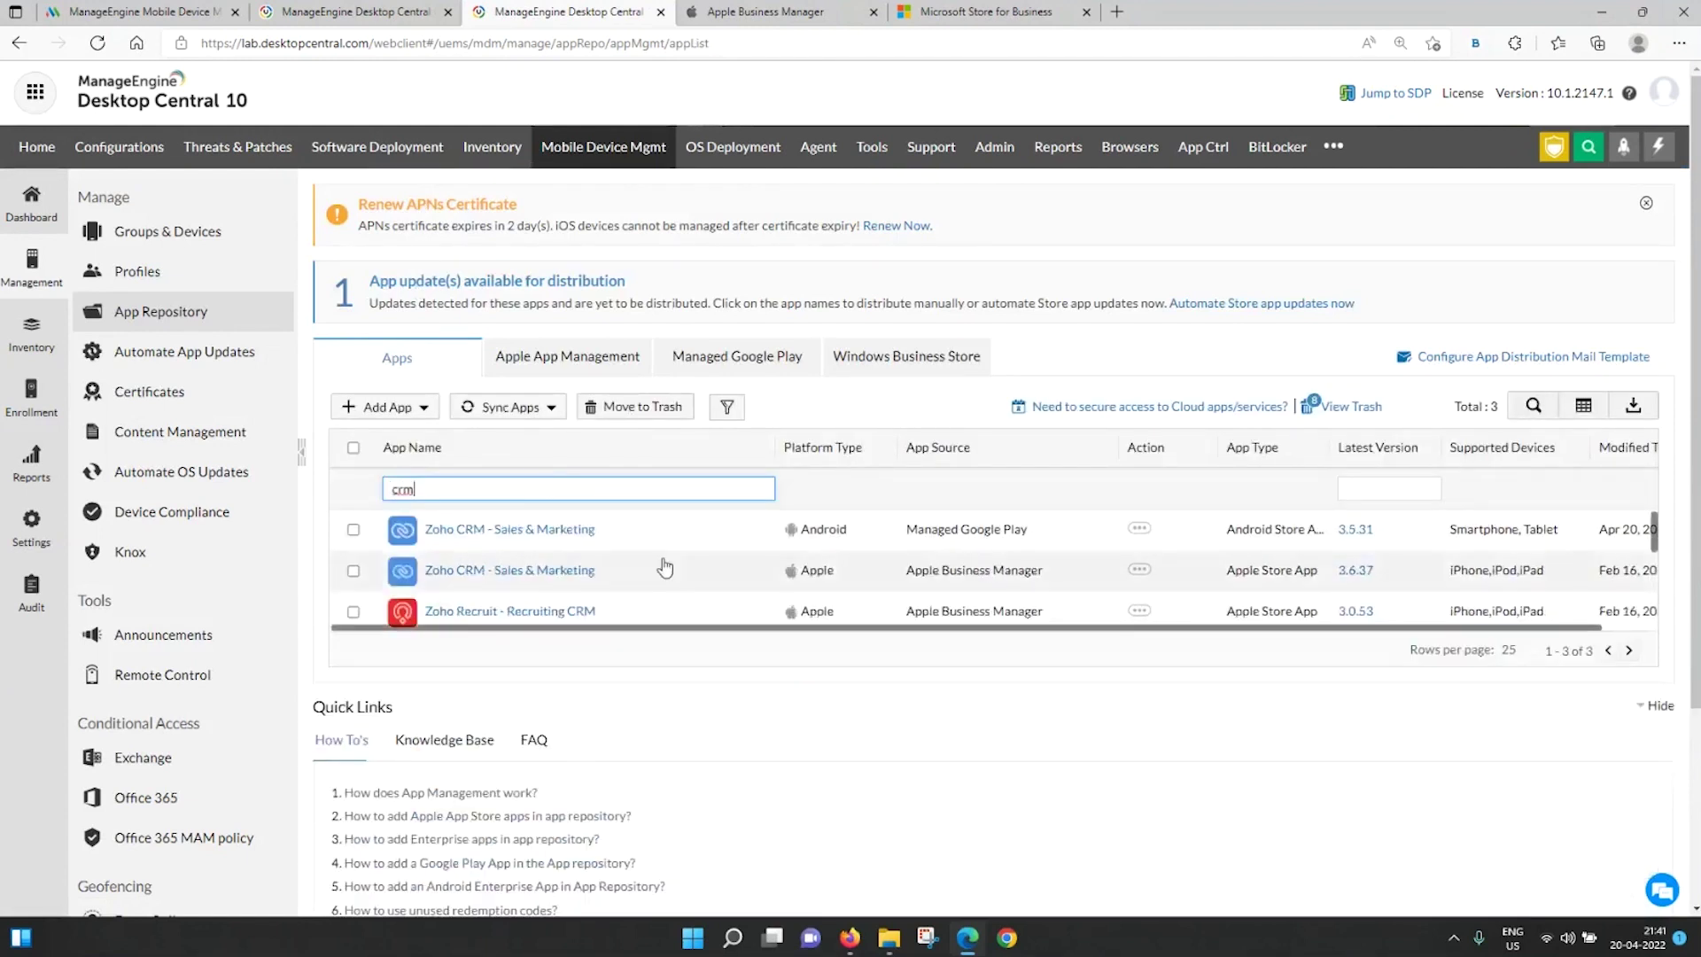
left_click_drag(908, 529, 1665, 537)
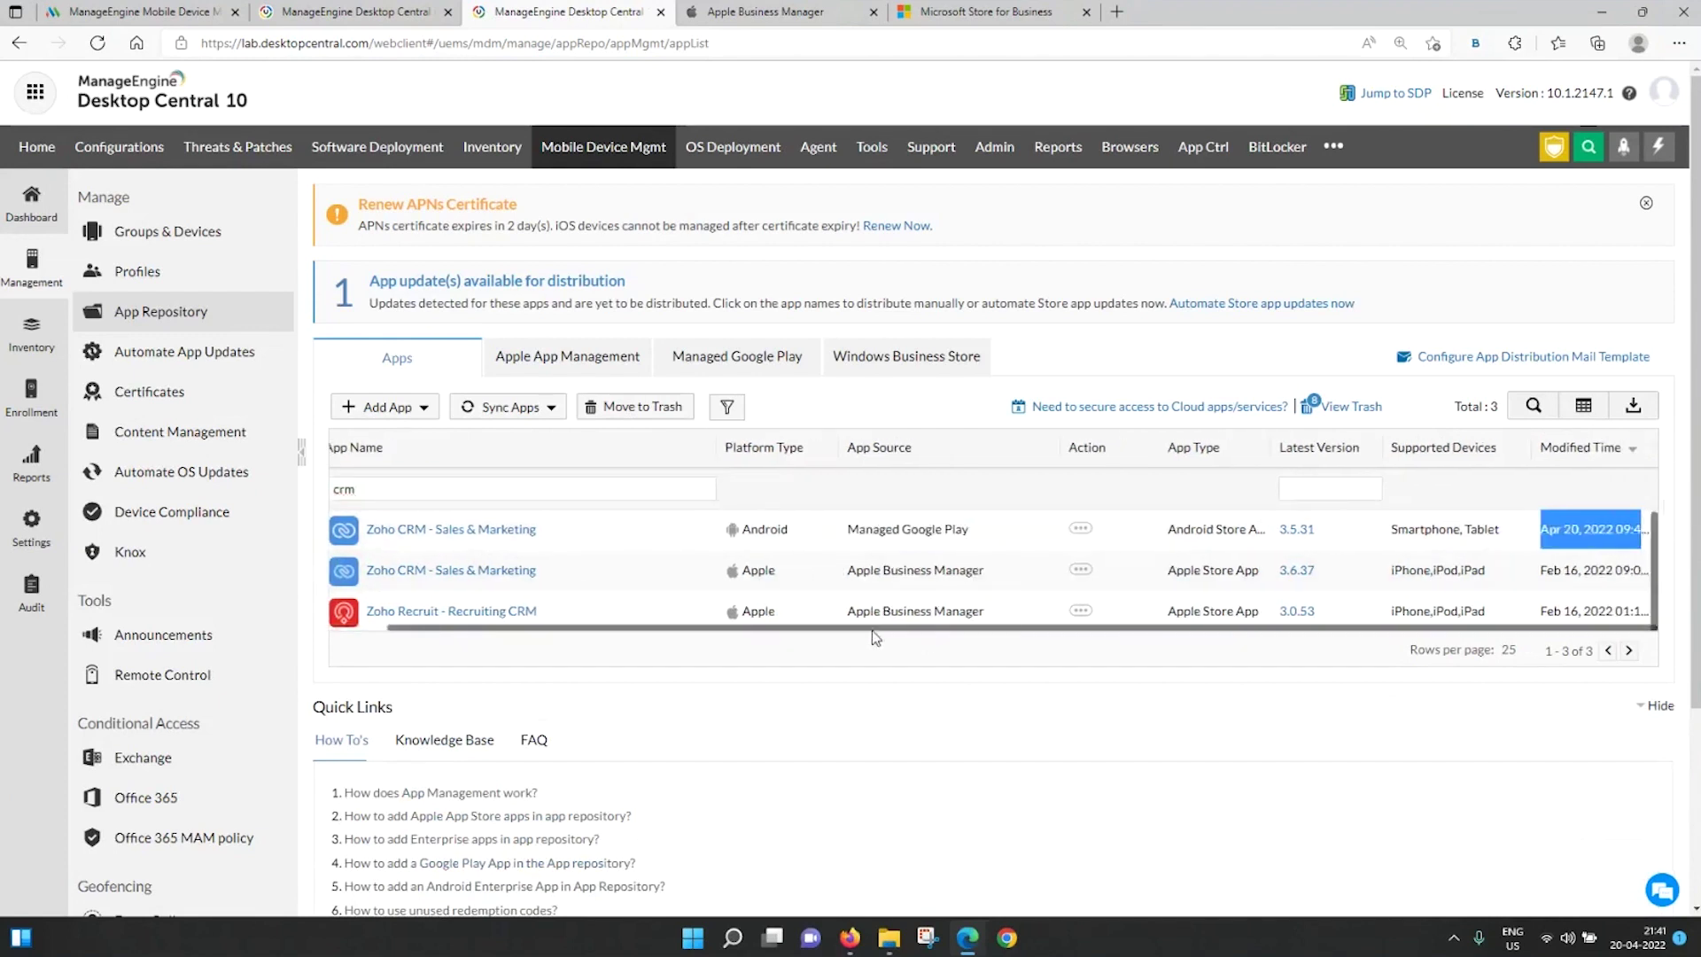
left_click_drag(872, 630, 849, 630)
left_click(565, 531)
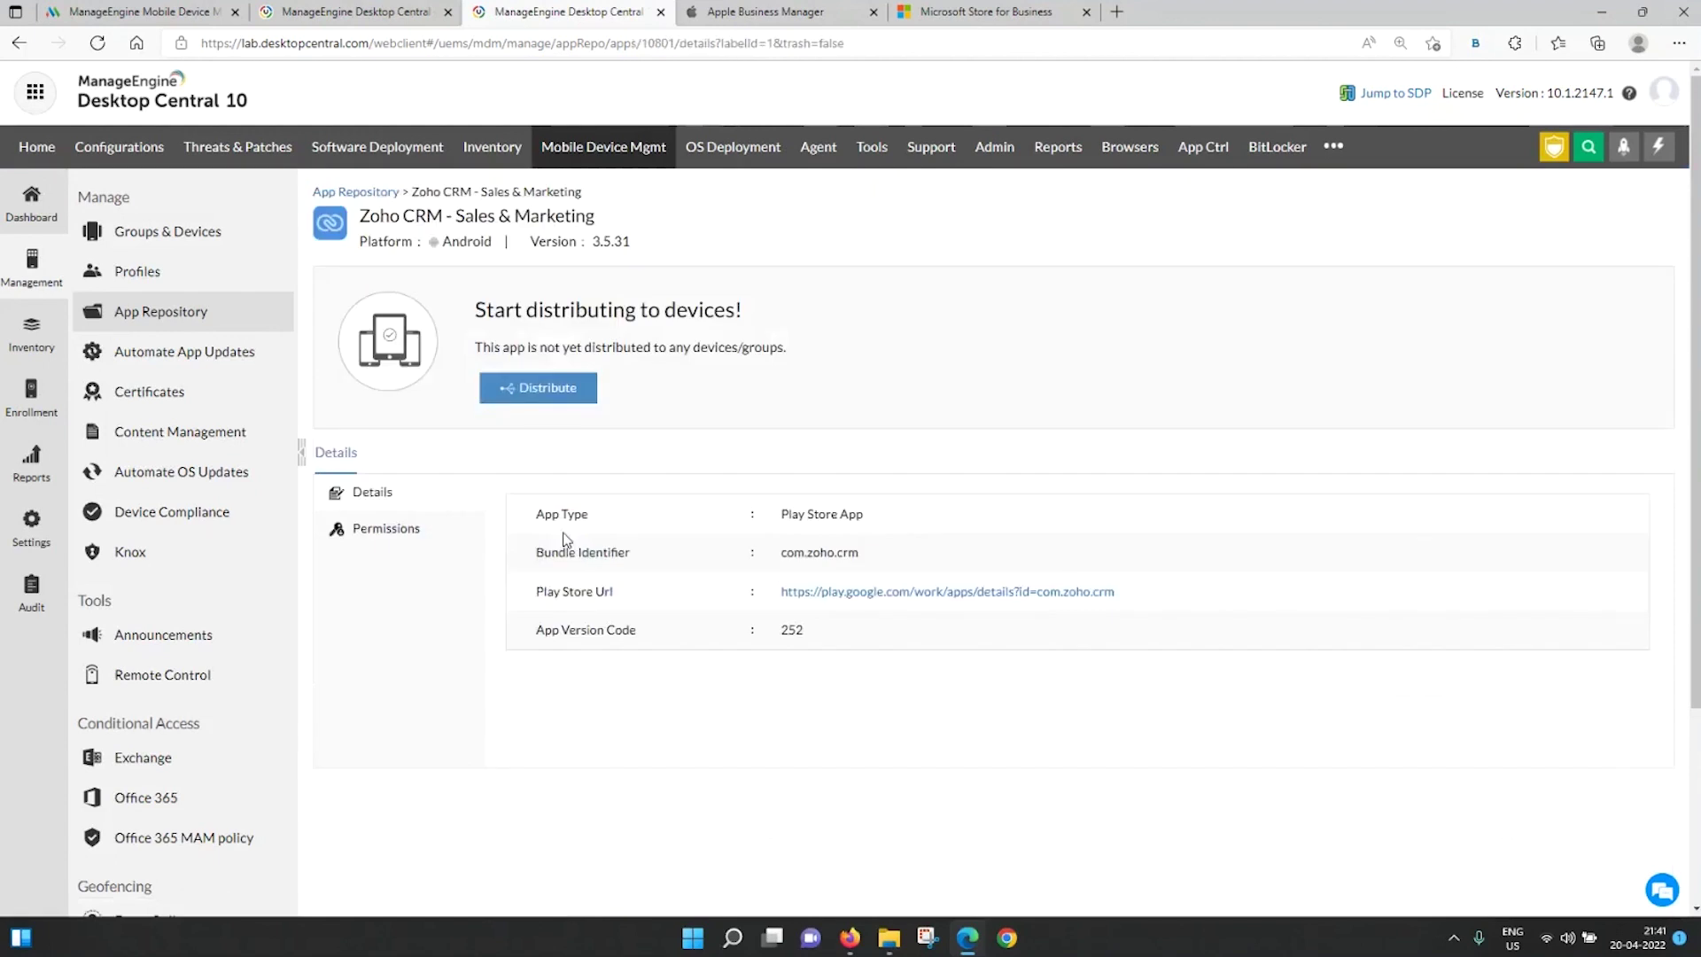
- Set Zoho CRM's Location and Contacts permissions to always allow and save the change
left_click(410, 531)
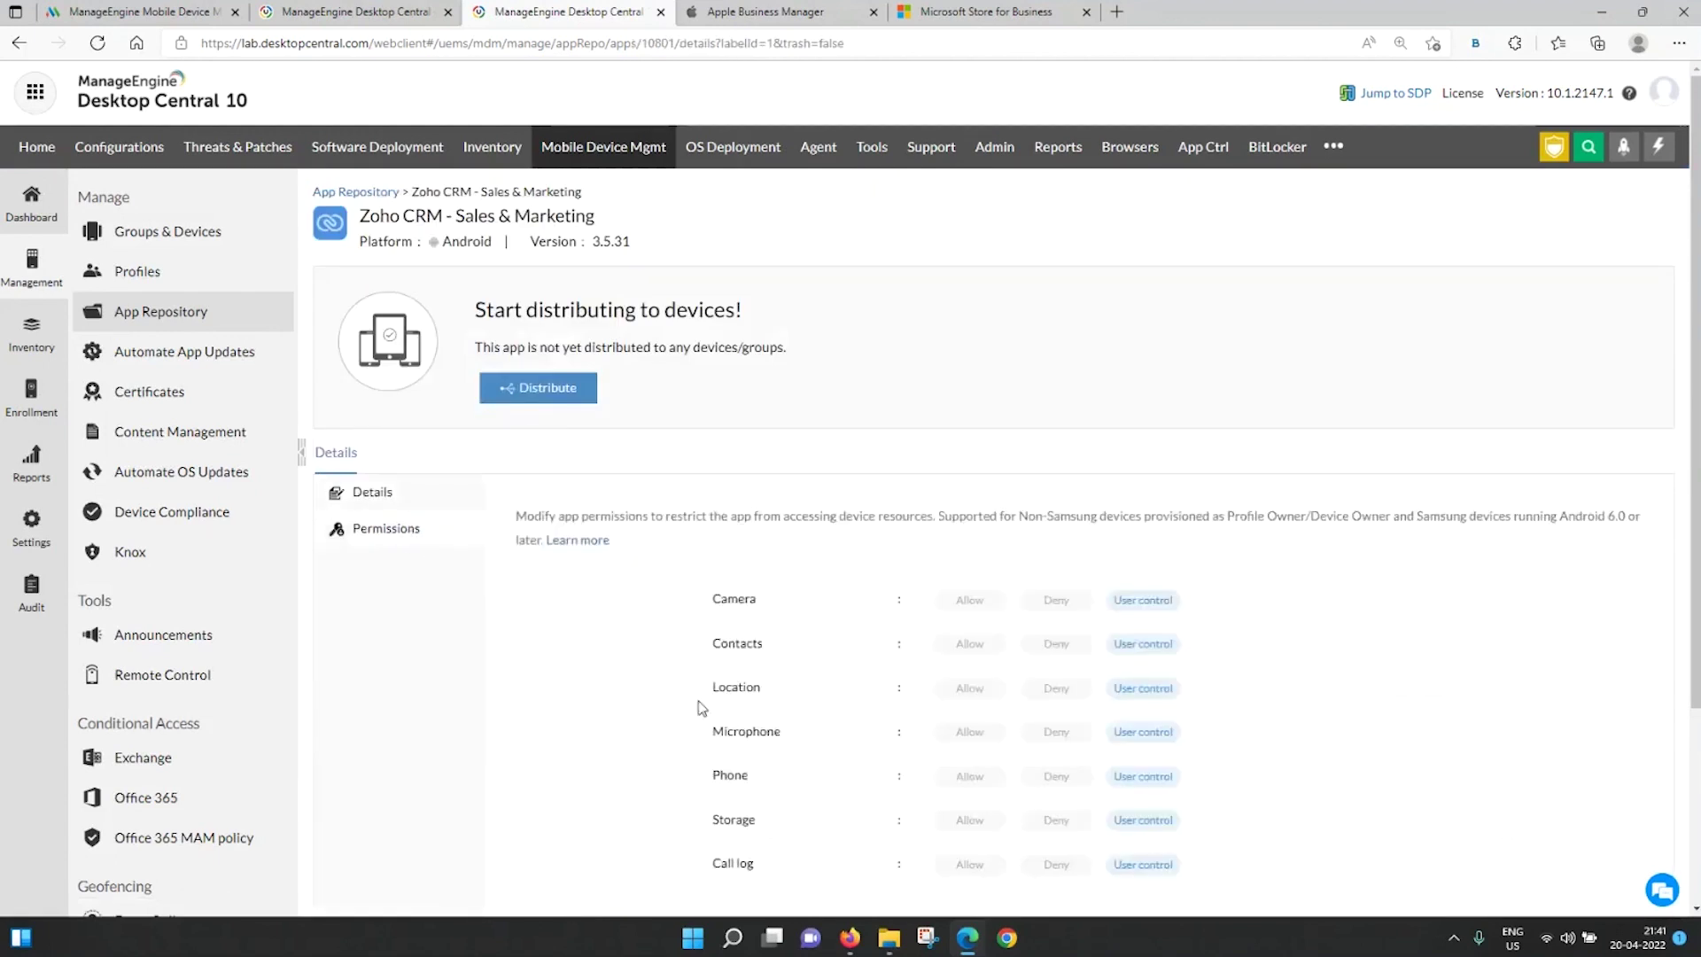
scroll(682, 584, "down", 2)
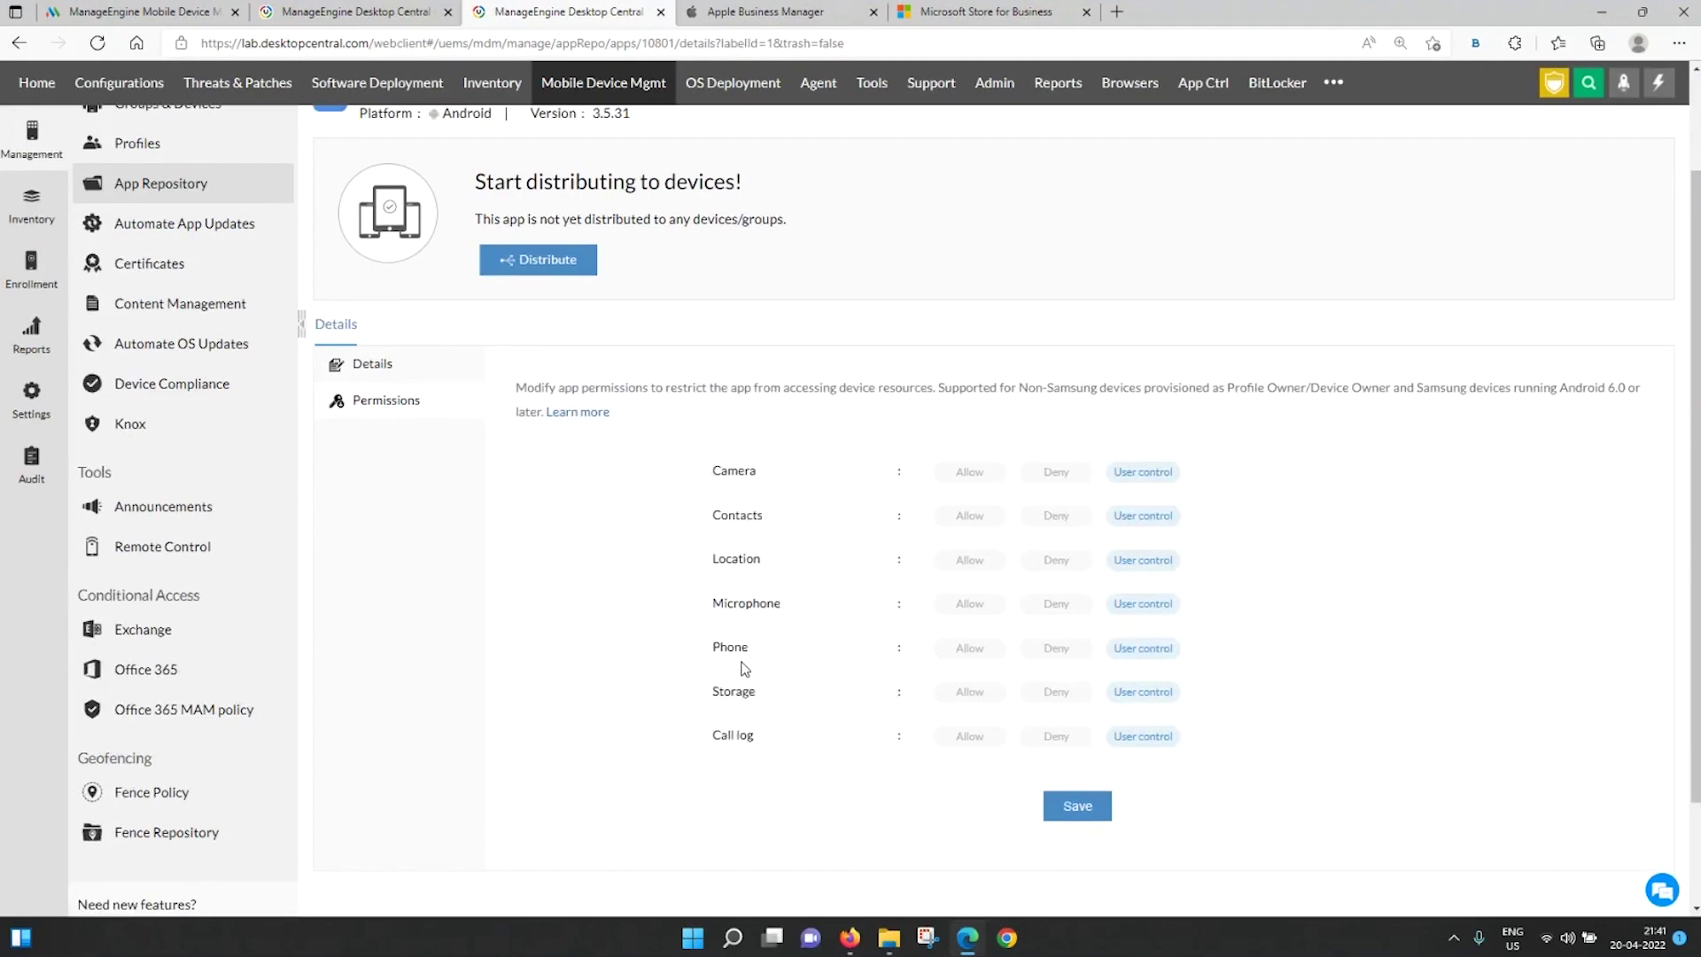
scroll(591, 328, "up", 2)
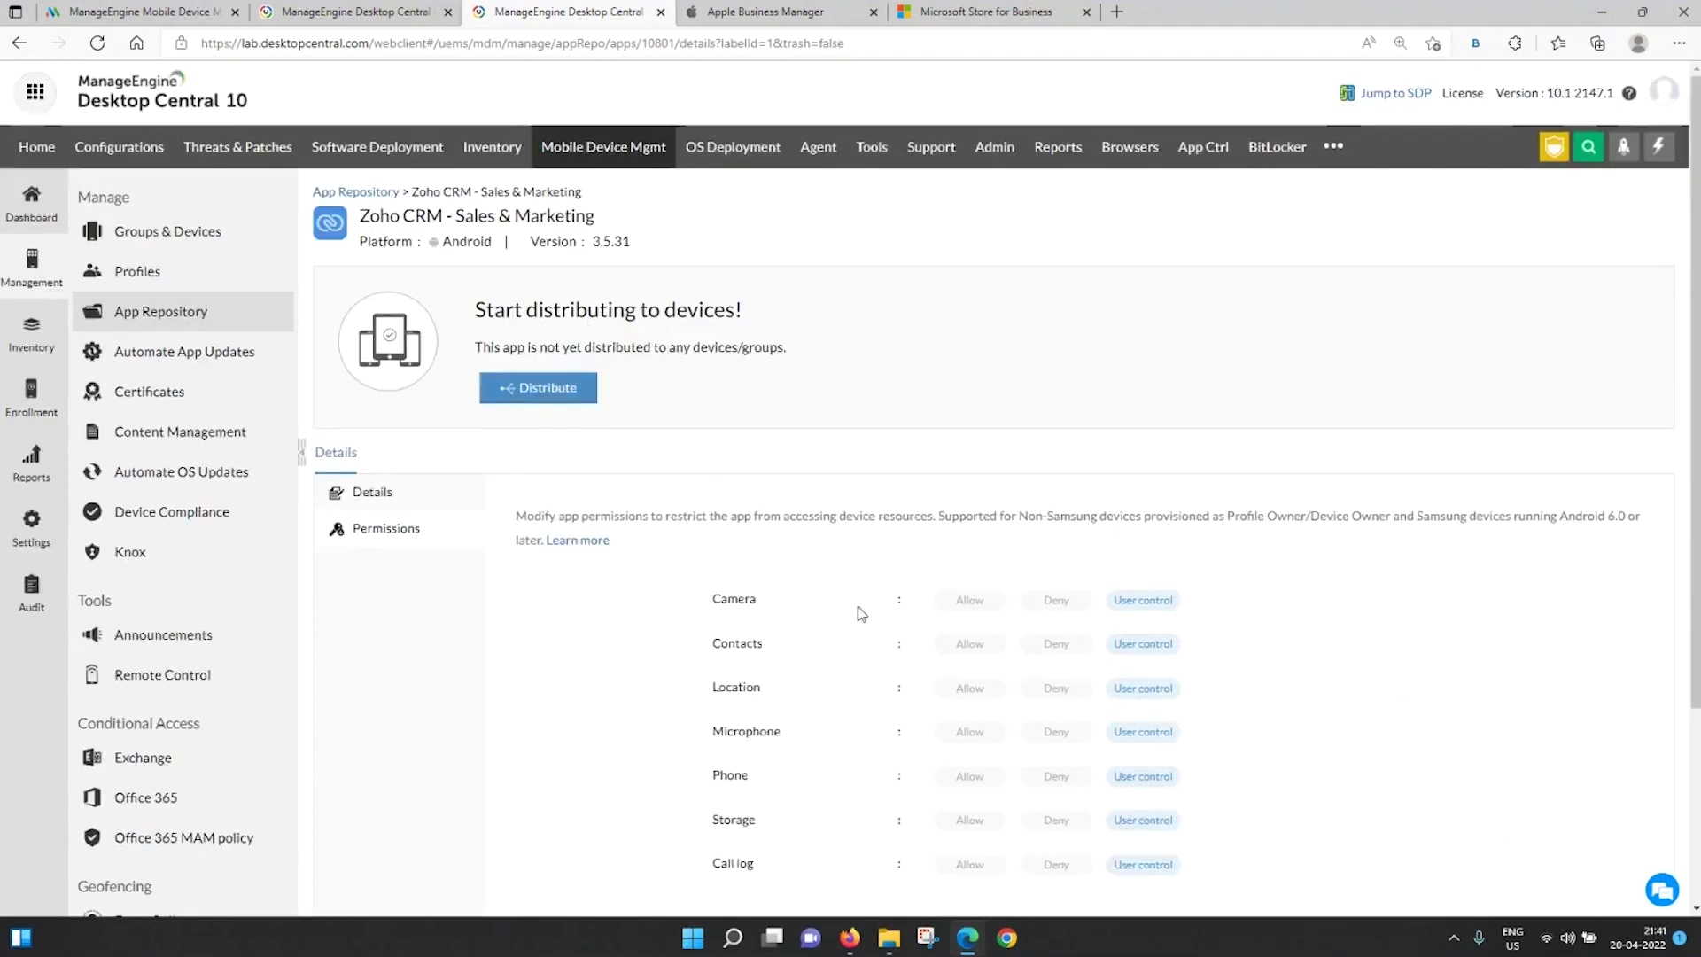
scroll(862, 614, "down", 4)
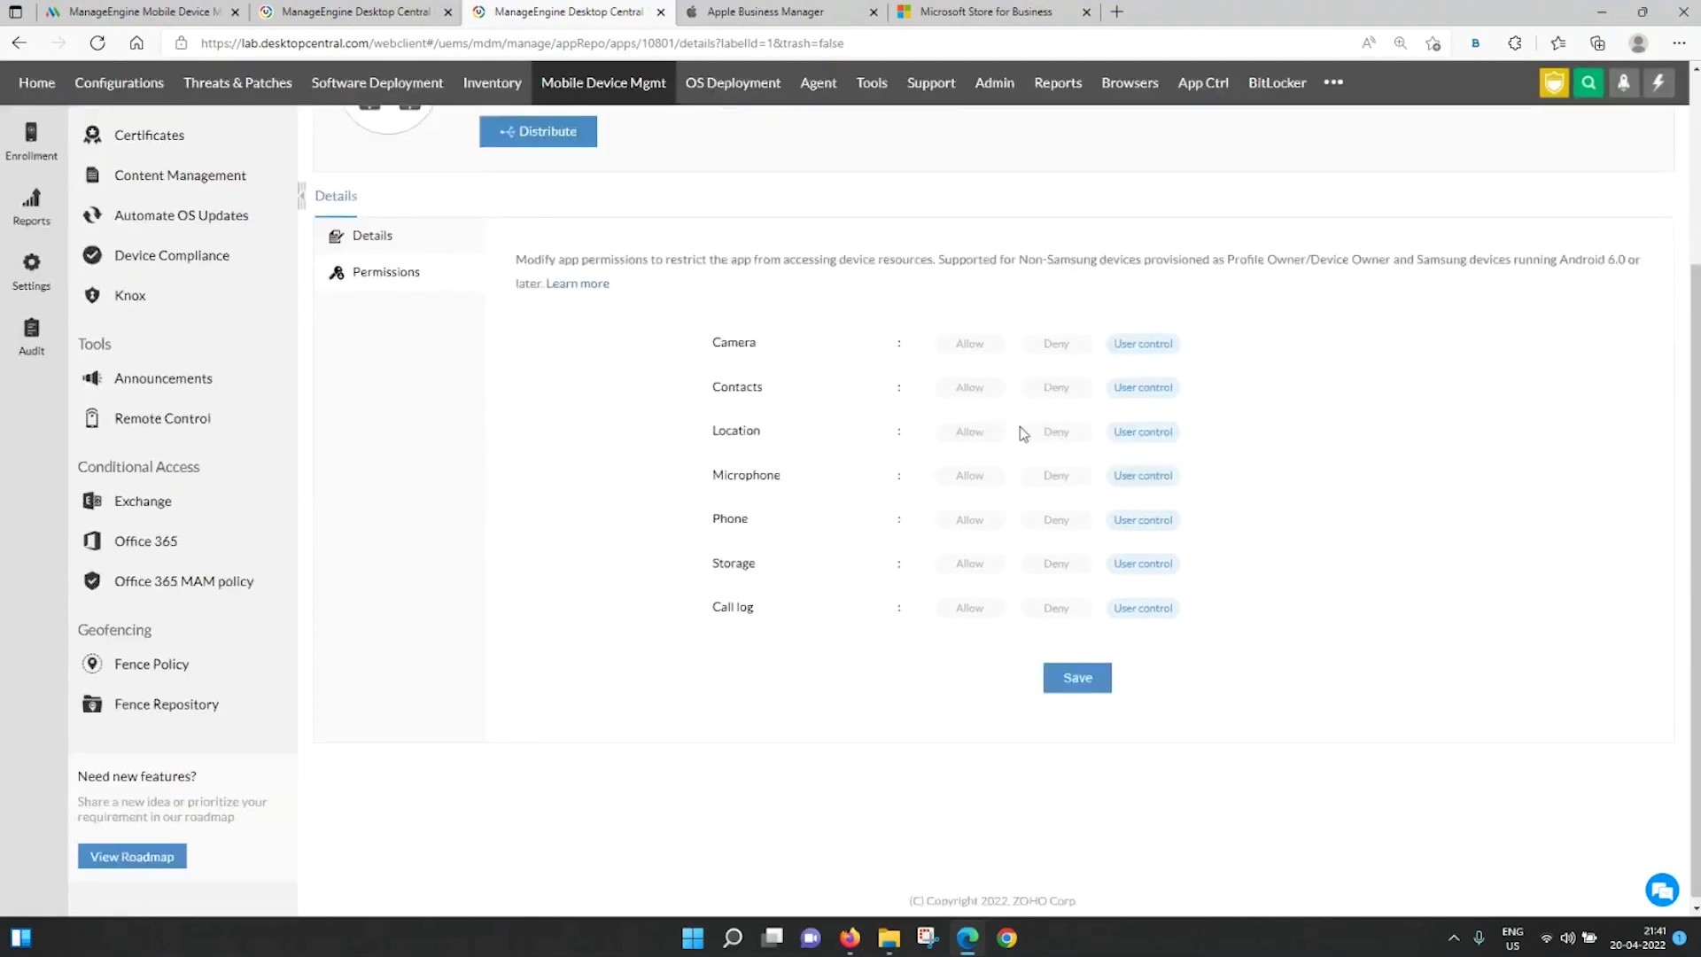
left_click(976, 433)
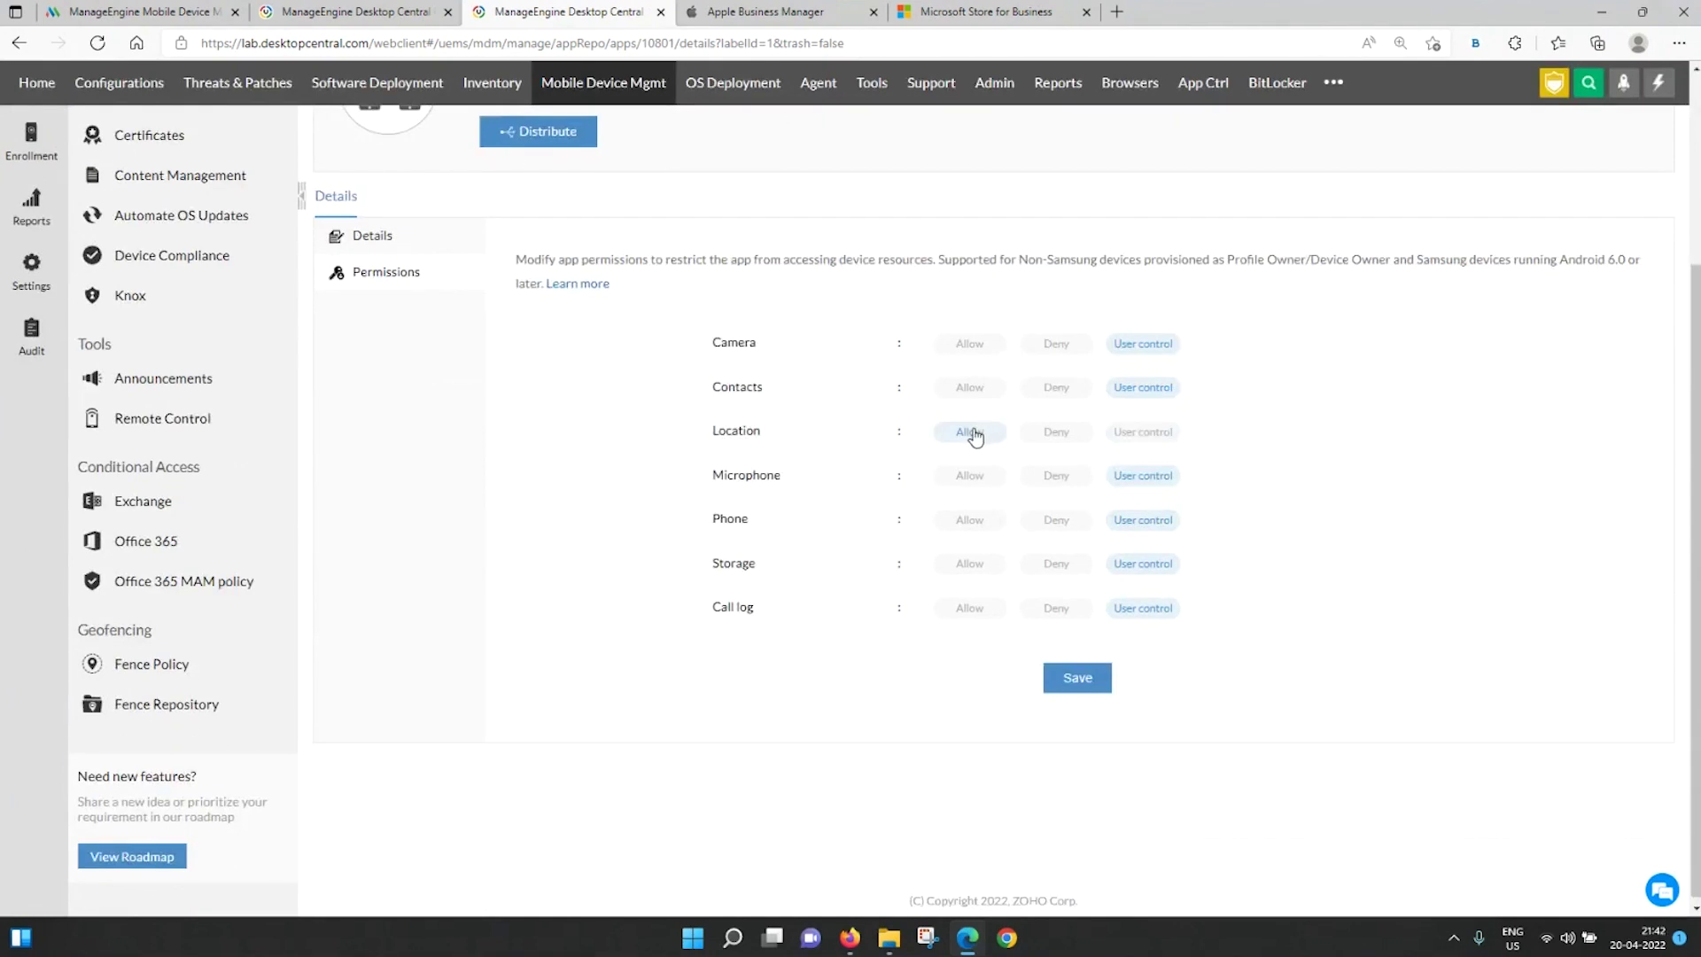
scroll(937, 496, "up", 4)
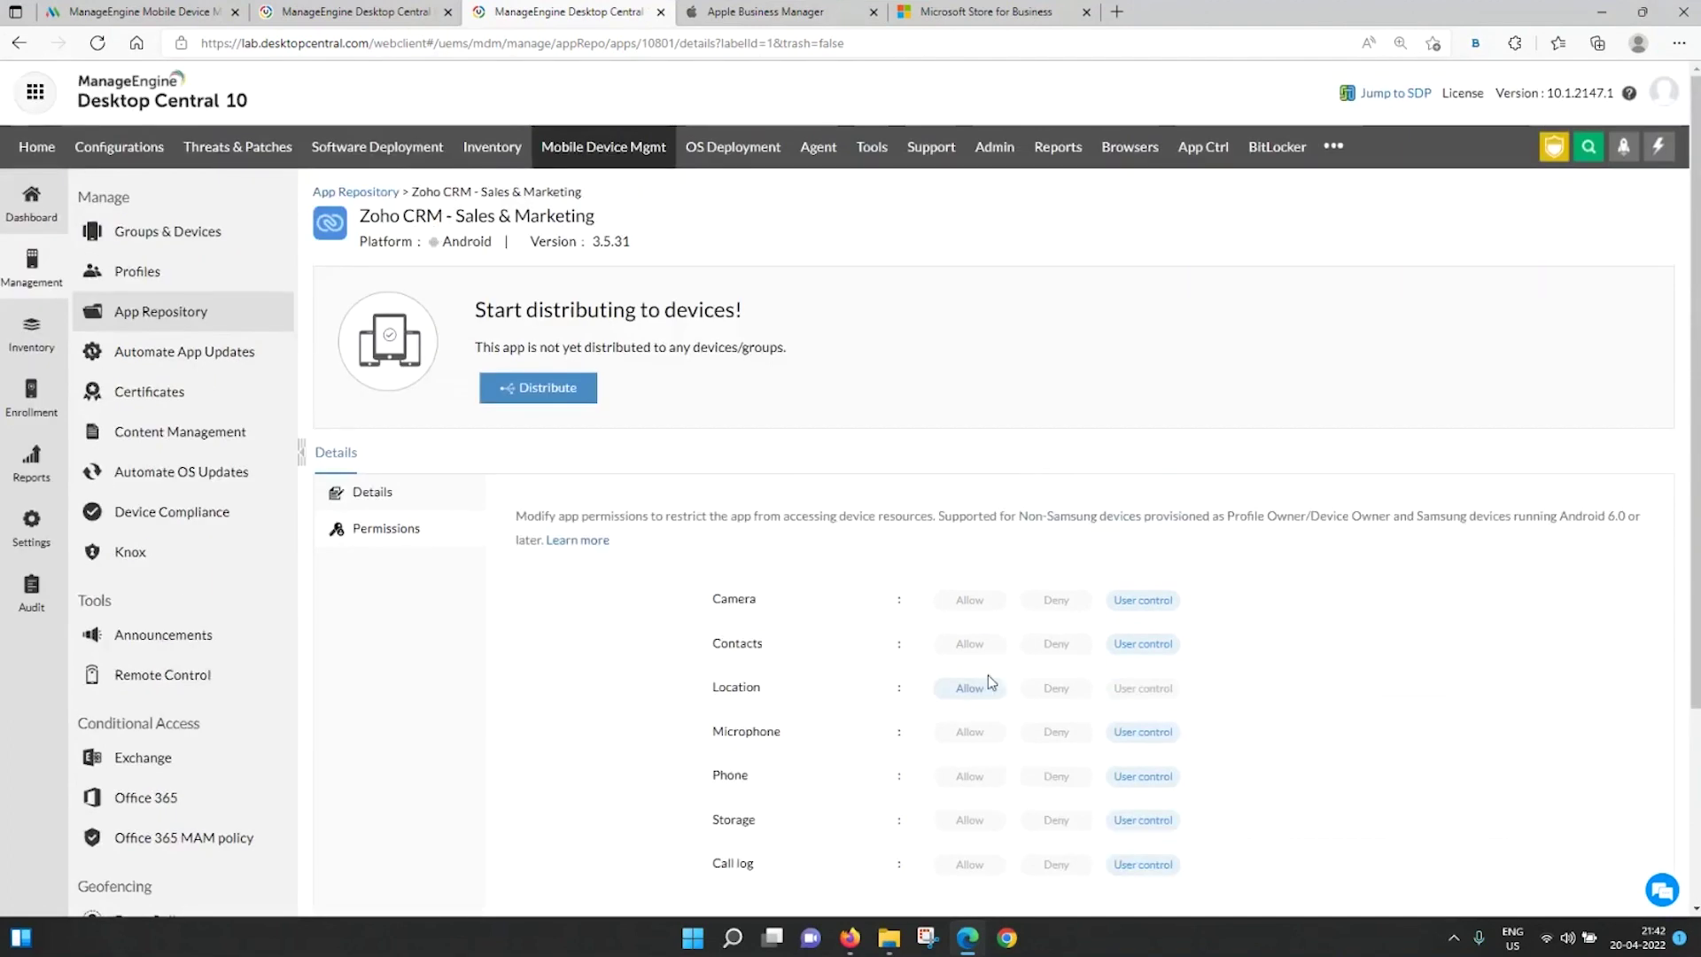
left_click(959, 651)
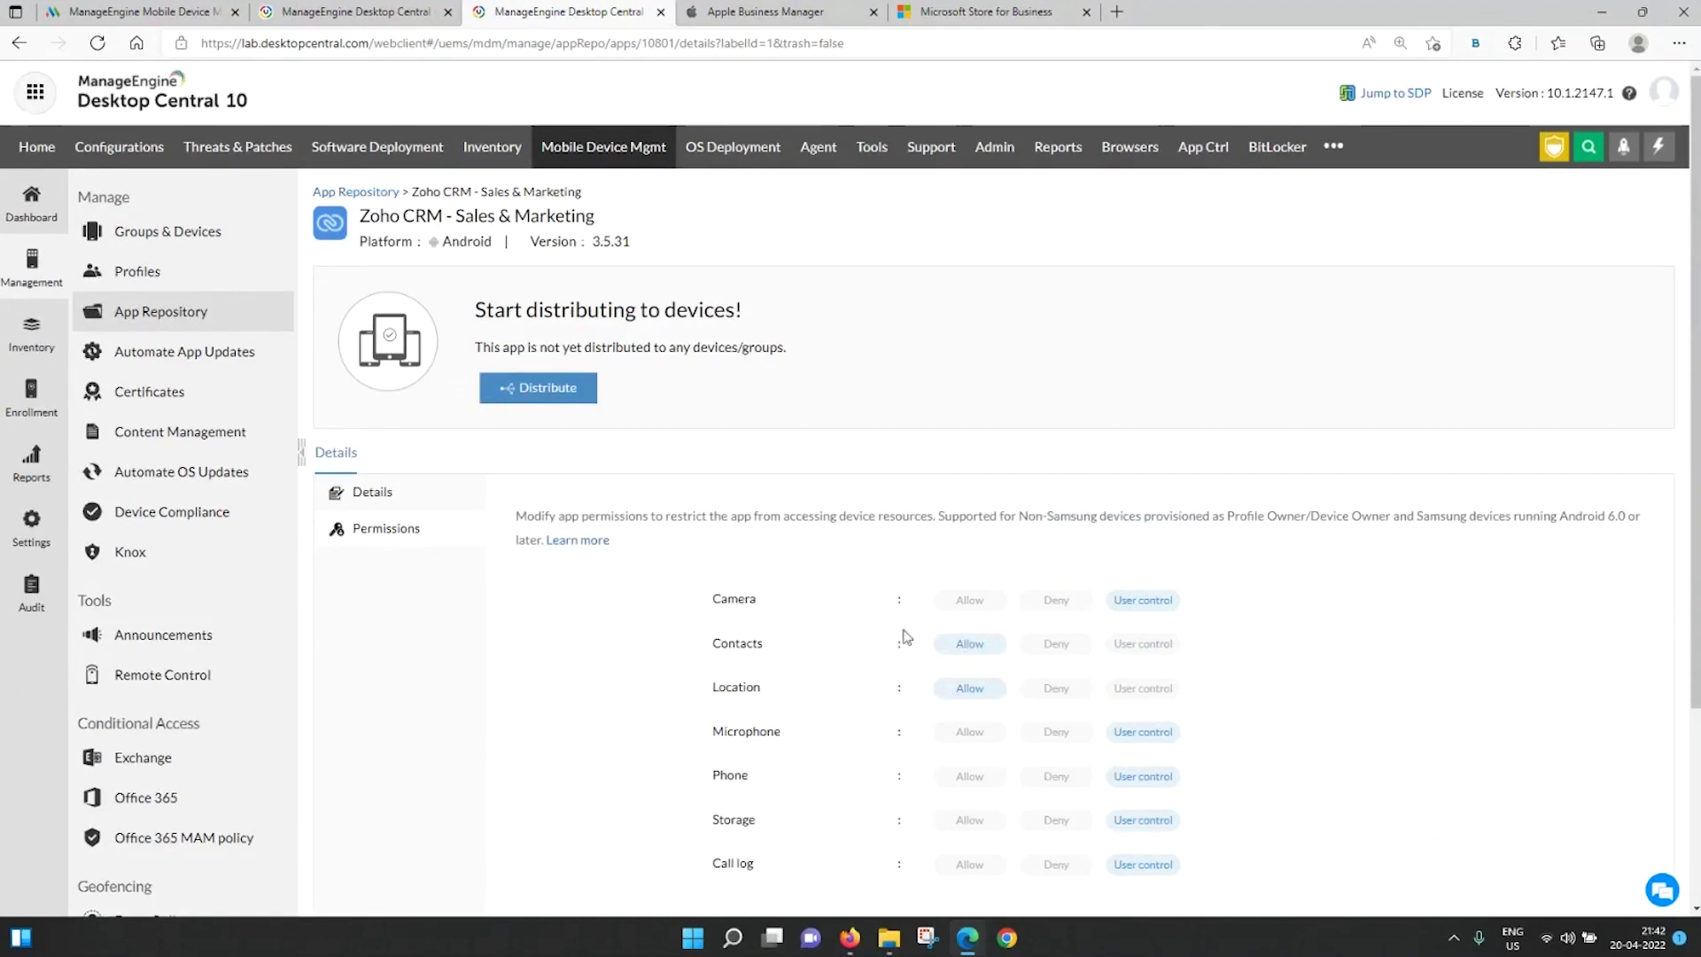
scroll(974, 649, "down", 2)
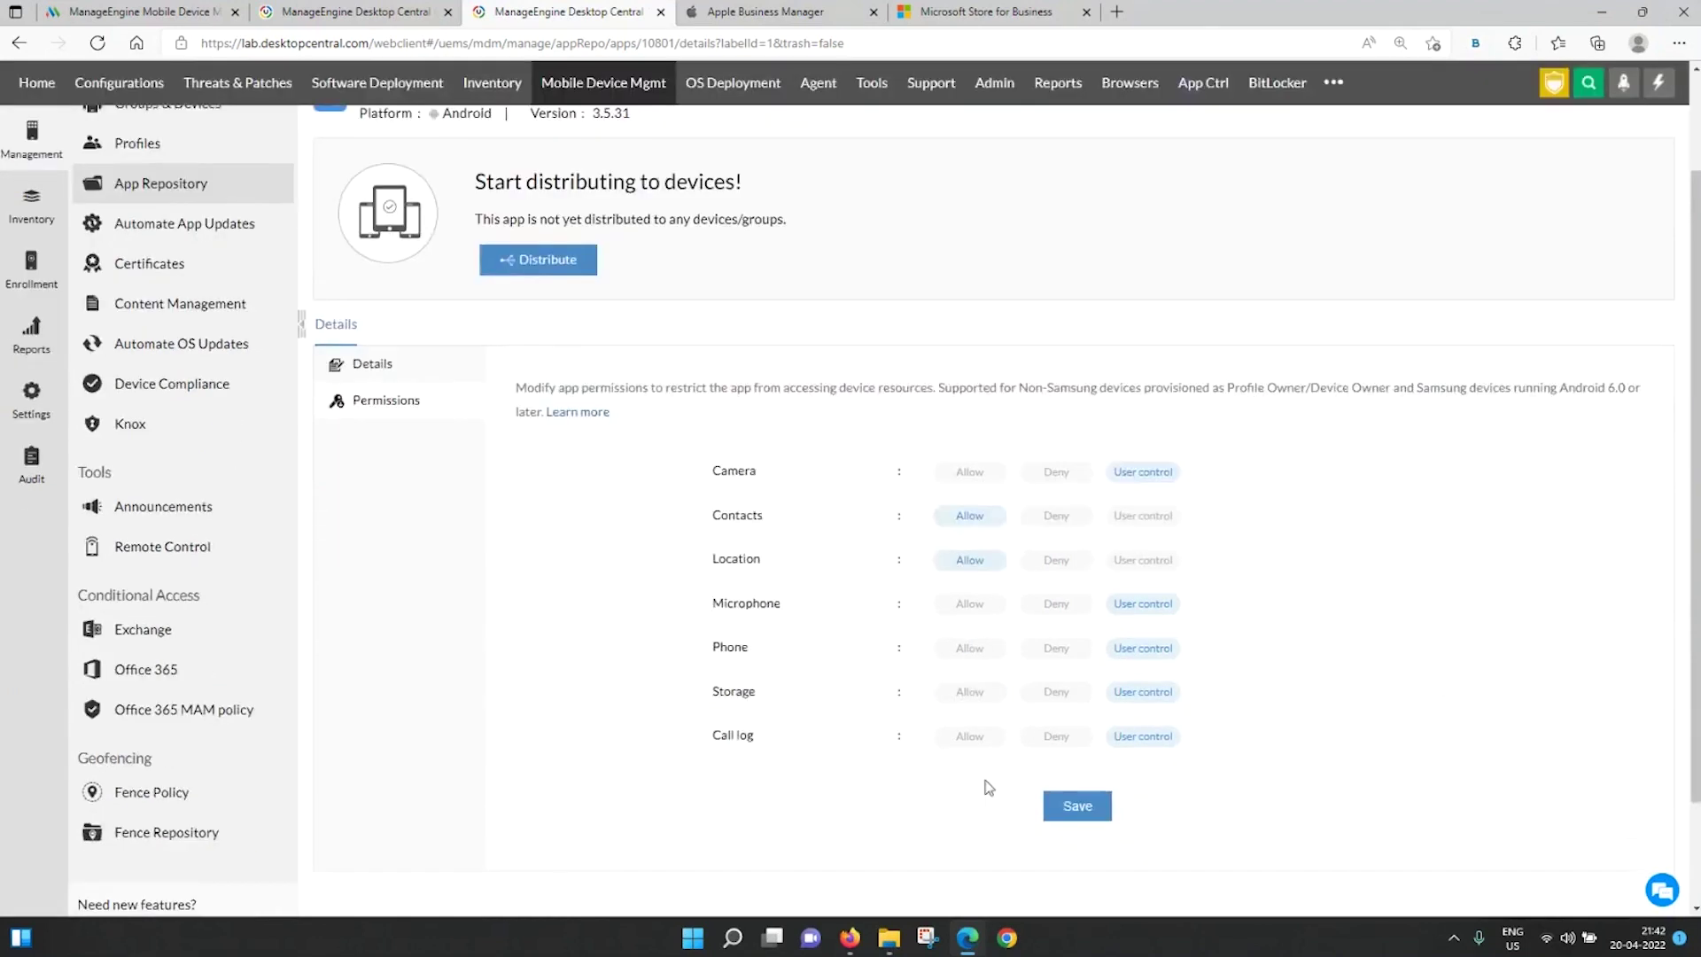
left_click(1074, 802)
- In Groups & Devices, select the first Android sales group and show its actions
scroll(243, 346, "up", 3)
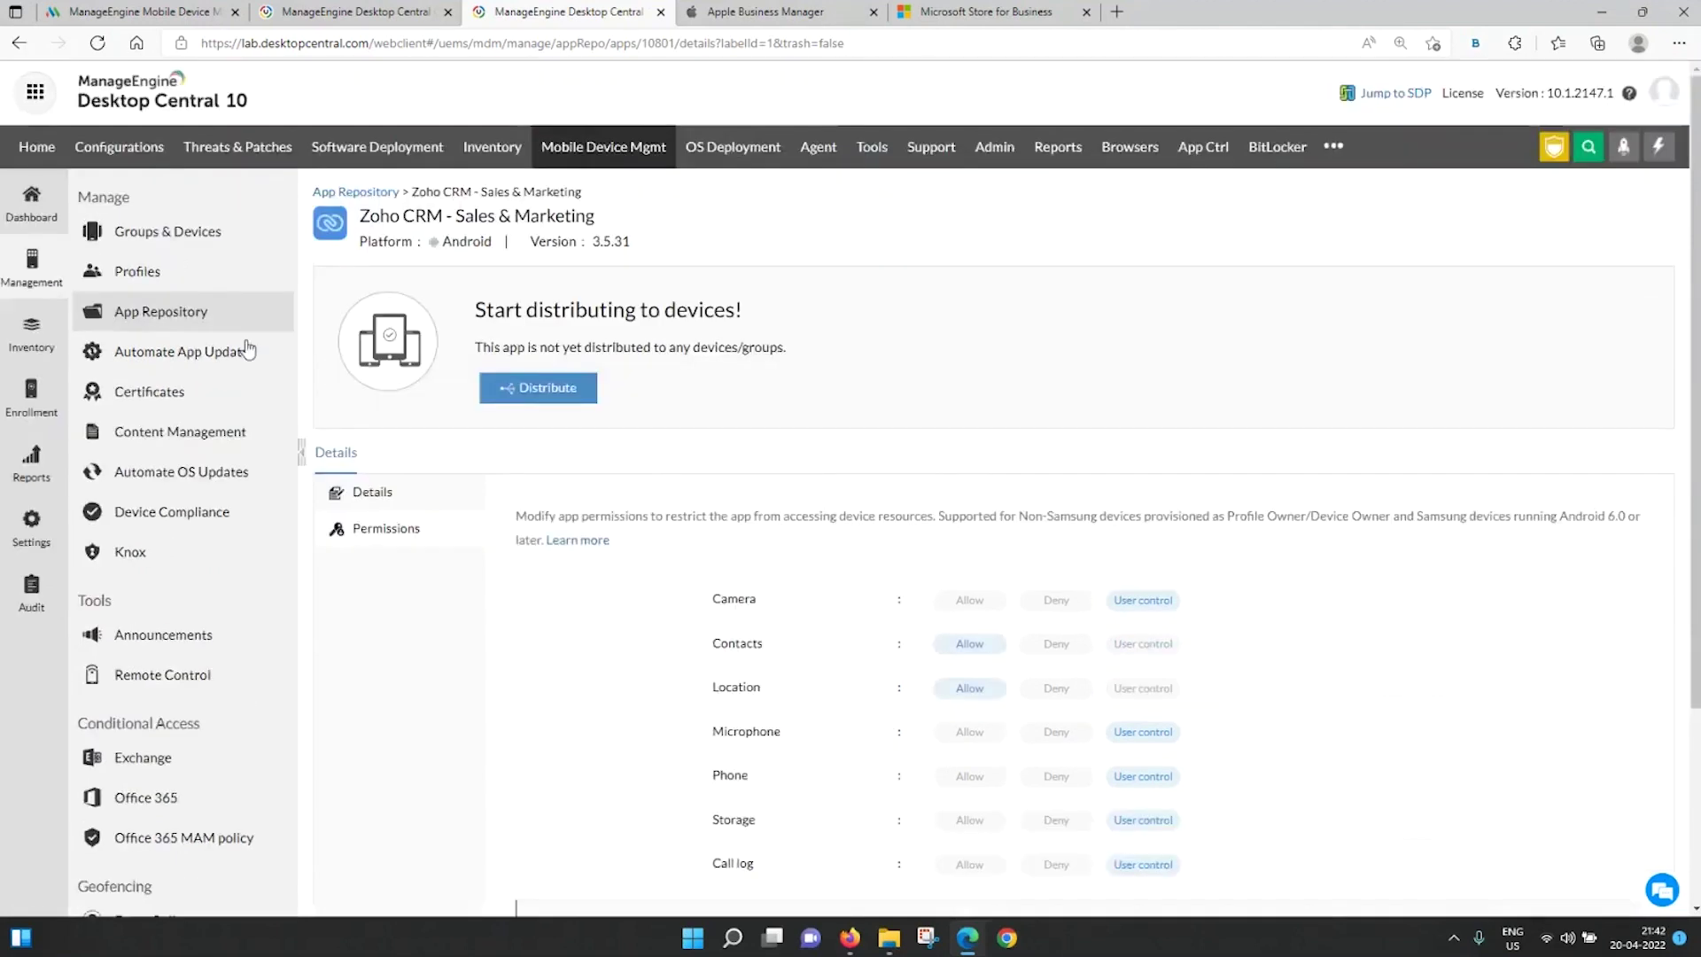
left_click(271, 244)
left_click(436, 398)
left_click(617, 324)
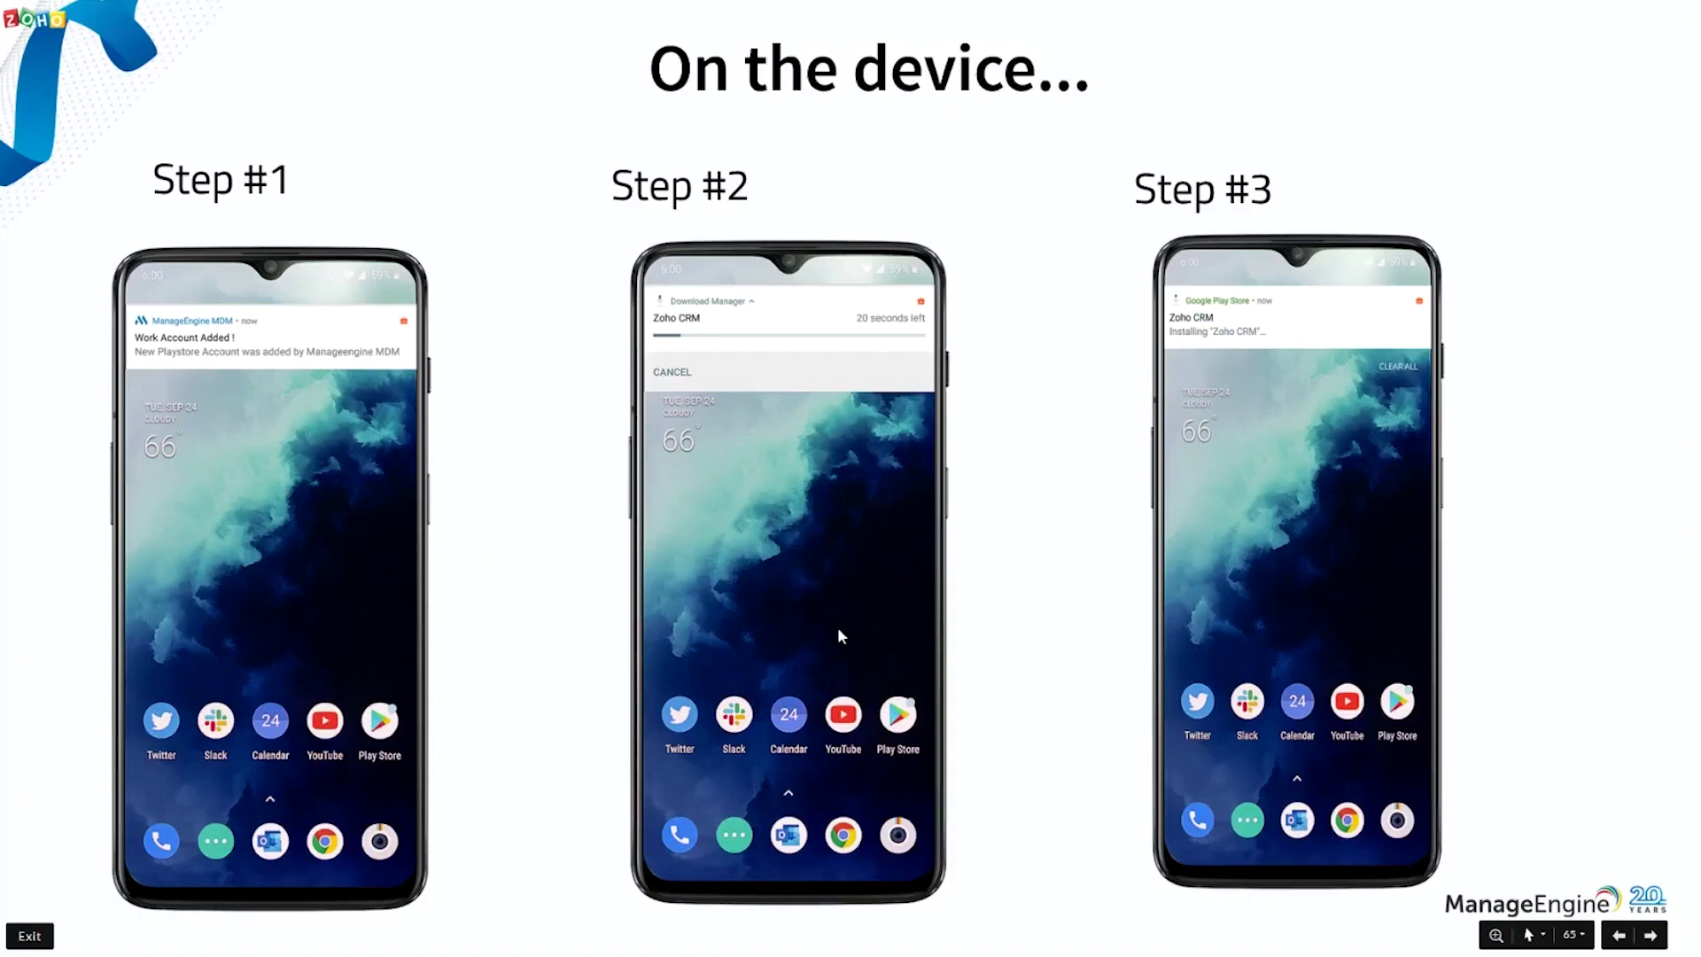
- Advance to the Steps #4–#6 slide, then to the 'Managing apps on Mac and Windows devices' slide
key("Right")
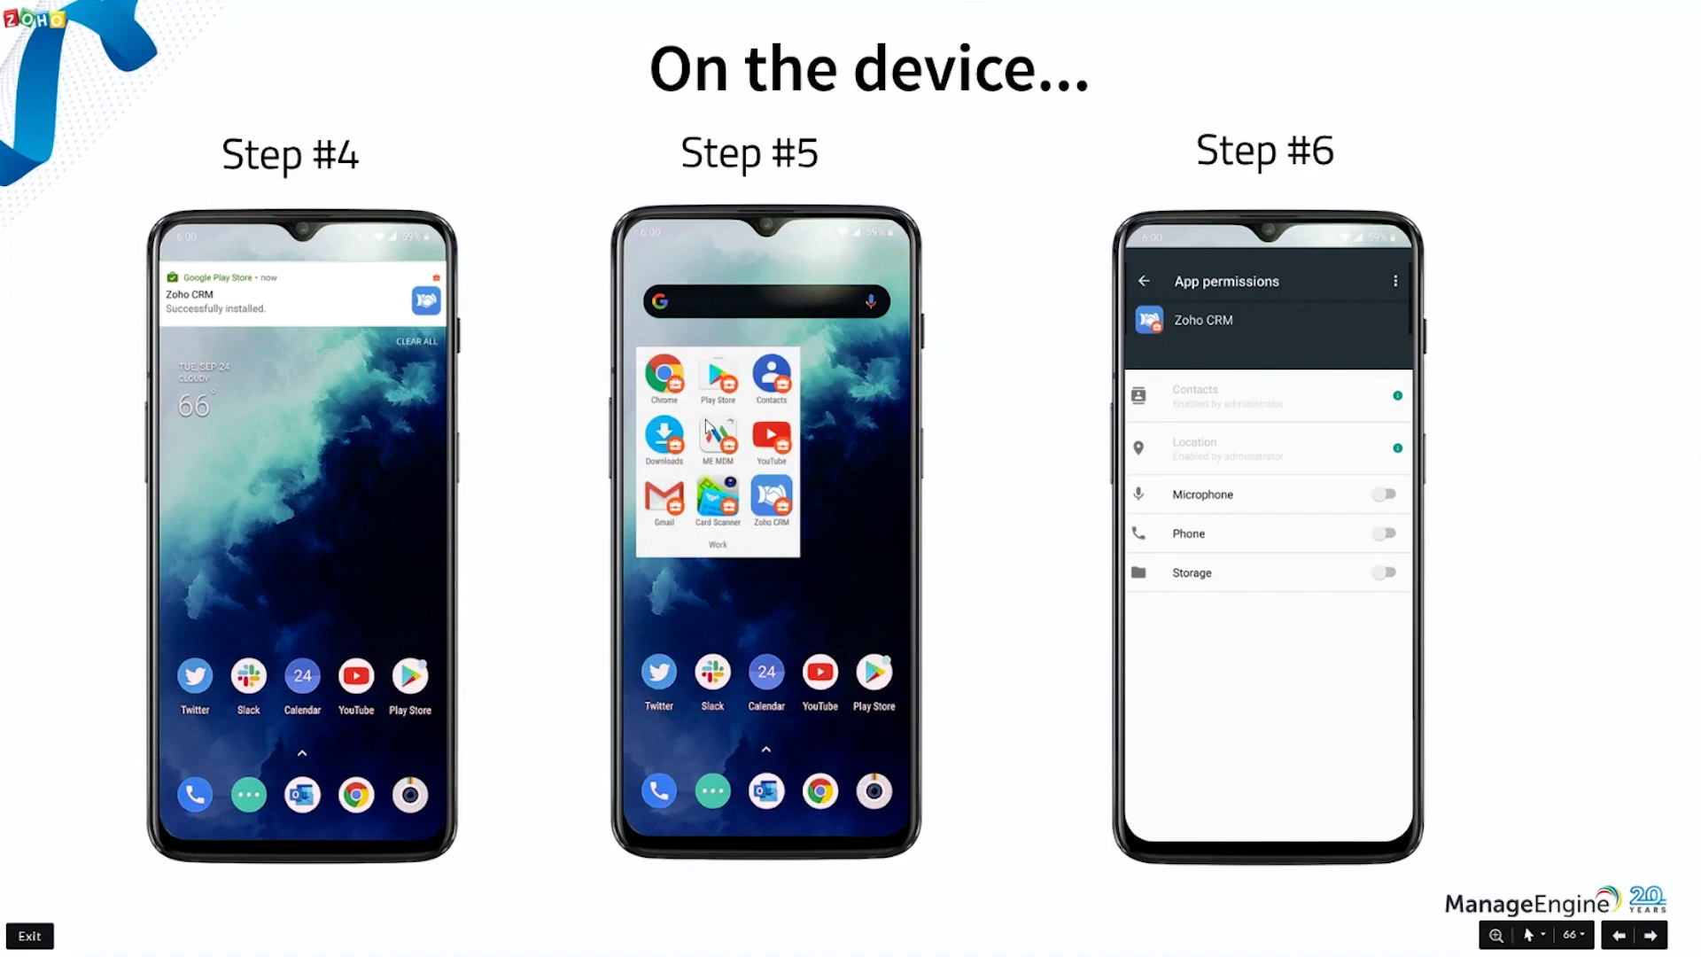
left_click(987, 507)
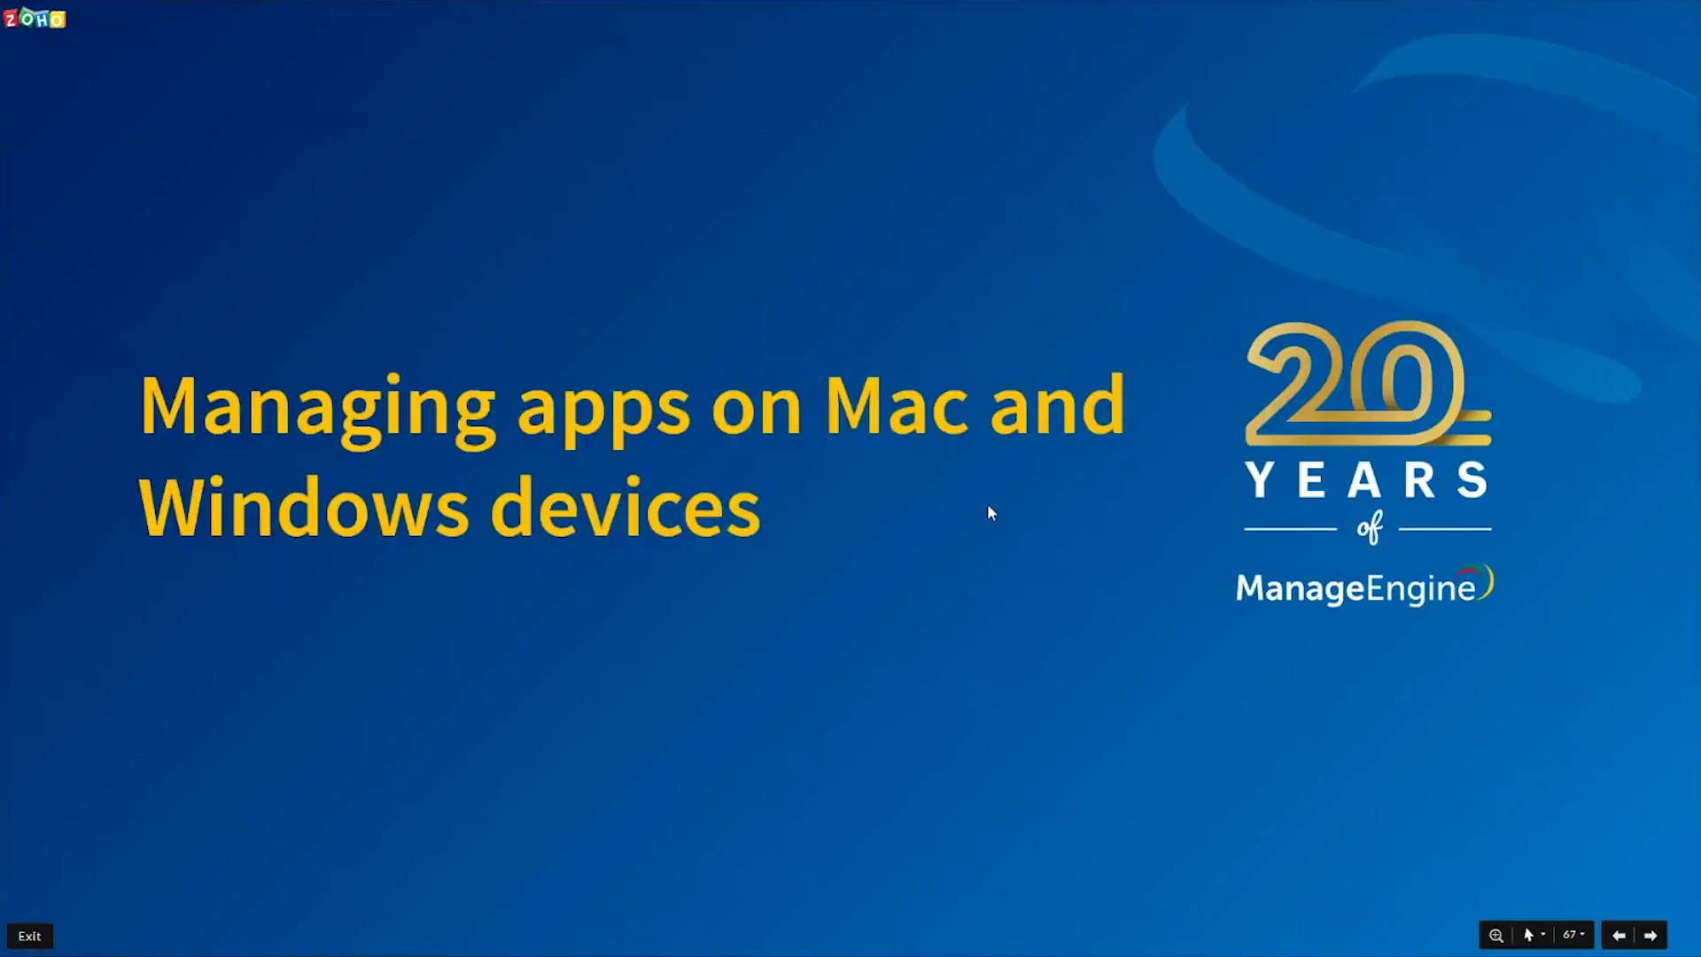
- Start an Android Enterprise App and upload Z_Delivery_1.01.apk from the Zoho WorkDrive folder
key("alt+Tab")
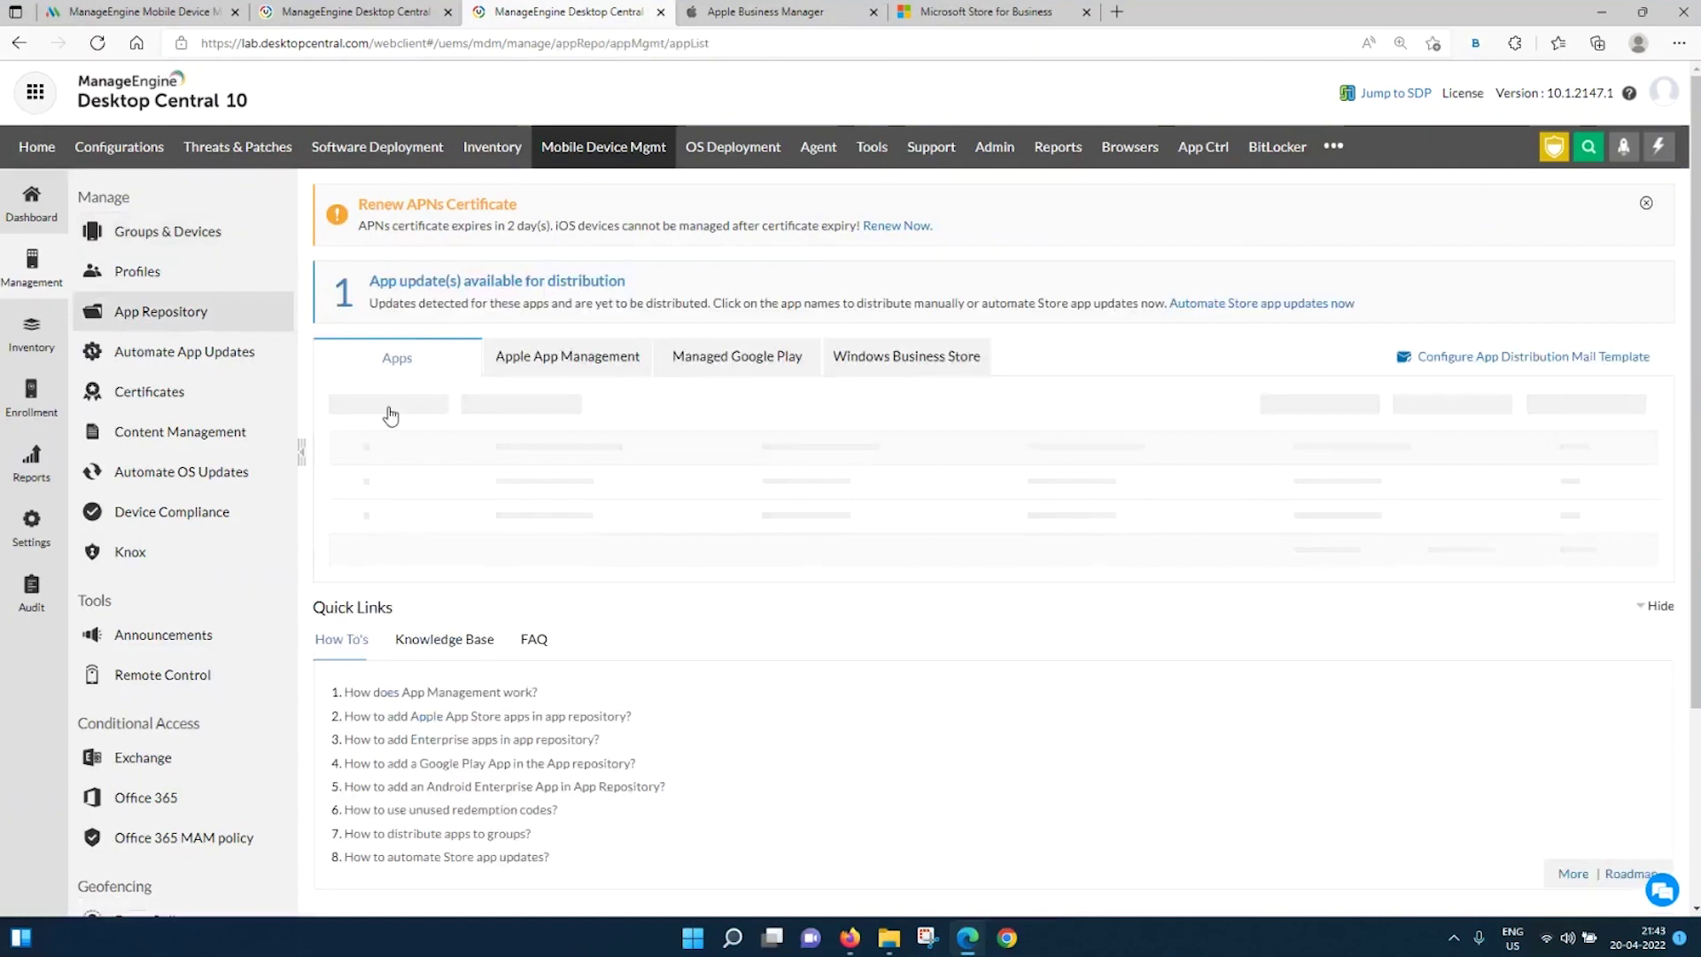
left_click(381, 406)
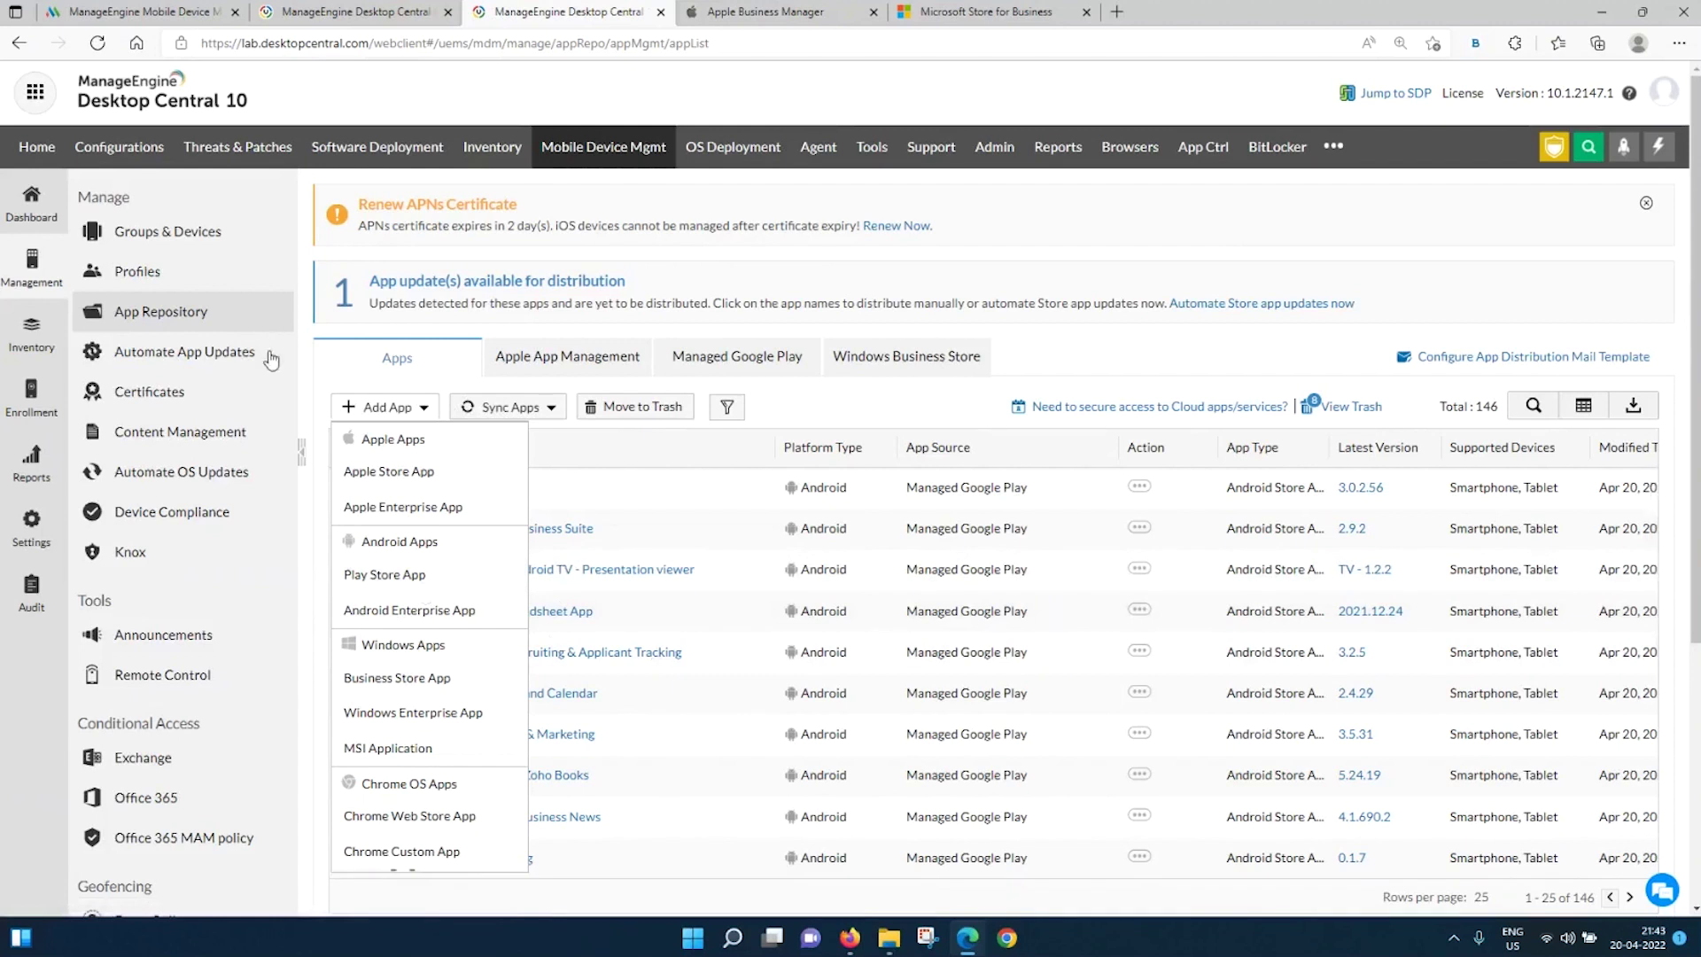
left_click(409, 611)
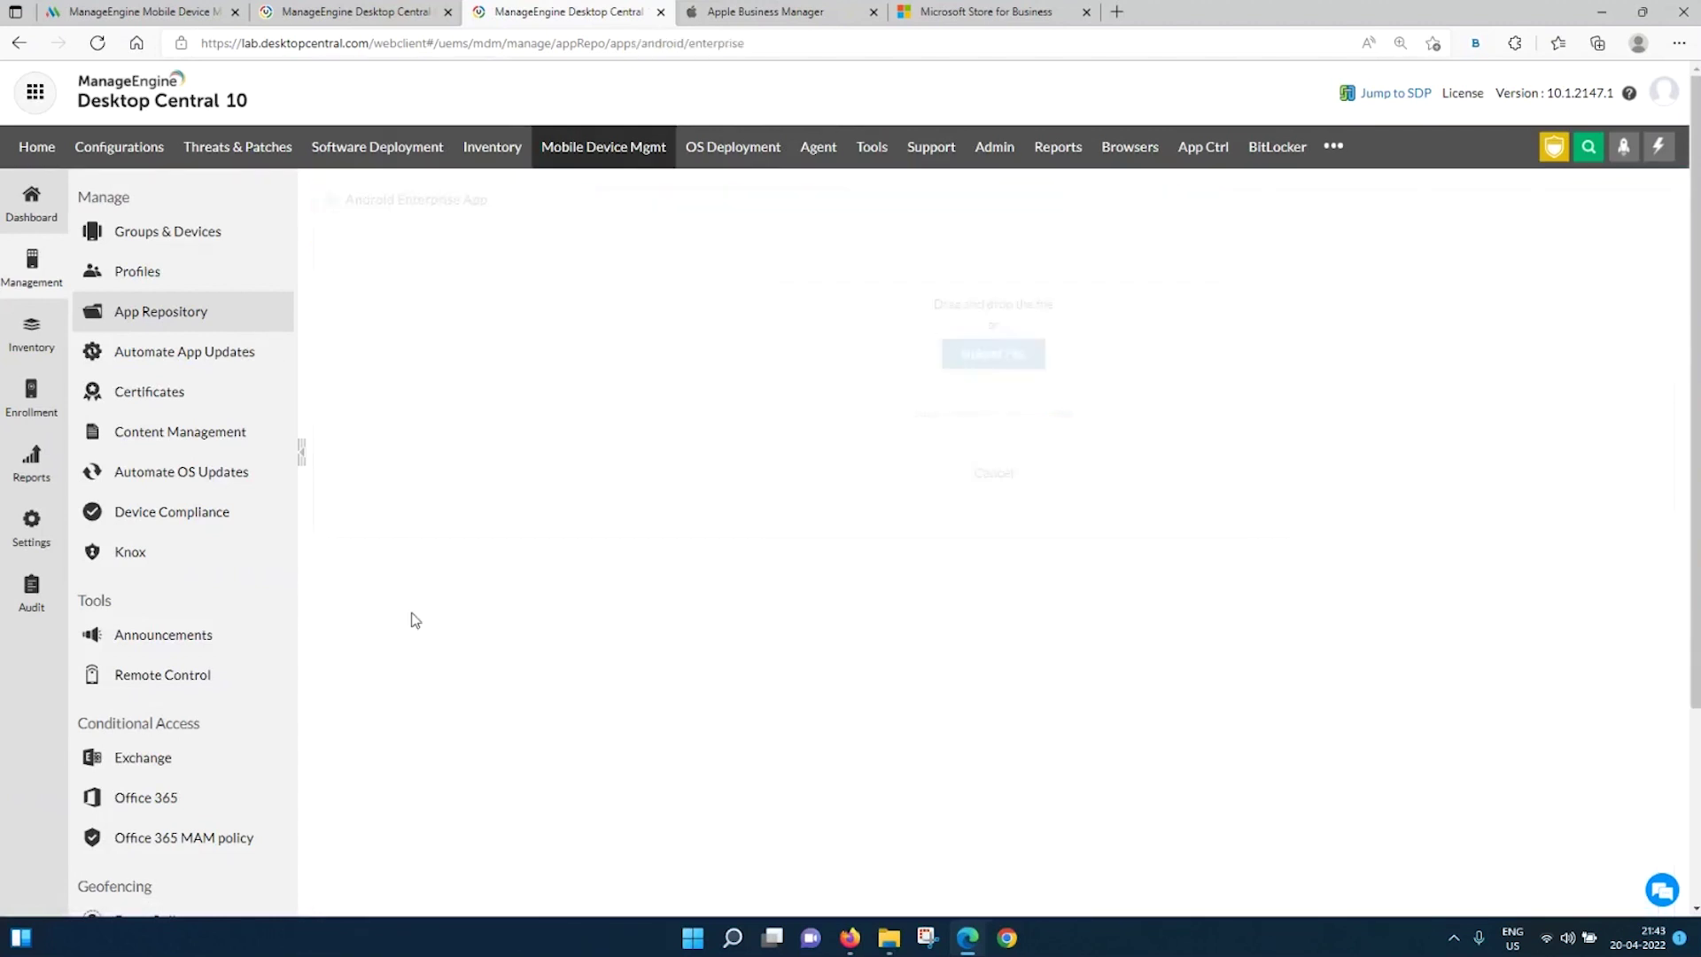
left_click(1015, 363)
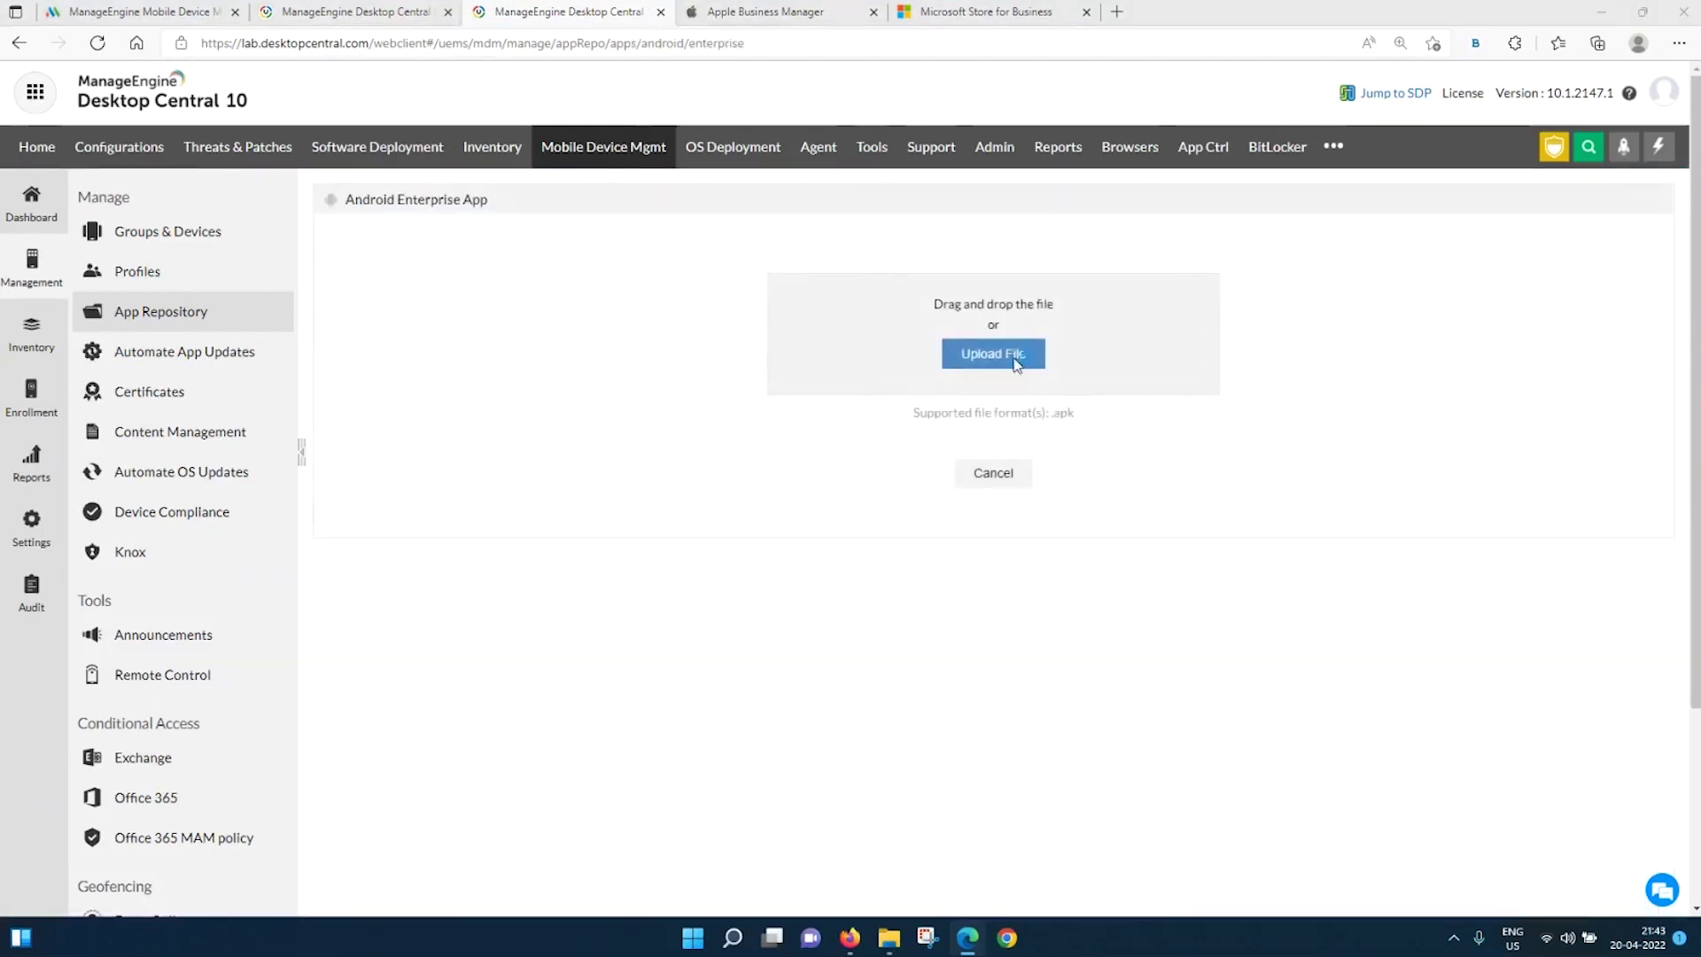
double_click(308, 138)
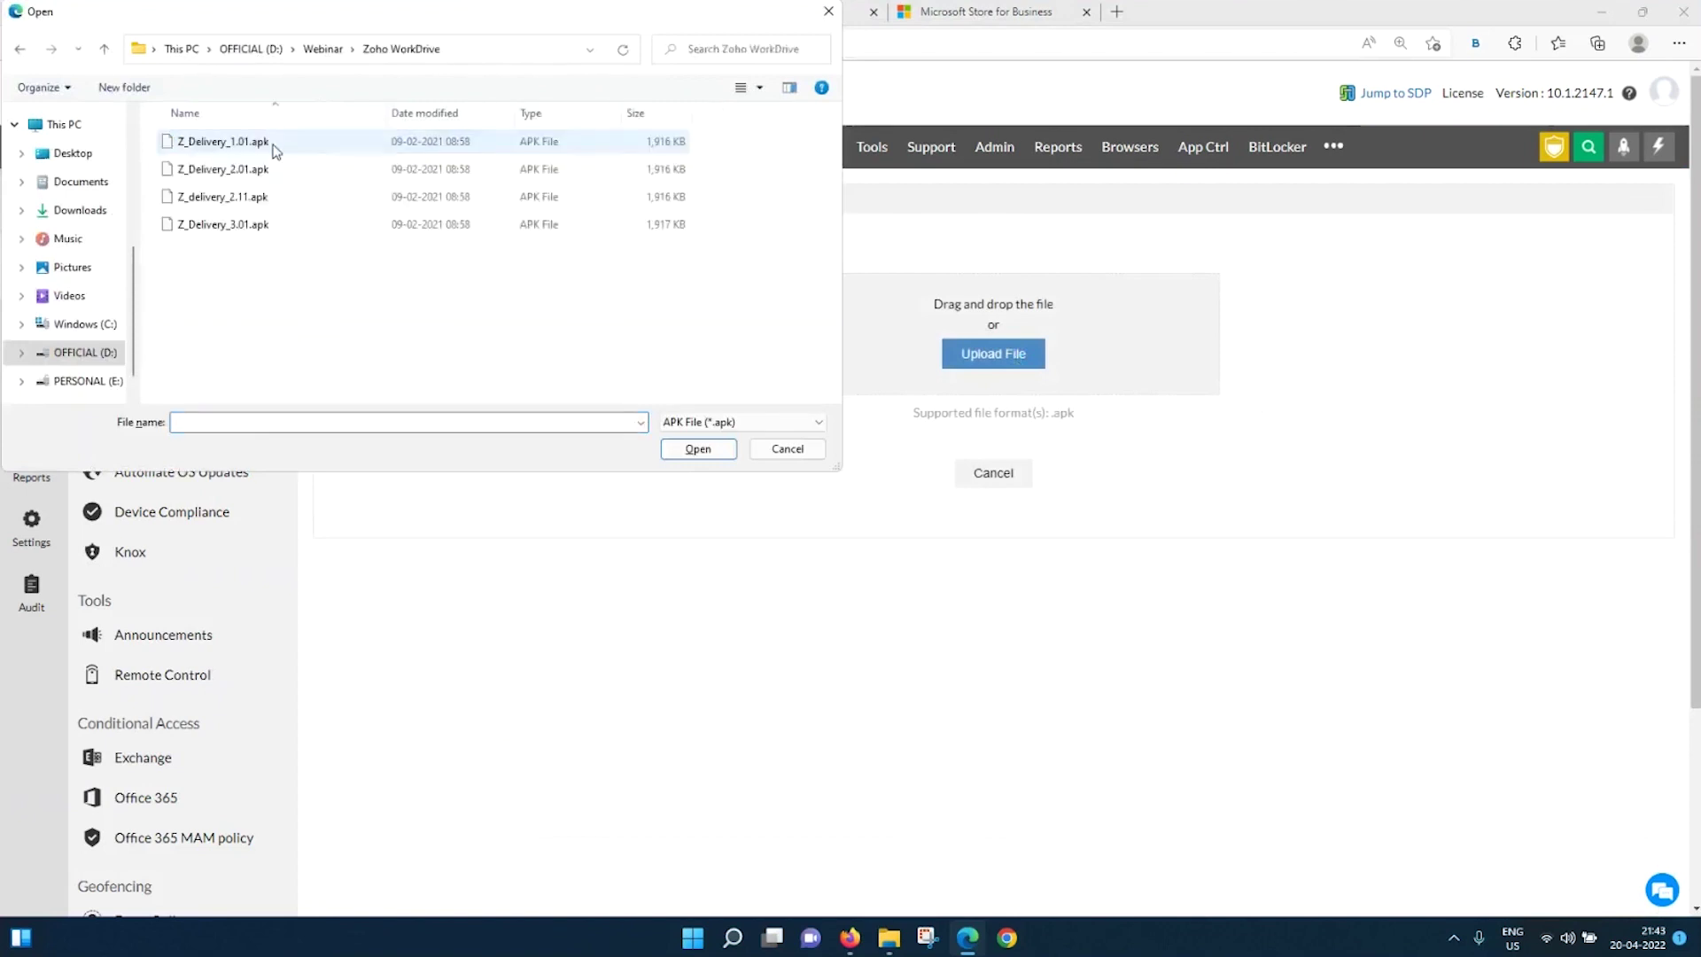
left_click(275, 145)
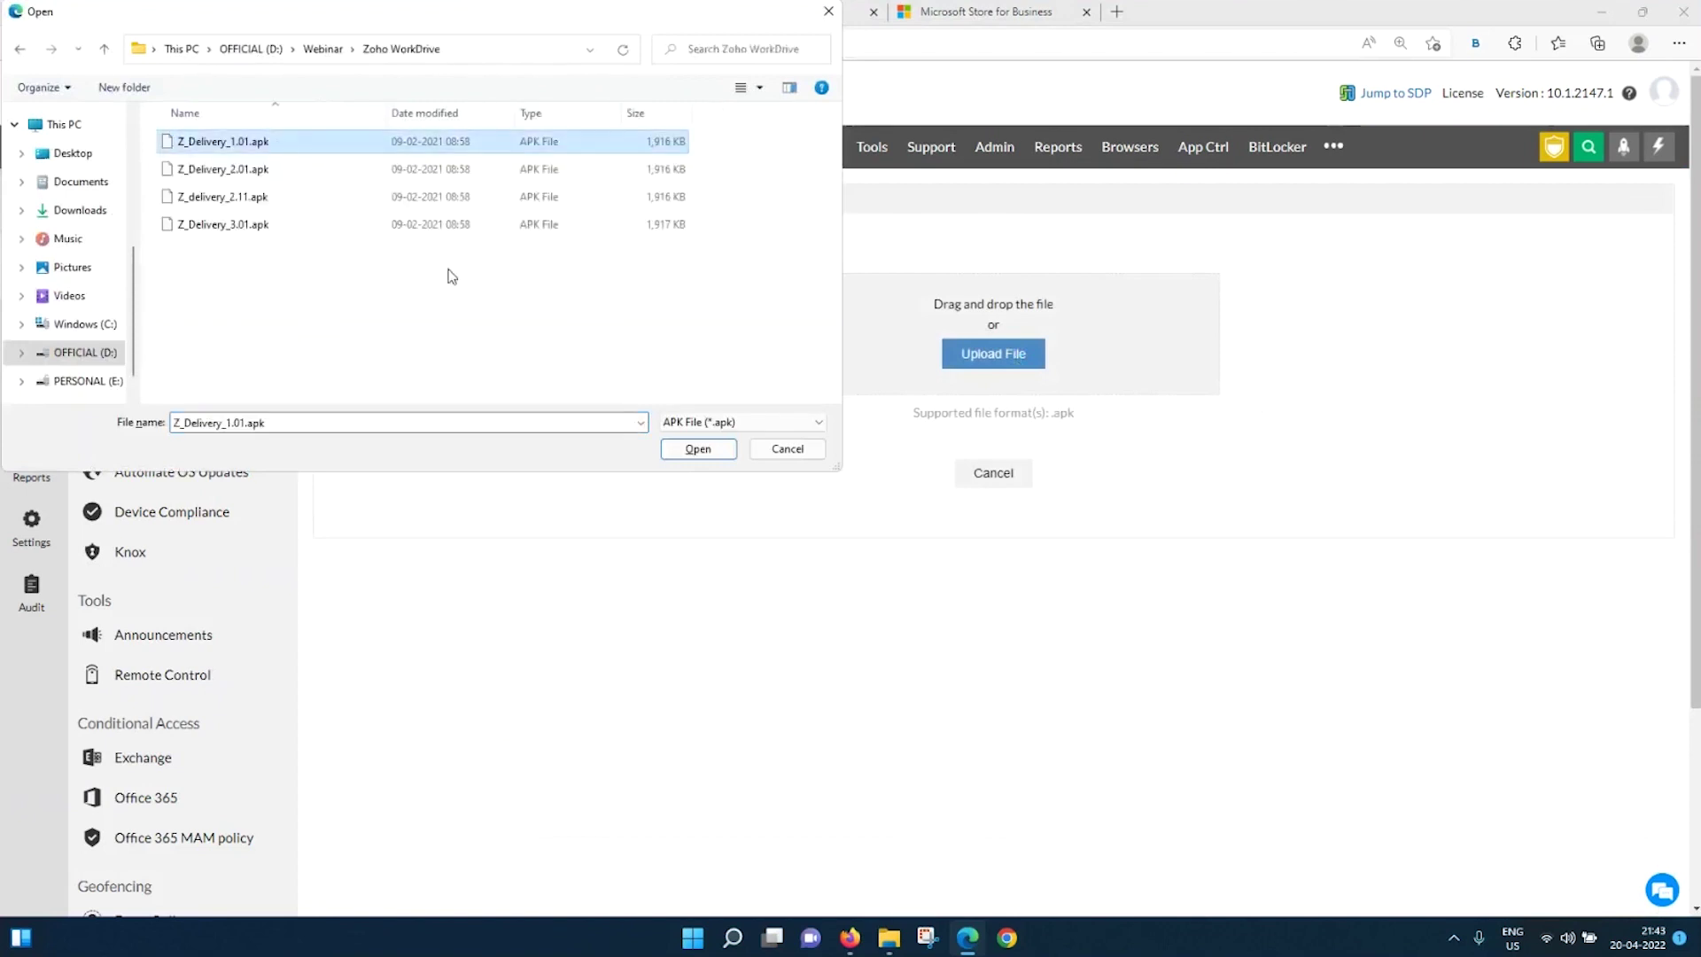
left_click(697, 449)
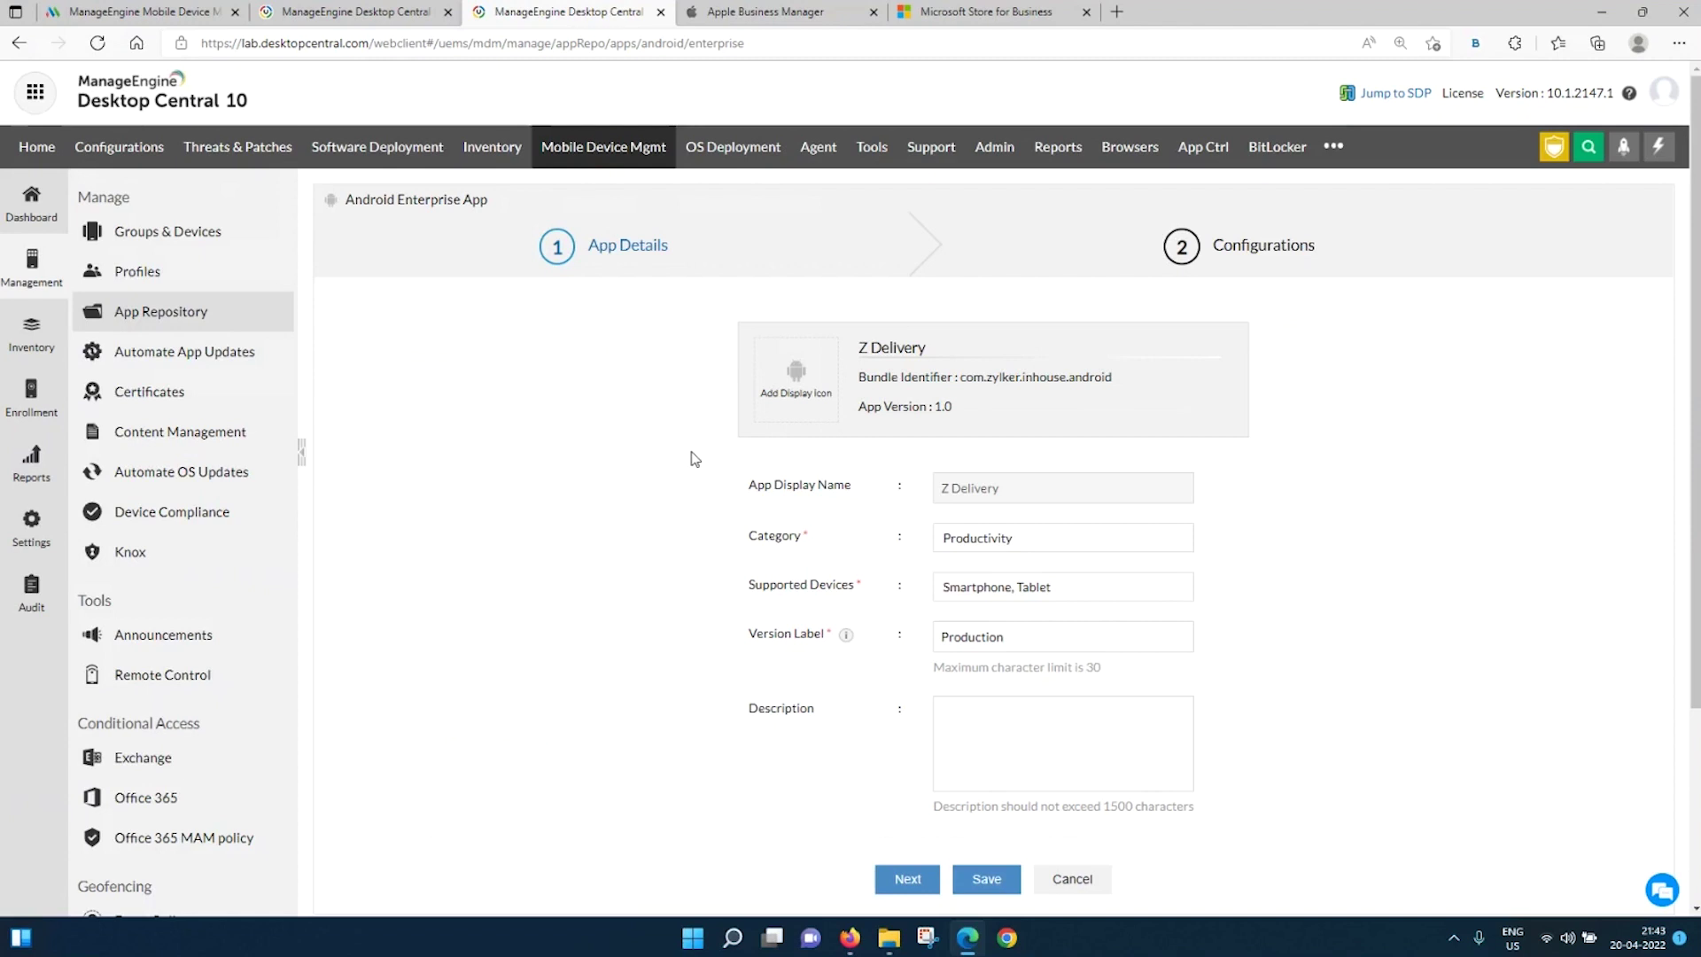
- Keep supported devices as Smartphone, Tablet and save Z Delivery 1.0 to the repository
left_click(1038, 589)
left_click(901, 792)
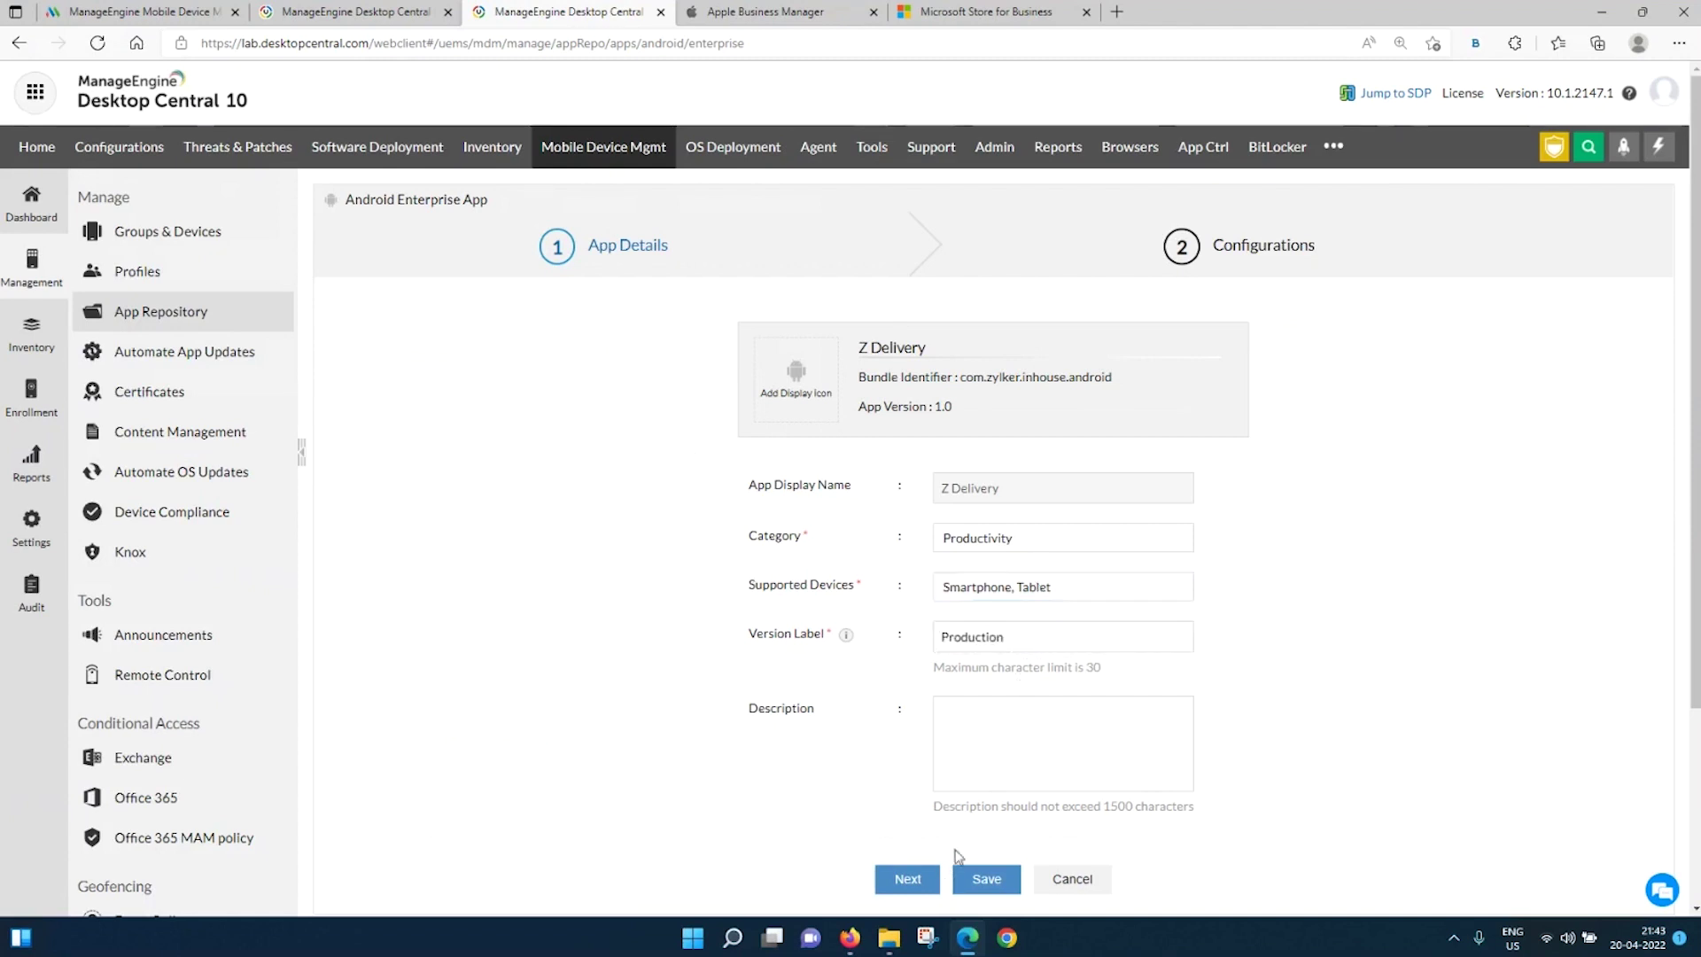
left_click(907, 878)
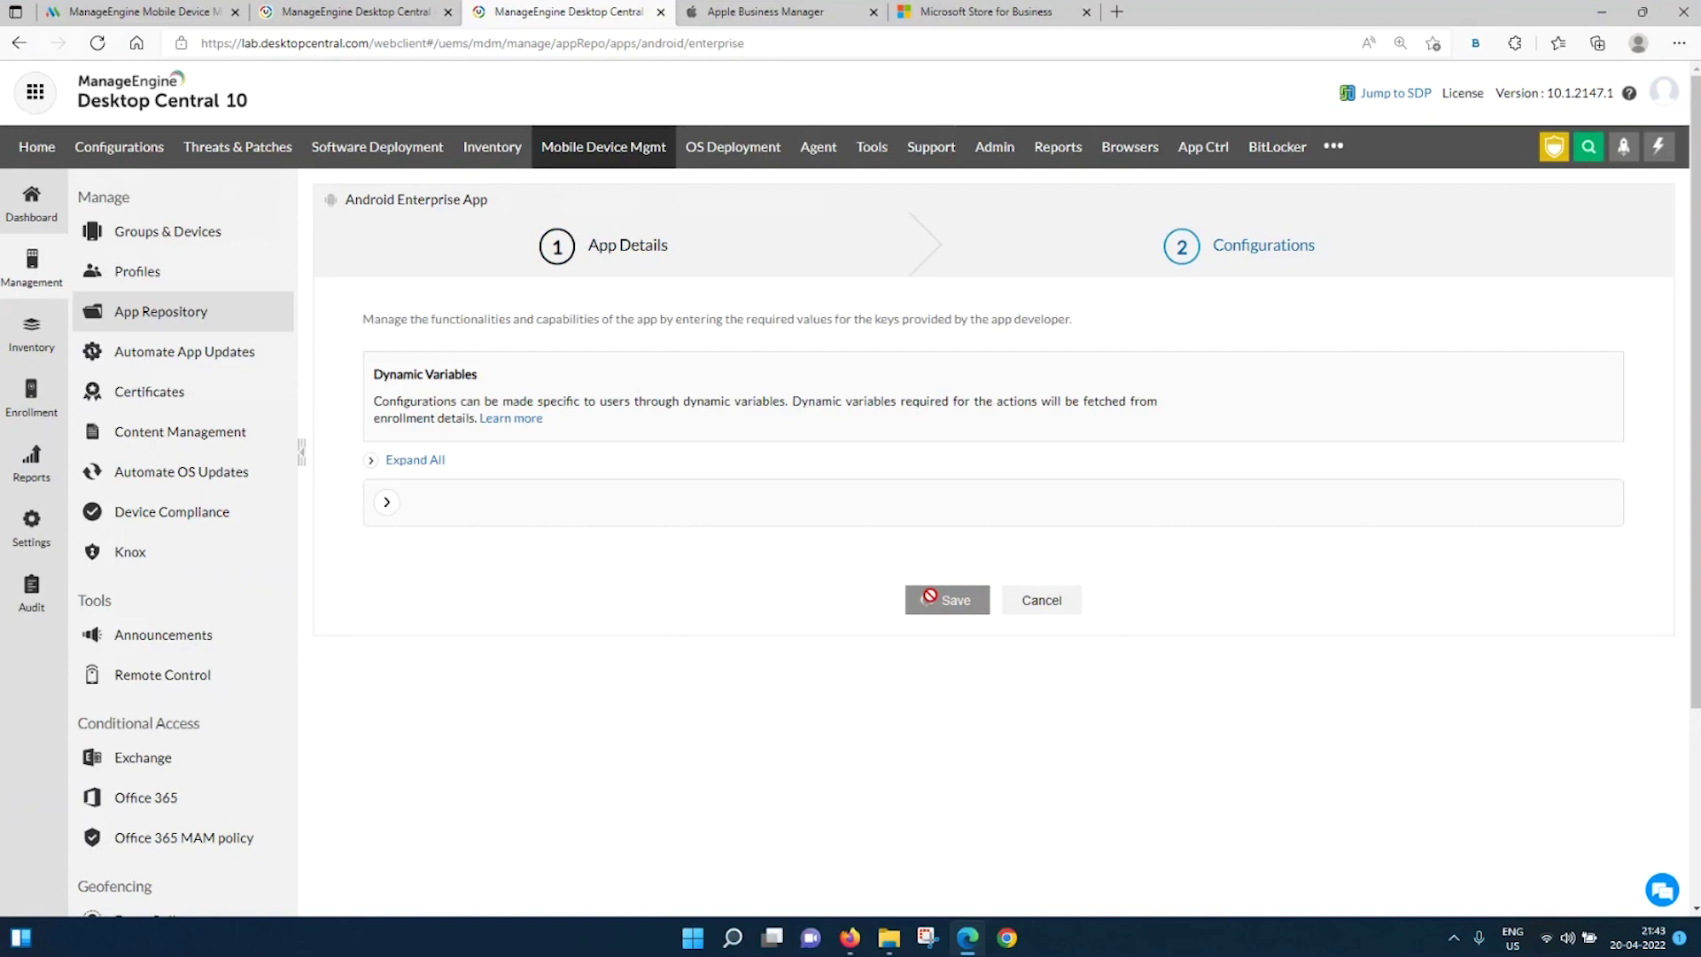
left_click(930, 599)
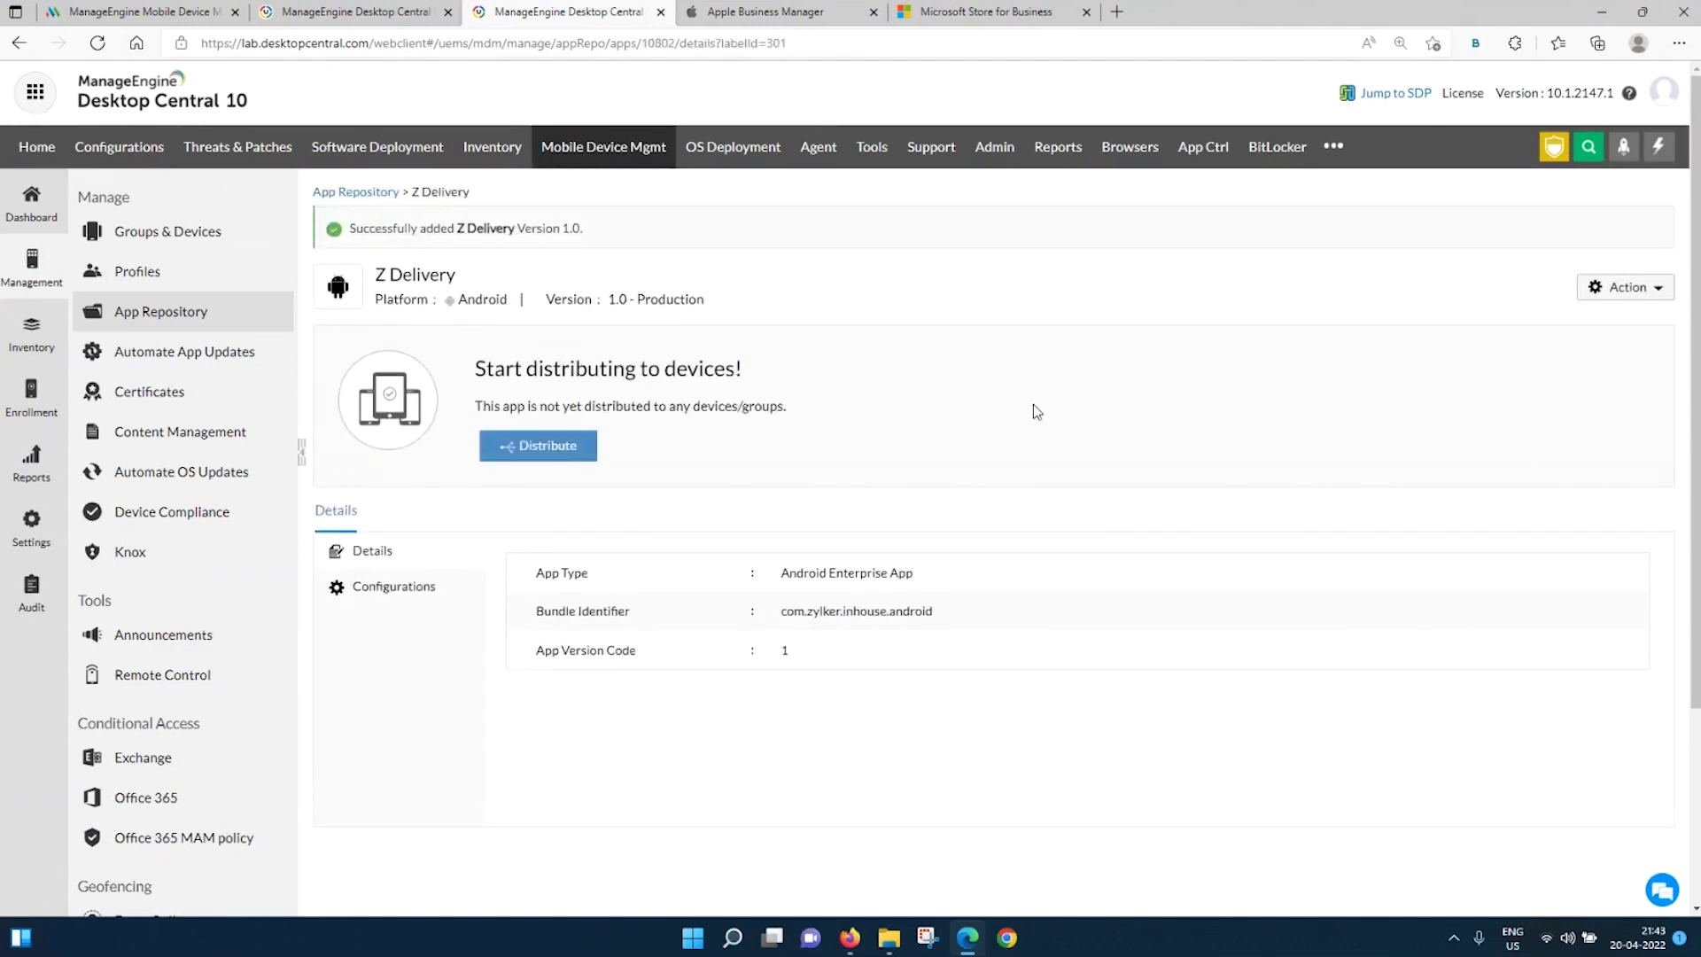
- Return to the App Repository list and locate the new Z Delivery entry
left_click(179, 320)
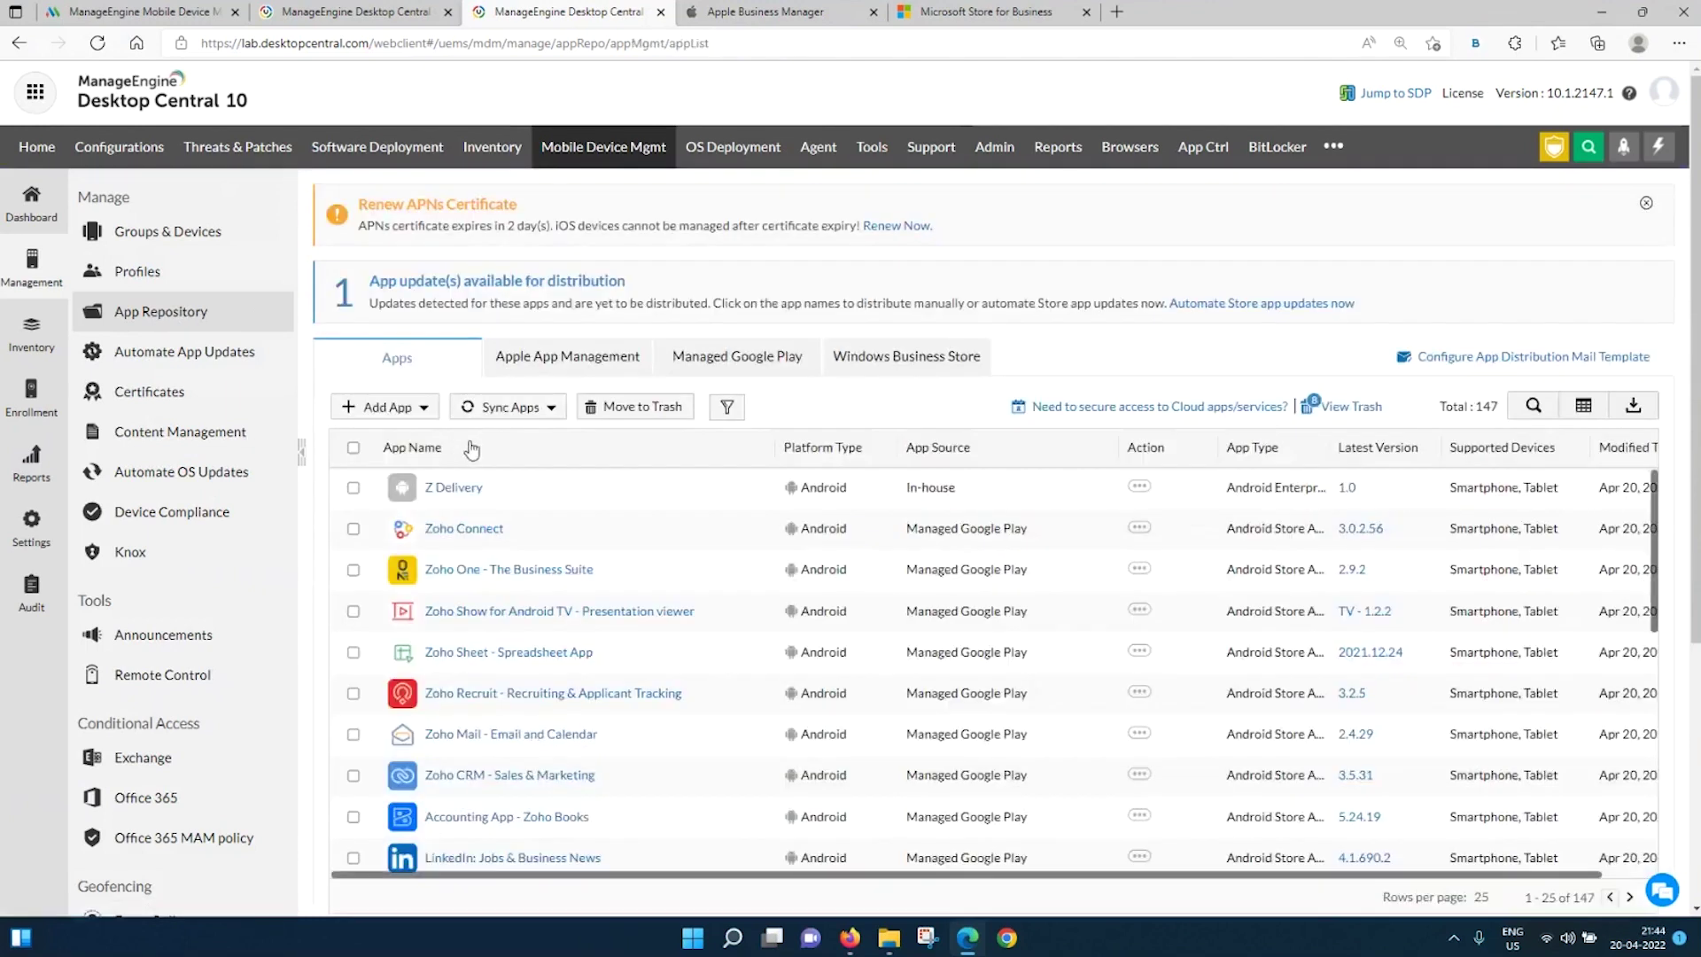
triple_click(465, 489)
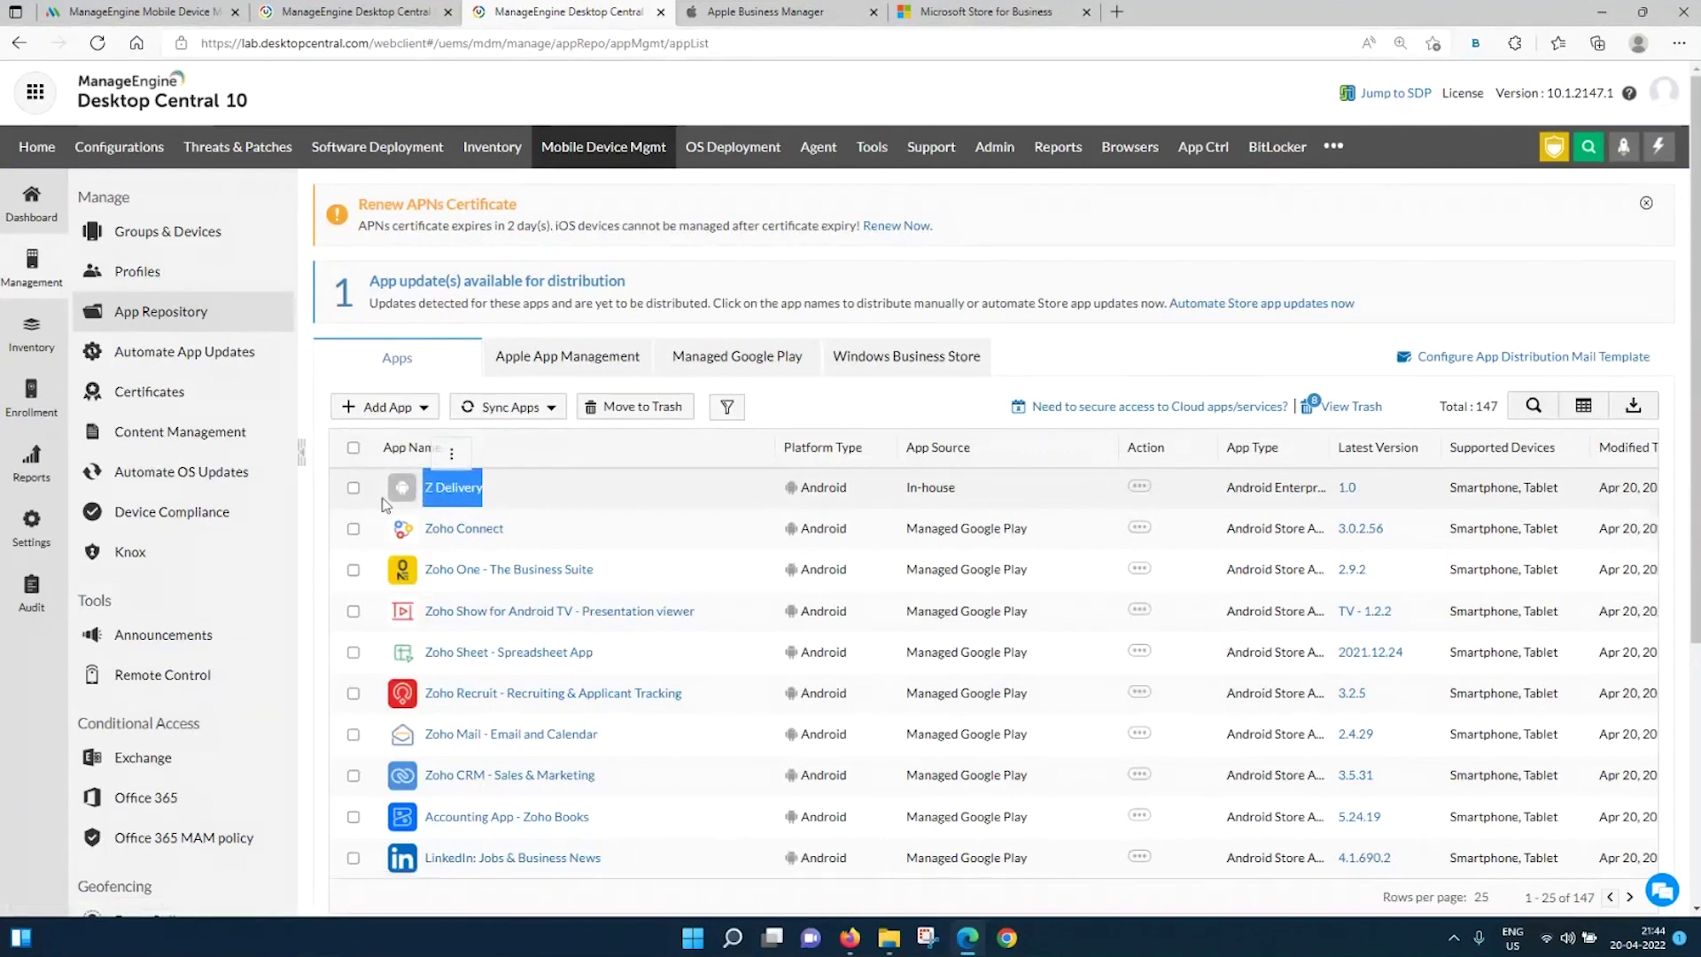
left_click(353, 489)
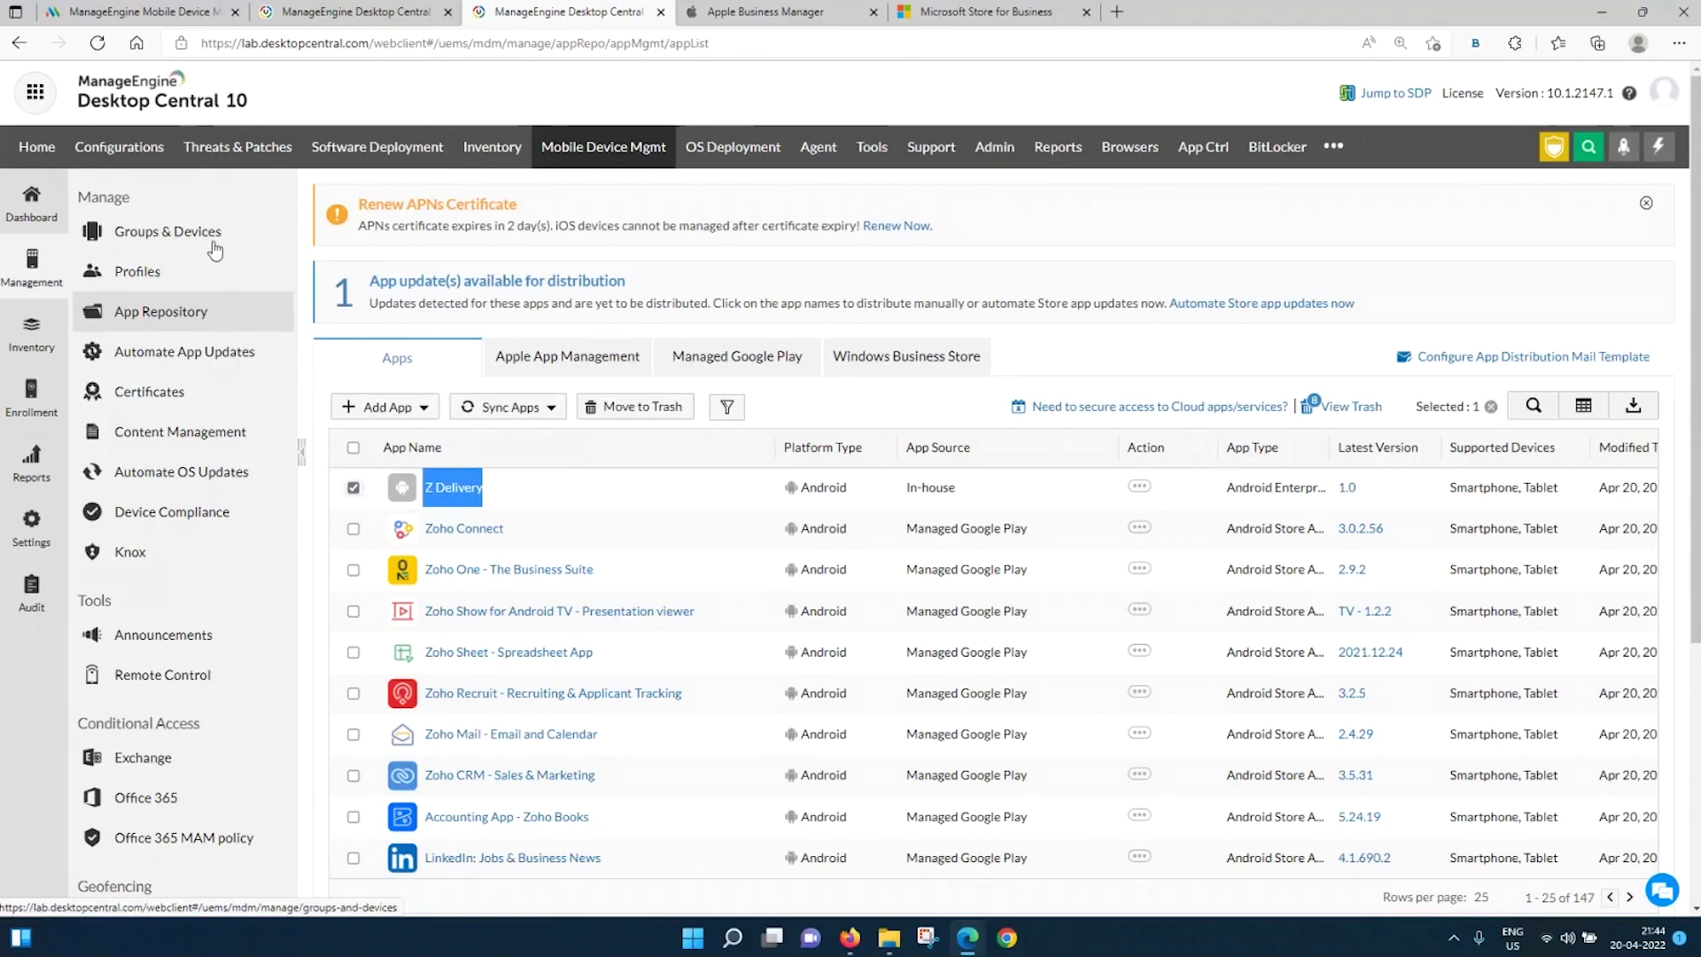
left_click(354, 489)
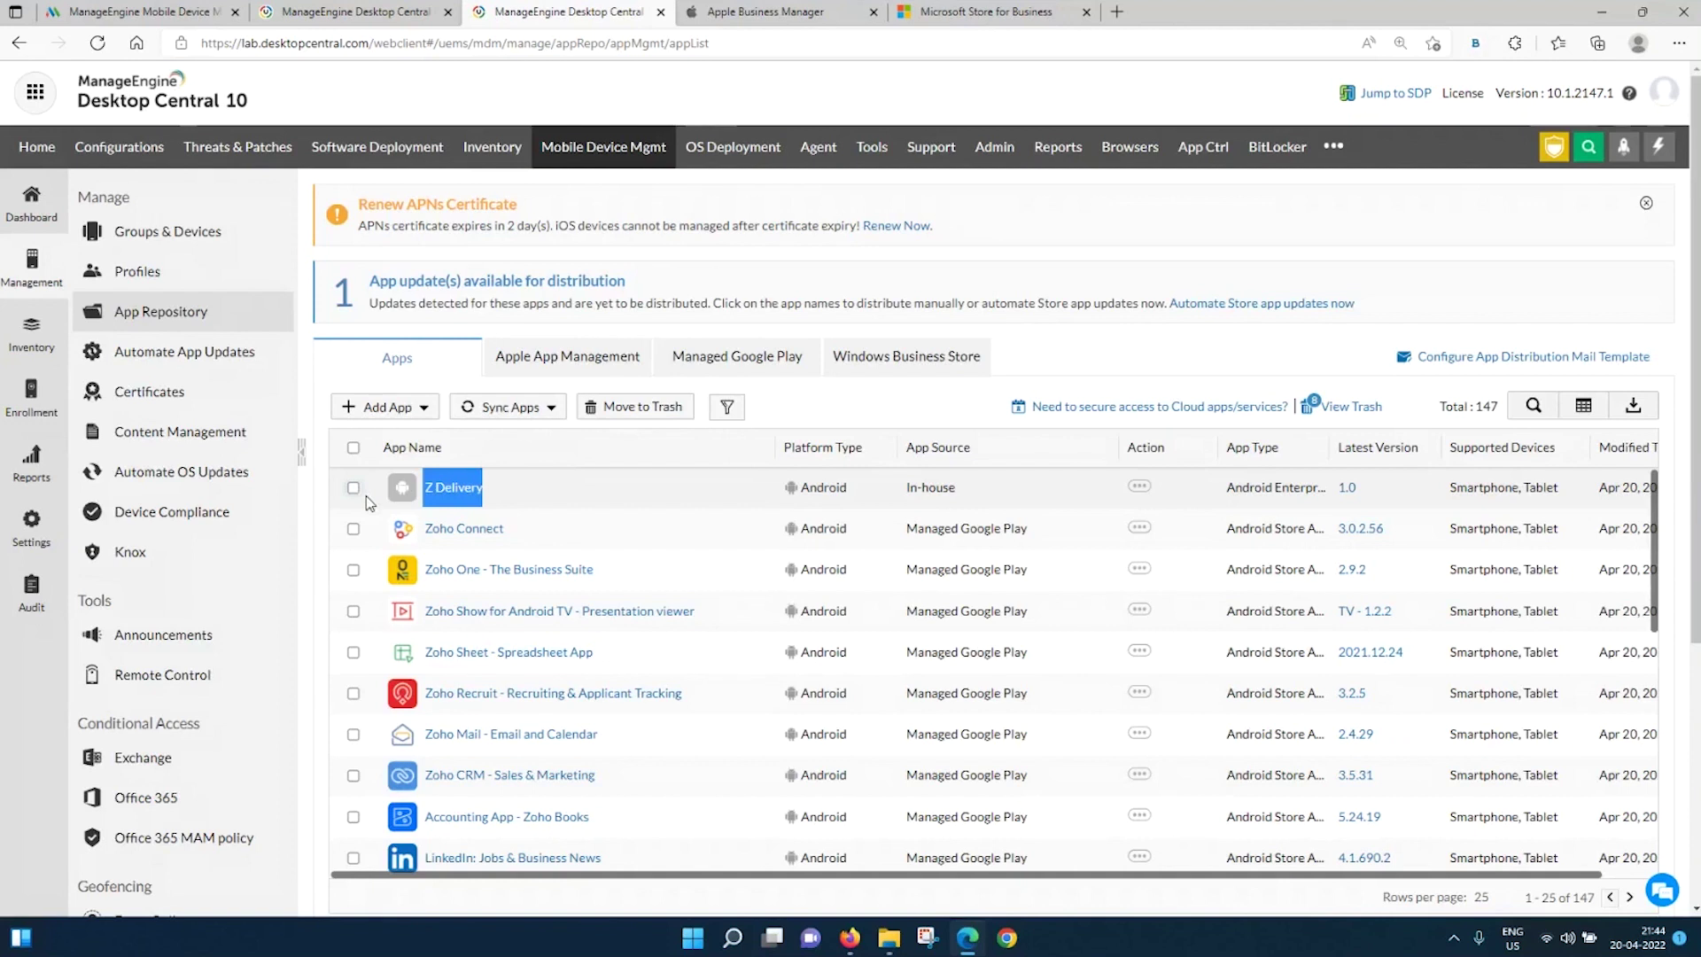
left_click(551, 494)
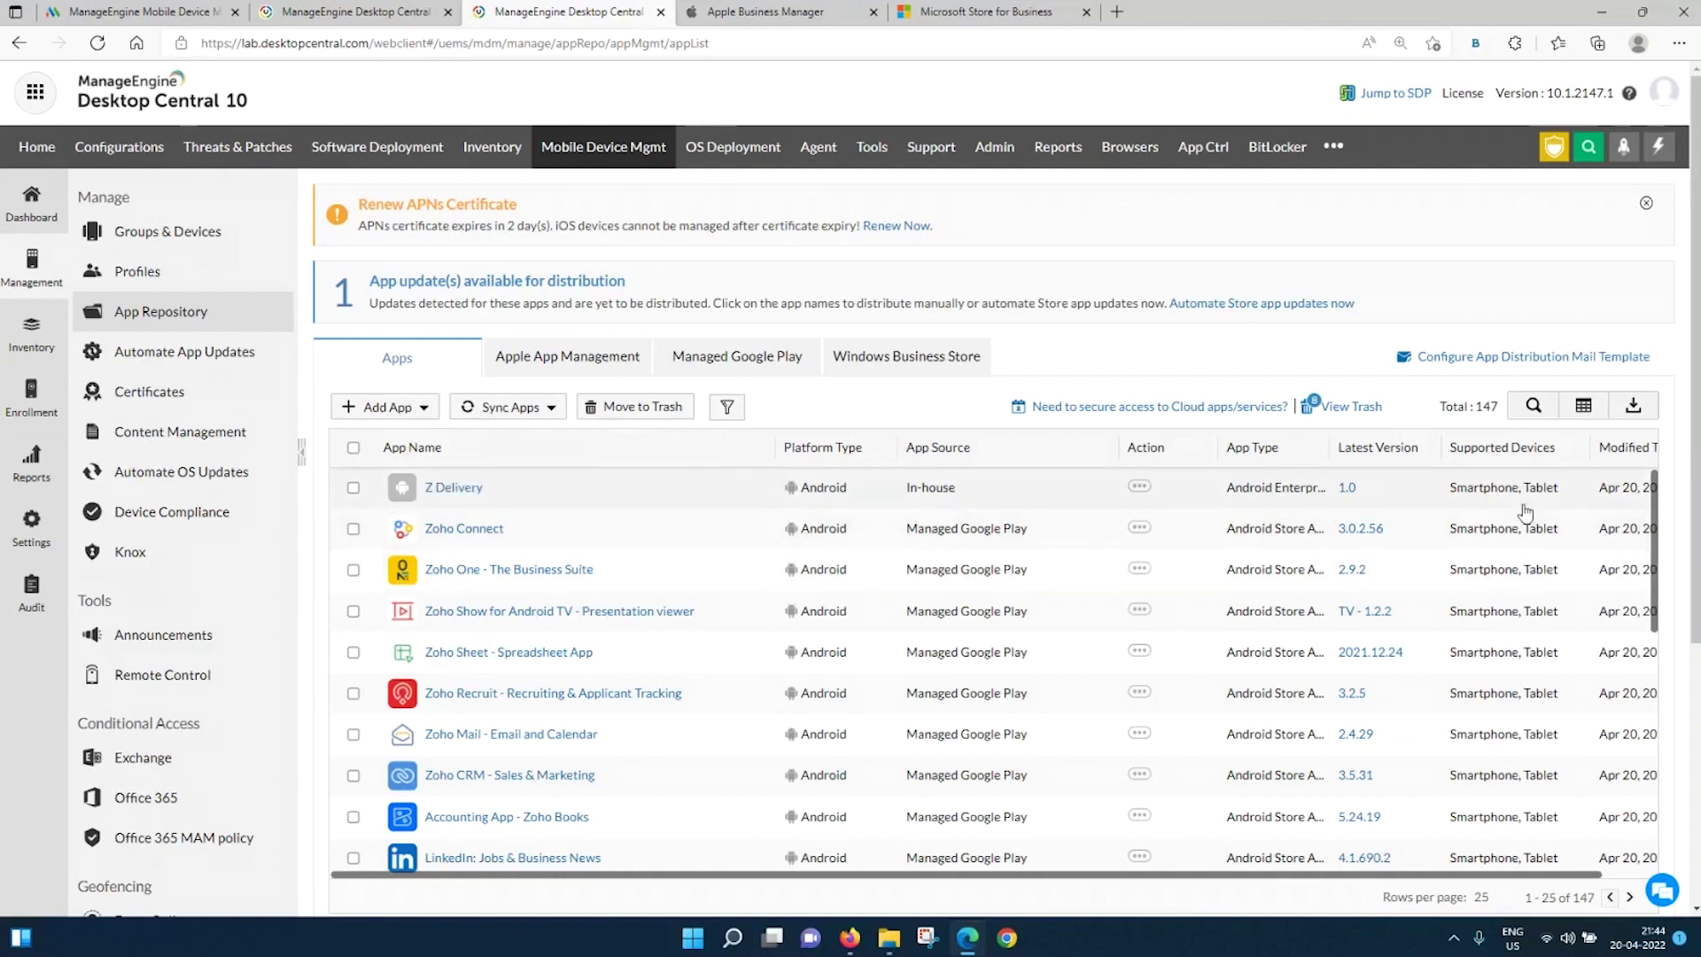
- Upload Z_Delivery_2.01.apk as a new version of Z Delivery
left_click(1141, 487)
left_click(1066, 532)
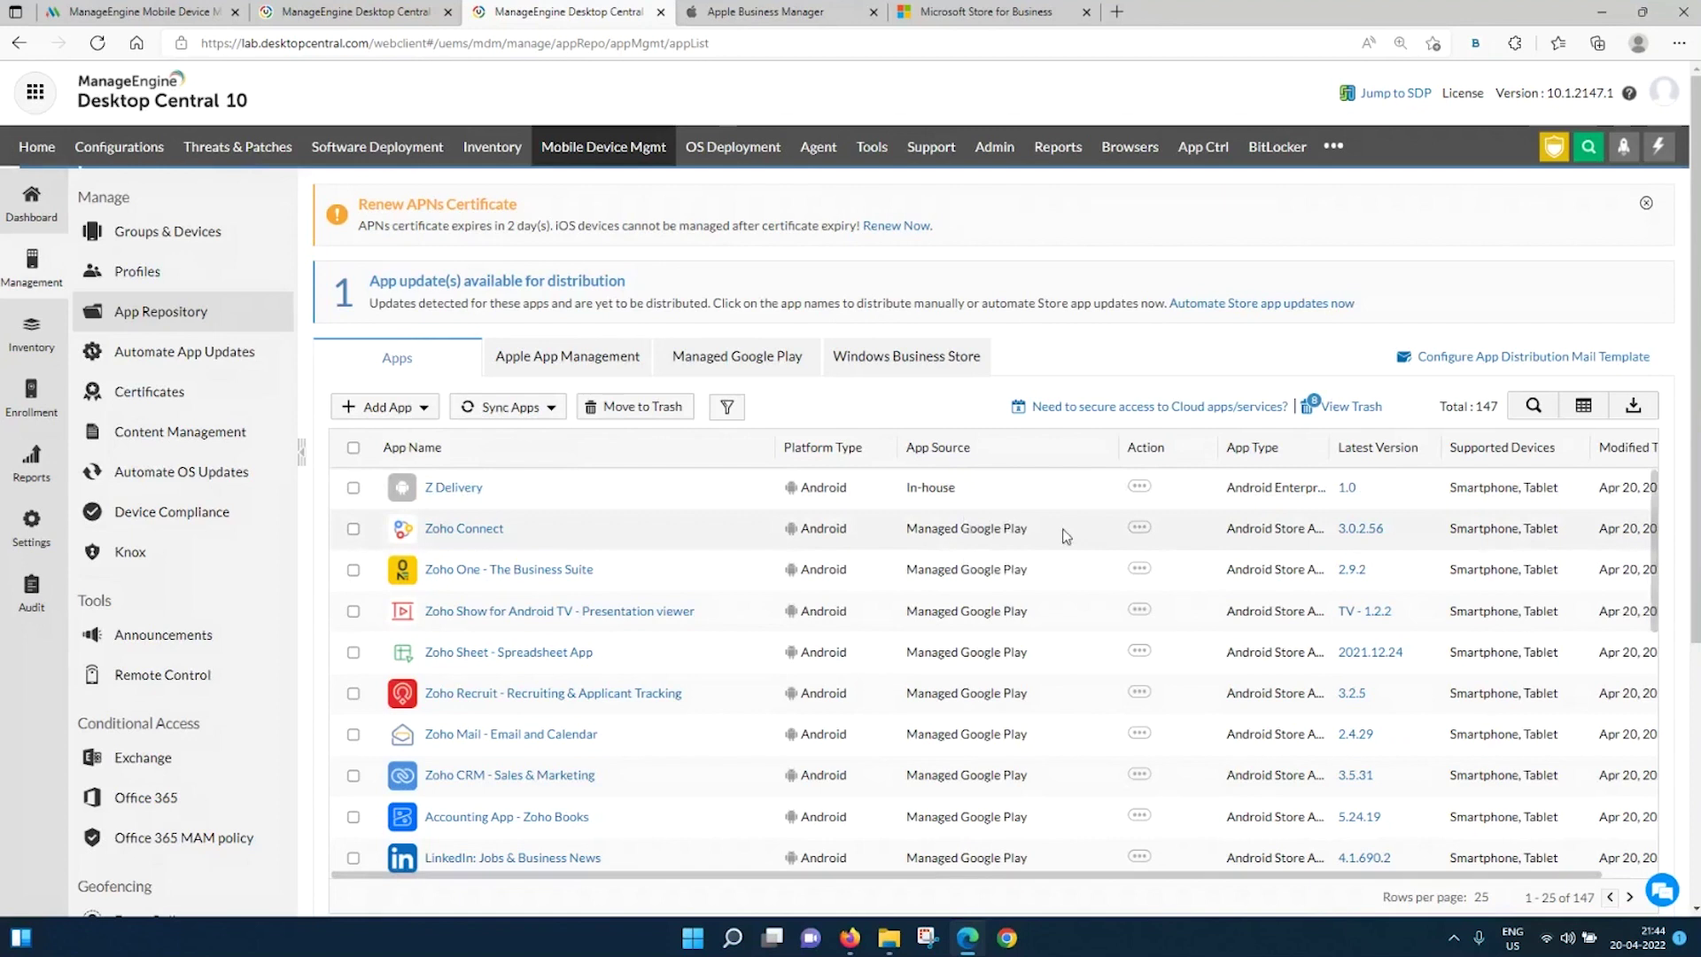
left_click(1020, 359)
left_click(262, 142)
left_click(268, 169)
left_click(699, 449)
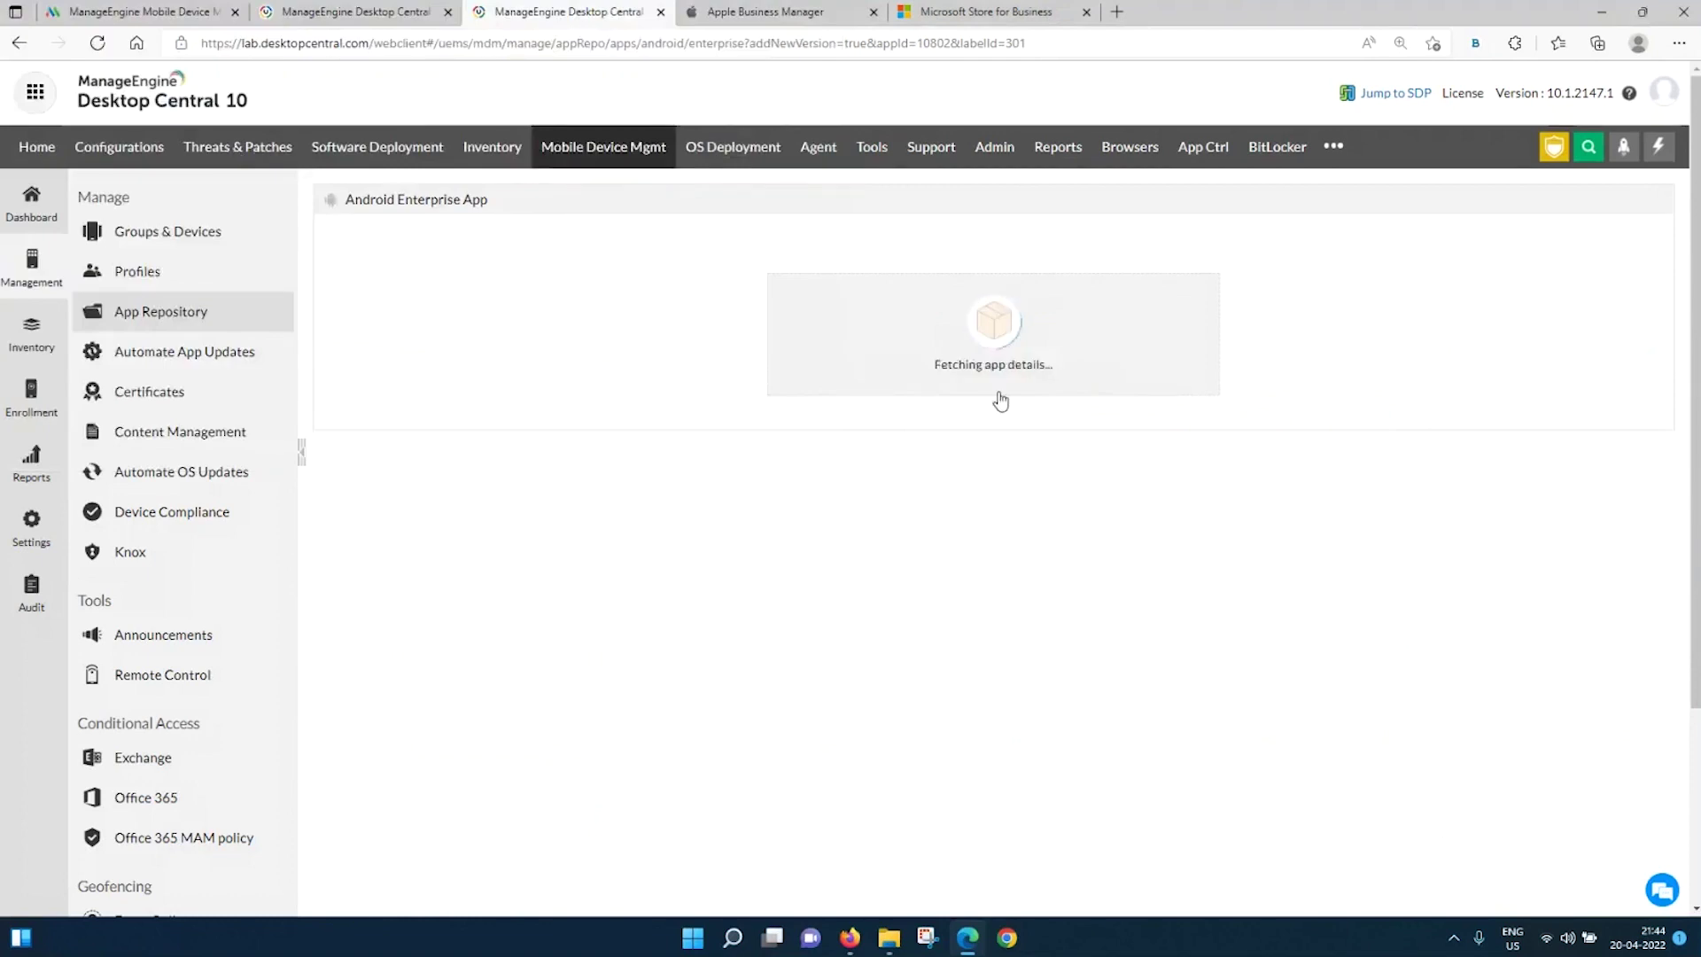
- Label the uploaded version 'Beta' and add it as a new Z Delivery version
left_click(1006, 412)
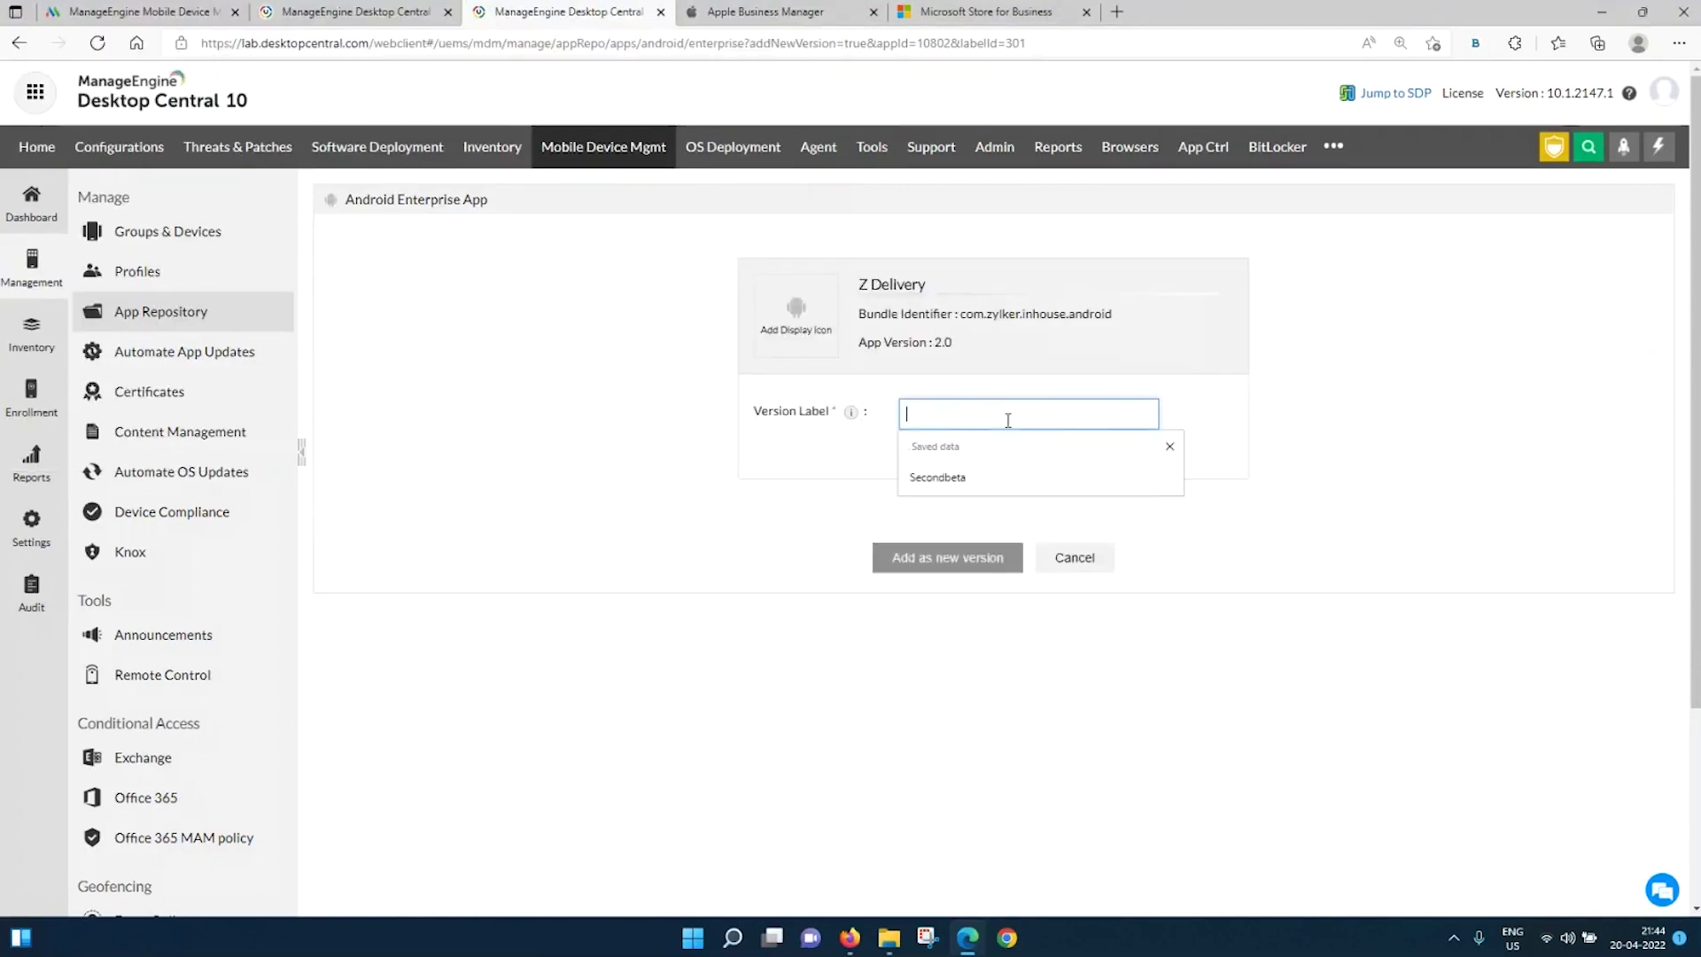
type("Beta")
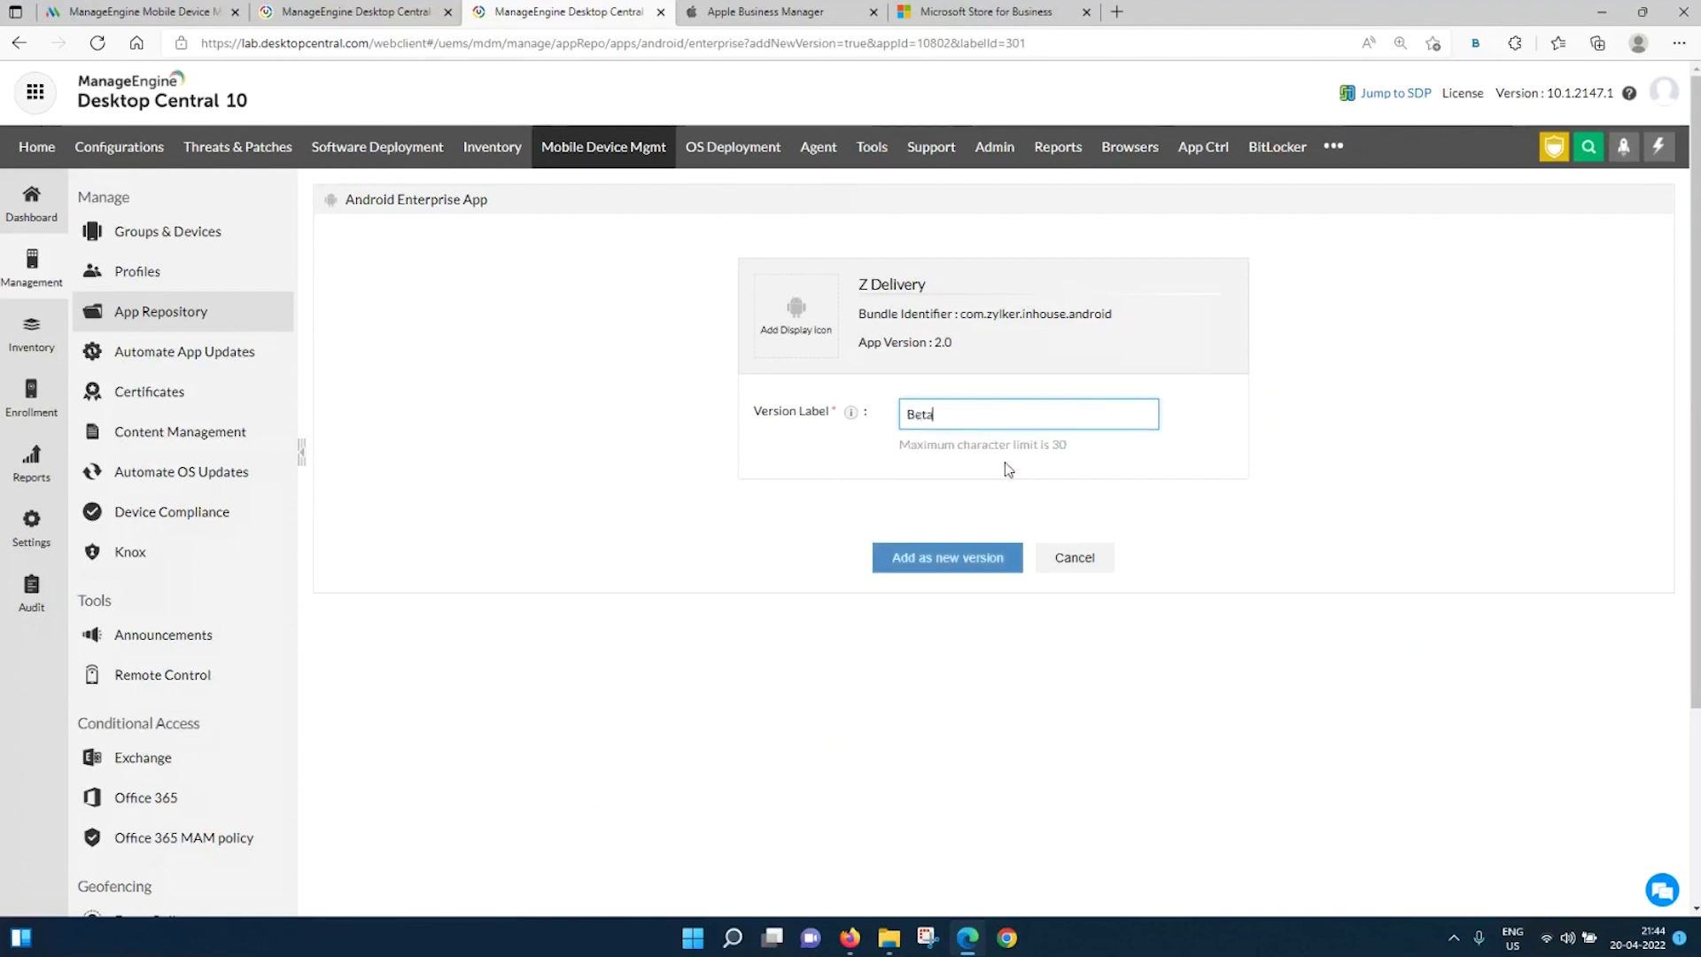
left_click(964, 558)
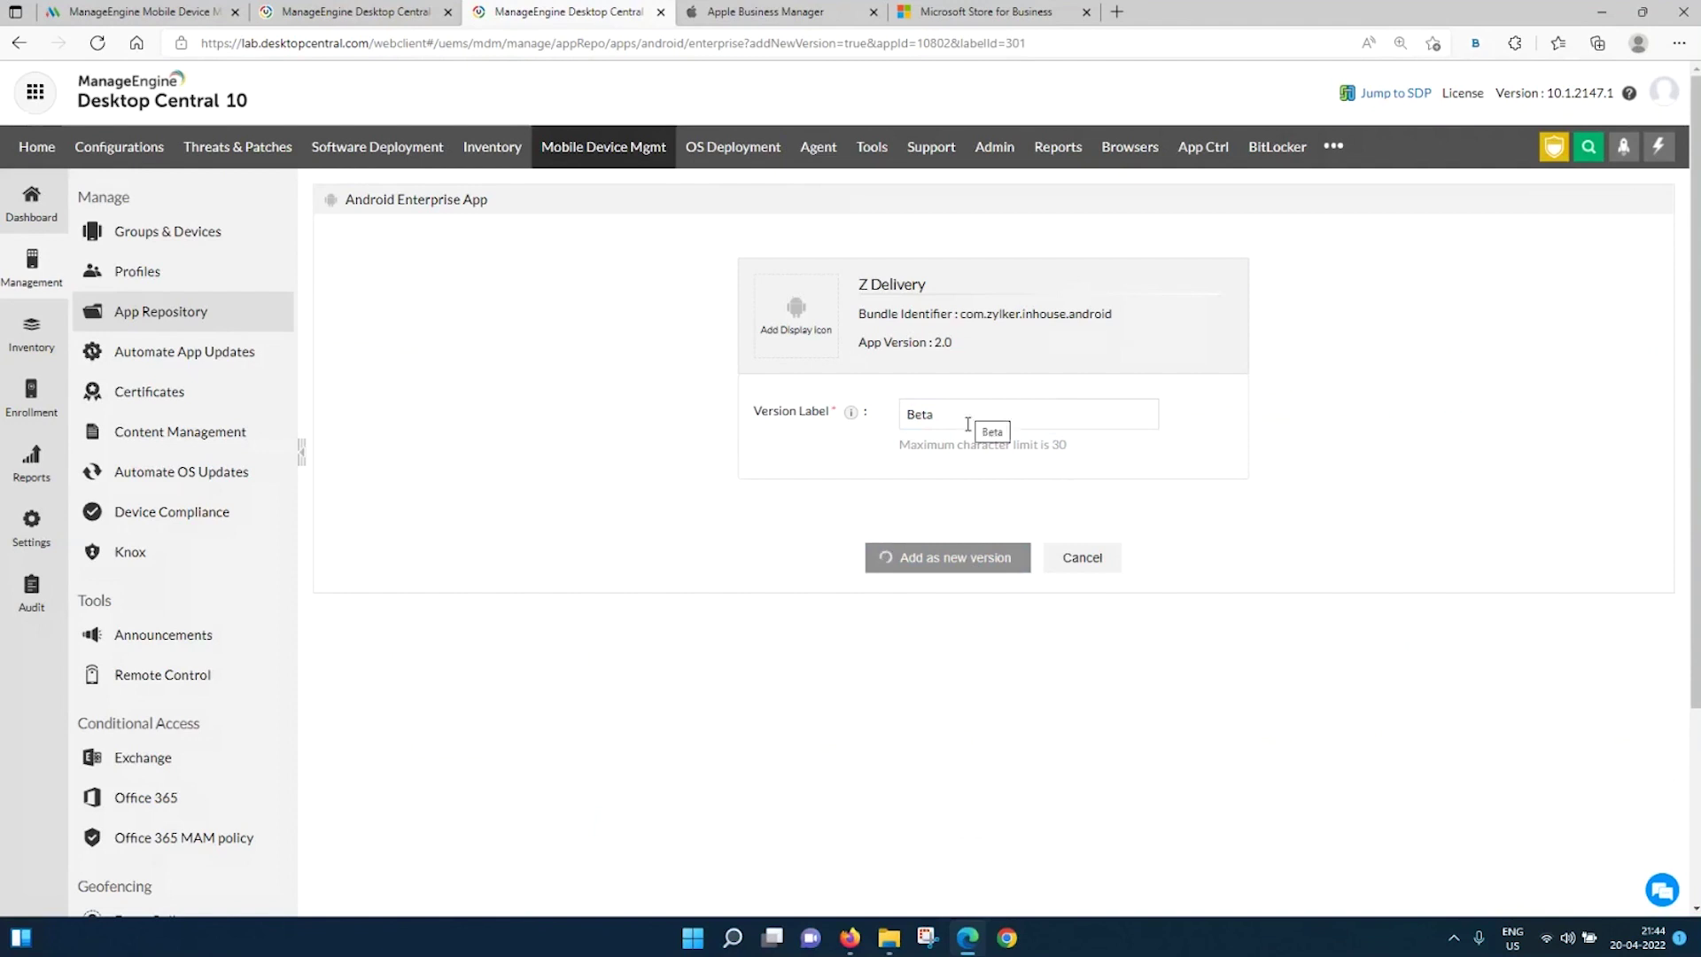
- Switch the Z Delivery details to the 1.0 - Production version and reopen the version list
left_click(708, 308)
left_click(662, 454)
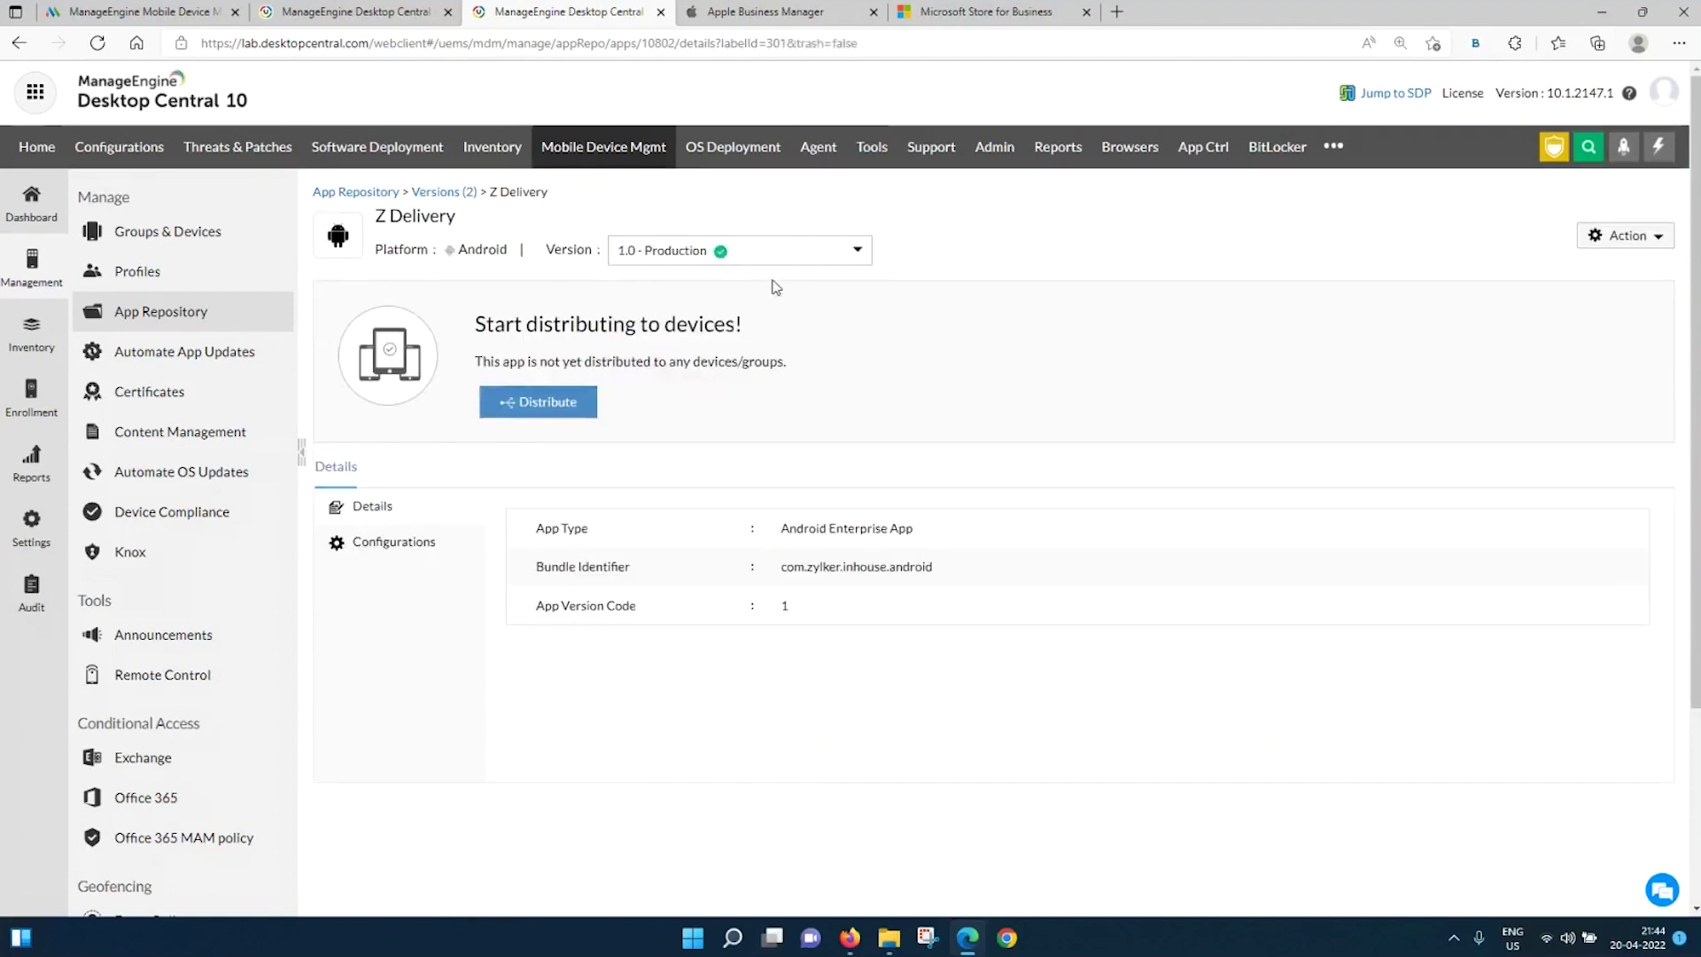
left_click(770, 254)
- Start distributing Z Delivery 2.0 Beta and pick the test group as target
left_click(710, 326)
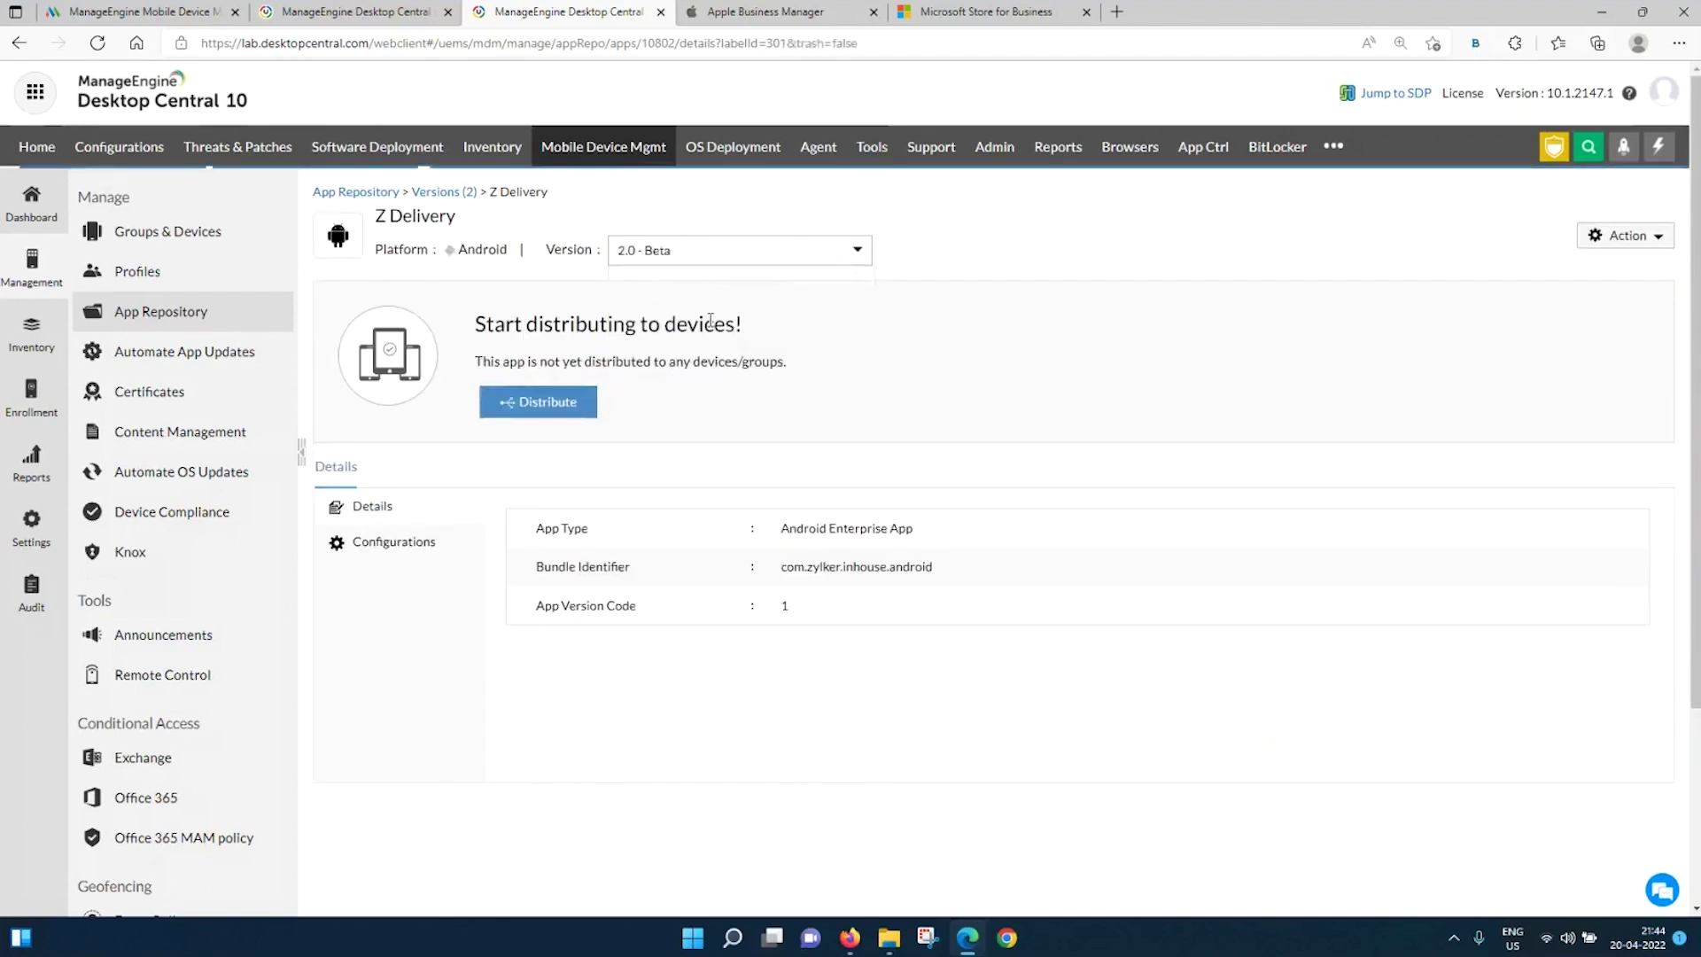
left_click(547, 402)
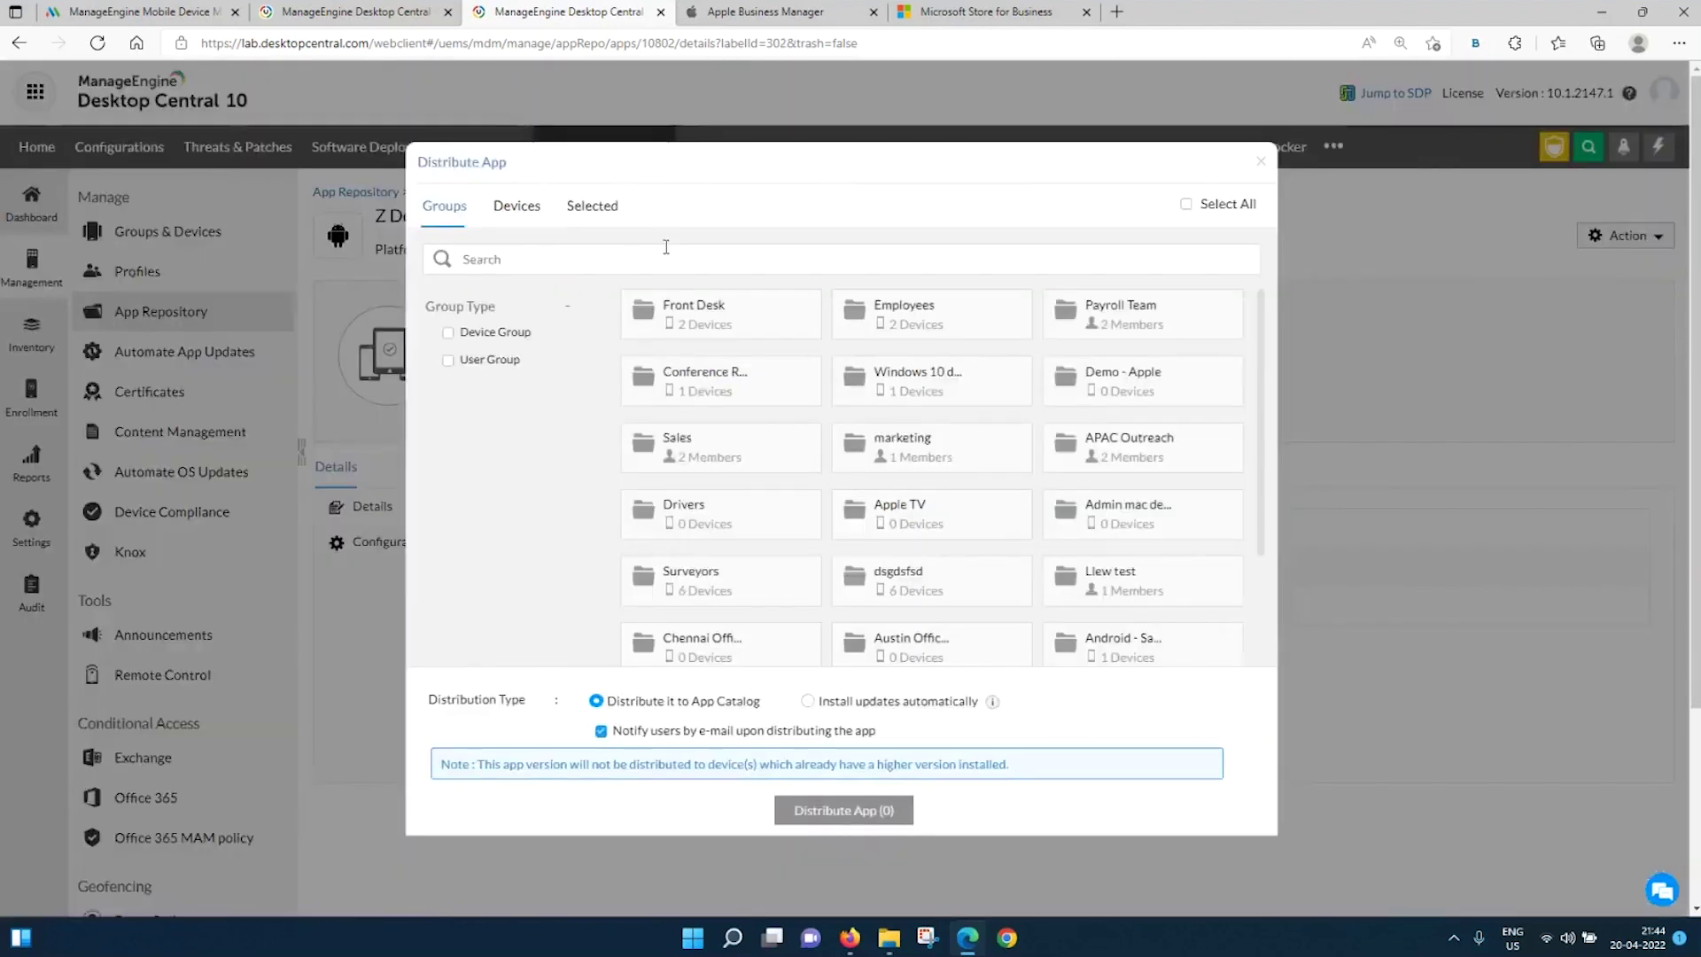
type("test")
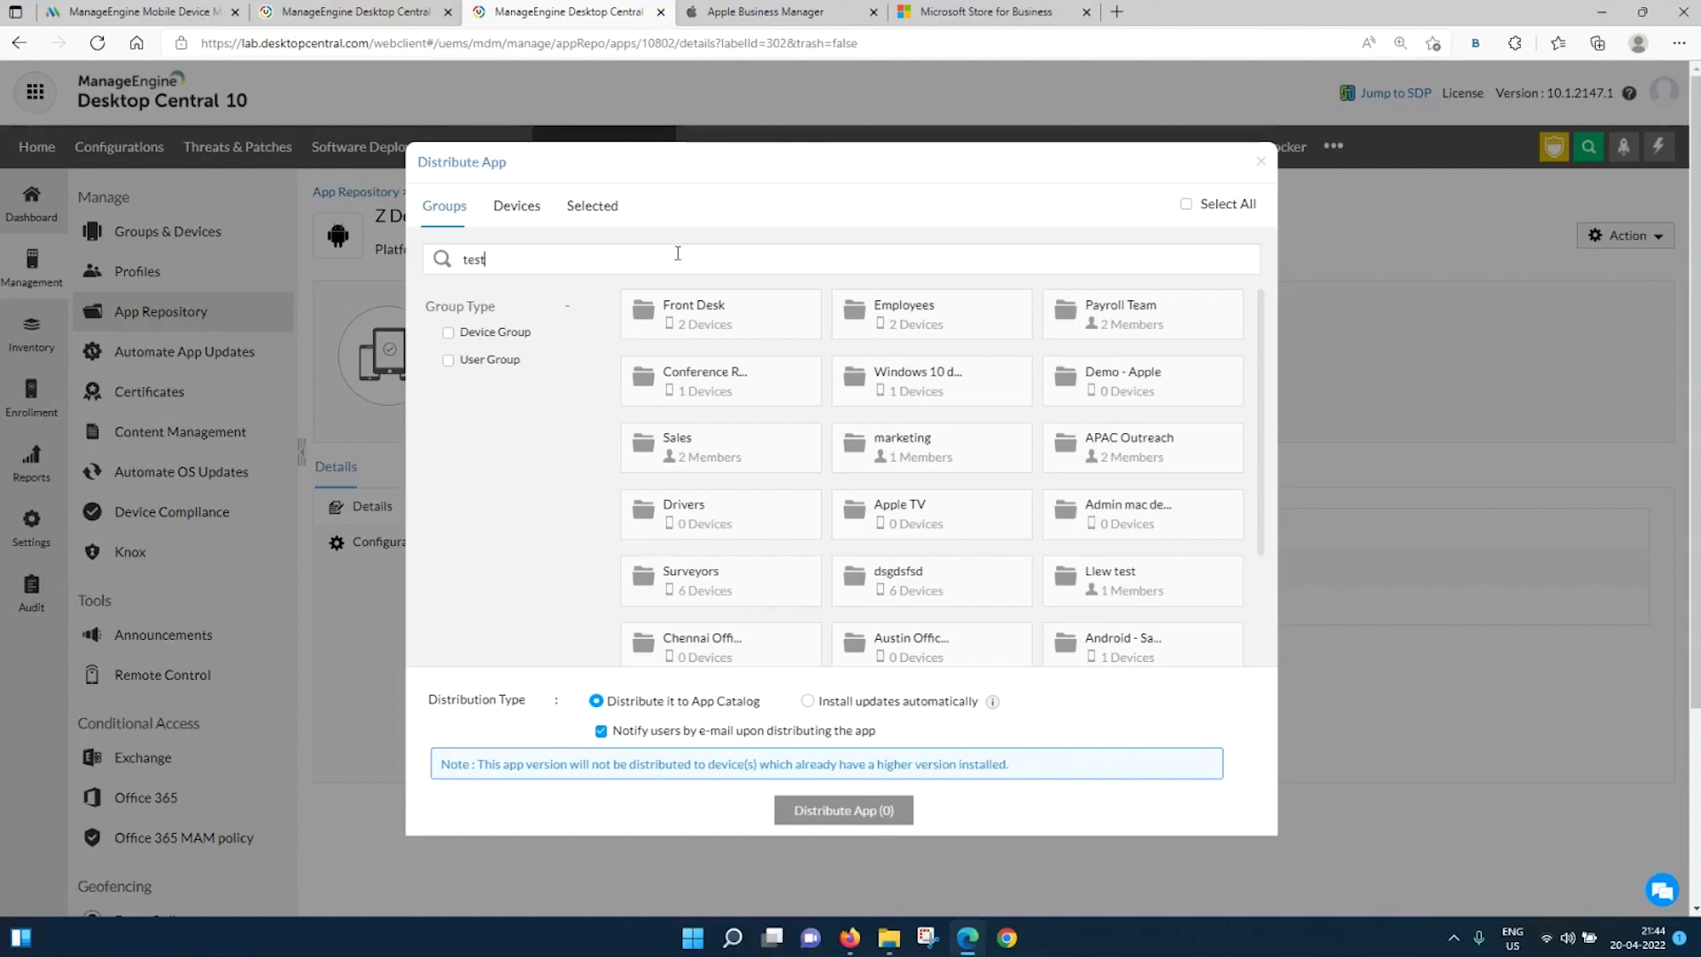
left_click(713, 331)
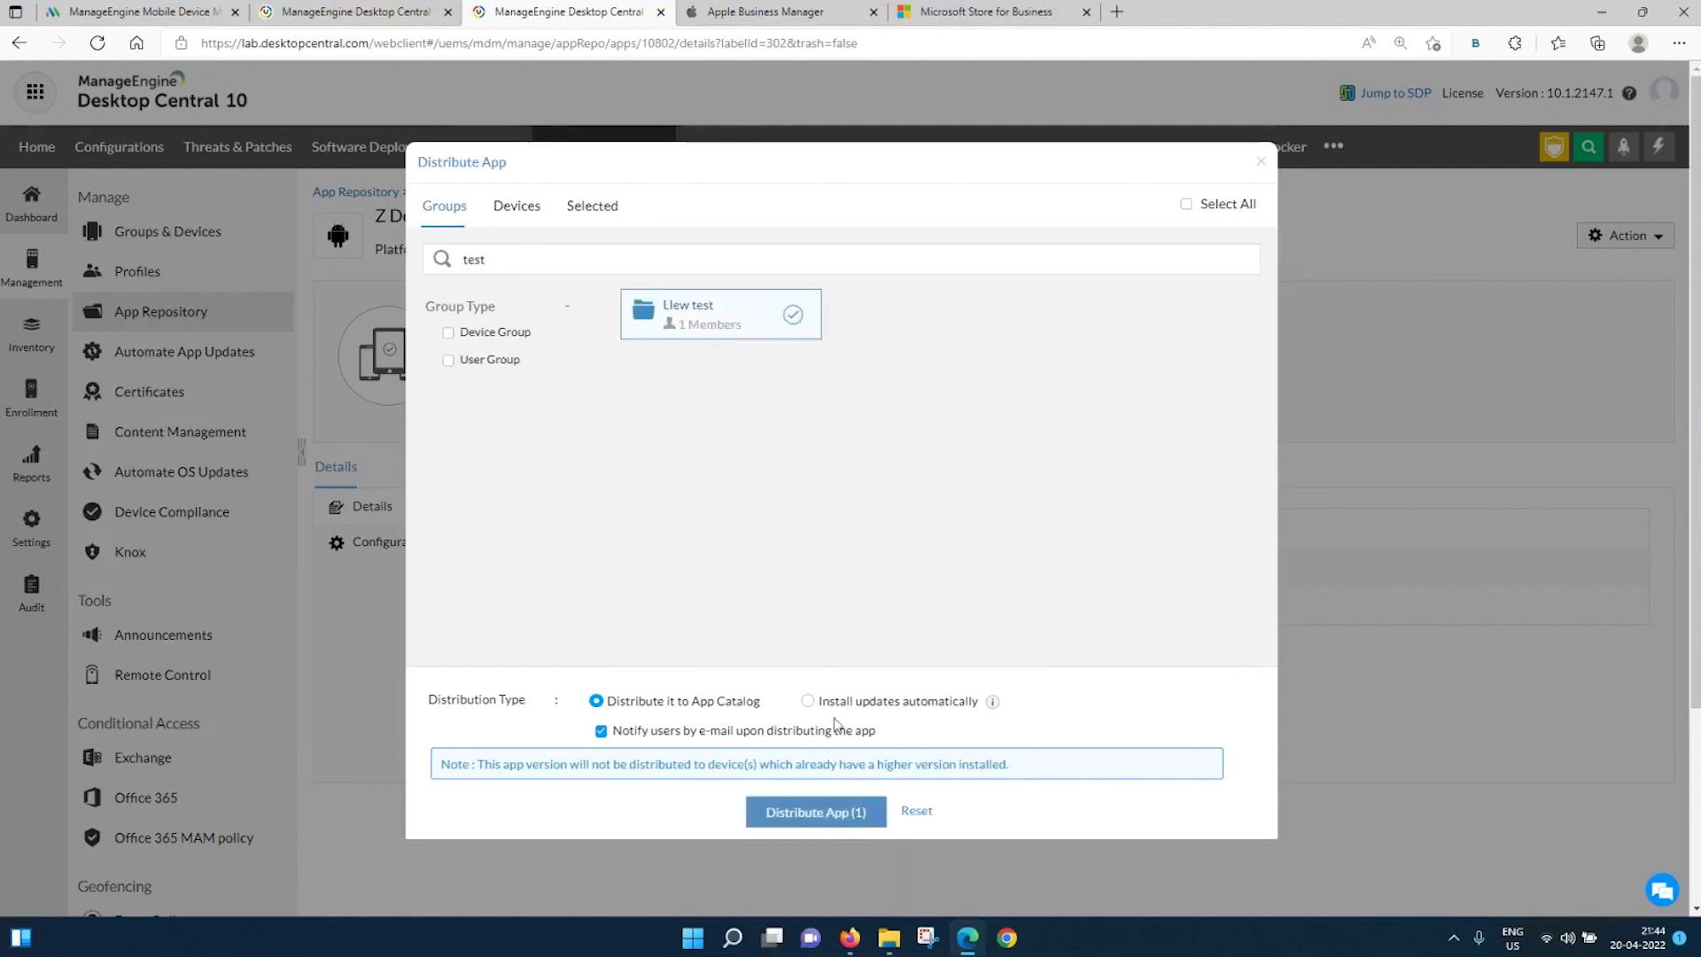
- Set updates to install automatically, close without distributing, and return to the App Repository list
left_click(807, 701)
left_click_drag(820, 701, 952, 701)
left_click(1260, 161)
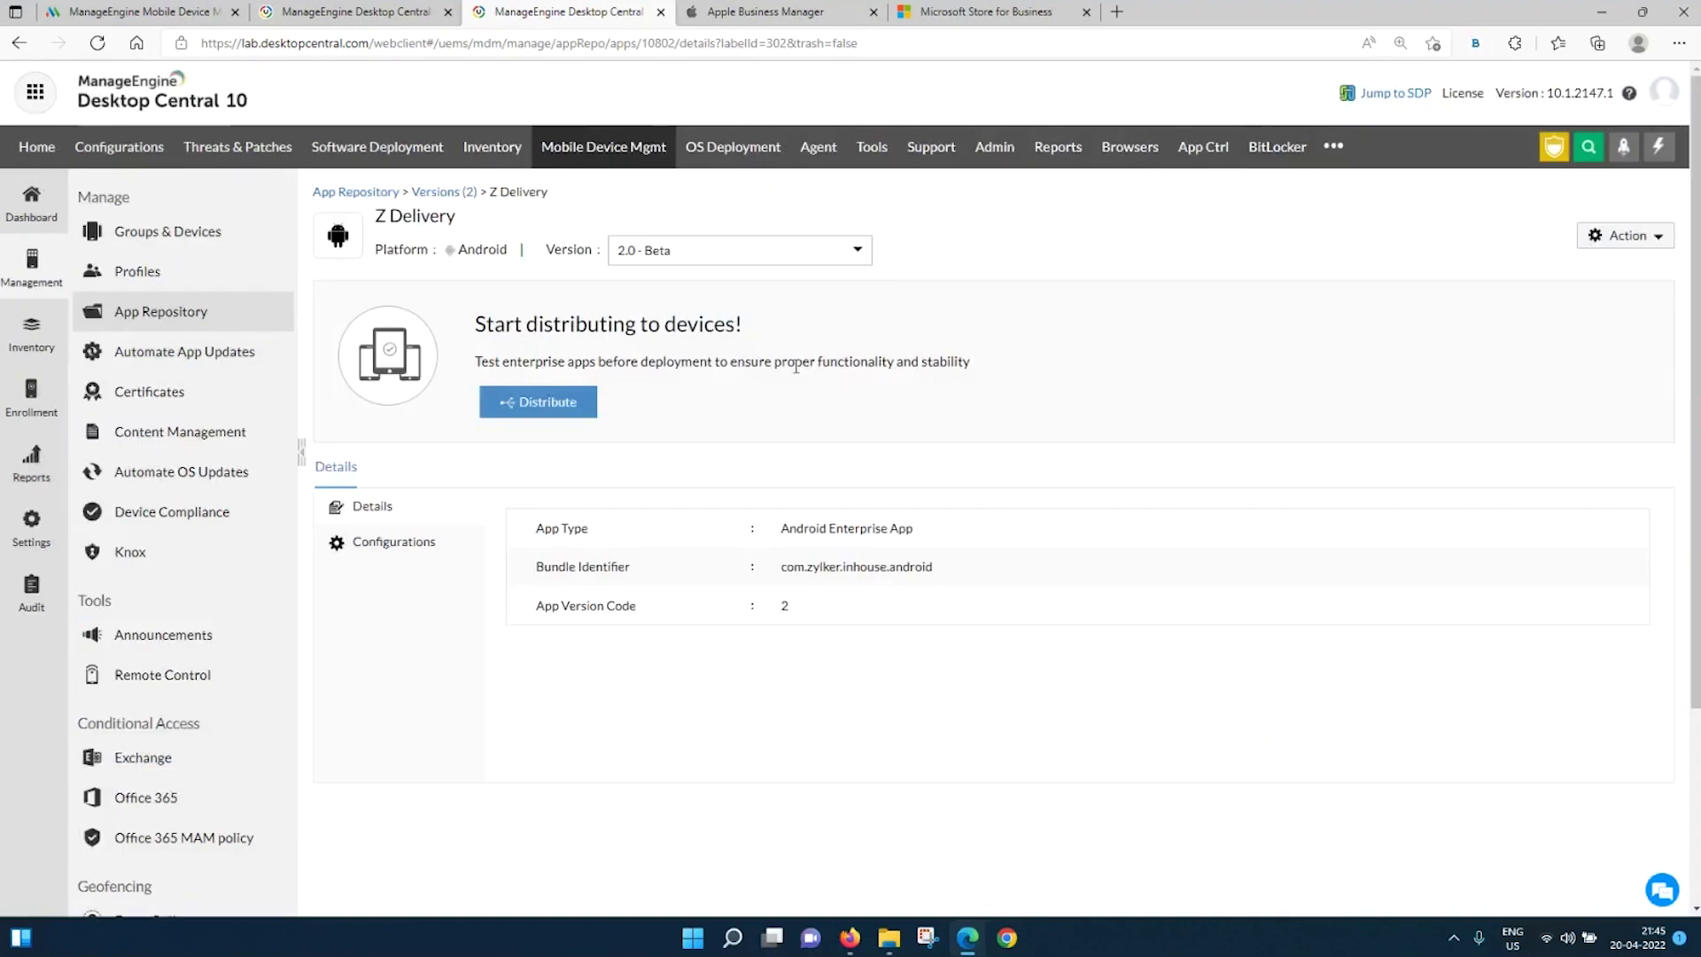
left_click(775, 266)
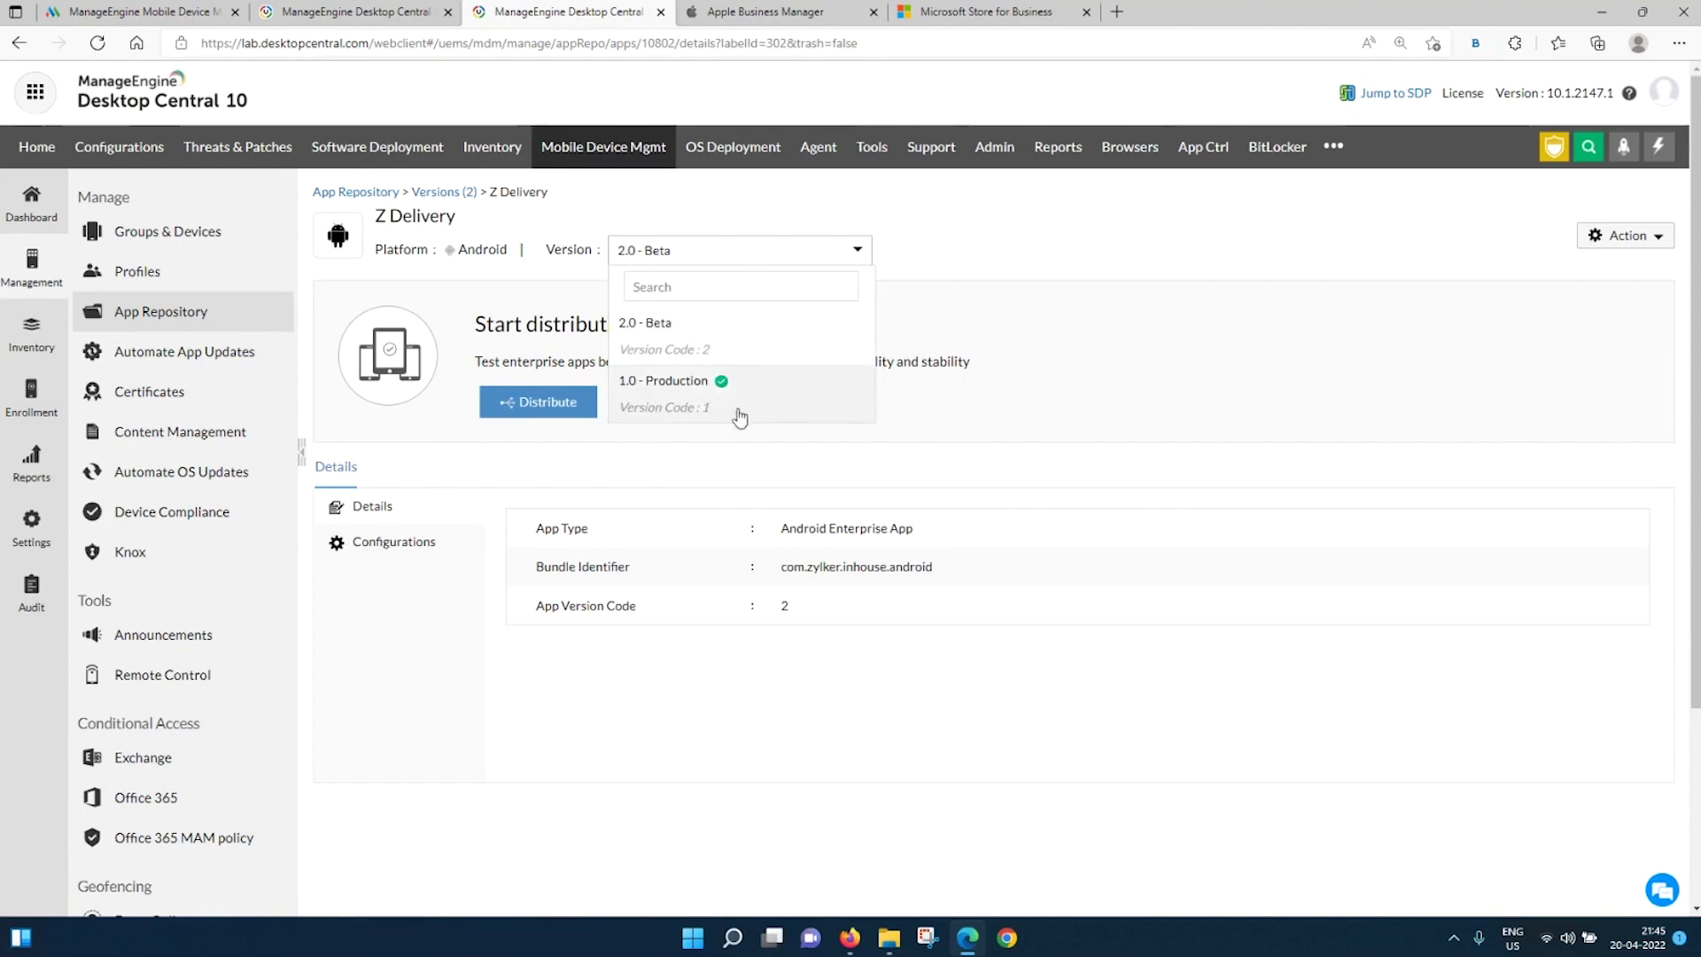
left_click(178, 310)
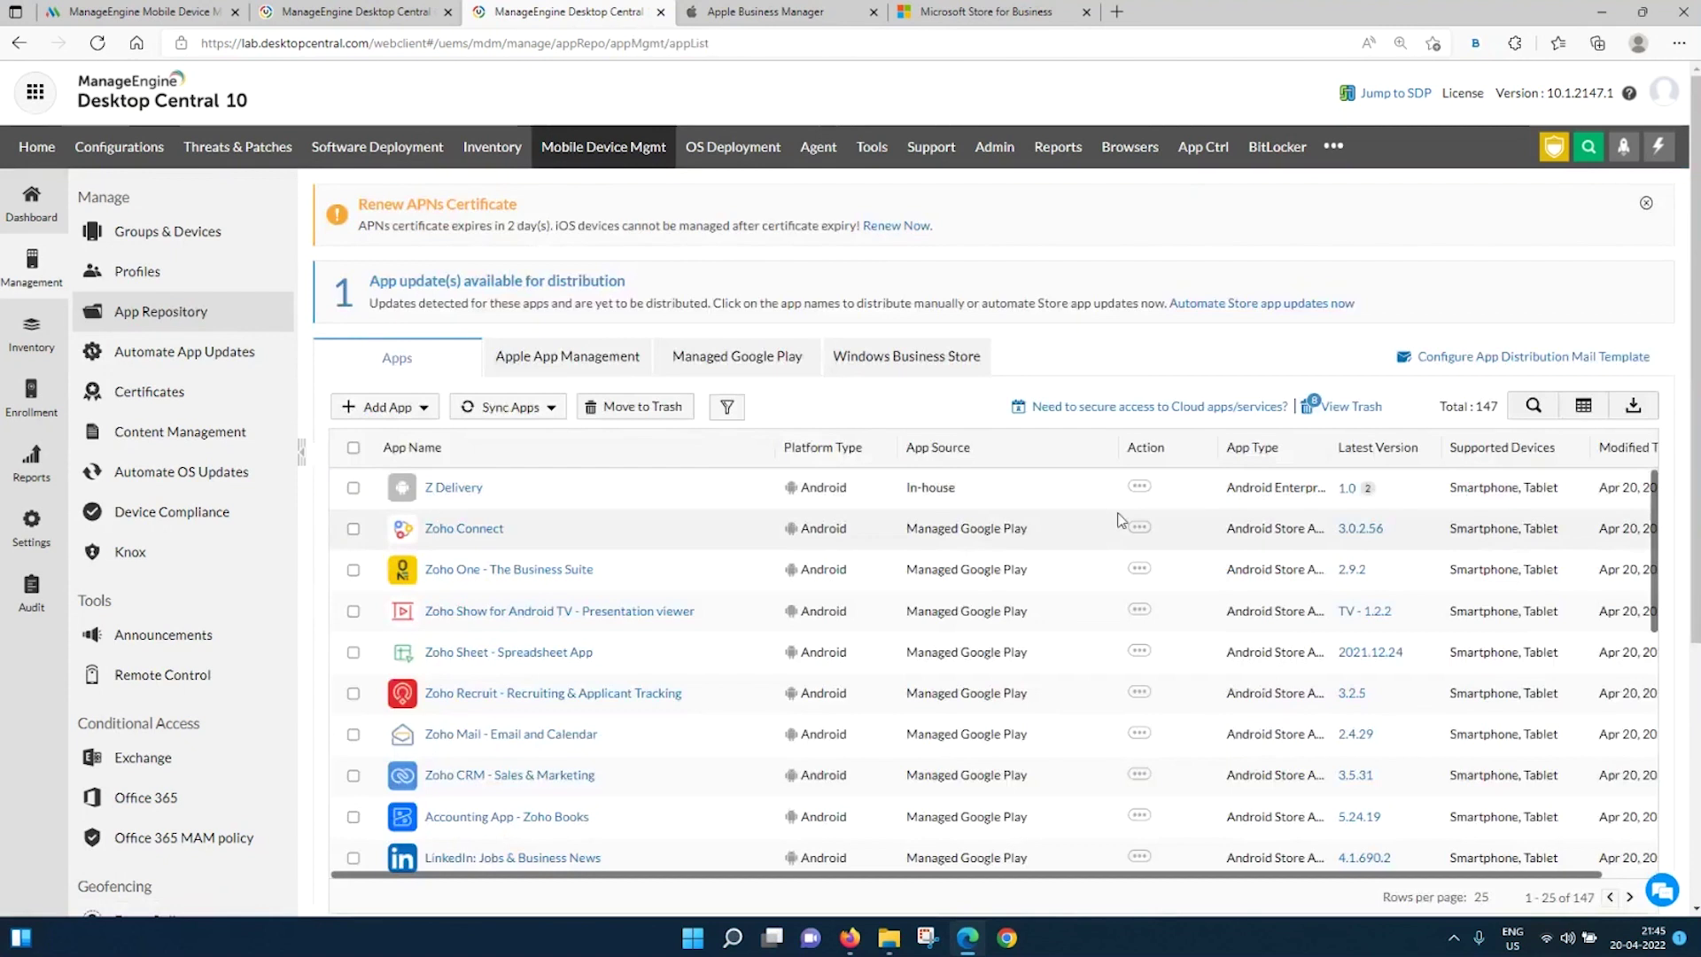
- Upload Z_Delivery_3.01.apk as a new version of the Z Delivery app
left_click(1139, 489)
left_click(1087, 527)
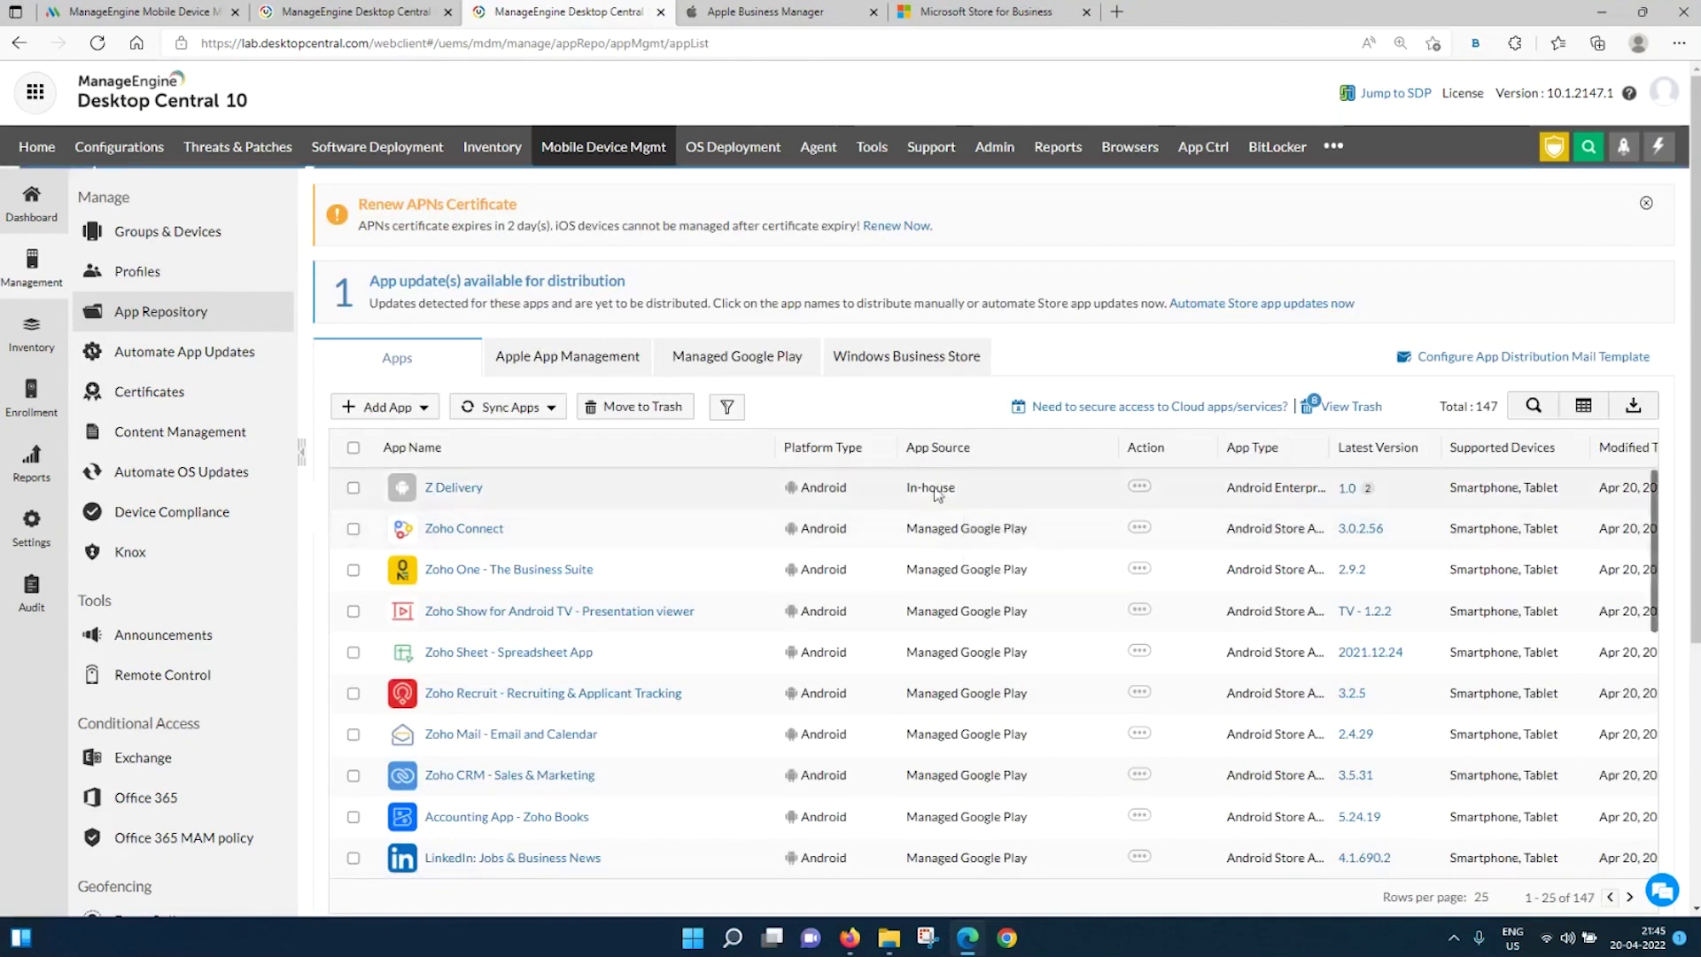
left_click(1000, 359)
left_click(261, 197)
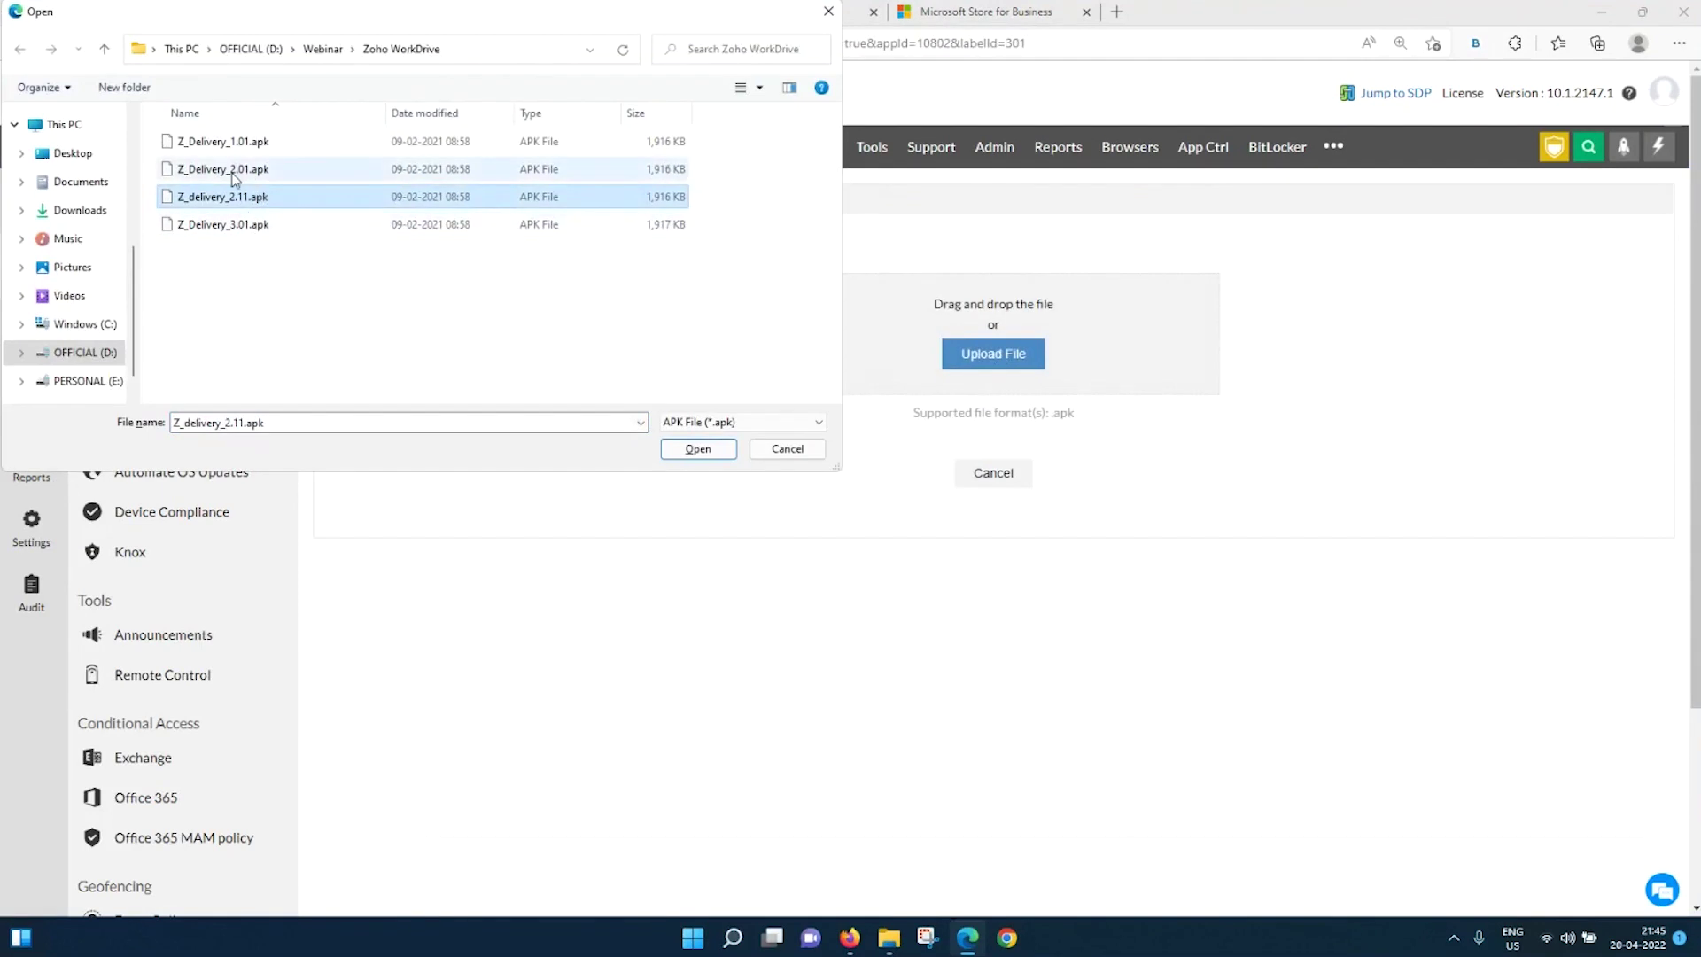
left_click(232, 225)
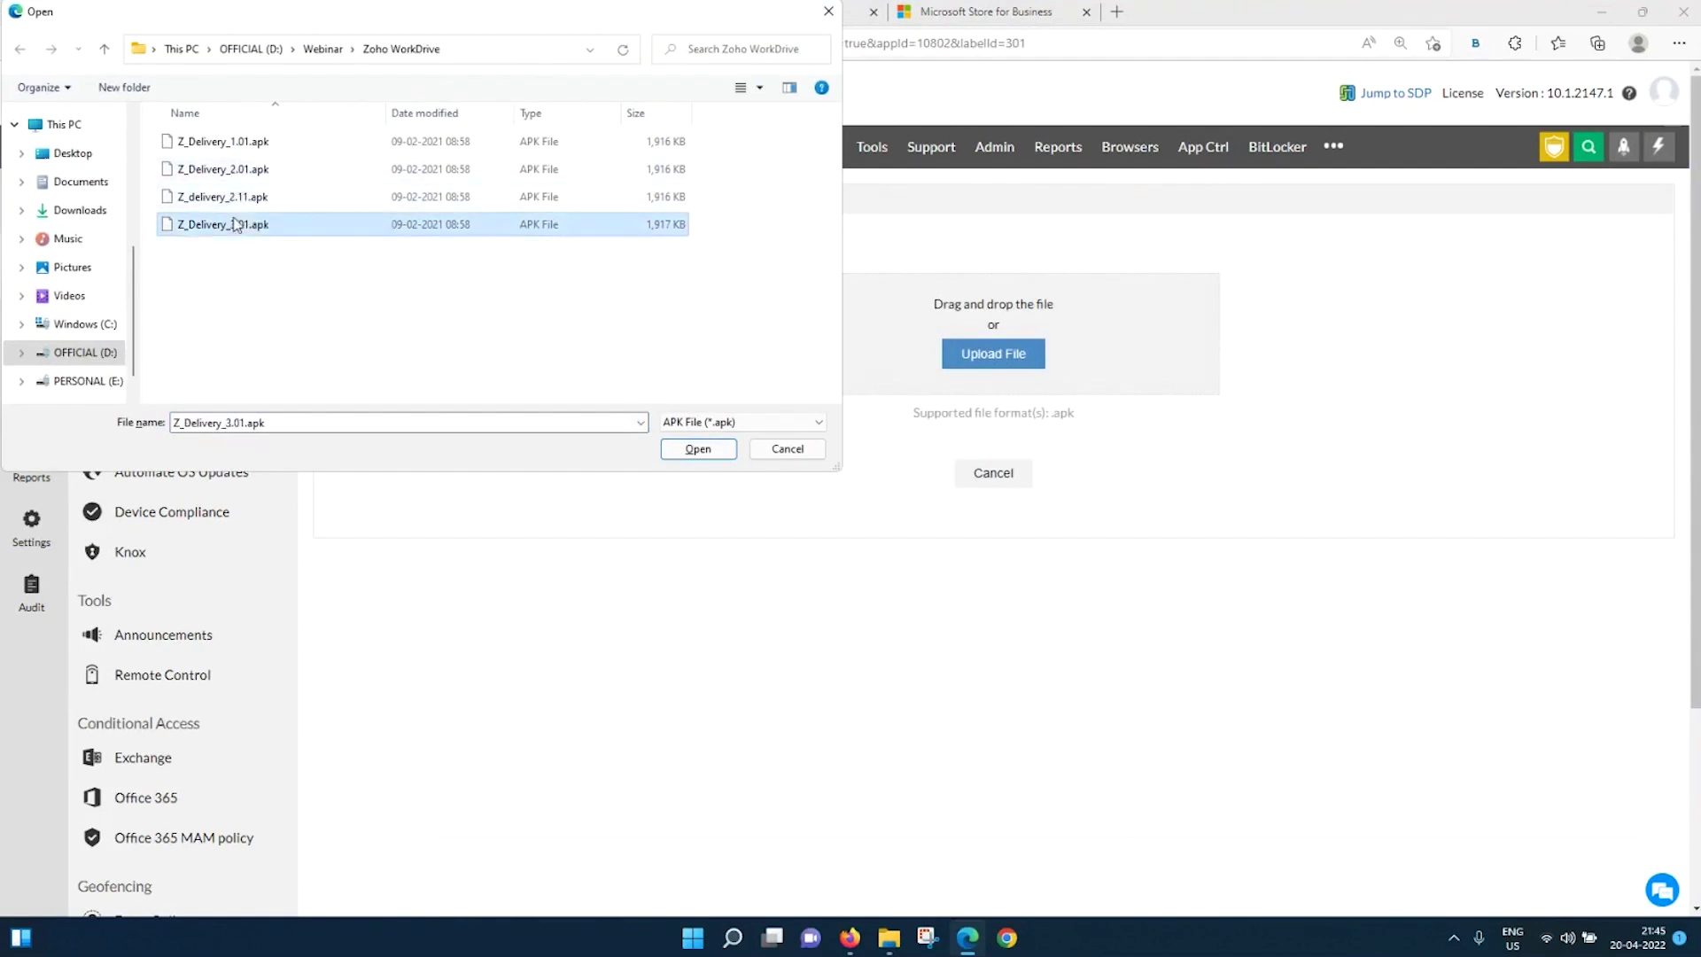
left_click(696, 450)
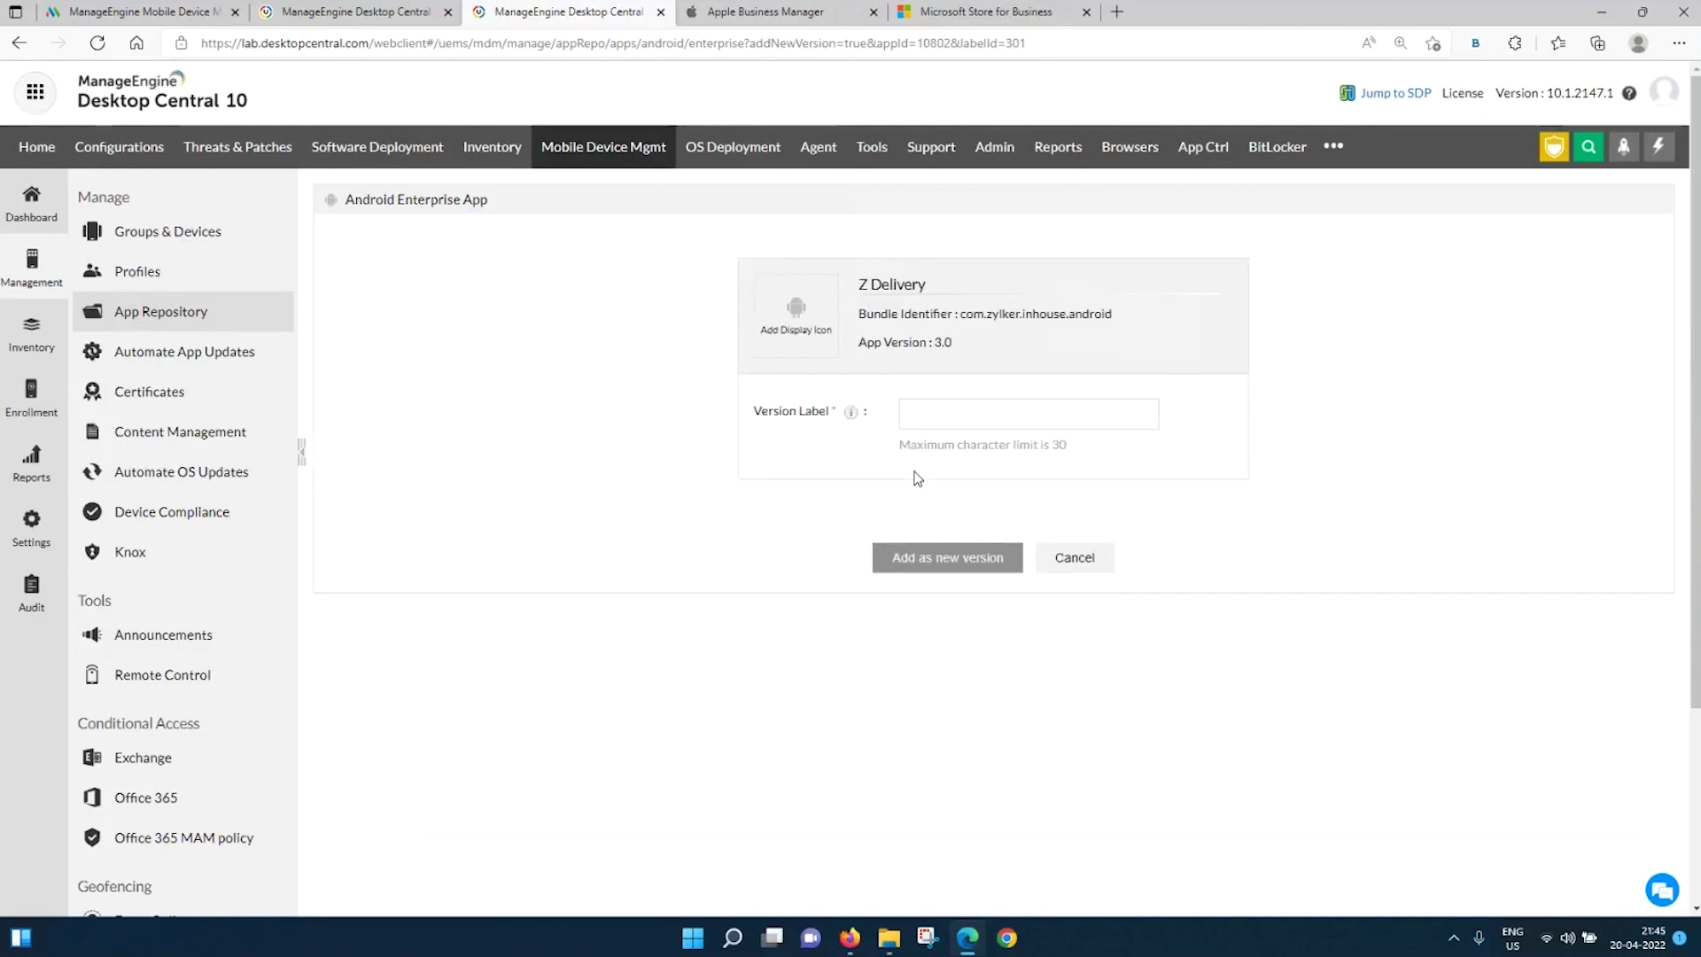
- Label it Secondbeta, add it as version 3.0, and review the Z Delivery version list
left_click(943, 422)
type("Secondbeta")
left_click(948, 479)
left_click(953, 561)
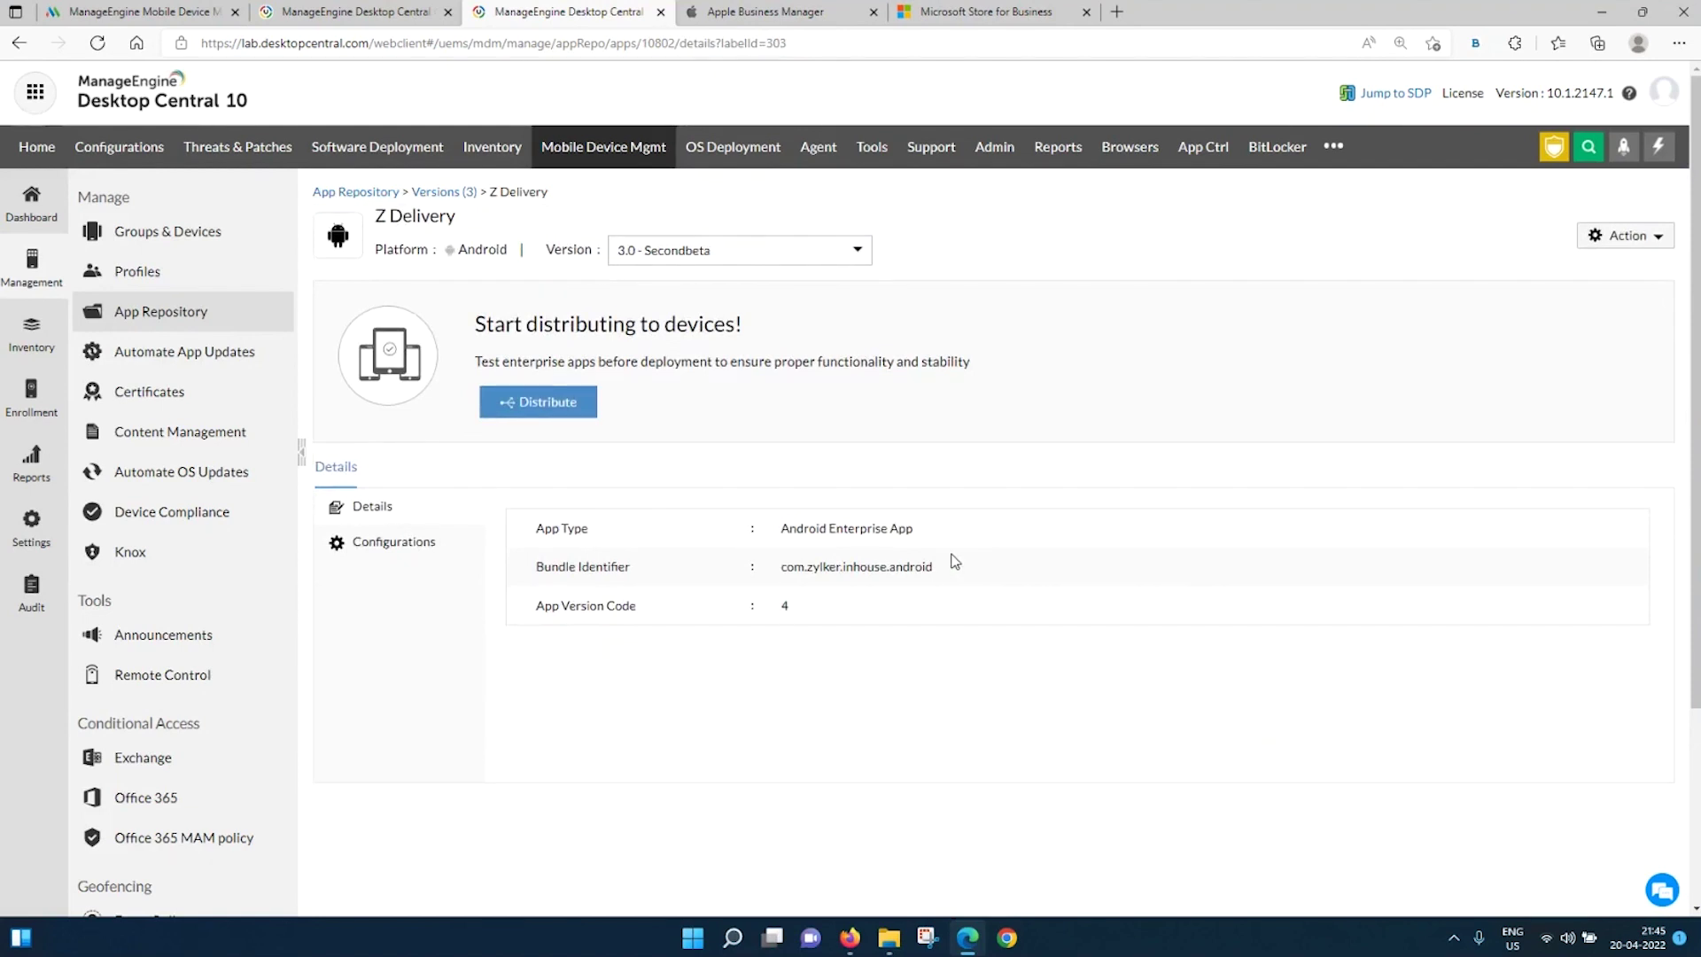
left_click(1602, 241)
left_click(752, 258)
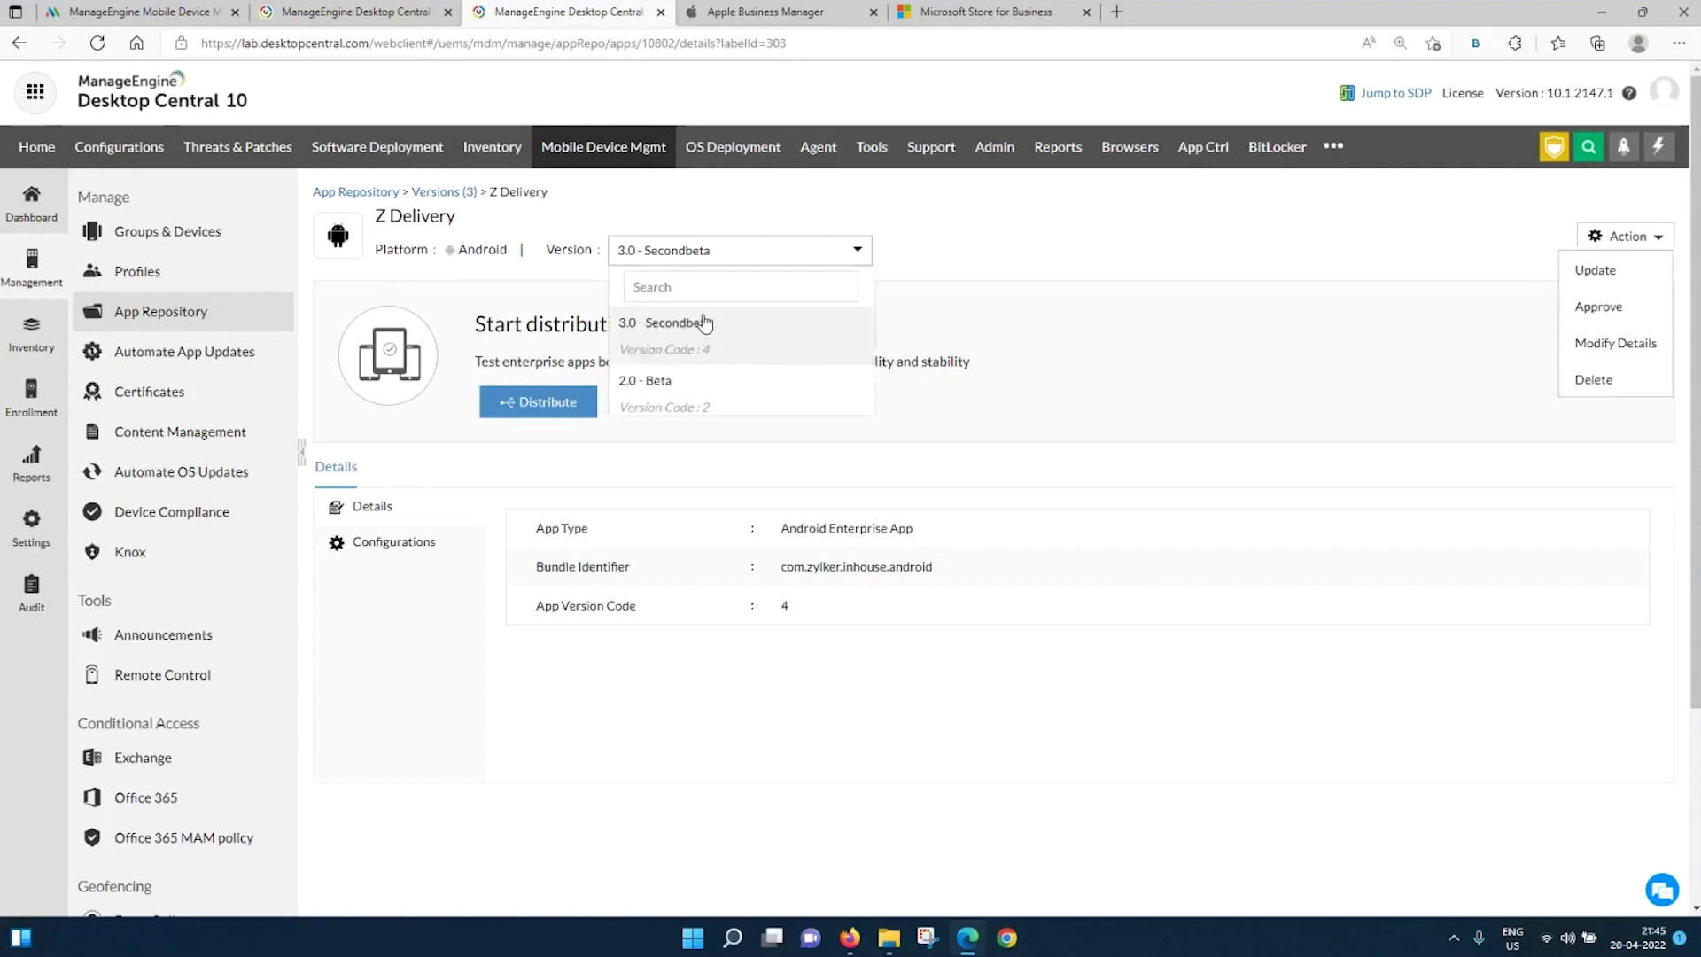
left_click(995, 265)
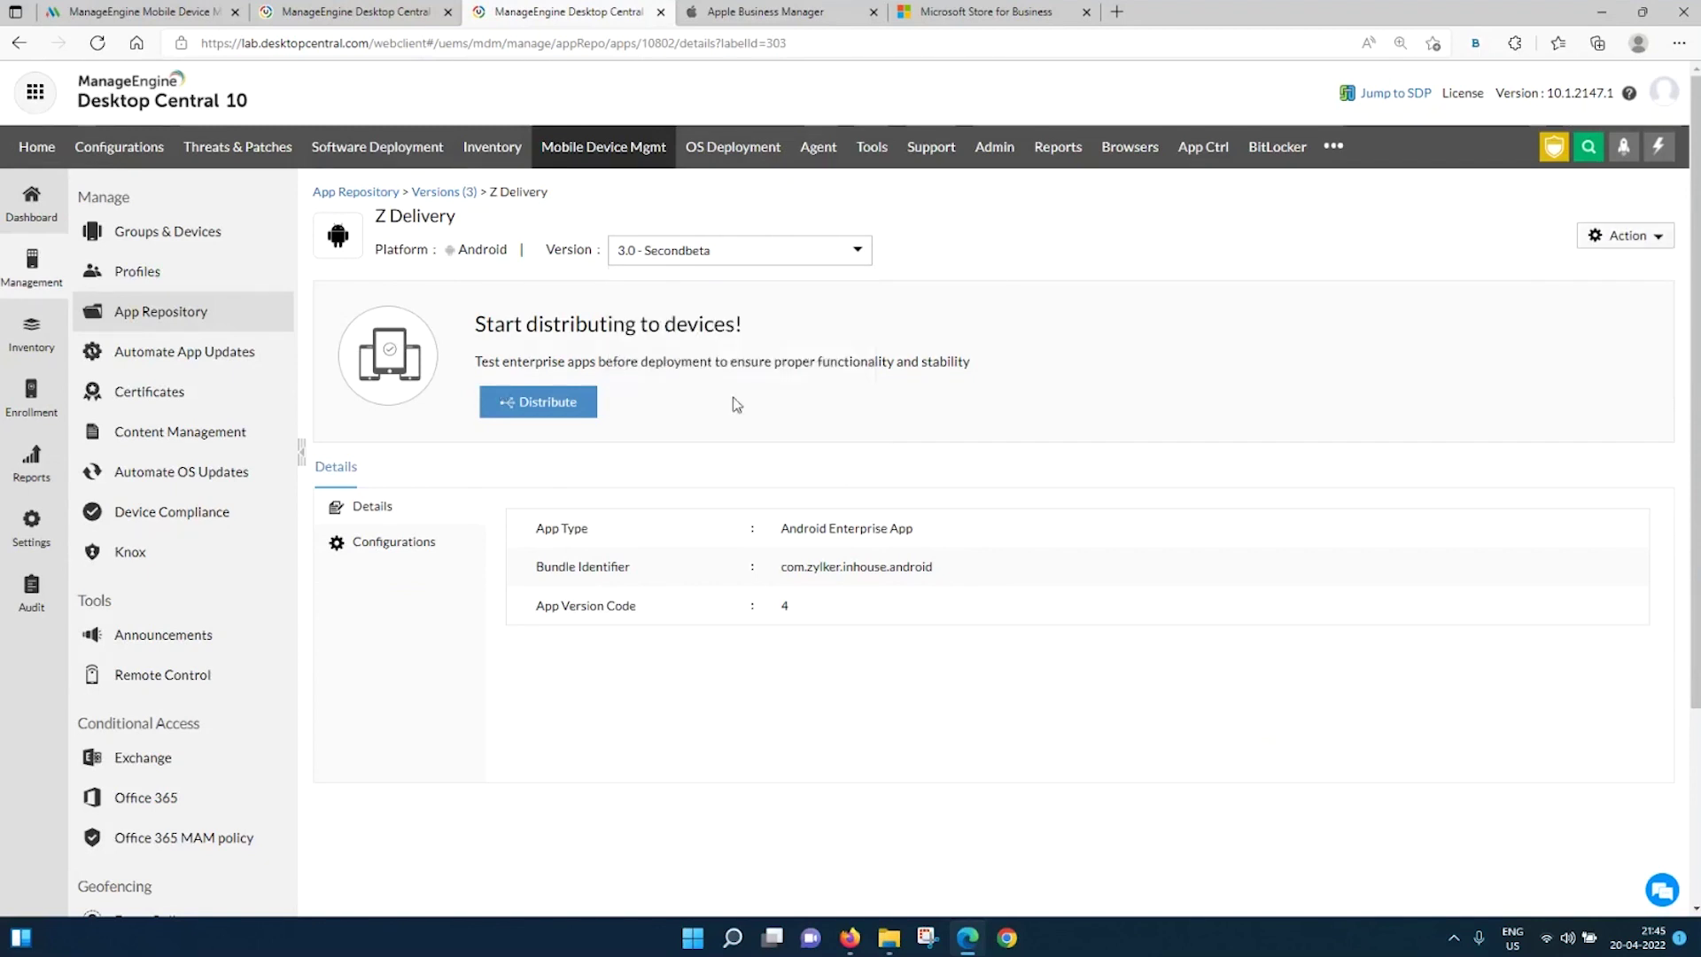
left_click(1608, 238)
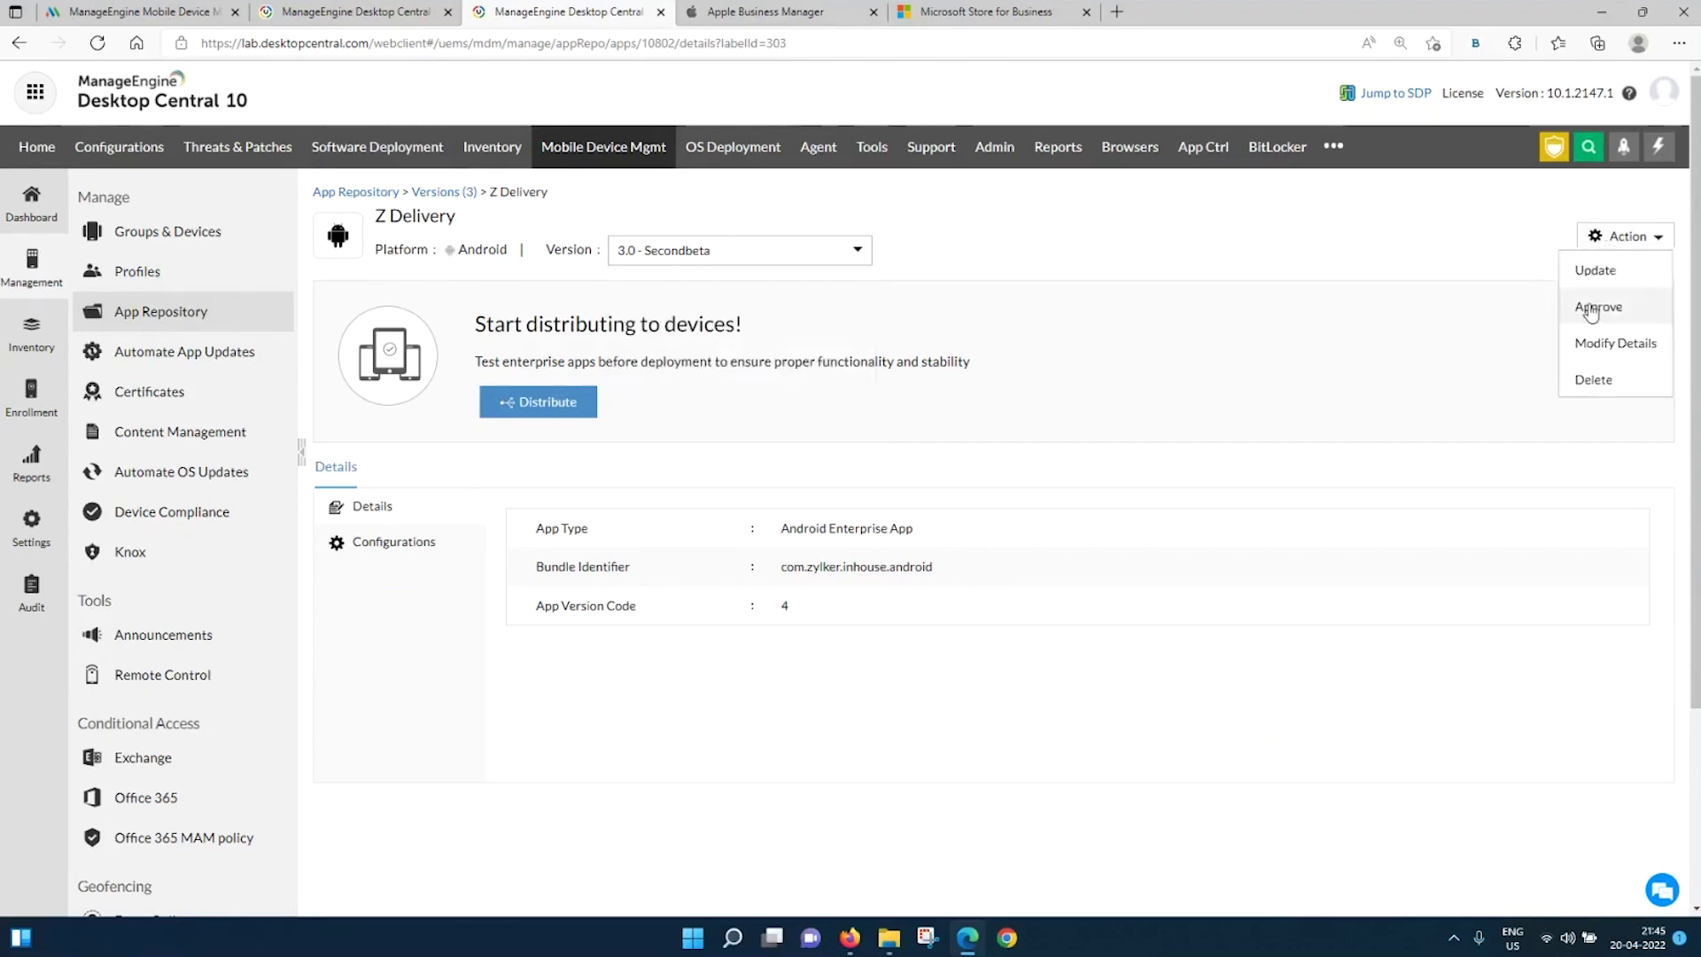
left_click(1592, 309)
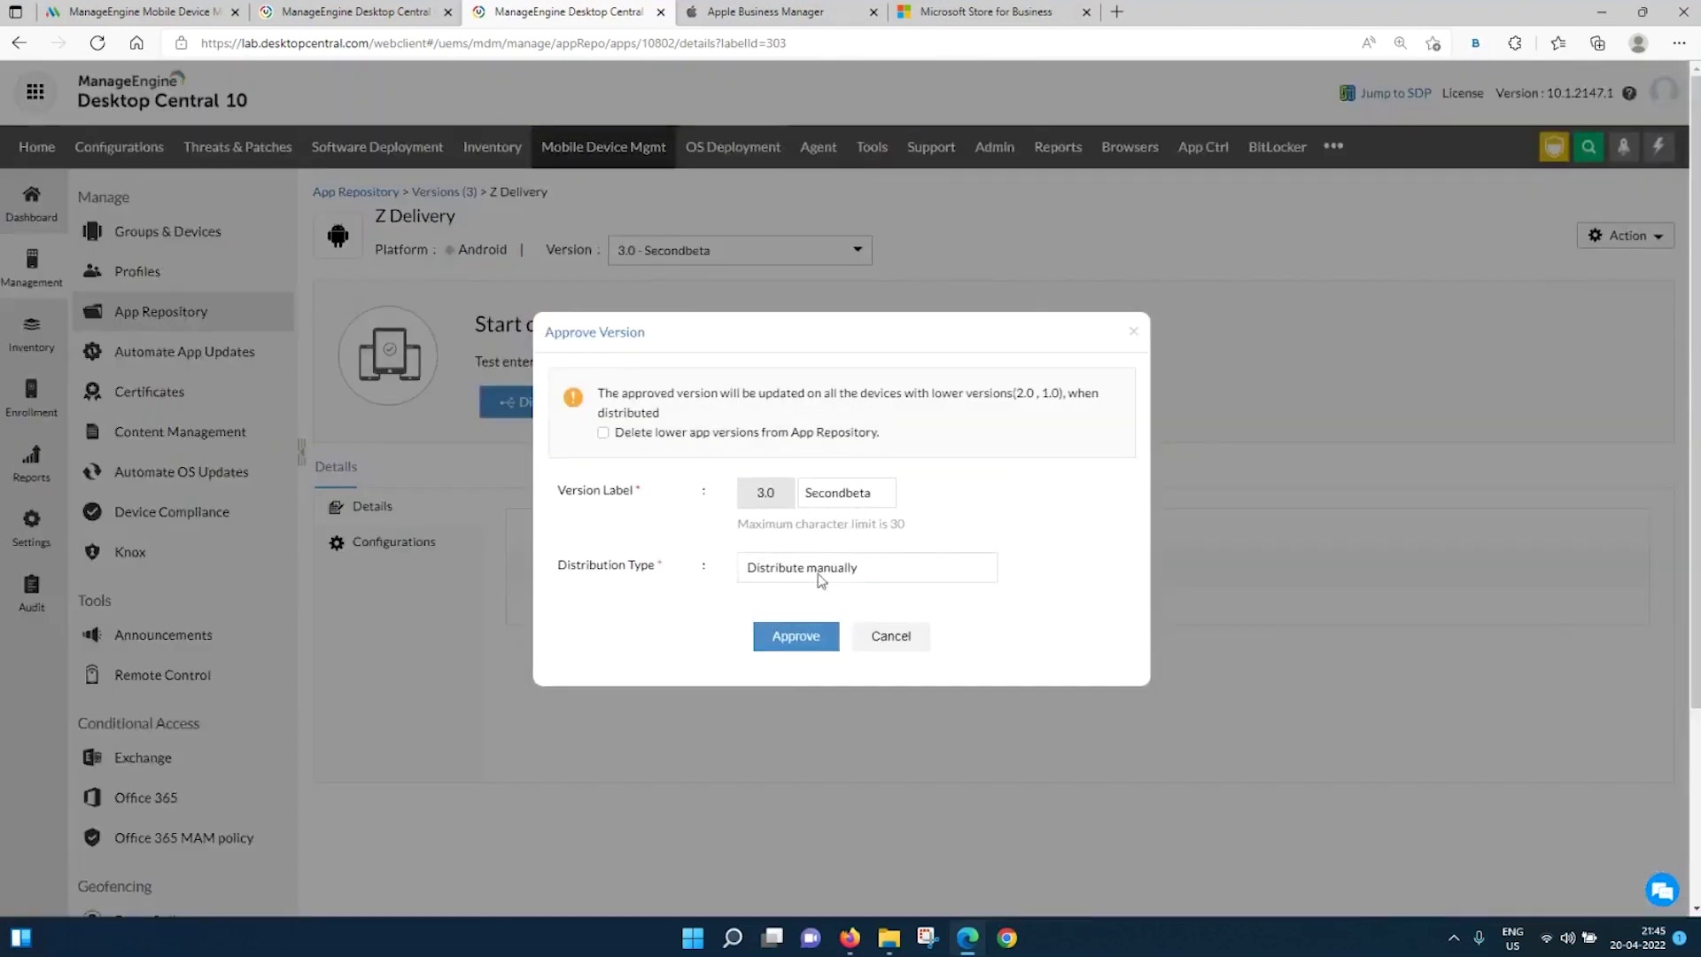
left_click(816, 584)
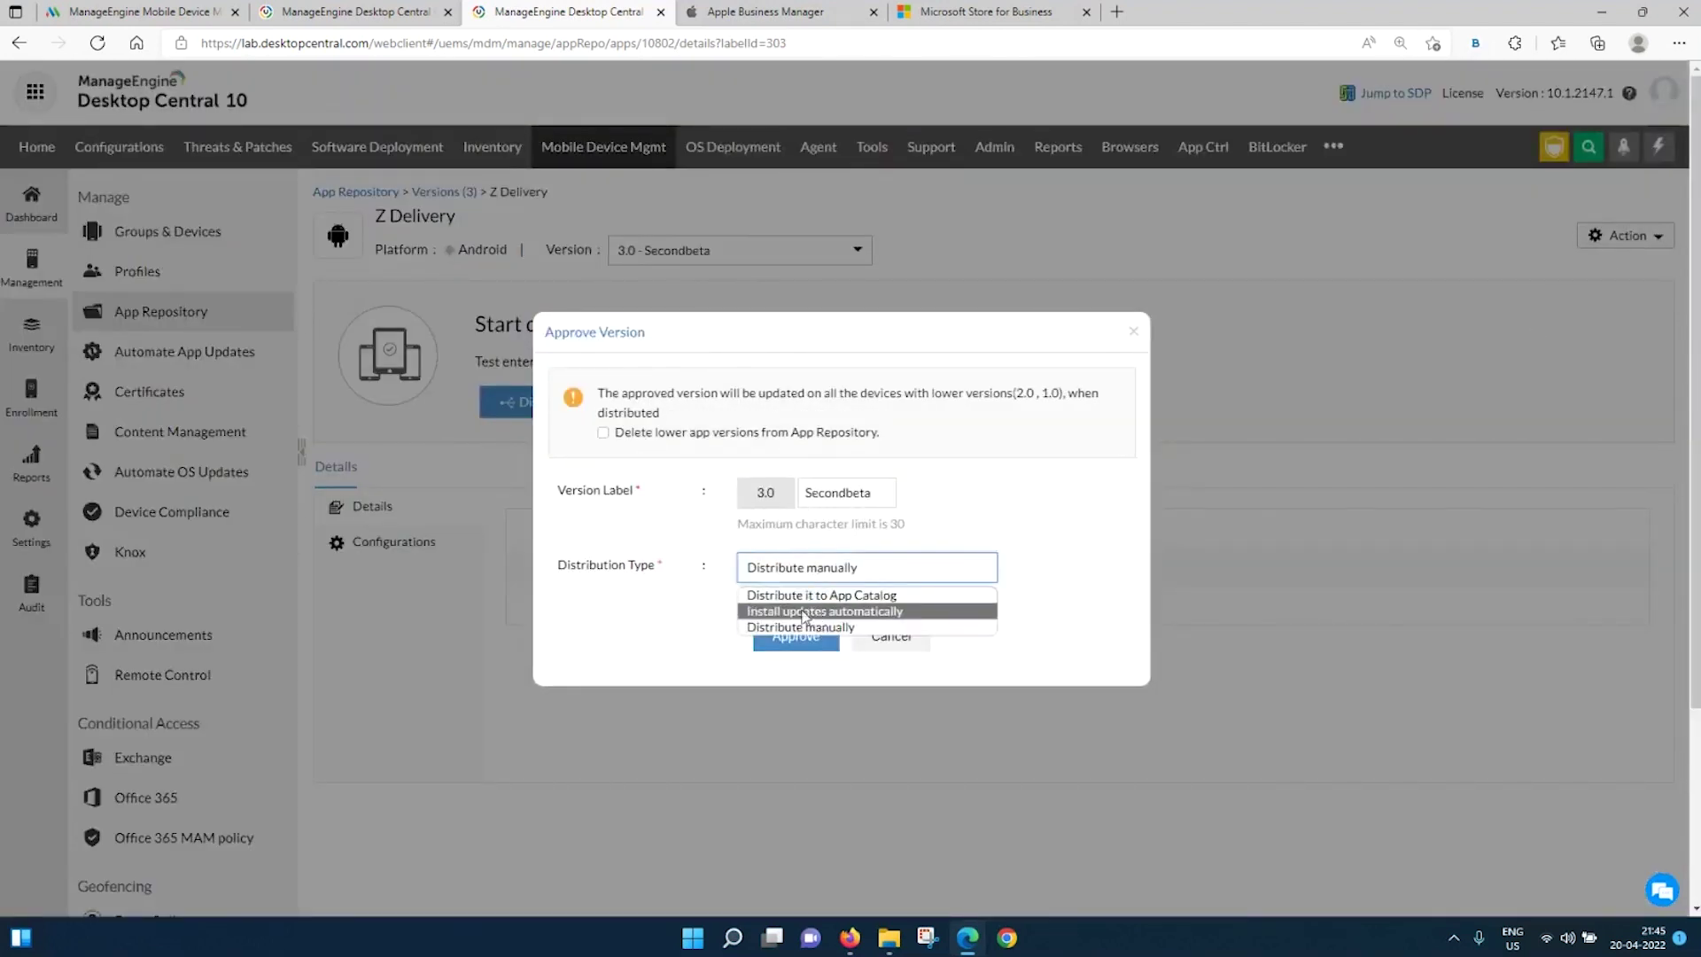
left_click(798, 611)
left_click(746, 601)
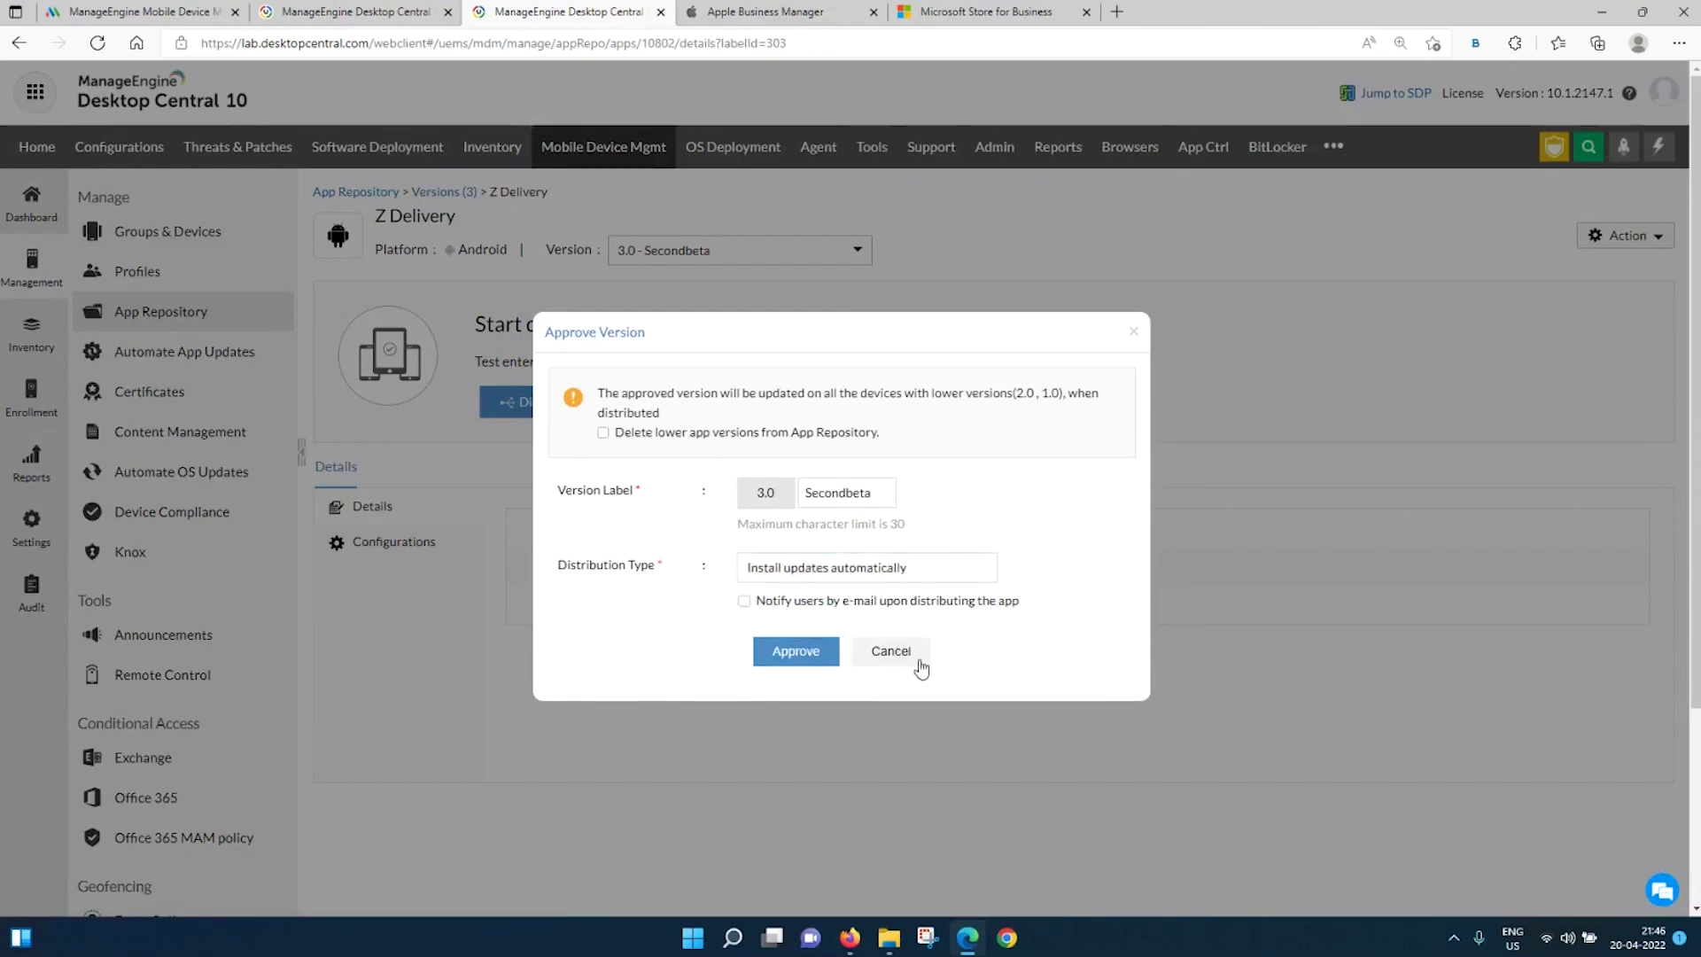
left_click(915, 663)
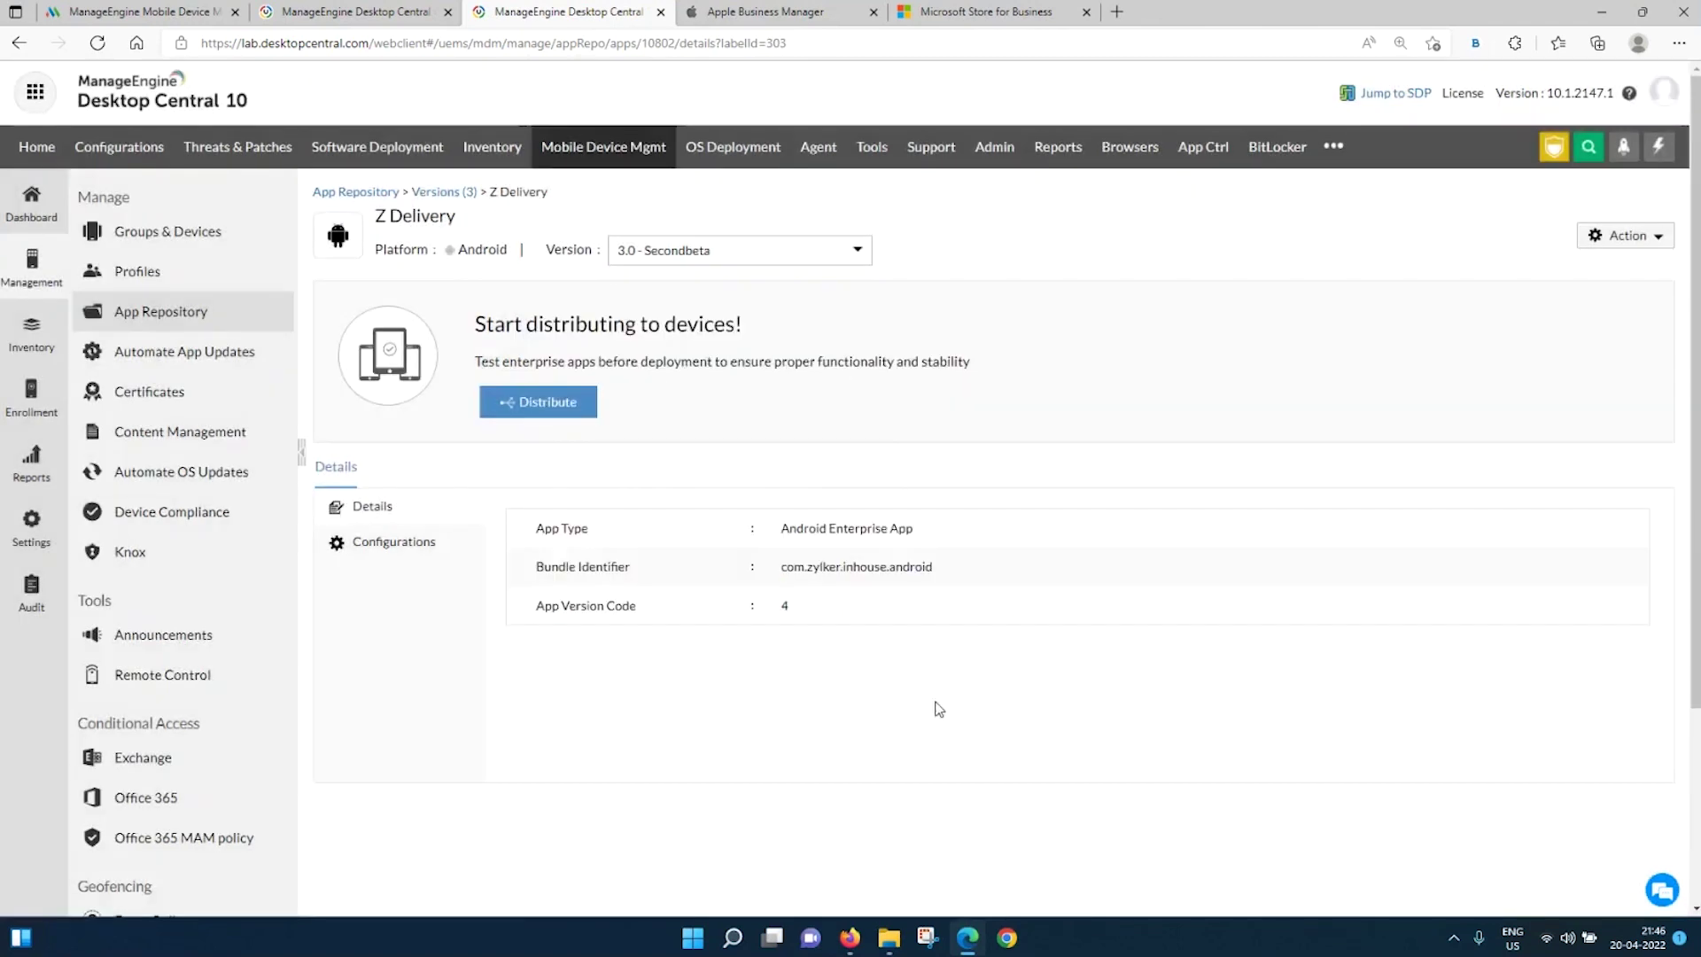
key("alt+Tab")
left_click(695, 939)
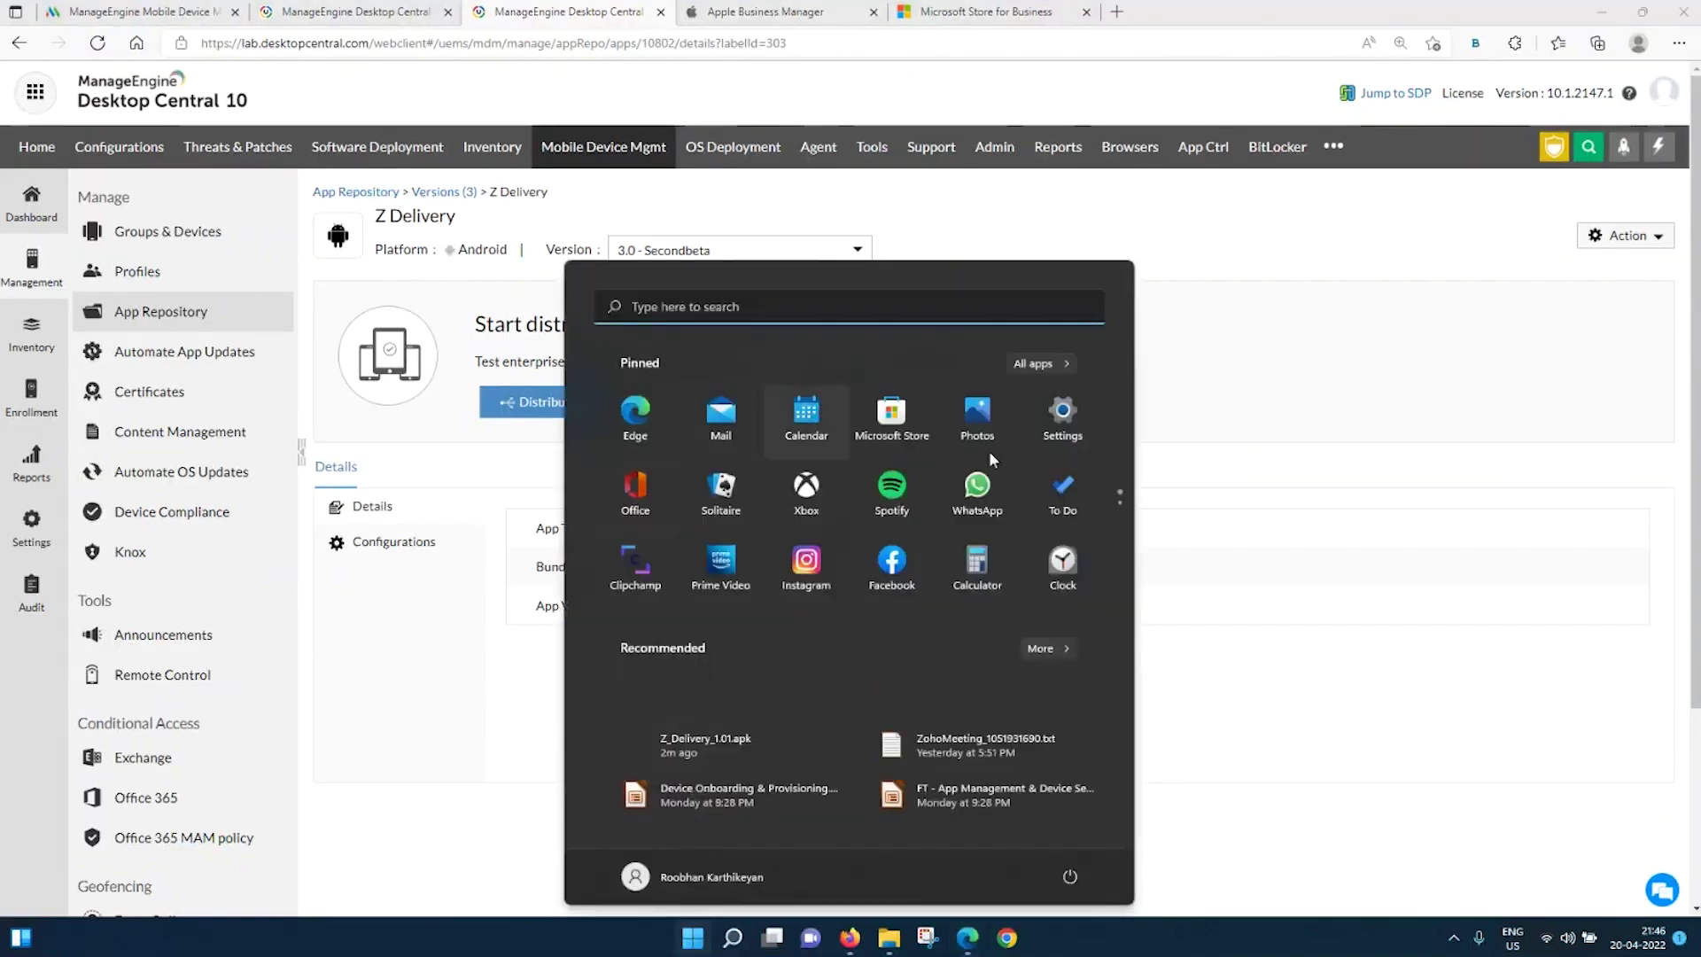
left_click(1264, 387)
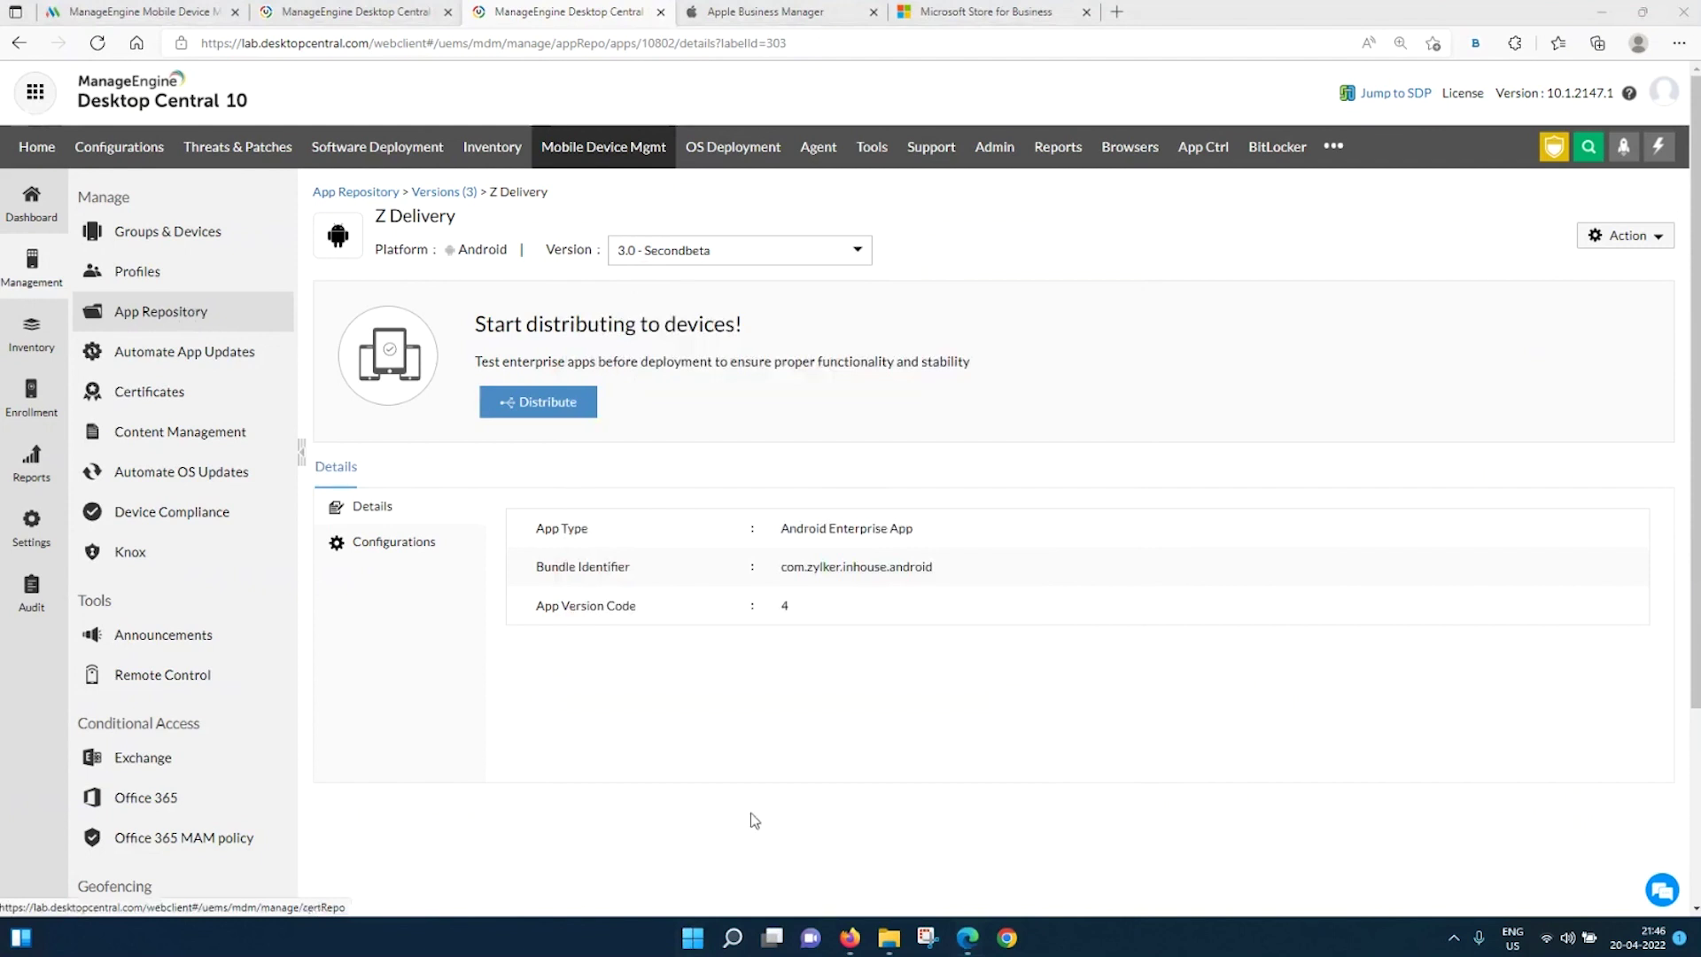
left_click(850, 941)
left_click(918, 732)
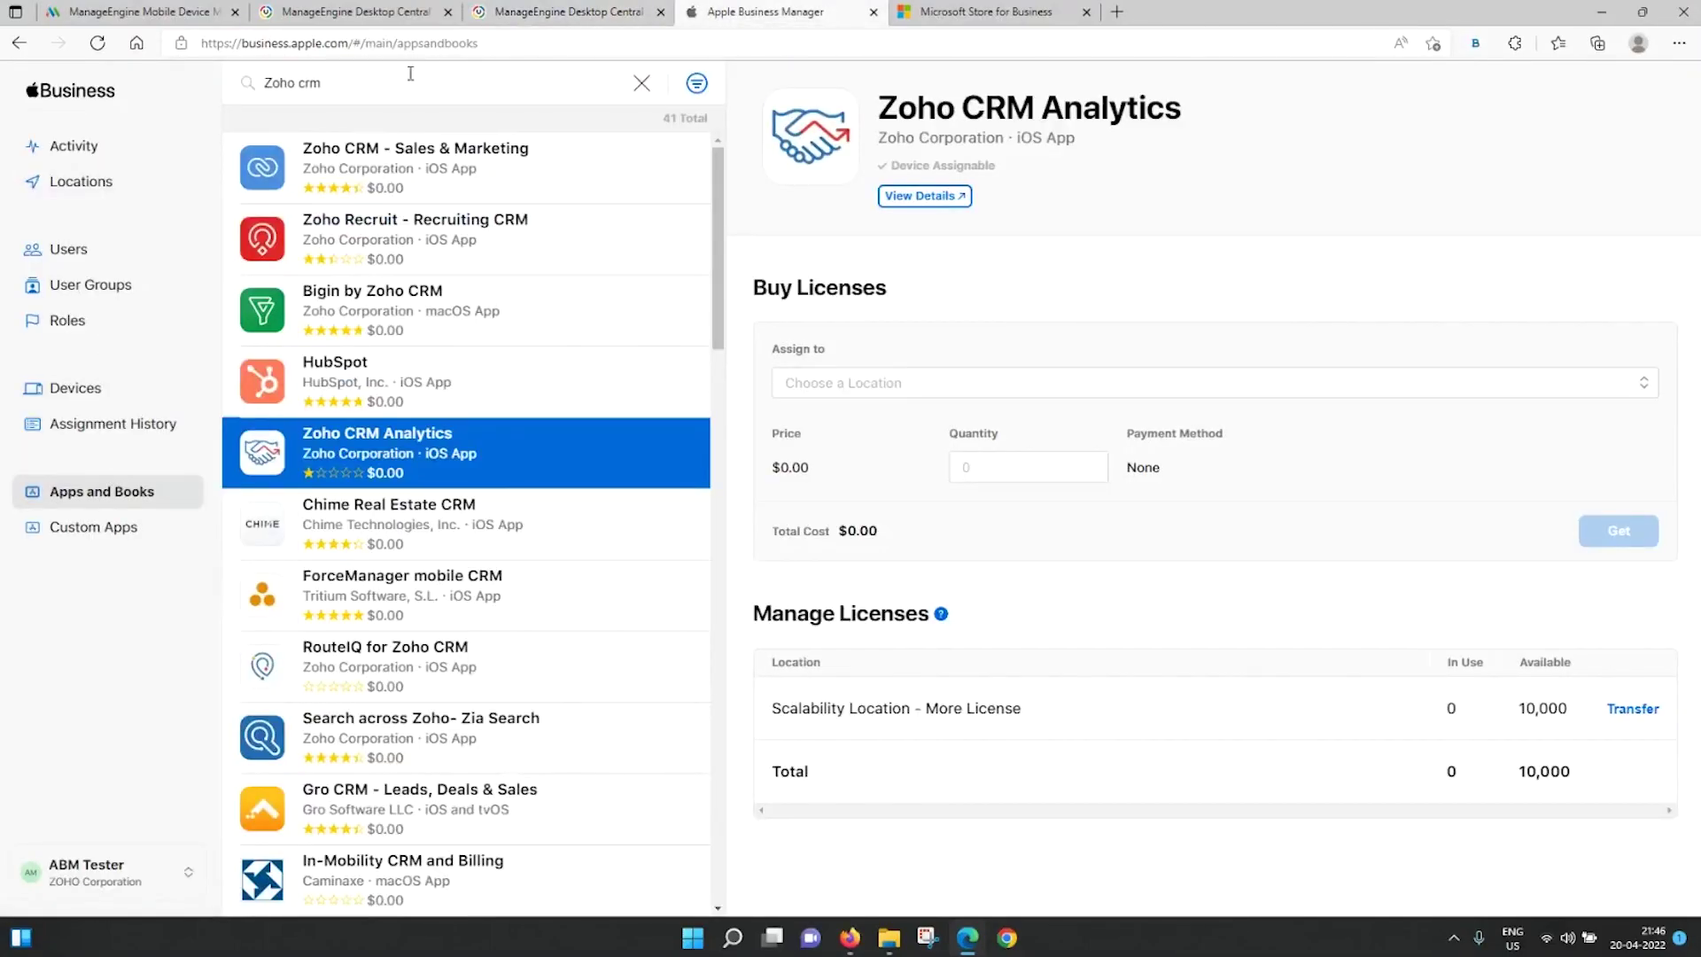
left_click(484, 51)
left_click_drag(484, 51, 321, 45)
left_click(110, 500)
left_click(541, 13)
- Filter the Groups & Devices device list to show only laptops
left_click(164, 230)
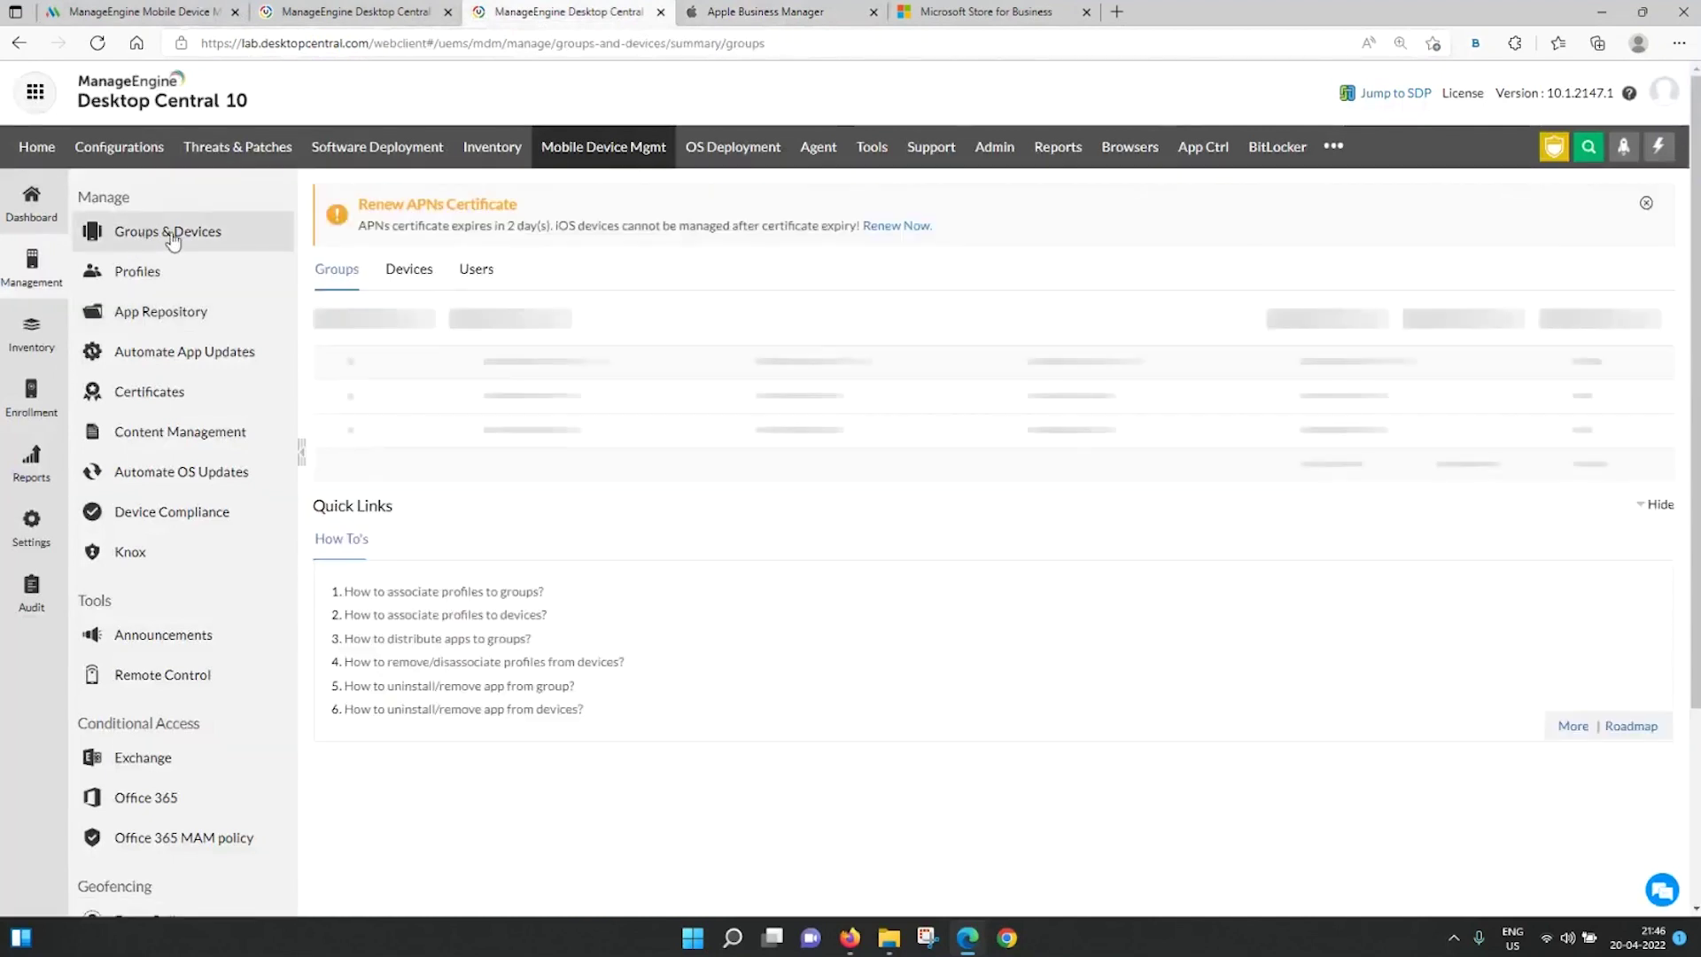
left_click(410, 271)
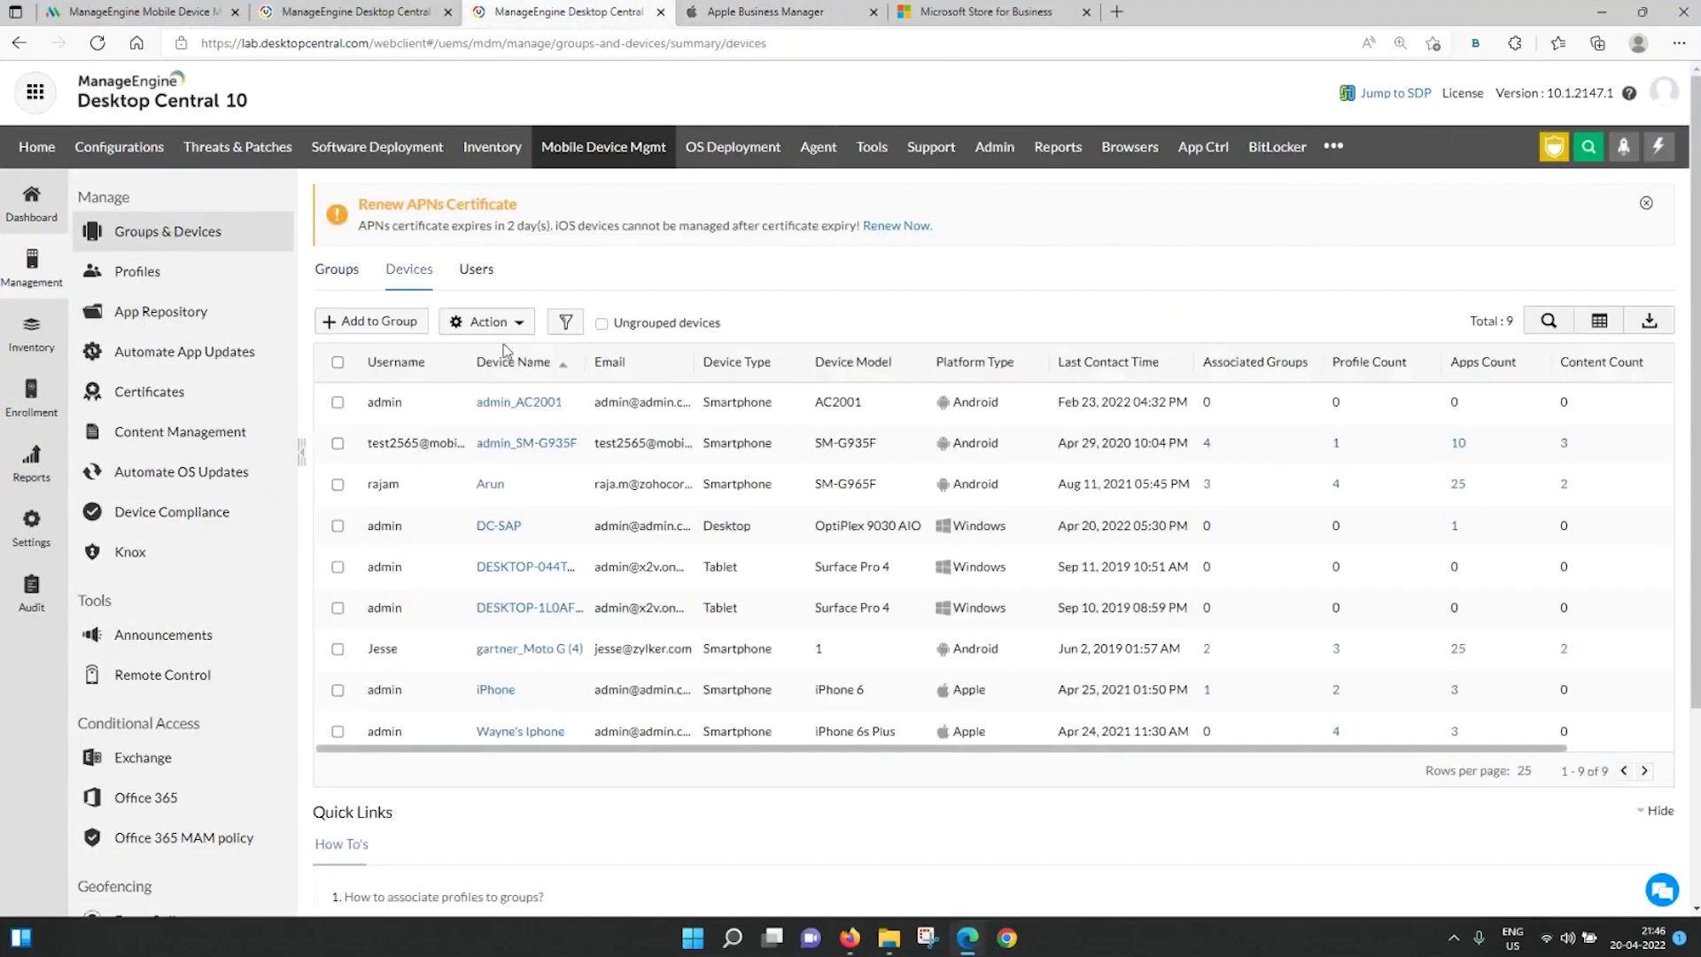
left_click(565, 323)
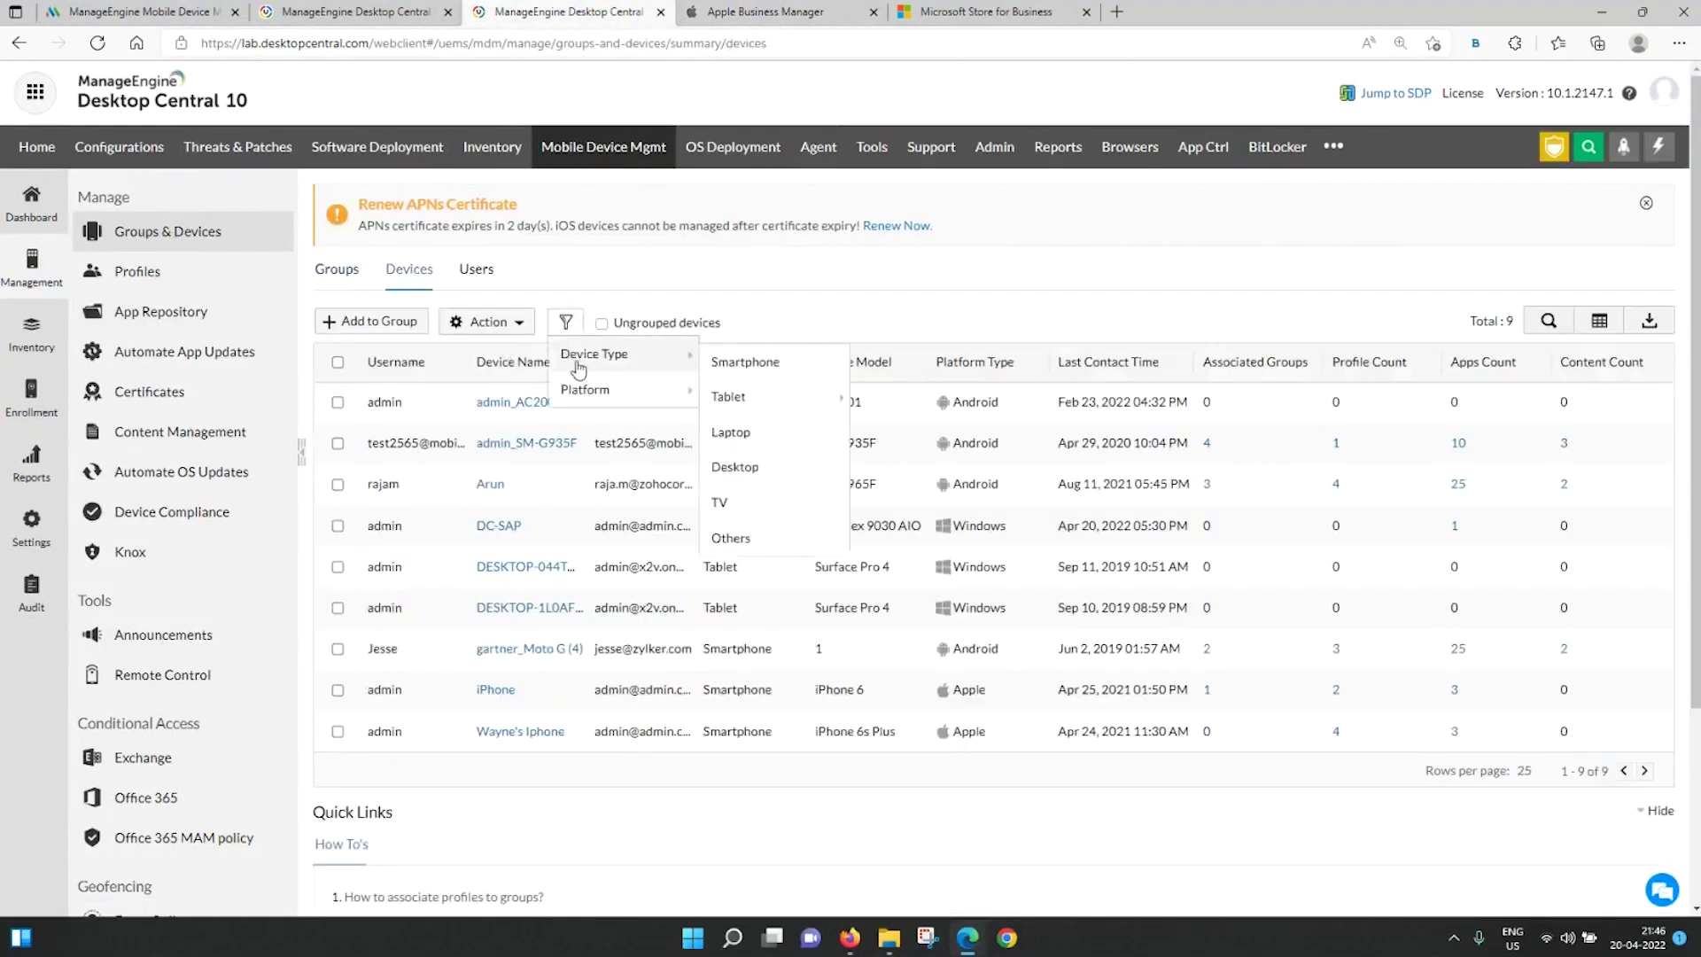
left_click(721, 429)
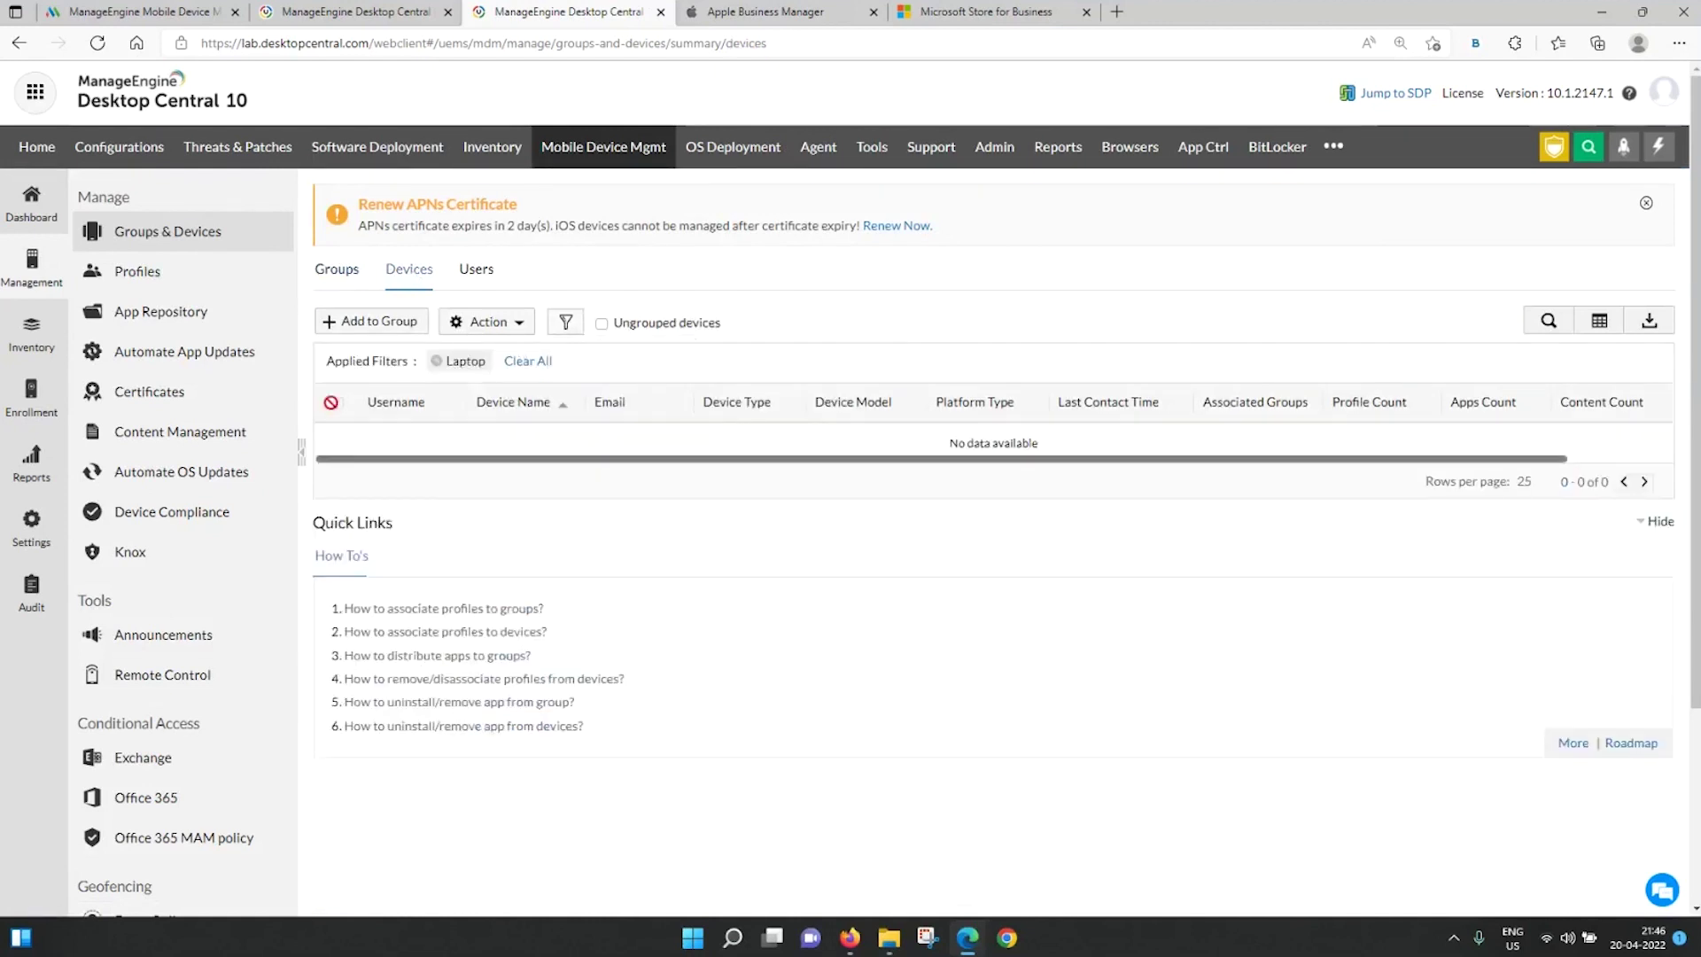
- Clear the Laptop filter so all 9 devices show, then advance to the prerequisites slide
key("ctrl+shift+Tab")
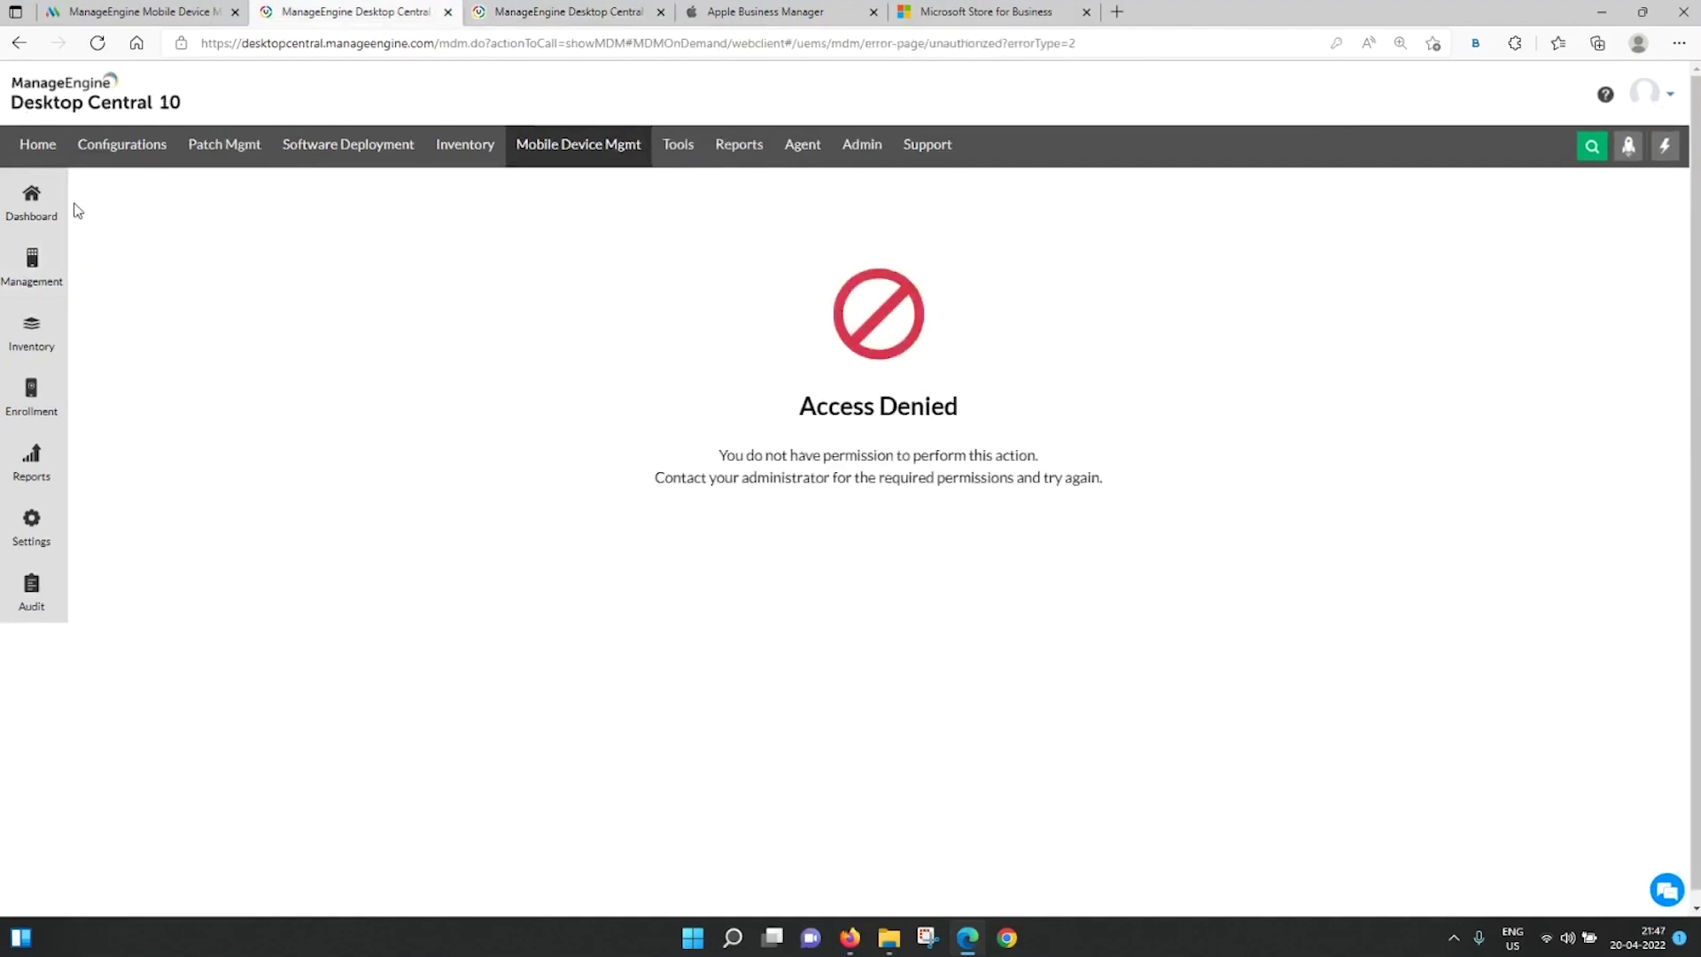
left_click(98, 42)
key("ctrl+Tab")
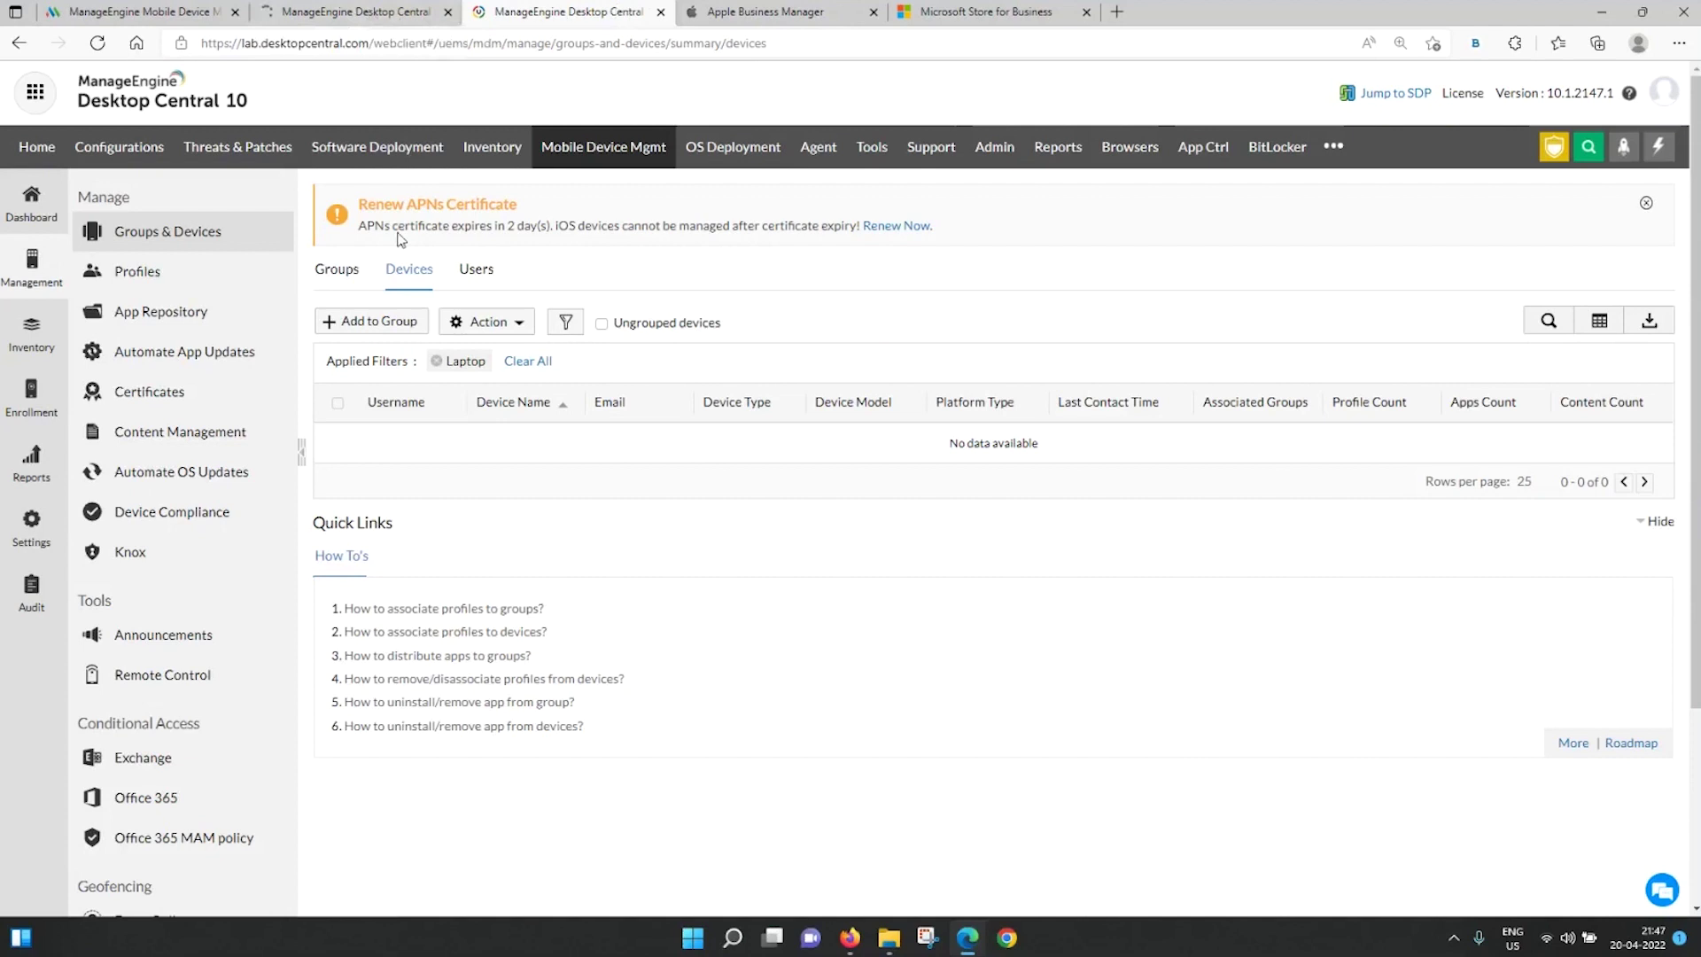
left_click(489, 370)
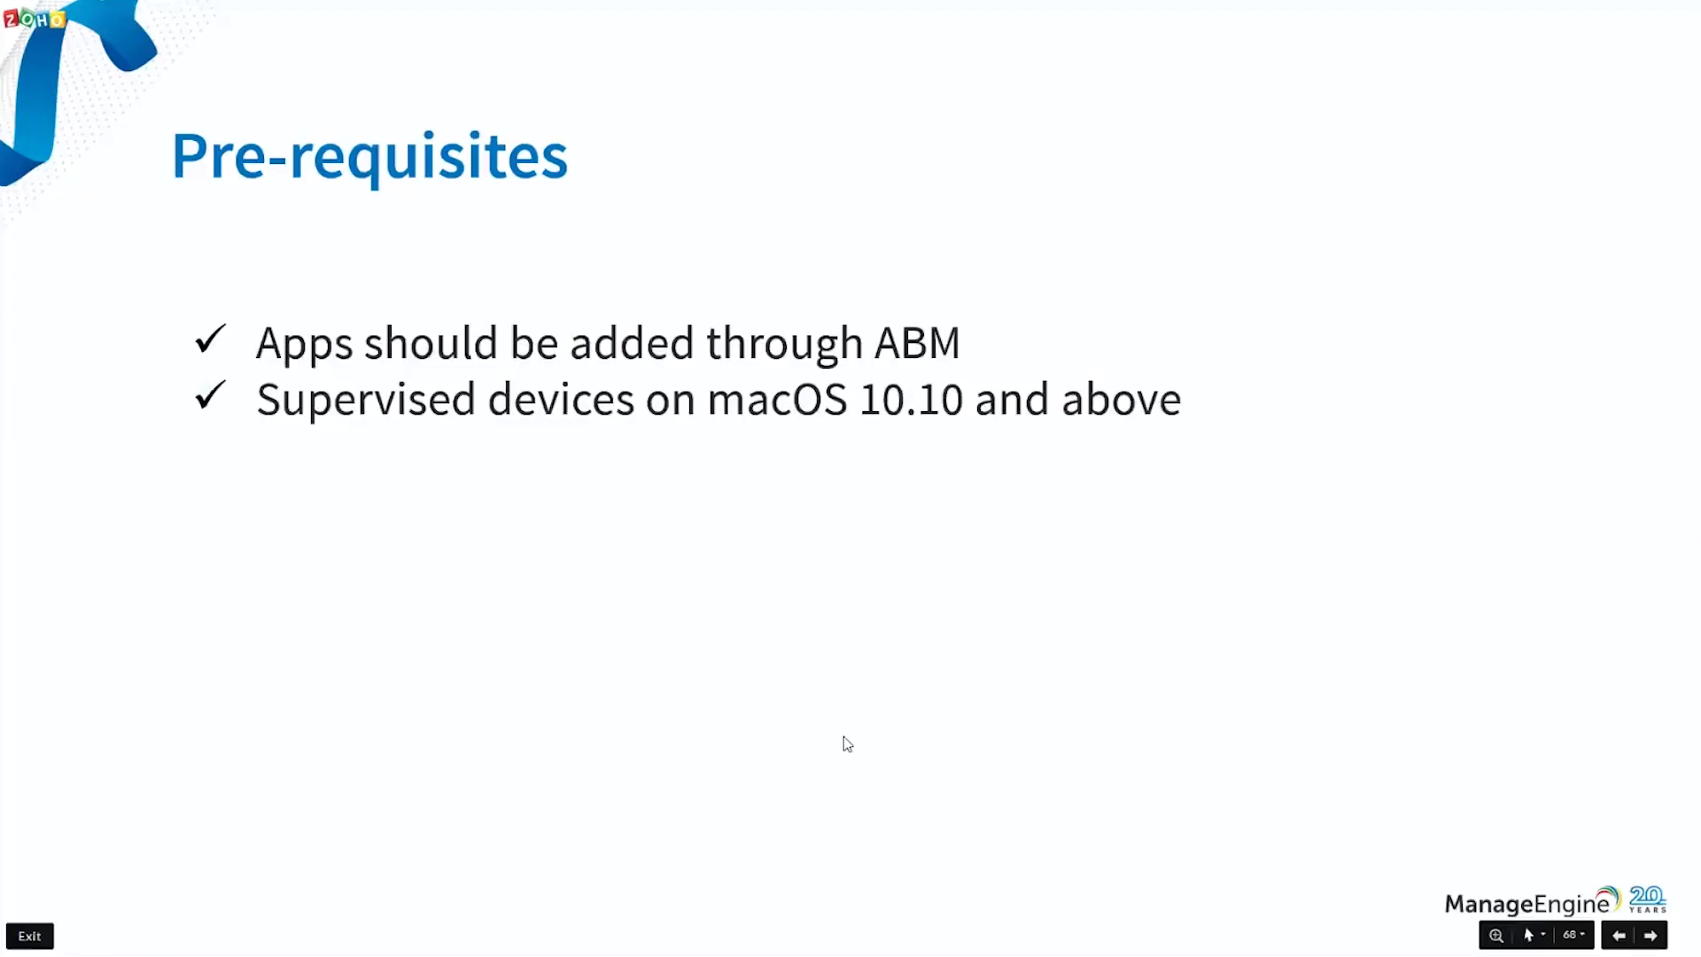
key("Right")
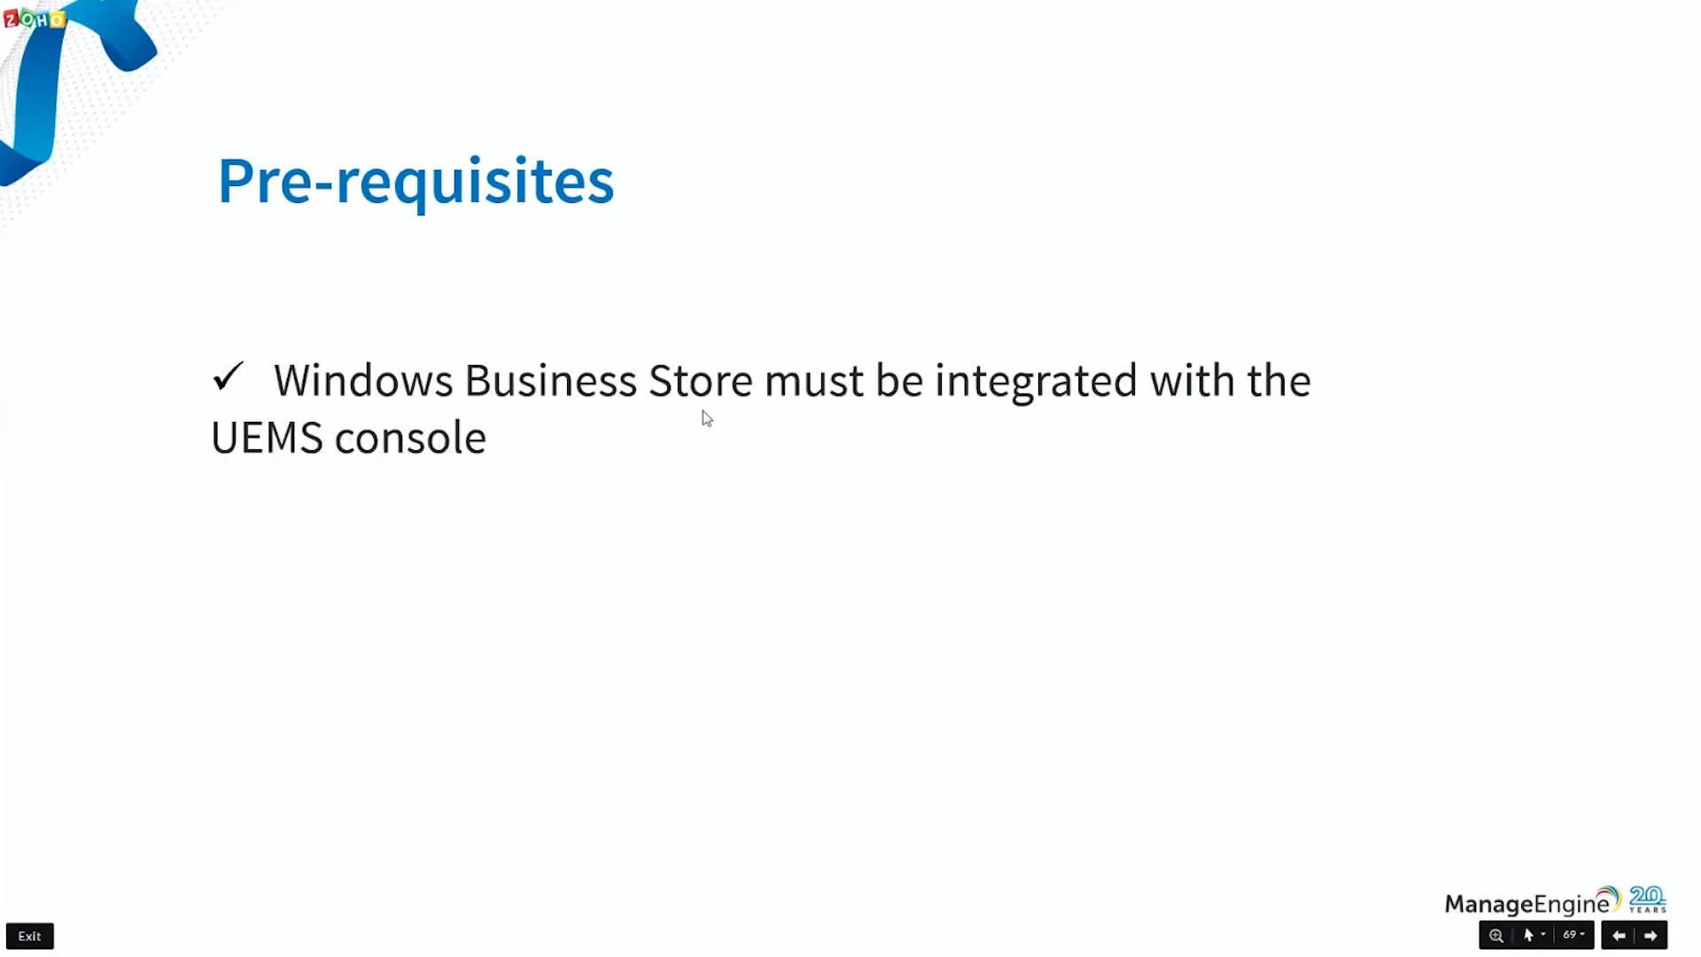
- Walk through the Windows Business Store integration activation steps in App Repository
key("alt+Tab")
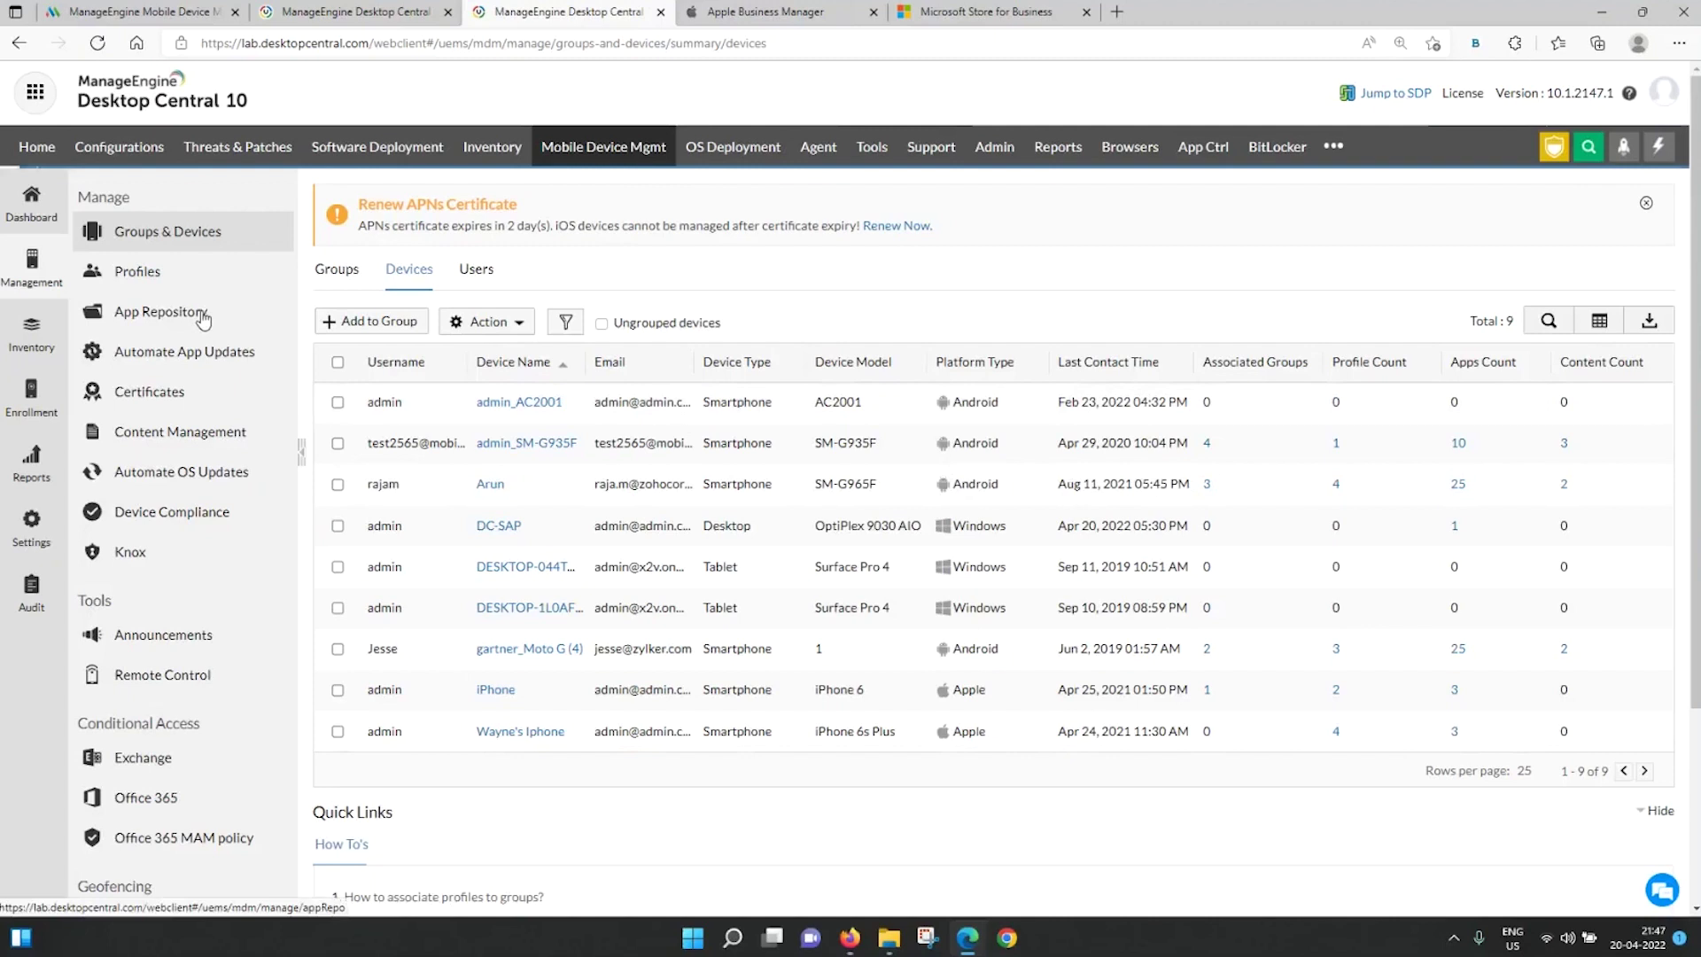
left_click(203, 315)
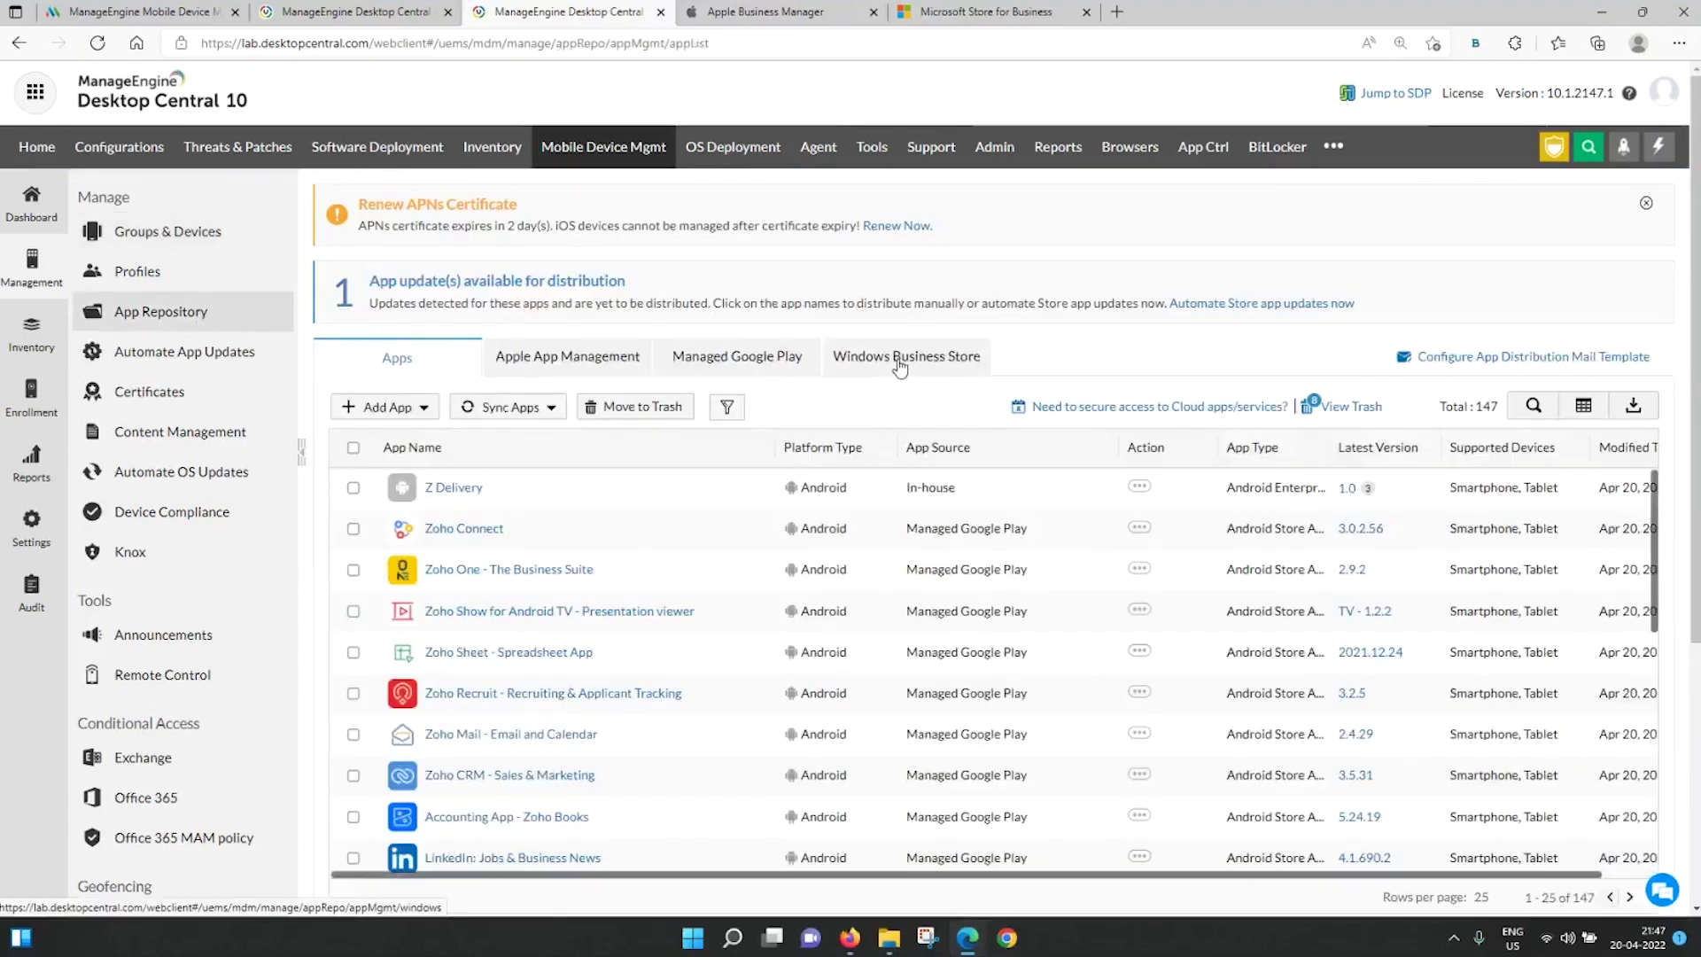
left_click(899, 359)
left_click(985, 713)
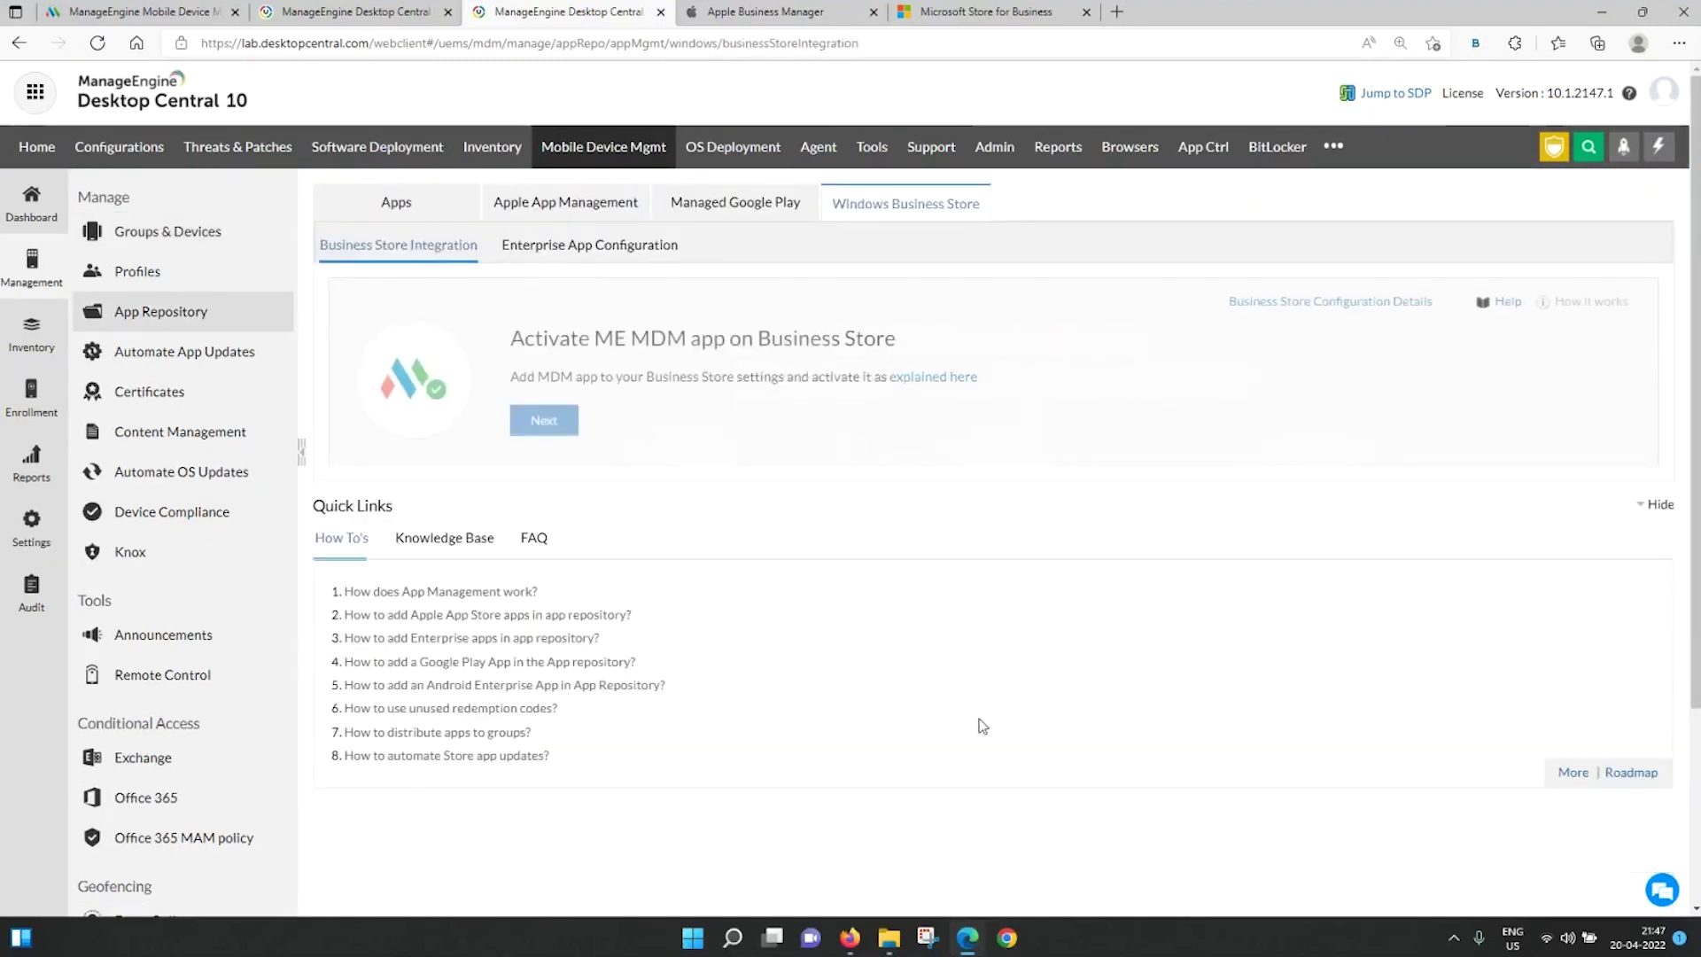
left_click(553, 430)
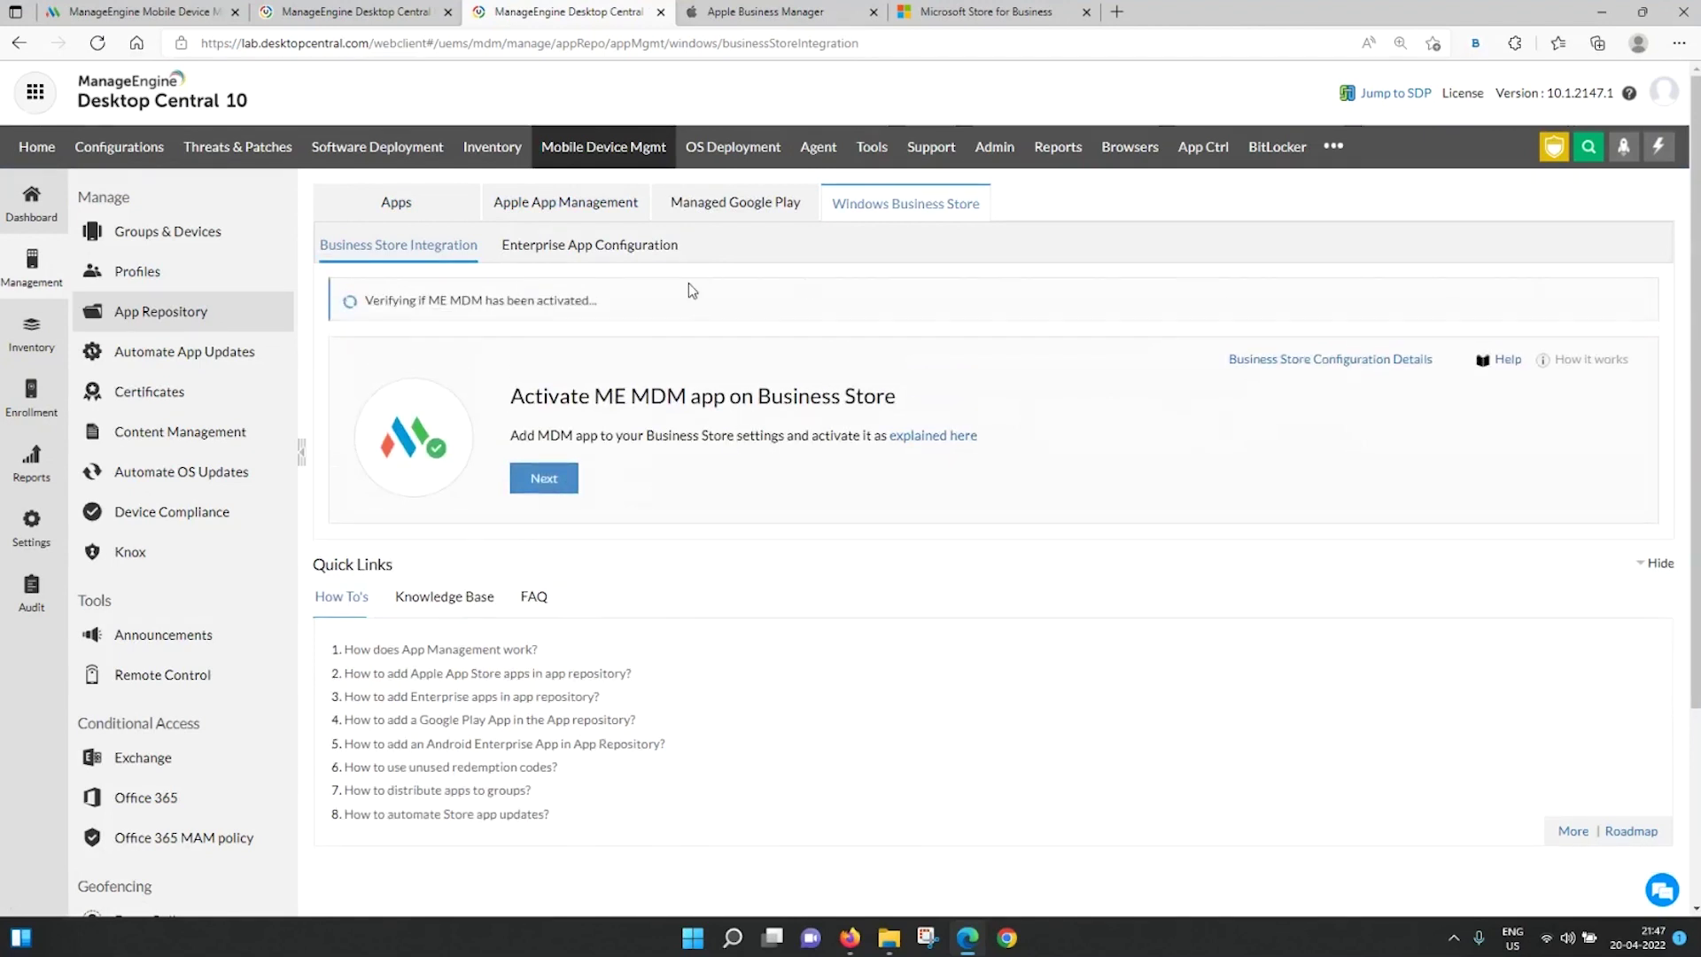
left_click(421, 216)
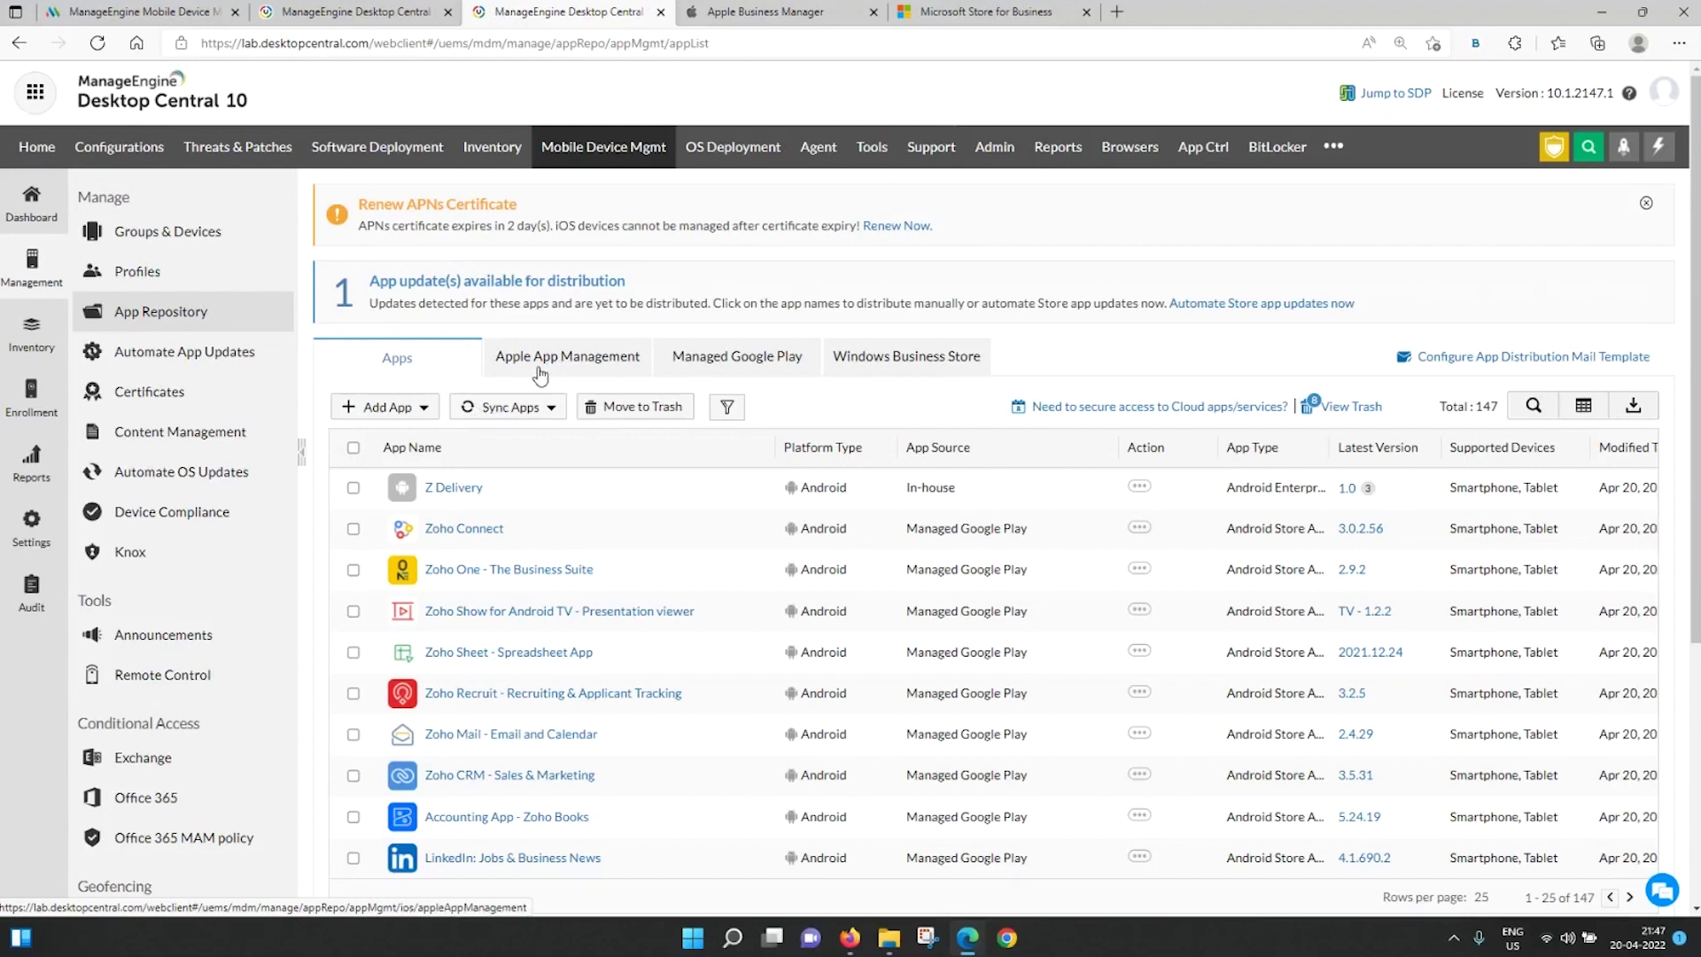
- Review the Apple location token, Managed Google Play and Windows Business Store configuration details
left_click(612, 372)
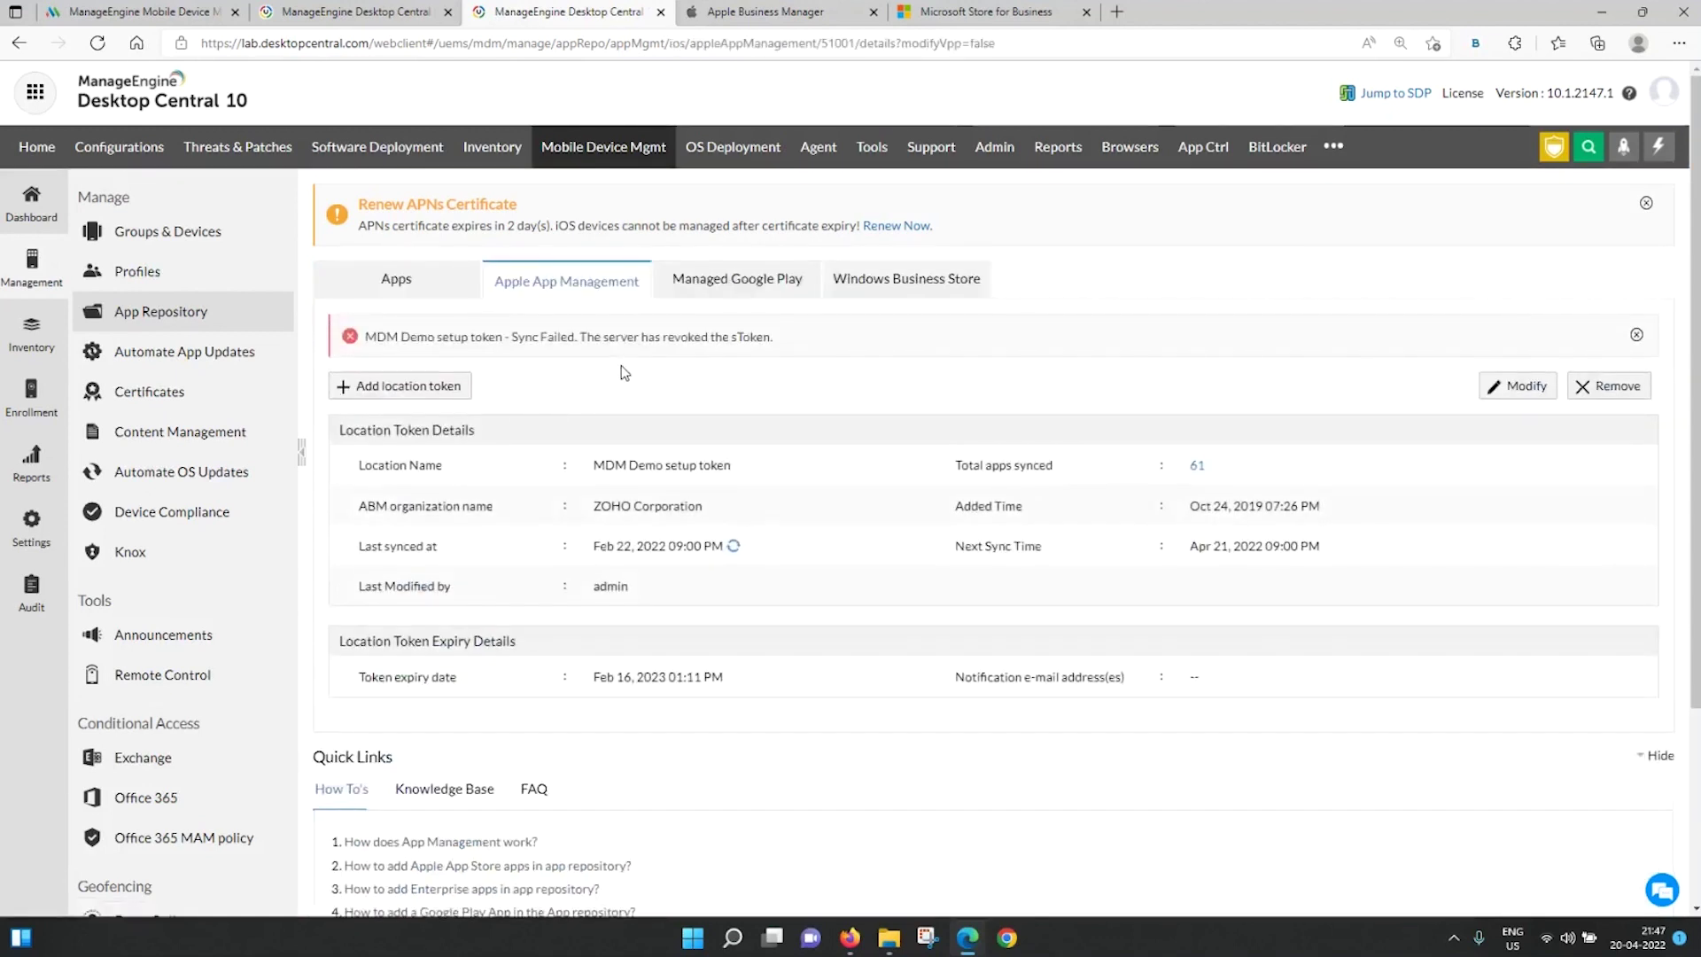
left_click(748, 293)
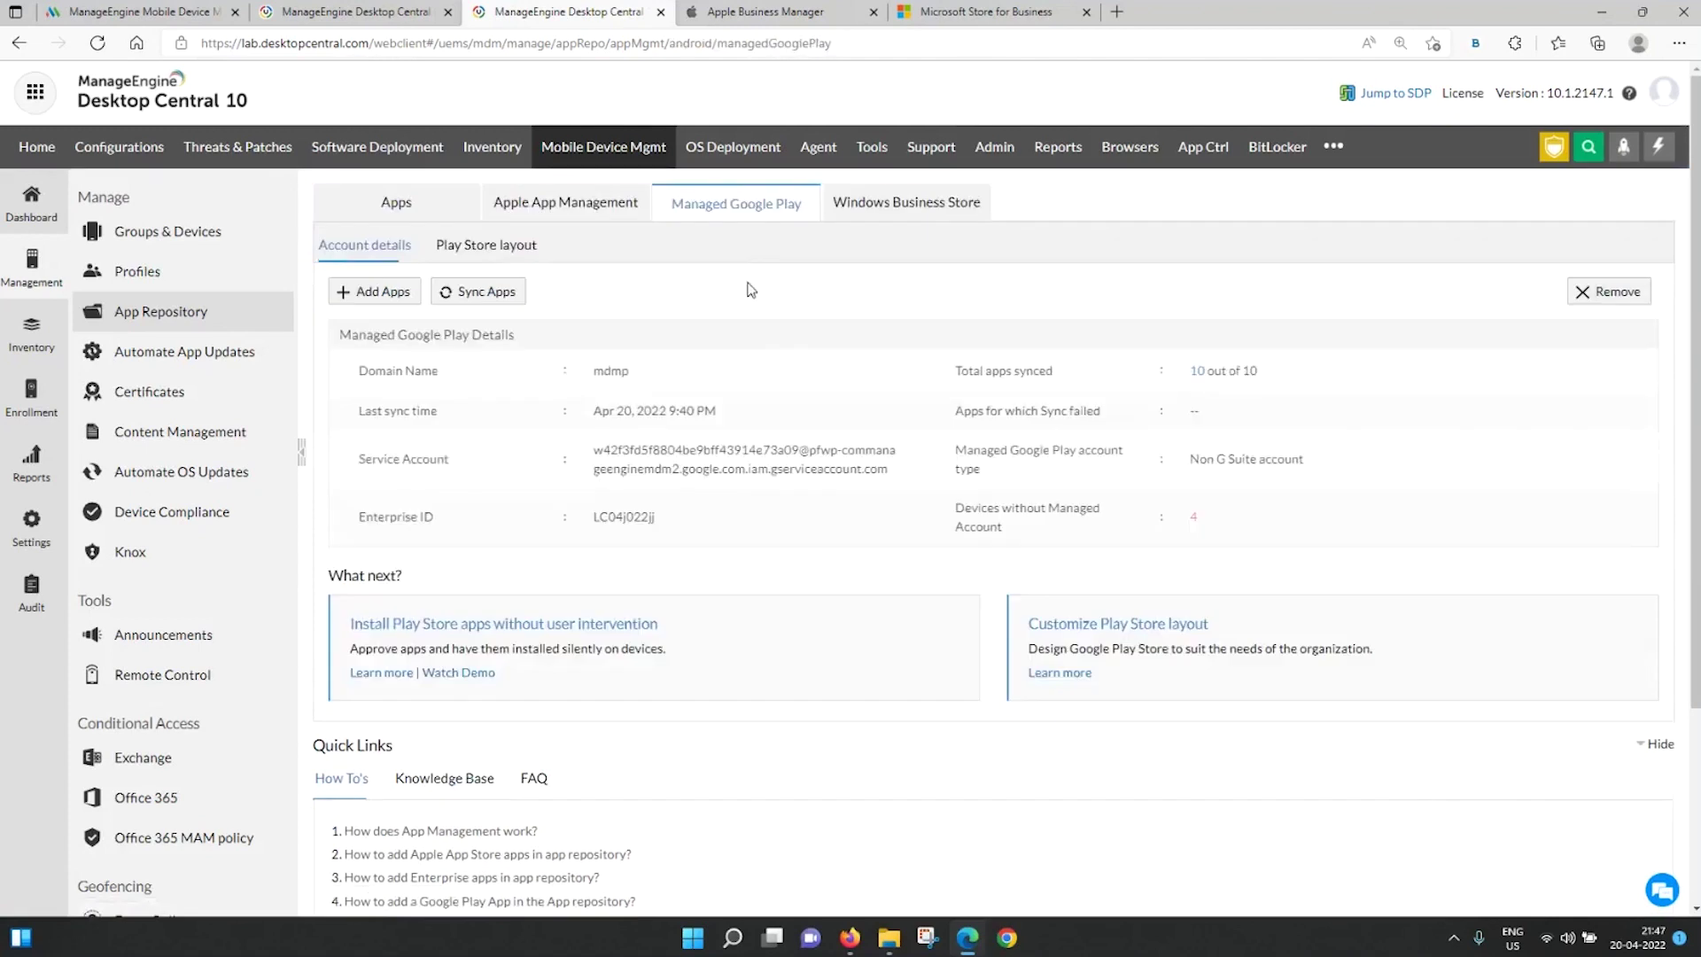
left_click(858, 210)
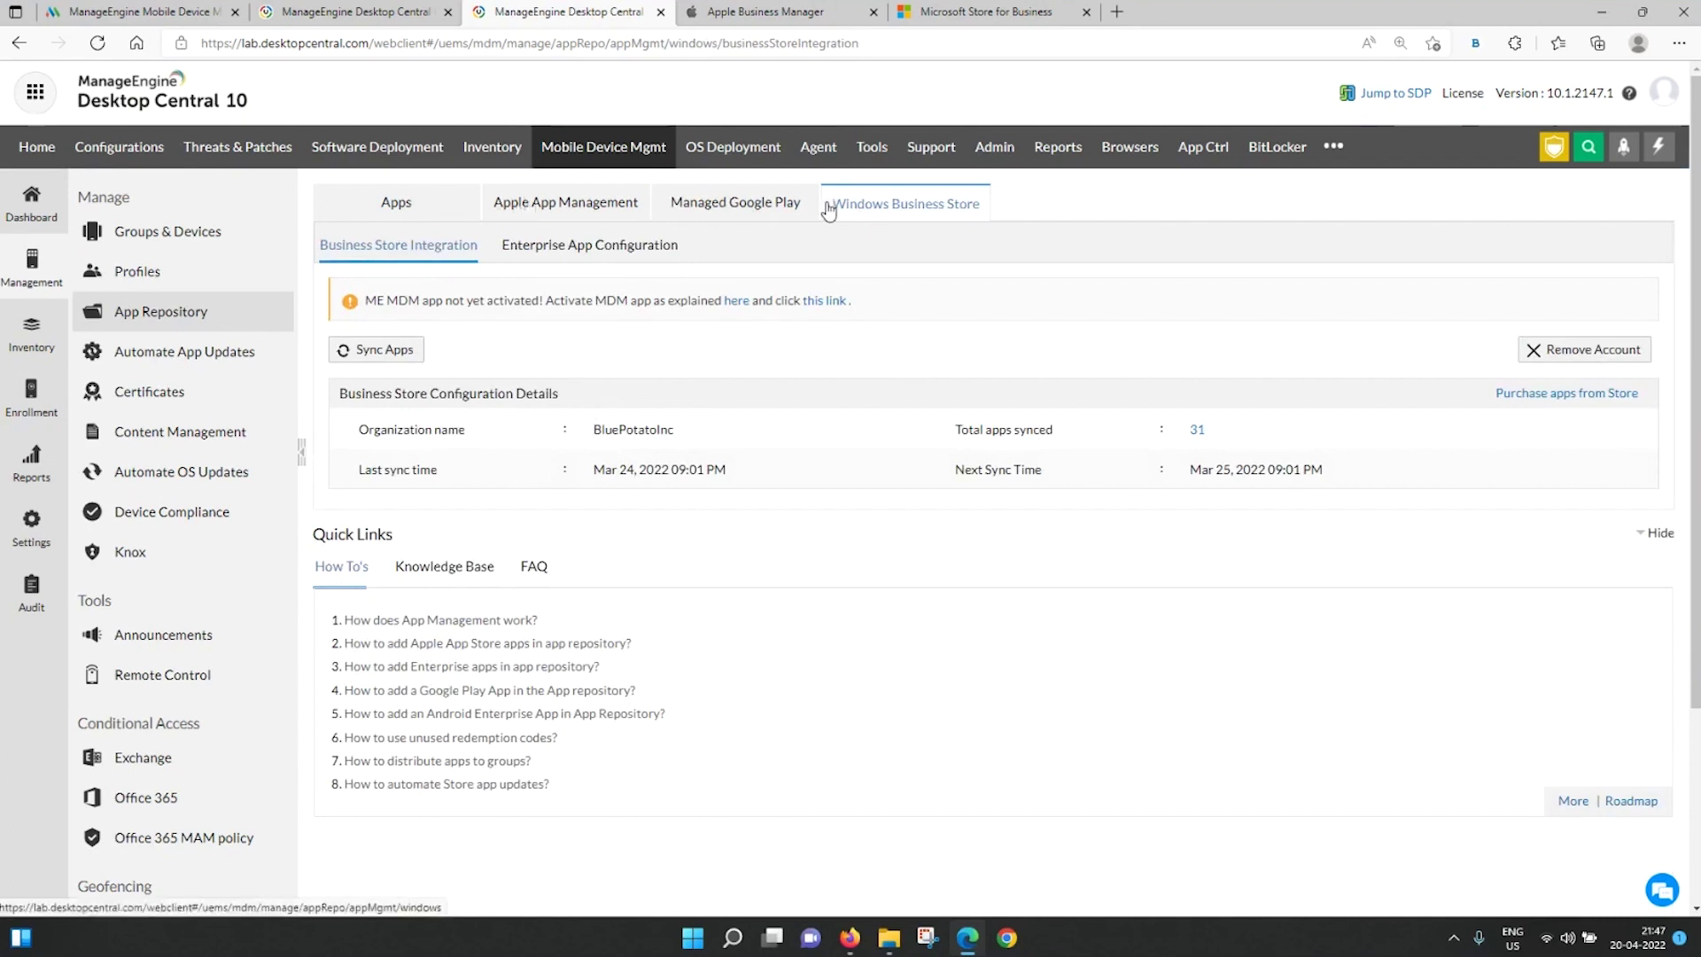
left_click(429, 217)
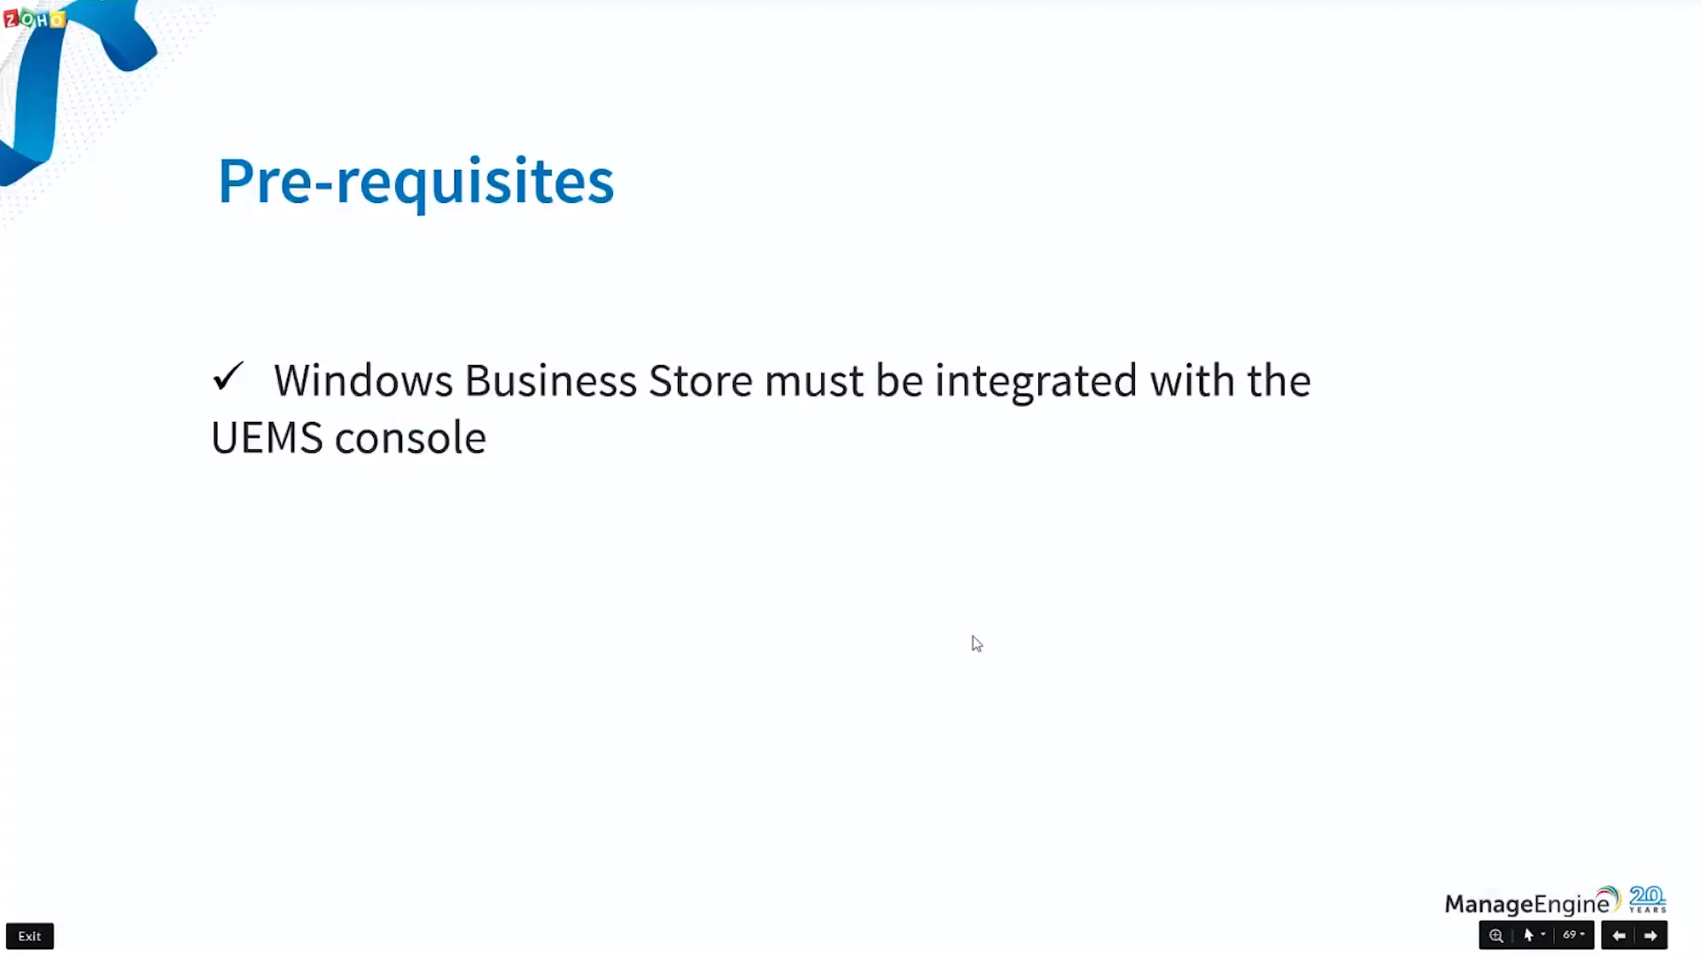
- Search Microsoft Store for Business for 'zoho' and open the Zoho Books - Accounting Software for Businesses page
key("Right")
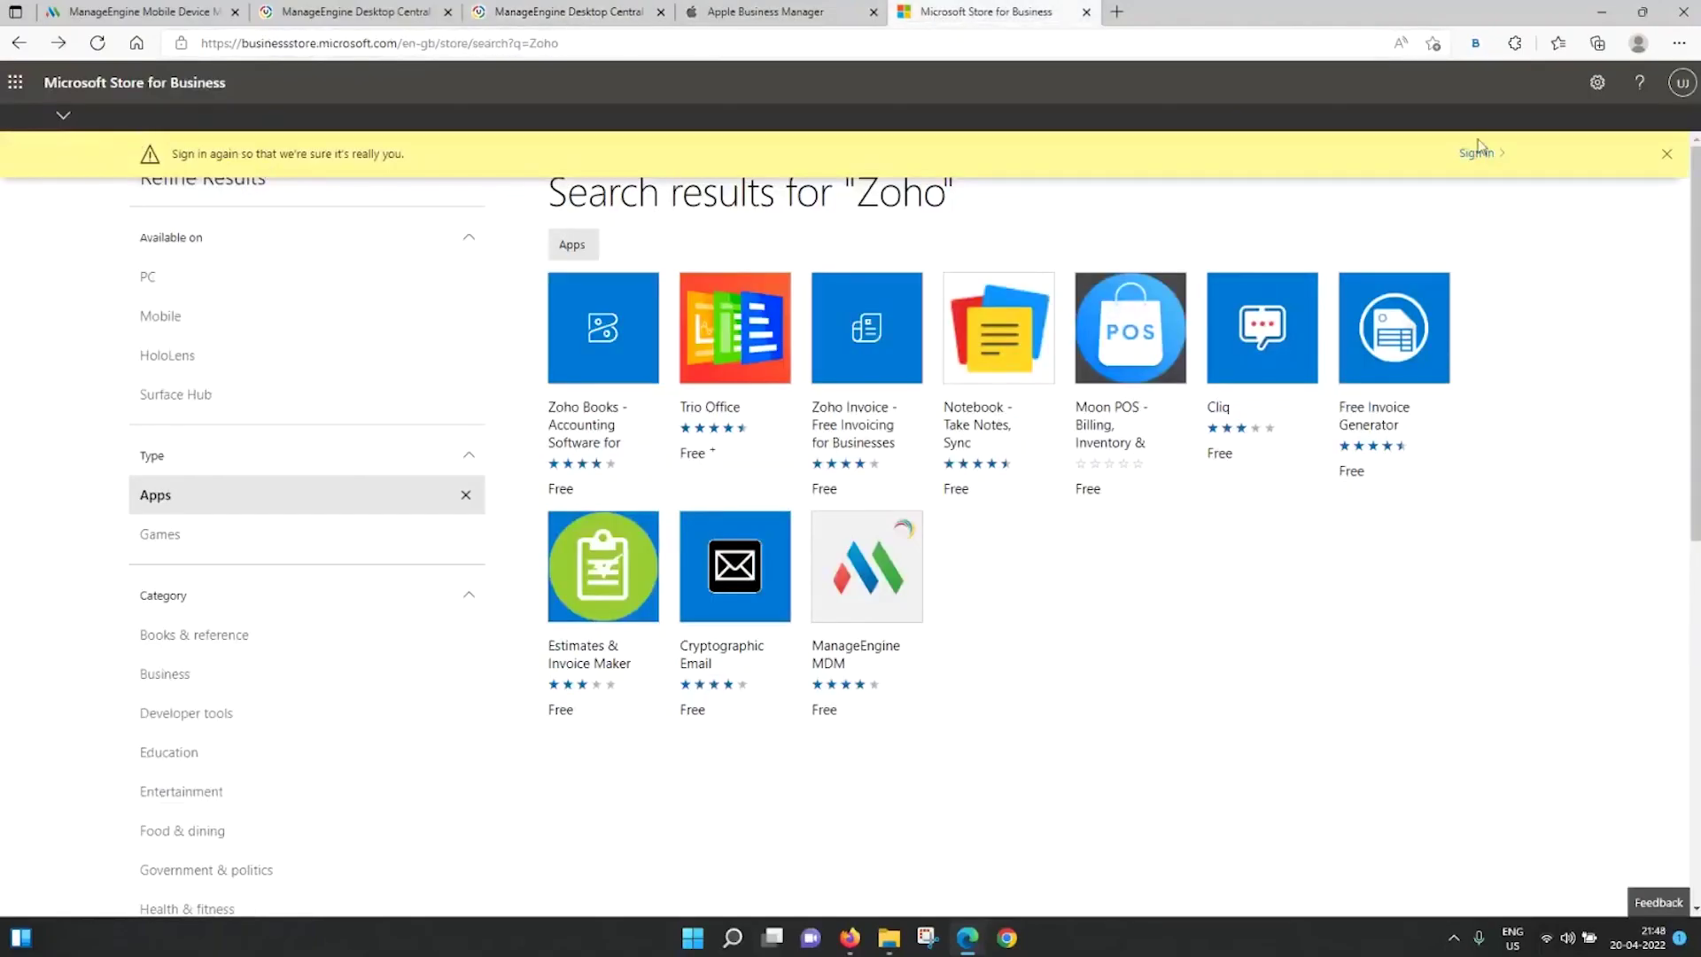
left_click(63, 115)
left_click(197, 133)
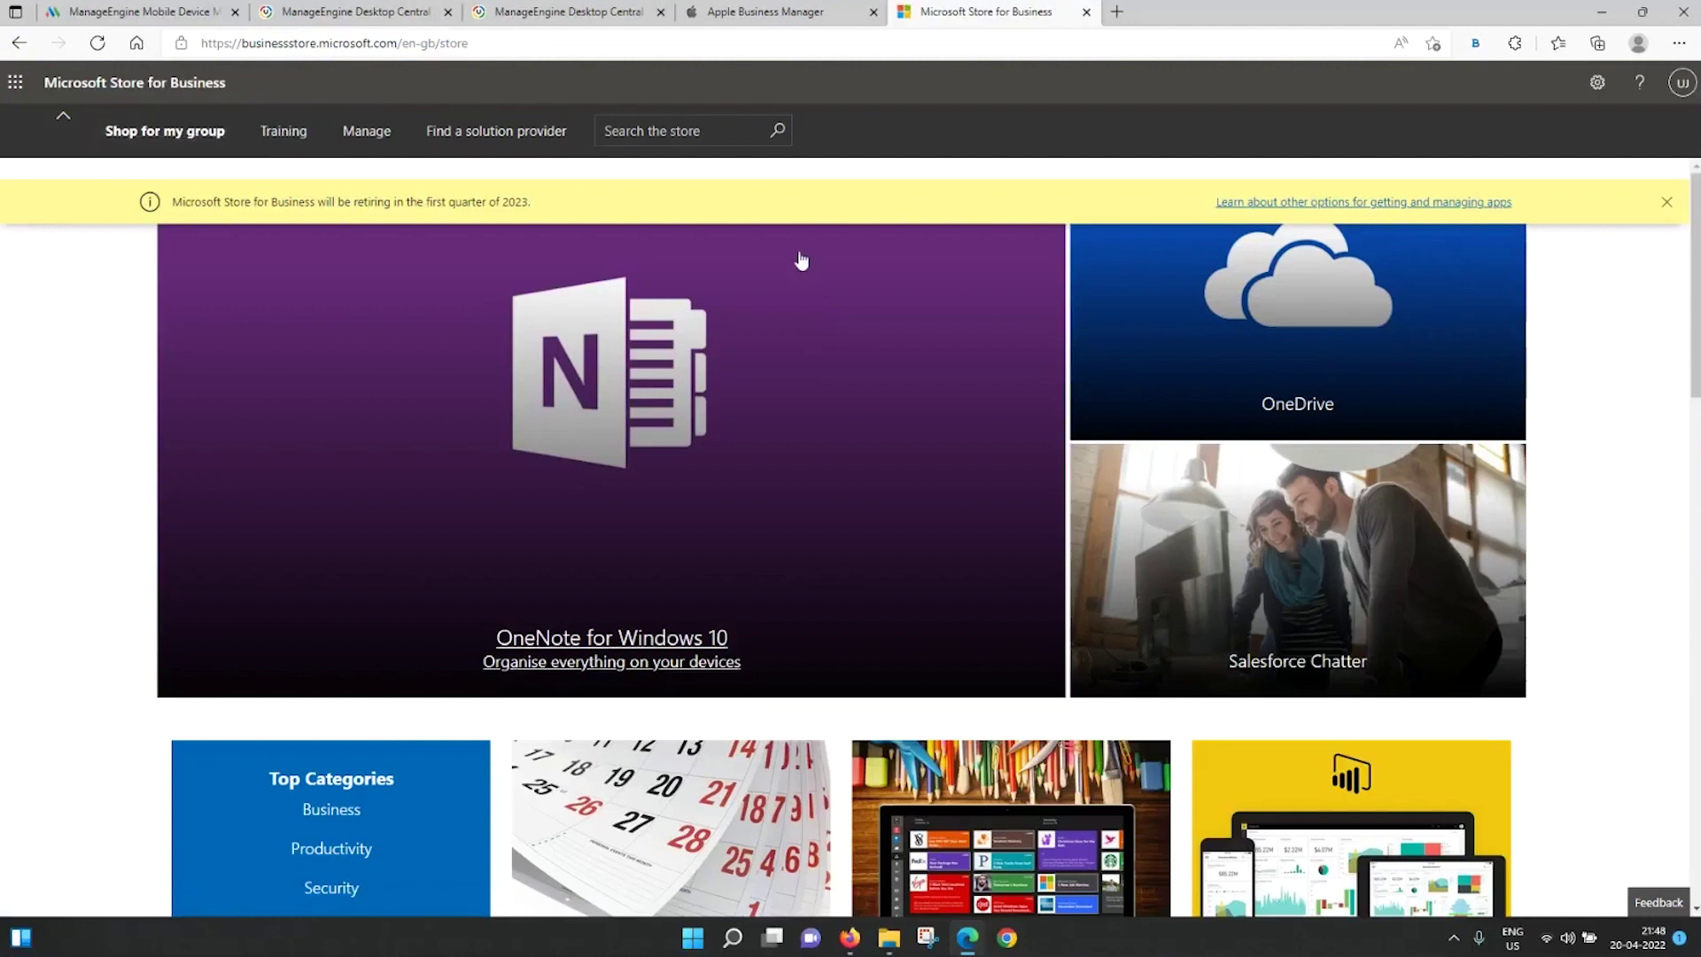
left_click(668, 131)
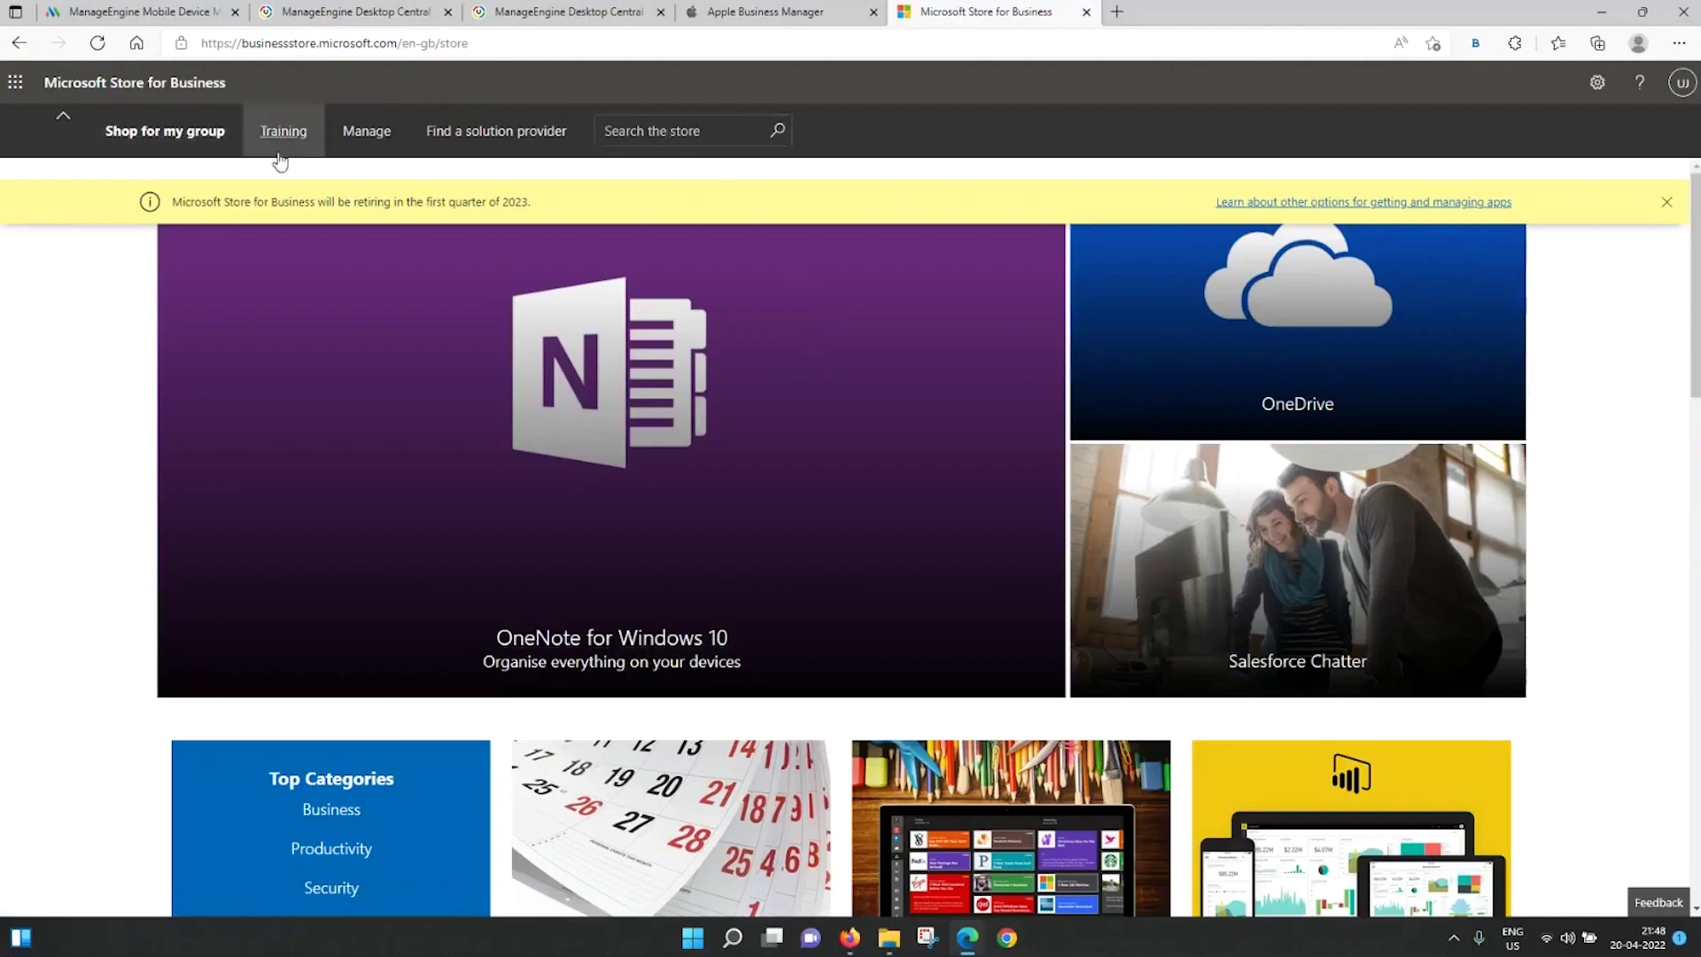
type("zo")
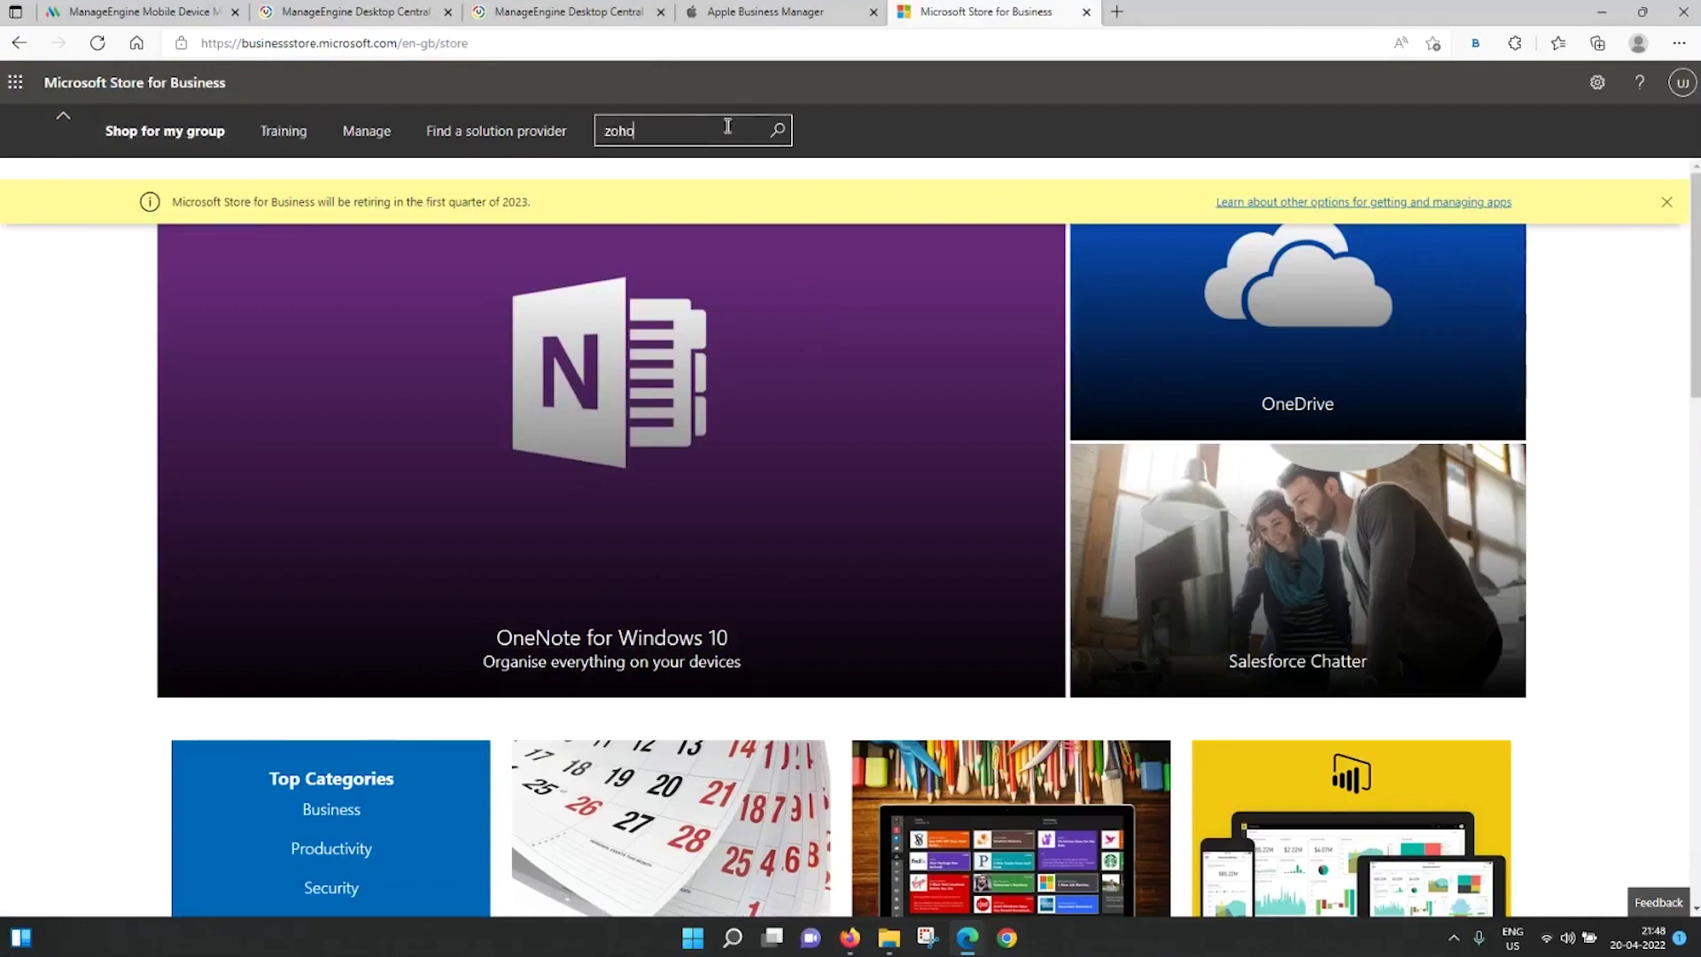
type("ho")
key("Return")
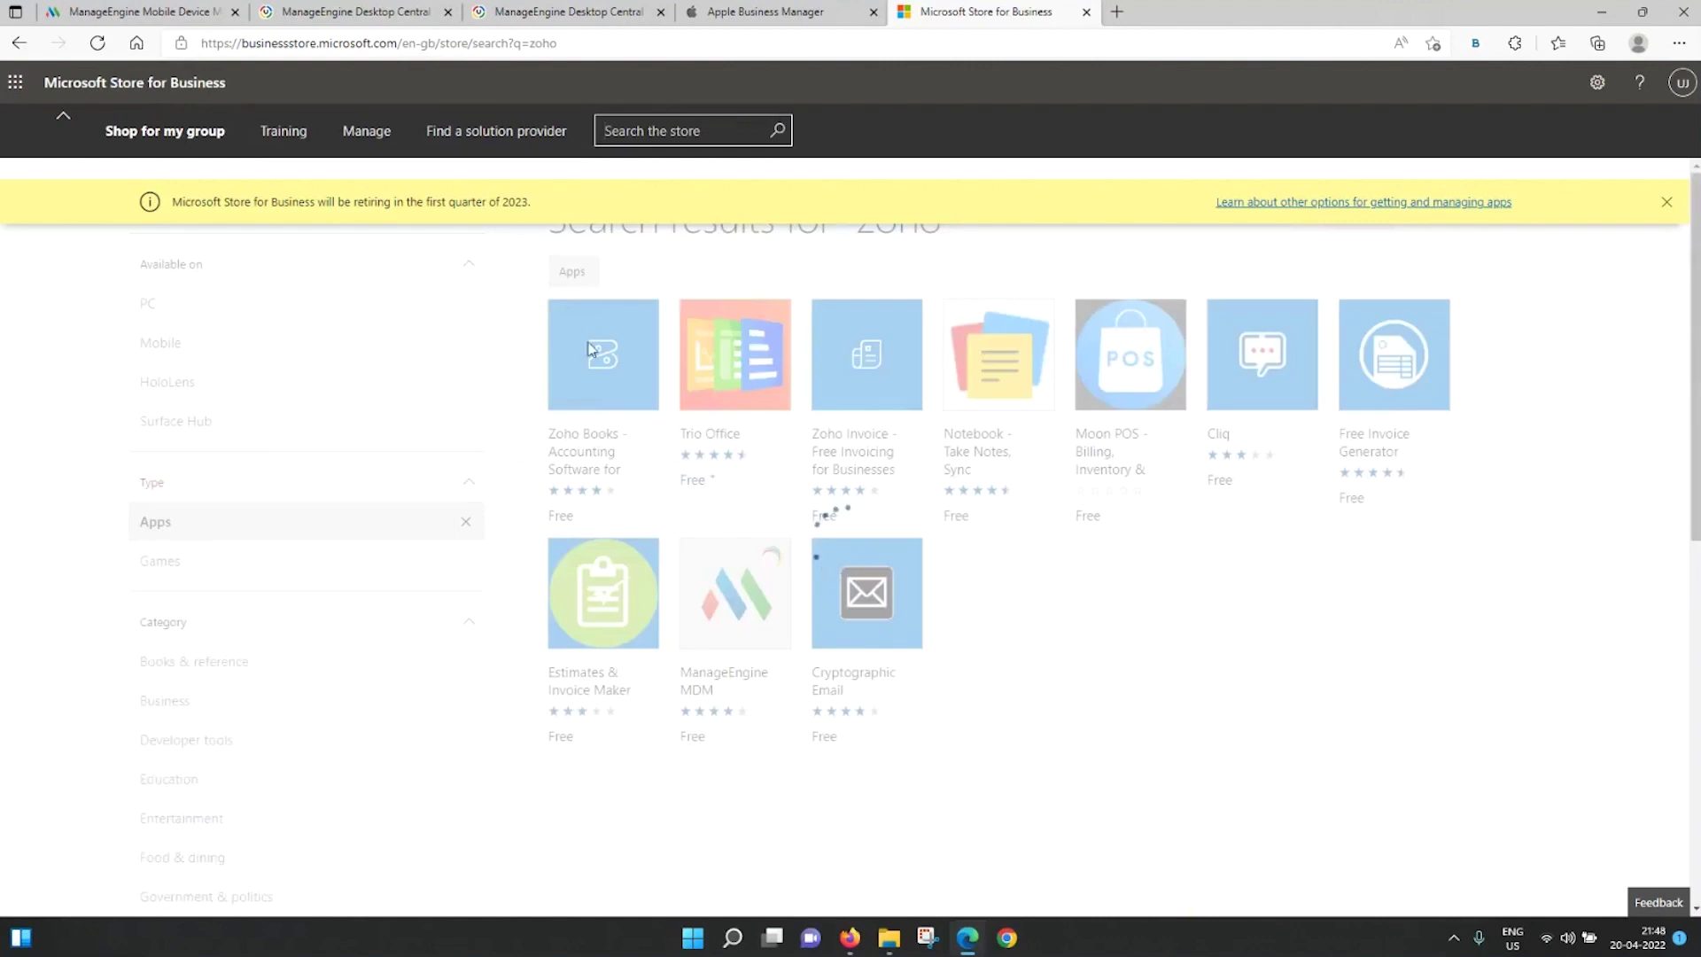
left_click(611, 418)
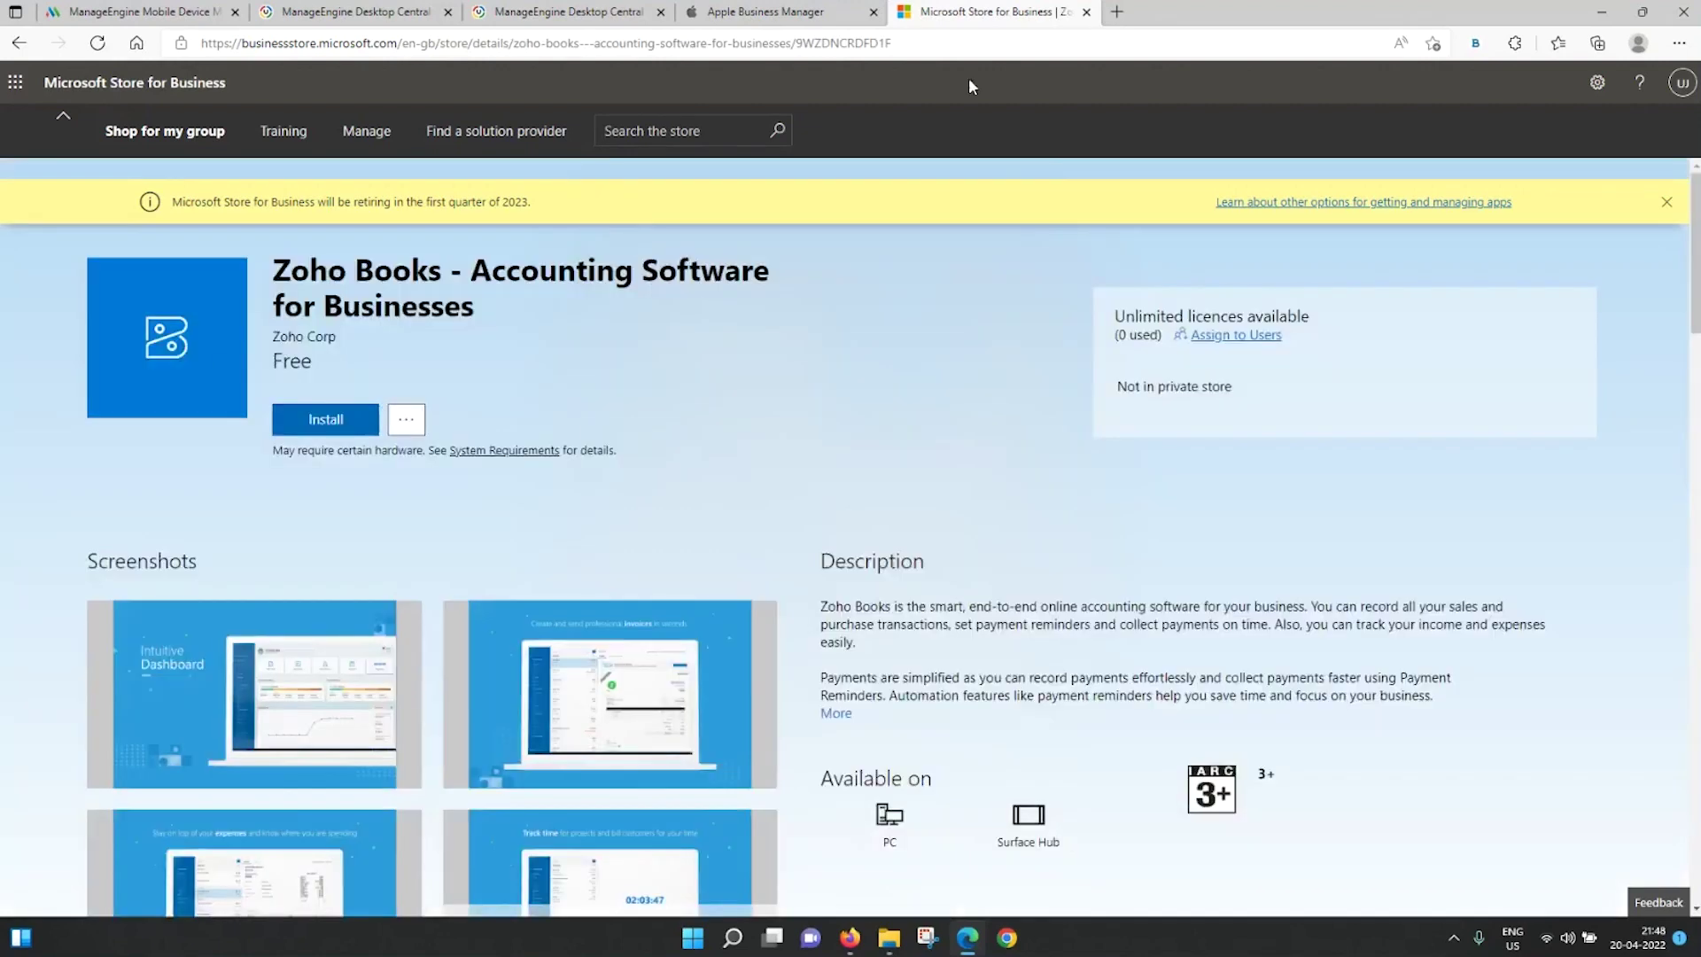
- Show the Desktop Central App Repository list, then advance slides to 'Why should app updates be controlled?'
left_click(345, 12)
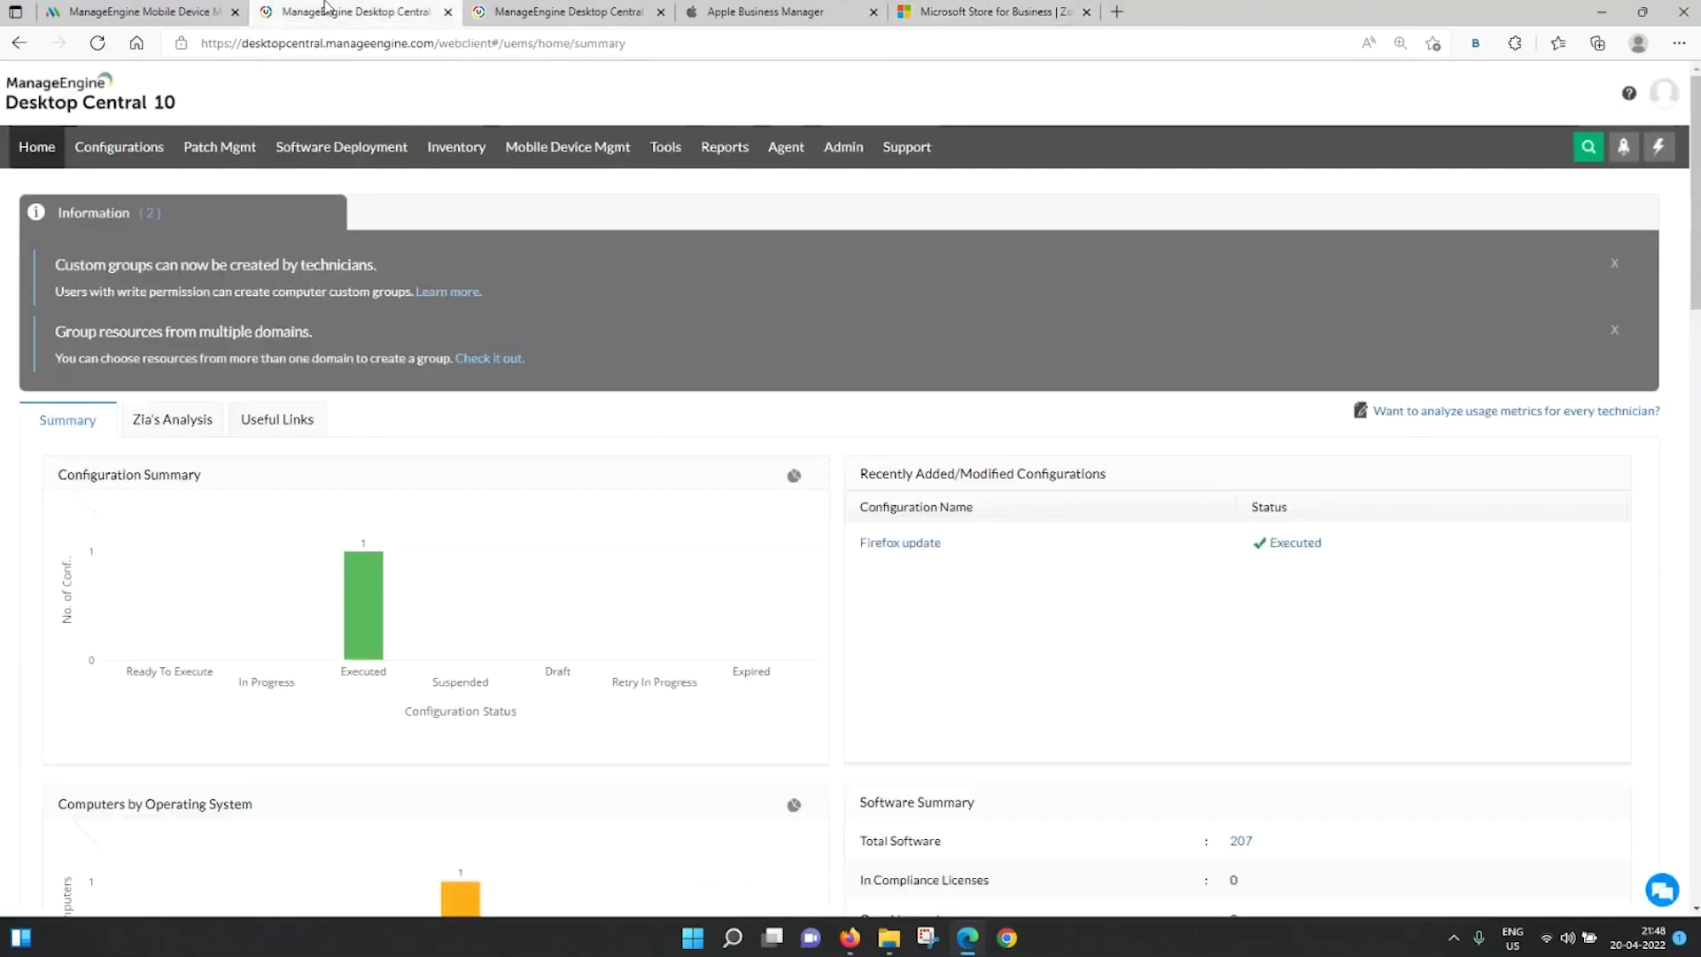
left_click(584, 8)
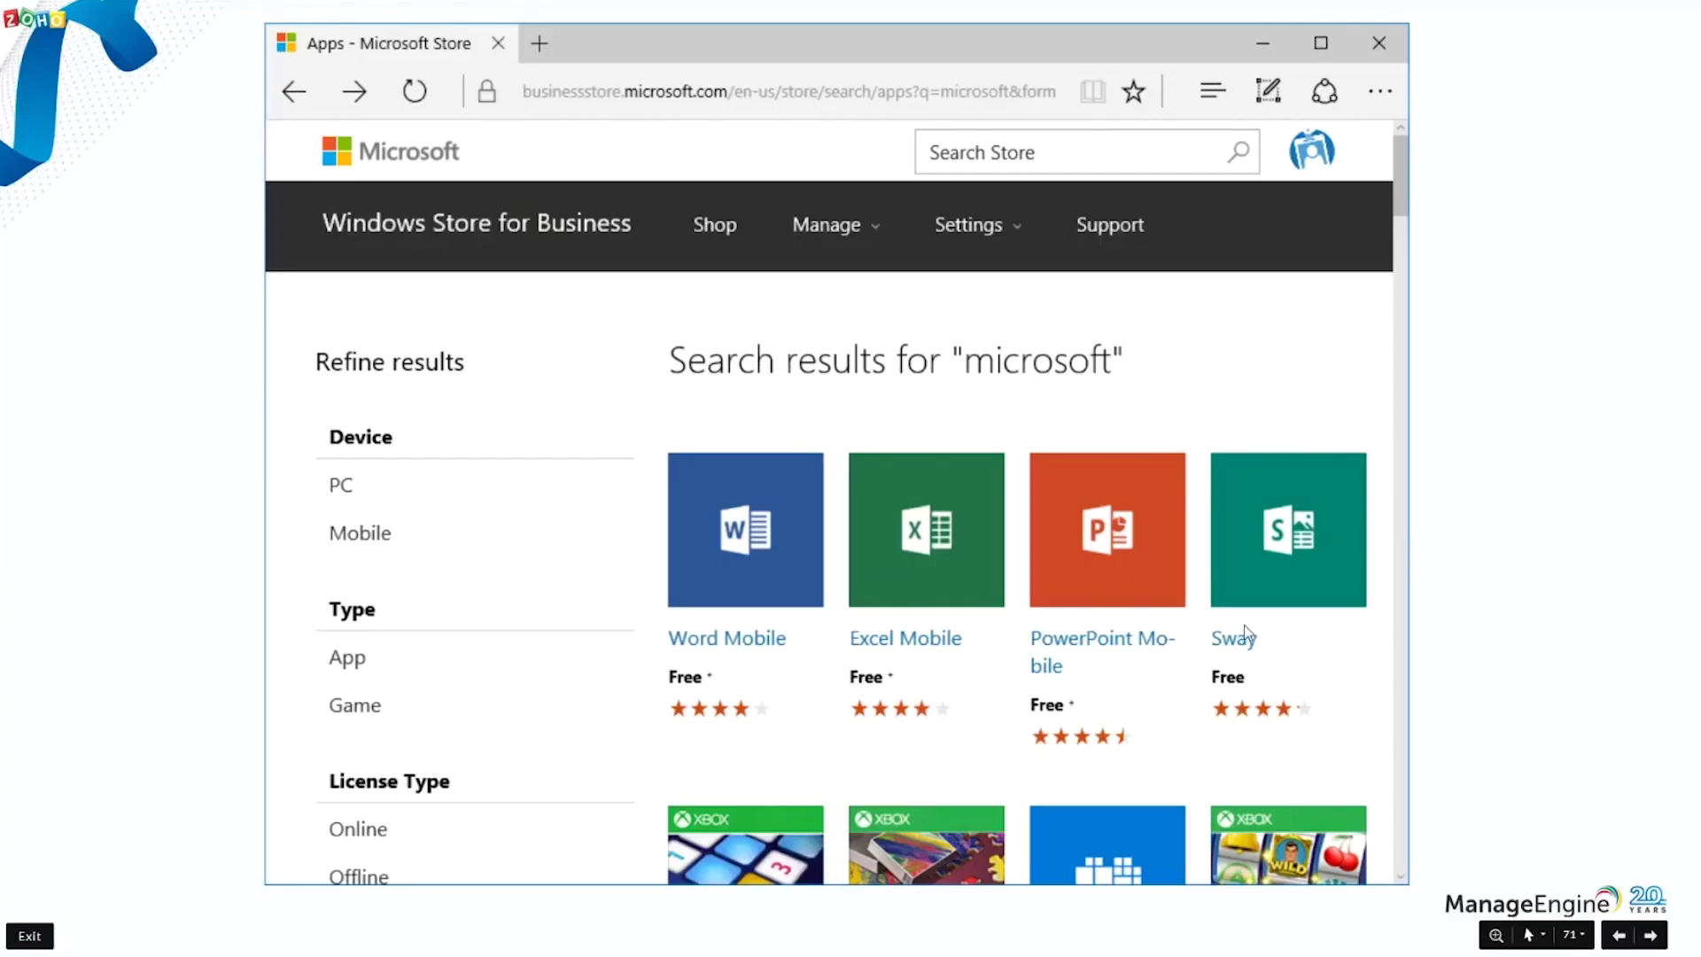
key("Right")
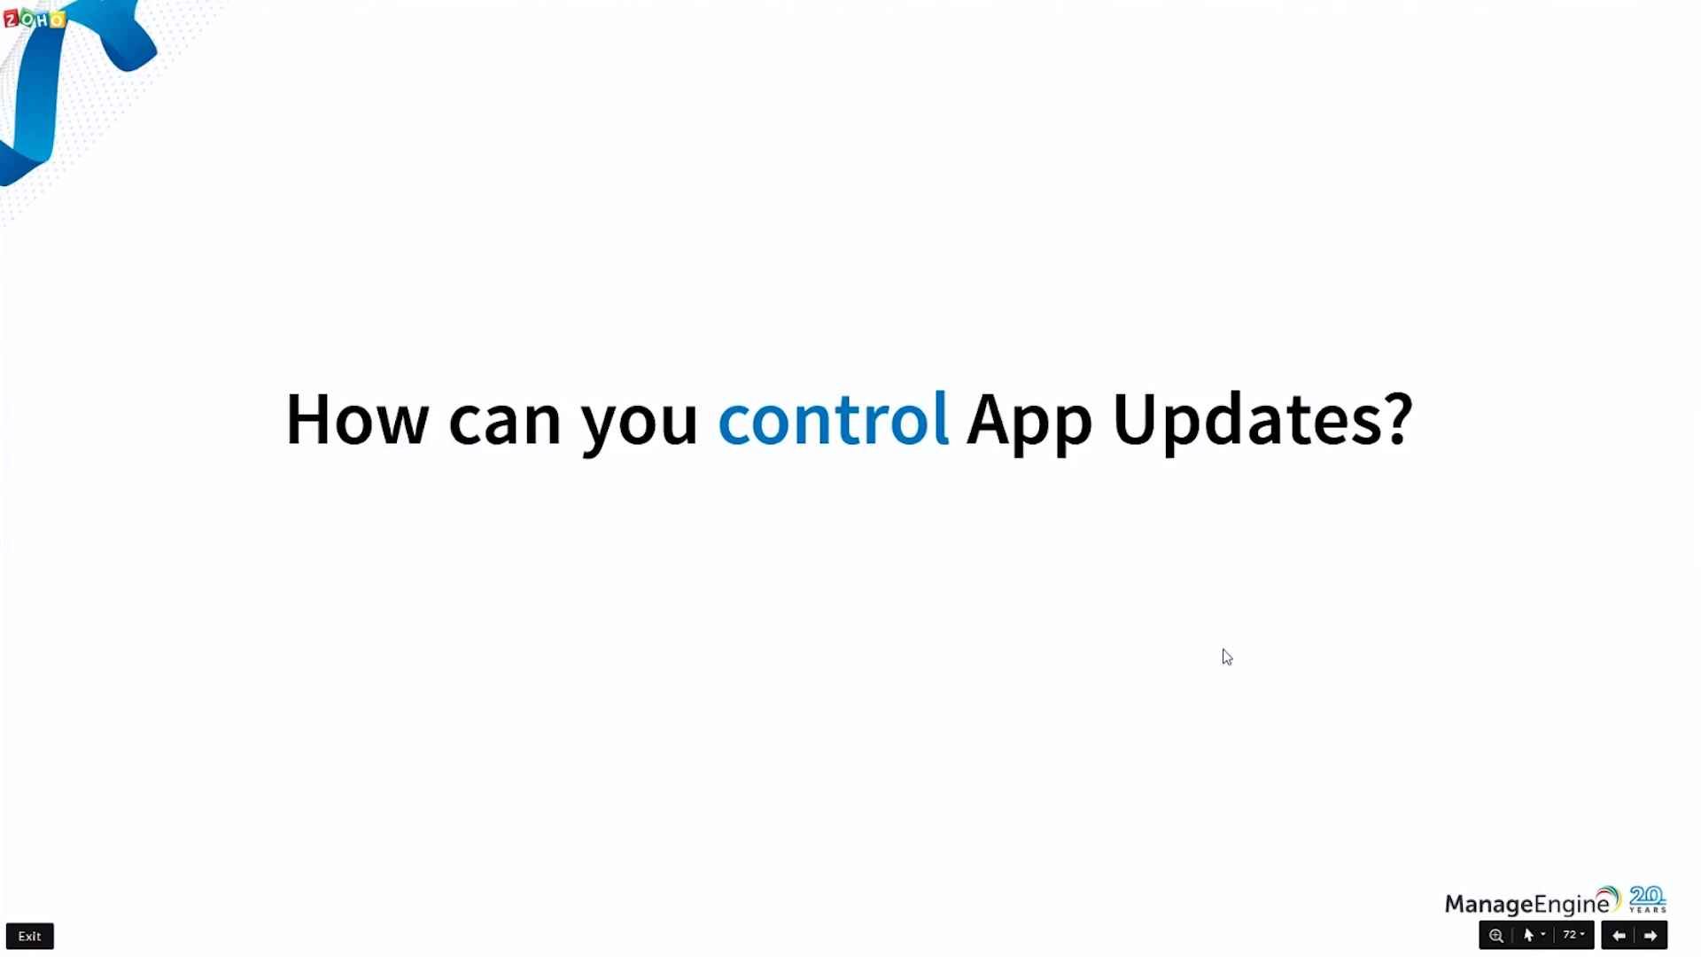
key("Right")
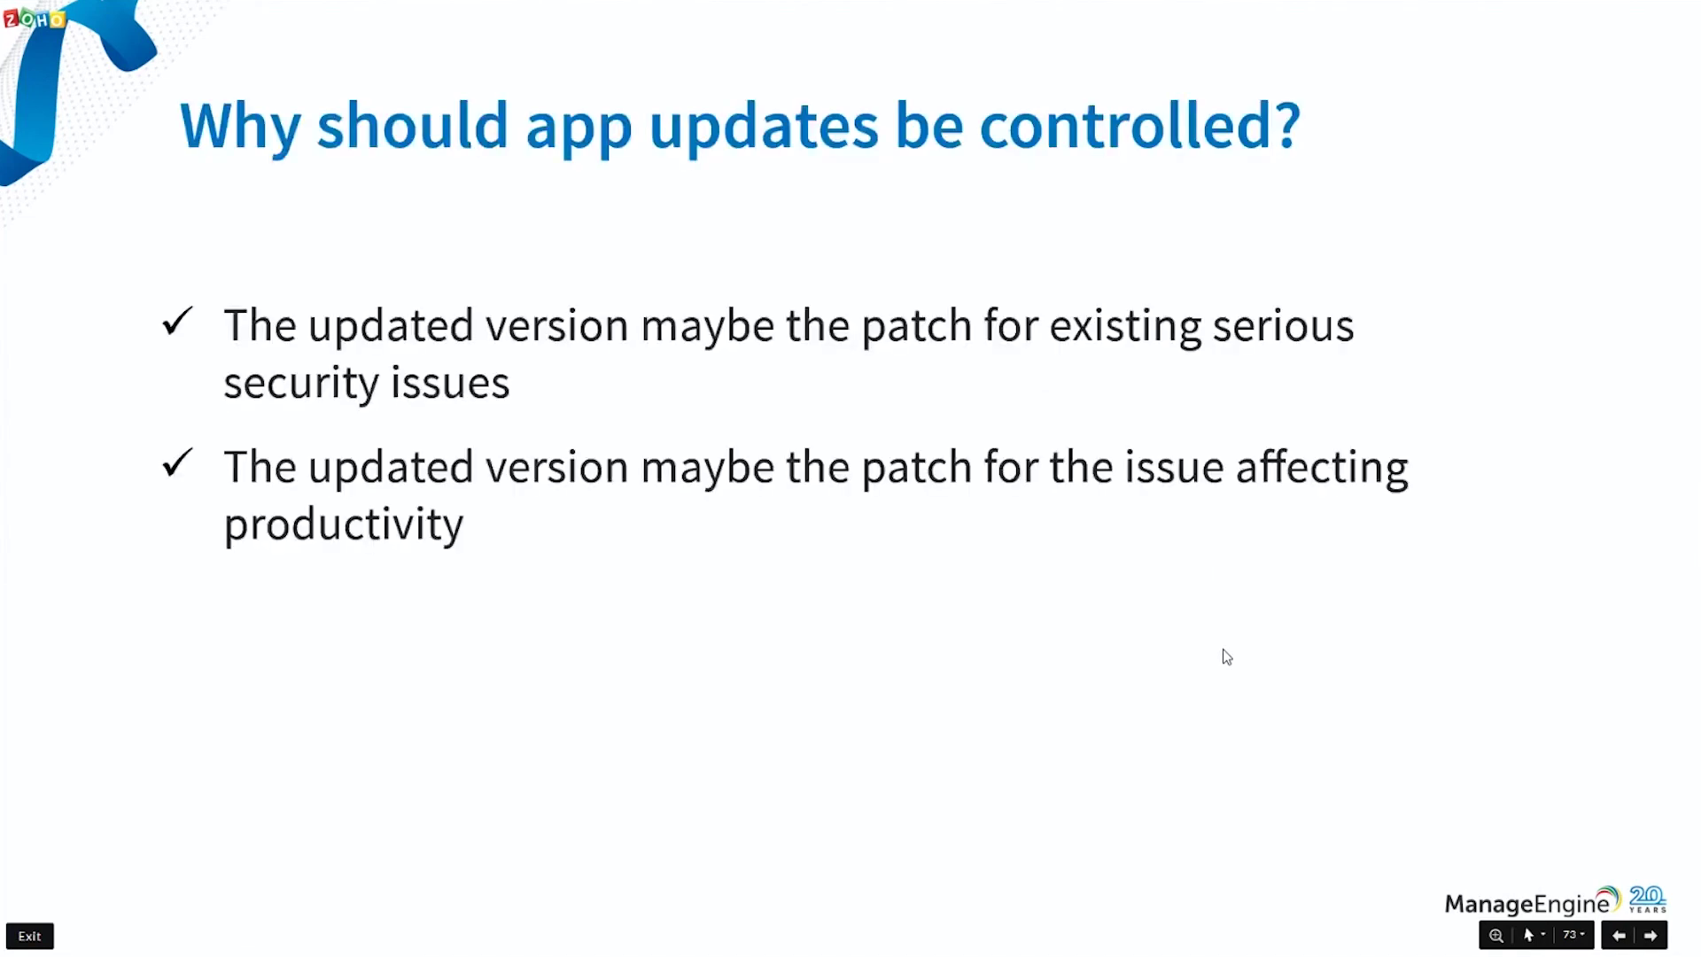
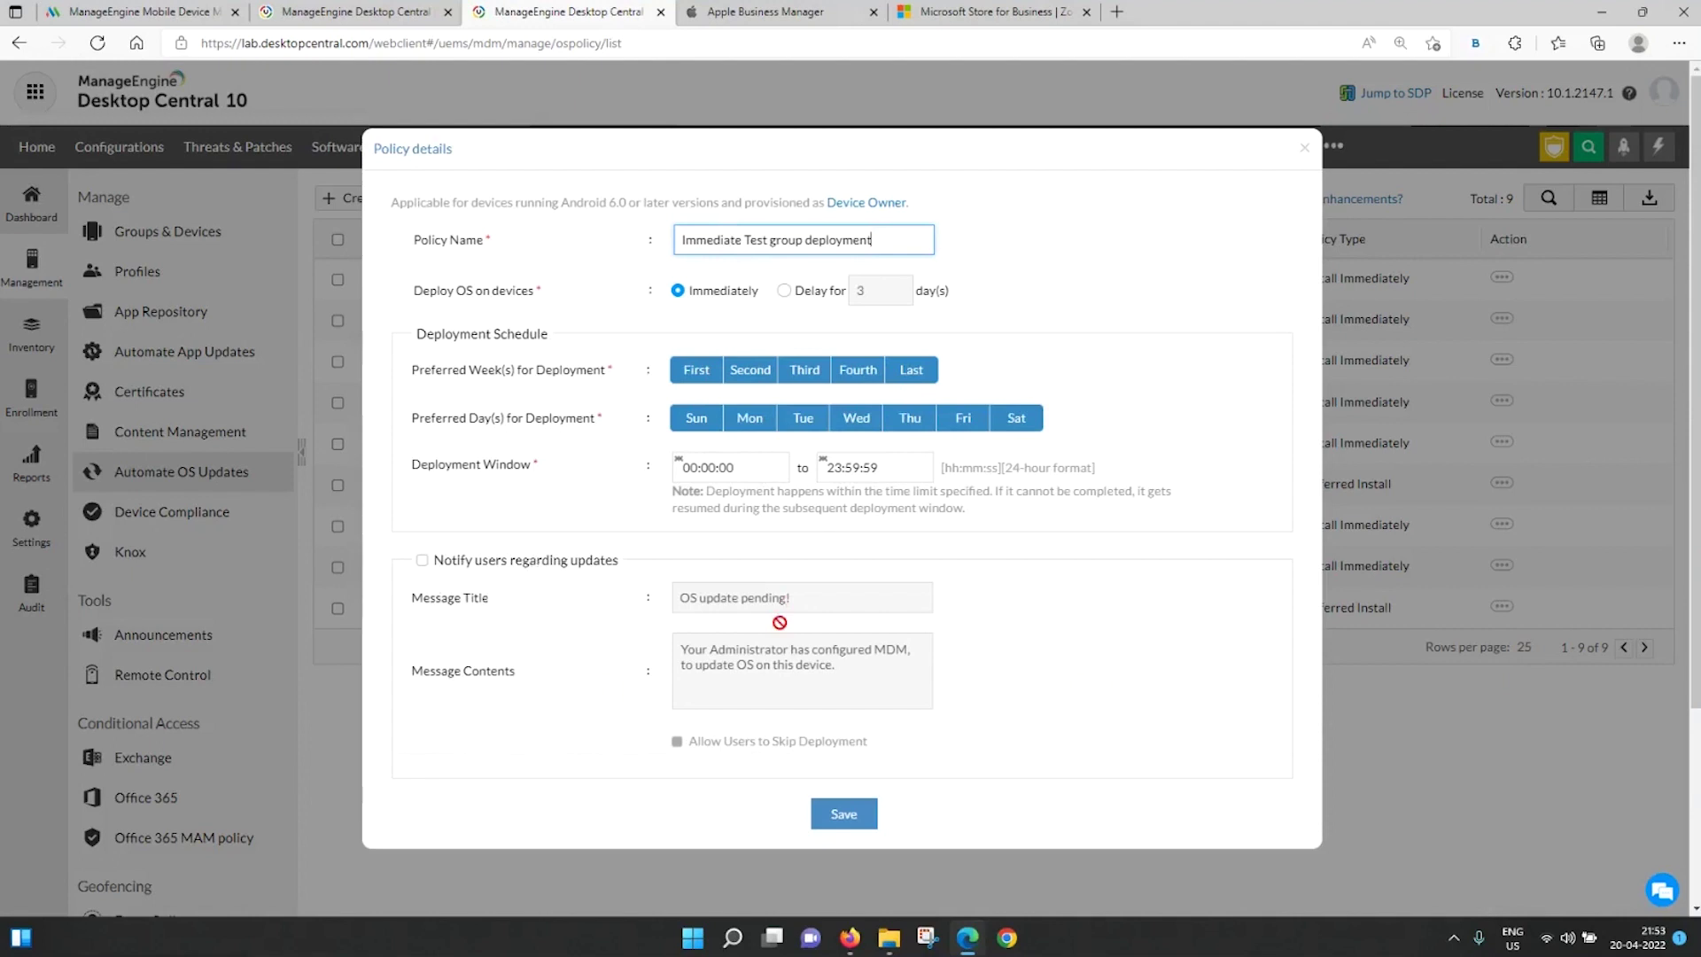
- Save the 'Immediate Test group deployment' policy and check the list now shows 10 policies
left_click(838, 812)
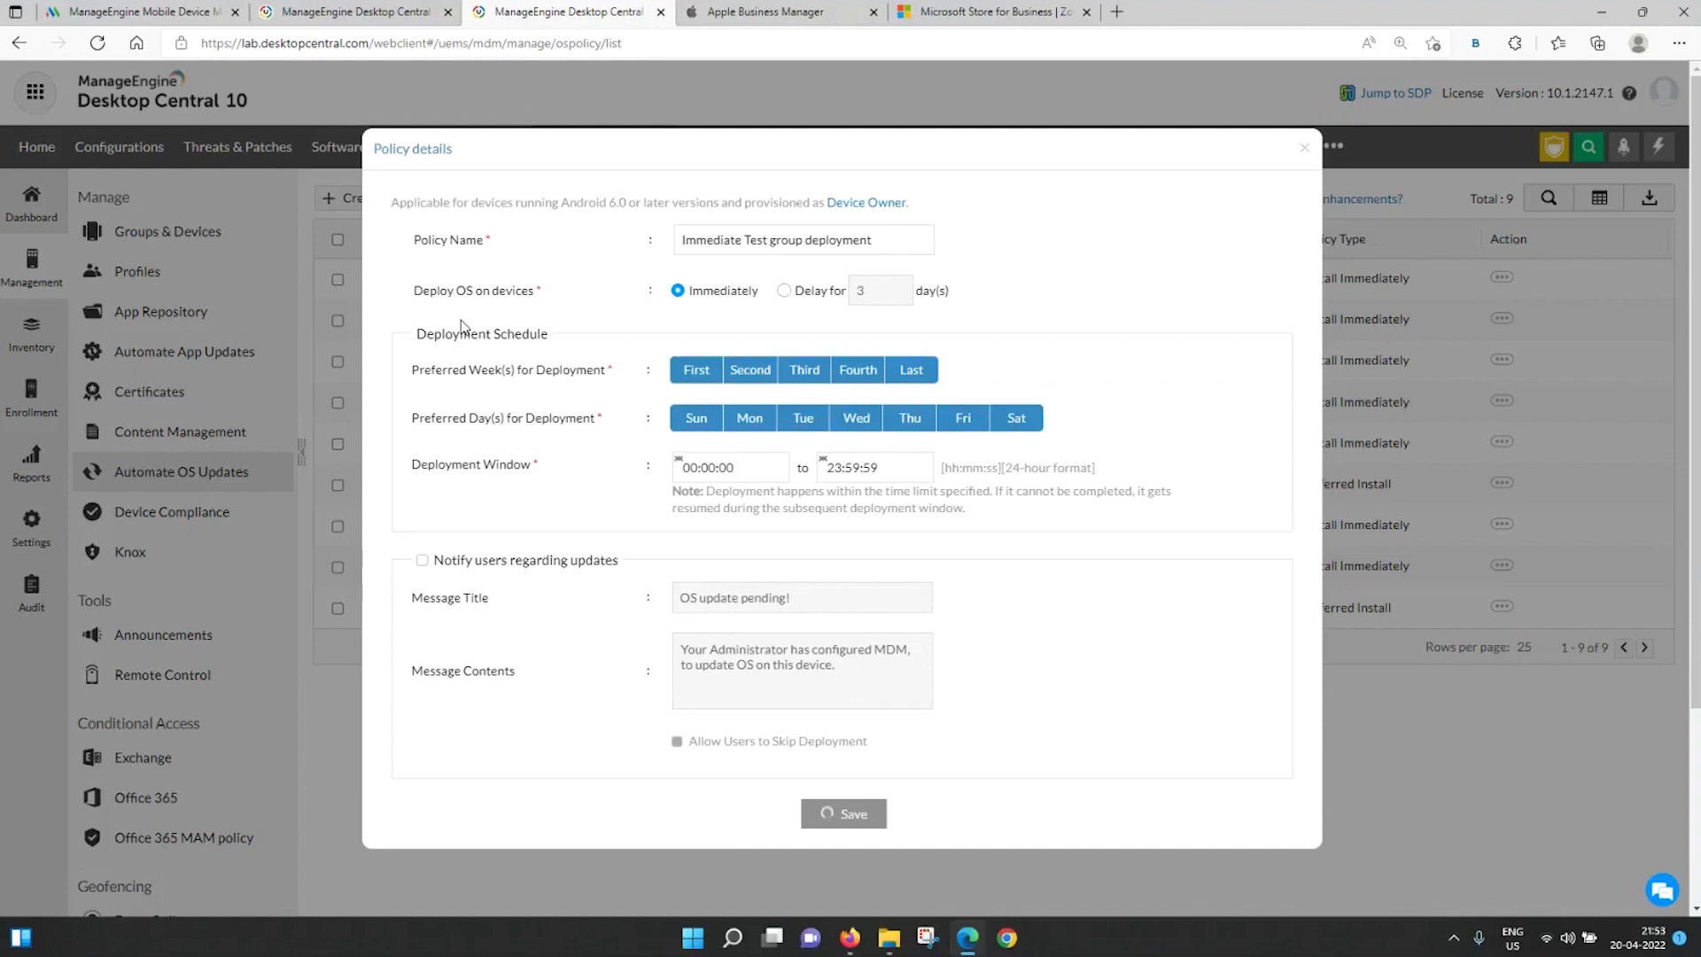
scroll(431, 623, "down", 2)
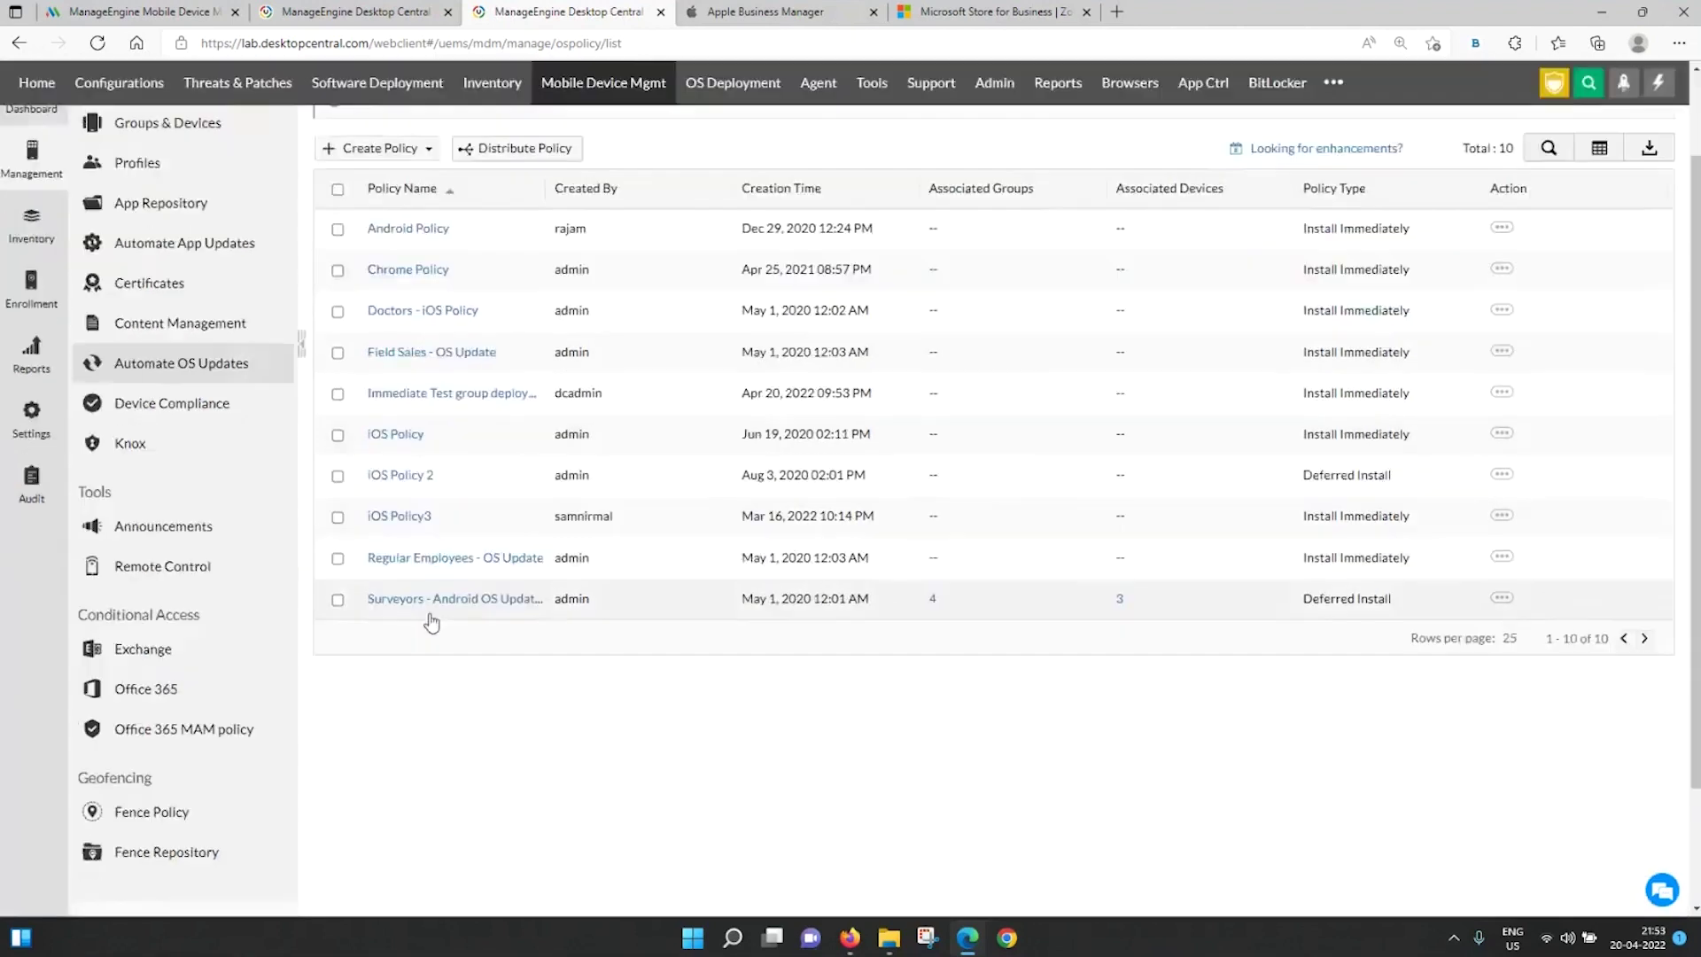
scroll(431, 623, "down", 2)
scroll(524, 558, "up", 5)
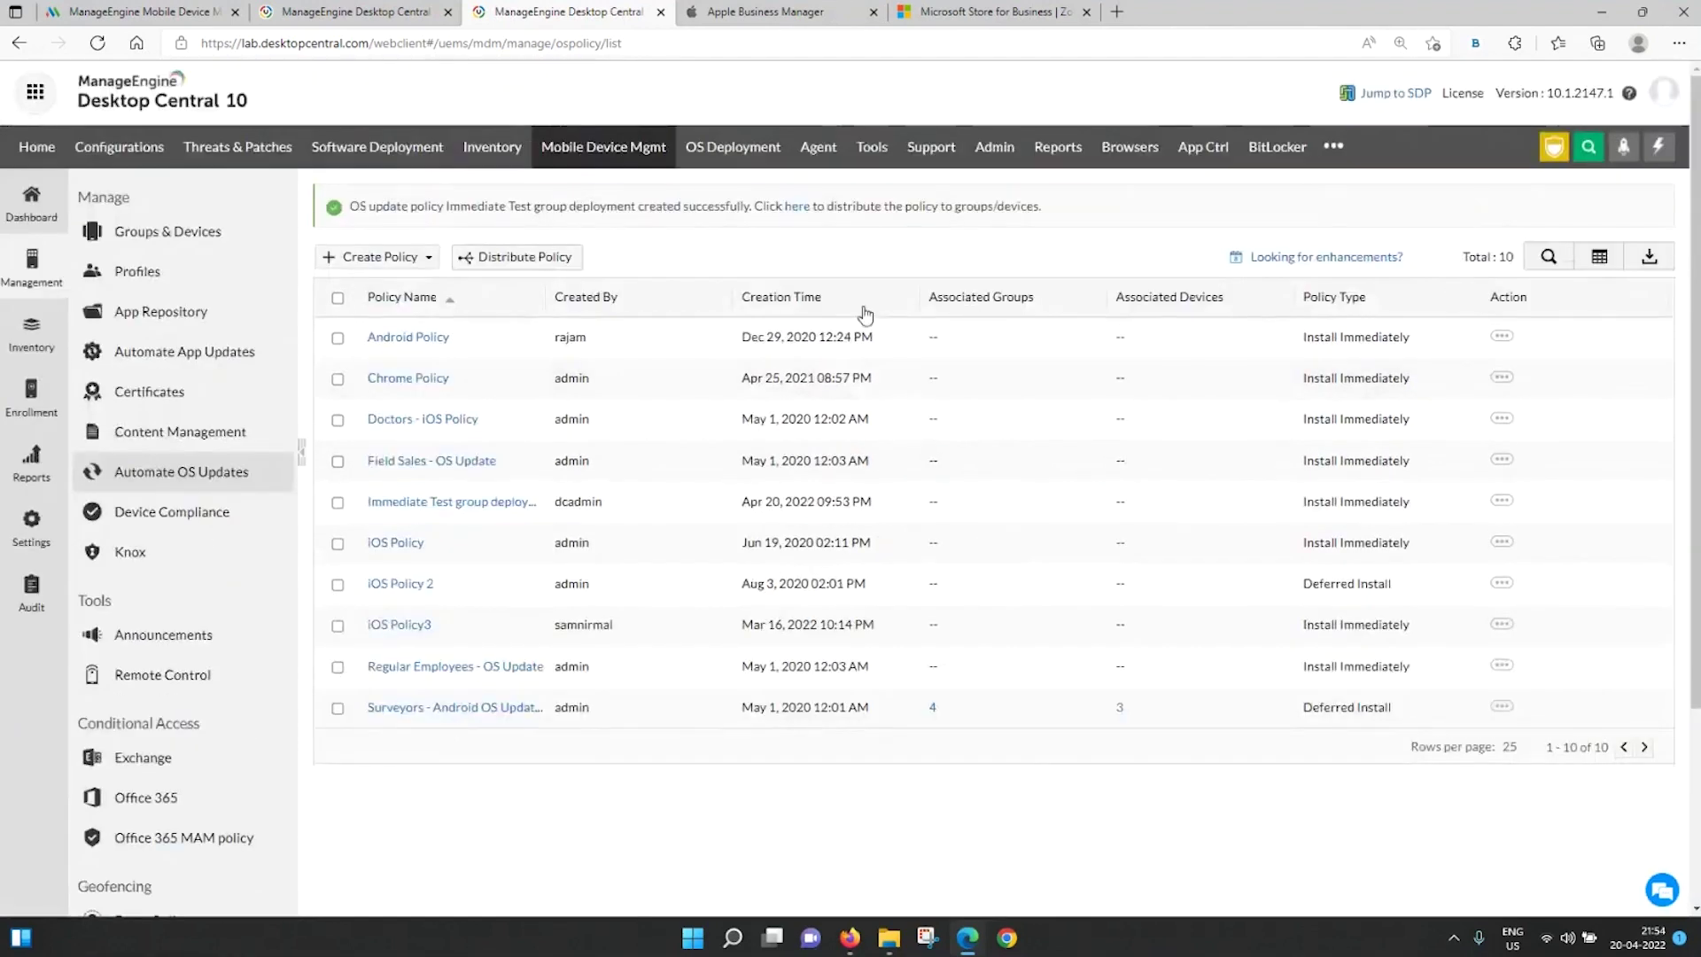
- Sort policies by Creation Time, newest first, and select 'Immediate Test group deployment'
left_click(806, 296)
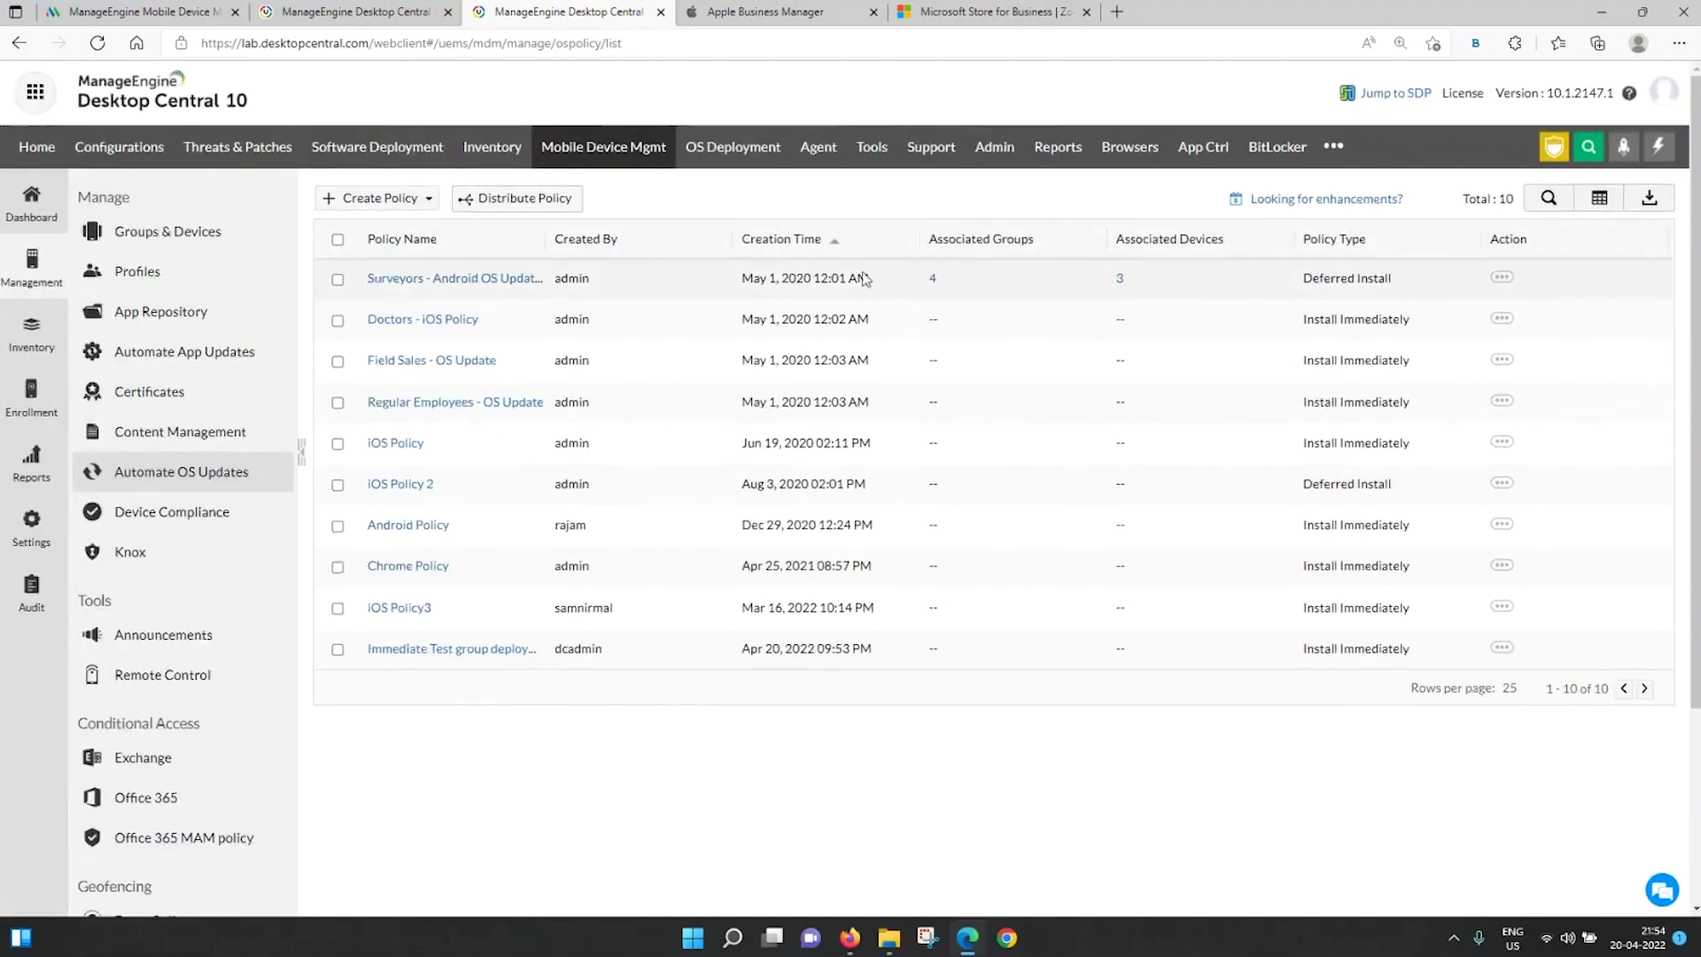
left_click(801, 239)
left_click(338, 279)
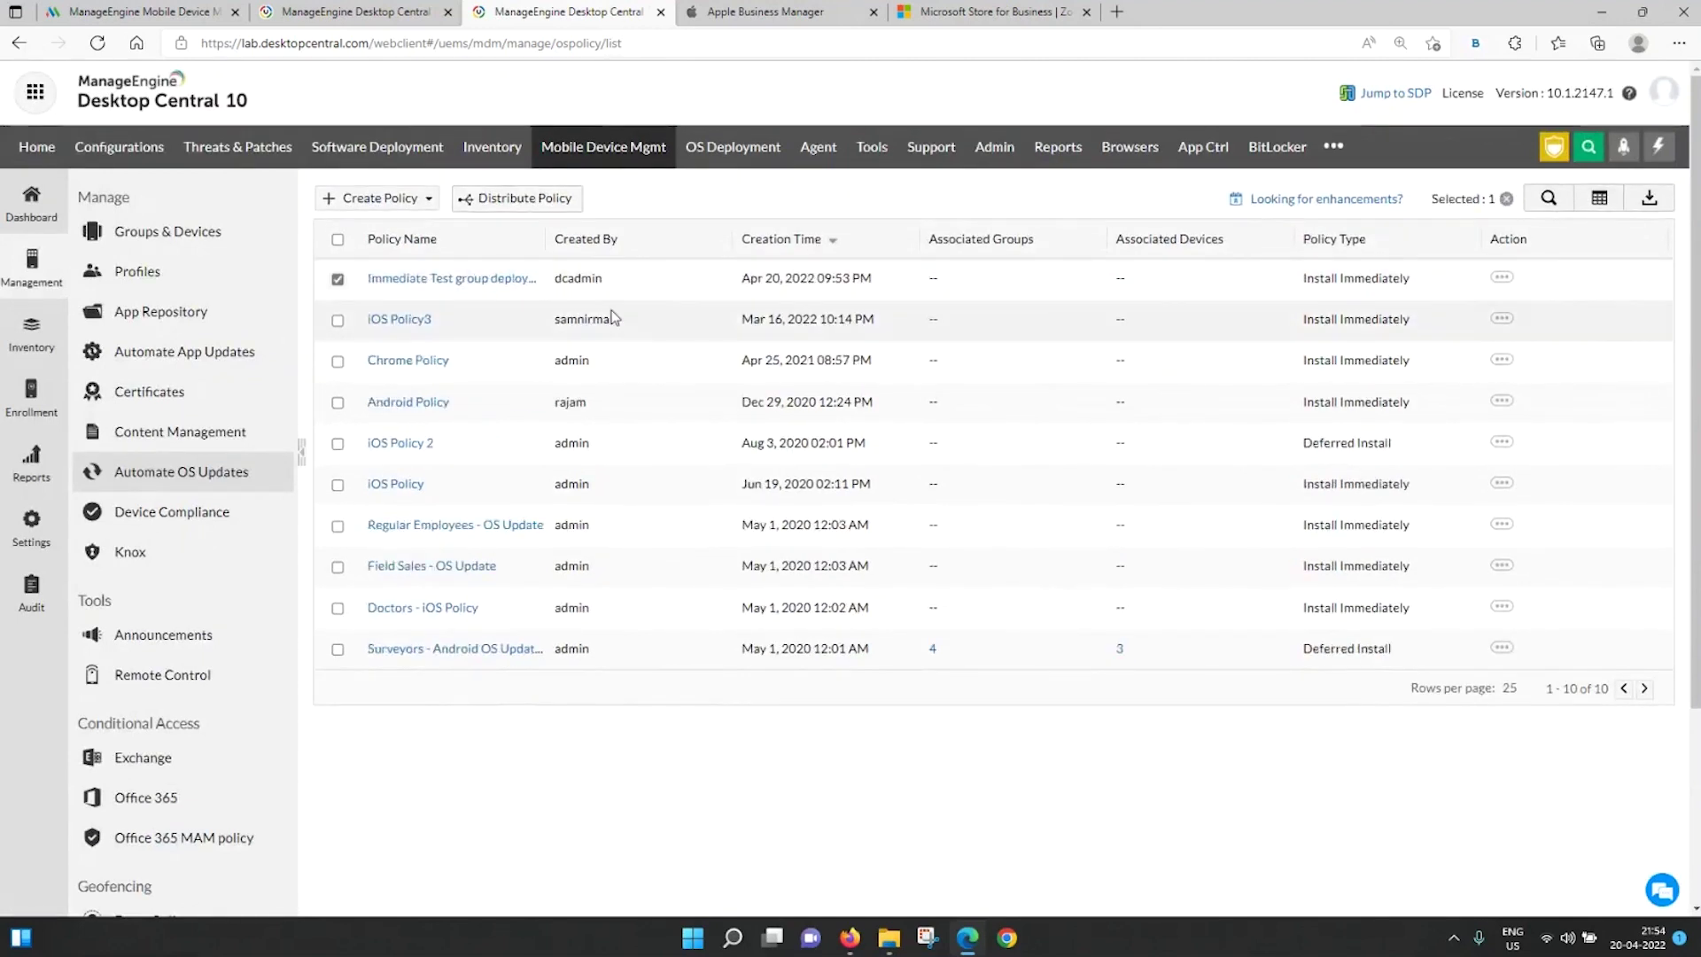
- Pick Front Desk, Employees and Windows 10 groups, close without distributing, then show Create Policy platforms
left_click(518, 202)
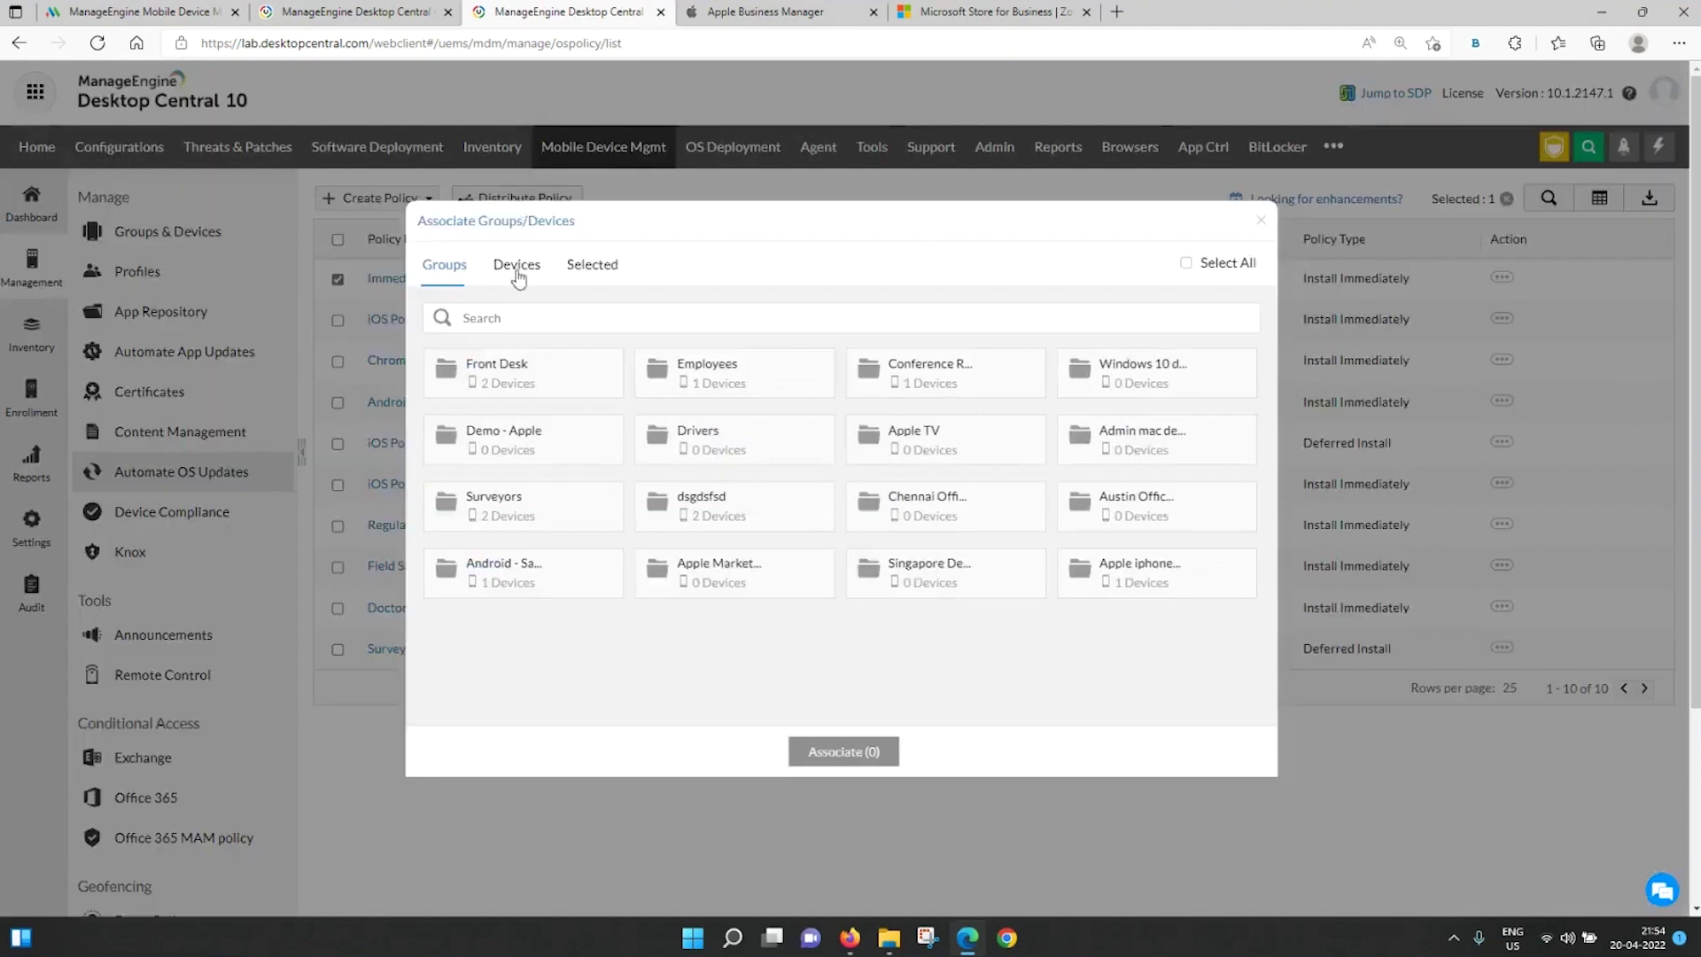
left_click(568, 318)
type("test")
key("ctrl+a")
key("BackSpace")
left_click(523, 378)
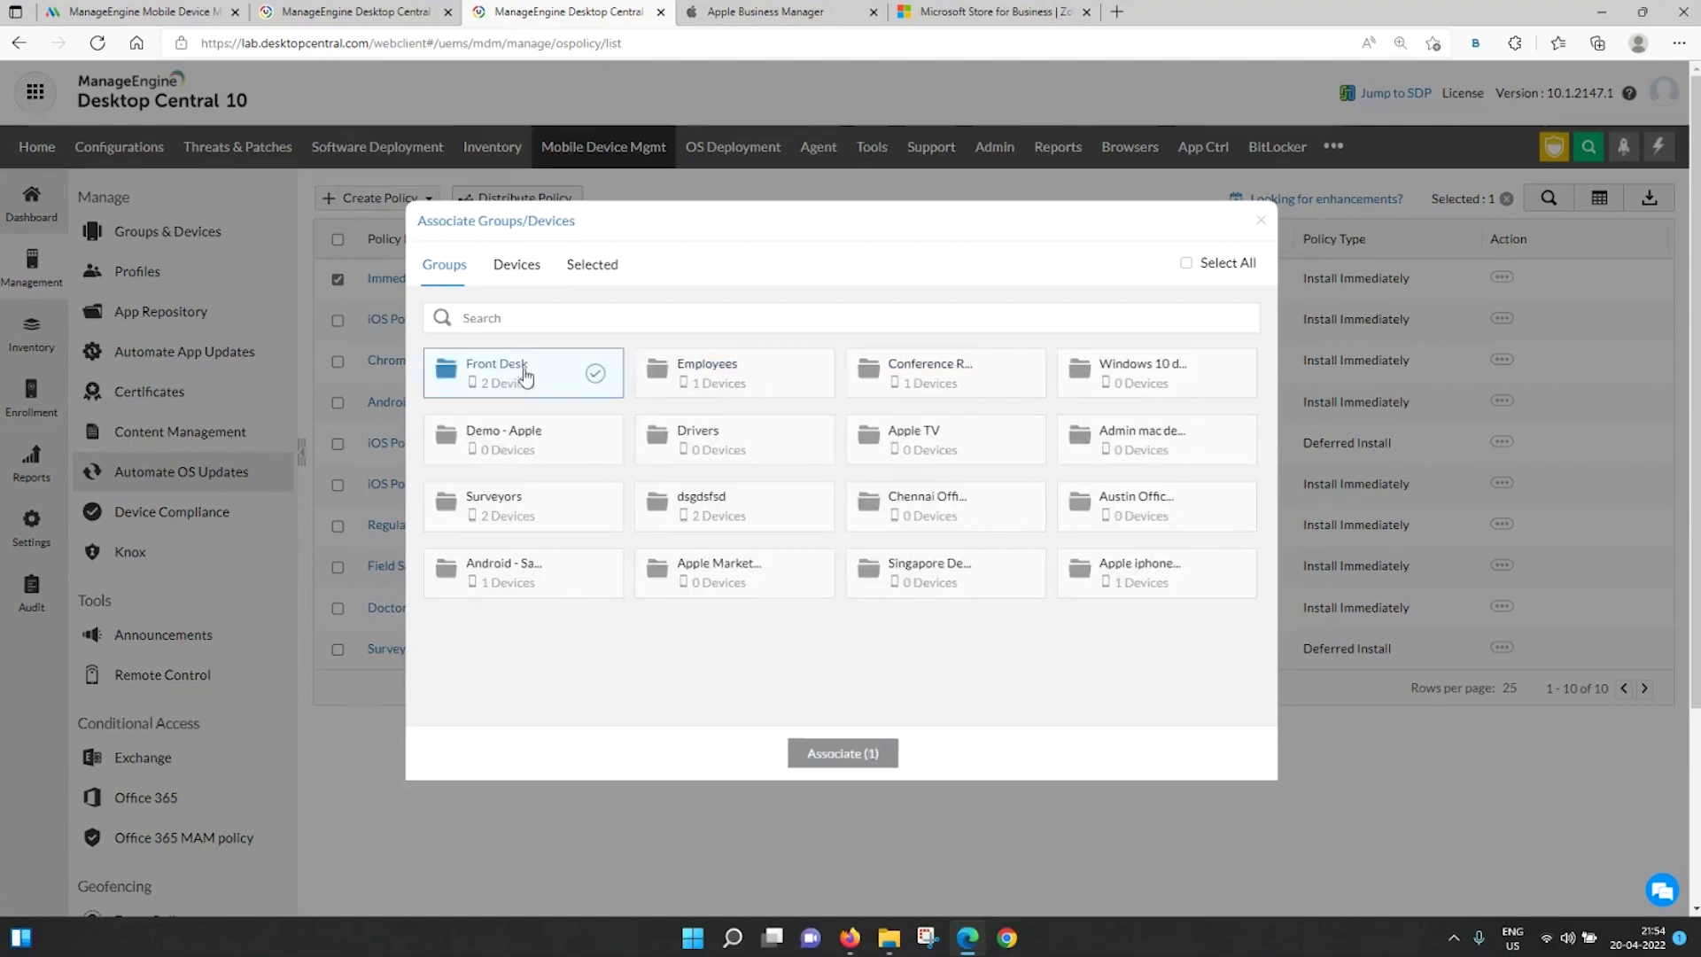
left_click(751, 379)
left_click(1098, 376)
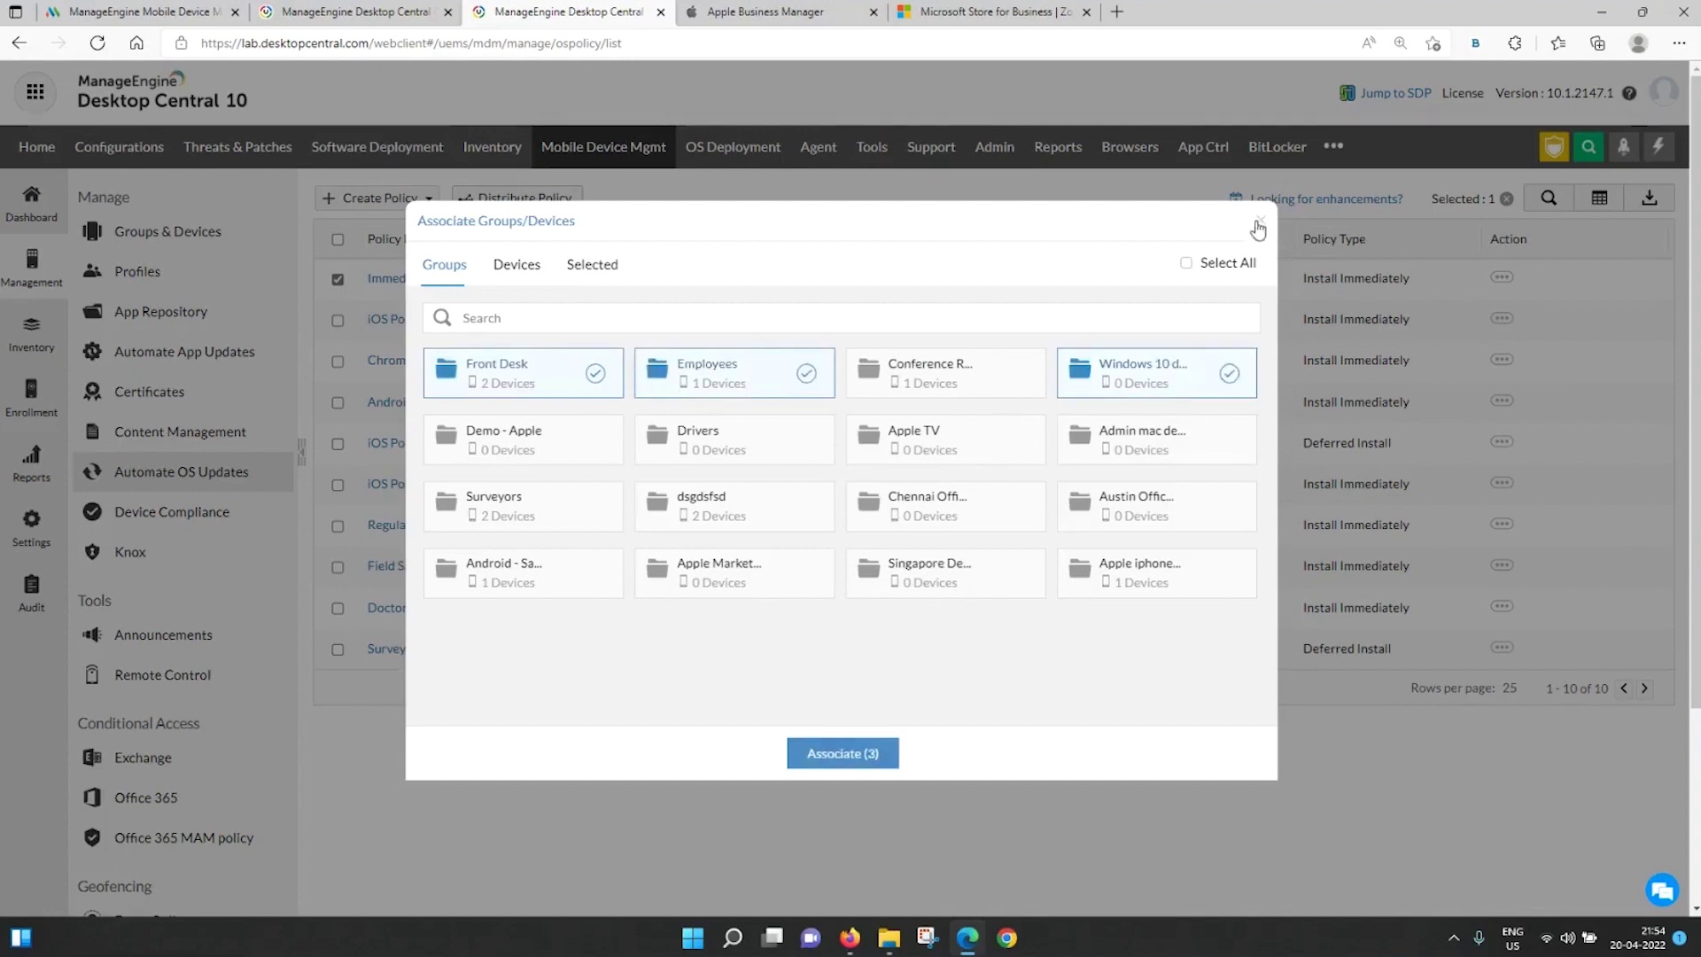
left_click(1261, 221)
left_click(400, 207)
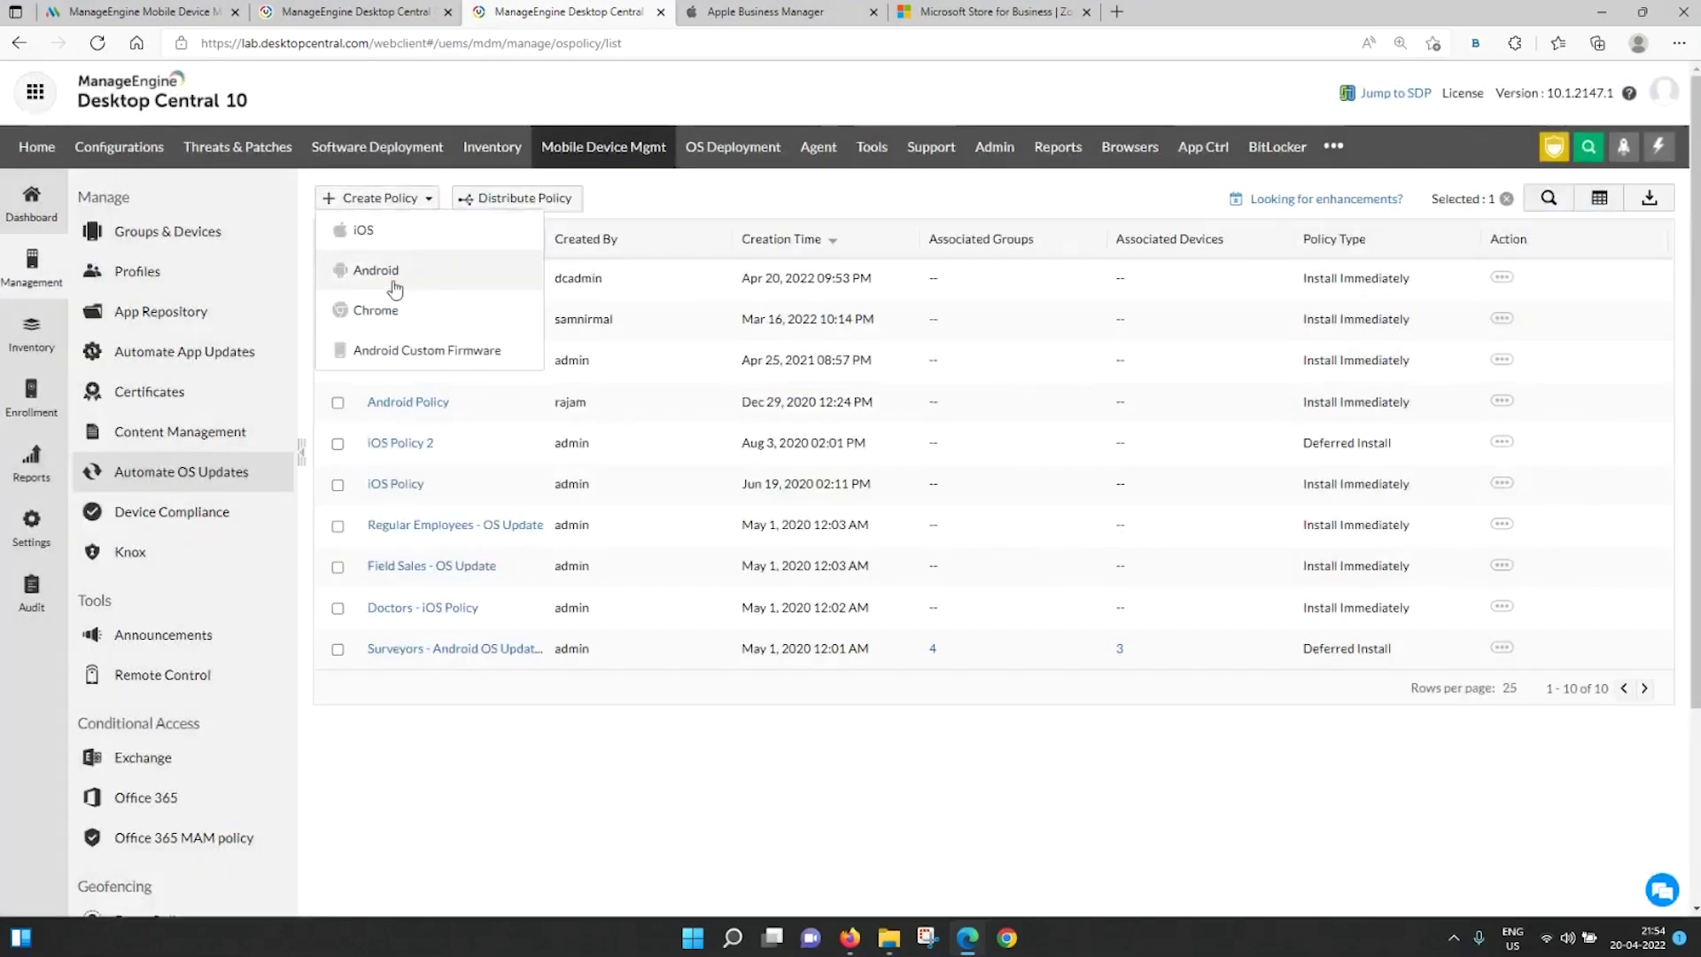
left_click(391, 272)
left_click(783, 290)
double_click(861, 290)
type("7")
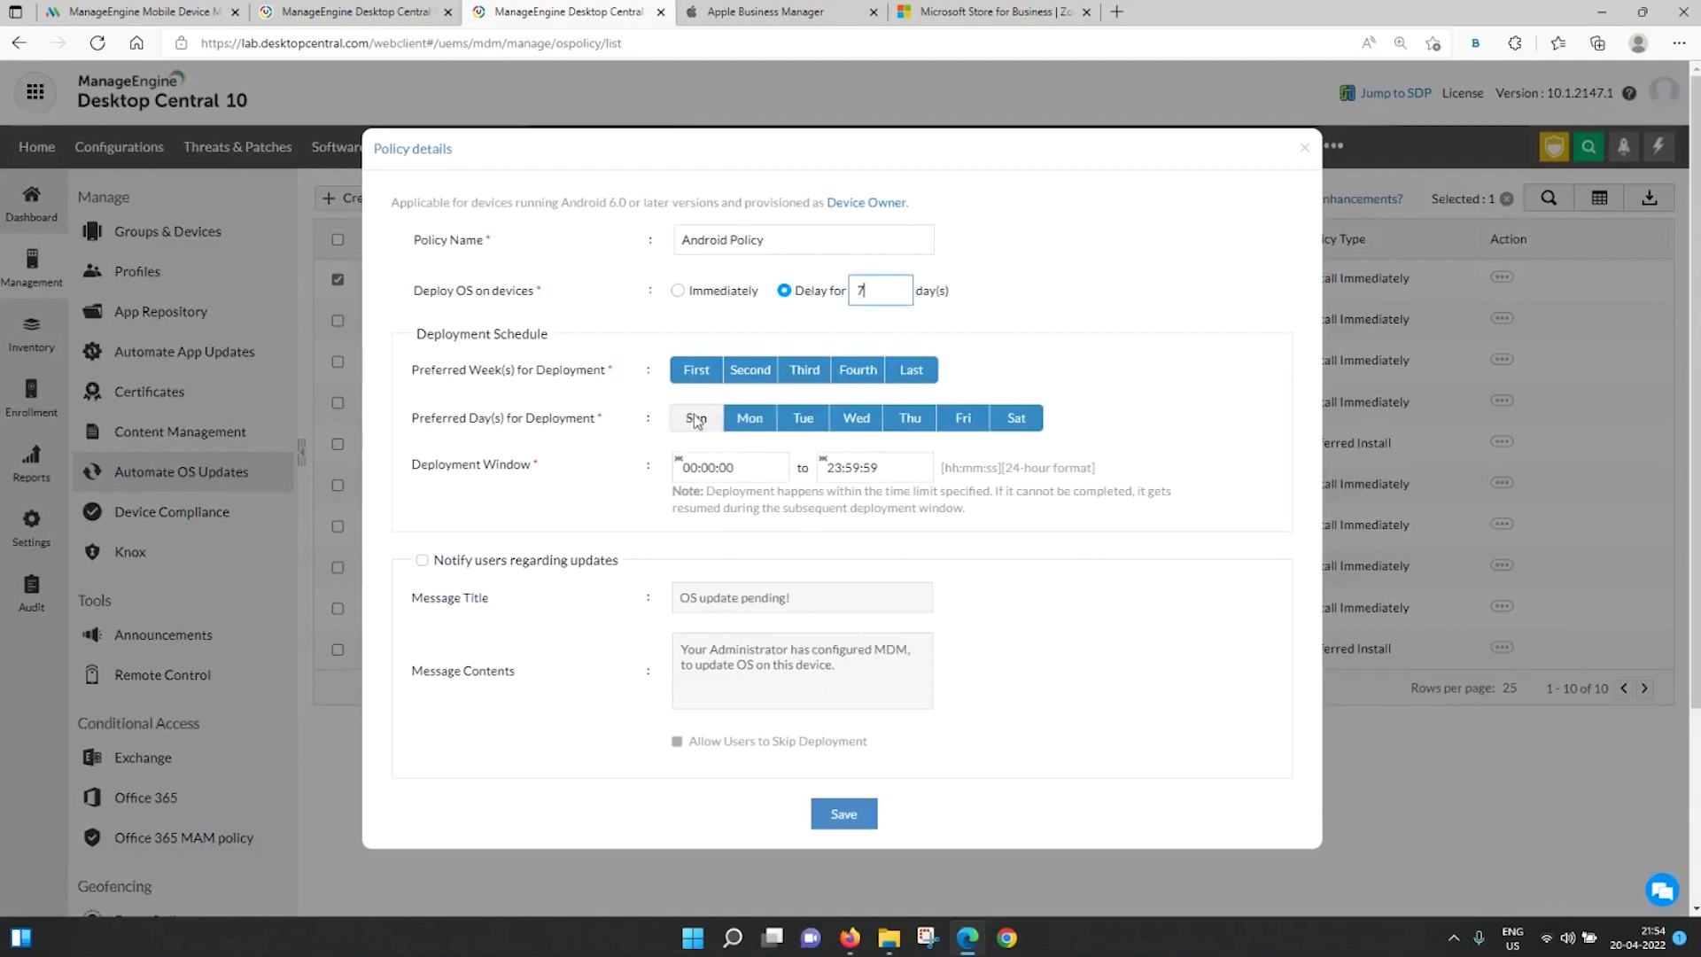
left_click(750, 418)
left_click(803, 418)
left_click(856, 418)
left_click(943, 418)
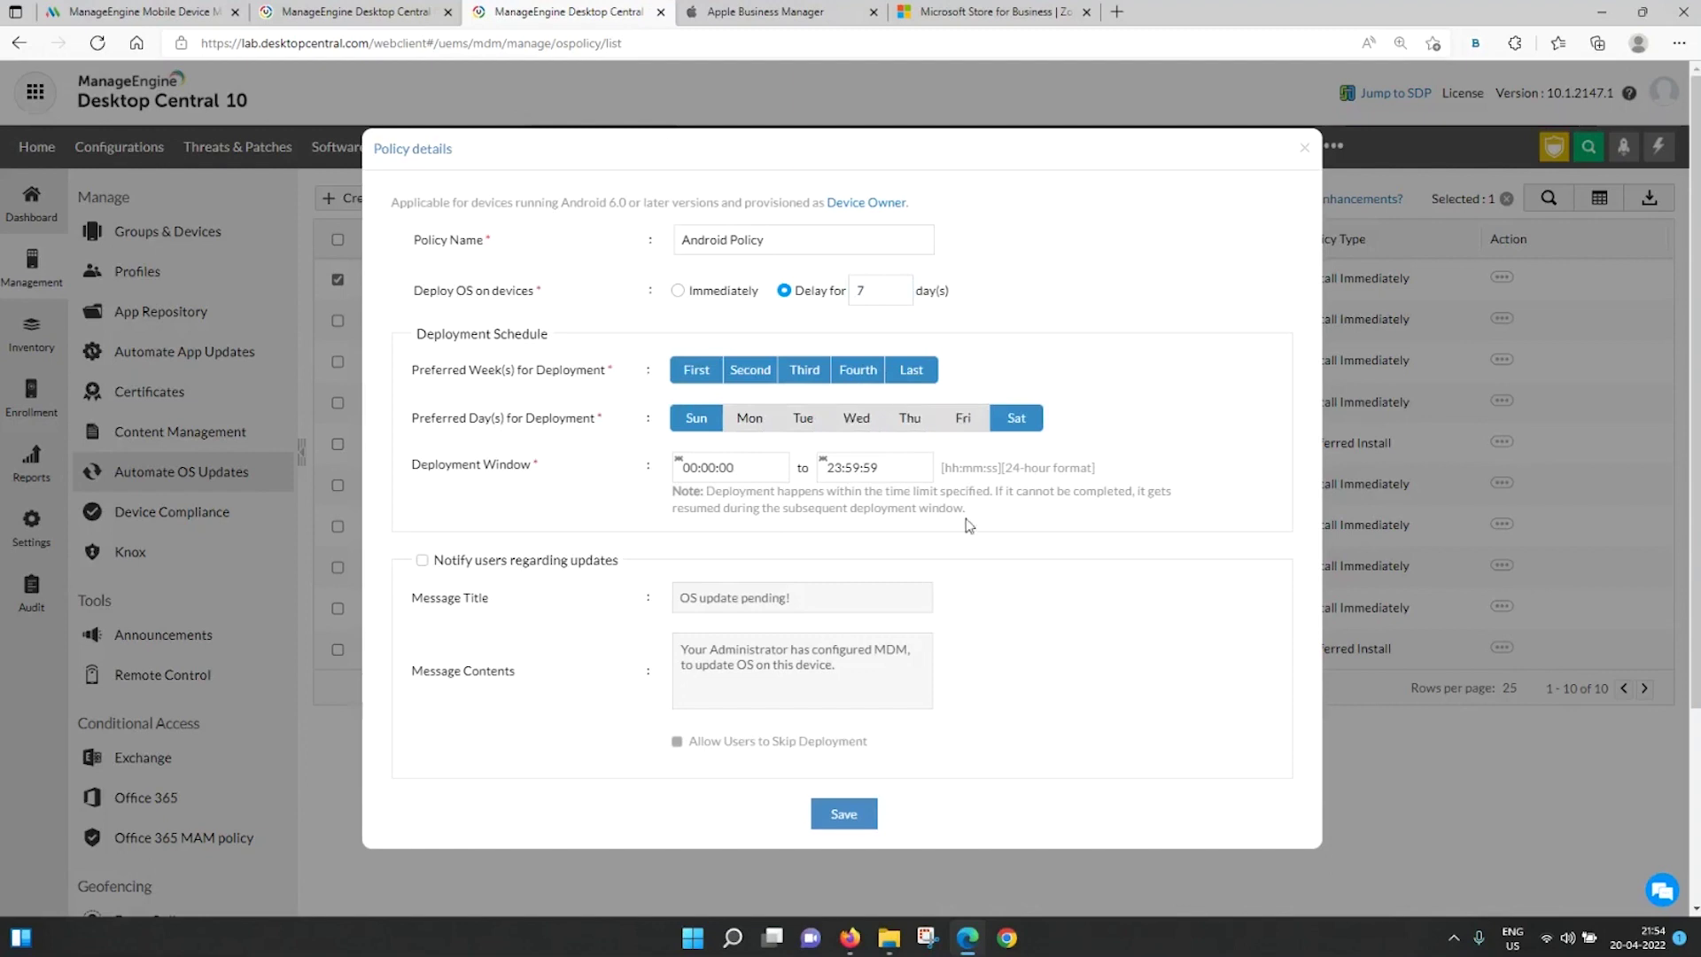
left_click(687, 469)
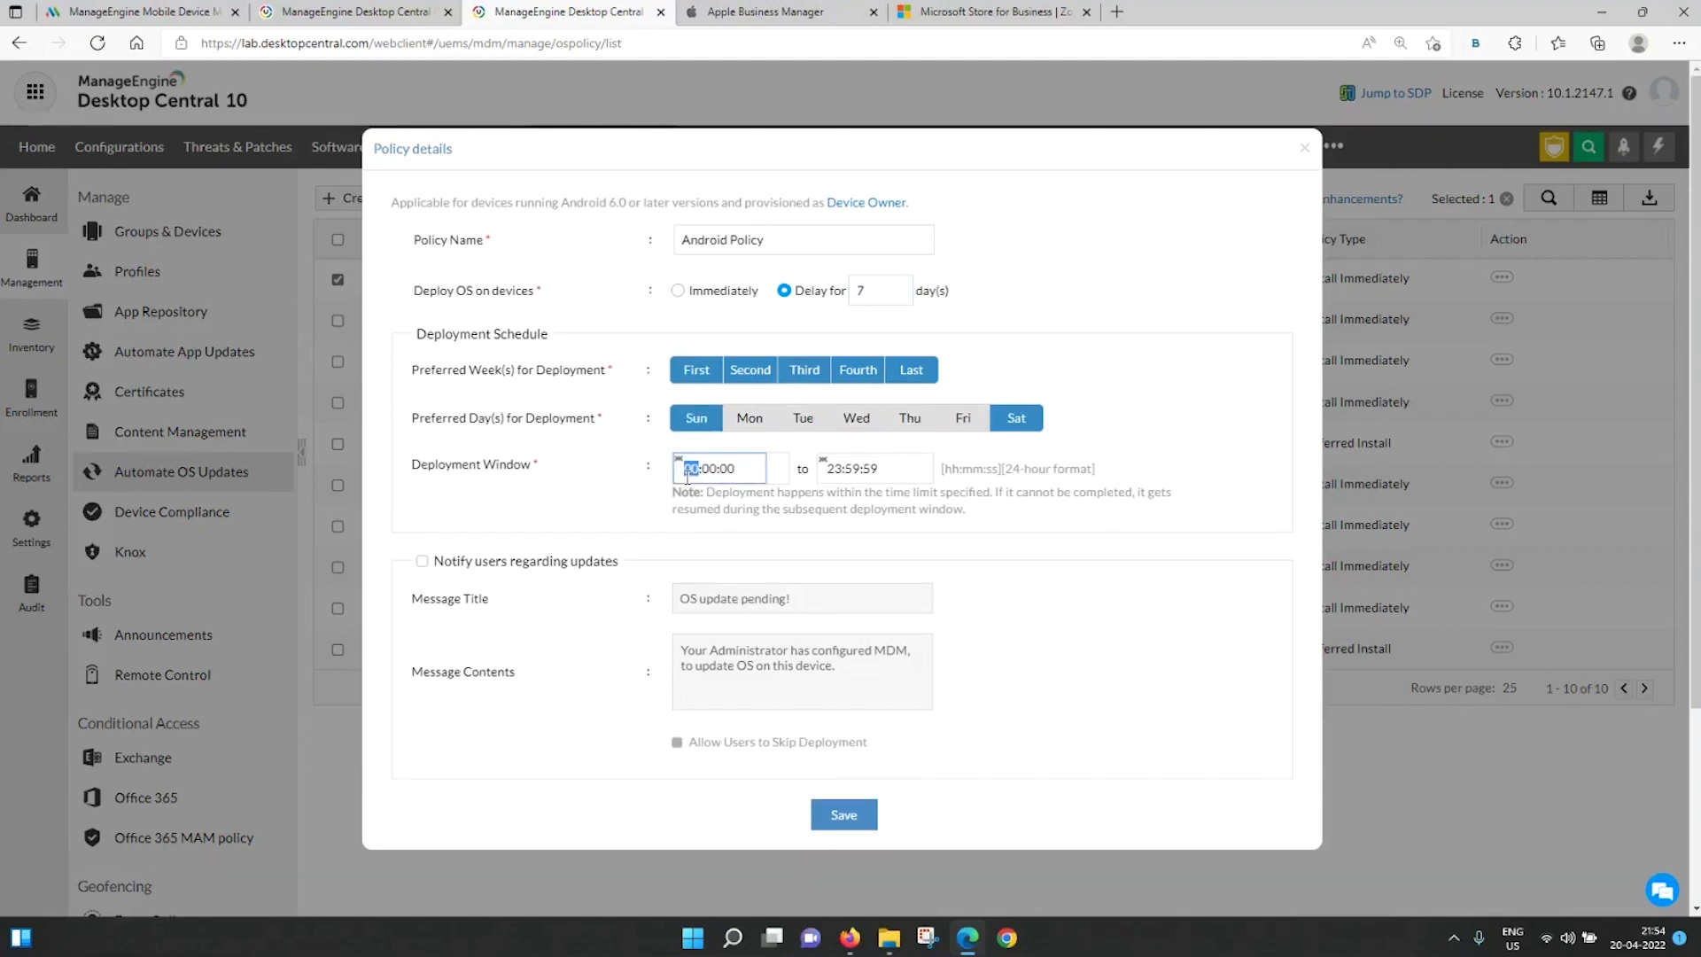
type("18")
left_click(851, 537)
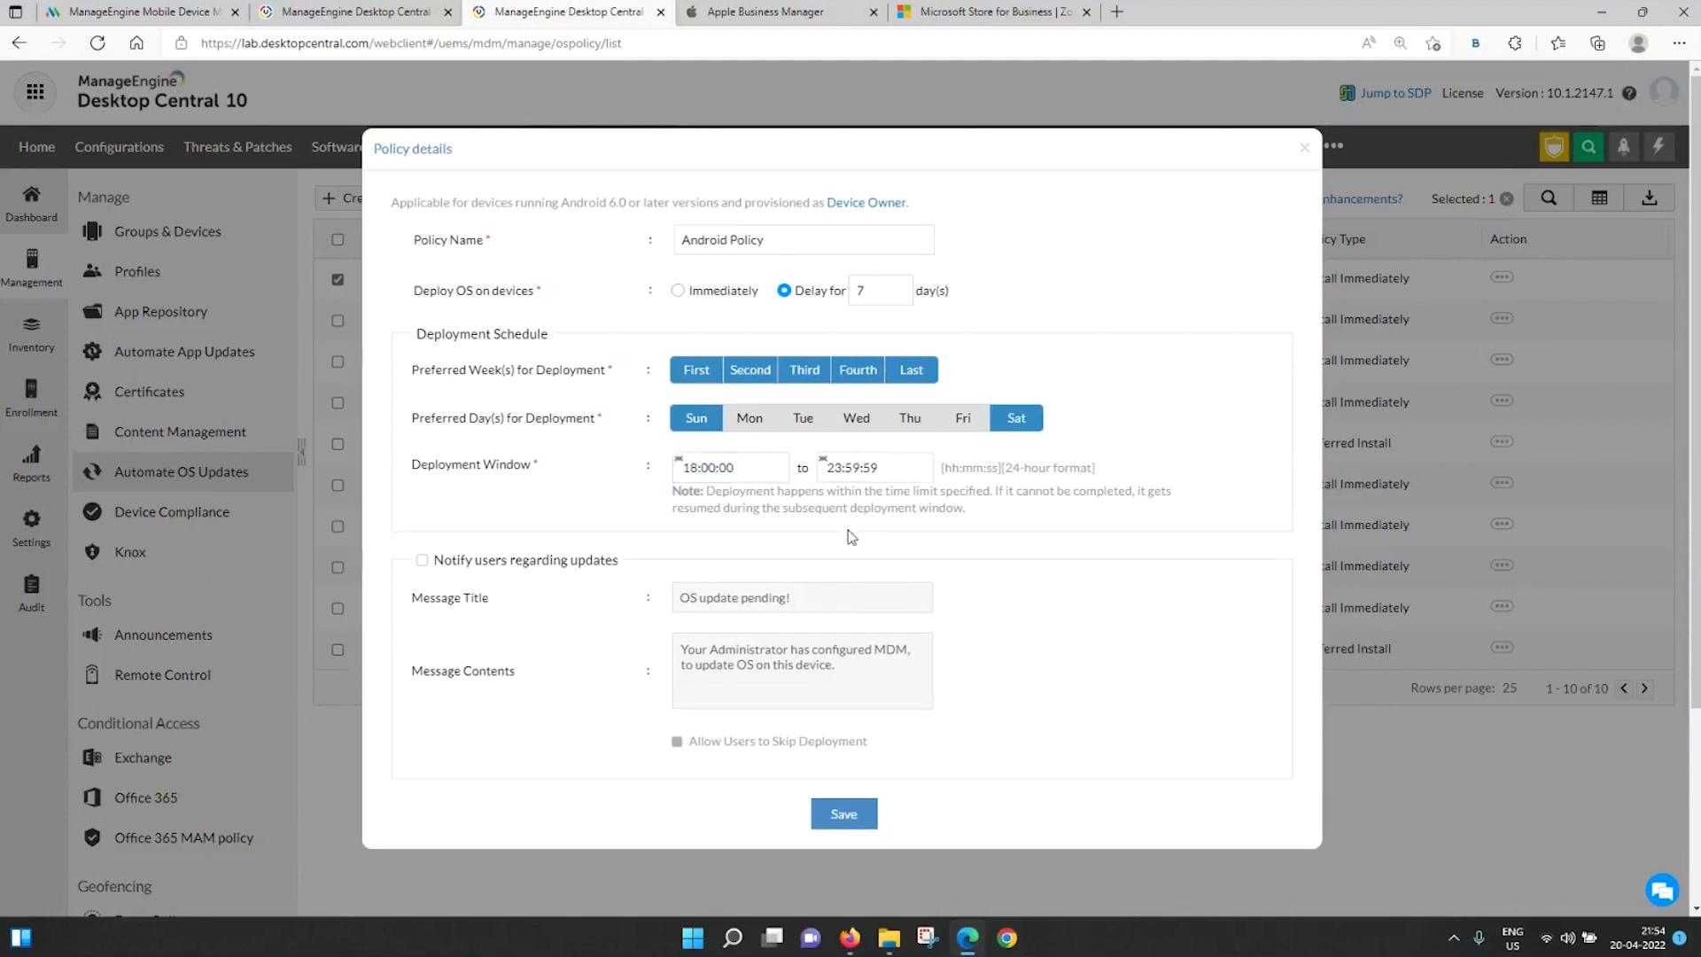
left_click(423, 560)
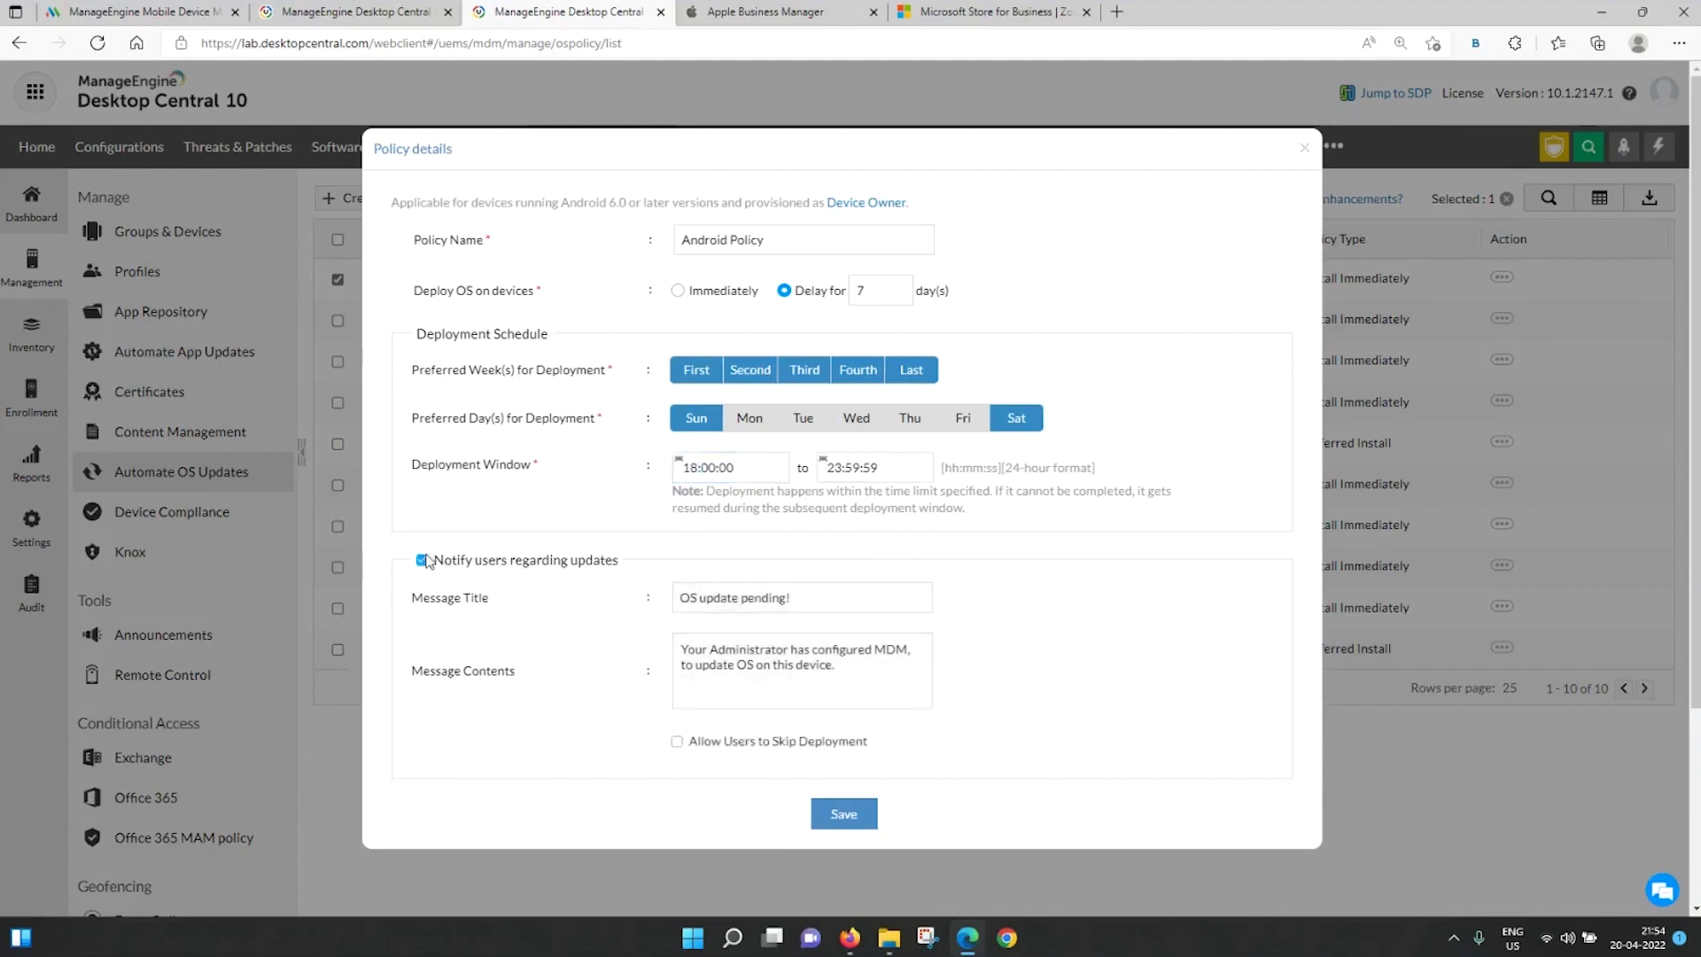
left_click(676, 741)
left_click_drag(722, 744, 868, 744)
double_click(840, 778)
type("7")
left_click(1028, 686)
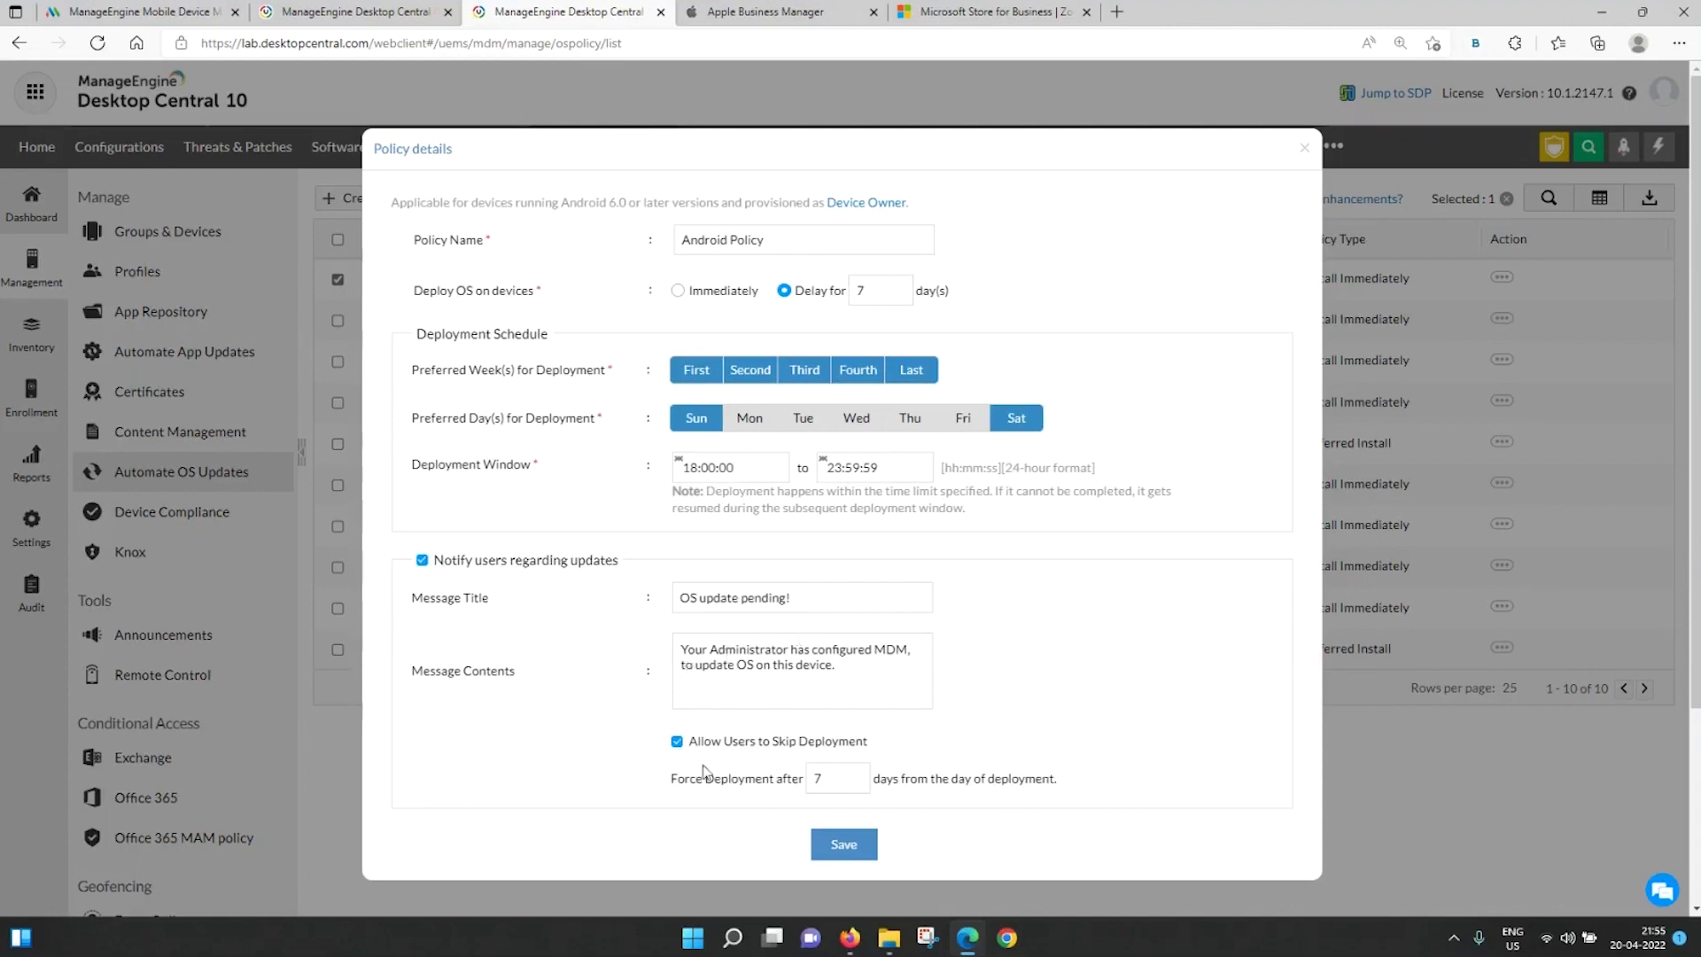
left_click_drag(666, 787, 747, 779)
left_click(732, 770)
left_click(1307, 152)
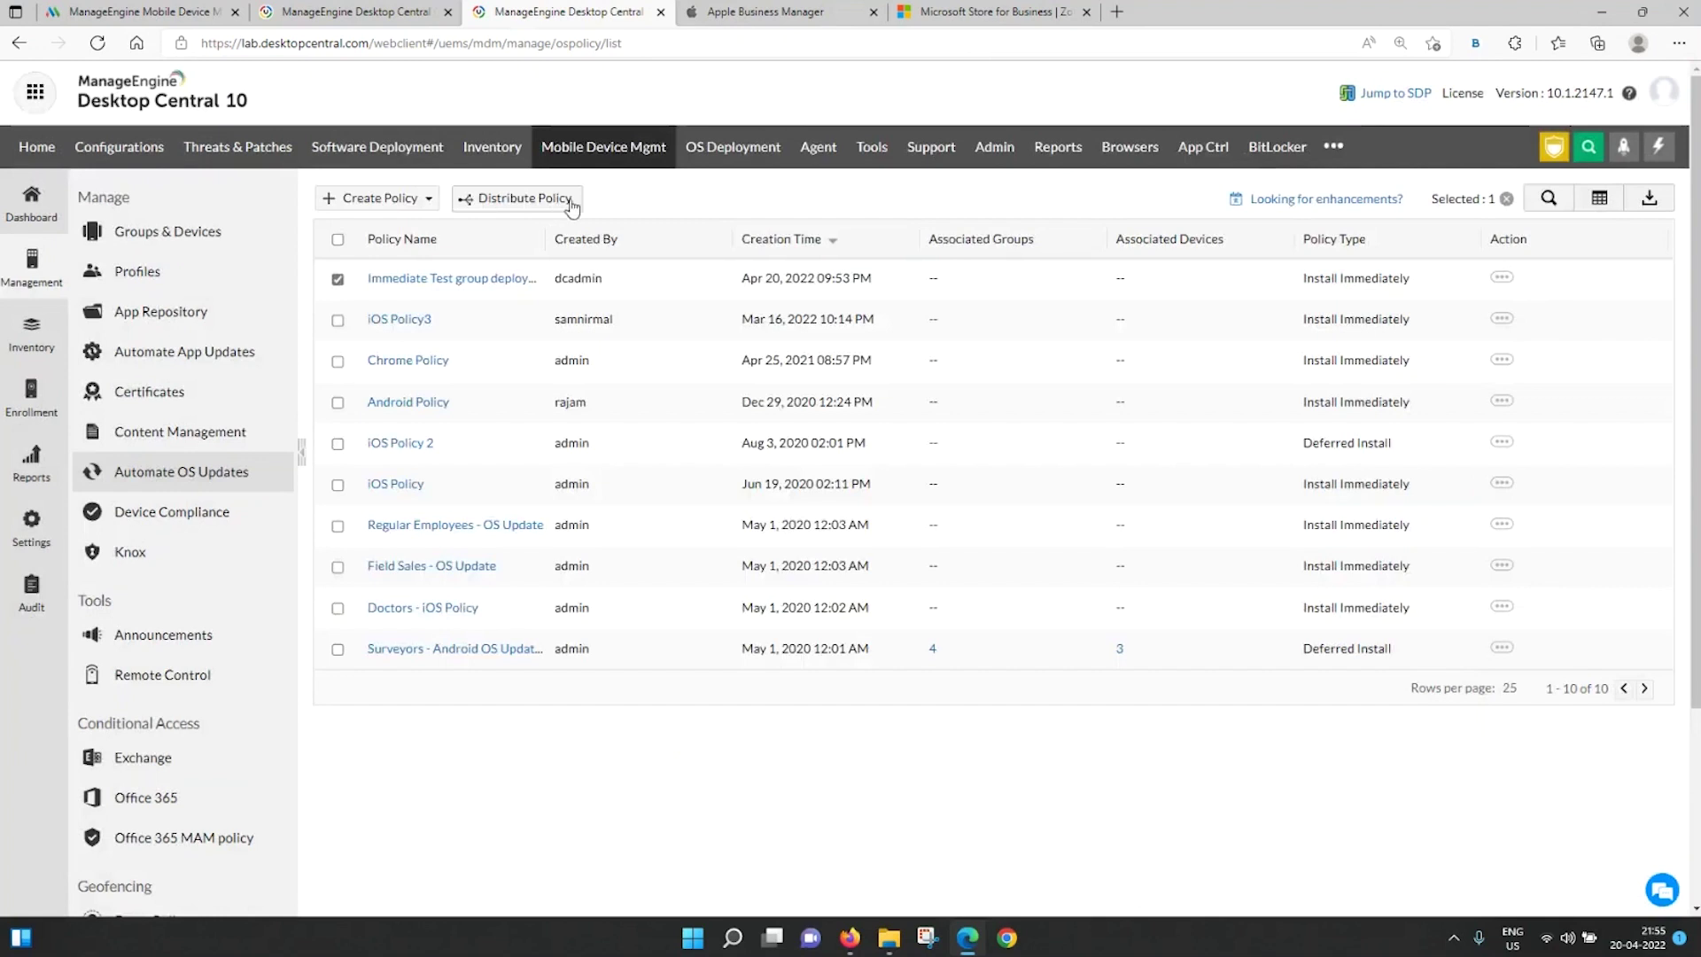
- Show the webinar's Live Q&A slide, then return to Edge with a new blank tab
left_click(850, 937)
key("Right")
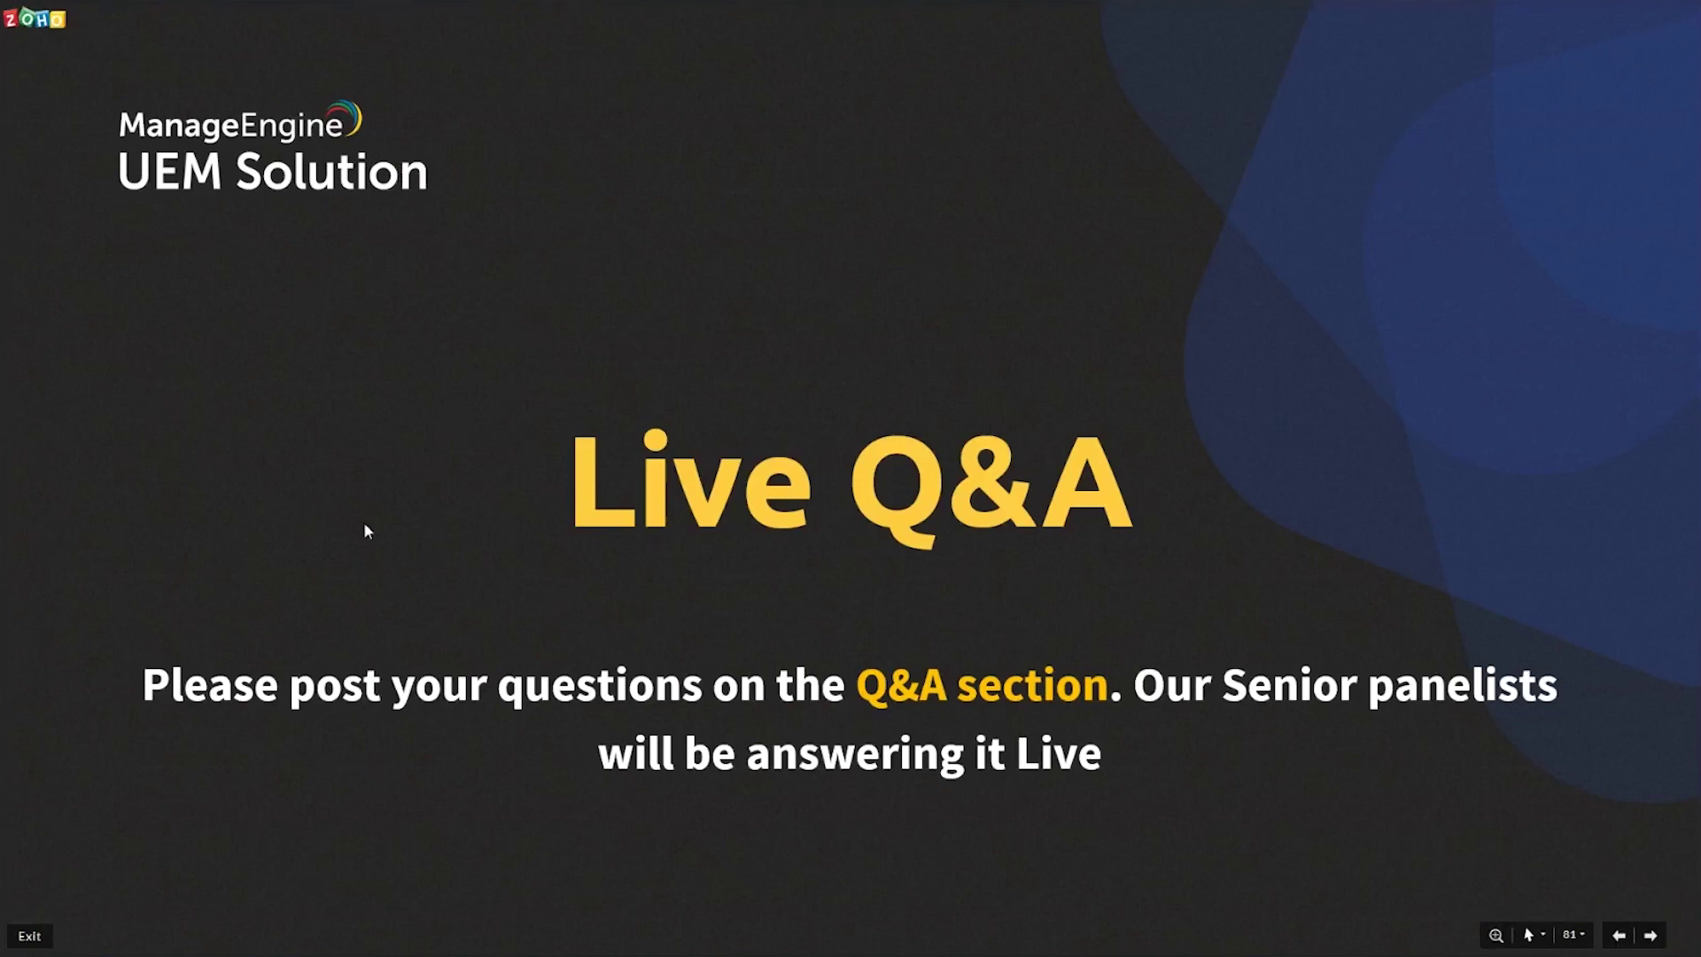
key("Right")
key("Left")
key("alt+Tab")
key("ctrl+t")
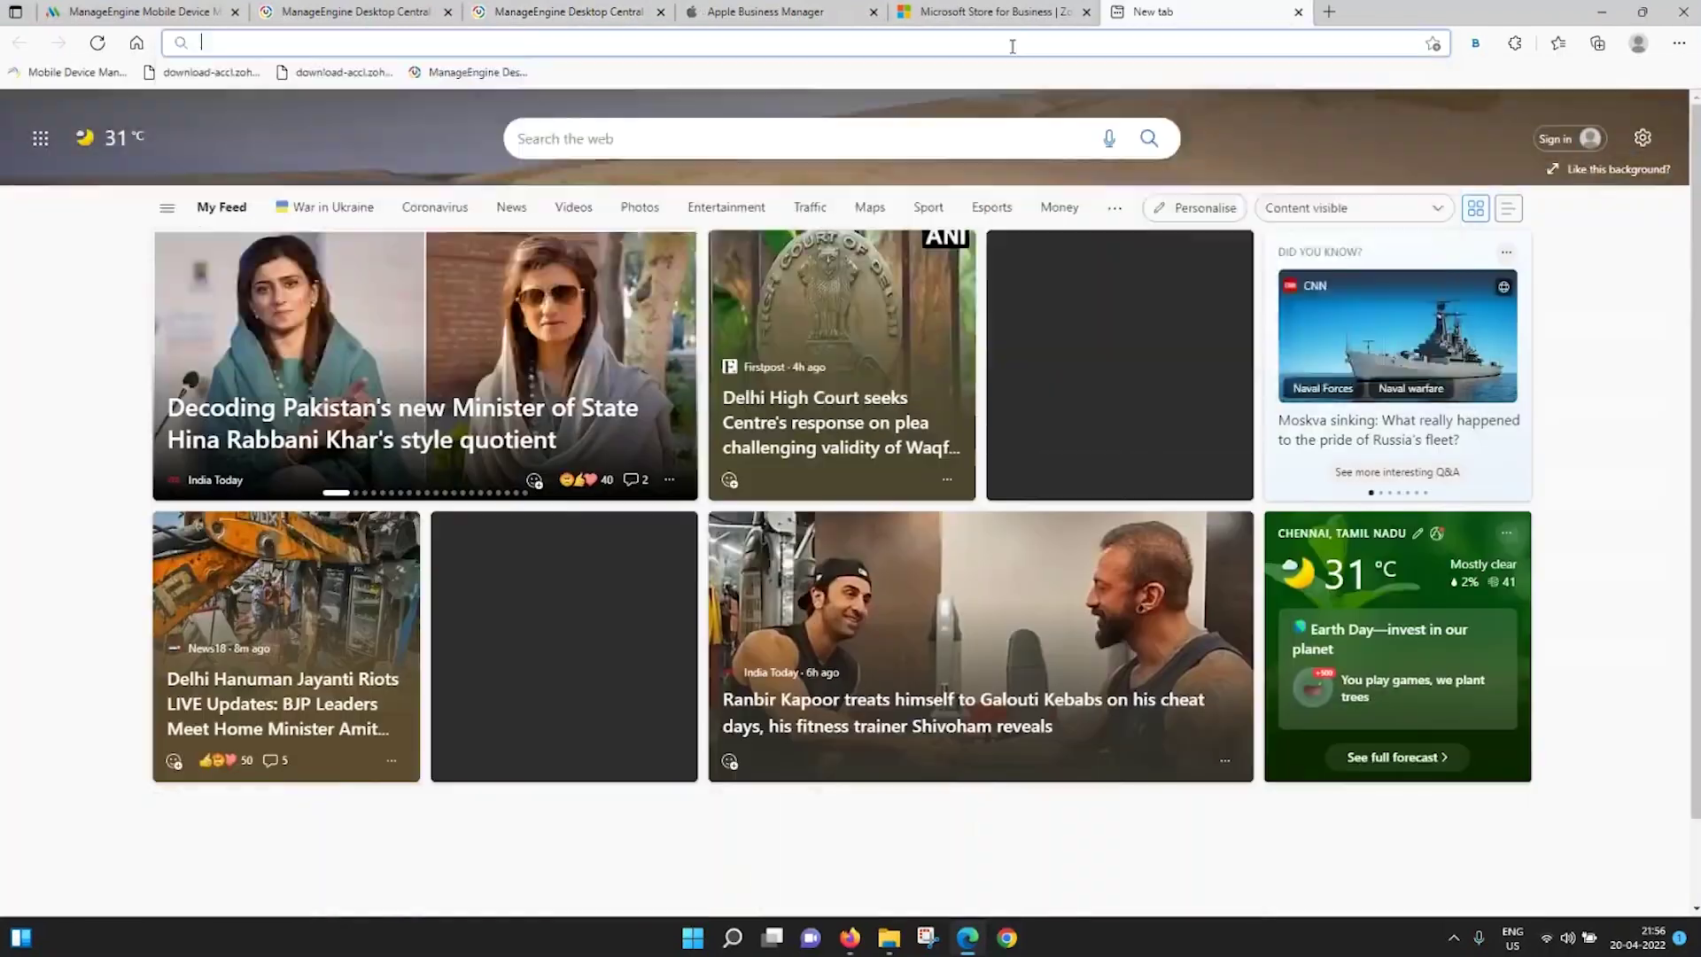
- Search for 'Desktop central roadmap' and open the Desktop Central Roadmap | ManageEngine page
type("Desktop central r")
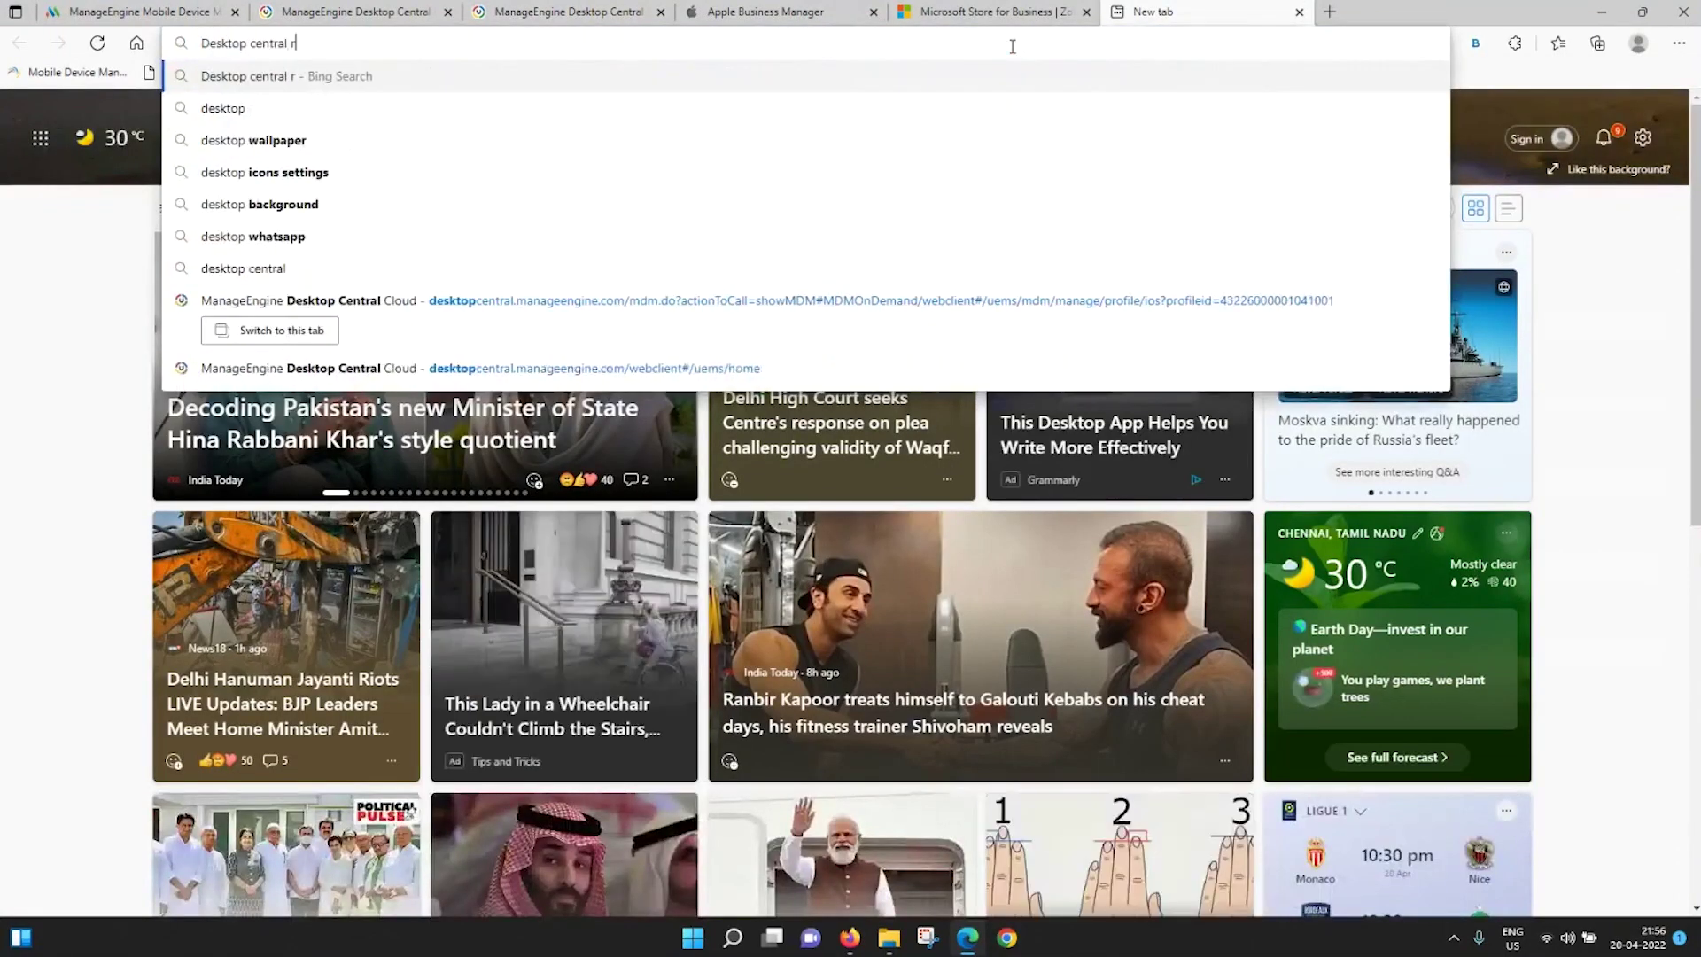
type("oadmap")
key("Return")
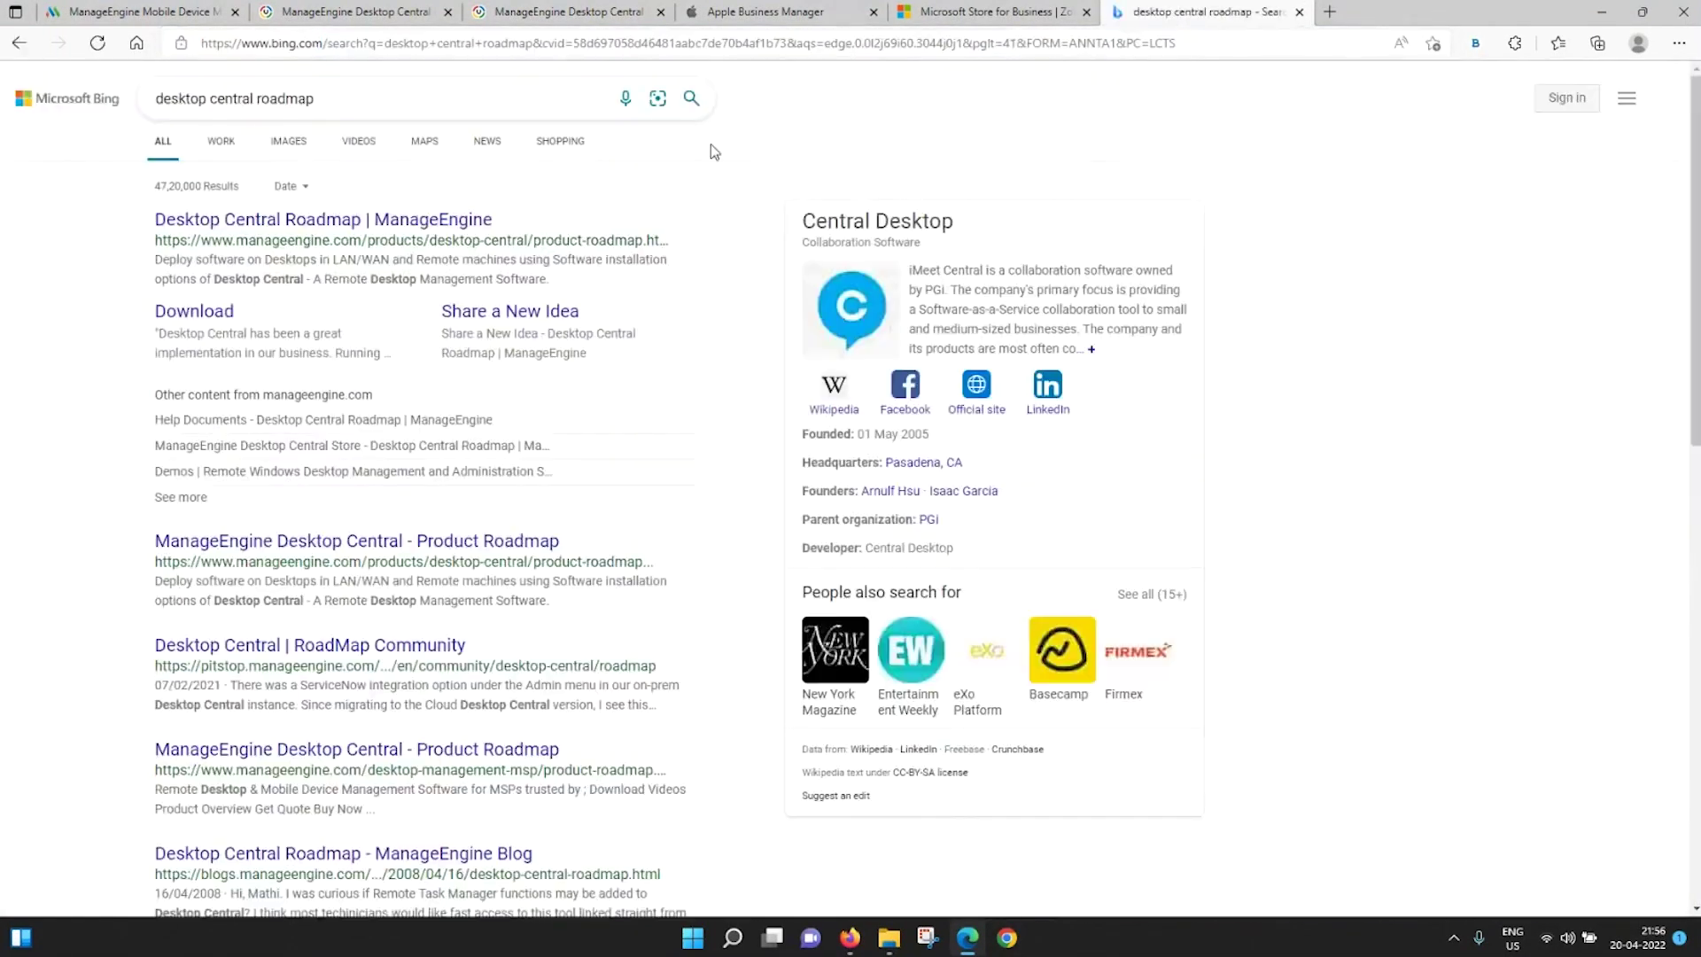
left_click(478, 220)
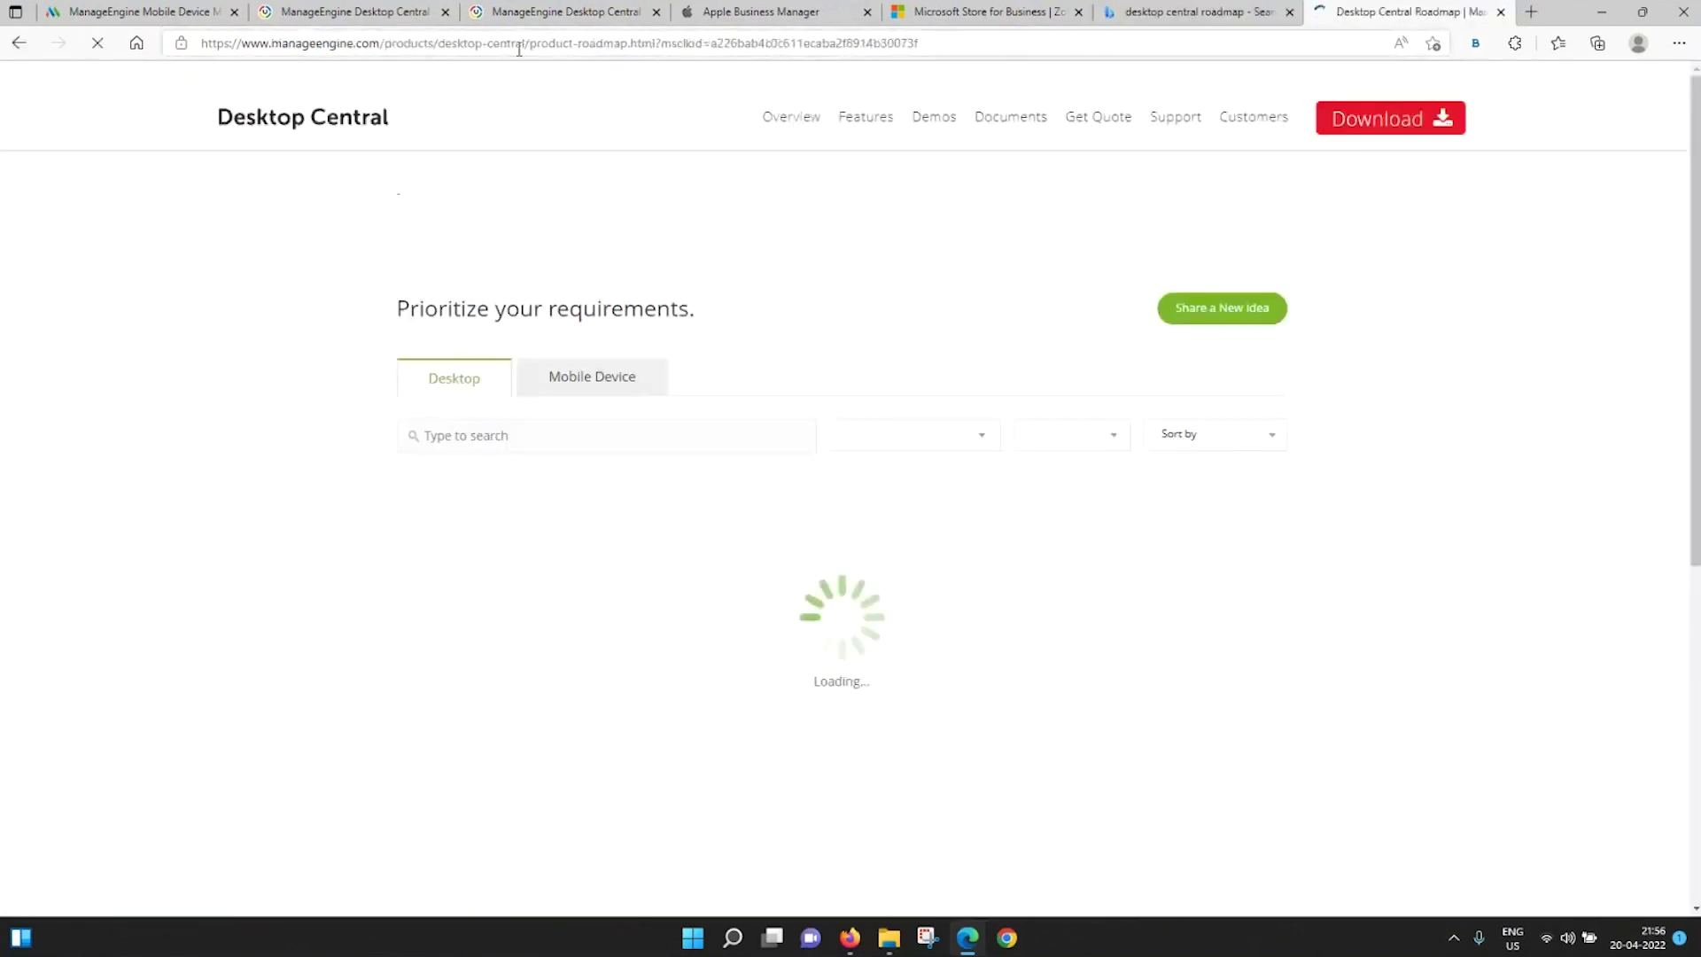
left_click(519, 48)
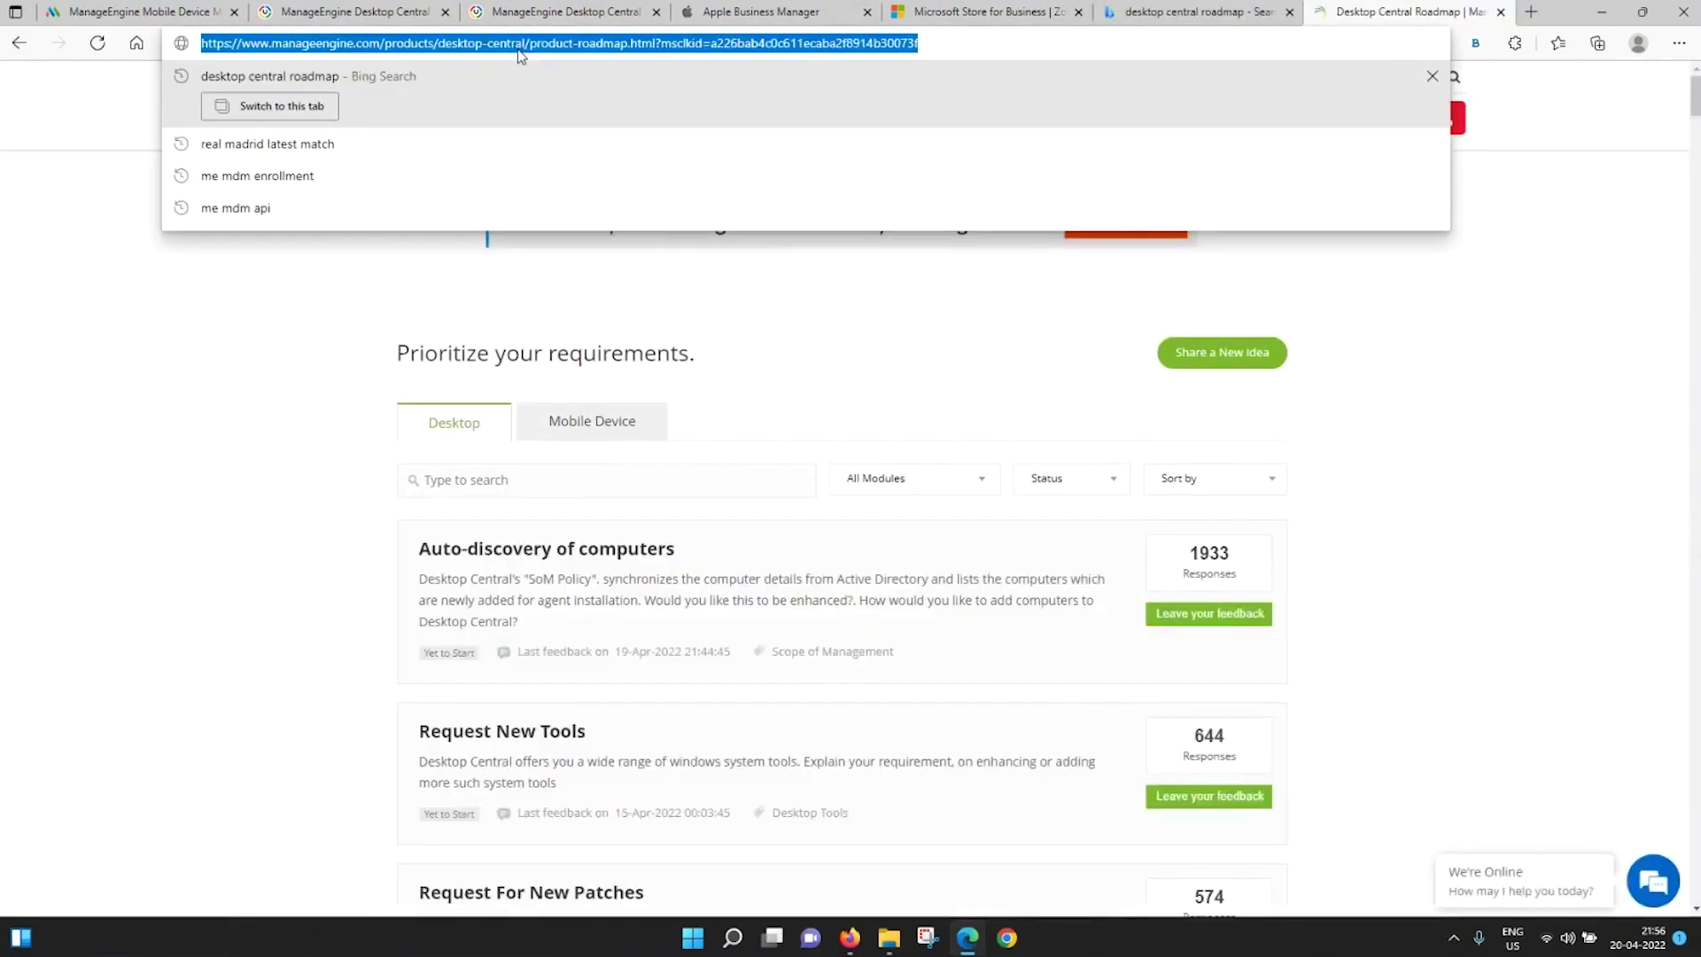
left_click(657, 318)
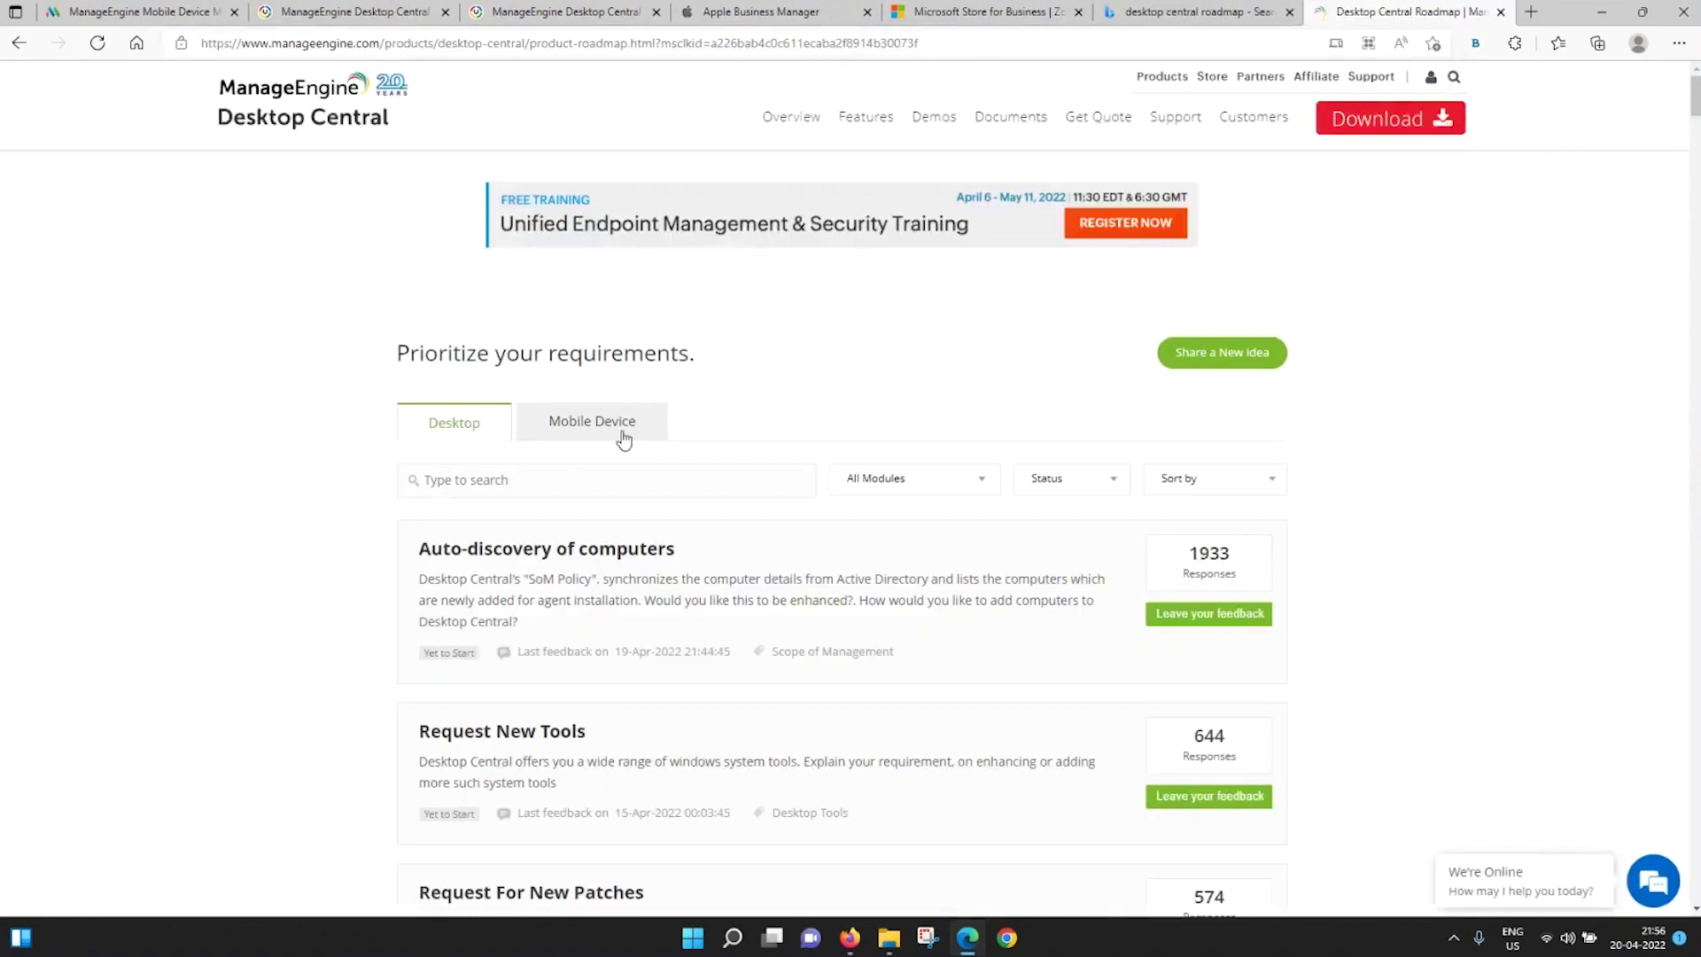
left_click(584, 477)
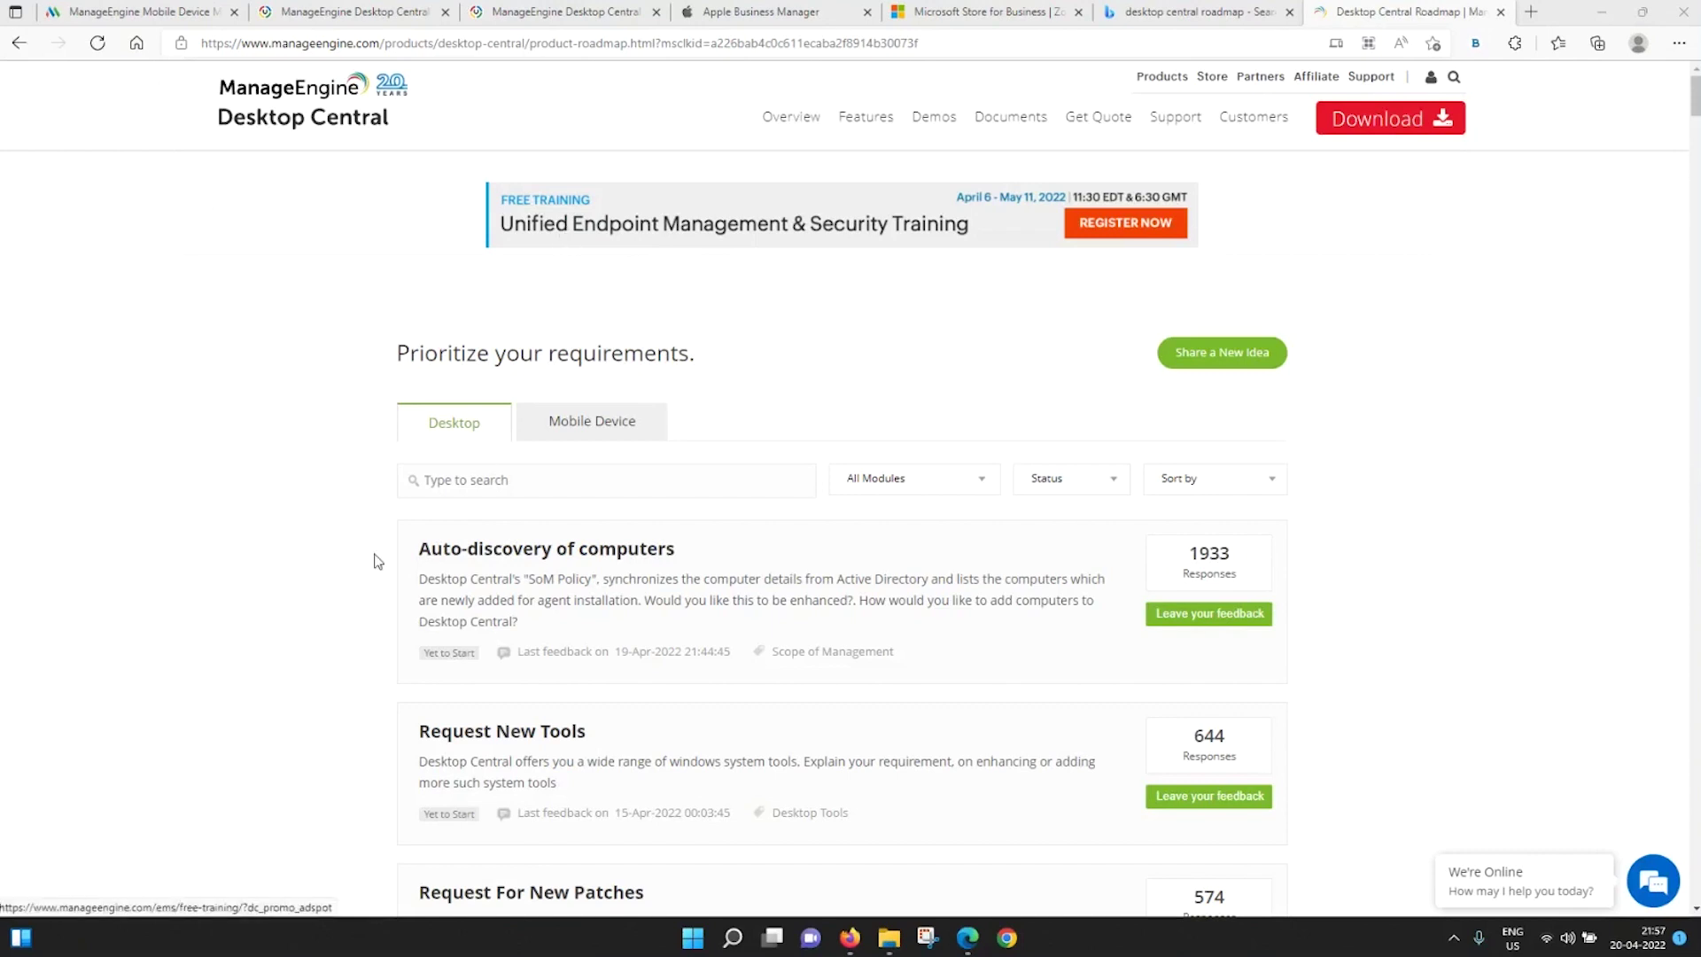
- Open Desktop Central's App Repository of 147 apps and choose to add an Apple App Store app
left_click(576, 13)
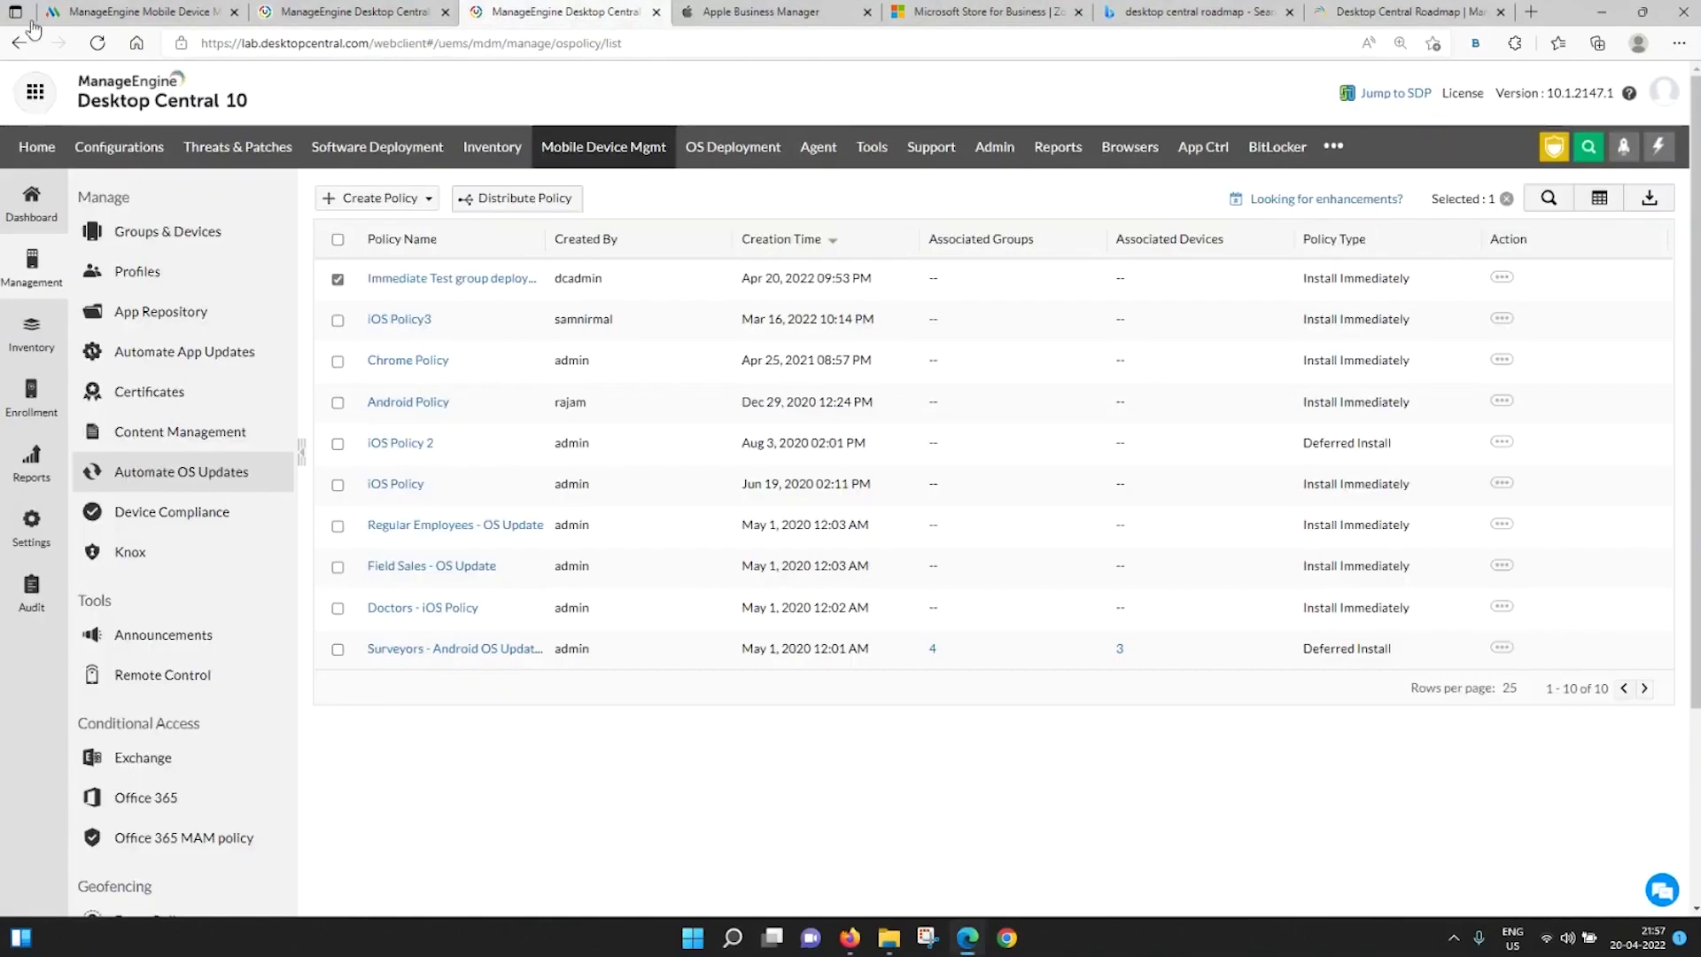
left_click(159, 318)
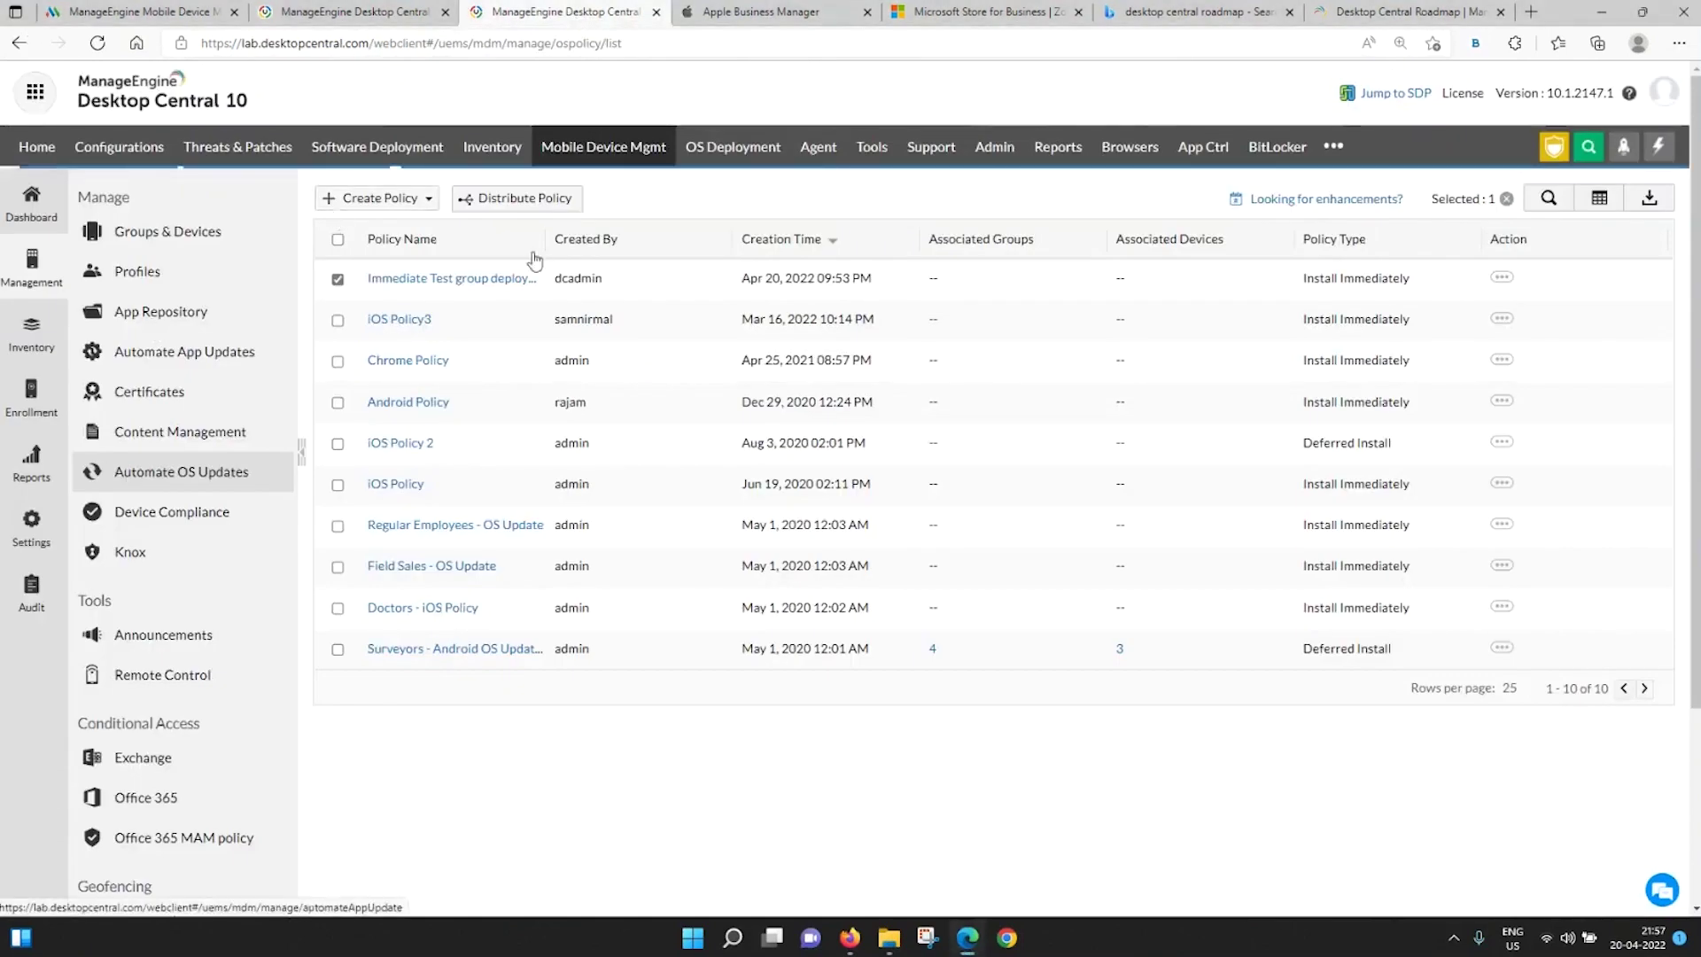
left_click(751, 12)
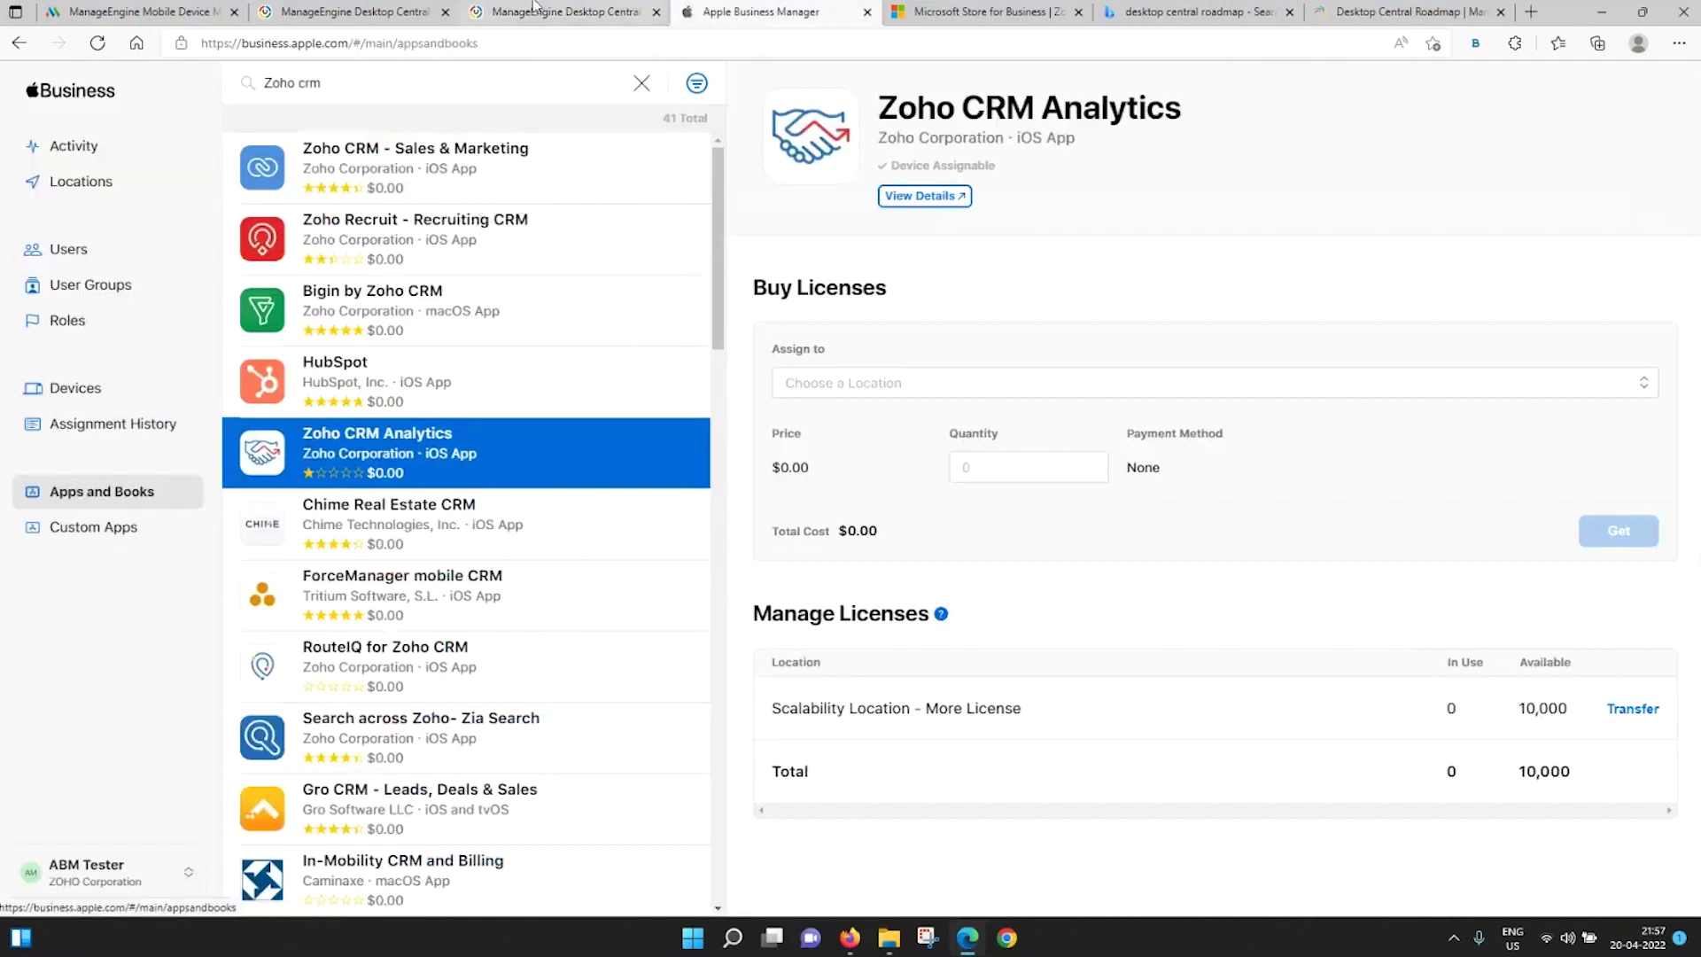
left_click(567, 12)
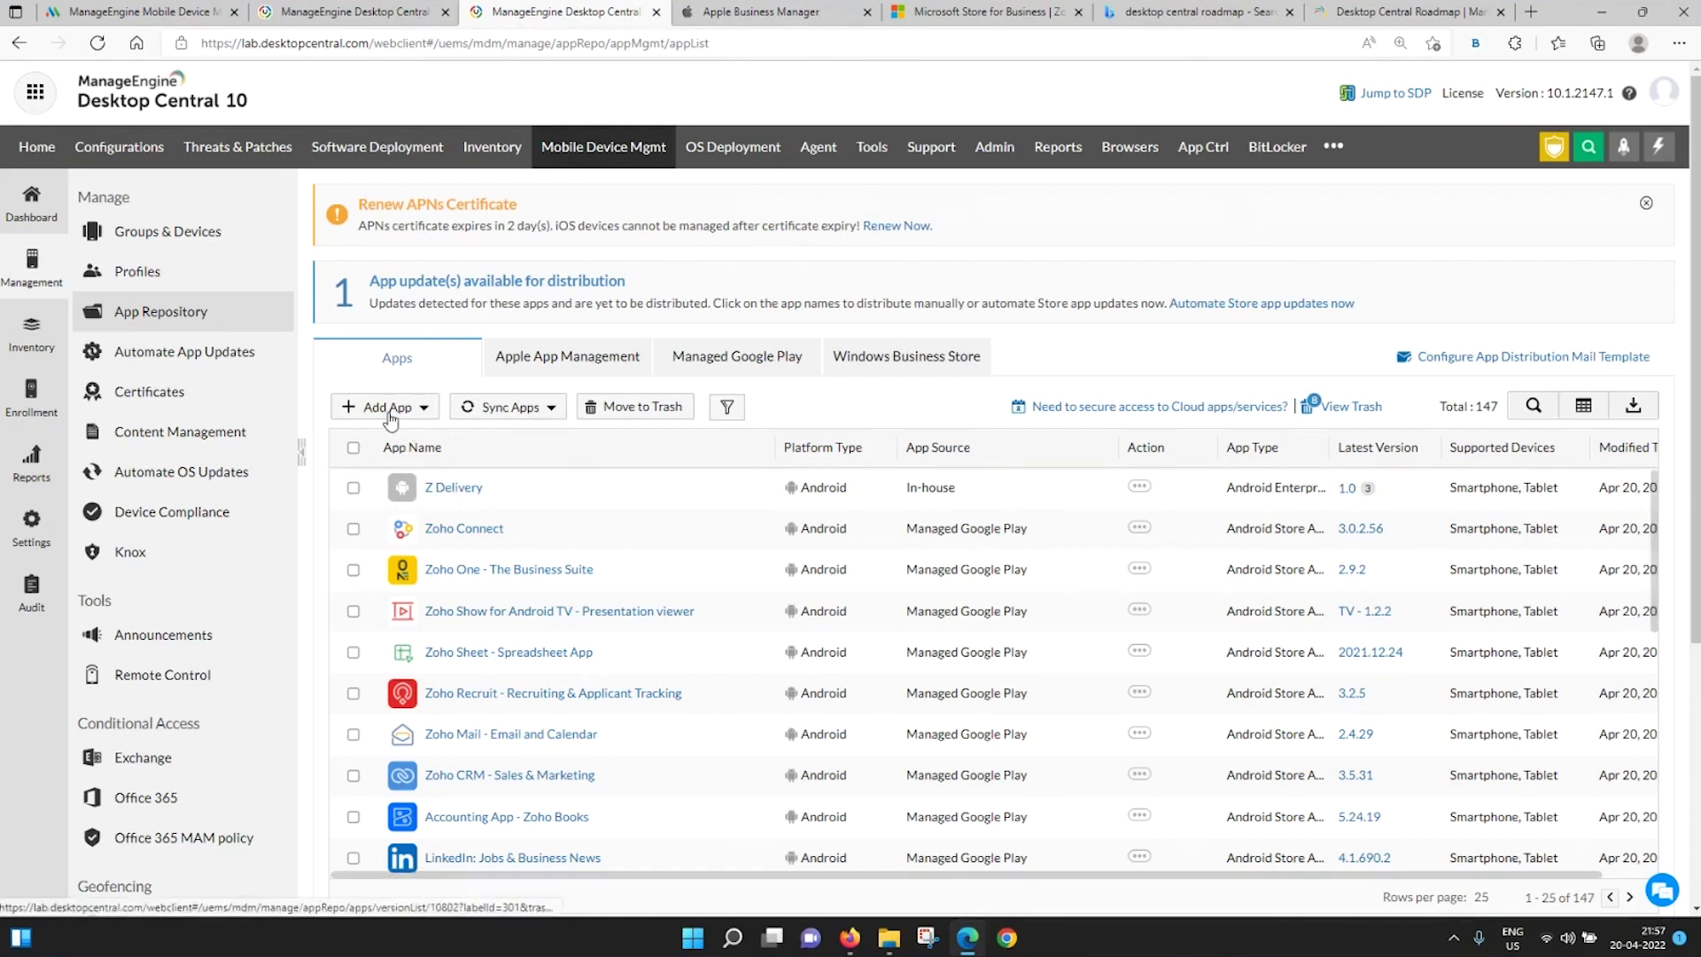
left_click(808, 7)
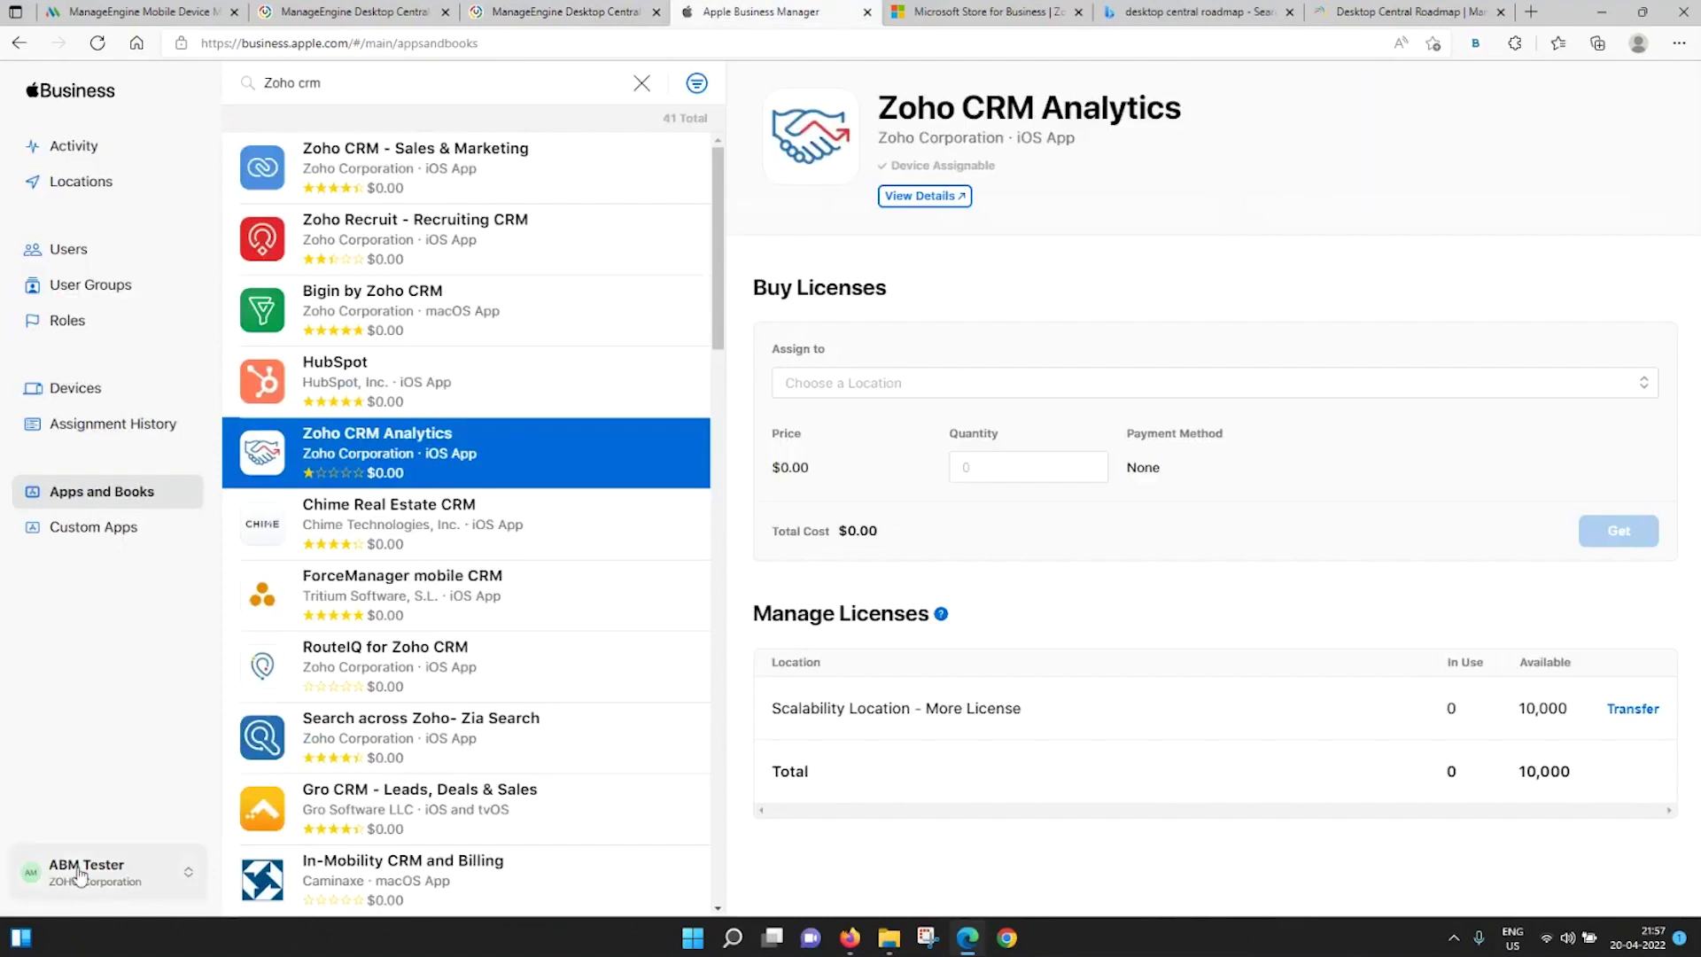
left_click(544, 13)
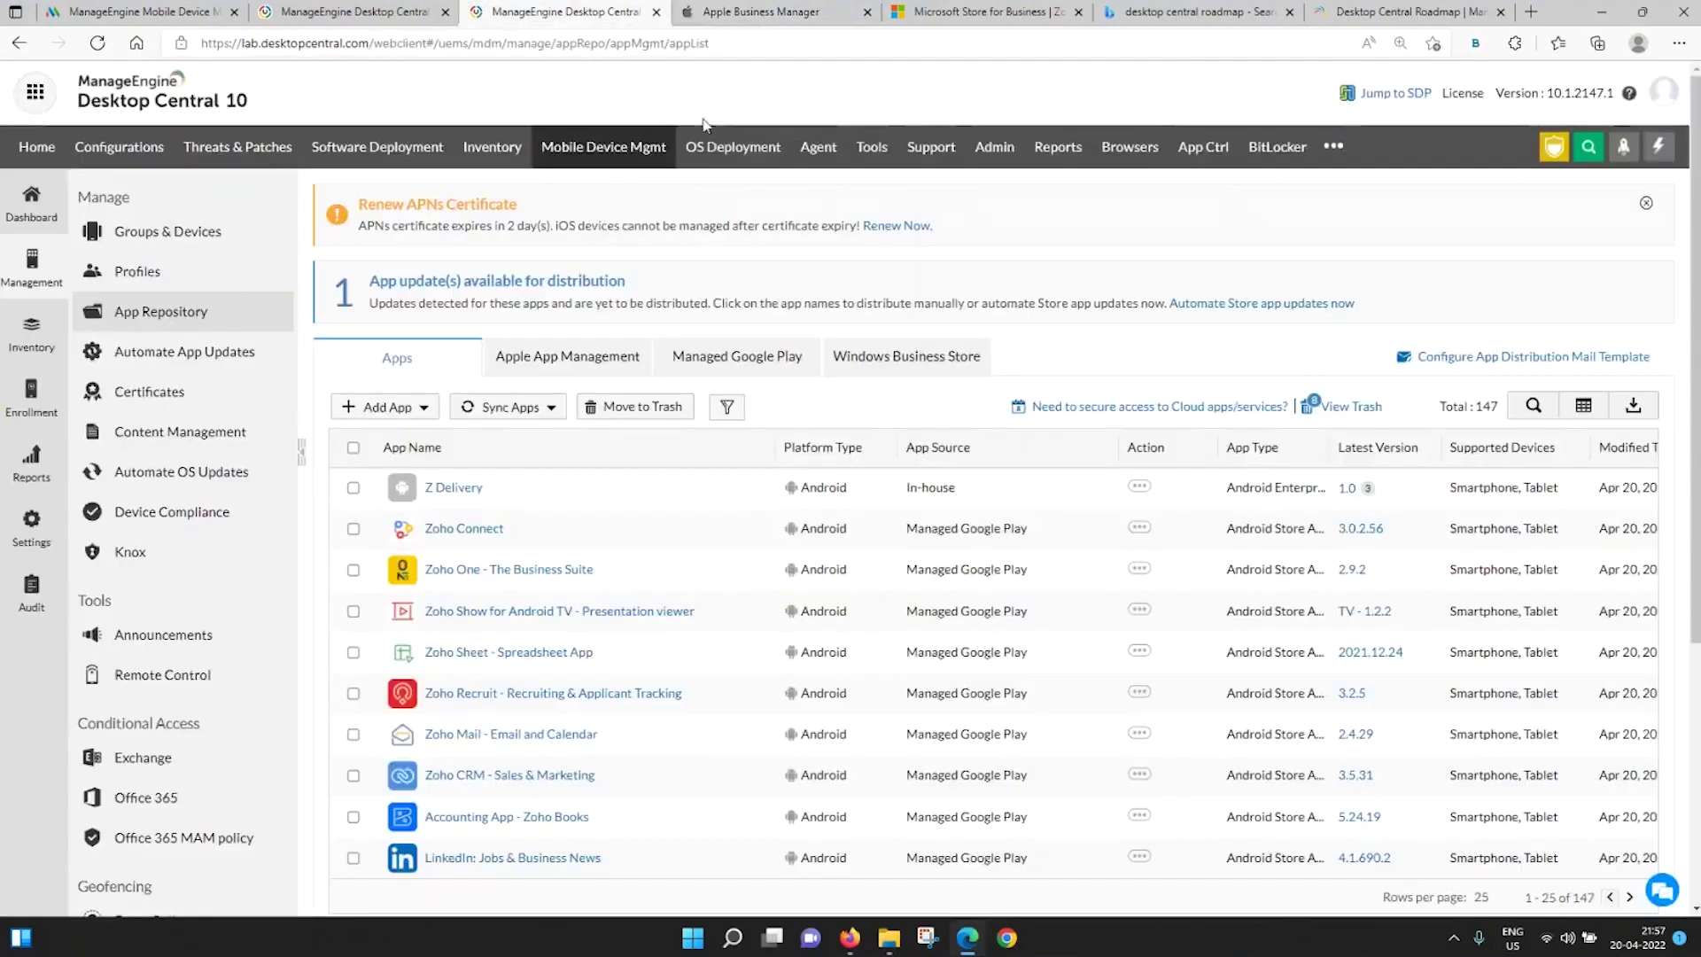
left_click(424, 408)
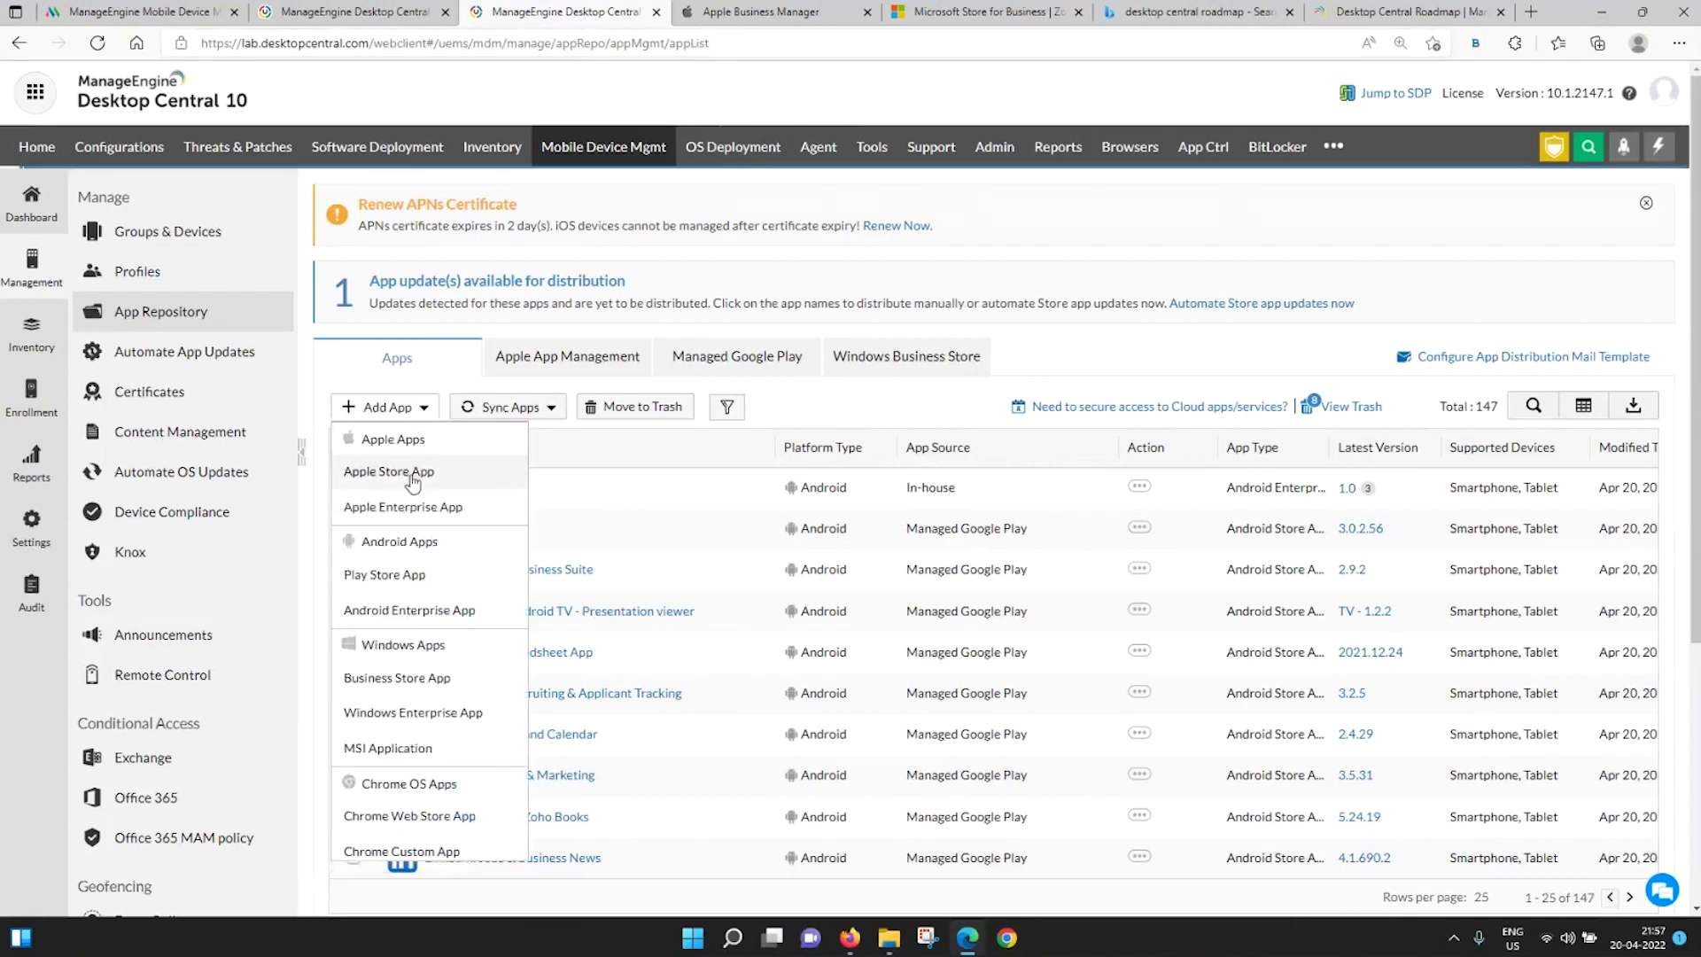
left_click(421, 473)
- Search the App Store for 'zoho' and browse results like Zoho Expense, Creator and Invoice
left_click(788, 459)
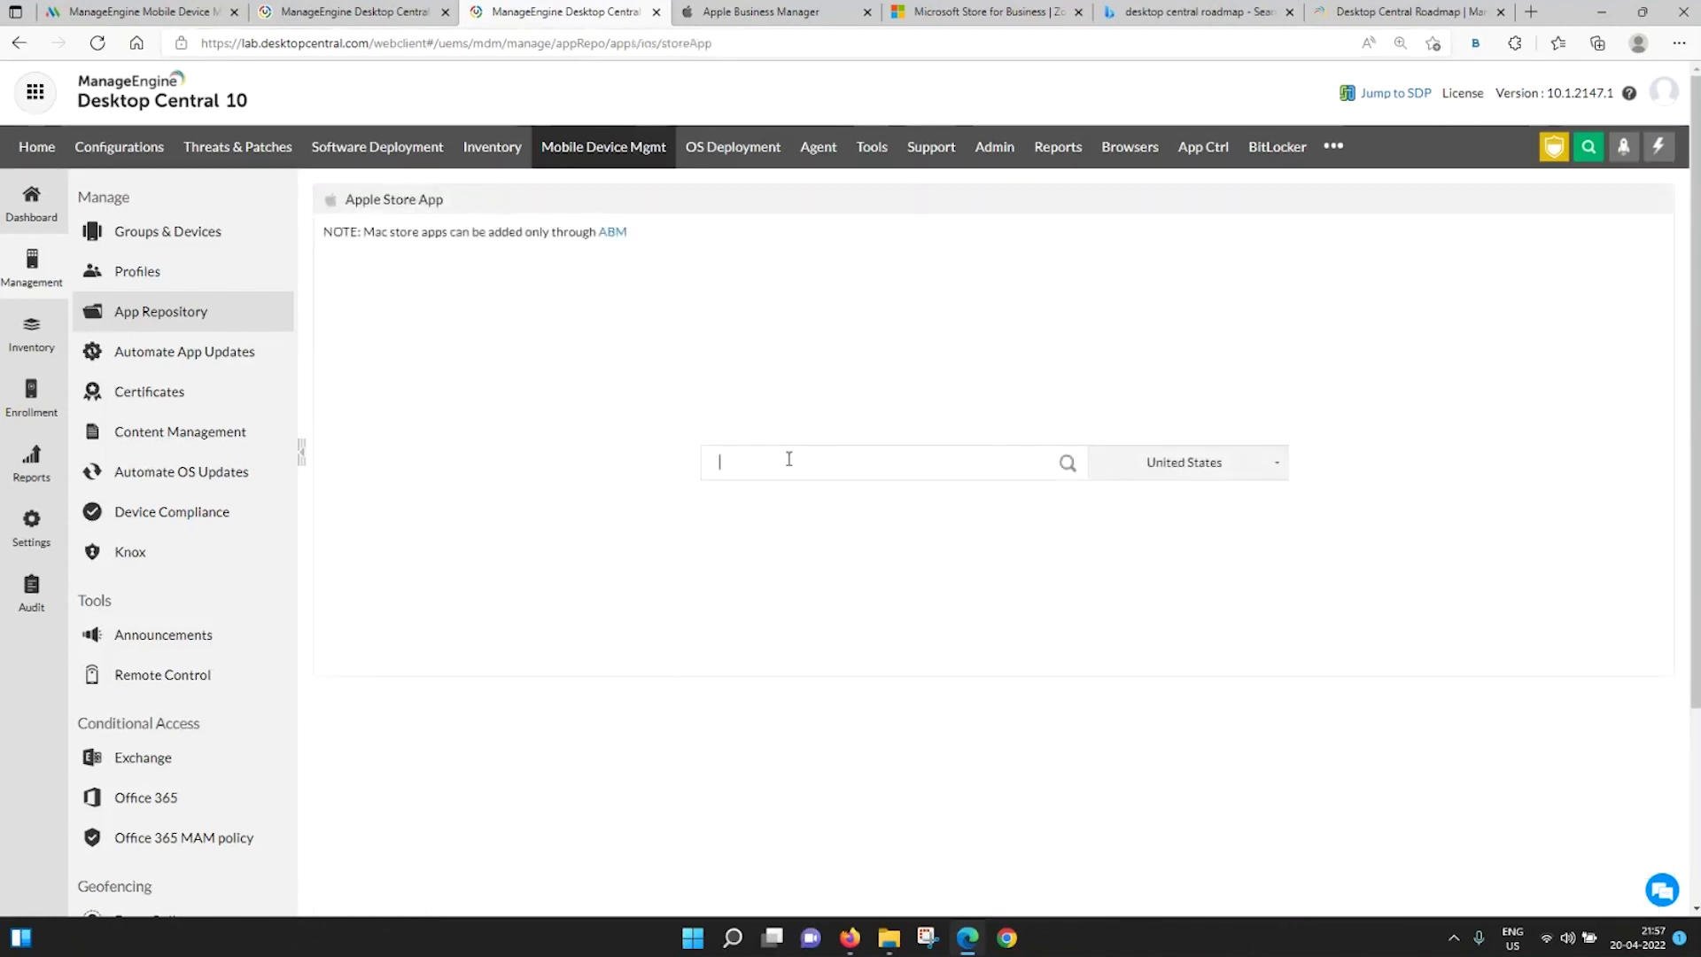
type("zoho")
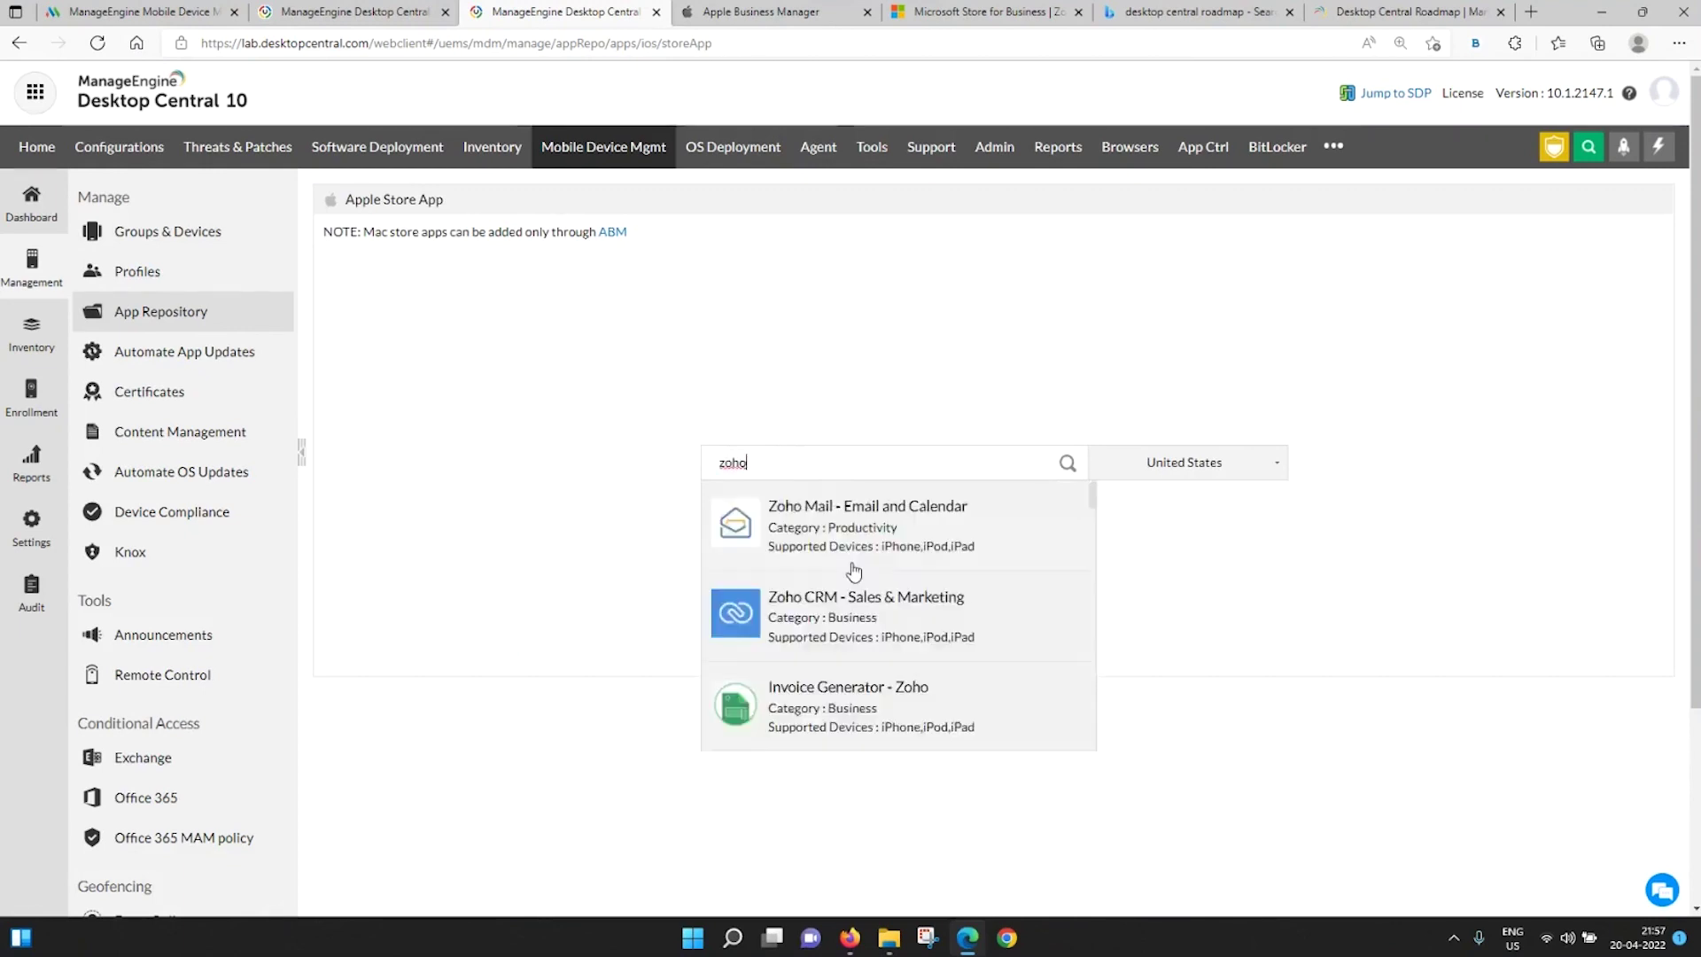
scroll(853, 571, "down", 3)
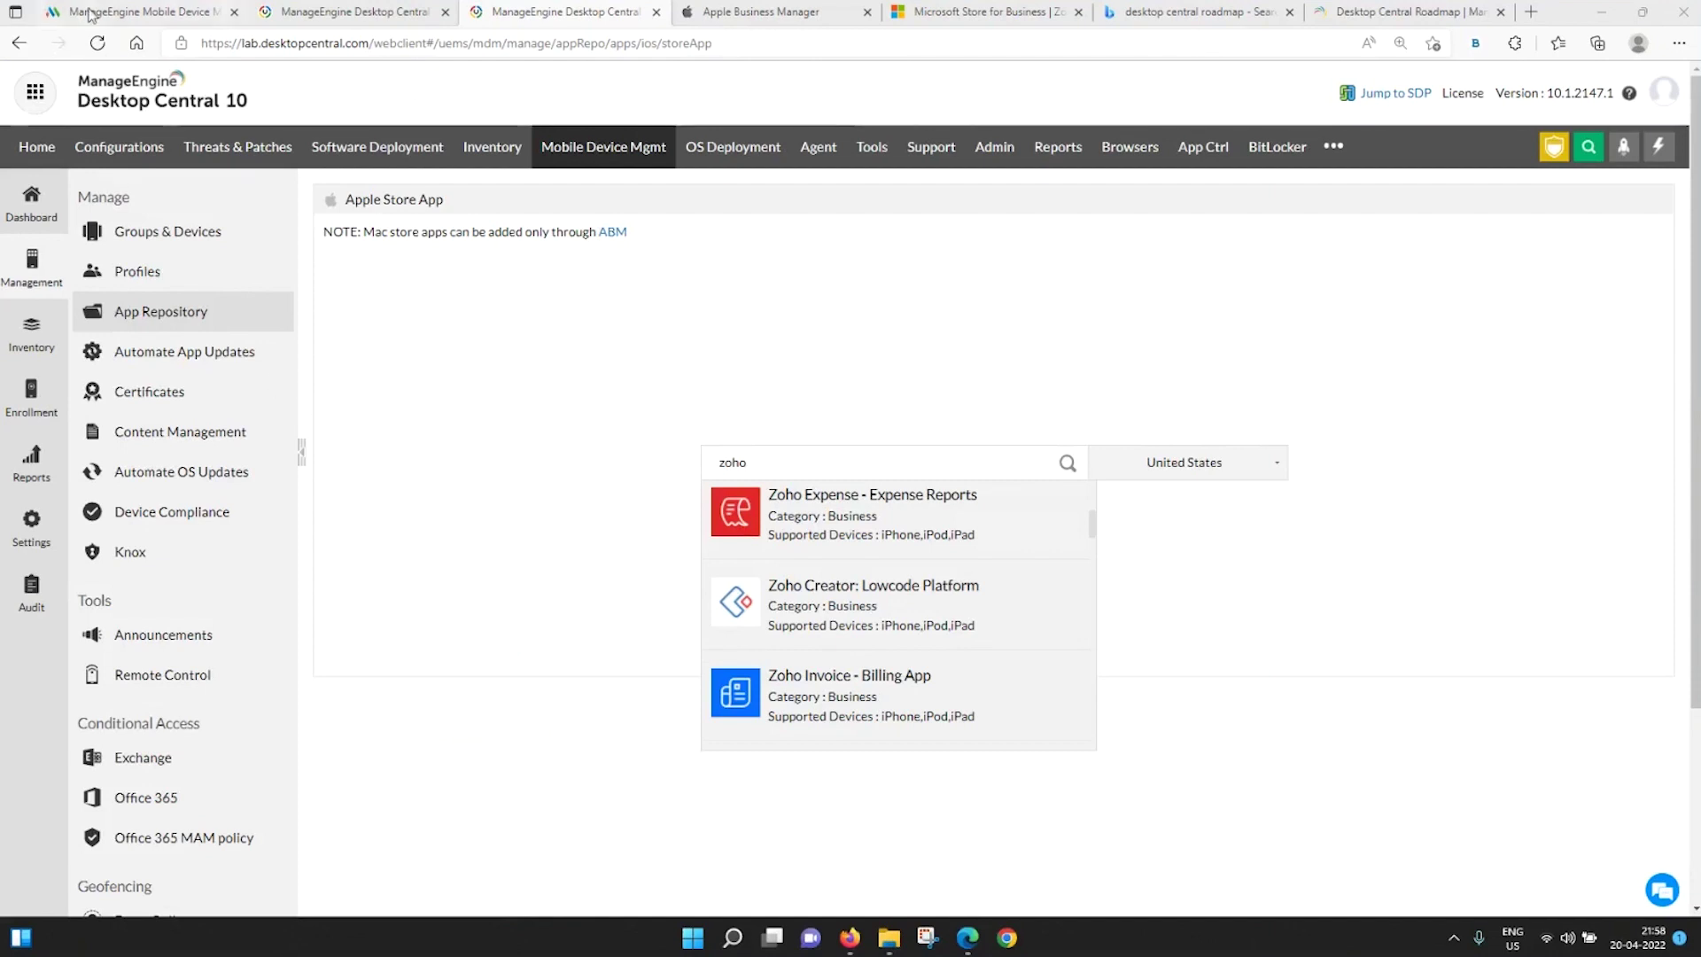
- Select the Google Chrome package and start a Windows computer install configuration
left_click(360, 158)
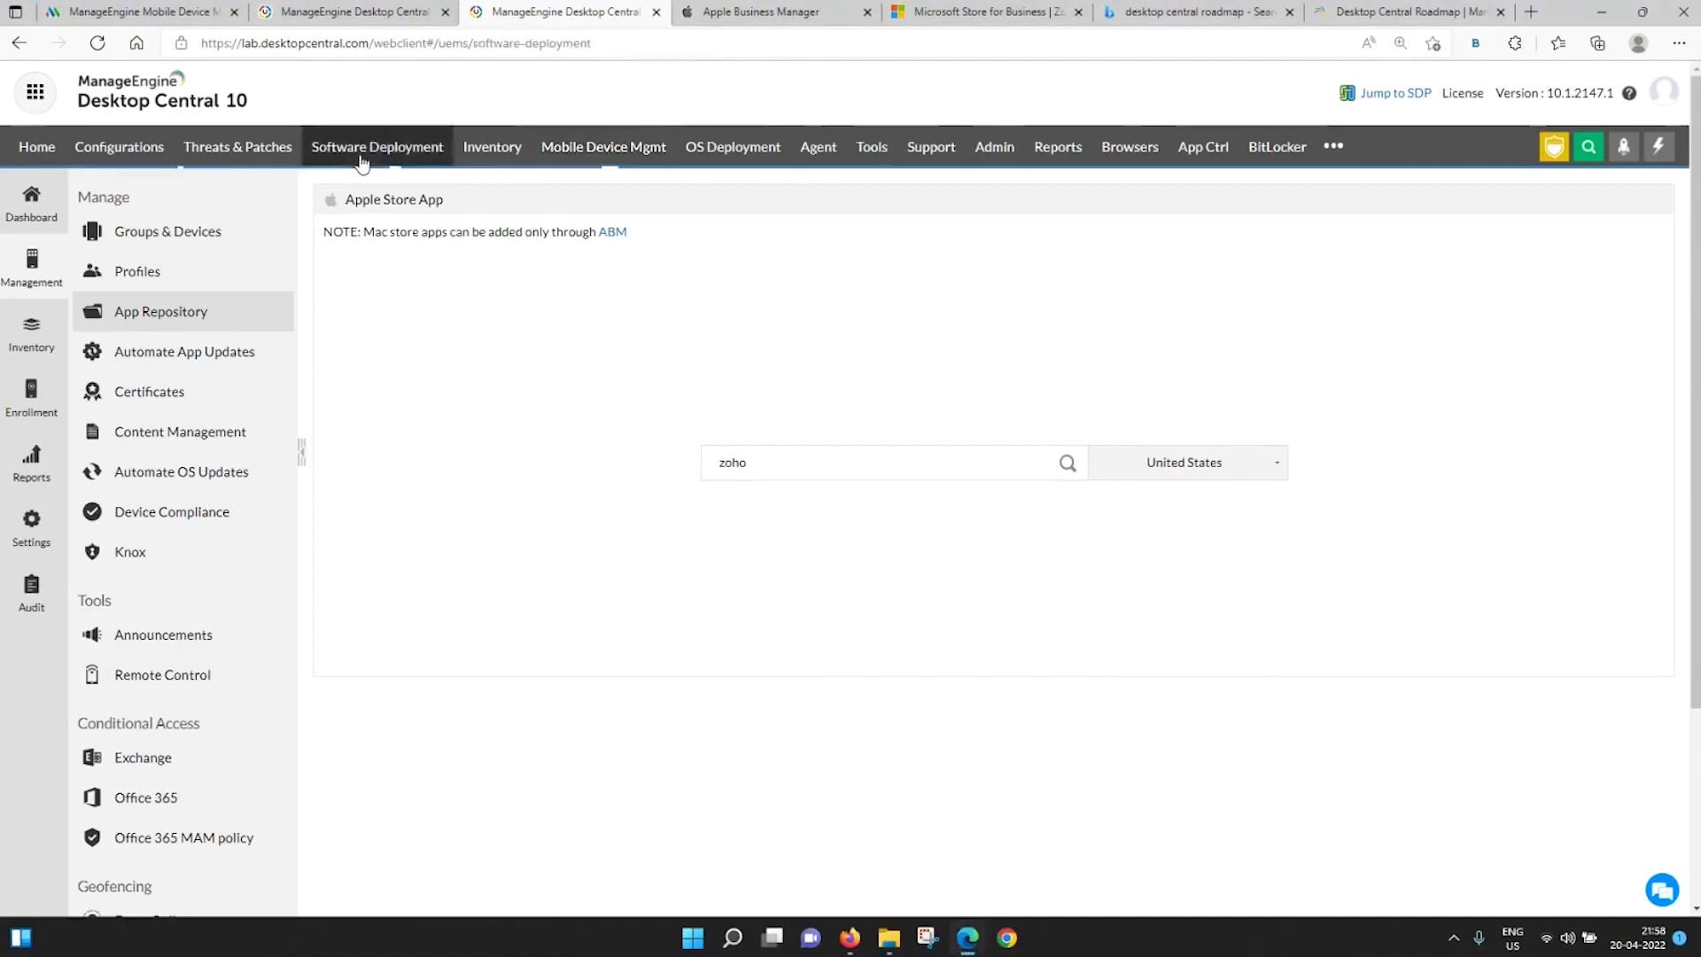
left_click(207, 343)
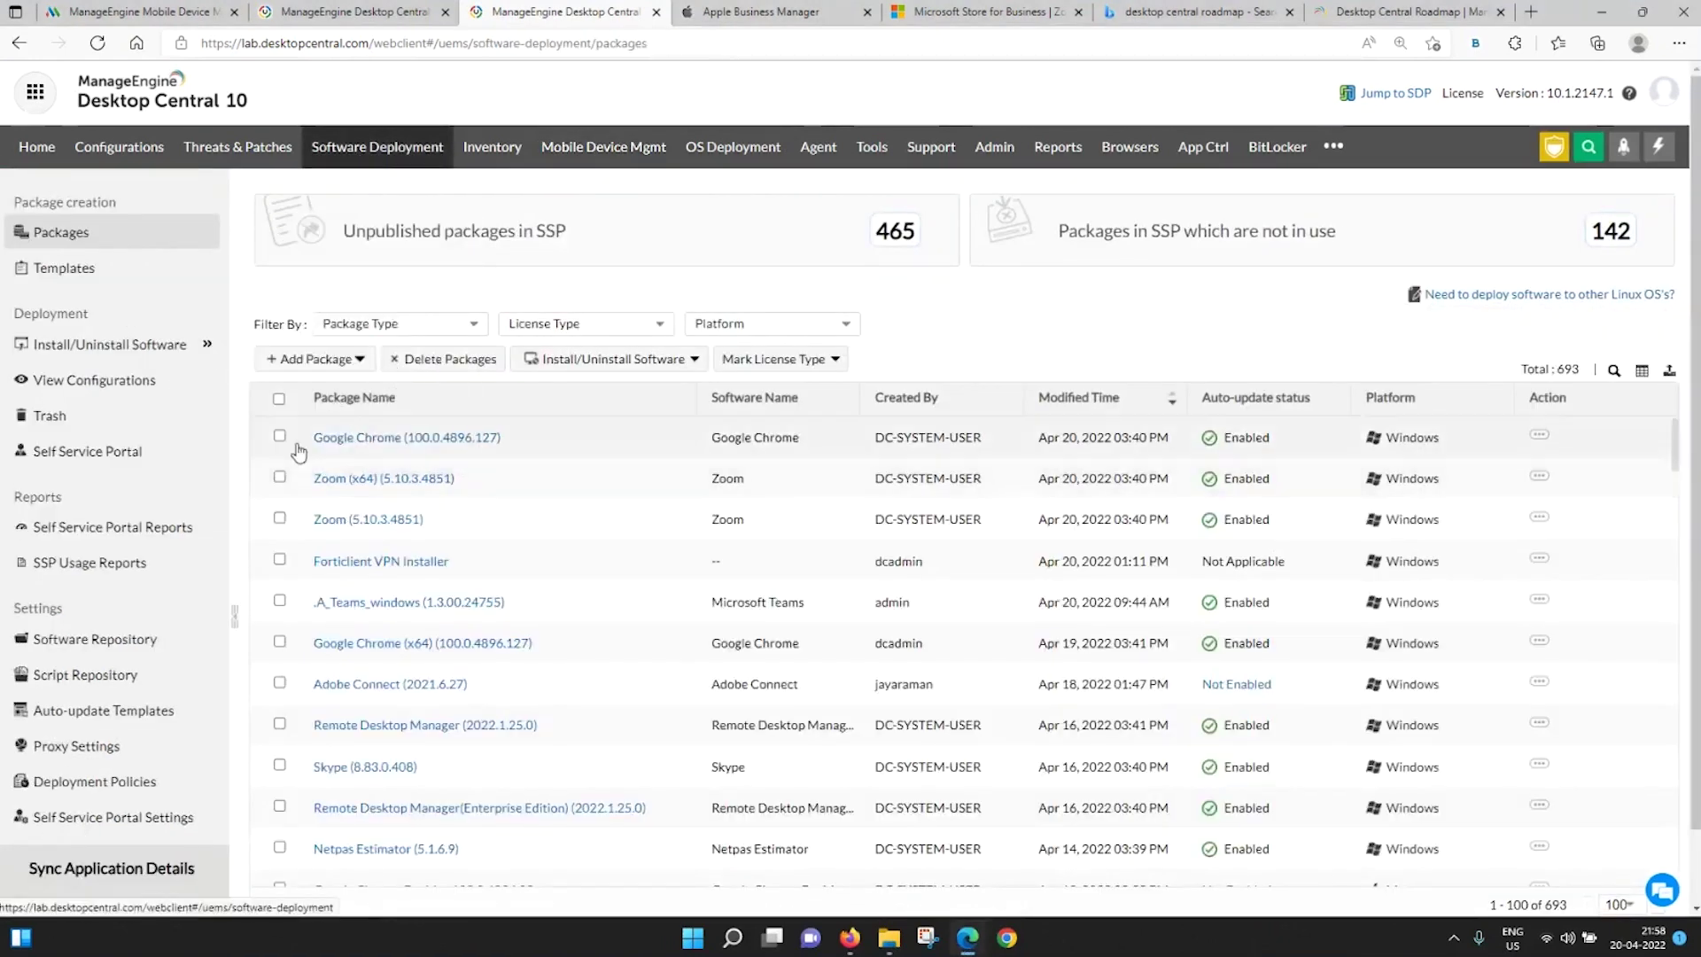
left_click(280, 436)
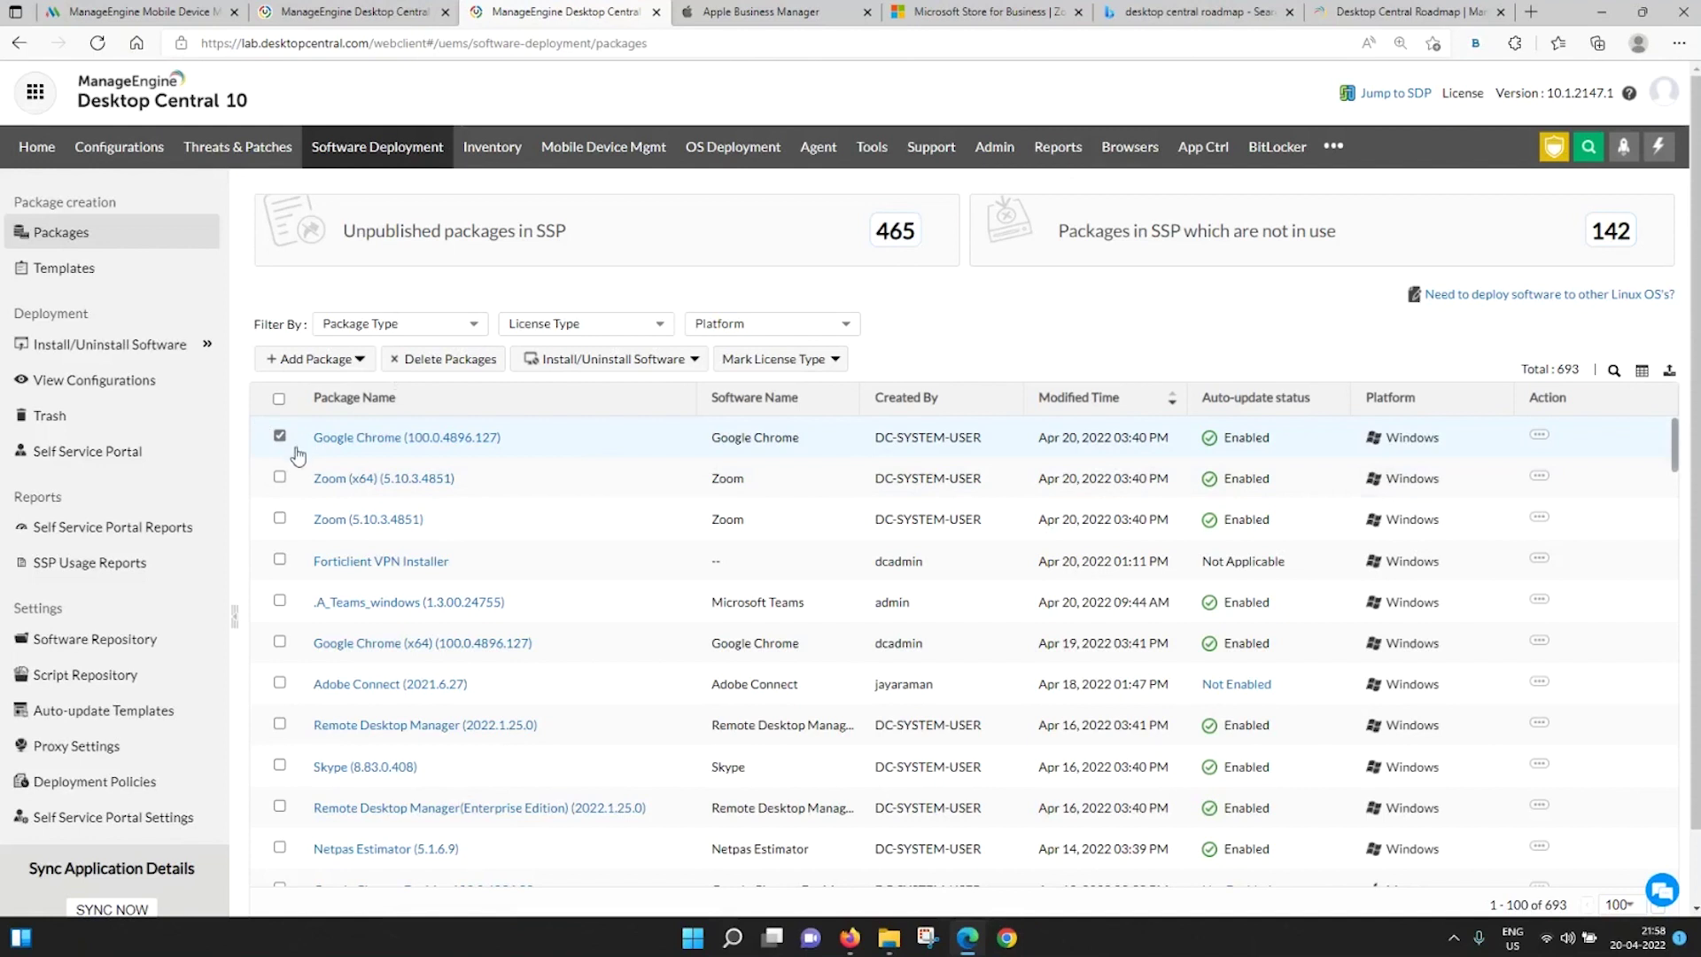
left_click(653, 360)
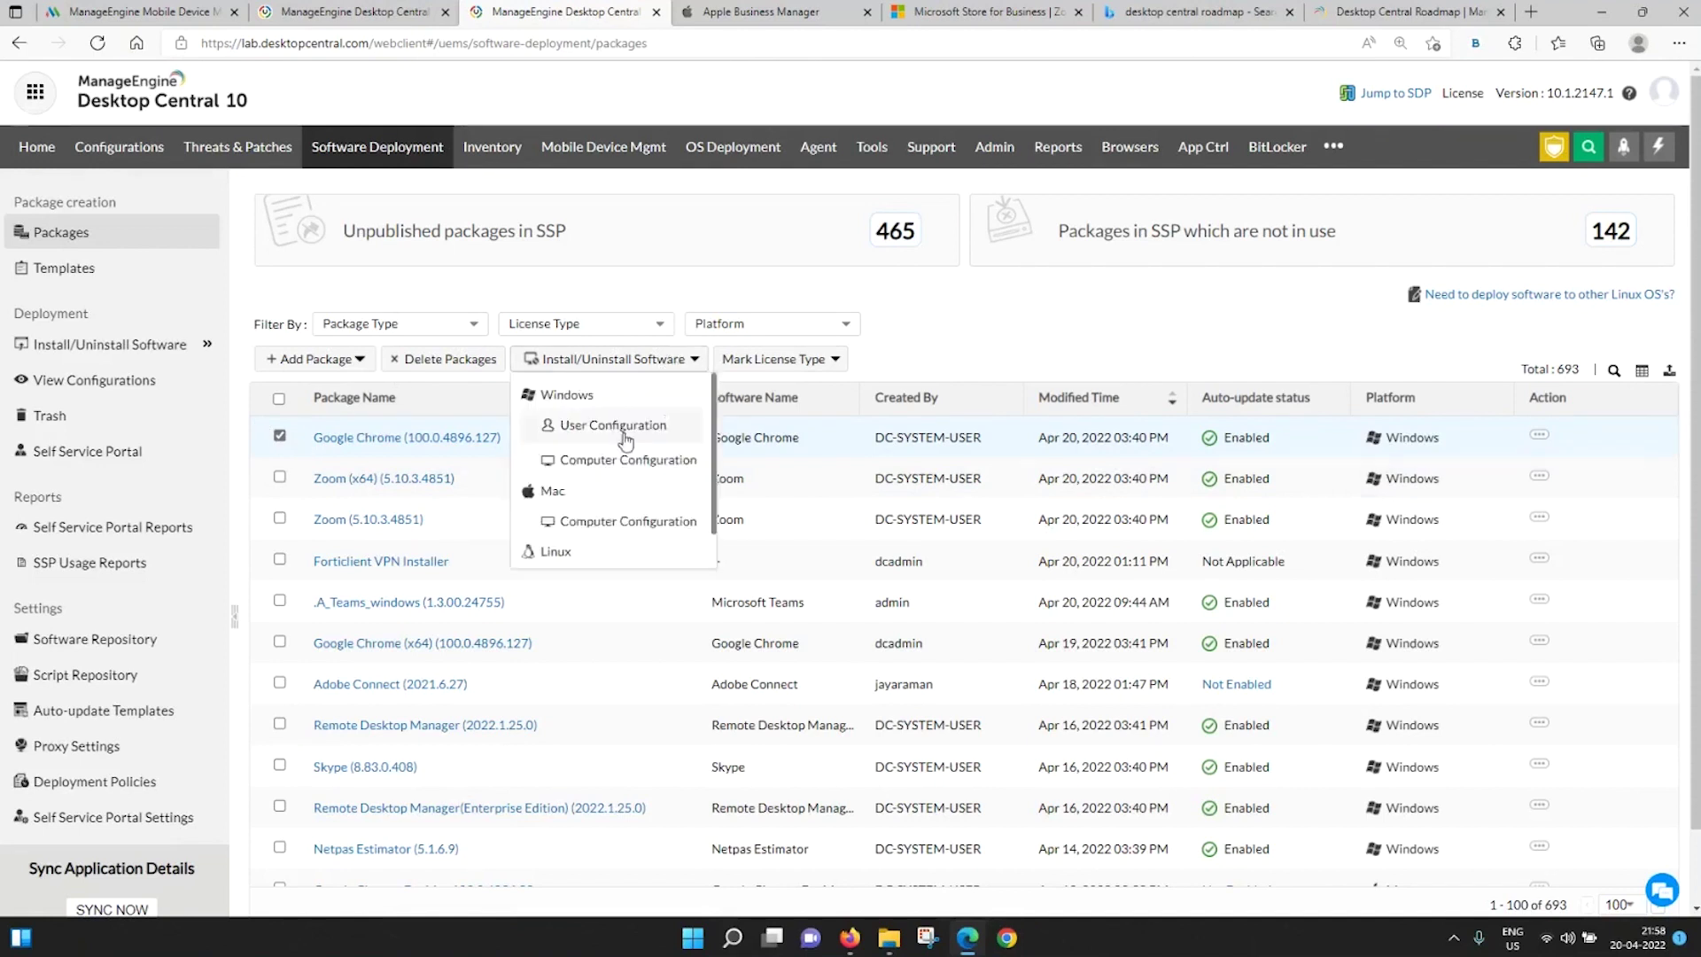
left_click(624, 461)
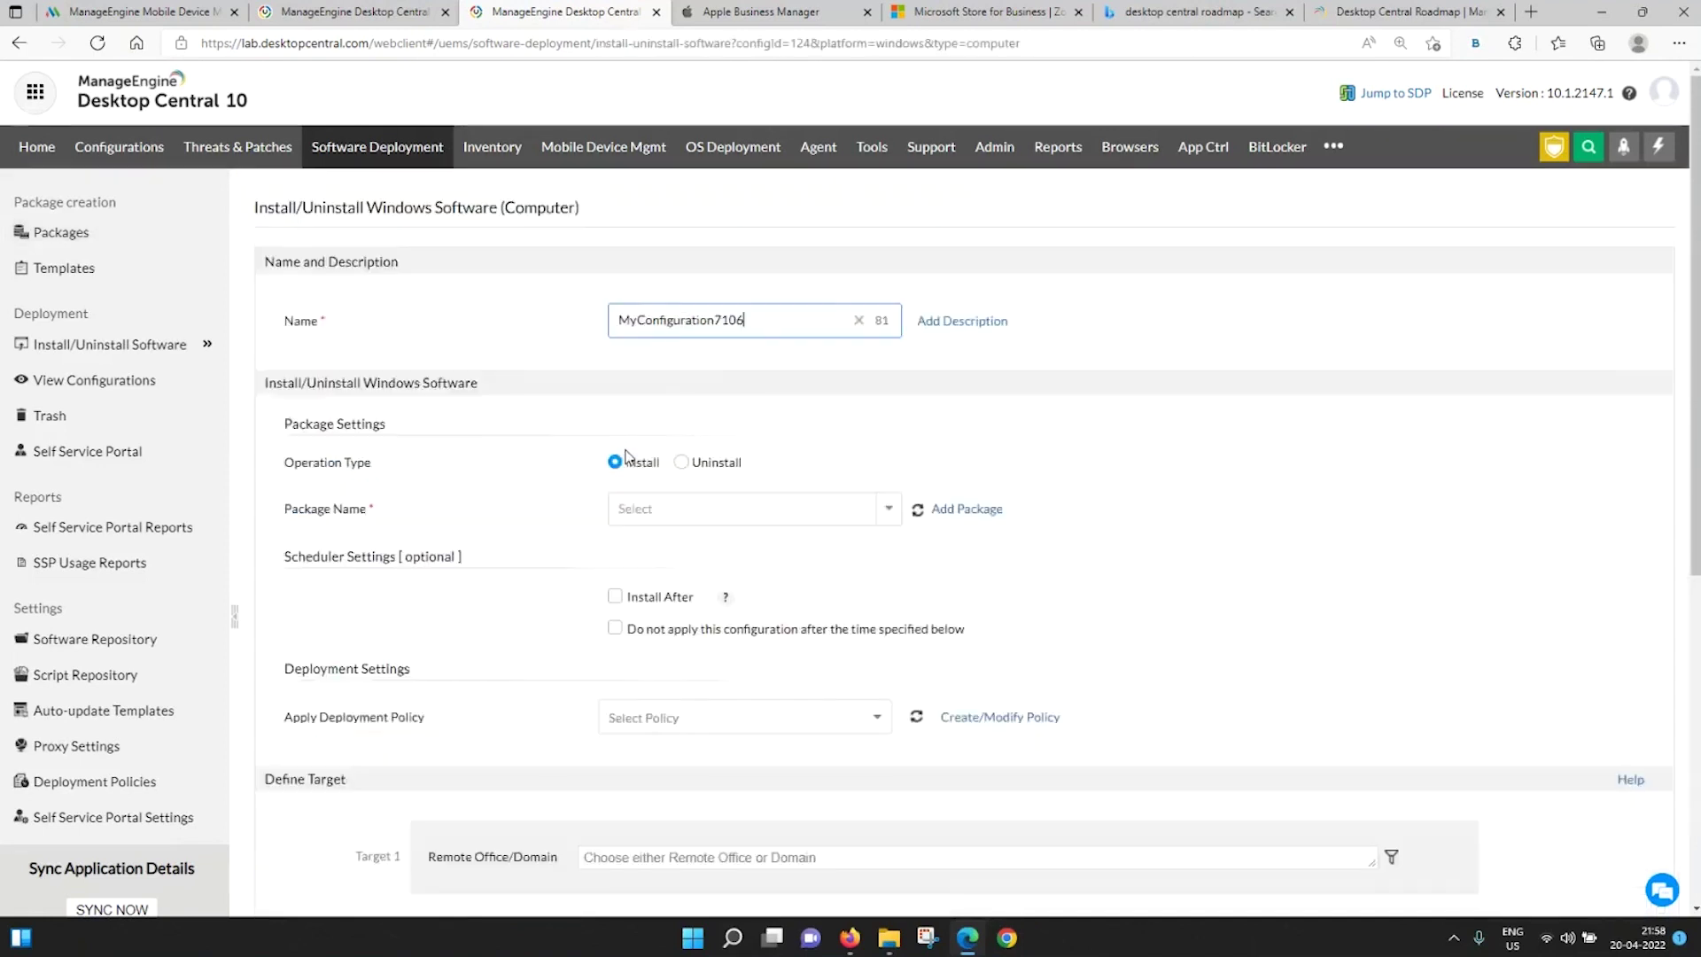
- Set the Chrome install to Run As User with a domain credential, then show the Live Q&A slide
scroll(523, 438, "down", 4)
scroll(523, 437, "up", 3)
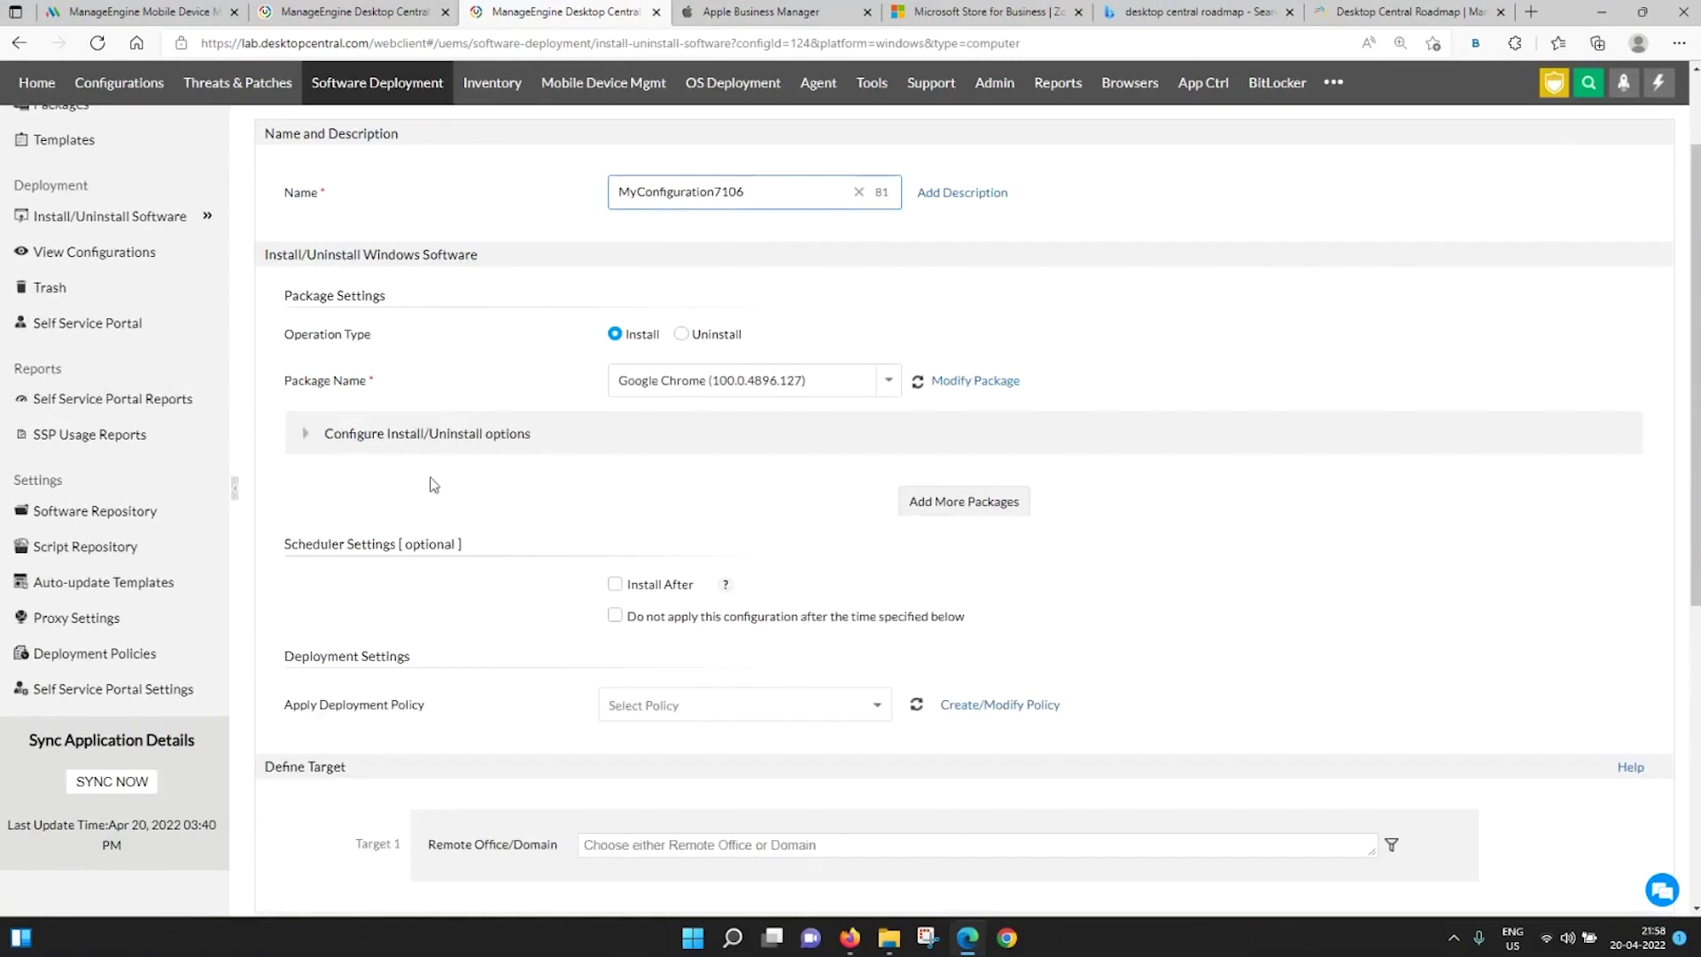
left_click(306, 433)
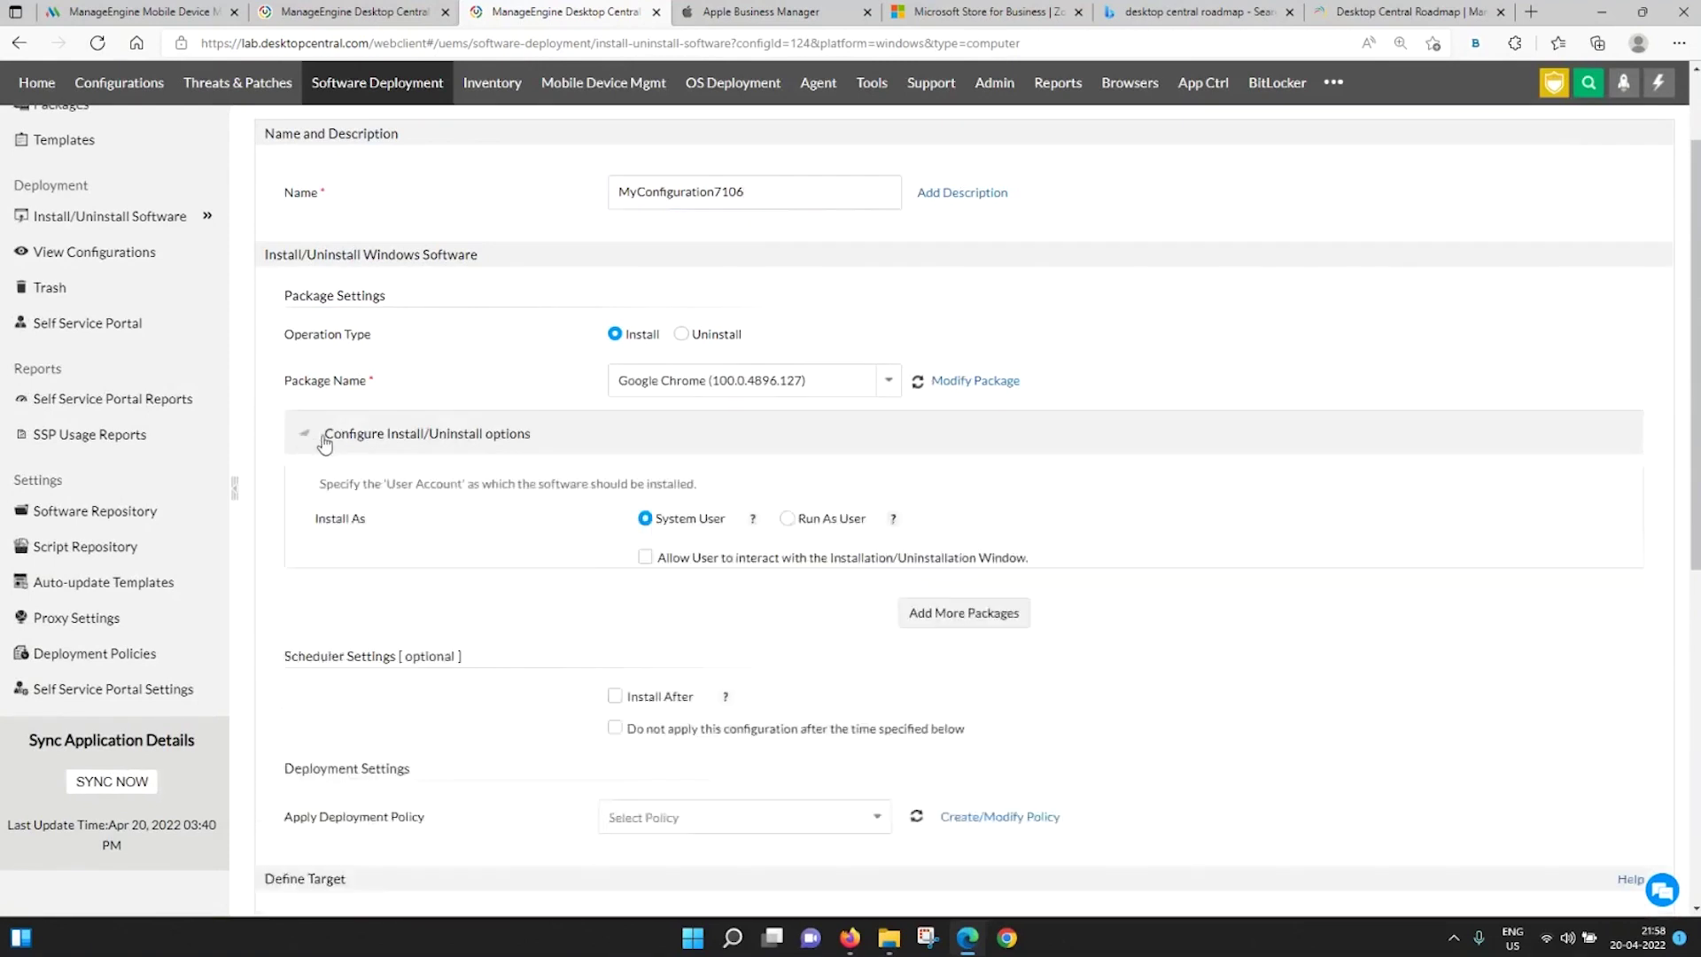
left_click(785, 524)
left_click(679, 529)
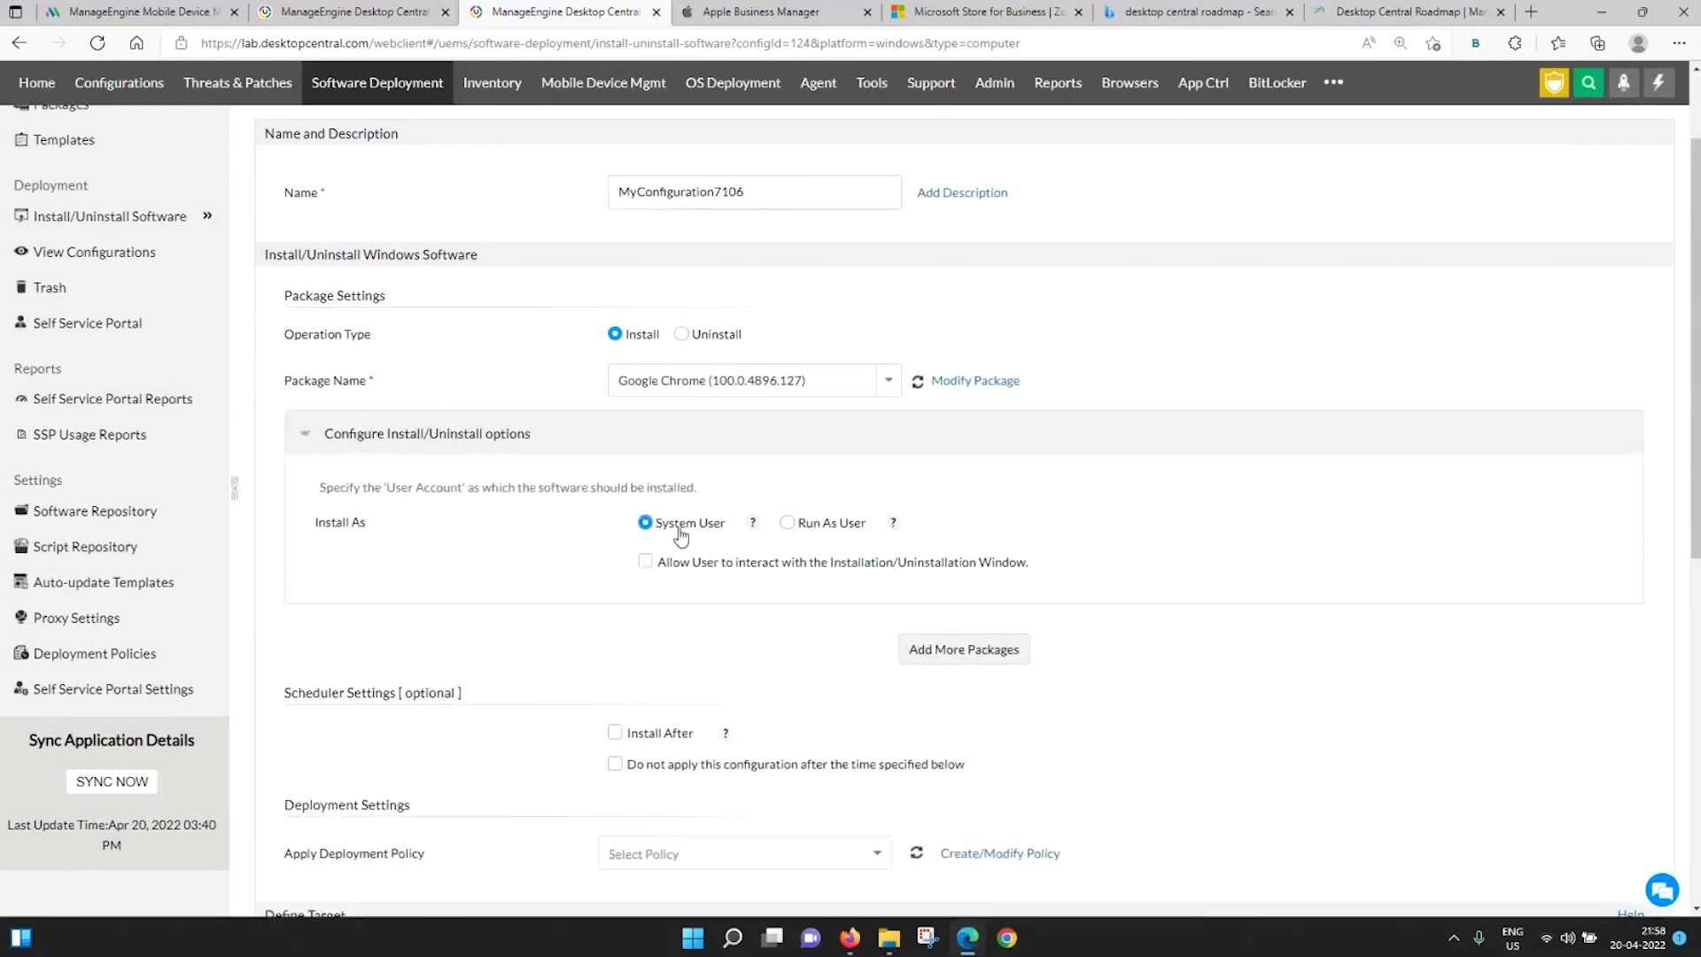
left_click(788, 524)
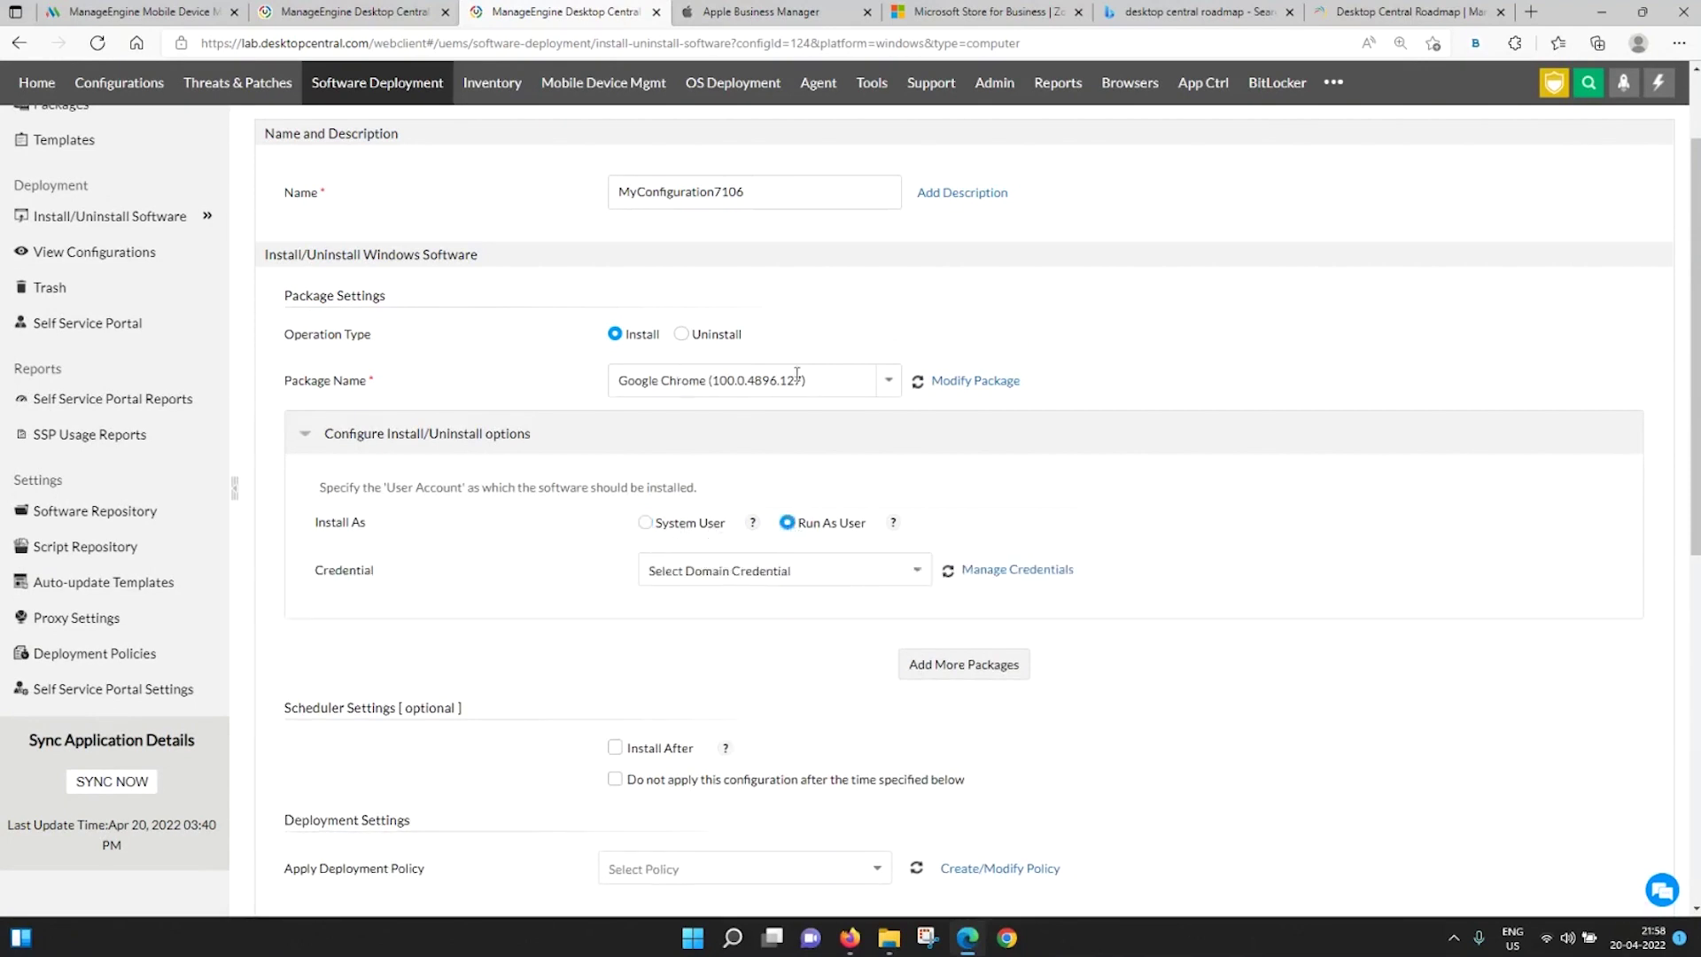
left_click(778, 580)
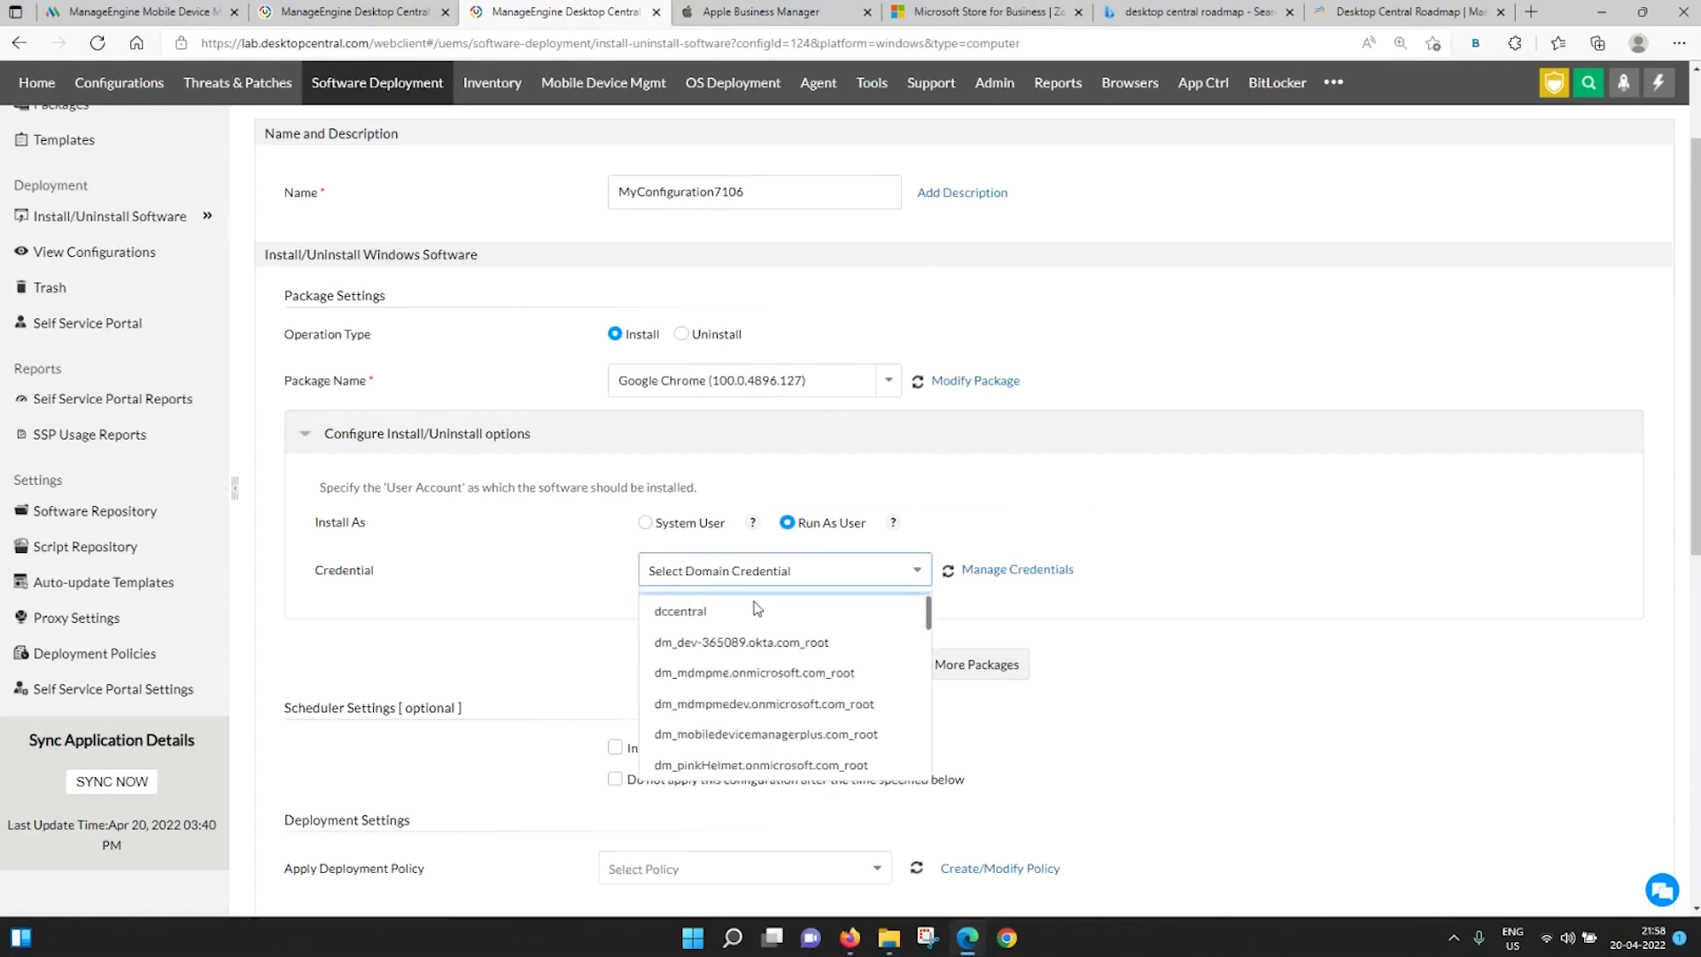
left_click(710, 611)
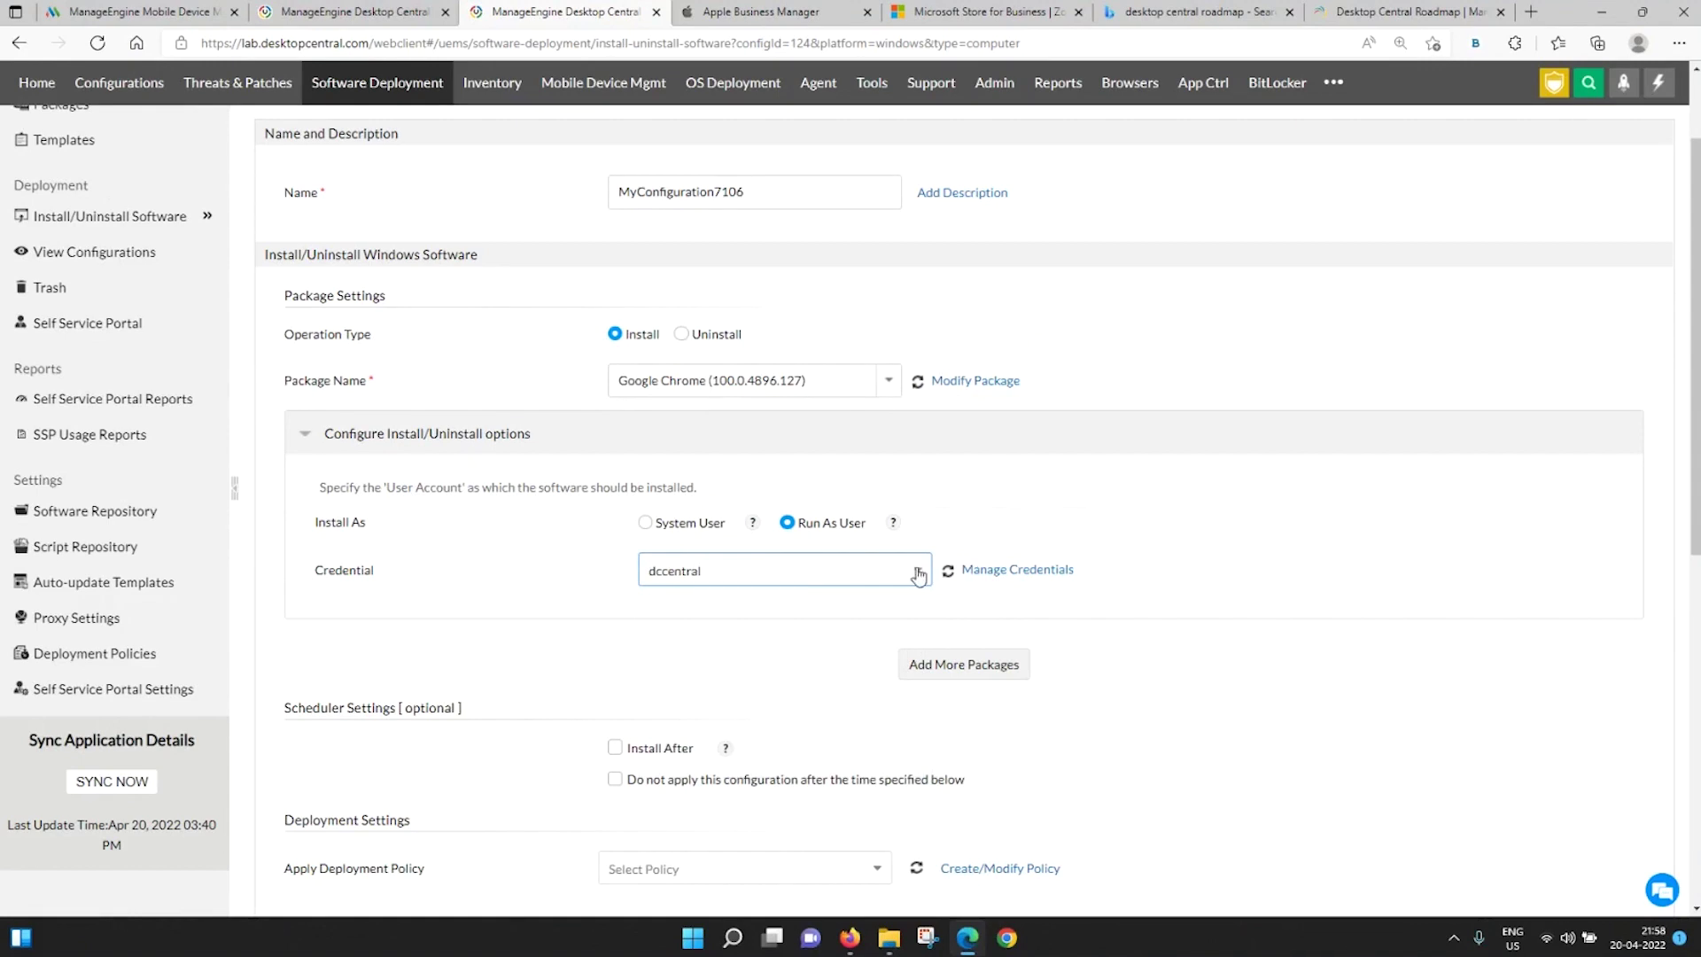
left_click(852, 936)
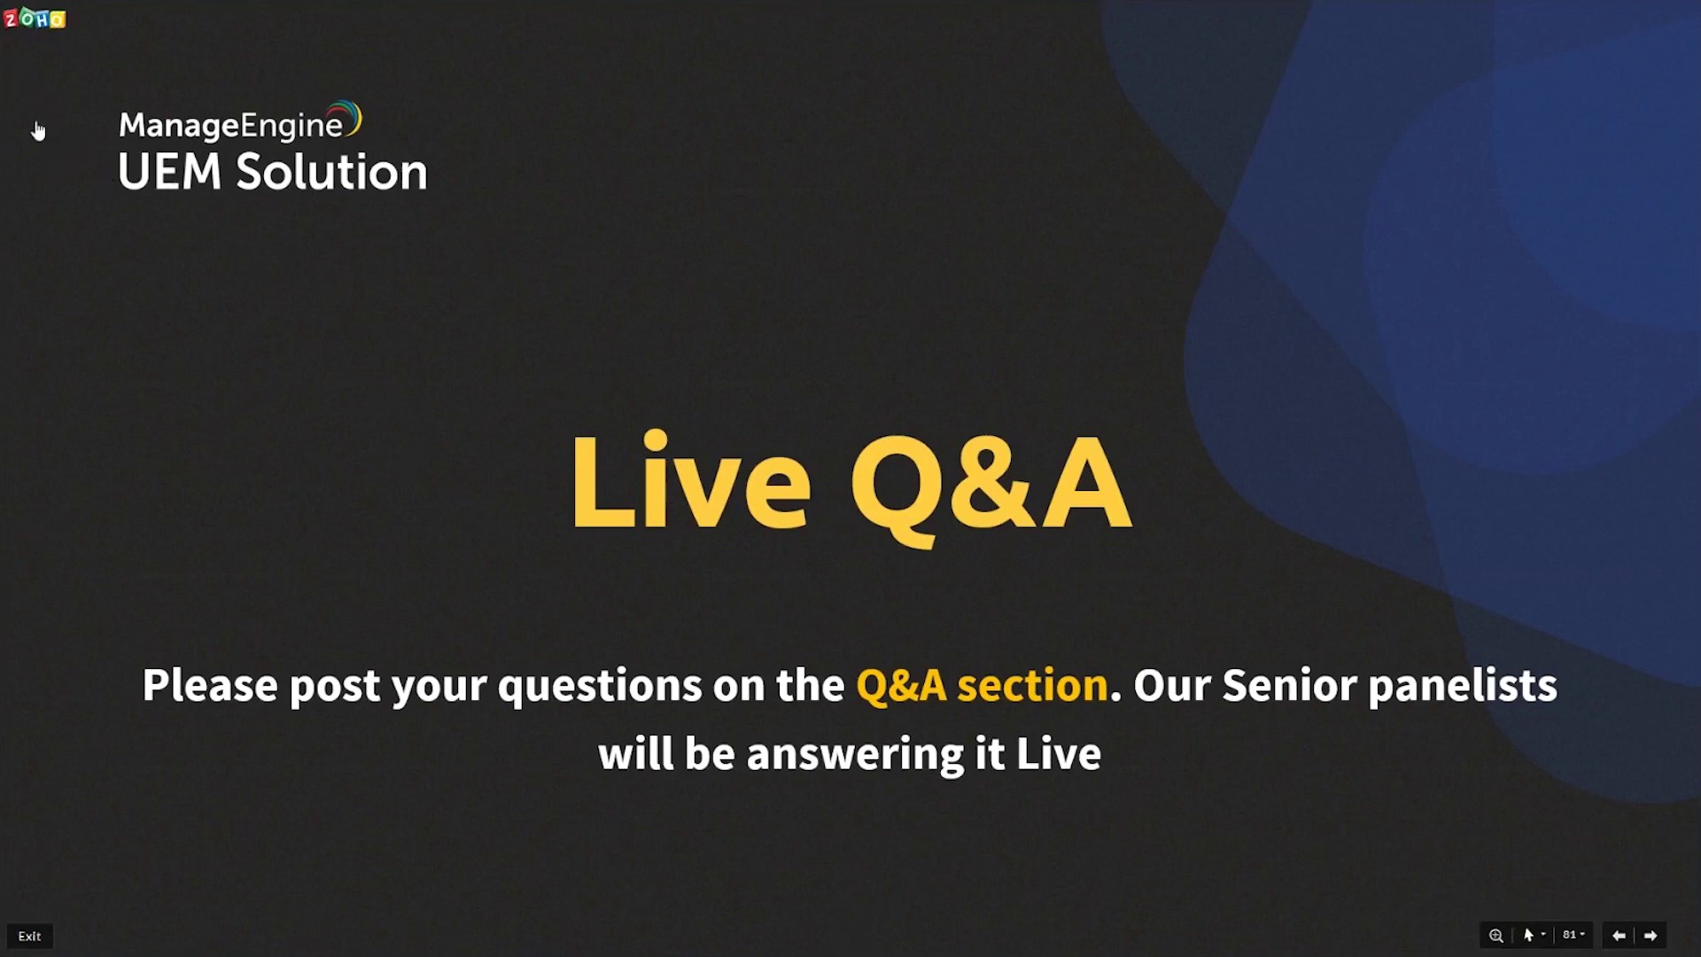
- Advance through the Rate us, Next Training schedule and Spread a word closing slides
left_click(623, 282)
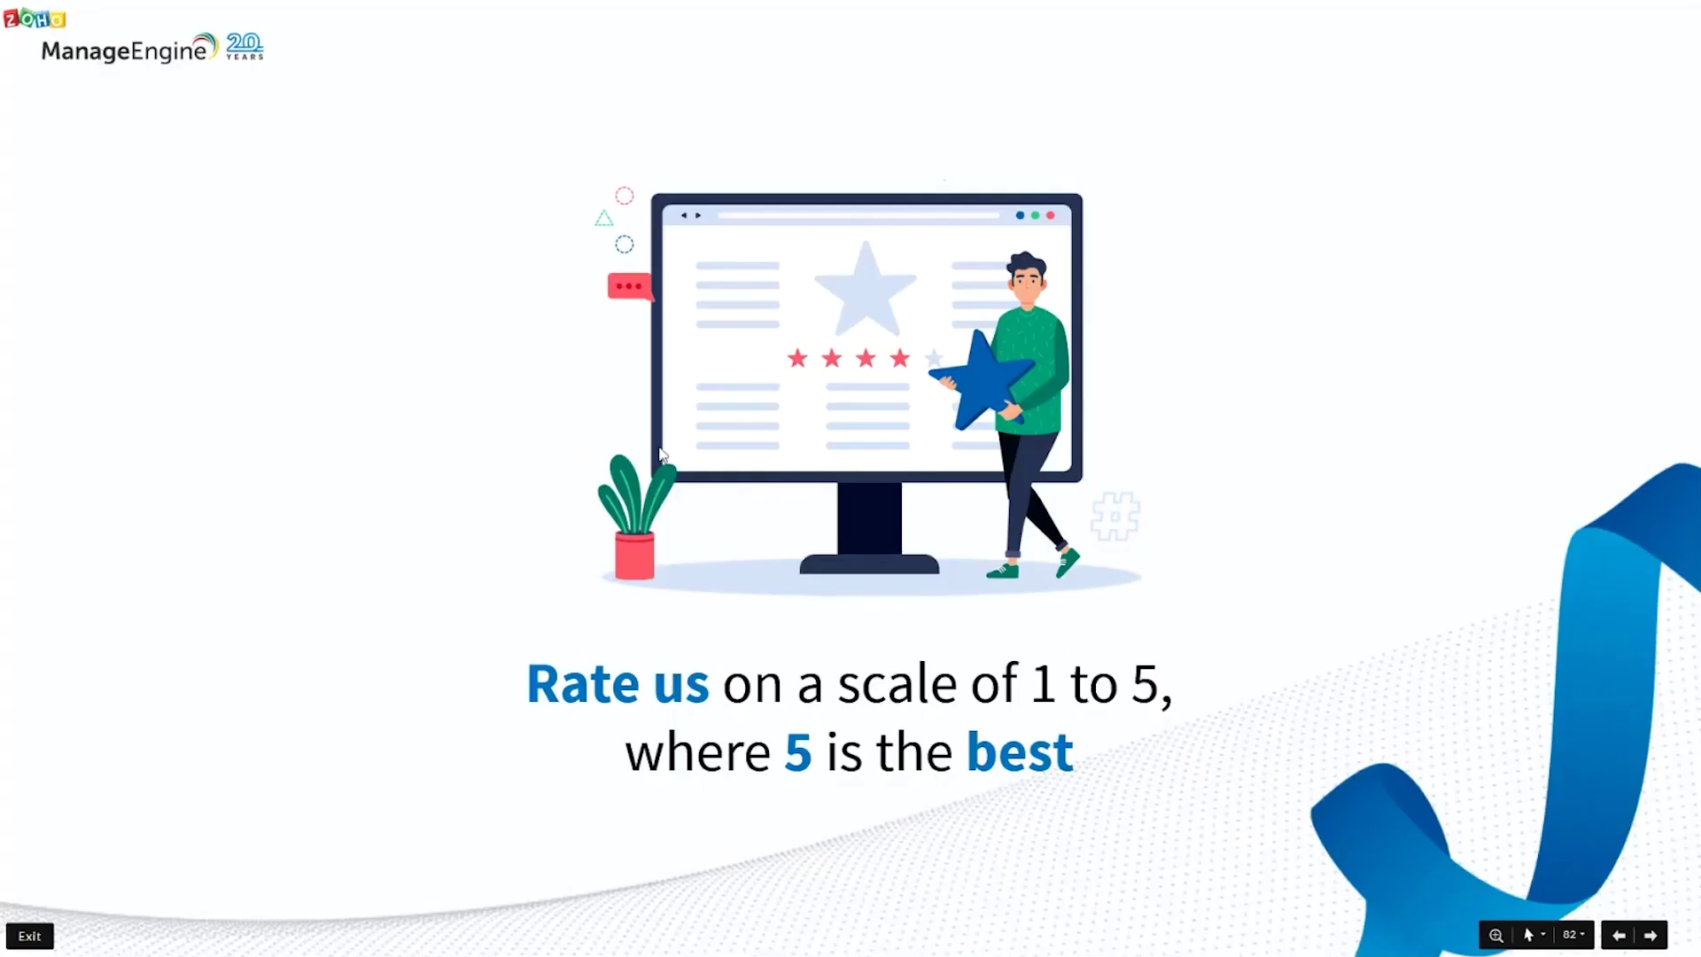
left_click(917, 615)
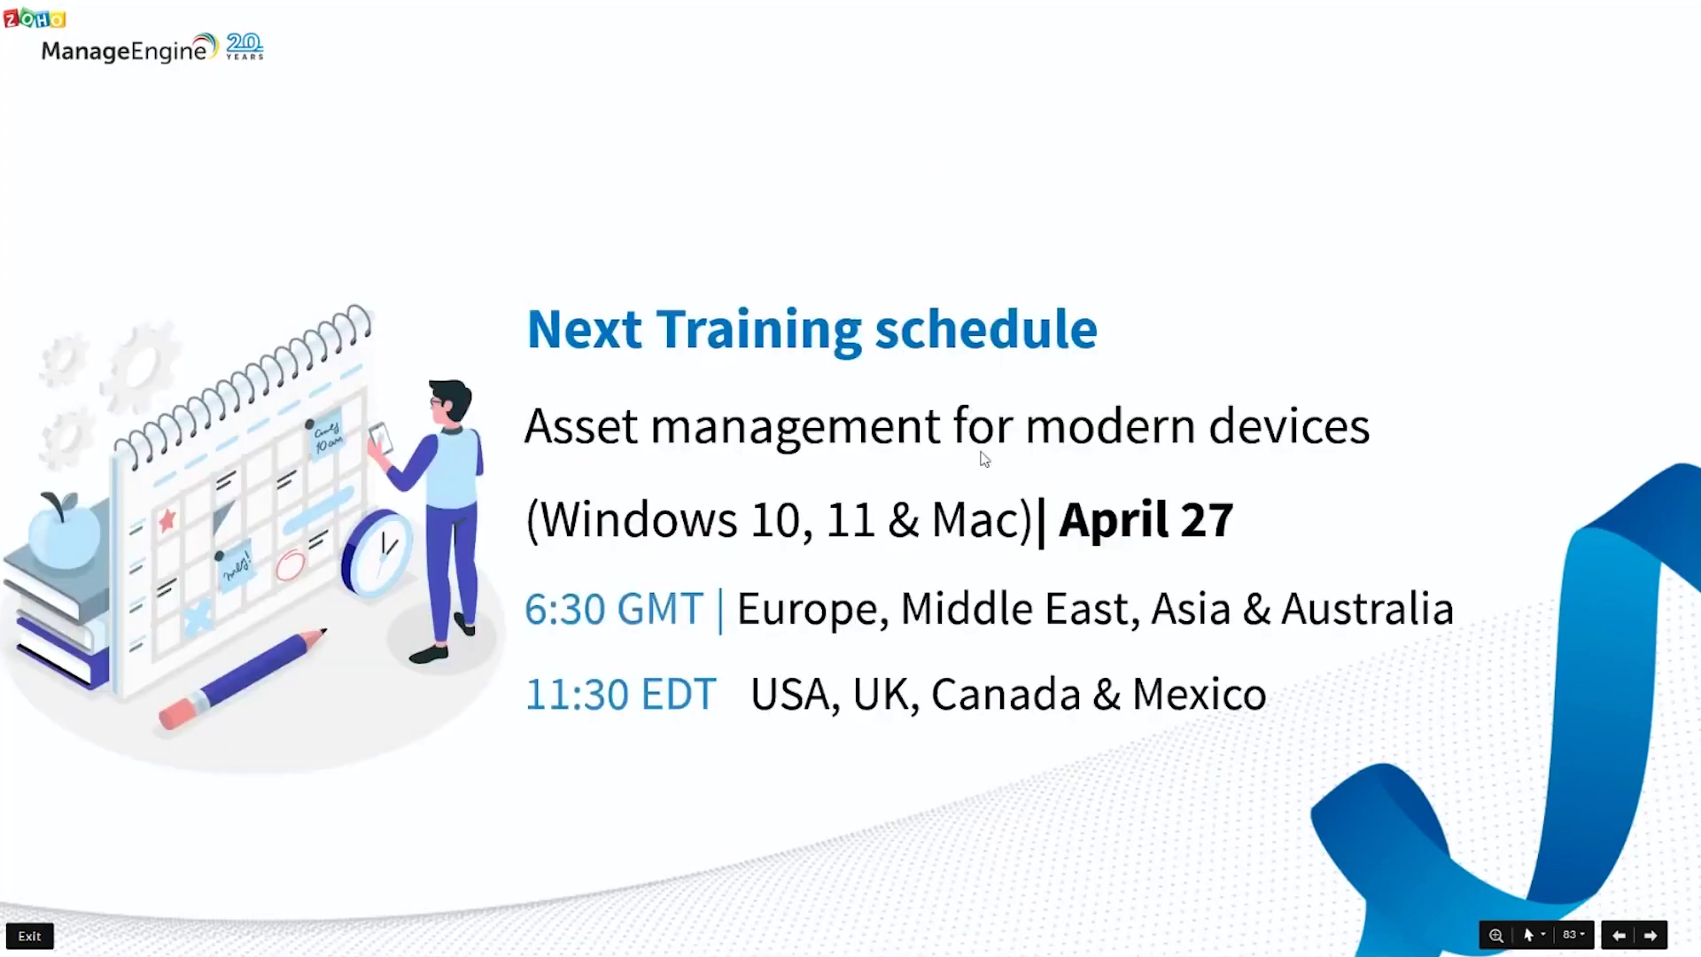
left_click(1015, 609)
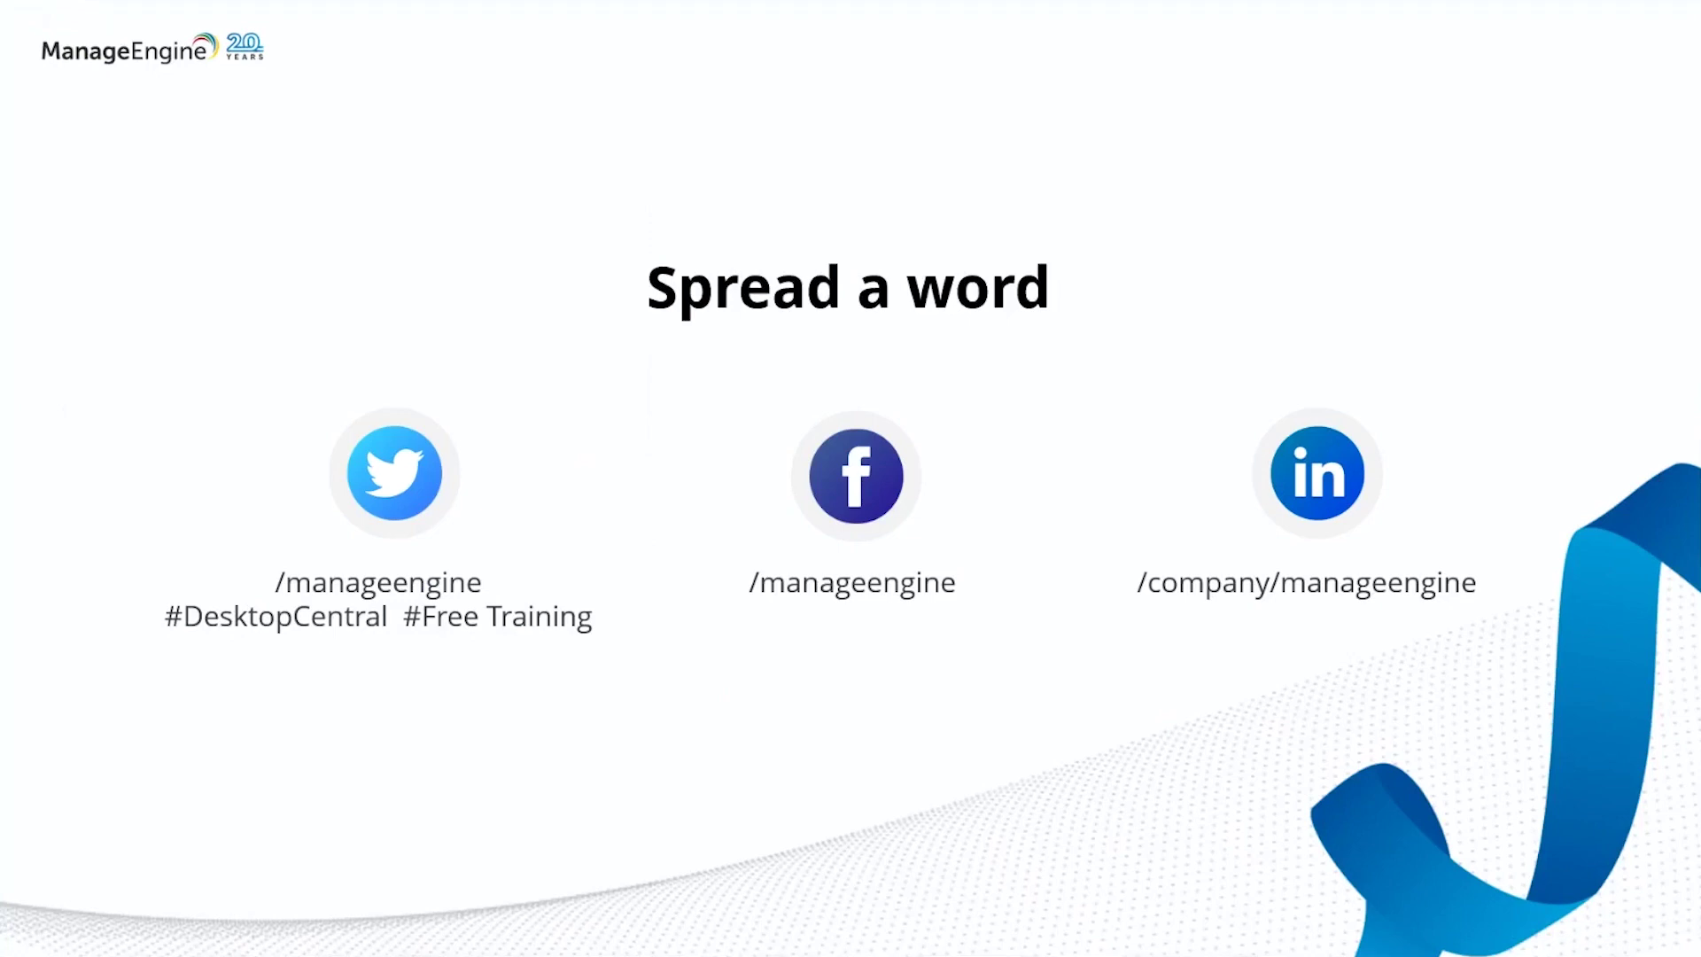
key("Right")
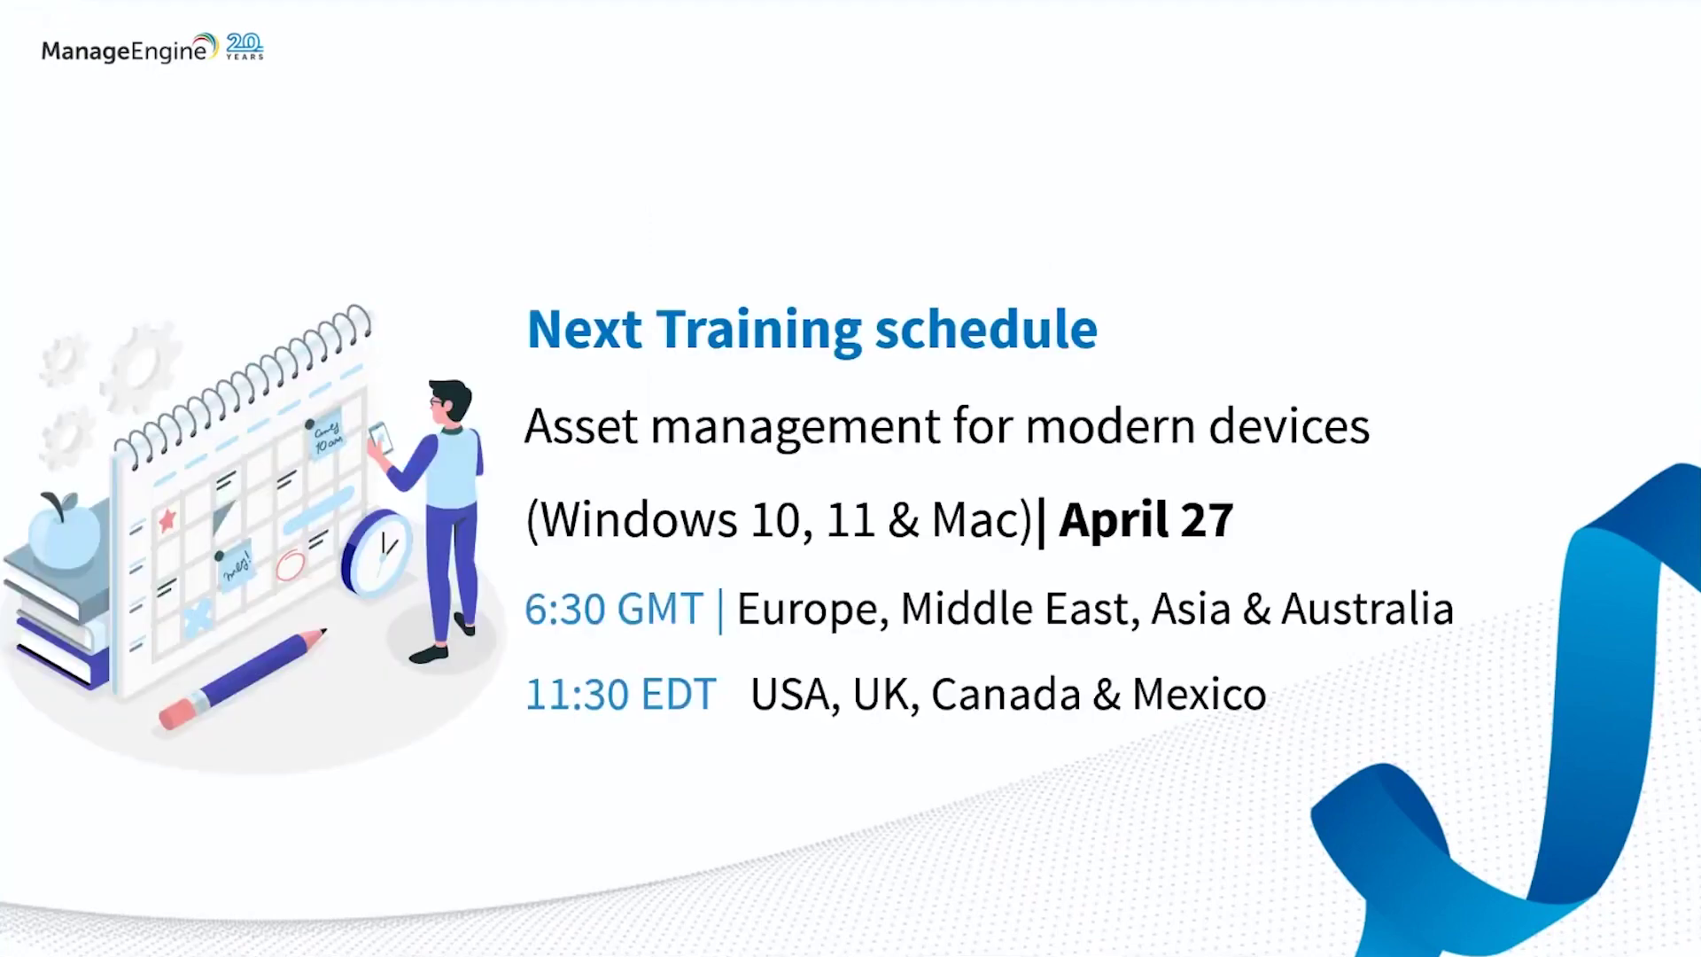